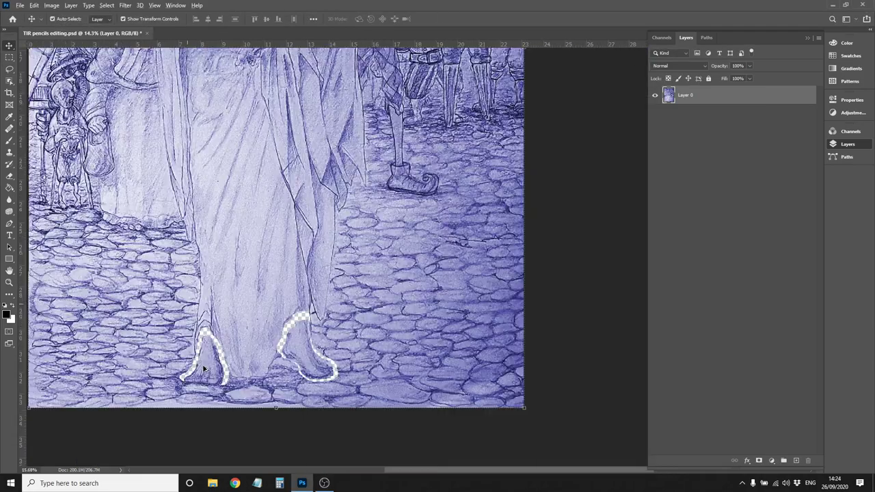
Repair the transparent gaps around the woman's two feet and redraw the foot and hem lines on a new layer
scroll(204, 369, "up", 3)
key("j")
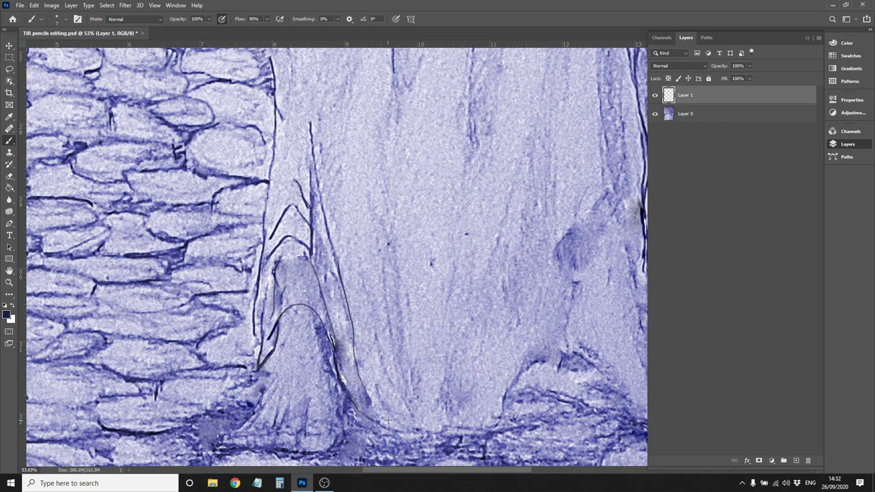
scroll(336, 355, "down", 5)
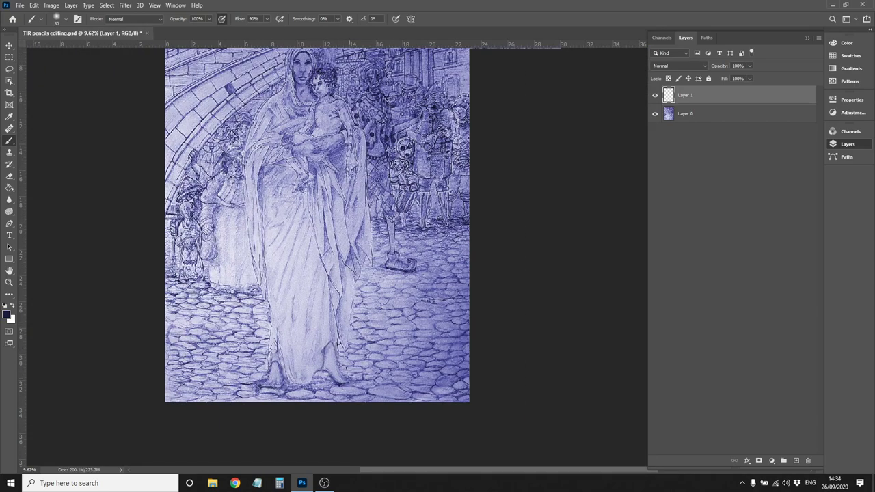
Sample neighbouring tones and paint over the transparent gaps along the edge of the woman's cloak beside the crowd
key("F6")
scroll(246, 123, "up", 10, "alt")
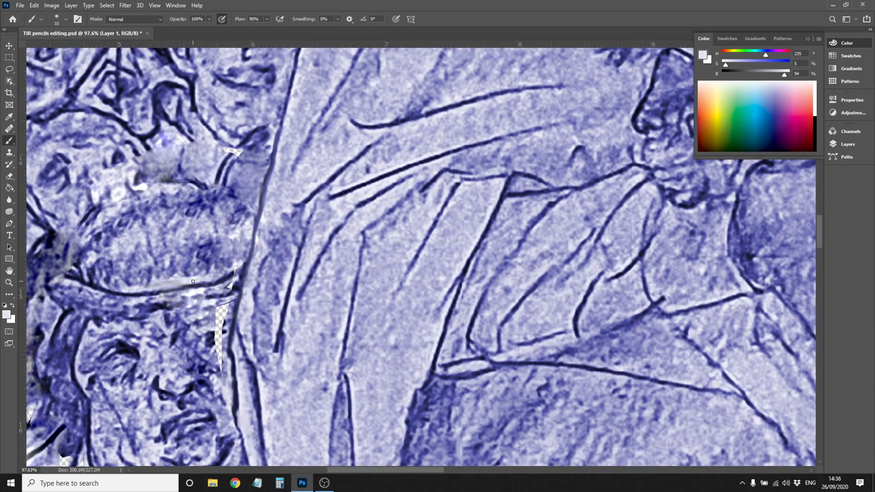
left_click(214, 368, "alt")
left_click(217, 342, "alt")
scroll(161, 289, "down", 1, "alt")
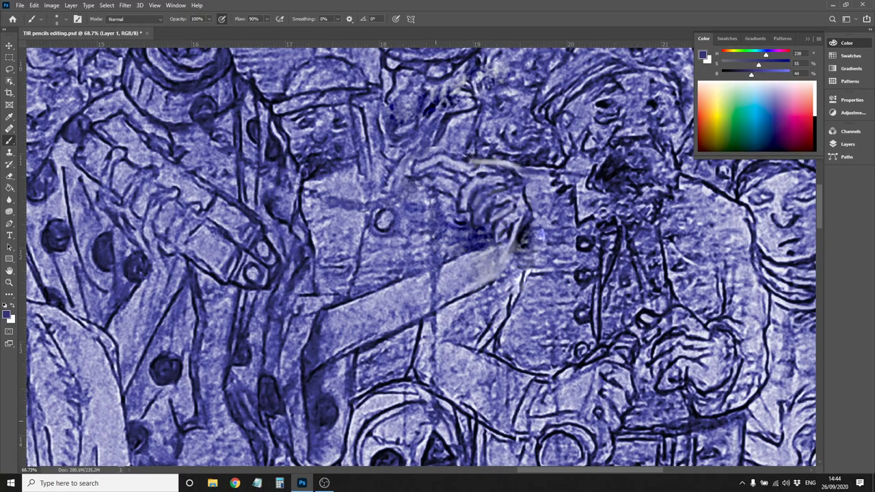
Redraw the bearded man's hat outline, paint his beard smooth and draw in a dark mouth
scroll(421, 254, "down", 2)
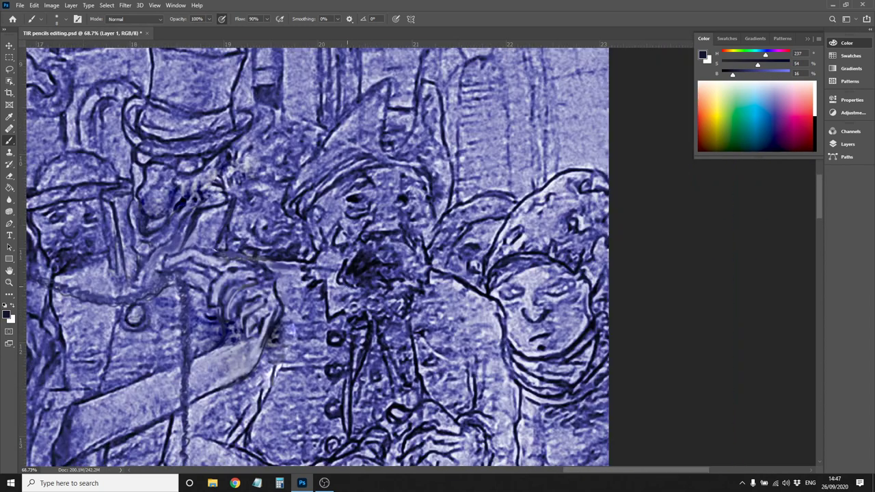
mouse_move(342, 301)
left_mouse_down()
mouse_move(404, 267)
mouse_move(322, 273)
left_mouse_up()
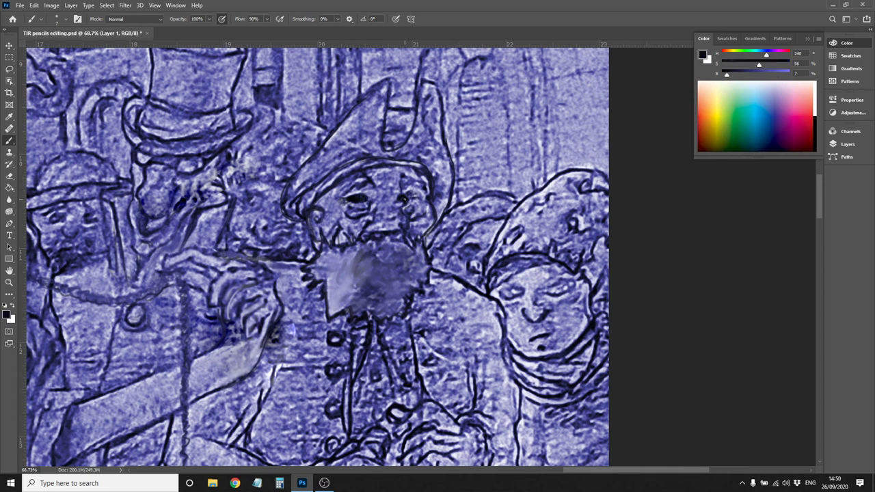
mouse_move(354, 300)
left_mouse_down()
mouse_move(328, 268)
mouse_move(361, 277)
left_mouse_up()
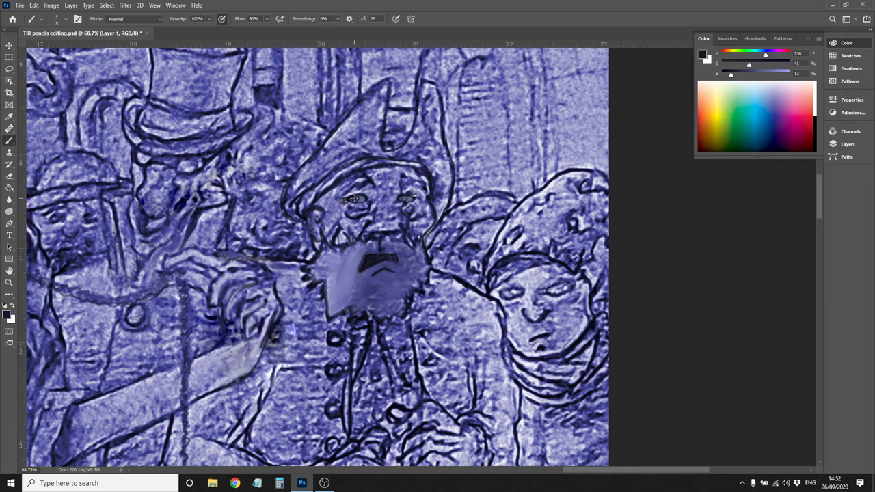
Paint the eyes of the bearded man and the scarfed figure, using dark outlines and pale bluish whites
scroll(354, 199, "down", 3)
scroll(374, 257, "up", 5)
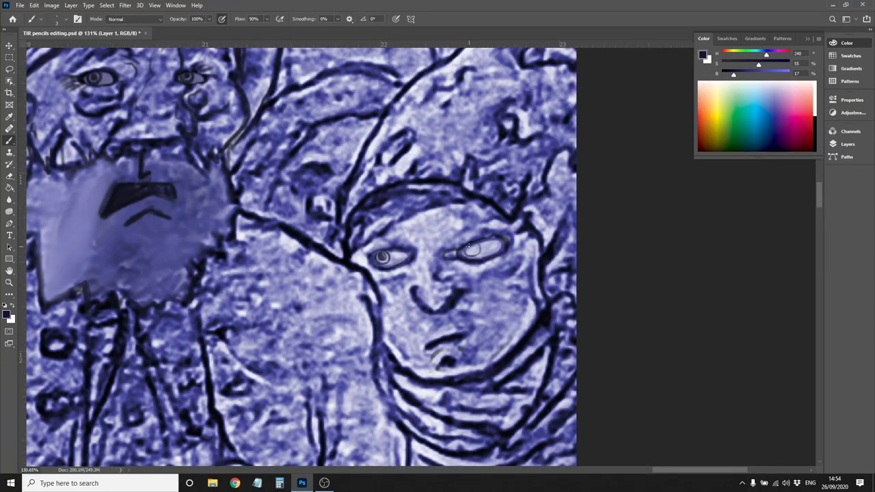
scroll(469, 248, "down", 4)
scroll(484, 300, "up", 3)
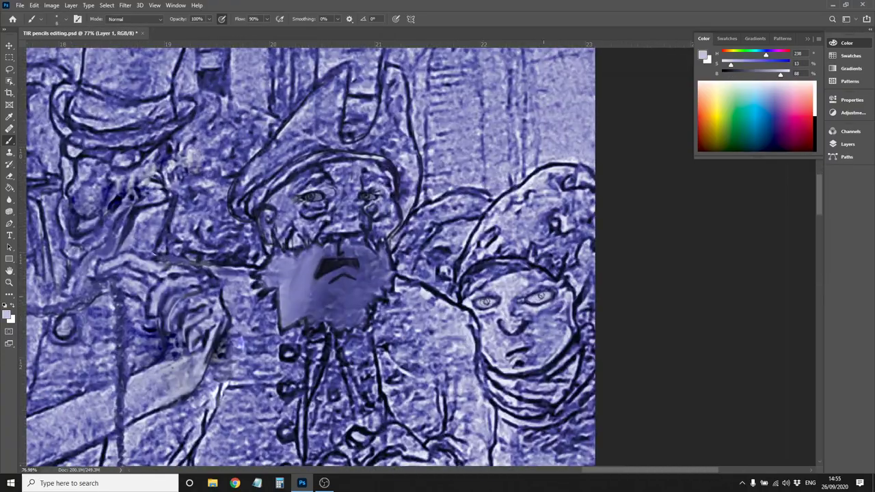
scroll(375, 236, "down", 3)
scroll(376, 236, "up", 5)
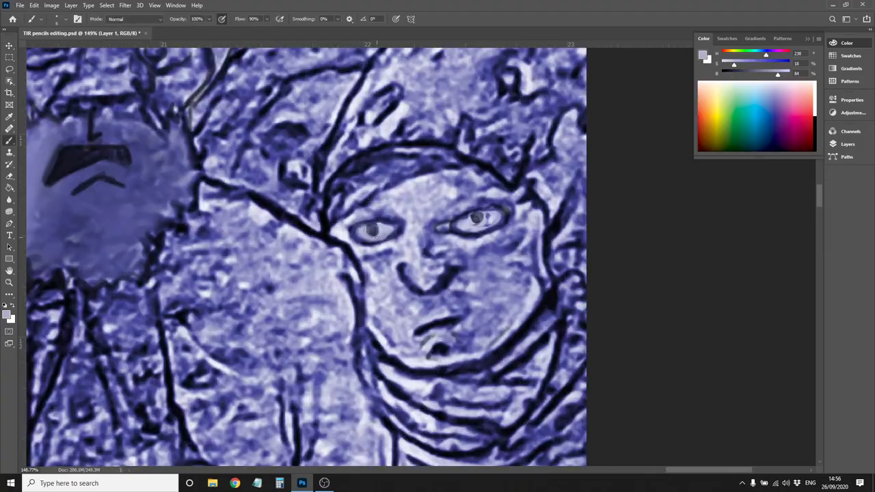
left_click(354, 212, "alt")
Sample the tone beside the outstretched arm's cuff for retouching the background around the hand
scroll(411, 300, "down", 4)
scroll(478, 288, "up", 2)
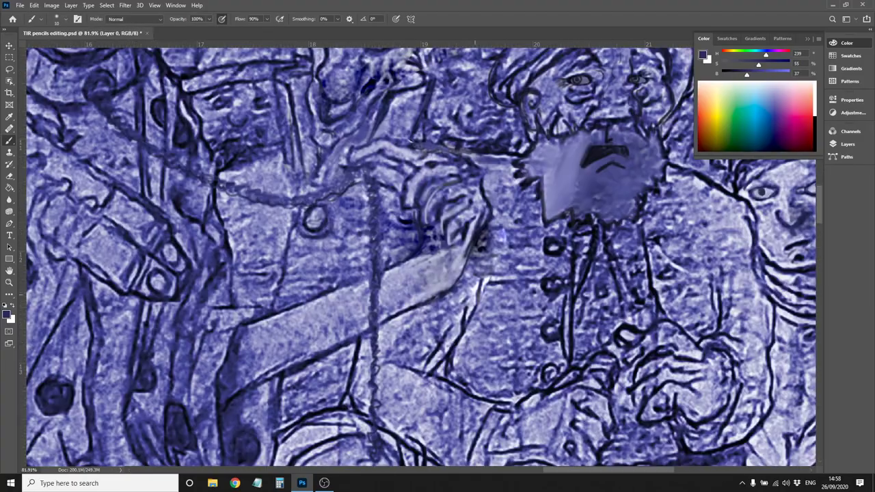
left_click(489, 298, "alt")
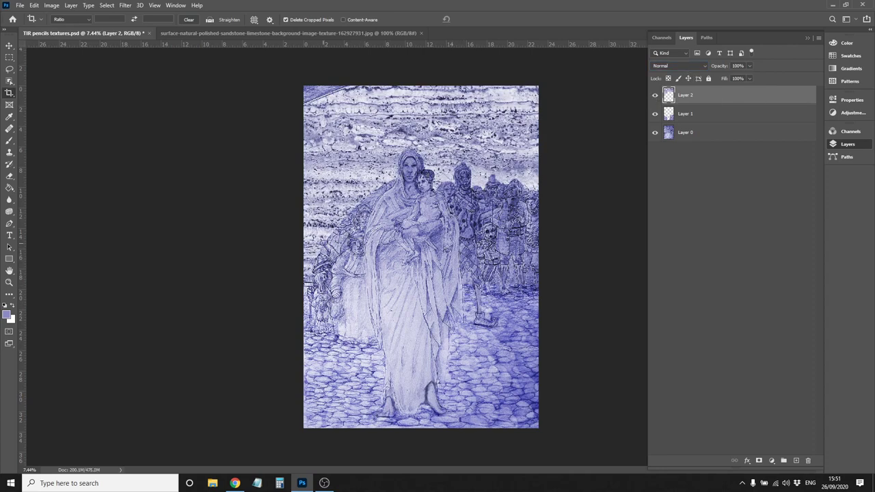
Set the sandstone texture layer's blend mode to Multiply
left_click(679, 65)
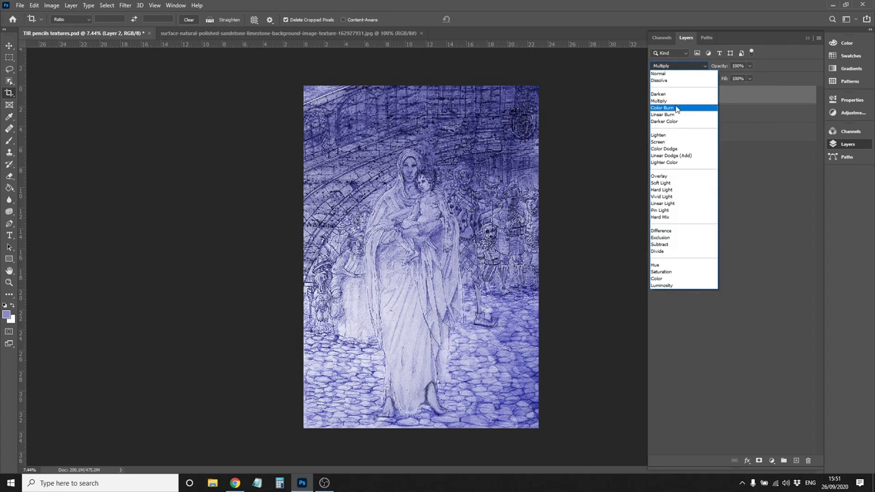
left_click(662, 103)
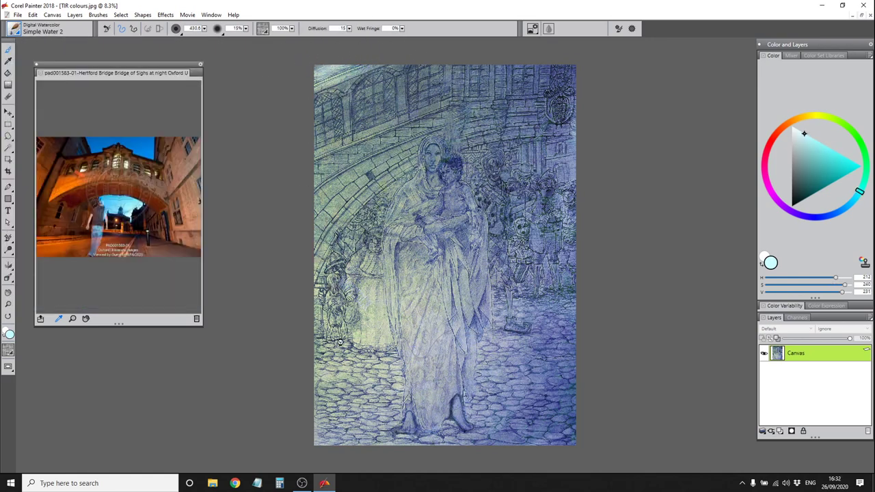
In Corel Painter, sample a deep blue (H 234, S 255, V 92) and wash it over the shadowed cobbles with Simple Water 2
left_click(32, 14)
left_click(253, 207)
left_click(577, 420, "alt")
Resize the canvas to smaller dimensions and brush blue washes over the arch, crowd and cobbles
left_click(52, 14)
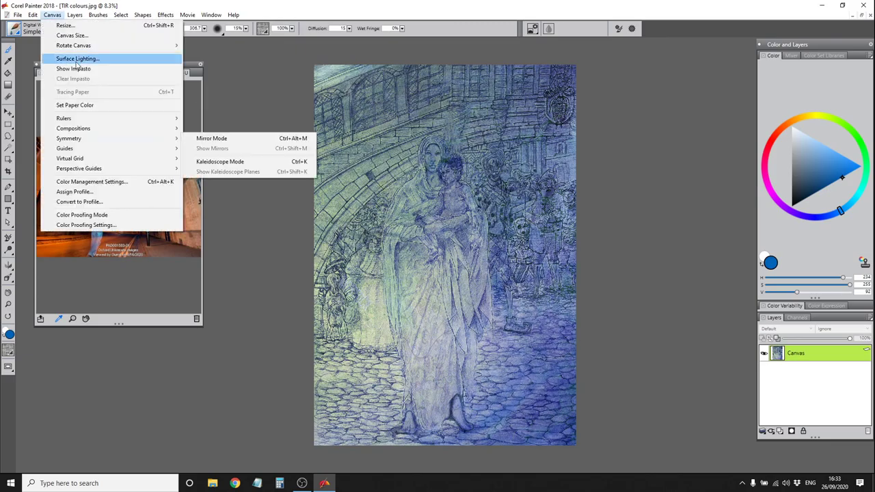
left_click(55, 23)
left_click(605, 257)
left_click(594, 278)
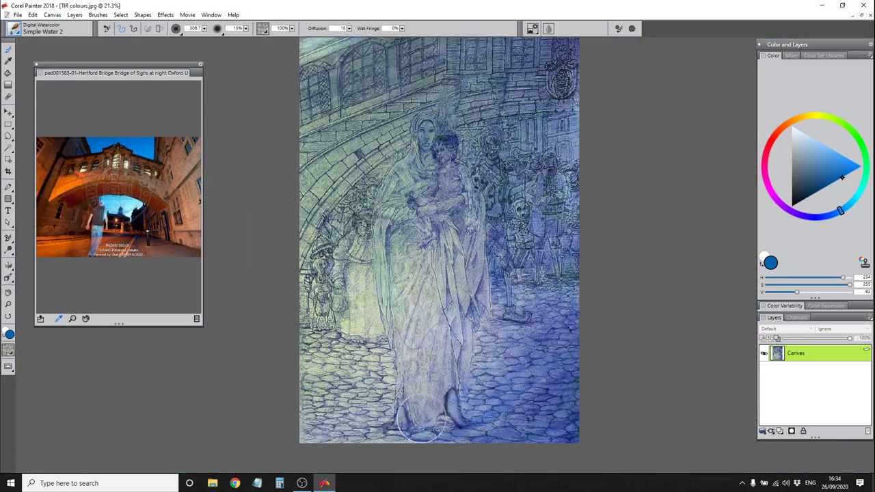
mouse_move(506, 101)
left_mouse_down()
mouse_move(422, 459)
mouse_move(328, 328)
mouse_move(453, 146)
mouse_move(470, 339)
mouse_move(383, 455)
left_mouse_up()
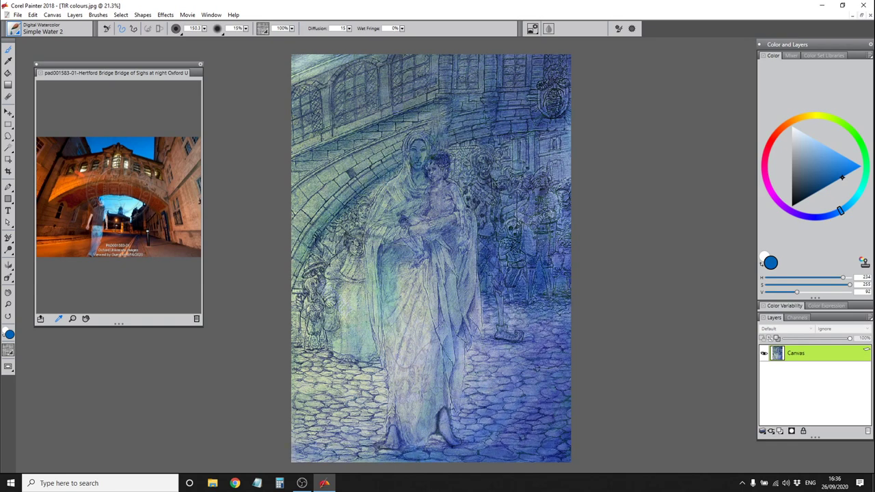
Sample orange from the bridge reference photo and wash it over the windows along the bridge and building
left_click(82, 174, "alt")
mouse_move(288, 85)
left_mouse_down()
mouse_move(440, 52)
mouse_move(469, 80)
mouse_move(340, 82)
mouse_move(545, 103)
left_mouse_up()
mouse_move(304, 101)
left_mouse_down()
mouse_move(345, 62)
mouse_move(443, 52)
mouse_move(442, 161)
mouse_move(542, 150)
mouse_move(380, 196)
mouse_move(313, 96)
left_mouse_up()
left_click(14, 28)
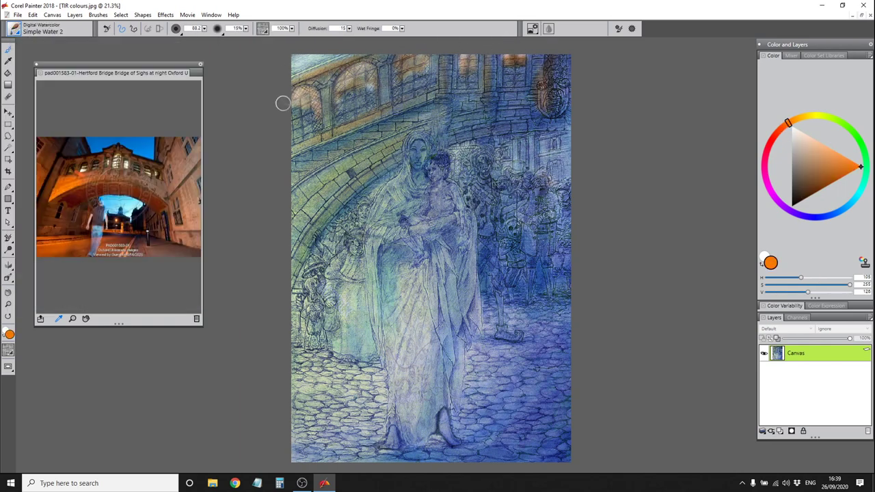
Choose deep blue (H 234, S 250, V 97) and paint it into the lower parts of the bridge windows
left_click_drag(788, 123, 841, 210)
left_click(844, 176)
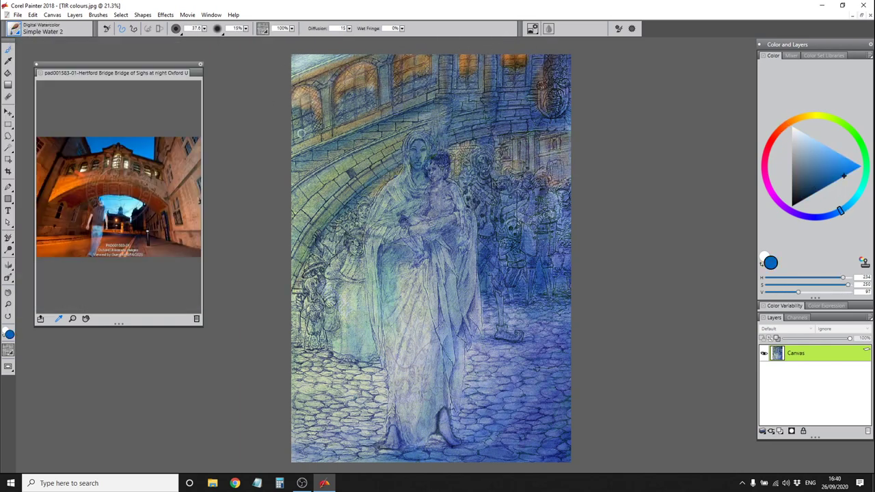
left_click_drag(375, 105, 540, 78)
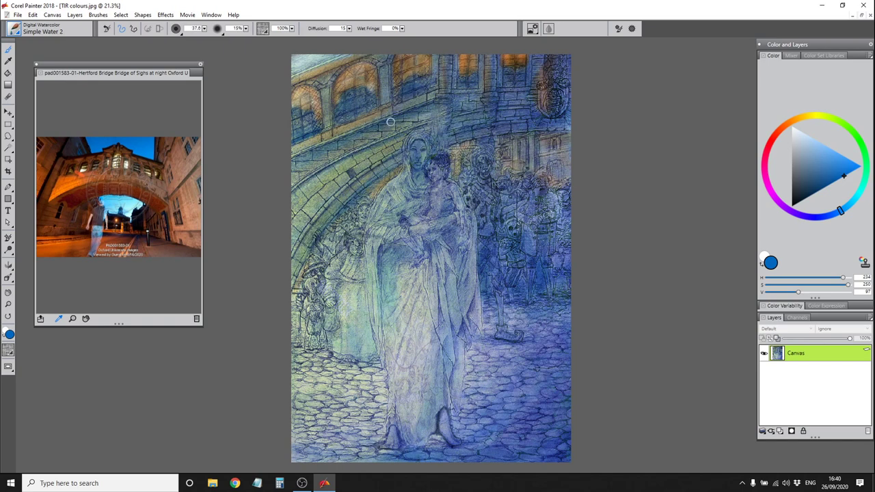
Brush blue washes over the woman's robe and veil and the adjacent dress, and save the image as TIR colours_001.jpg
left_click_drag(437, 246, 458, 363)
left_click_drag(376, 287, 411, 438)
left_click_drag(397, 164, 355, 342)
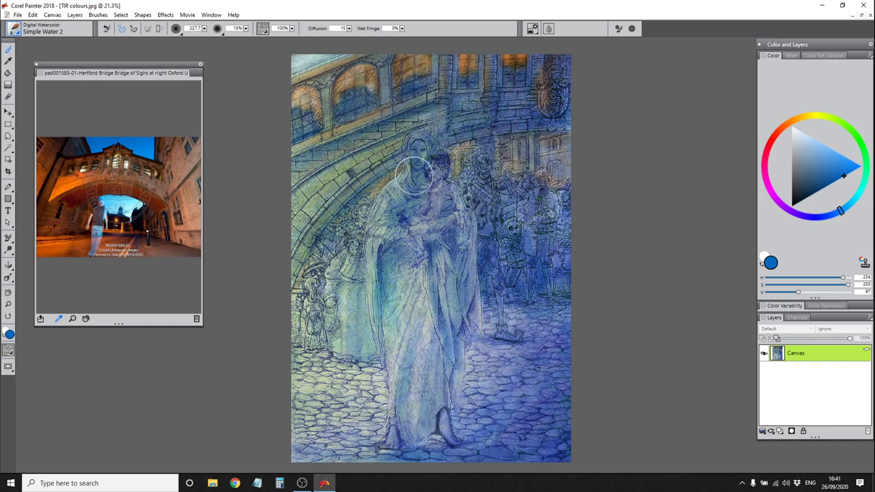
left_click(17, 15)
left_click(69, 132)
Wash blue across the bottom cobbles and orange (H 105, S 255, V 121) over the upper windows and shield
left_click_drag(519, 437, 301, 451)
left_click(783, 126)
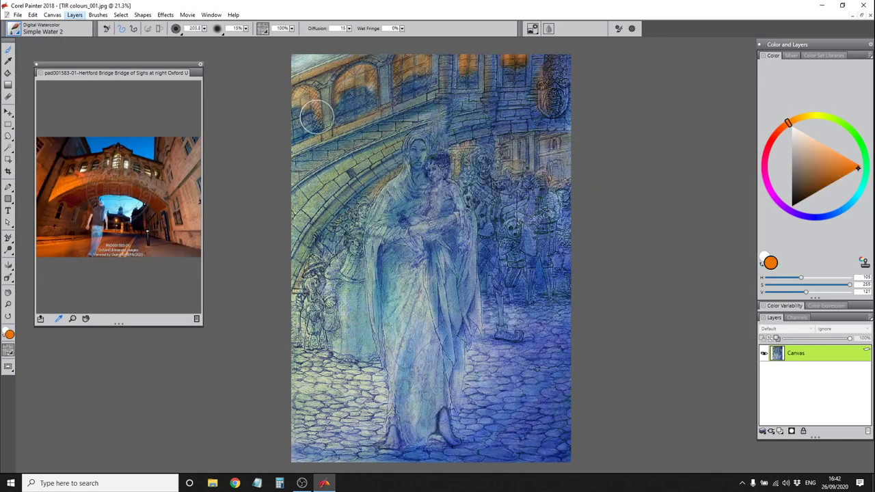
left_click_drag(342, 69, 552, 102)
Brighten the orange bridge windows with the Glow brush, using dark brown (H 105, S 81, V 24)
left_click(848, 205)
left_click(796, 202)
scroll(431, 260, "up", 5)
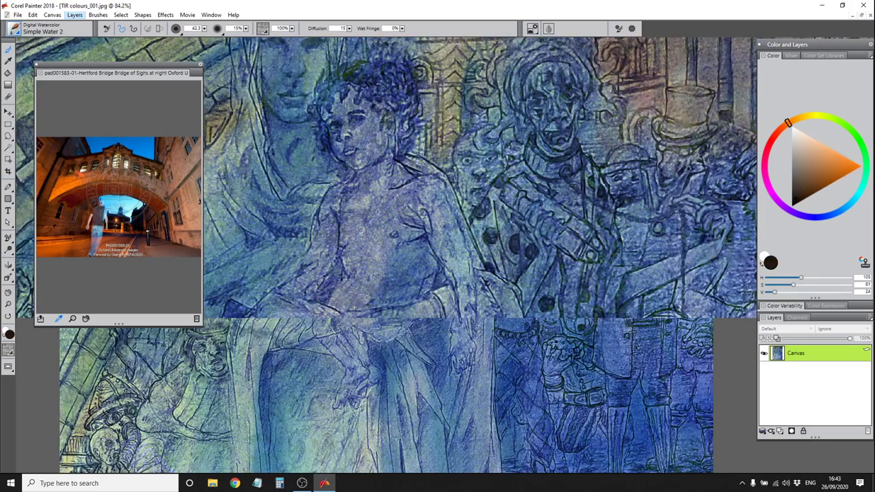
left_click(13, 28)
left_click_drag(519, 182, 490, 150)
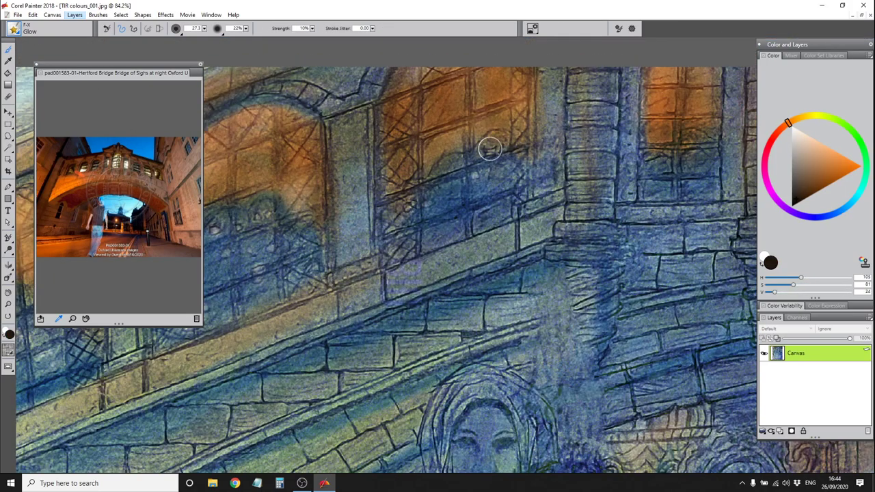
left_click_drag(430, 228, 567, 146)
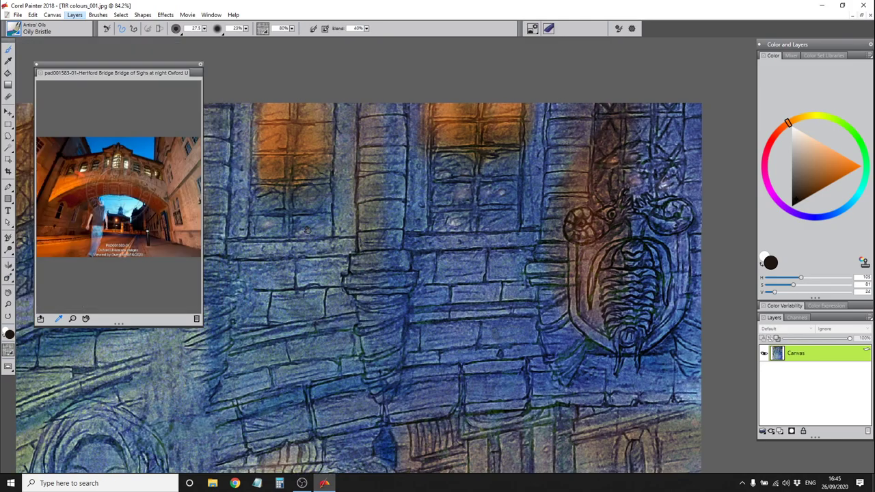
Sample orange-red (H 99, S 231, V 138) and dab small lights into the lower window panes with Oily Bristle
left_click(598, 159, "alt")
left_click_drag(253, 221, 409, 195)
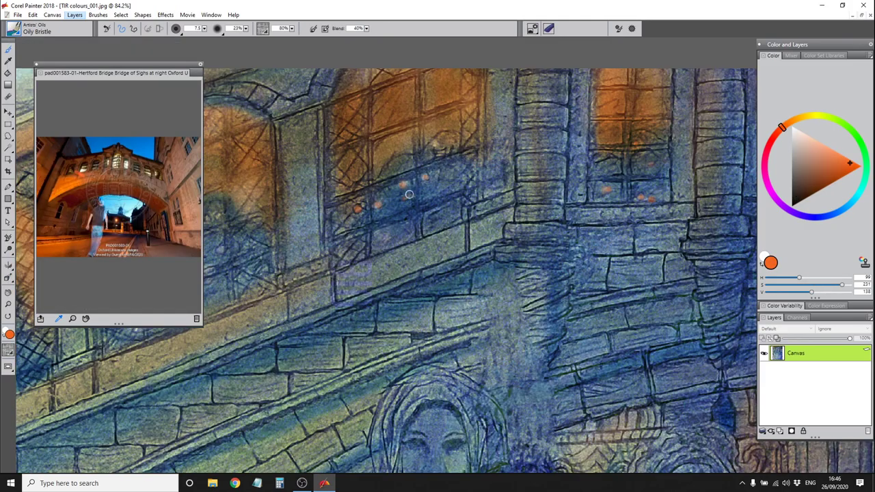
mouse_move(347, 195)
left_mouse_down()
mouse_move(292, 280)
mouse_move(335, 241)
mouse_move(307, 393)
mouse_move(330, 359)
mouse_move(321, 288)
mouse_move(383, 321)
mouse_move(445, 237)
mouse_move(572, 201)
left_mouse_up()
scroll(348, 332, "up", 5)
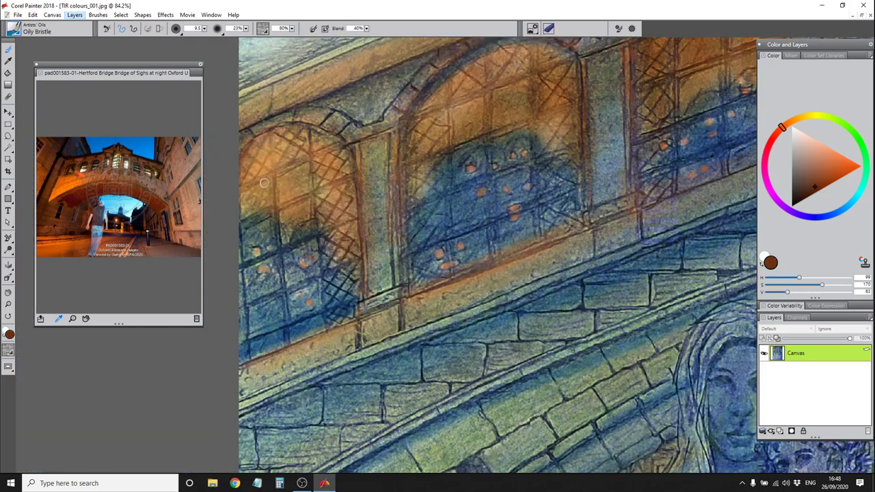
Define the window lattices and frames in dark brown (H 99, S 170, V 63) with the Oily Bristle brush
left_click_drag(352, 176, 304, 281)
left_click_drag(451, 96, 534, 164)
scroll(616, 205, "down", 3)
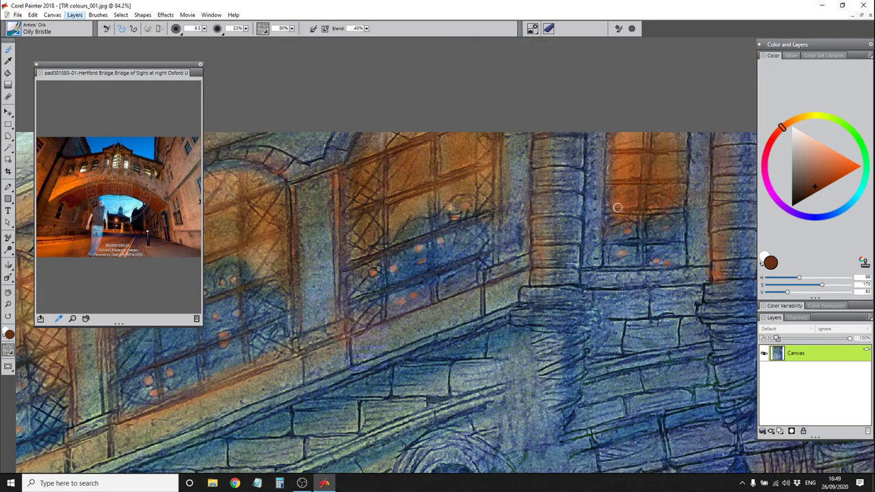
left_click_drag(616, 206, 604, 228)
scroll(605, 228, "down", 3)
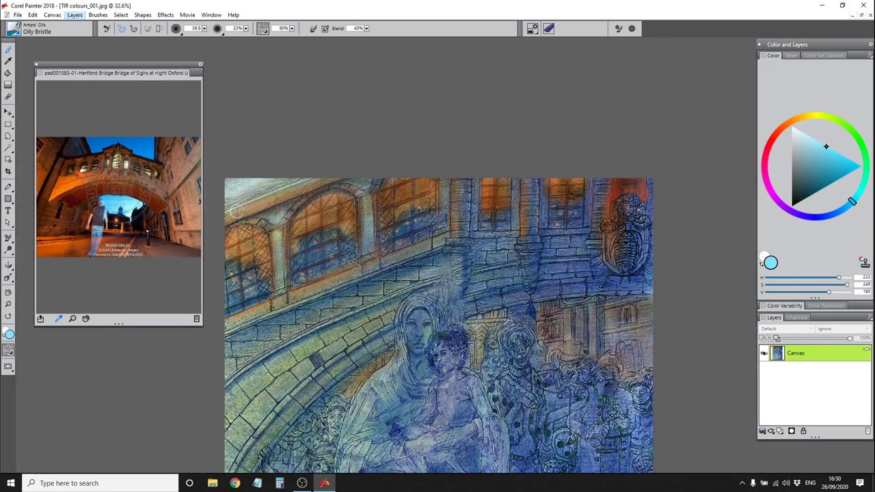
Intensify the light in the bridge and building windows using an enlarged Glow brush with dark brown (H 105, S 135, V 24)
left_click(796, 198)
scroll(438, 273, "up", 3)
left_click_drag(438, 274, 520, 205)
left_click_drag(328, 78, 351, 98)
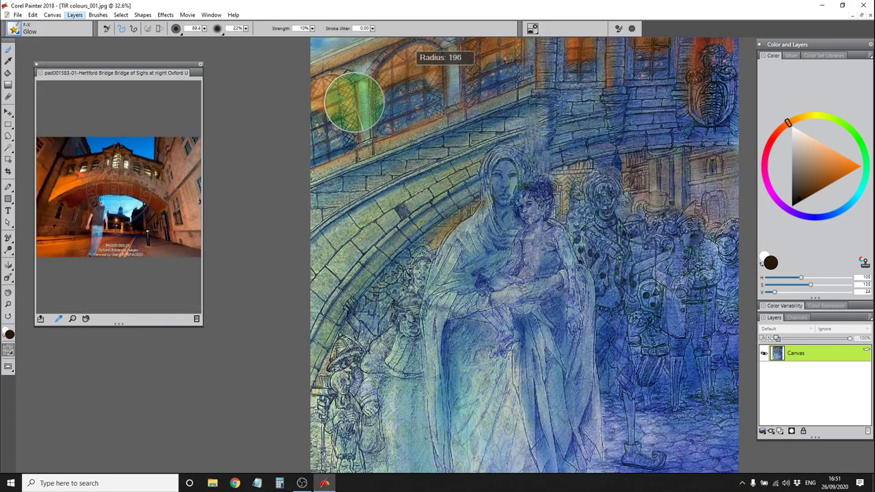
mouse_move(584, 98)
left_mouse_down()
mouse_move(498, 98)
mouse_move(522, 98)
left_mouse_up()
Add soft glow over the woman's head, the arch edge and the crowd, using near-black brown (H 106, S 121, V 19)
left_click_drag(451, 195, 601, 259)
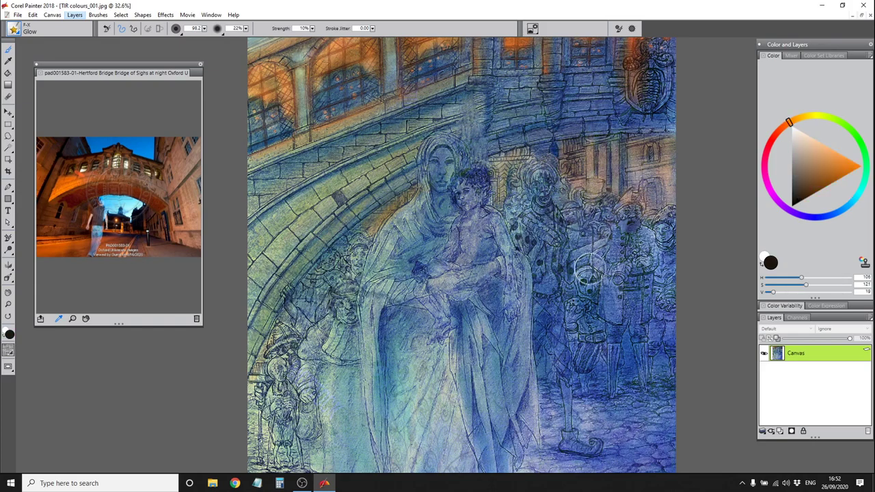
left_click_drag(355, 246, 390, 233)
left_click_drag(431, 143, 458, 185)
scroll(346, 104, "down", 2)
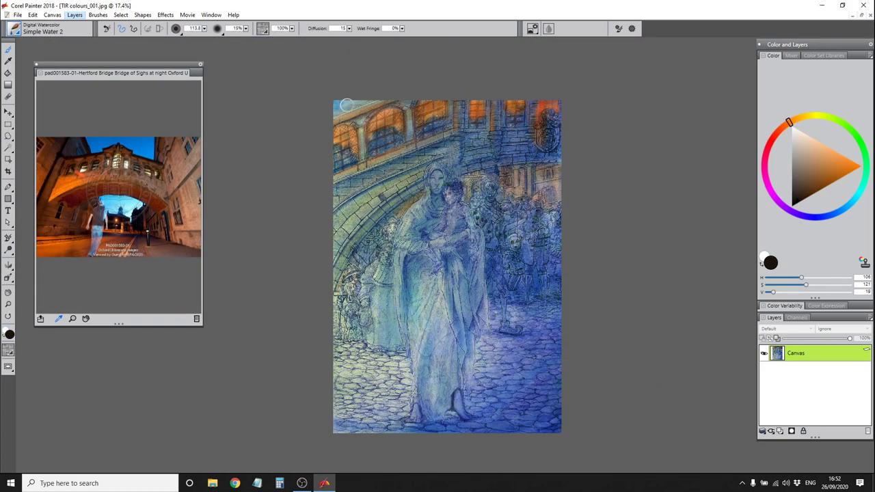
Sample orange from the bridge photo and wash it over the bridge, crowd and woman's robe with Simple Water 2
left_click(89, 141, "alt")
left_click_drag(356, 116, 547, 141)
mouse_move(369, 205)
left_mouse_down()
mouse_move(332, 336)
mouse_move(436, 359)
mouse_move(438, 205)
mouse_move(534, 212)
left_mouse_up()
left_click_drag(410, 226, 452, 397)
Darken the underside of the arch and the bottom cobbles with navy washes (H 238, S 246, V 27)
left_click_drag(499, 166, 386, 143)
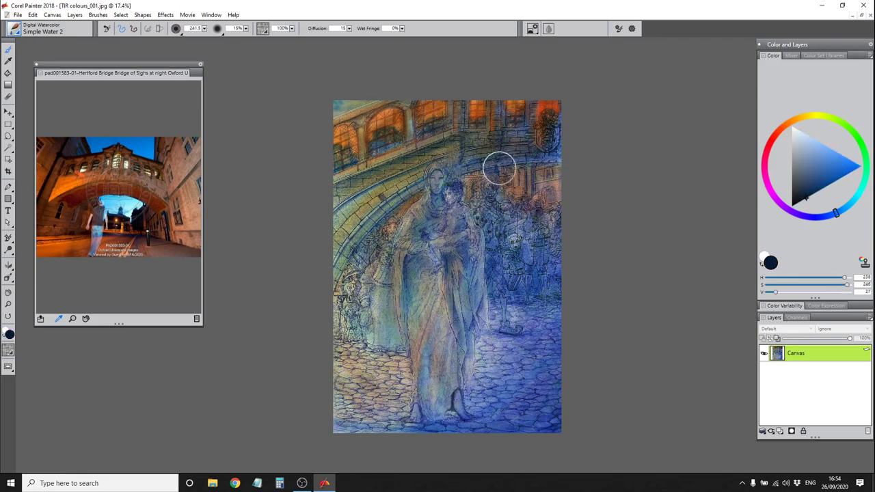
left_click_drag(342, 410, 546, 411)
scroll(629, 204, "down", 3)
Brighten the woman's face and neck and the child's body with the Glow brush in dark browns (such as H 96, S 59, V 25)
scroll(629, 204, "up", 5)
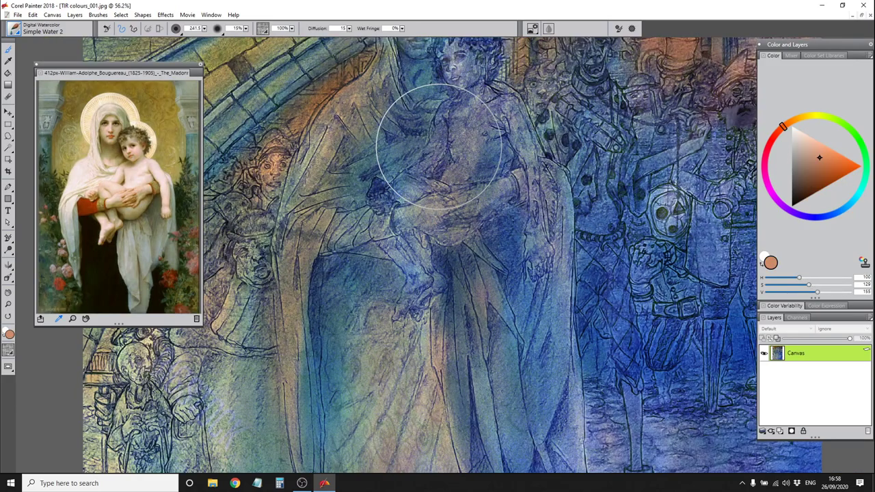
left_click(41, 28)
left_click(88, 85)
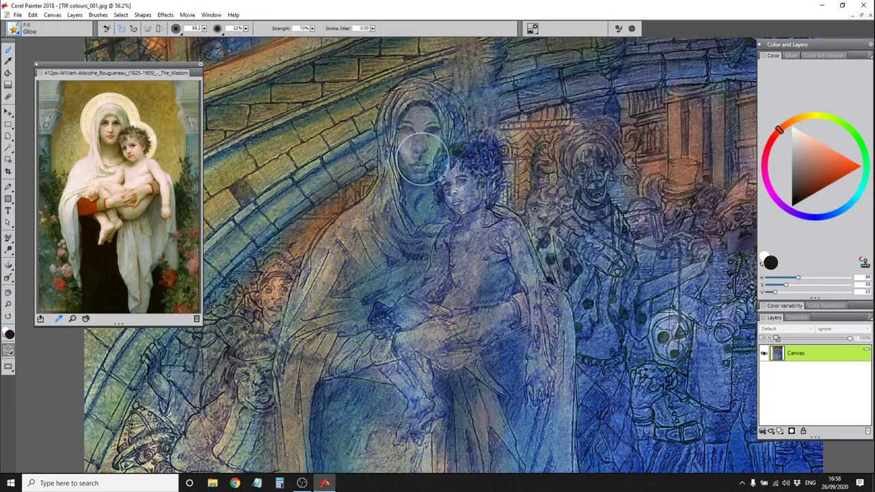
mouse_move(419, 137)
left_mouse_down()
mouse_move(418, 180)
mouse_move(423, 144)
mouse_move(418, 136)
mouse_move(417, 205)
left_mouse_up()
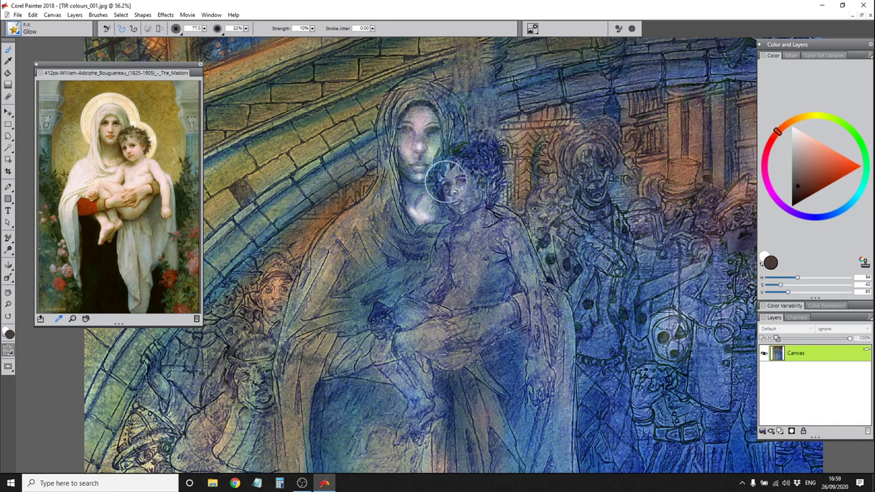
mouse_move(469, 301)
left_mouse_down()
mouse_move(479, 226)
mouse_move(510, 259)
mouse_move(414, 314)
mouse_move(403, 345)
mouse_move(451, 311)
mouse_move(465, 230)
mouse_move(472, 274)
left_mouse_up()
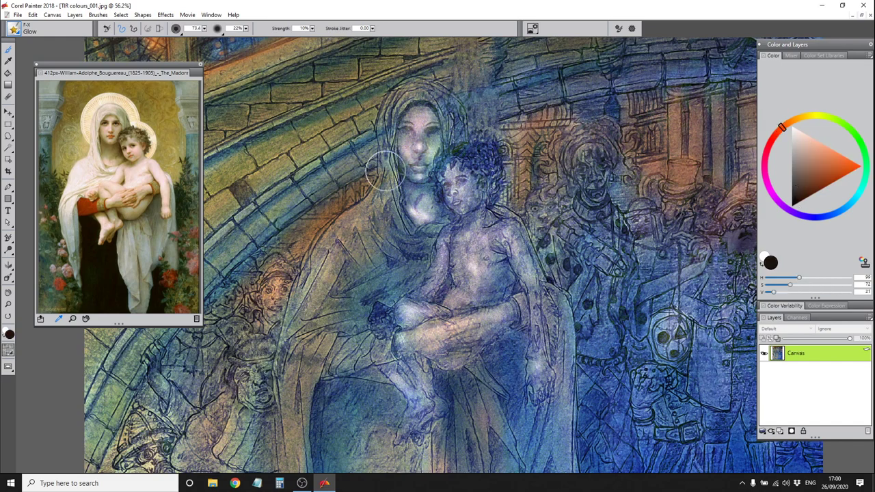
Wash sampled warm flesh tones over the woman's face, neck and hands with Simple Water 2
left_click(14, 27)
left_click(55, 85)
left_click(223, 221, "alt")
mouse_move(411, 199)
left_mouse_down()
mouse_move(418, 224)
mouse_move(419, 135)
mouse_move(429, 213)
left_mouse_up()
left_click(439, 273, "alt")
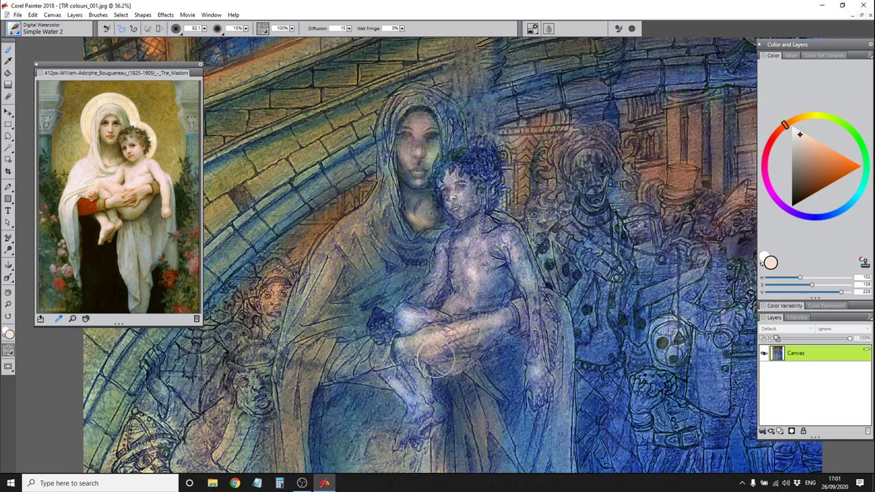
Wash muted flesh tones over the child's torso and legs, reduce the brush to 48.4, and save the painting as TIR colours_002.jpg
left_click(407, 427, "alt")
mouse_move(407, 427)
left_mouse_down()
mouse_move(424, 342)
mouse_move(479, 274)
left_mouse_up()
key("bracketleft")
key("bracketleft")
key("bracketleft")
key("bracketleft")
key("bracketleft")
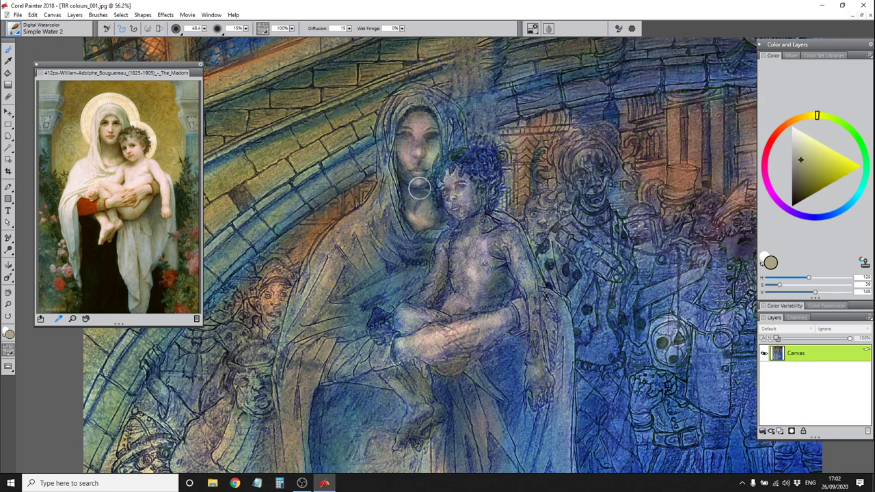
left_click(52, 14)
left_click(41, 117)
Build up pale flesh tones on the child's face, torso and legs with the Fine Soft glazing and Real Fan Short brushes
left_click(14, 29)
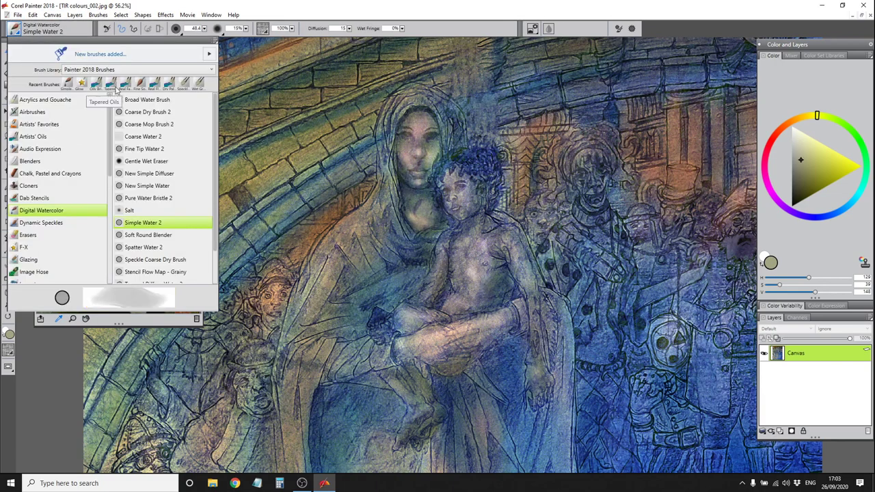
left_click(42, 90)
left_click(471, 272, "alt")
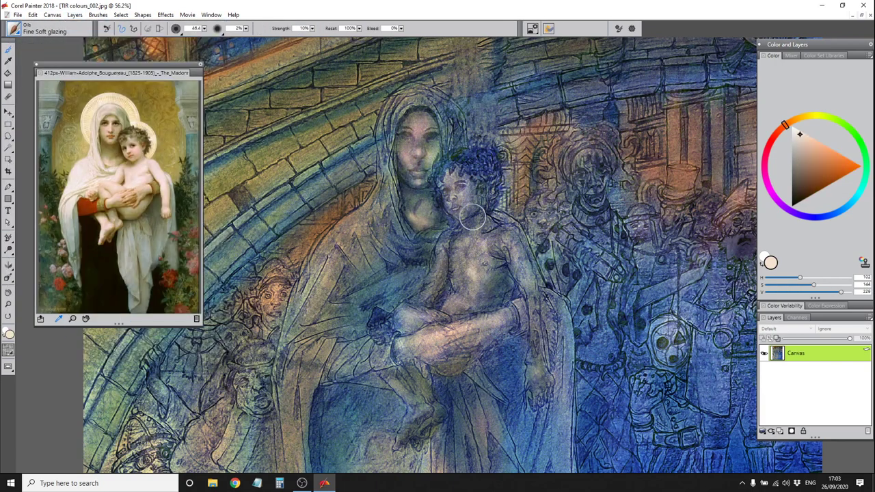
left_click(14, 29)
left_click(123, 157)
left_click(134, 179)
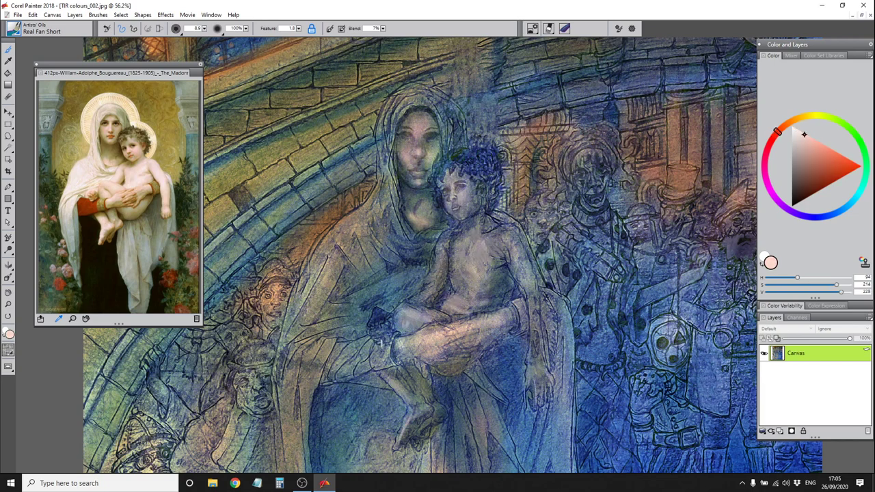
Paint light highlights on the child's face and golden-brown touches (H 115, S 57, V 137) in the hair with Tapered Oils at size 8
left_click(14, 29)
left_click(136, 269)
left_click(141, 179, "alt")
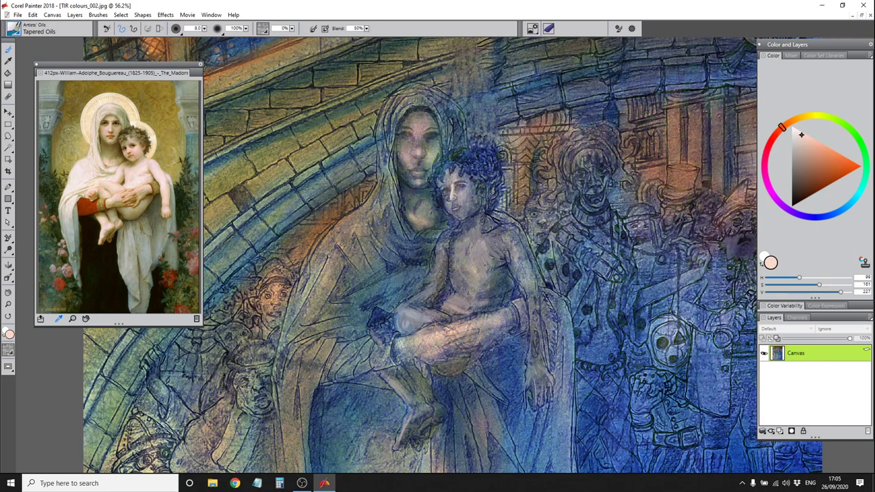
left_click(138, 137, "alt")
left_click(439, 183, "alt")
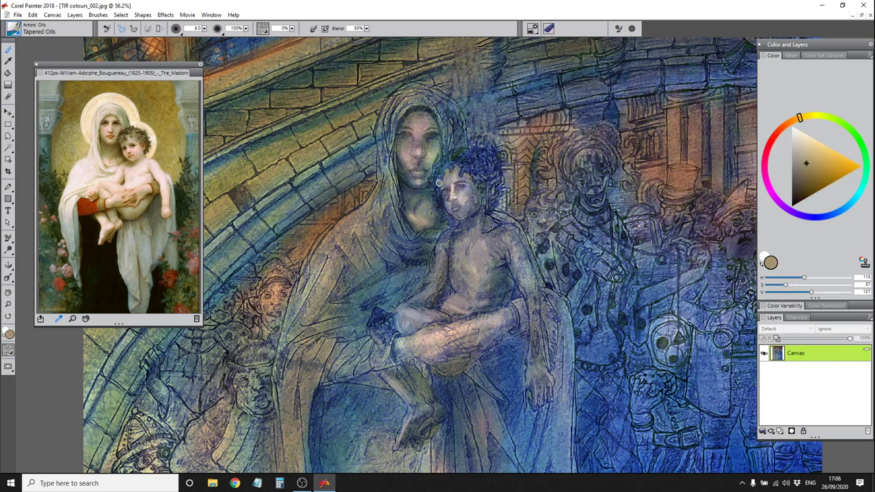
left_click(441, 192, "alt")
left_click(296, 280, "alt")
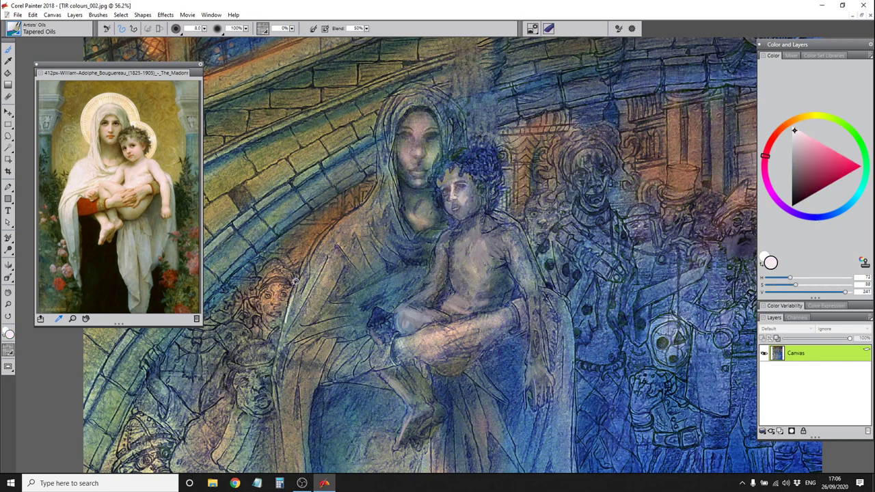
Soften the child's belly and the woman's forehead with sampled flesh tones using the Oily Bristle brush
left_click(39, 28)
left_click(164, 173)
left_click(464, 307, "alt")
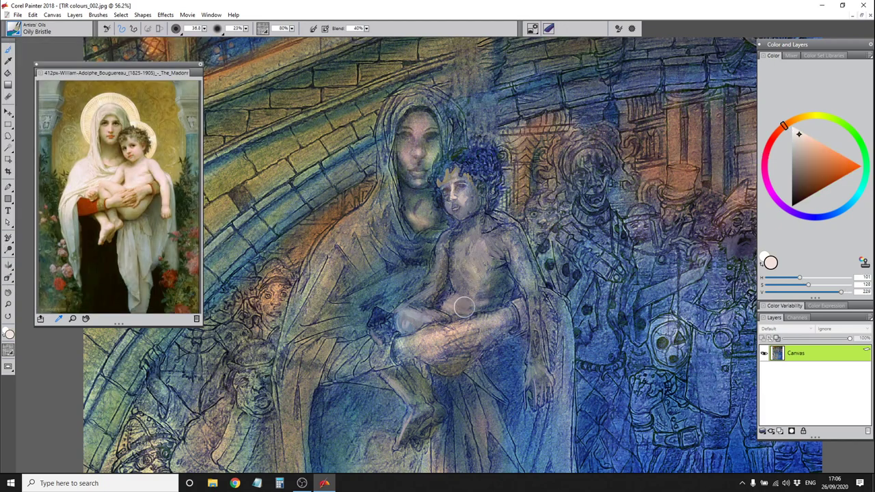
left_click(420, 226, "alt")
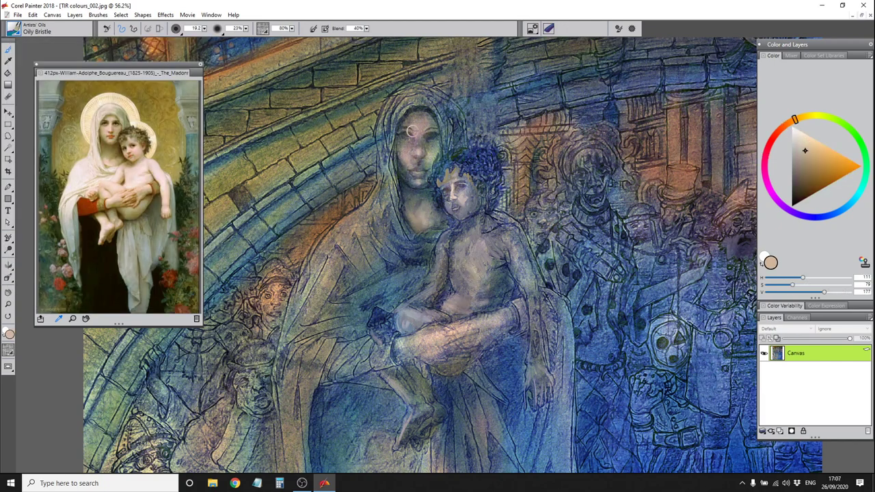
Paint the woman's hood and shoulder with Wet Grainy in red-orange (H 99, S 252, V 84) sampled from the Madonna reference's sleeve
left_click(106, 203)
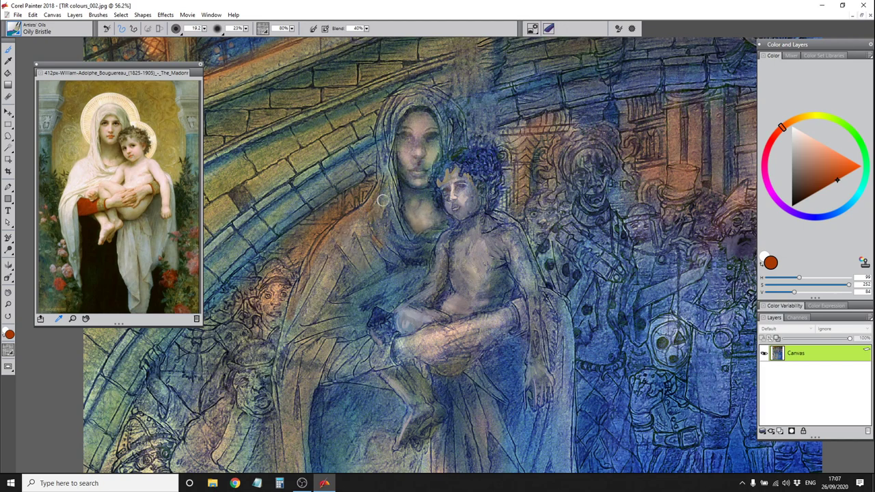
left_click(39, 28)
left_click(55, 137)
left_click(172, 271)
mouse_move(393, 197)
left_mouse_down()
mouse_move(349, 229)
mouse_move(315, 301)
left_mouse_up()
left_click_drag(386, 161, 294, 315)
Undo the last stroke and add fine flesh-toned strokes to the woman's neck and the child's torso with Wet Grainy at size 5
left_click(407, 165, "alt")
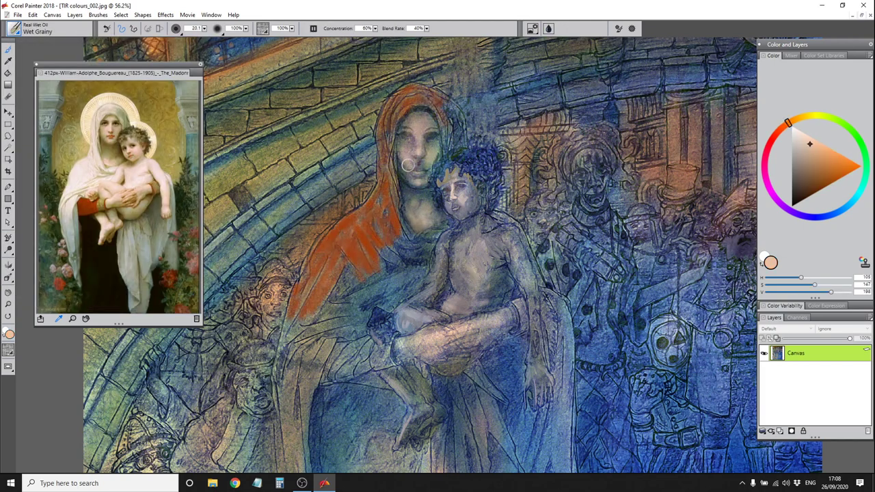
key("ctrl+z")
key("bracketleft")
key("bracketleft")
key("bracketleft")
key("bracketleft")
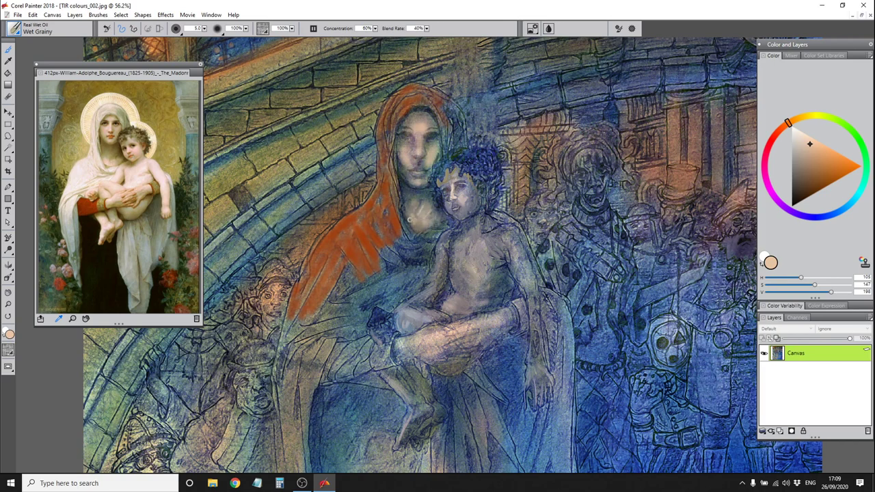
left_click(420, 223, "alt")
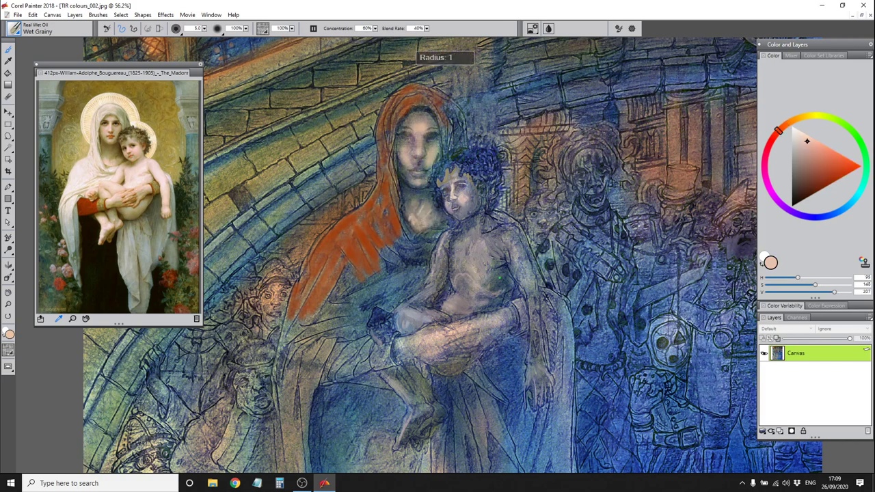
left_click(495, 287, "alt")
left_click(472, 264, "alt")
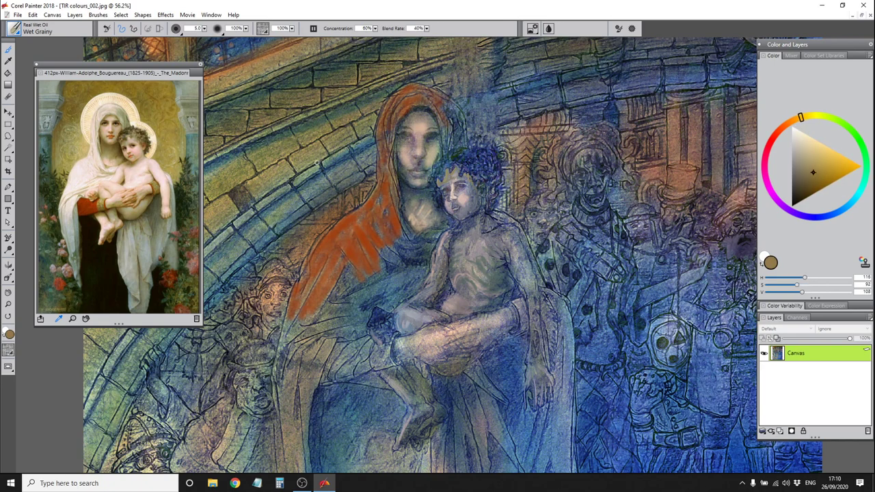
Touch up the child's lips and model the woman's jaw and neck with sampled tones, using Wet Grainy from size 2.5 to 11.4
left_click(443, 214, "alt")
left_click(415, 176, "alt")
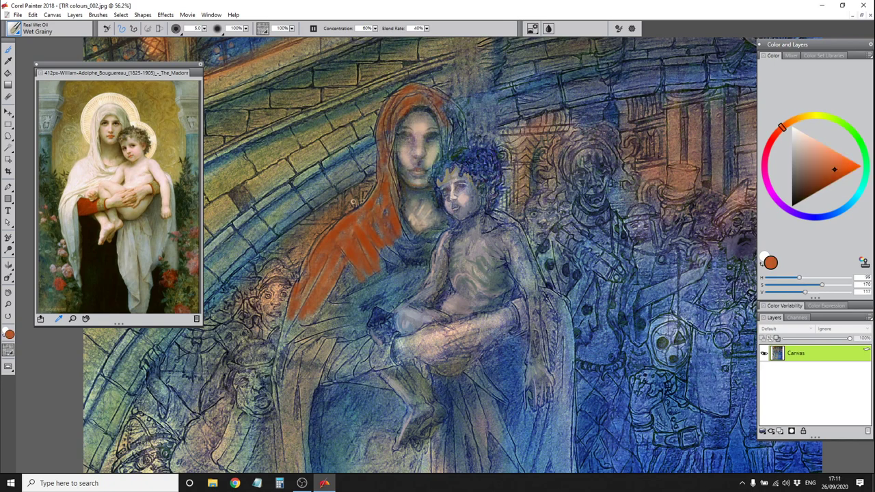
left_click(402, 160, "alt")
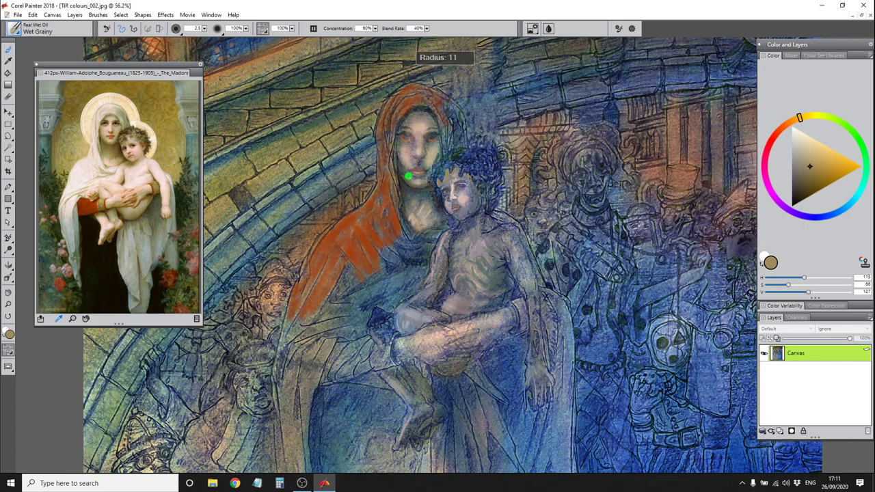
left_click(408, 179, "alt")
left_click(411, 209, "alt")
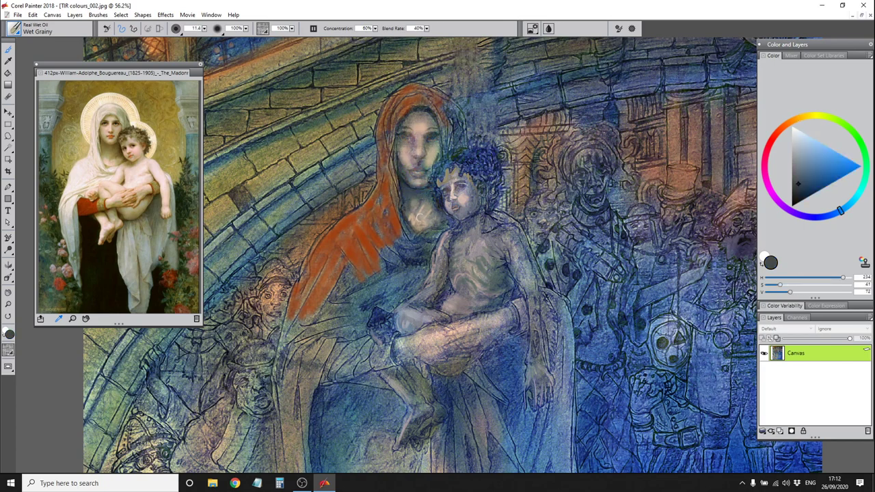
left_click(417, 219, "alt")
left_click(422, 205, "alt")
Extend the red-orange cloak around the neckline, behind the child and down both sides of the figure, enlarging Wet Grainy to 104.3
left_click(401, 189, "alt")
left_click(395, 250, "alt")
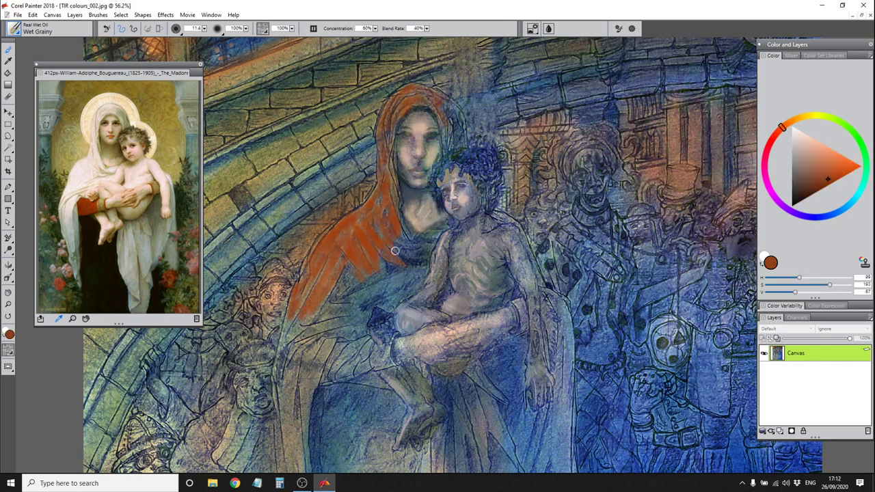
left_click(372, 129, "alt")
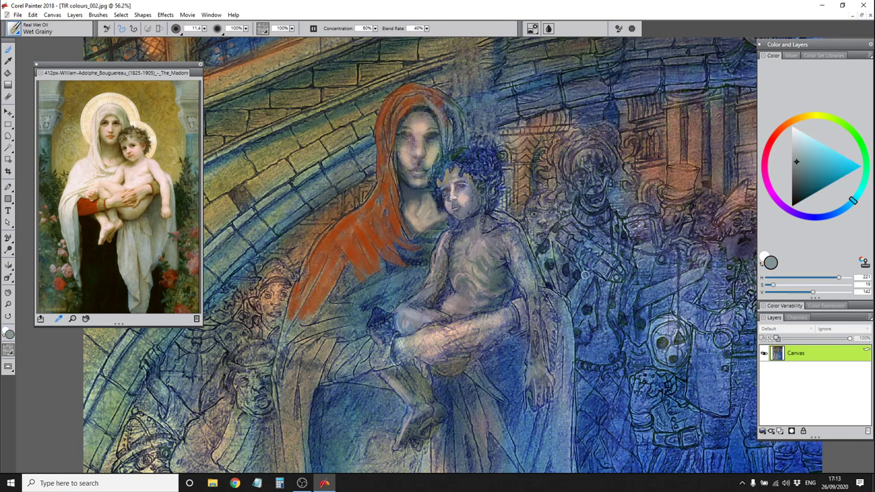
left_click(456, 111, "alt")
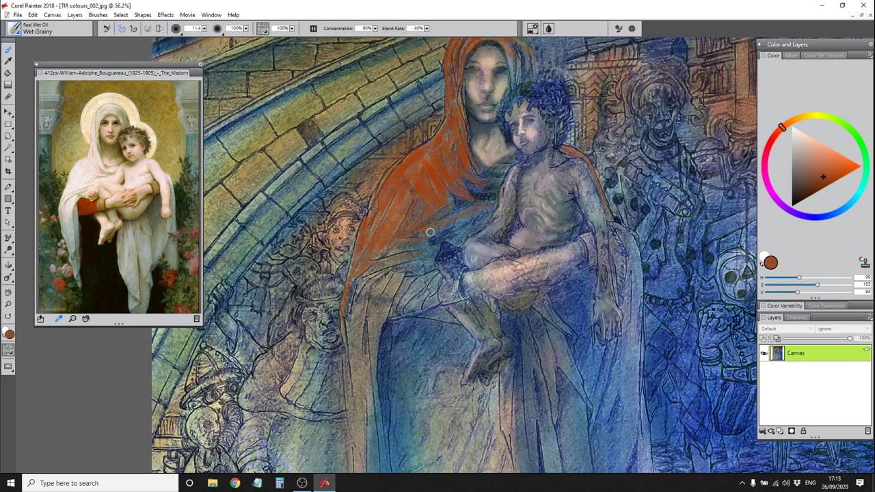
left_click_drag(430, 233, 403, 270)
scroll(410, 270, "down", 5)
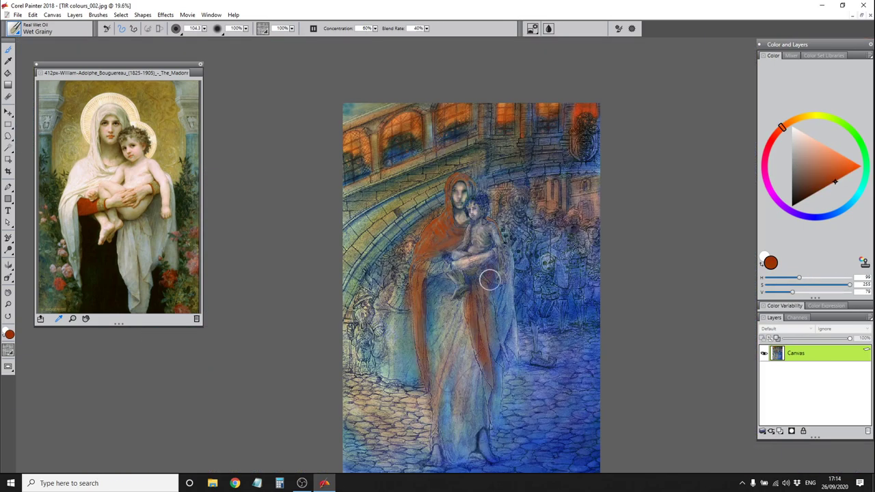
left_click_drag(510, 368, 509, 263)
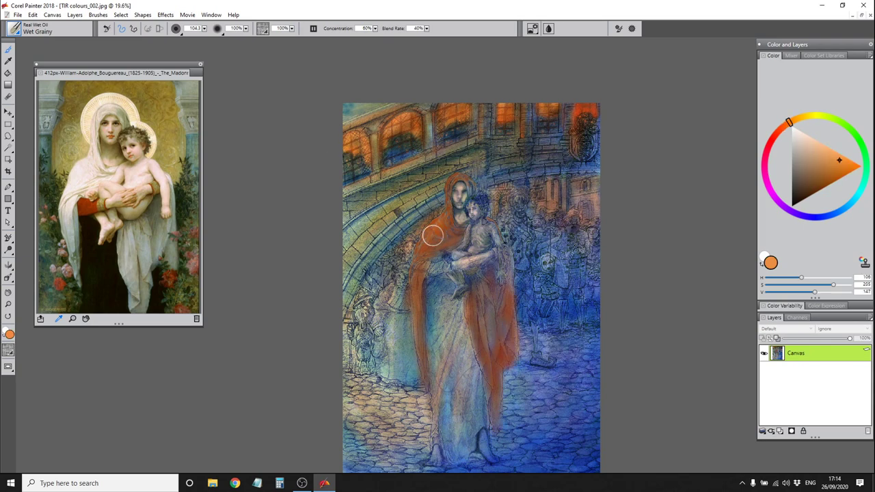
Lighten the cloak with orange and shade its folds in blue-black (H 223, S 199, V 18) using Speckle Glazing Wash
left_click(472, 223, "alt")
left_click(492, 349, "alt")
key("ctrl+b")
left_click(150, 162)
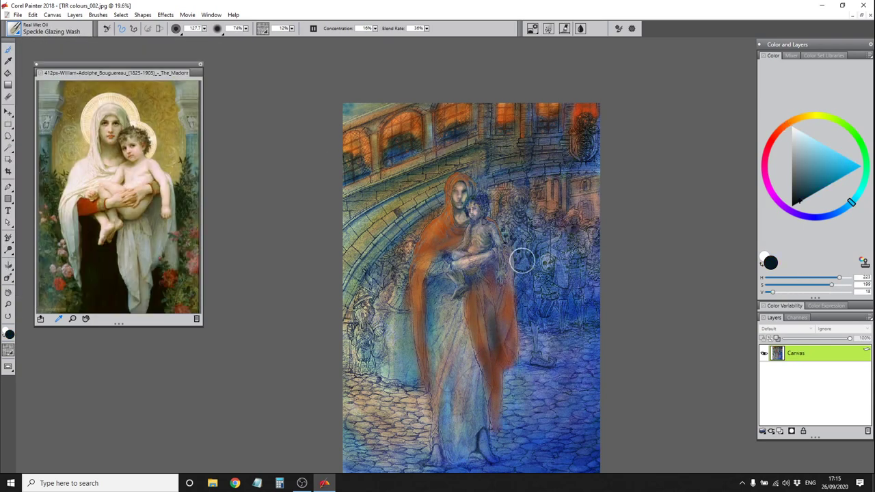
Try the Dry Palette Knife, and stroke sampled olive (H 127, S 79, V 86) down the woman's dress with Real Flat Opaque
key("ctrl+b")
left_click(150, 178)
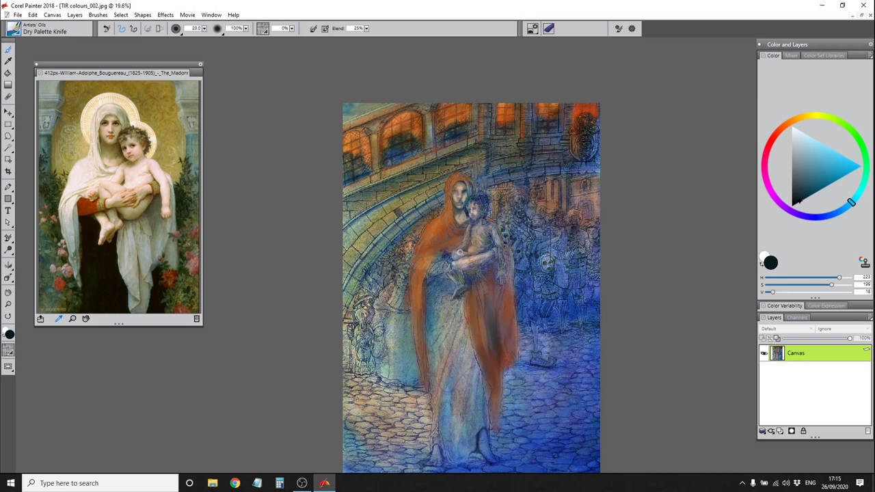
key("ctrl+b")
left_click(150, 171)
left_click(198, 294)
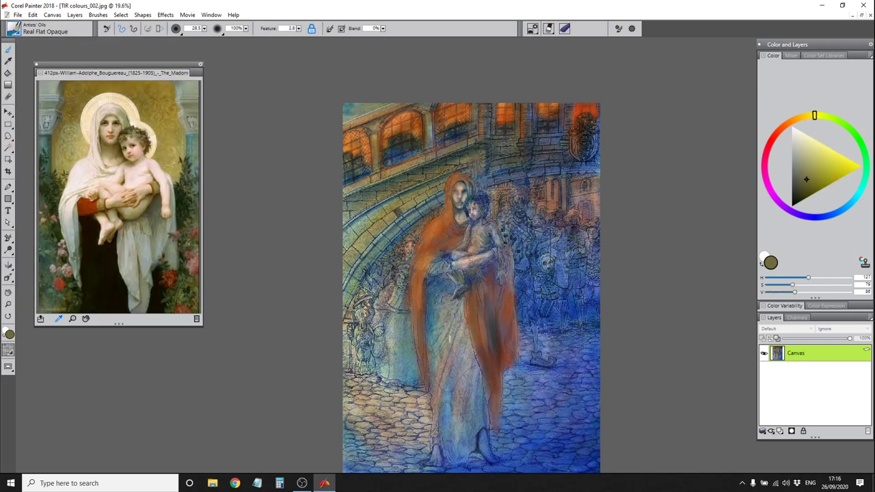
Add yellow light to the folds of the woman's dress with the Glow brush in dark olive (H 127, S 87, V 29)
key("ctrl+b")
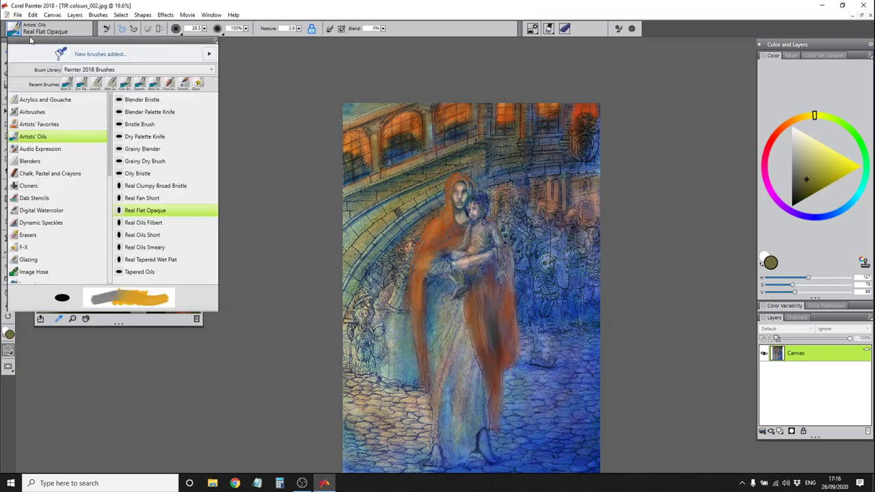
left_click(165, 215)
left_click(799, 200)
left_click_drag(471, 370, 477, 440)
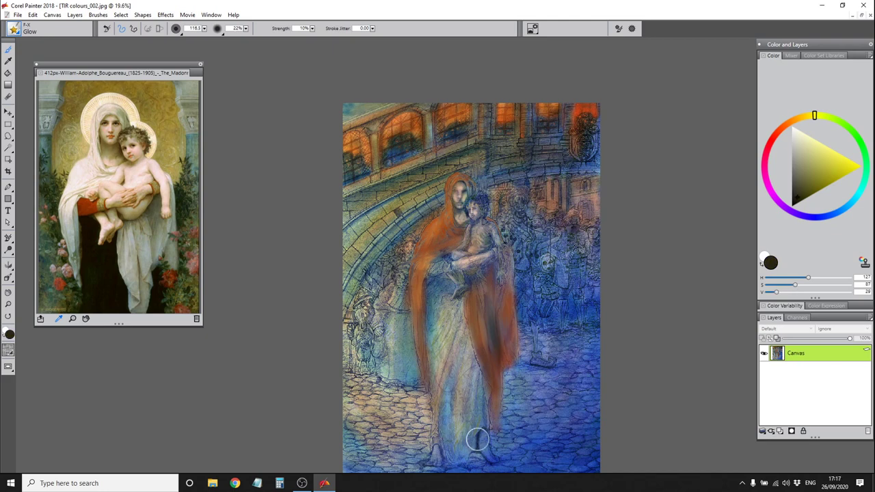
Enlarge the Glow brush to 428.6 and brighten the crowd beneath the arch in dark brown (H 110, S 87, V 29)
key("bracketright")
key("bracketright")
key("bracketright")
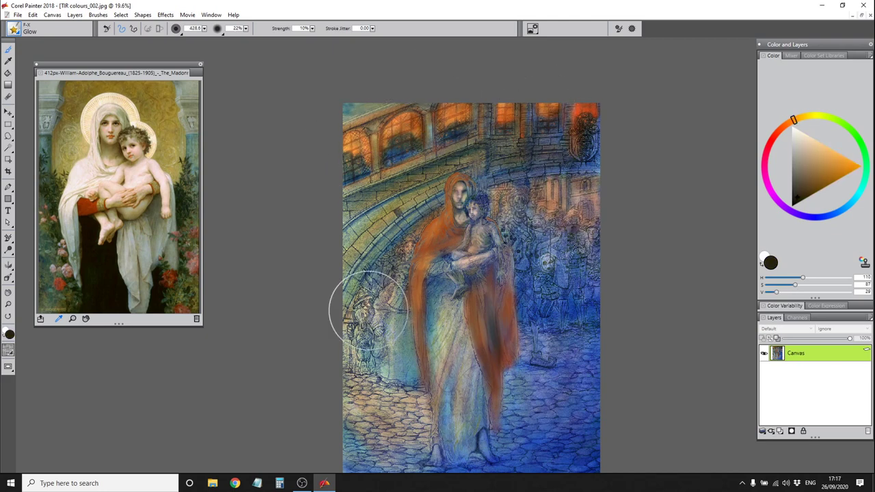
Wash the woman's hood and cloak with Simple Water 2 in red-brown (H 90, S 153, V 87) and vivid orange (H 103, S 251, V 118)
key("ctrl+b")
left_click(185, 355)
left_click(448, 241, "alt")
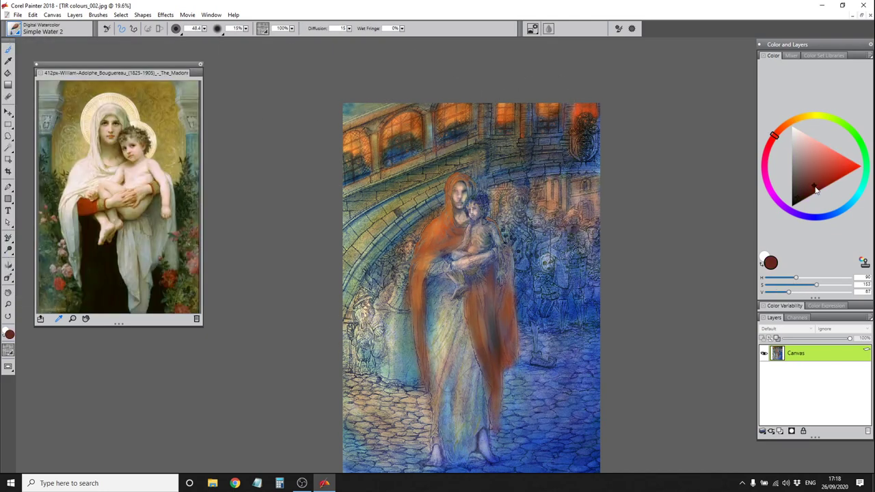
left_click(437, 239, "alt")
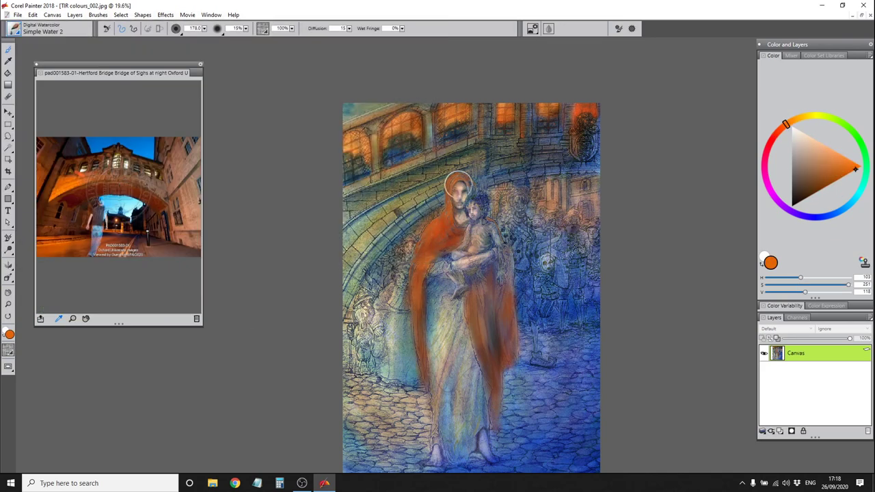
Wash vivid orange (H 103, S 251, V 118) into the bridge windows and olive (H 132, S 114, V 119) down the woman's dress with Simple Water 2
left_click_drag(356, 147, 403, 115)
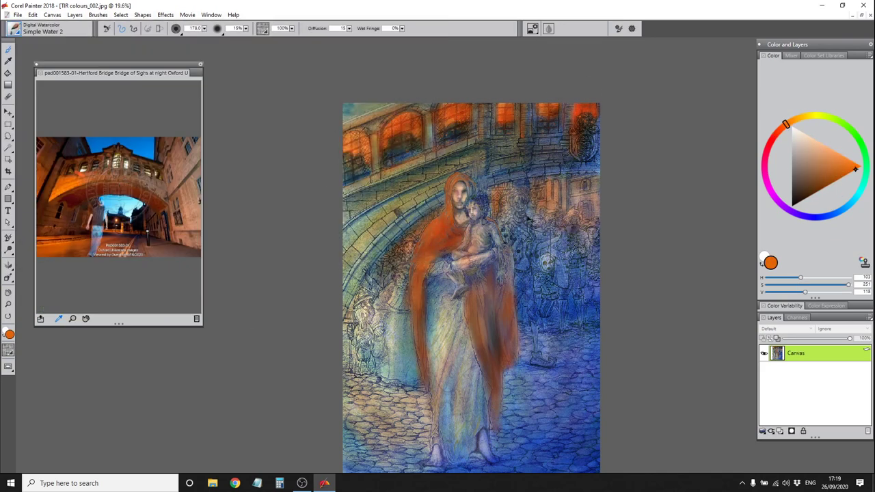
left_click_drag(478, 362, 490, 273)
left_click(486, 328, "alt")
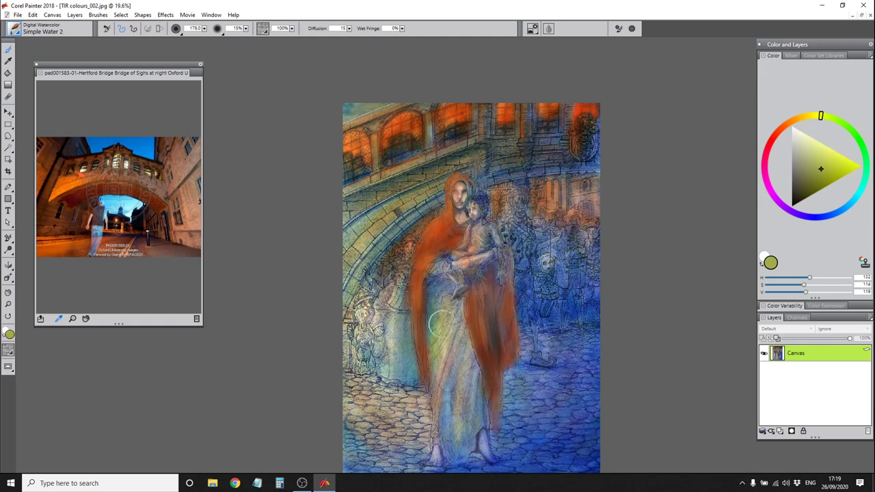
left_click(446, 435, "alt")
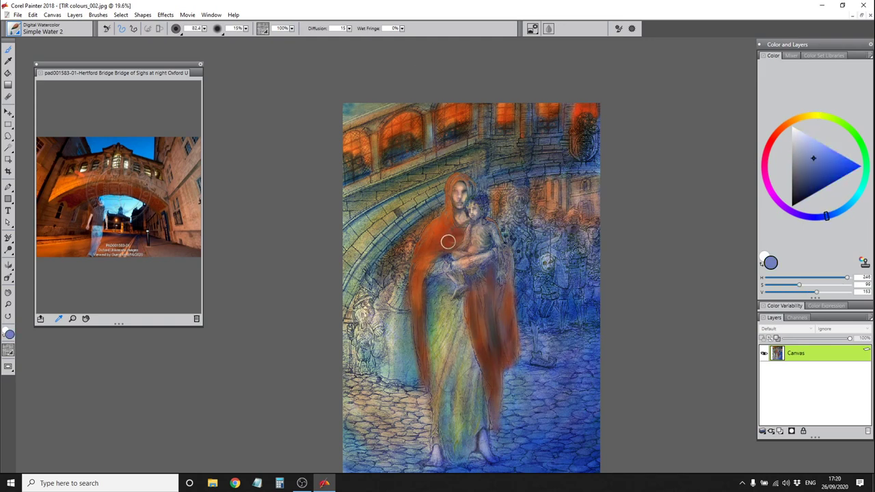
Lift the canvas to a watercolor layer and add a new layer in Gel mode above it
left_click(52, 14)
key("Escape")
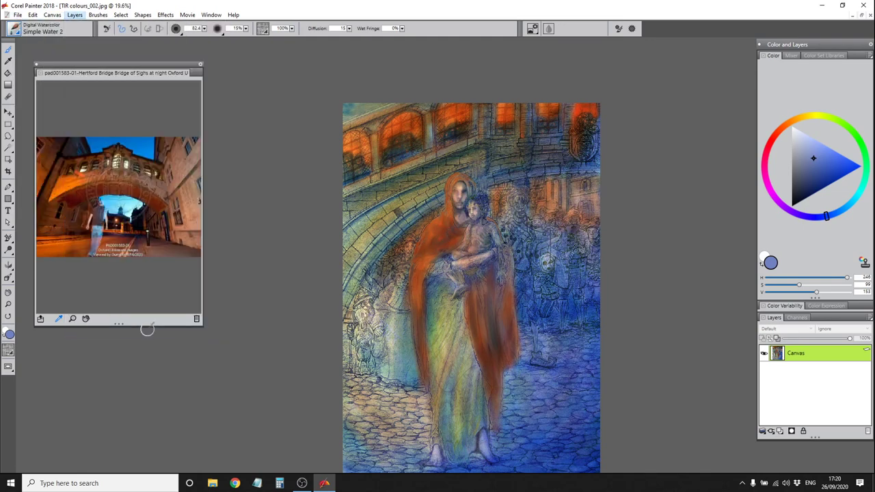
left_click(426, 289, "alt")
left_click(74, 15)
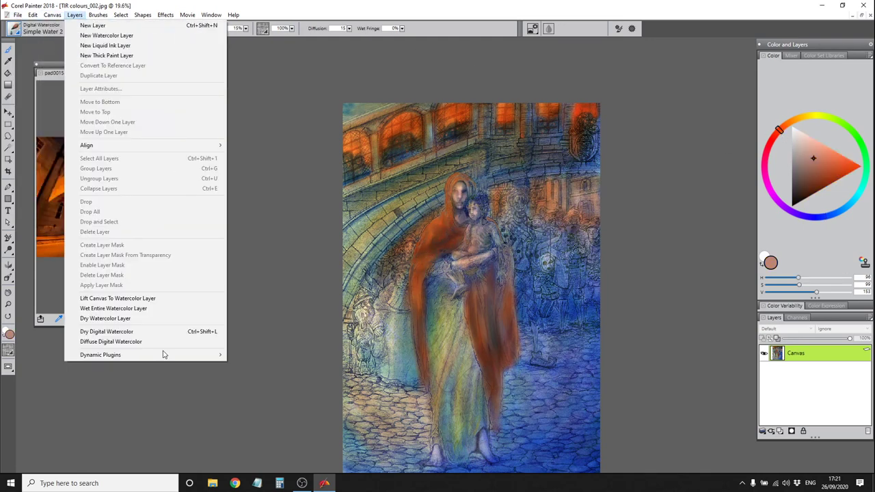
left_click(163, 353)
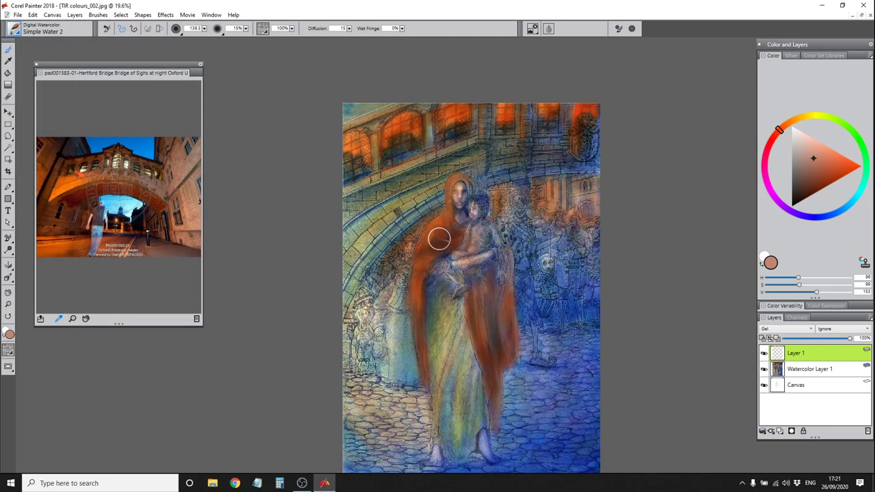
Shade the side of the woman's dress and darken the cloak folds with Simple Water 2 in deep blue (H 247, S 184, V 86)
left_click(438, 345, "alt")
left_click_drag(421, 400, 430, 352)
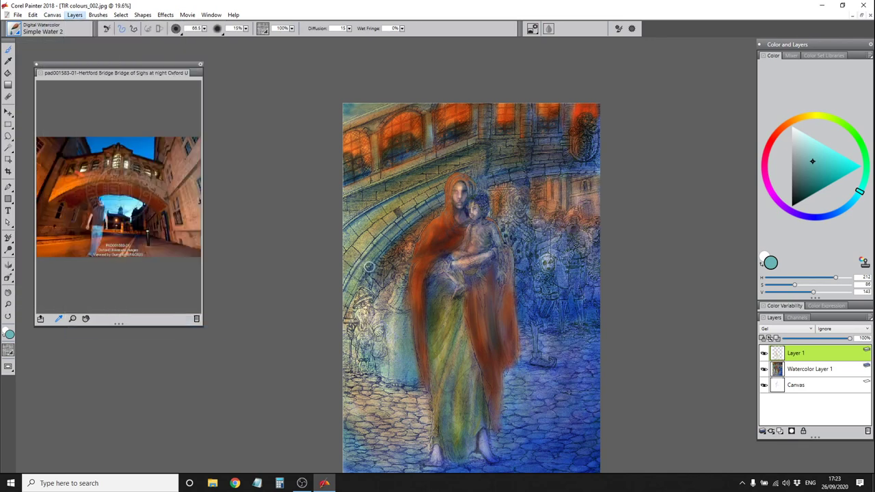
left_click(480, 304, "alt")
left_click_drag(480, 304, 497, 420)
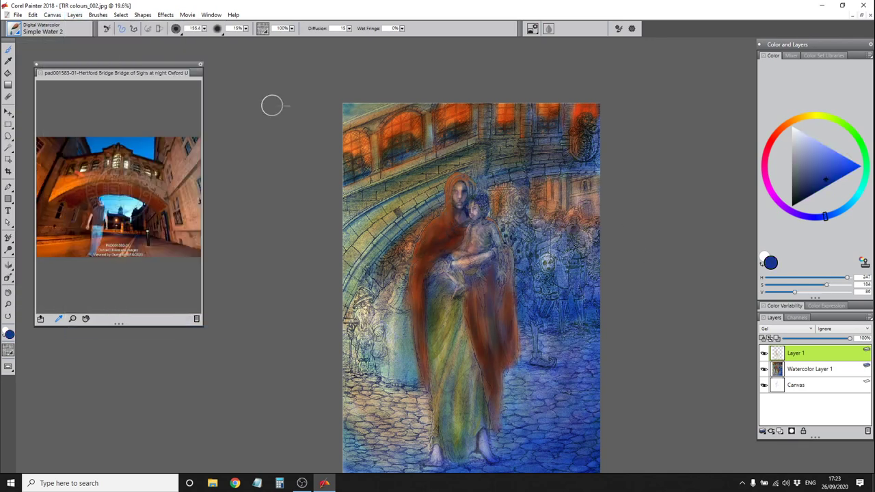
Switch to the Glow brush in dark blue (H 247, S 162, V 39), try a stroke on the cobbles beside the cloak, and undo it
left_click(14, 28)
left_click(190, 102)
left_click_drag(508, 391, 534, 386)
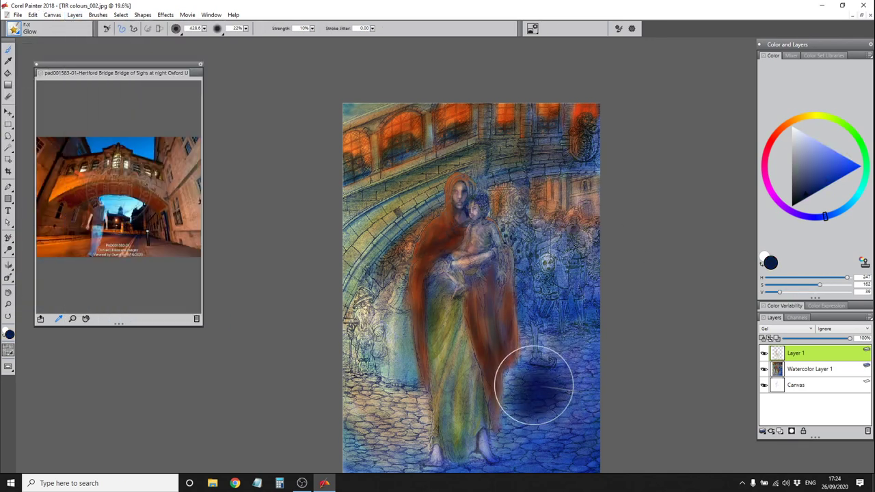
key("ctrl+z")
Drop all layers into the canvas
right_click(800, 353)
left_click(765, 432)
left_click(684, 449)
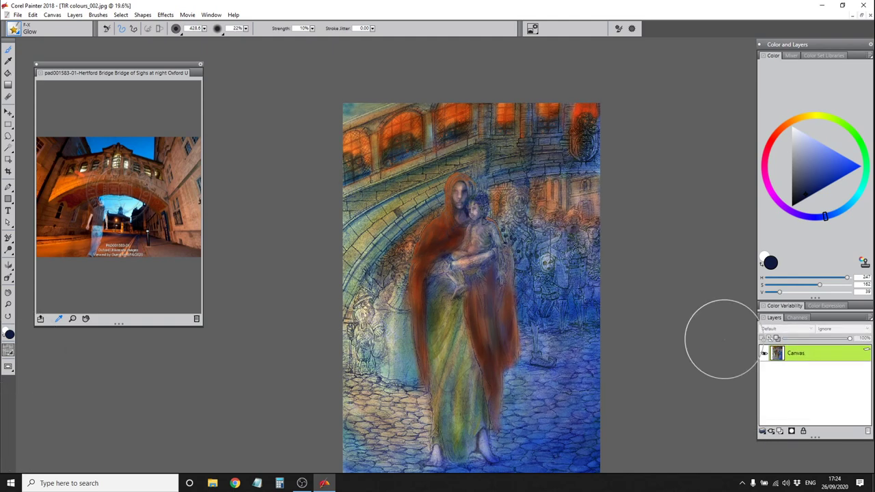
Shrink the Glow brush and brighten the bridge windows, the distant facade and the crowd under the arch in dark red-brown (H 92, S 162, V 39)
key("bracketleft")
key("bracketleft")
key("bracketleft")
key("bracketleft")
key("bracketleft")
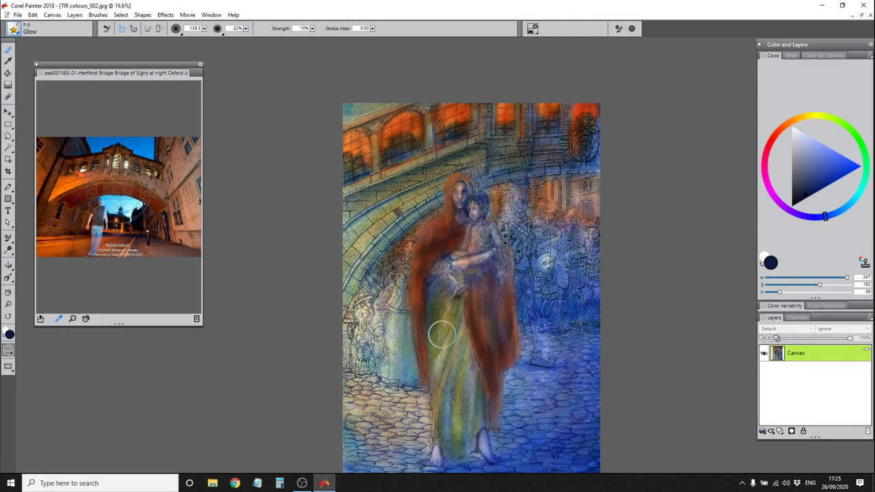
left_click(423, 235, "alt")
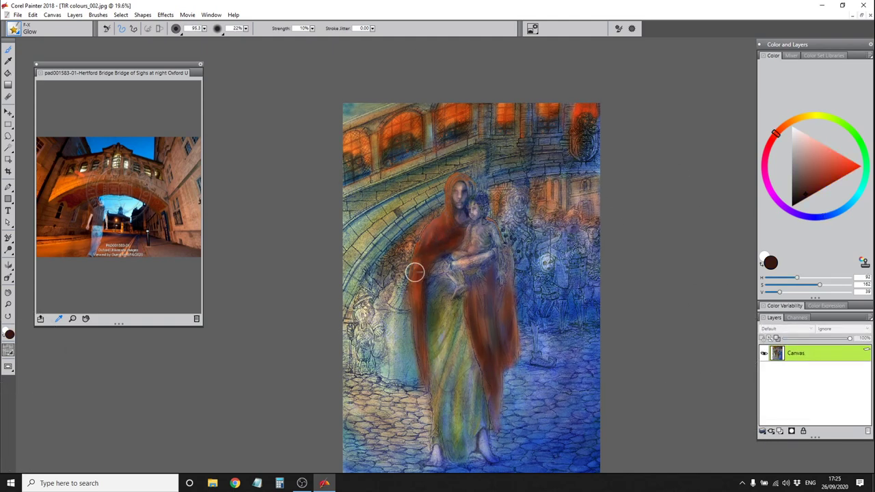
key("bracketright")
key("bracketright")
key("bracketright")
left_click_drag(412, 134, 455, 117)
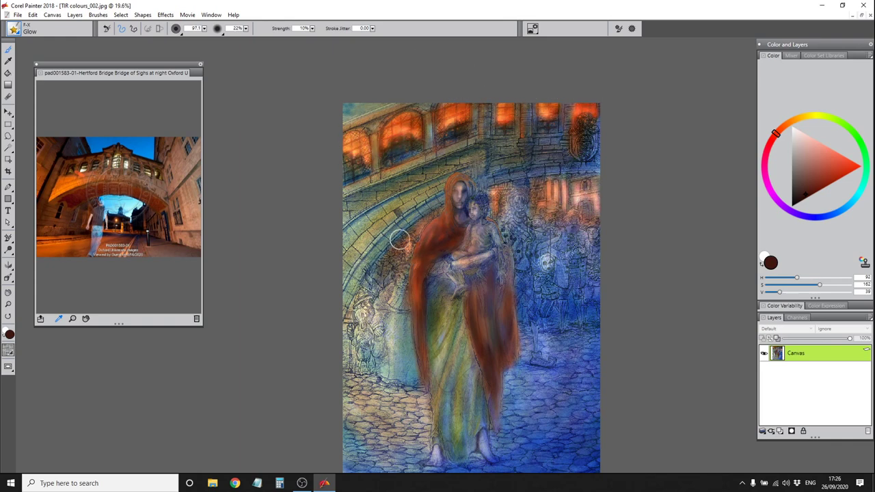
mouse_move(401, 277)
left_mouse_down()
mouse_move(389, 329)
mouse_move(383, 294)
left_mouse_up()
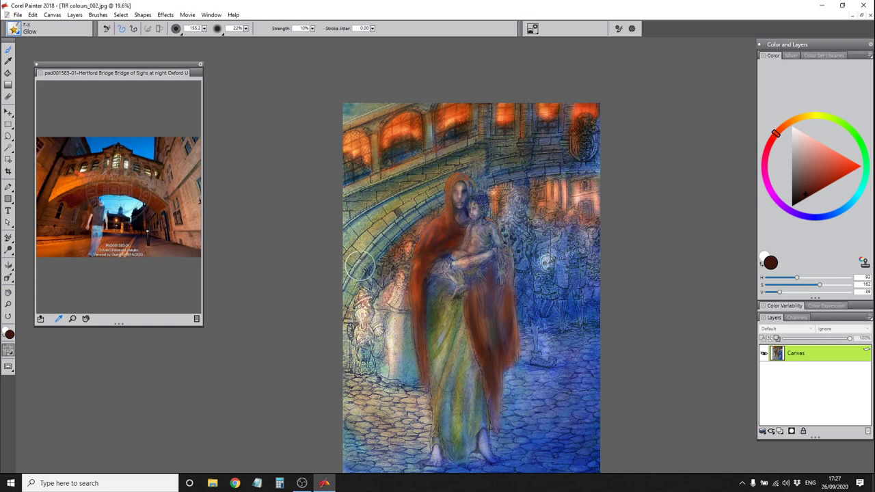
Glow the bridge stonework in dark blue (H 230, S 162, V 39) and the woman's dress in dark green (H 165, S 162, V 39) at size 155.2
left_click(491, 103, "alt")
left_click_drag(501, 164, 545, 144)
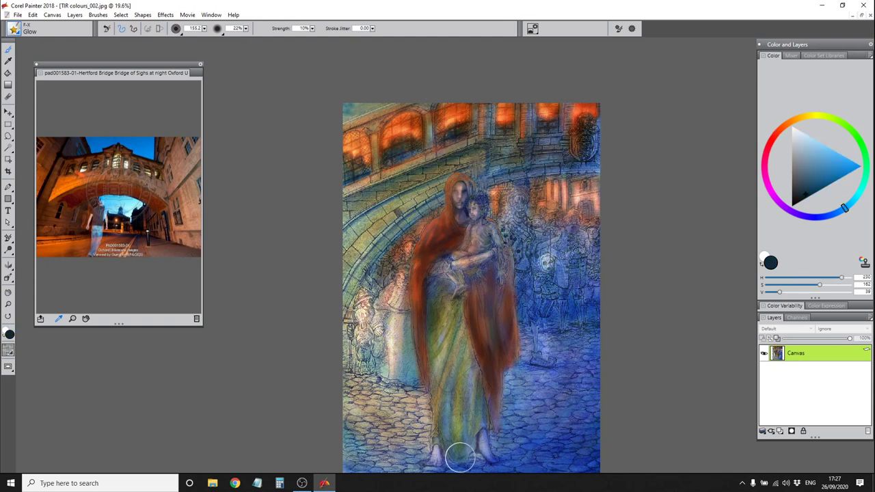
left_click(429, 342, "alt")
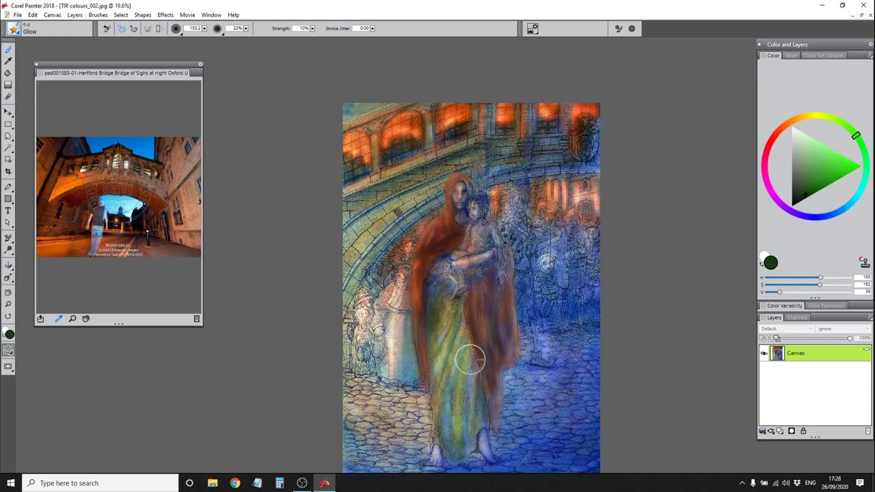
left_click_drag(470, 360, 449, 333)
left_click(469, 234, "alt")
left_click(486, 357, "alt")
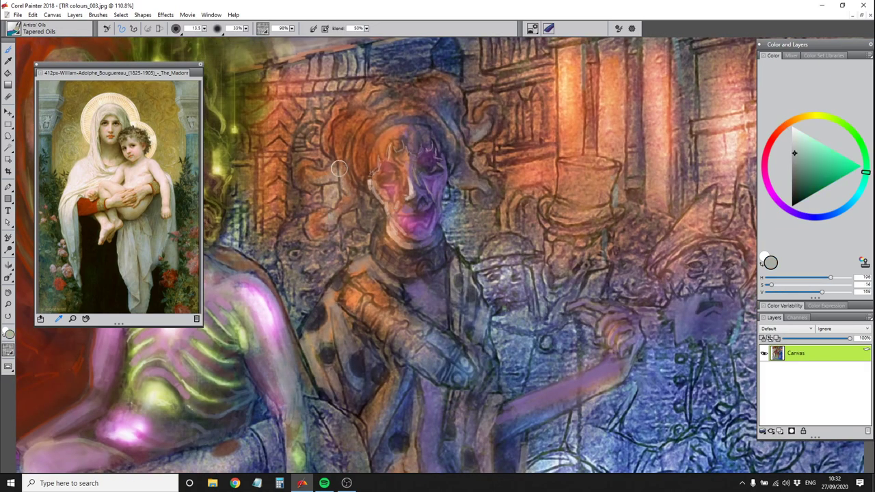
Paint the jester's curled hat in grey-green (H 196, S 14, V 169) and his diamond-patterned trousers in grey (H 207, S 24, V 137) with Tapered Oils
mouse_move(411, 87)
left_mouse_down()
mouse_move(352, 116)
mouse_move(397, 94)
left_mouse_up()
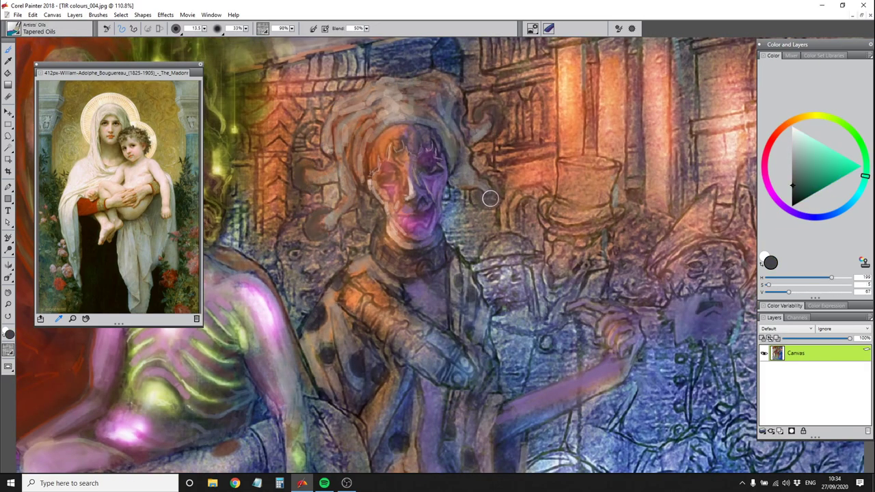
mouse_move(490, 198)
left_mouse_down()
mouse_move(368, 120)
mouse_move(341, 125)
mouse_move(452, 140)
mouse_move(445, 102)
left_mouse_up()
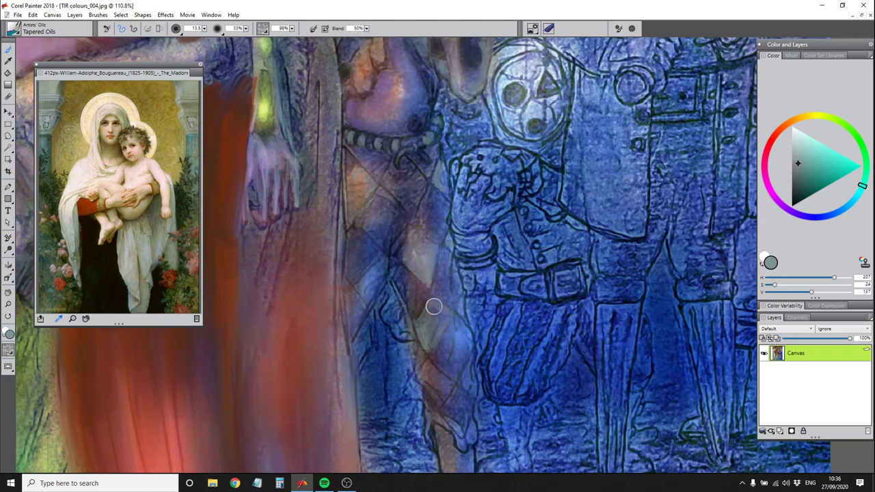
mouse_move(433, 307)
left_mouse_down()
mouse_move(342, 186)
mouse_move(349, 182)
mouse_move(387, 251)
left_mouse_up()
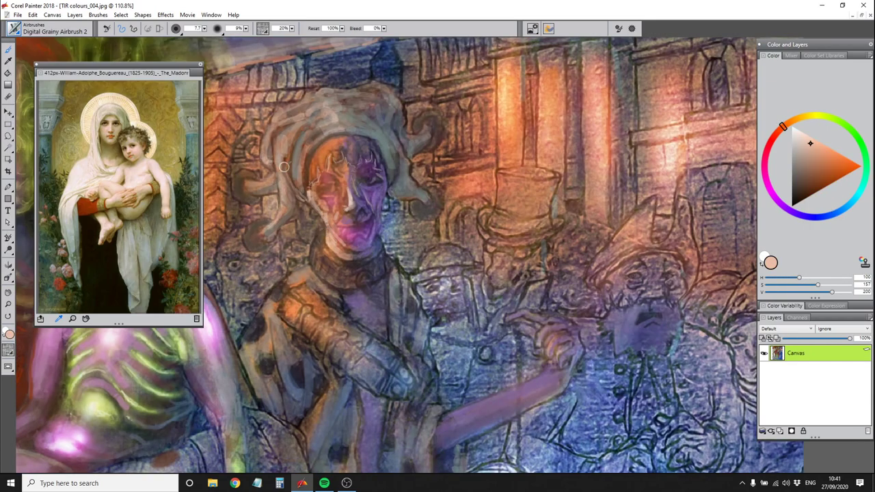
Lighten the jester's hat with Digital Grainy Airbrush 2 in peach (H 100, S 72, V 180) and warm beige (H 103, S 45, V 157)
mouse_move(284, 167)
left_mouse_down()
mouse_move(255, 241)
mouse_move(436, 205)
mouse_move(392, 177)
mouse_move(401, 161)
mouse_move(325, 105)
left_mouse_up()
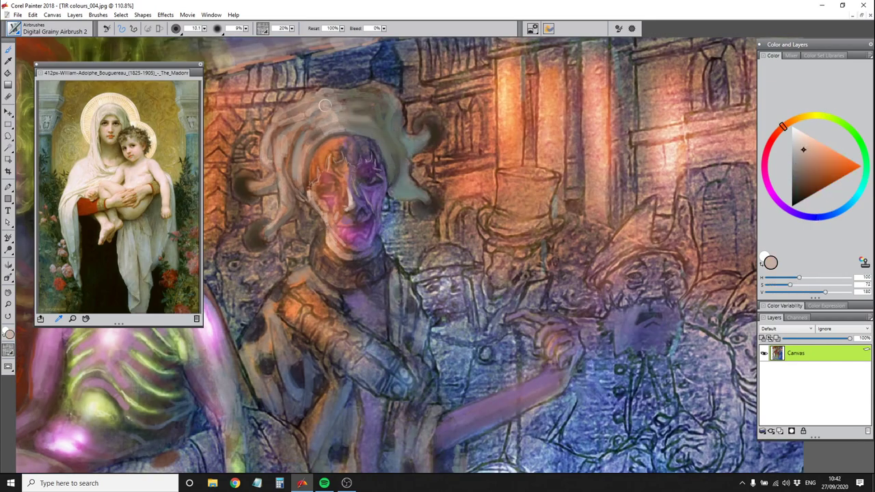
mouse_move(290, 214)
left_mouse_down()
mouse_move(410, 127)
mouse_move(281, 151)
mouse_move(328, 110)
mouse_move(256, 246)
left_mouse_up()
left_click(801, 156)
left_click_drag(294, 177, 280, 109)
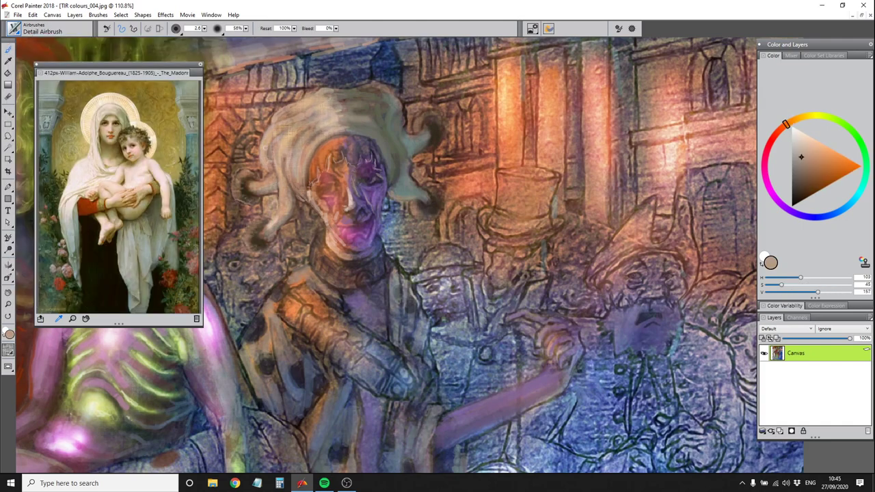
Refine the shading of the jester's hat with the Detail Airbrush in neutral grey (H 136, S 5, V 111) and pale blue (H 235, S 117, V 220)
left_click(307, 194, "alt")
left_click(376, 120, "alt")
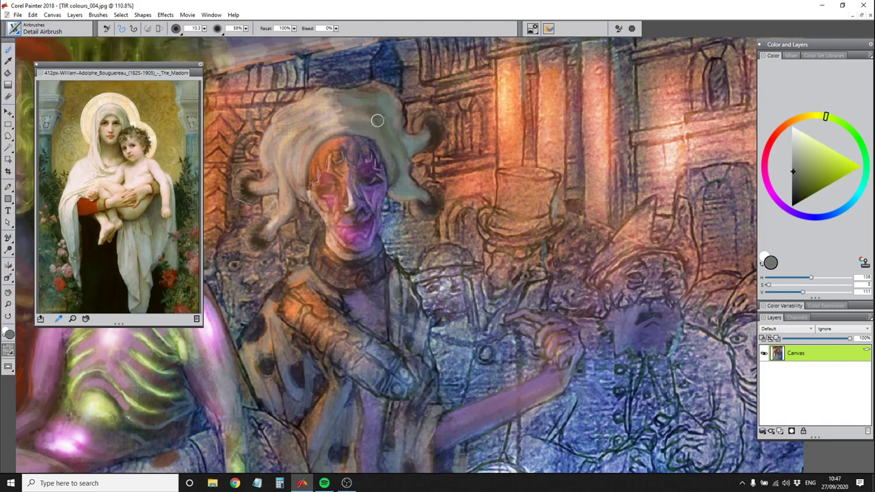
left_click(356, 213, "alt")
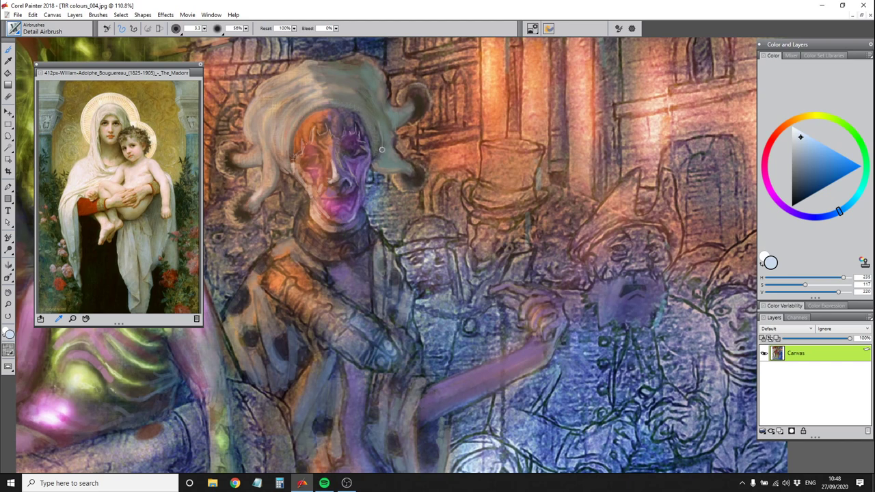
Draw fine fur strands on the jester's hat trim and pompoms with the Detail Airbrush at sizes 1.3 and 1.0 in tan and pale cyan
left_click(293, 158, "alt")
left_click(405, 96, "alt")
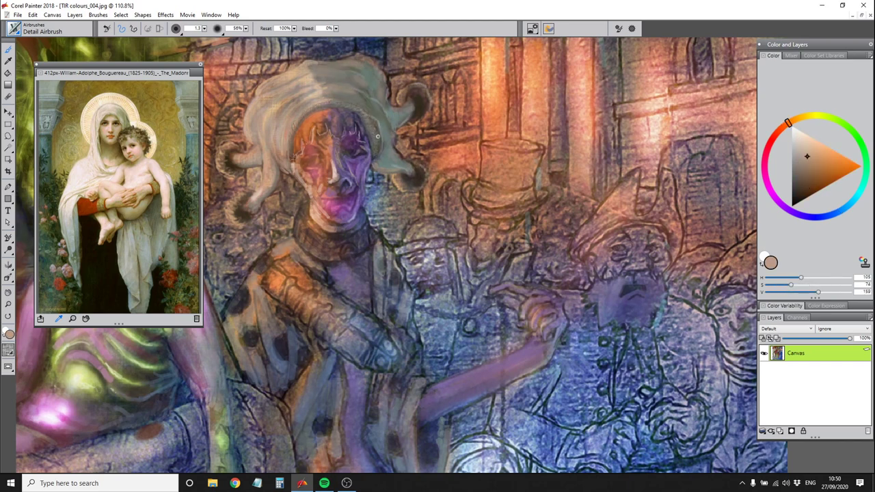
left_click(403, 173, "alt")
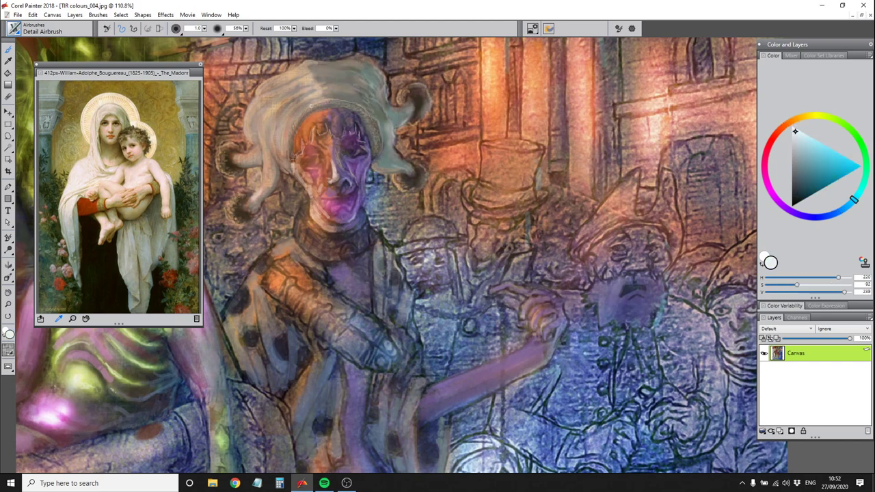
Define the jester's eye make-up and redden his nose with the Detail Airbrush, shading in dark purple (H 35, S 73, V 50) and dark brown
left_click(330, 216, "alt")
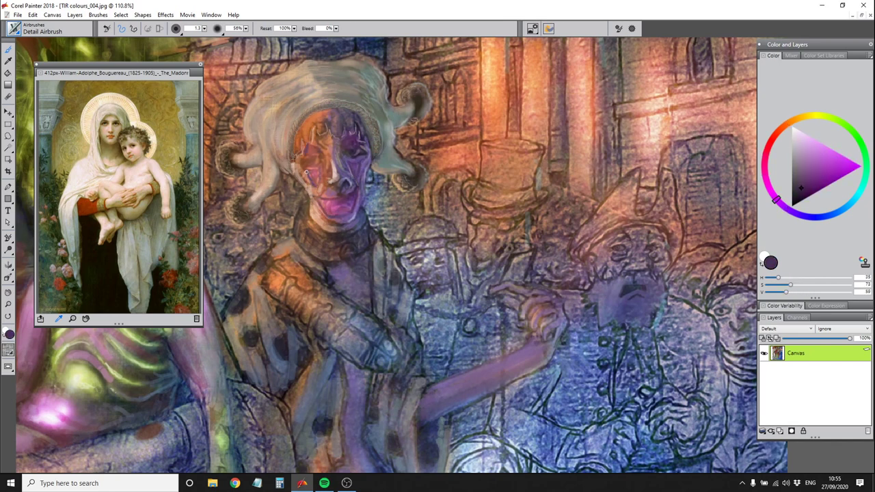
left_click(357, 172, "alt")
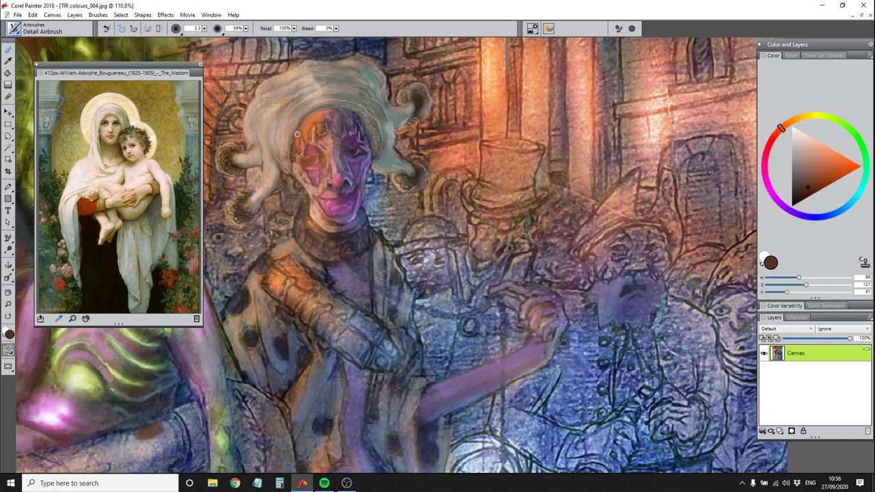
Shade the hat with Digital Grainy Airbrush 2 in grey-brown (H 101, S 27, V 100) and edge its pompoms in pale blue with the Detail Airbrush
left_click(296, 150, "alt")
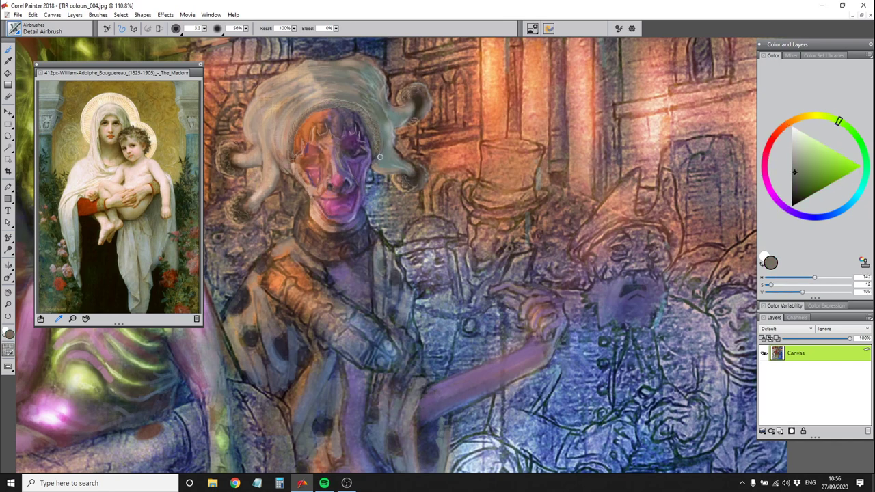
left_click(13, 28)
left_click(85, 82)
left_click(246, 192, "alt")
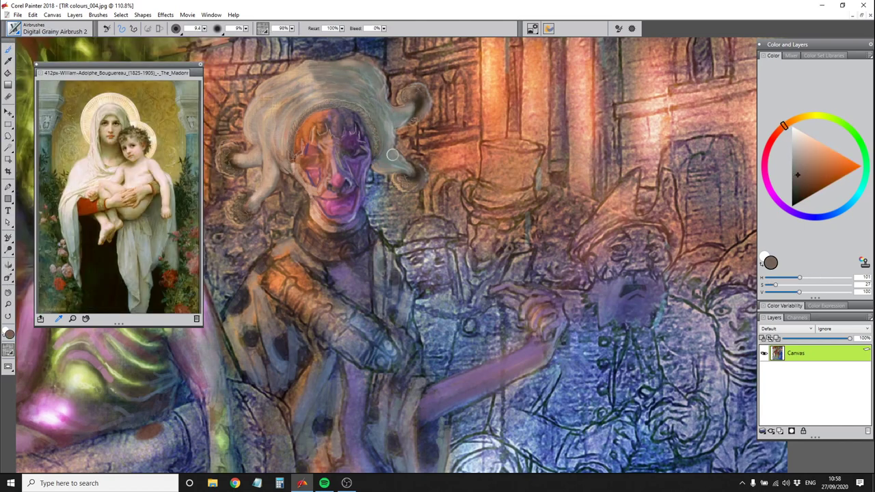
left_click(382, 134, "alt")
key("slash")
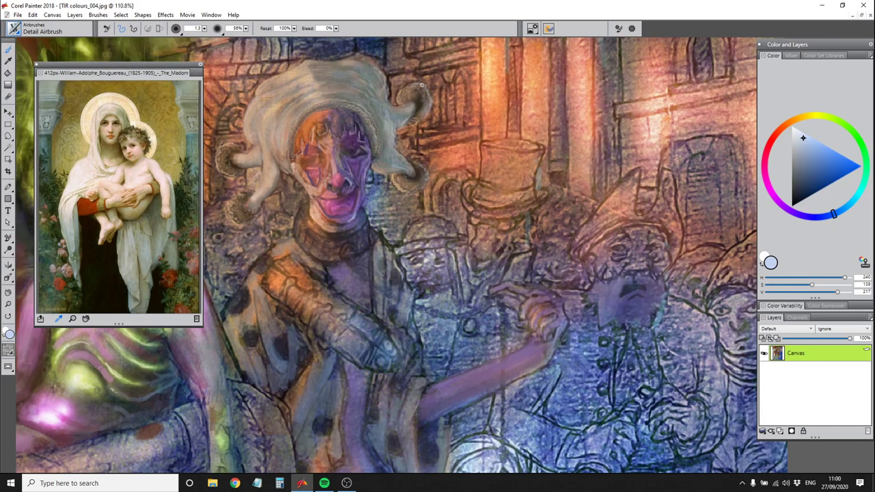
Model the jester's lips, nose and forehead with the Detail Airbrush at size 3.3 in sampled pink (H 69, S 106, V 138) and lavender (H 0, S 73, V 178)
left_click(339, 203, "alt")
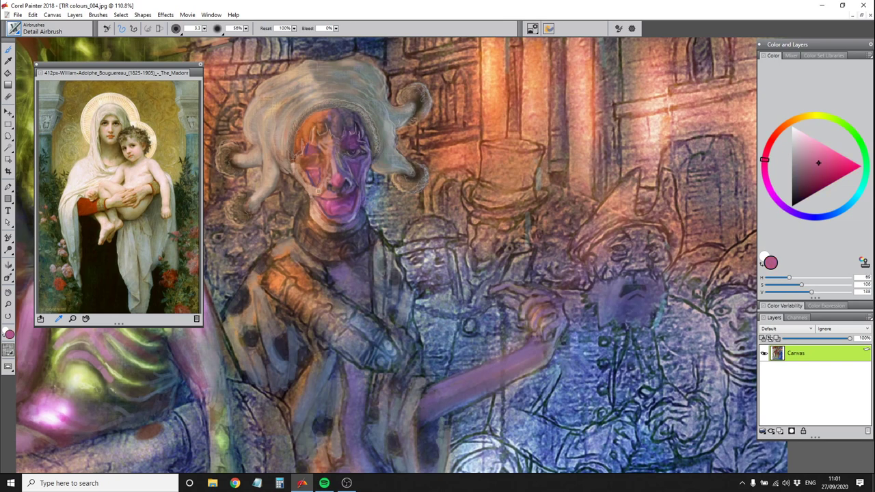
left_click(339, 214, "alt")
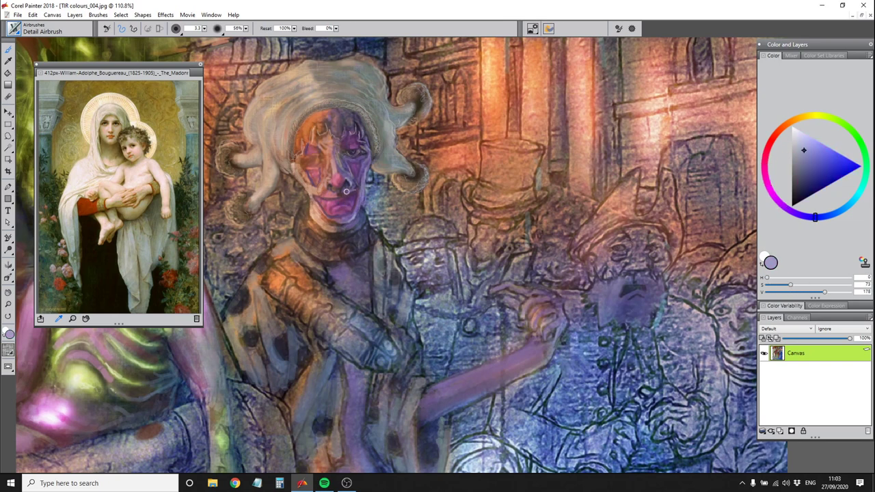
left_click(350, 193, "alt")
left_click(332, 157, "alt")
Refine the folds and fur trim of the jester's hat with the Detail Airbrush, using sampled brown-grey, grey-green and cream (H 107, S 192, V 226)
left_click(282, 167, "alt")
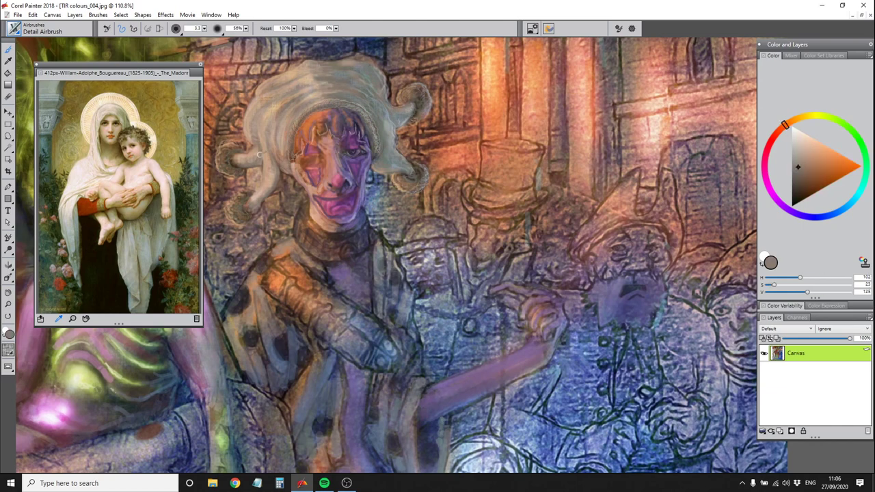
left_click(381, 116, "alt")
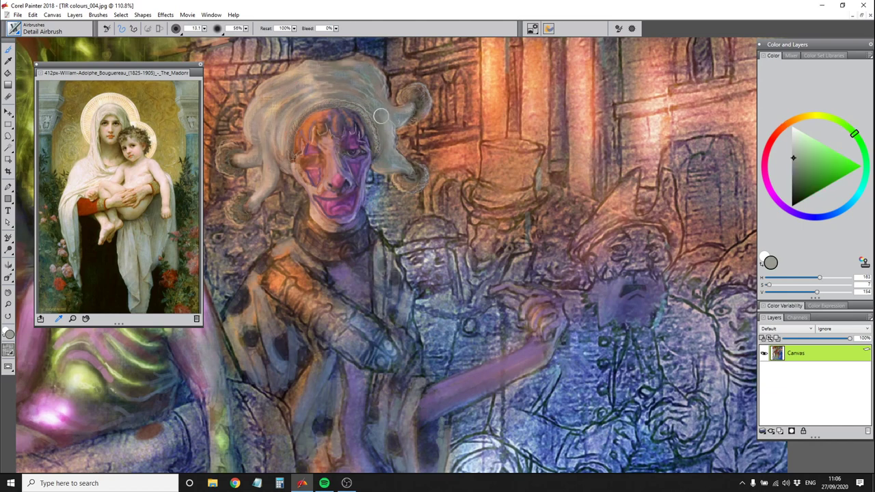
left_click(327, 101, "alt")
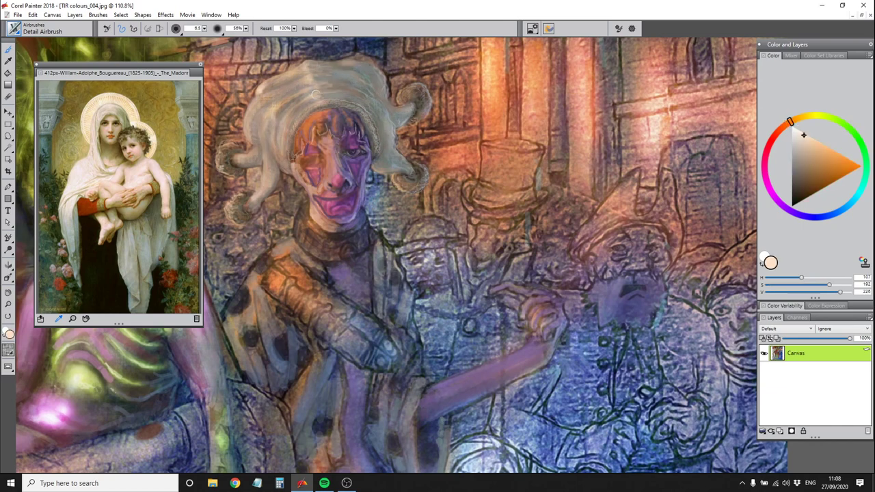
left_click(294, 118, "alt")
Touch up the jester's face and paint his collar orange (H 103, S 137, V 147) with its ring and chain, using the Detail Airbrush
left_click_drag(360, 112, 431, 106)
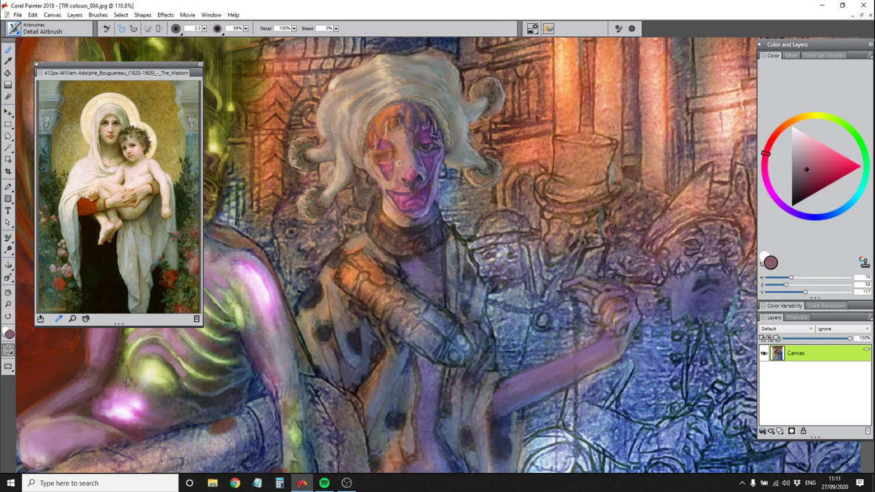
left_click(422, 164, "alt")
left_click(420, 177, "alt")
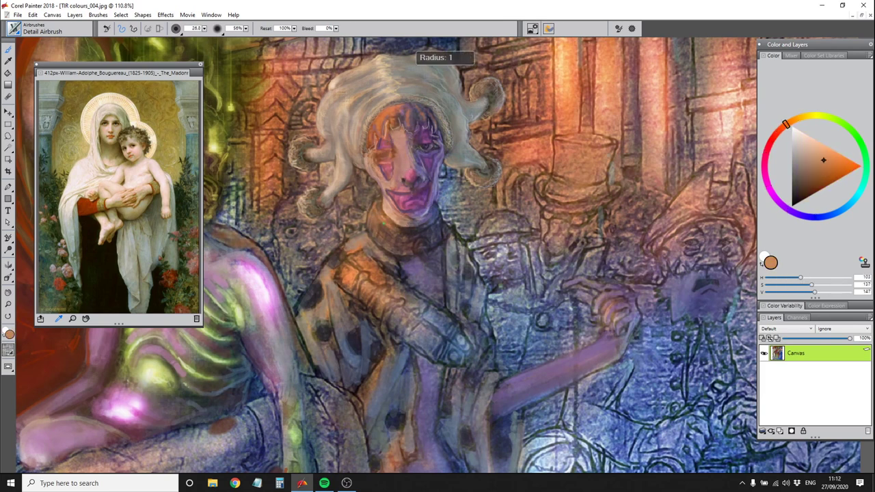
left_click(439, 229, "alt")
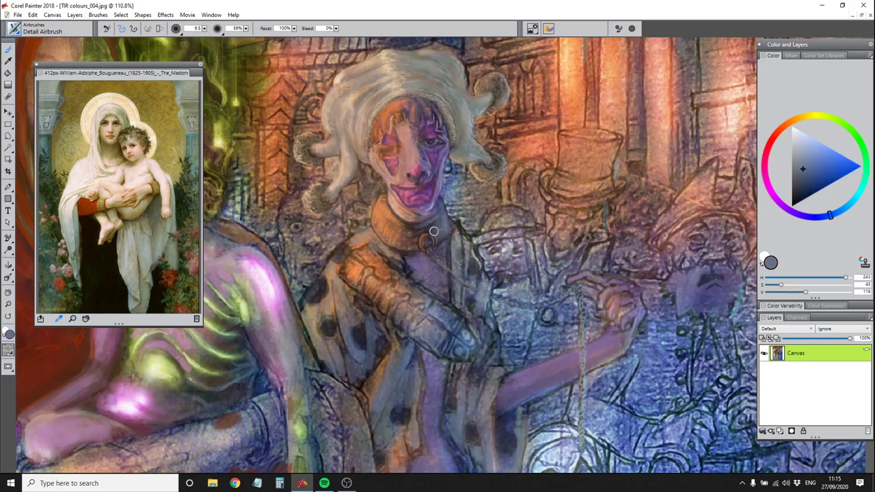
left_click_drag(376, 212, 386, 218)
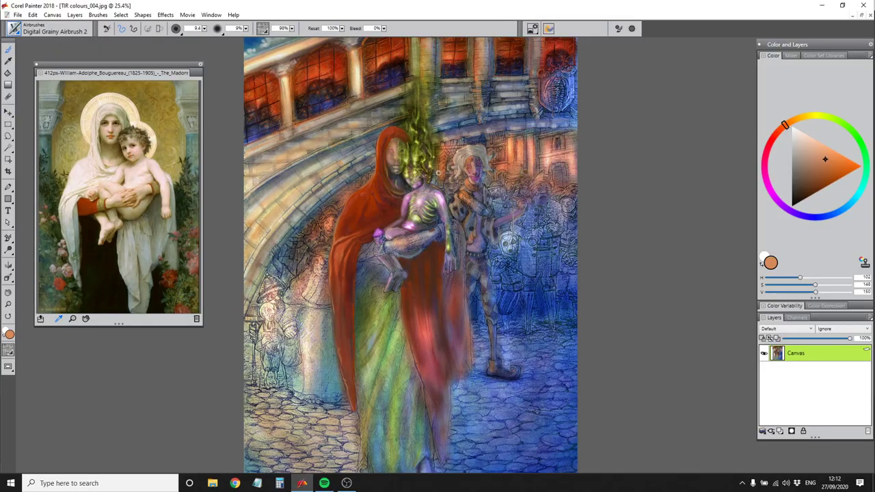
Shade the jester with Digital Grainy Airbrush 2 in brown (H 97, S 32, V 114), then warm him using F-X Glow in dark brown
left_click(482, 238, "alt")
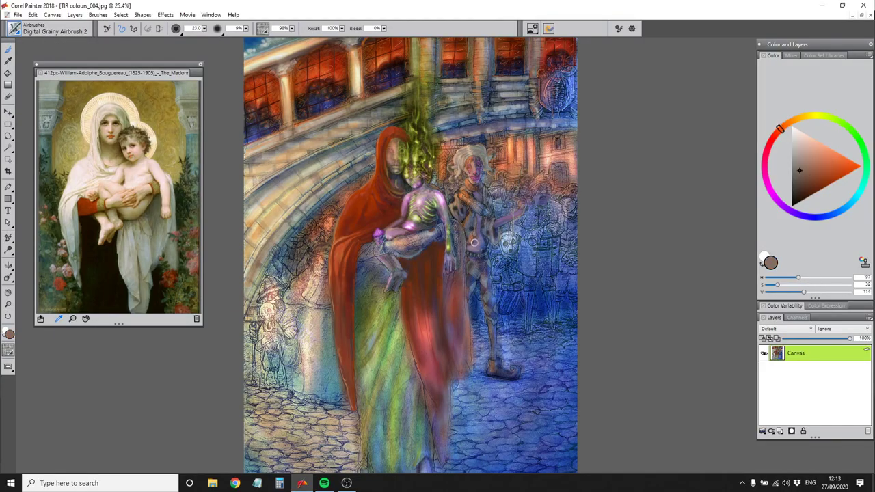
left_click(482, 238, "alt")
left_click(15, 28)
left_click(137, 102)
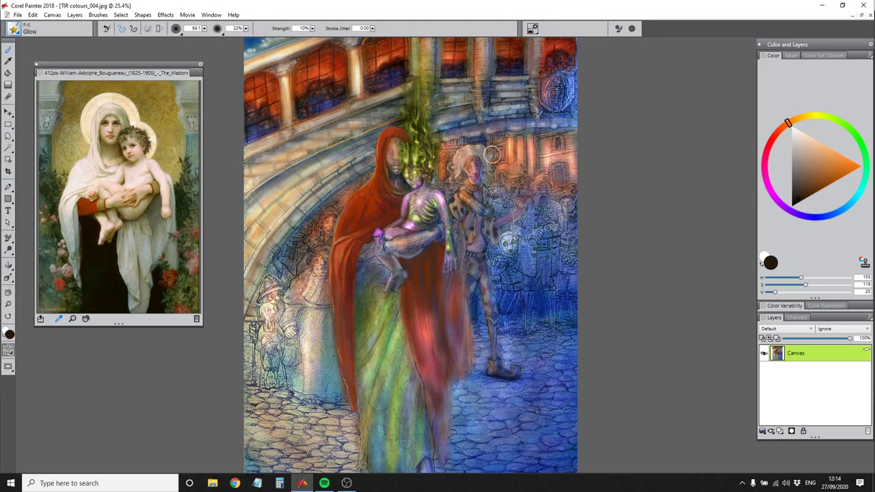
left_click(462, 193, "alt")
left_click(459, 212, "alt")
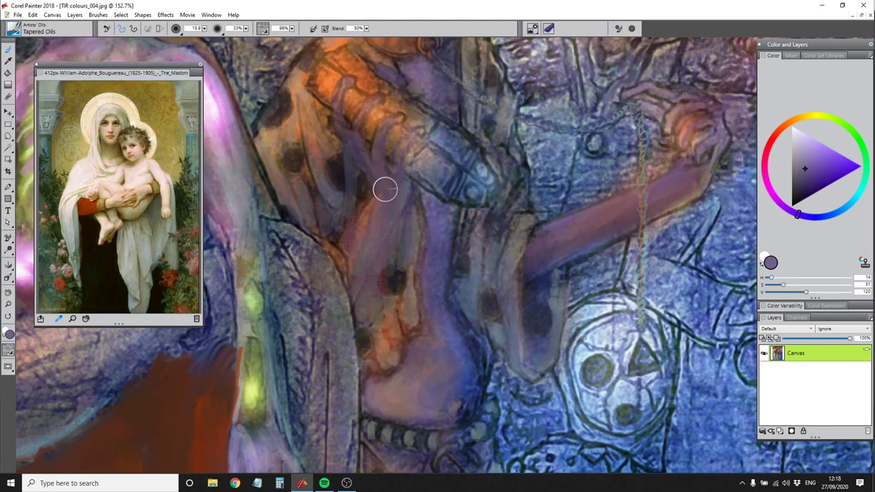
Paint the jester's near forearm and fingers purple (H 14, S 51, V 120) with Tapered Oils and shade his shirt with Digital Grainy Airbrush 2
mouse_move(383, 189)
left_mouse_down()
mouse_move(390, 223)
mouse_move(409, 178)
left_mouse_up()
left_click(283, 189, "alt")
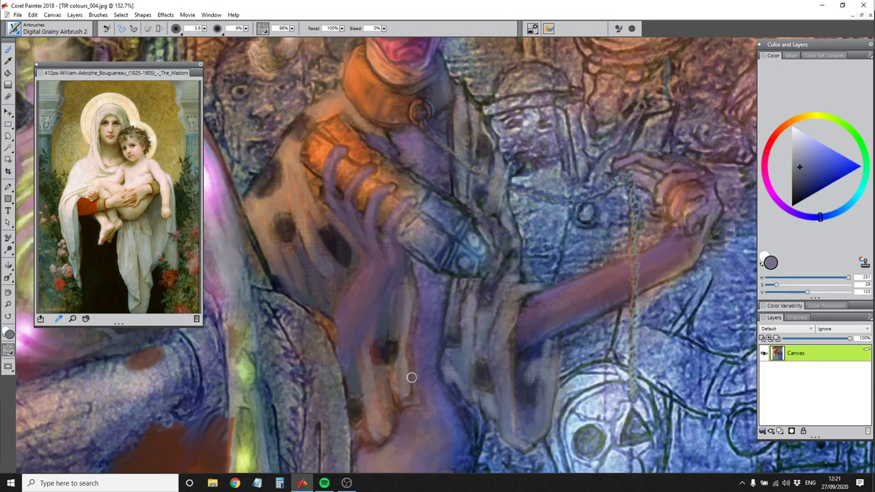
left_click(303, 277, "alt")
left_click(332, 290, "alt")
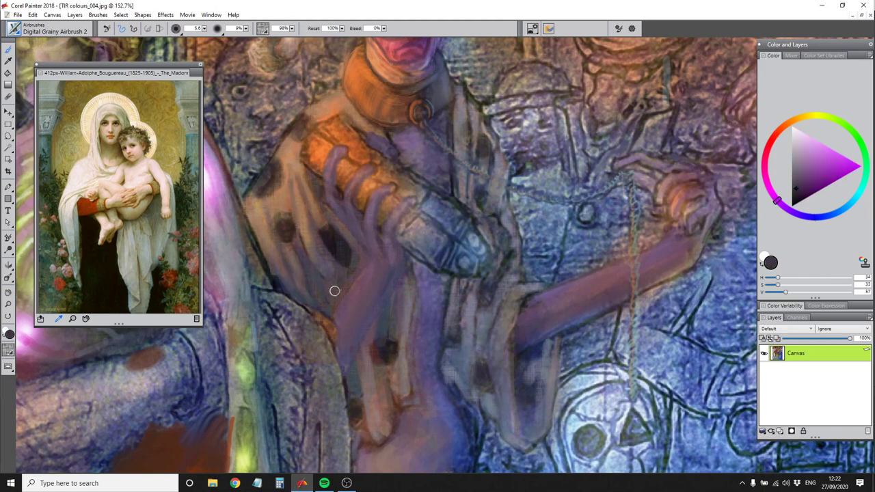
Texture the folds, dark spots and ragged hem of the jester's shirt with Digital Grainy Airbrush 2 and the Detail Airbrush at size 1.0
left_click(261, 224, "alt")
left_click(289, 261, "alt")
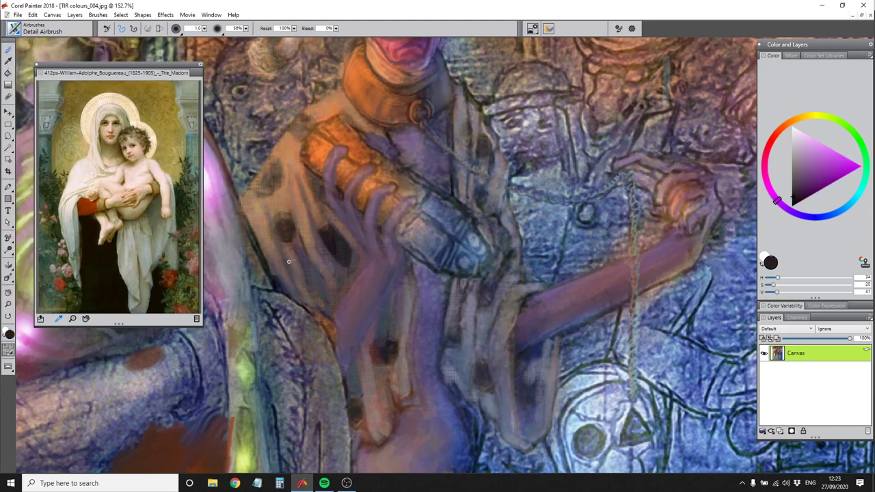
left_click(308, 306, "alt")
left_click_drag(404, 287, 372, 406)
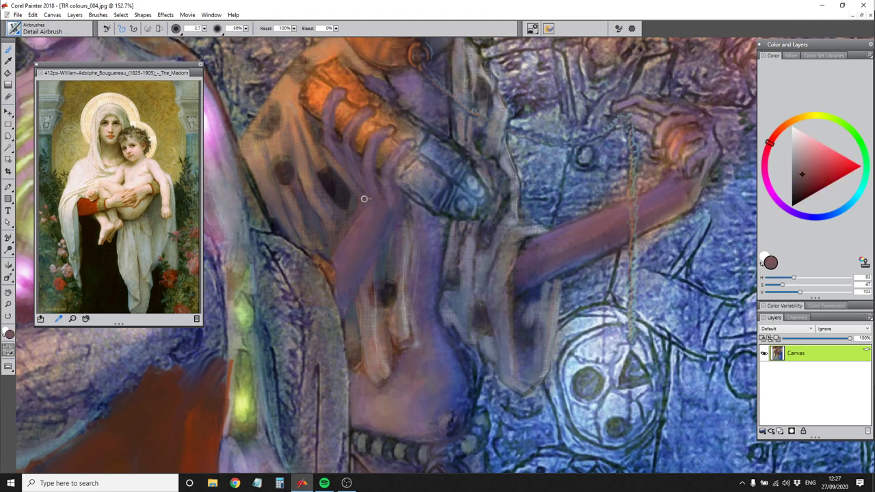
Refine the jester's fingers, hanging chain and tattered sleeve edges with the Detail Airbrush at size 2.7
left_click_drag(365, 199, 338, 106)
mouse_move(656, 136)
left_mouse_down()
mouse_move(701, 166)
mouse_move(642, 233)
left_mouse_up()
left_click_drag(519, 314, 513, 373)
mouse_move(478, 304)
left_mouse_down()
mouse_move(458, 331)
mouse_move(448, 273)
left_mouse_up()
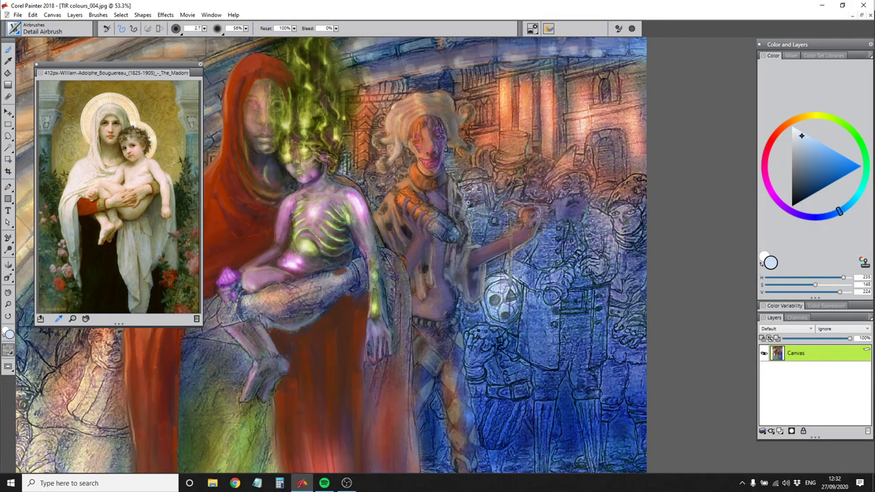
Paint the masked child's hood and jacket rust red (H 97, S 255, V 78) and the arms olive (H 117, S 95, V 96) with Tapered Oils
scroll(450, 406, "down", 5)
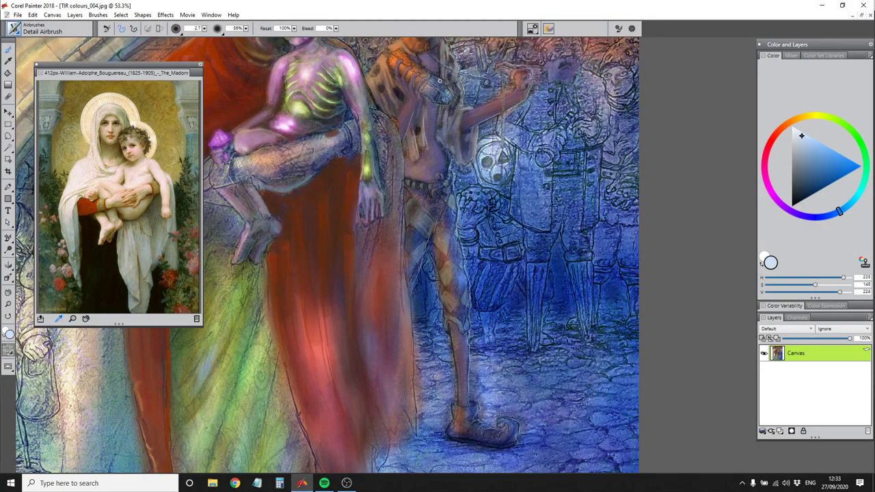
scroll(327, 254, "up", 3)
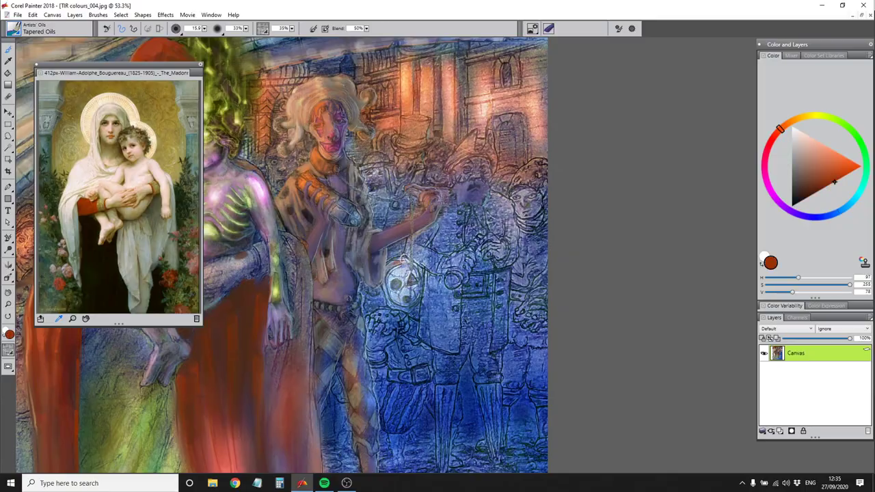
left_click(369, 318, "alt")
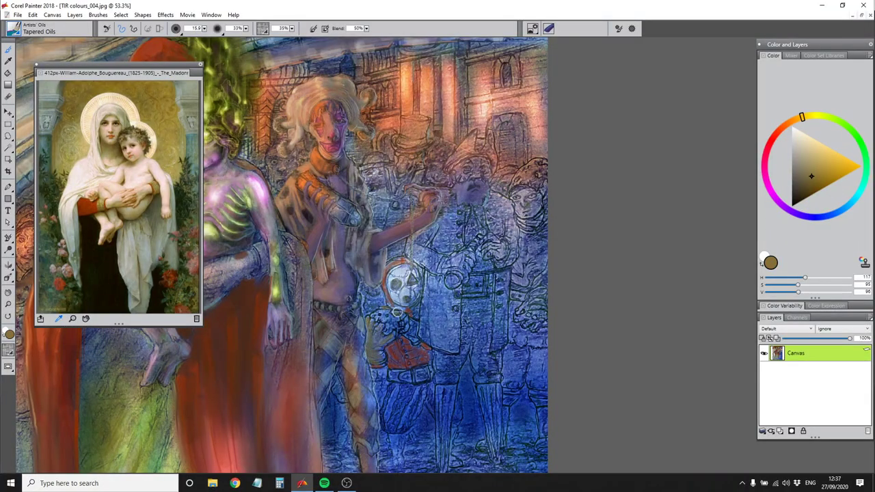
left_click(386, 350, "alt")
scroll(415, 416, "down", 3)
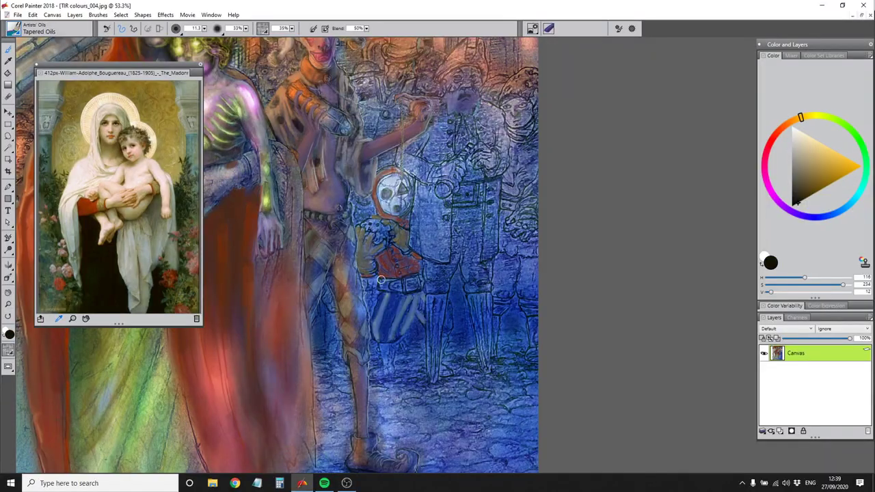
Colour the masked child's leafy bundle green (H 195, S 64, V 96) and the lower legs olive-brown (H 116, S 112, V 73)
left_click(369, 221, "alt")
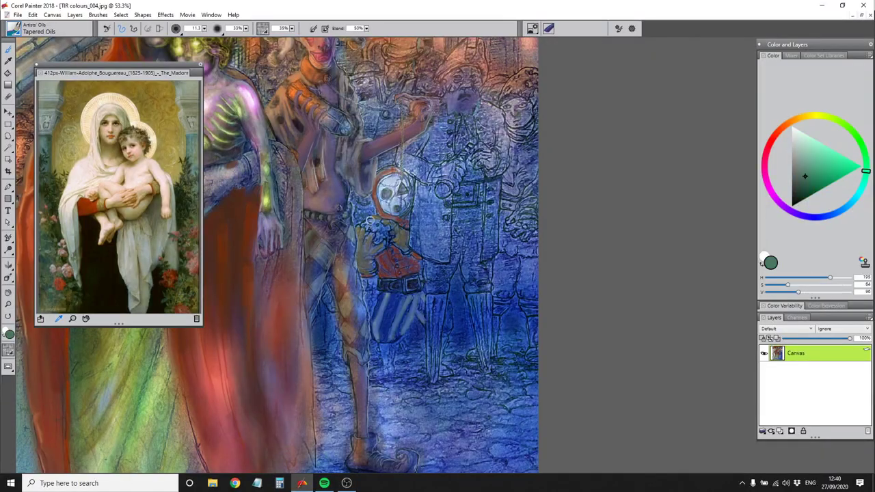
left_click(383, 236, "alt")
left_click(376, 230, "alt")
left_click_drag(387, 341, 389, 372)
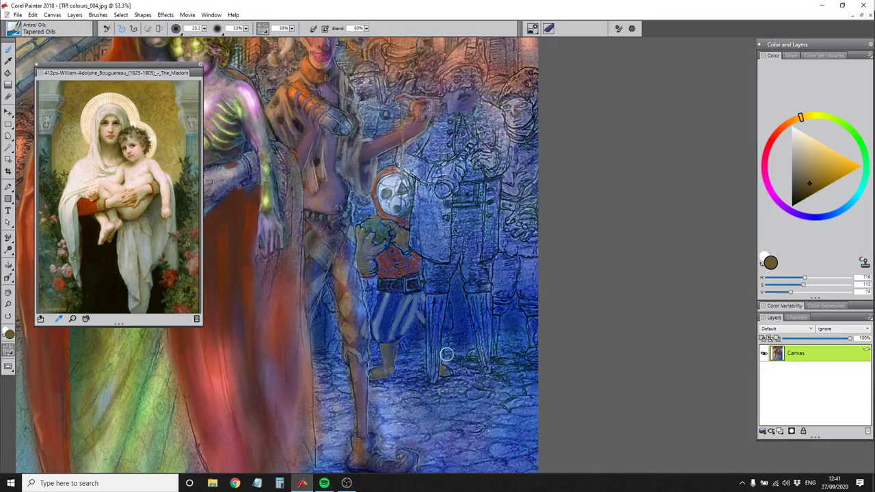
Paint the bearded man's stockings tan (H 118, S 109, V 154), his long coat muted teal (H 213, S 48, V 115) and his hat dark brown
left_click(414, 264, "alt")
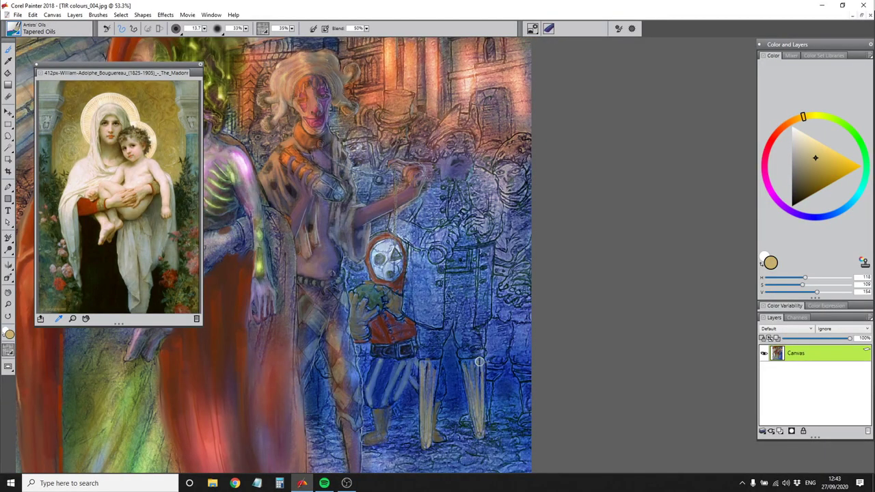
left_click_drag(473, 410, 478, 363)
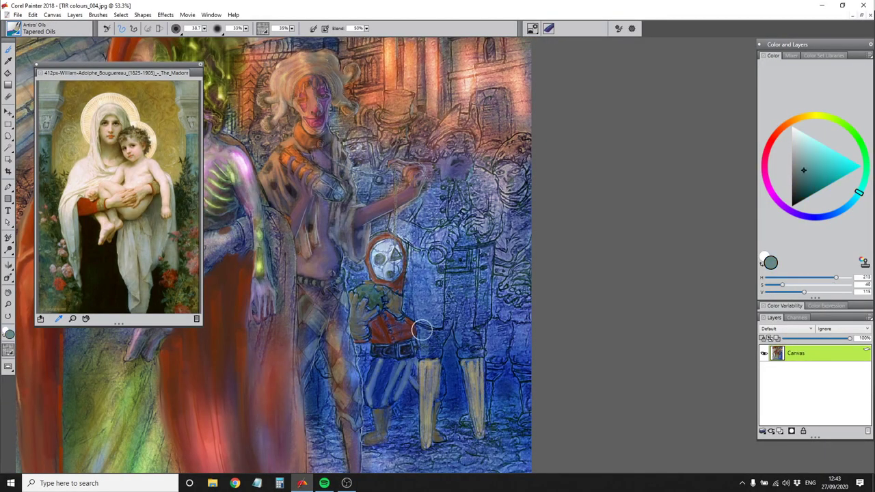
left_click_drag(420, 328, 410, 280)
left_click_drag(421, 164, 438, 219)
left_click_drag(410, 253, 424, 314)
left_click_drag(431, 110, 486, 143)
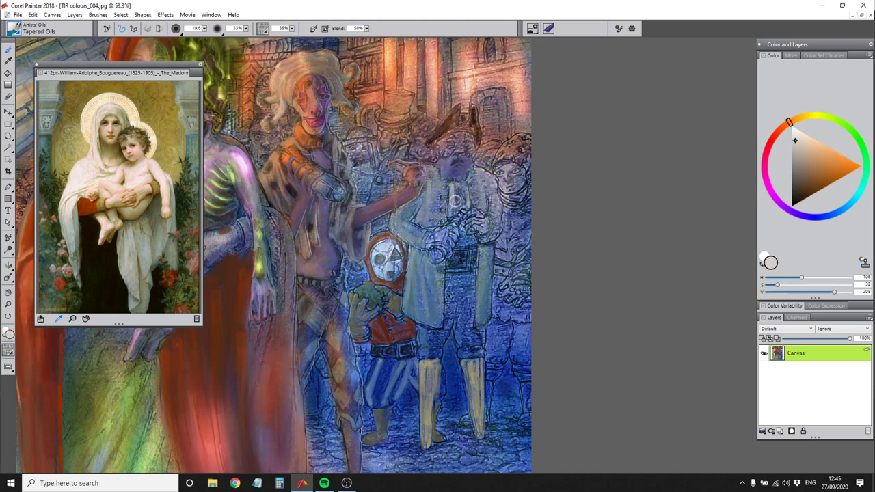
Fill the bearded man's cravat and shirt front in off-white (H 106, S 32, V 208), his breeches in olive and his hands in pale peach
left_click_drag(458, 188, 471, 219)
left_click_drag(472, 170, 486, 215)
left_click_drag(448, 273, 471, 304)
left_click_drag(452, 315, 479, 363)
left_click_drag(431, 246, 445, 260)
left_click_drag(444, 134, 475, 153)
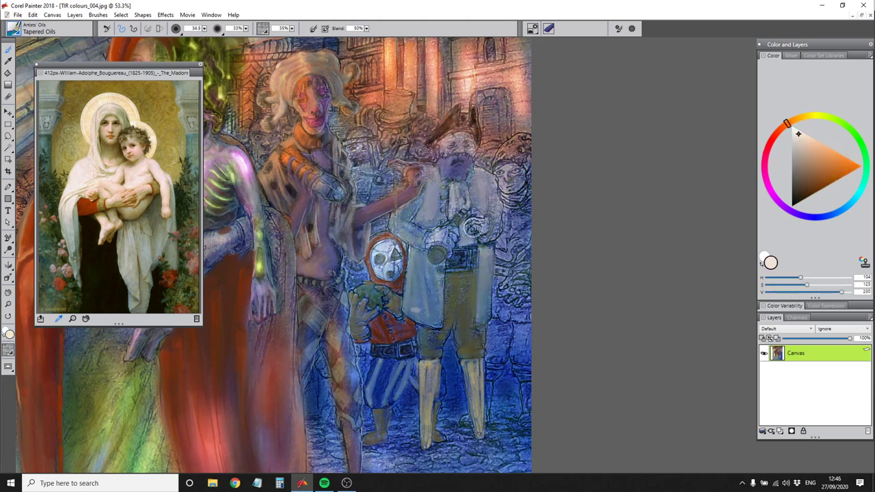
left_click_drag(465, 209, 489, 235)
Paint the neighbouring figure's hood rust red and breeches teal (H 204, S 40, V 124), and colour the bearded man's face peach and beard orange
left_click_drag(506, 147, 520, 195)
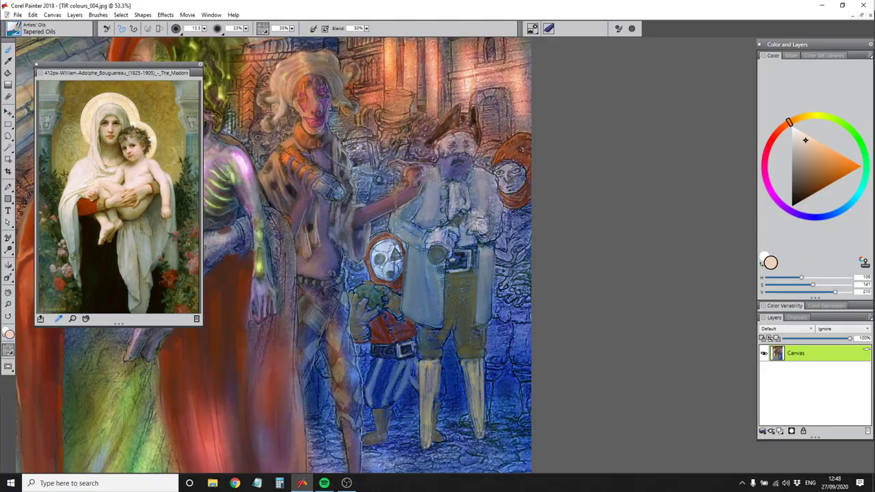
left_click_drag(441, 150, 460, 158)
left_click_drag(479, 346, 499, 369)
left_click_drag(479, 321, 537, 363)
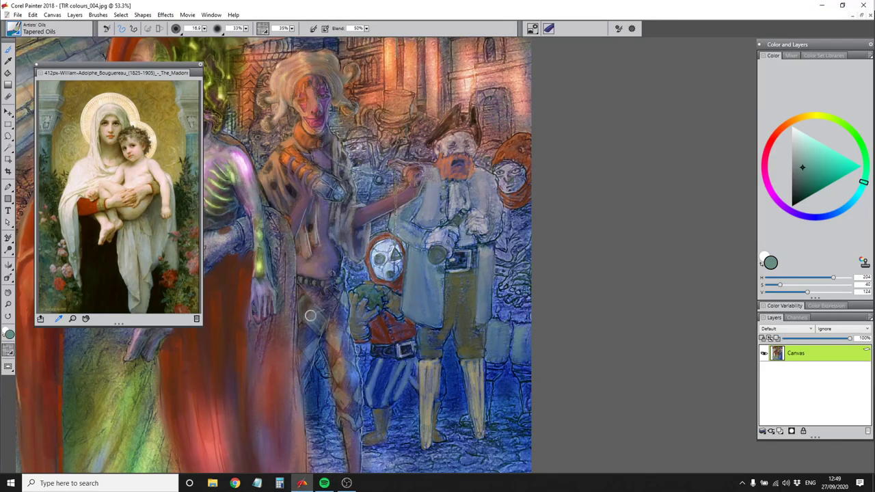
Paint the hooded figure's coat green and the hands grey-lilac (H 31, S 12, V 145) with Tapered Oils
left_click_drag(493, 280, 526, 322)
left_click_drag(516, 281, 506, 305)
left_click_drag(510, 263, 525, 309)
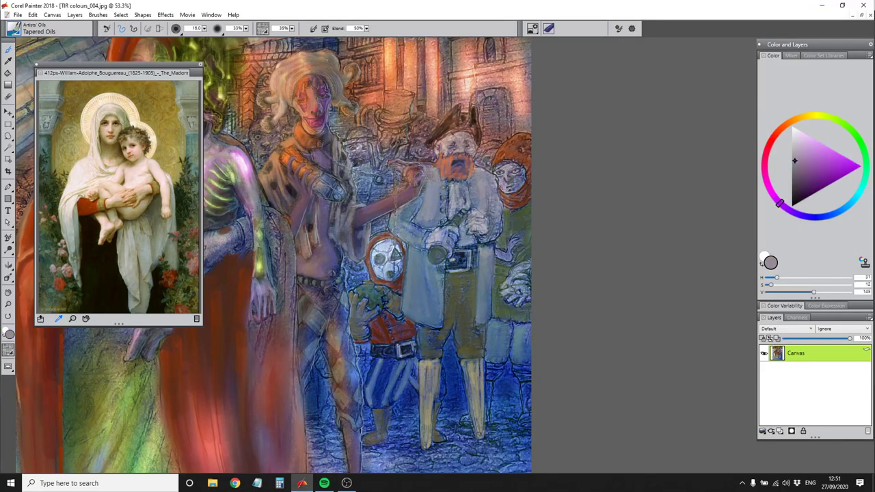
Colour the top-hatted man's hat and coat muted teal and paint his face in brick red (H 94, S 116, V 125) and lighter flesh tones
mouse_move(383, 92)
left_mouse_down()
mouse_move(407, 123)
mouse_move(379, 198)
left_mouse_up()
left_click_drag(346, 260, 362, 287)
left_click(799, 172)
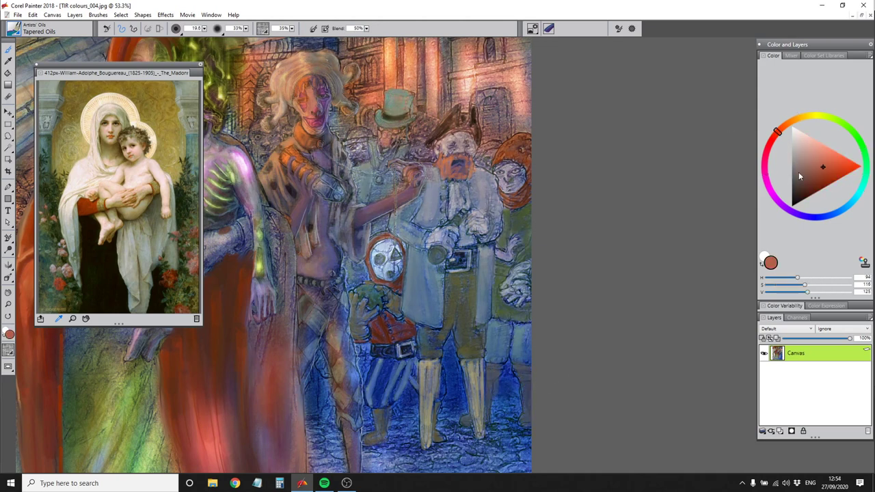
left_click(813, 164)
mouse_move(380, 134)
left_mouse_down()
mouse_move(399, 170)
mouse_move(388, 134)
mouse_move(362, 145)
left_mouse_up()
left_click(820, 153)
Paint the cap of the figure beside the jester and the curly hair behind the top-hatted man in olive-ochre tones
left_click(786, 123)
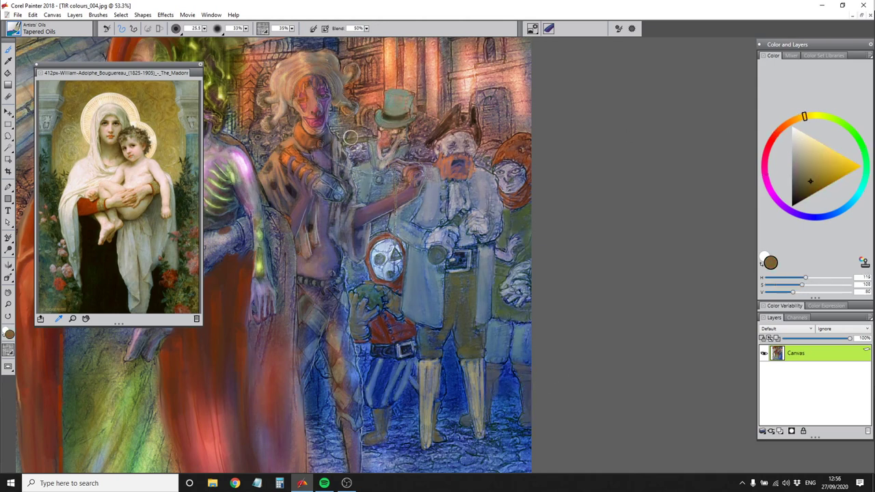
left_click(794, 120)
left_click(805, 150)
left_click(823, 119)
mouse_move(408, 120)
left_mouse_down()
mouse_move(420, 140)
mouse_move(431, 137)
mouse_move(425, 159)
left_mouse_up()
Colour the half-hidden figure between the bearded man and the red hood, adding pale pink (H 66, S 182, V 218) accents to the crowd
left_click(789, 121)
left_click(862, 147)
left_click(798, 186)
mouse_move(475, 147)
left_mouse_down()
mouse_move(499, 166)
mouse_move(483, 159)
left_mouse_up()
left_click(765, 163)
left_click(805, 138)
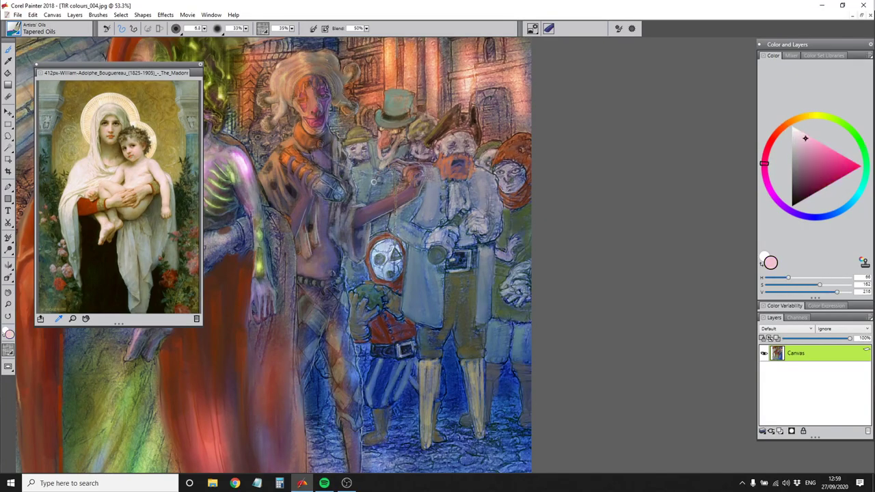
Paint the faces beneath the arch beside the mother's cloak in flesh and ochre, with a red and orange cap, using Tapered Oils
left_click(794, 120)
left_click(808, 156)
left_click(772, 171)
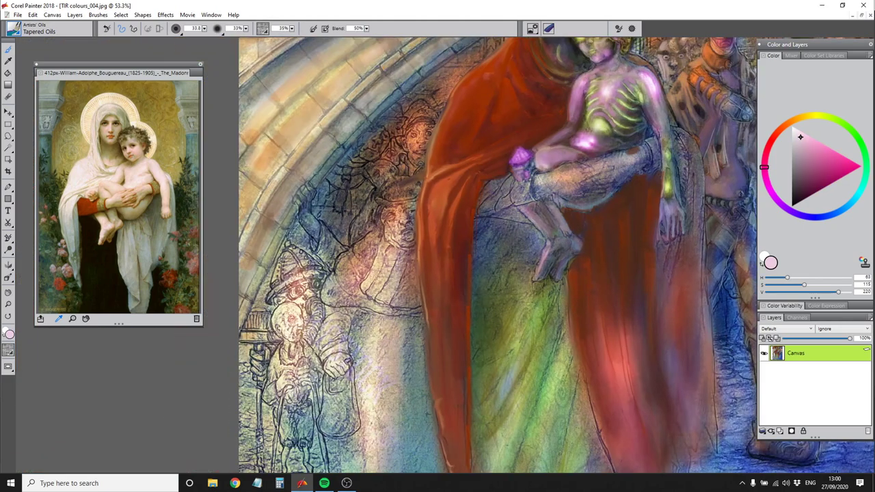
left_click_drag(308, 205, 615, 219)
left_click(809, 116)
left_click(829, 165)
mouse_move(400, 145)
left_mouse_down()
mouse_move(413, 155)
mouse_move(389, 205)
left_mouse_up()
Add tan (H 112, S 127, V 178) to the figures beneath the arch and fill the gap behind them with muted teal (H 217, S 60, V 113)
left_click(792, 120)
left_click(813, 154)
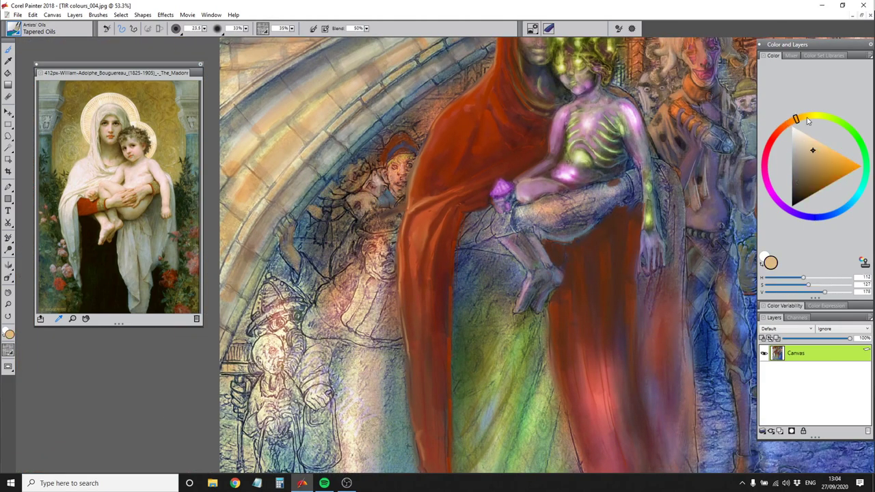
mouse_move(369, 144)
left_mouse_down()
mouse_move(366, 164)
mouse_move(315, 239)
mouse_move(349, 260)
left_mouse_up()
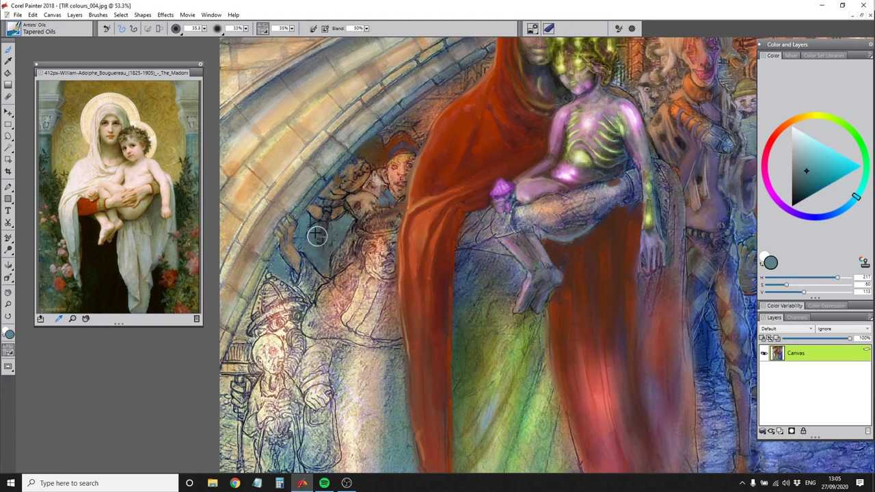
Paint the raised arm's sleeve cream, tint the pointed hat and wooden frame, and extend the teal background down behind the figures
left_click(802, 117)
left_click(814, 156)
left_click(856, 197)
left_click(805, 193)
mouse_move(287, 294)
left_mouse_down()
mouse_move(333, 170)
mouse_move(383, 157)
left_mouse_up()
left_click(797, 154)
left_click_drag(478, 205, 427, 260)
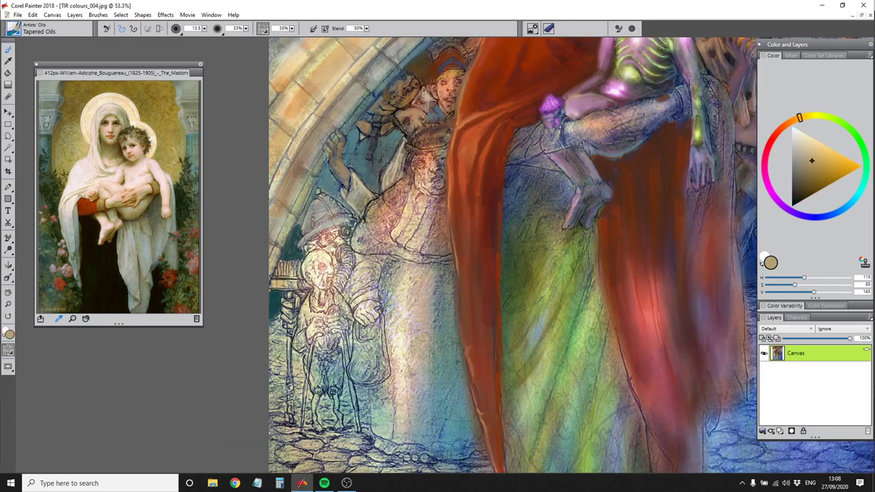
Paint the small figure's head pale cream, the pointed hat grey, the bearded face ochre and the wooden frame brown
left_click_drag(342, 253, 345, 290)
left_click(821, 164)
left_click(814, 171)
left_click_drag(321, 239, 308, 249)
left_click(827, 161)
mouse_move(349, 219)
left_mouse_down()
mouse_move(308, 229)
mouse_move(297, 263)
left_mouse_up()
Paint the crutch-bearing figure's coat and shorts olive green and the legs grey (H 97, S 26, V 139)
left_click(813, 185)
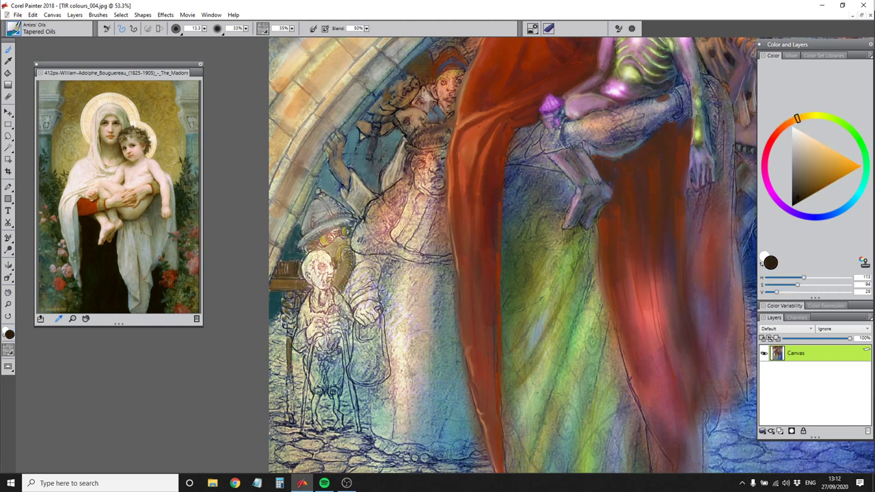
left_click(812, 116)
left_click(808, 181)
mouse_move(308, 387)
left_mouse_down()
mouse_move(338, 345)
mouse_move(307, 349)
mouse_move(356, 424)
left_mouse_up()
left_click(311, 370, "alt")
left_click_drag(315, 352, 328, 359)
left_click(320, 269, "alt")
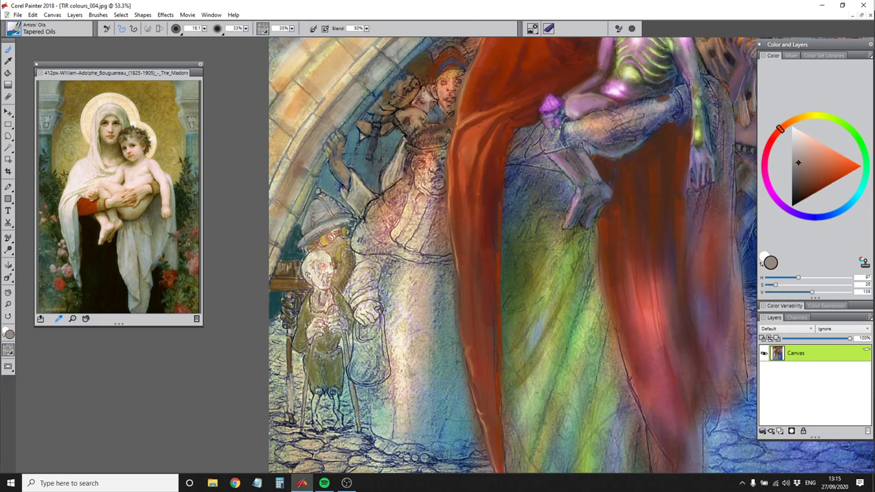
left_click_drag(314, 390, 321, 428)
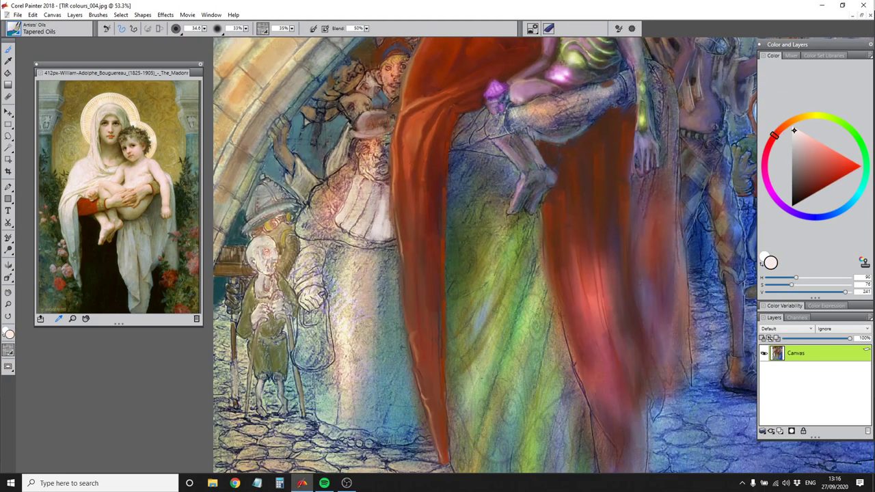
Paint the robed figure's long gown in grey and brown folds, with pale fur on the sleeve and hem
mouse_move(328, 260)
left_mouse_down()
mouse_move(383, 410)
mouse_move(328, 424)
left_mouse_up()
left_click_drag(342, 246, 355, 273)
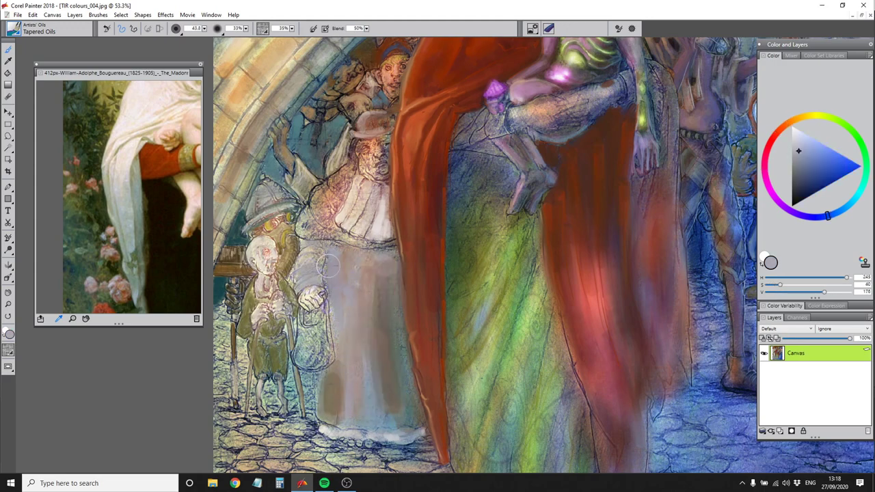
left_click_drag(404, 253, 406, 365)
mouse_move(356, 239)
left_mouse_down()
mouse_move(383, 342)
mouse_move(335, 304)
mouse_move(377, 383)
left_mouse_up()
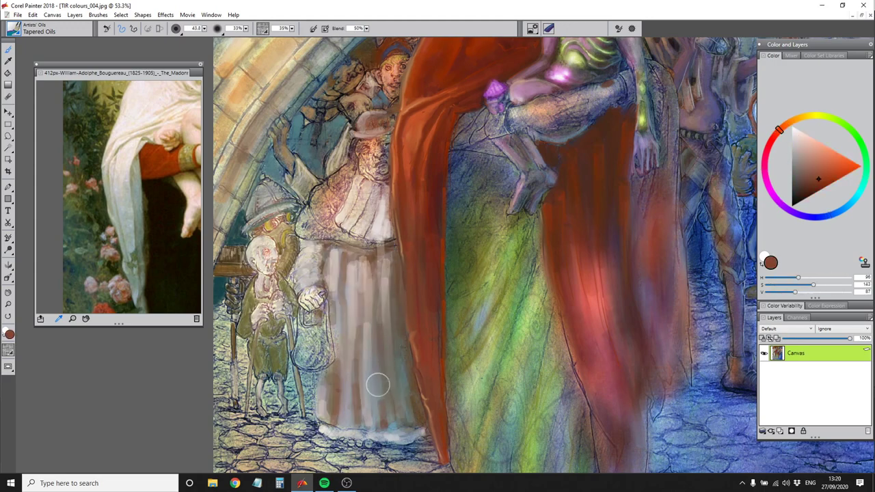
Paint the robed figure's cape blue, the hat pinkish grey and the face in flesh tones, and lighten the pleated collar
left_click_drag(300, 218, 373, 247)
left_click_drag(307, 170, 342, 240)
left_click_drag(352, 120, 390, 134)
left_click(126, 217, "alt")
left_click(369, 164, "alt")
left_click_drag(356, 161, 383, 179)
left_click(376, 178, "alt")
left_click_drag(342, 219, 388, 180)
left_click(322, 226, "alt")
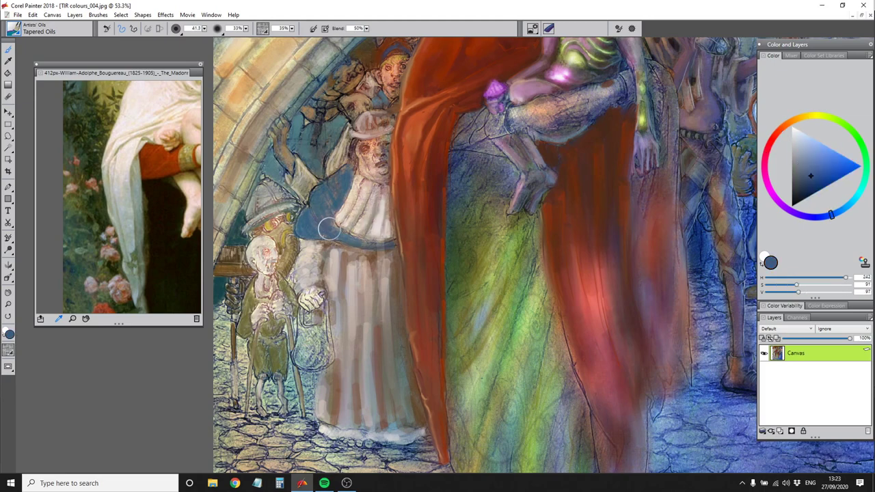
Shade the robed figure's blue cape with sampled blues and tint the gown's folds pale pink
left_click_drag(328, 206, 322, 233)
left_click_drag(335, 178, 311, 232)
left_click(312, 219, "alt")
left_click_drag(390, 308, 370, 356)
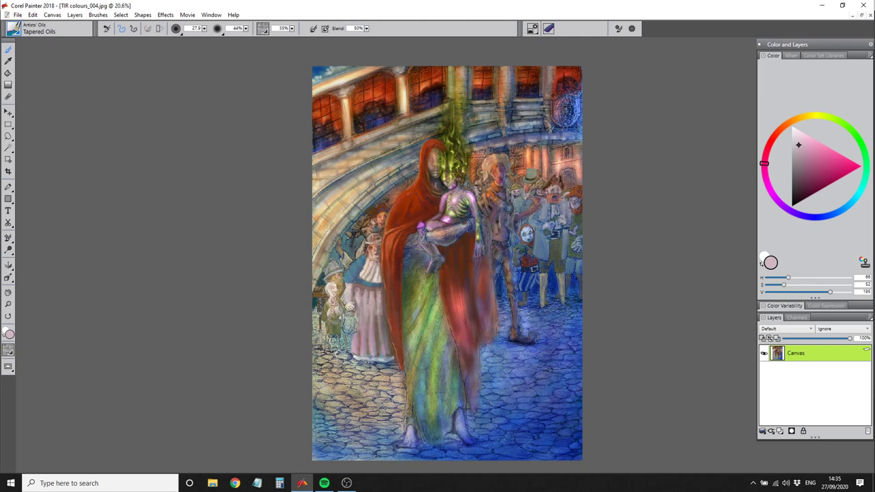
Switch to the Loaded Palette Knife 2 brush from Palette Knives and Sponges and set its Feature to 10.8
left_click(19, 34)
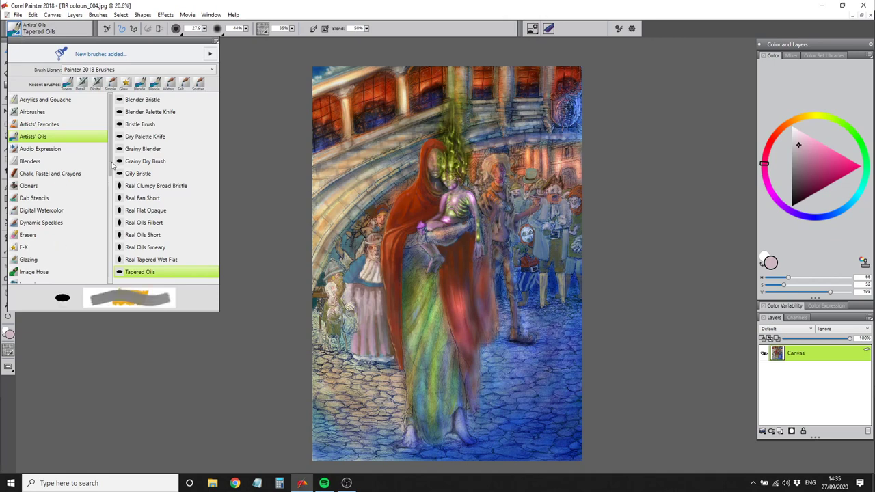
scroll(75, 205, "down", 3)
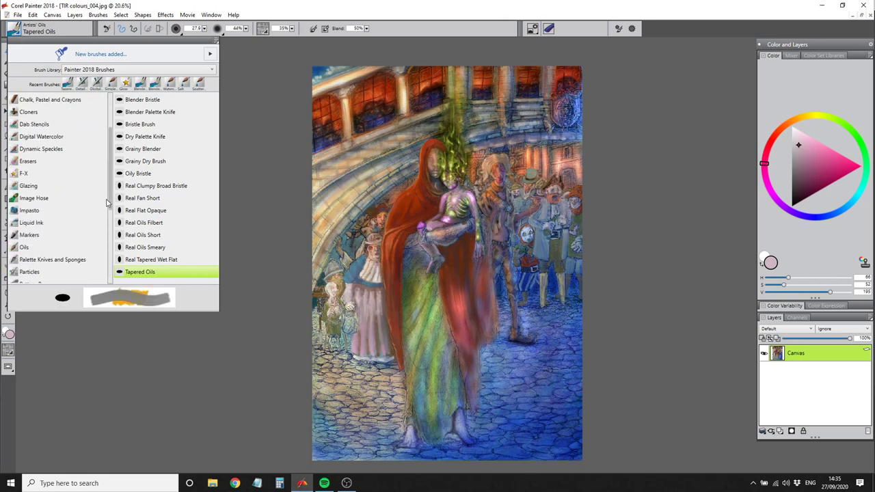
left_click(74, 252)
left_click(152, 124)
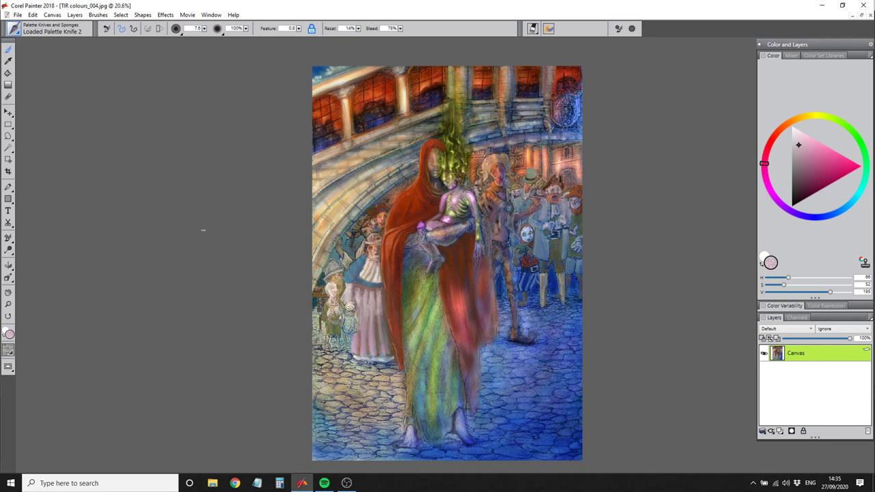
left_click_drag(298, 29, 192, 42)
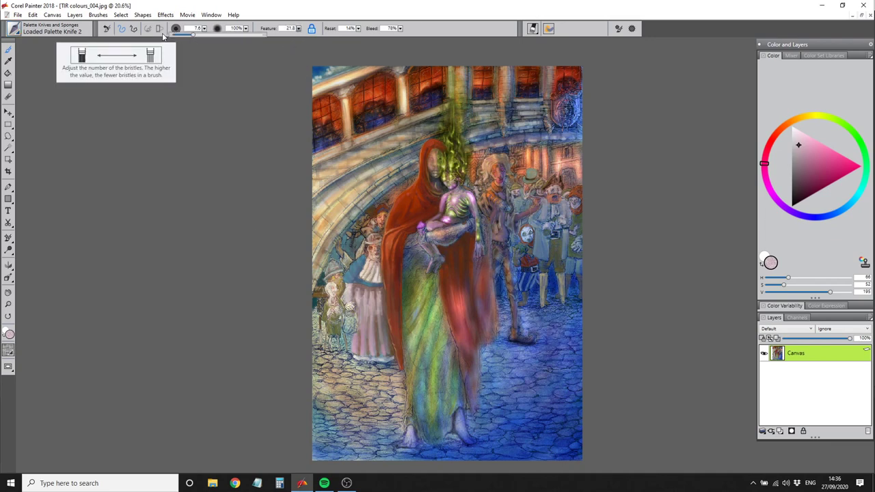
left_click(183, 34)
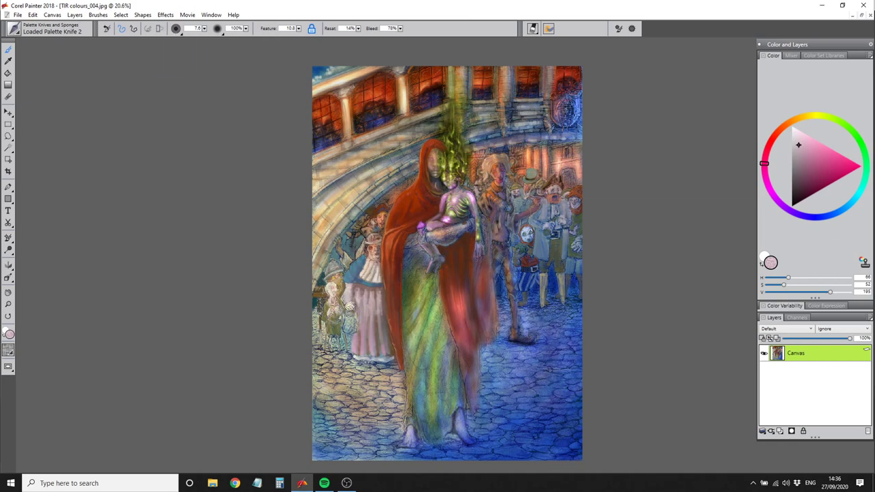
Switch to Spotify, skip to the following song and return to Corel Painter
key("alt+Tab")
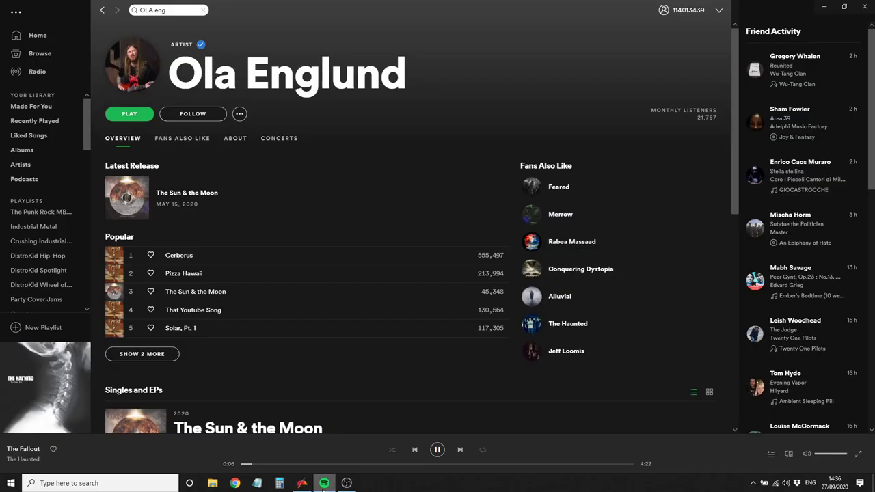
left_click(459, 452)
key("alt+Tab")
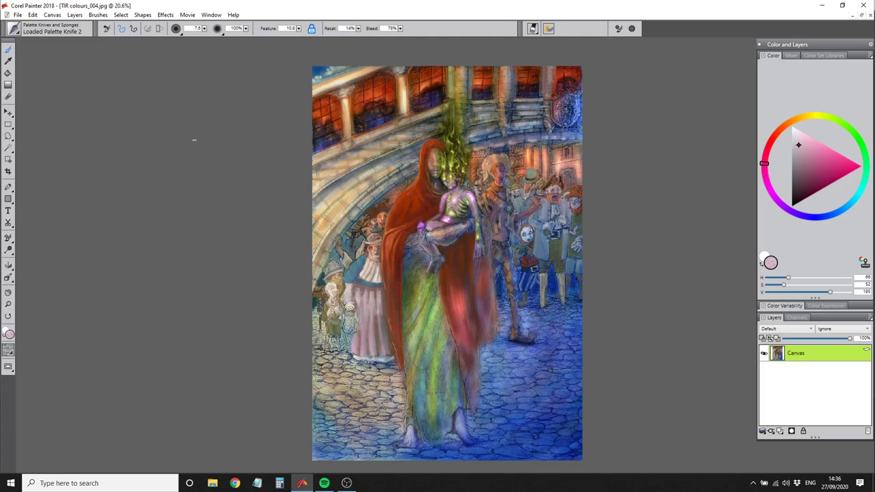
Open the general brush controls, place them beside the painting, and show the Rake settings and the dab preview's profile view
left_click(631, 28)
left_click_drag(847, 146, 709, 82)
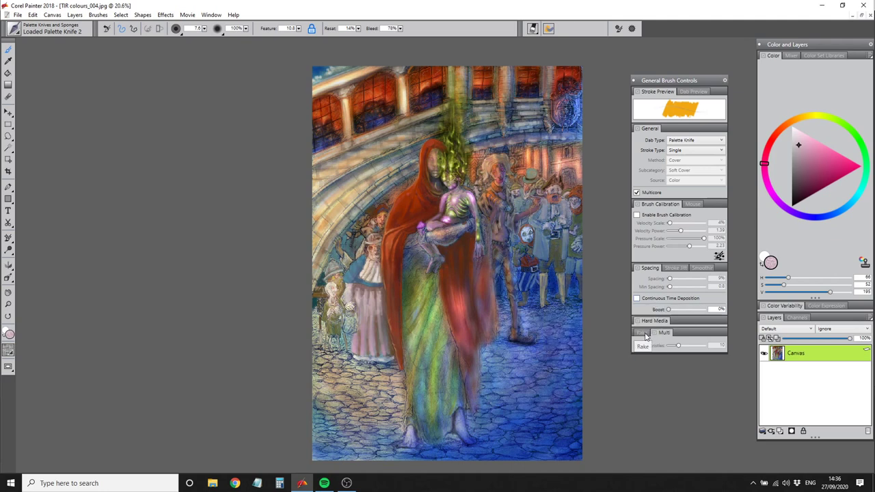
left_click(648, 332)
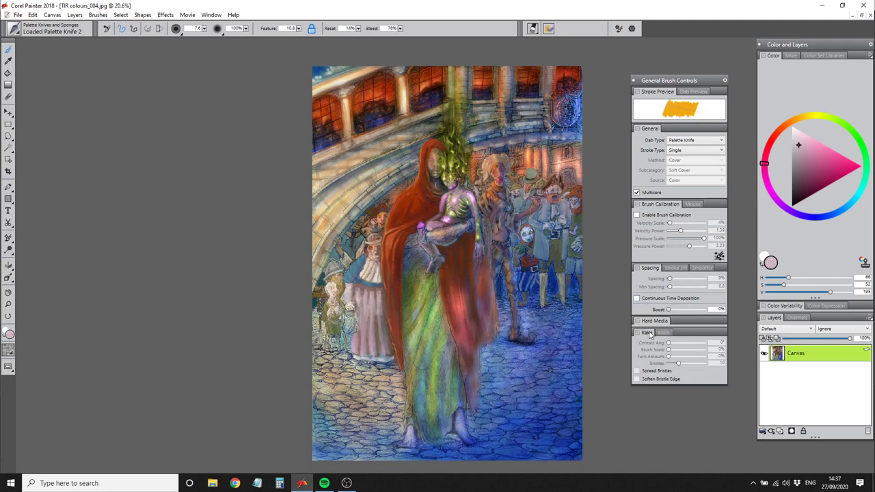
left_click(692, 91)
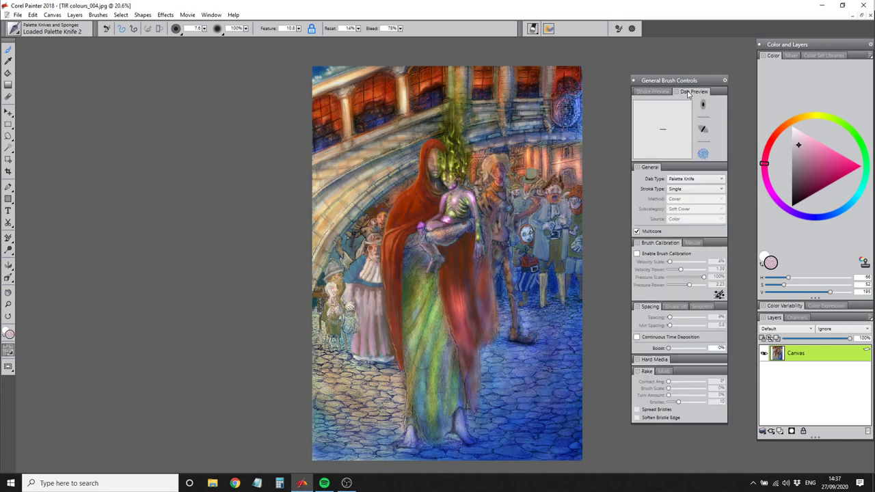
left_click(703, 129)
Reset the palette knife, sample tan (H 102, S 58, V 155) from the cobblestones and set Feature to 65.8
left_click(106, 28)
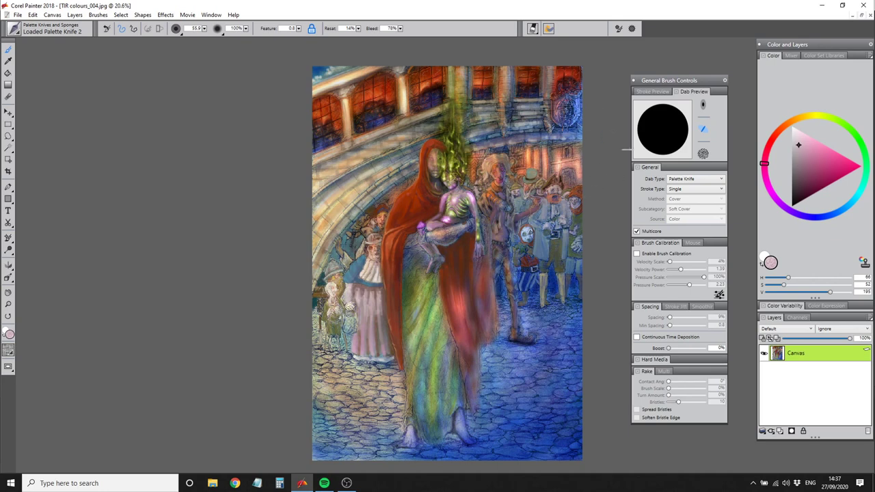
left_click(336, 370, "alt")
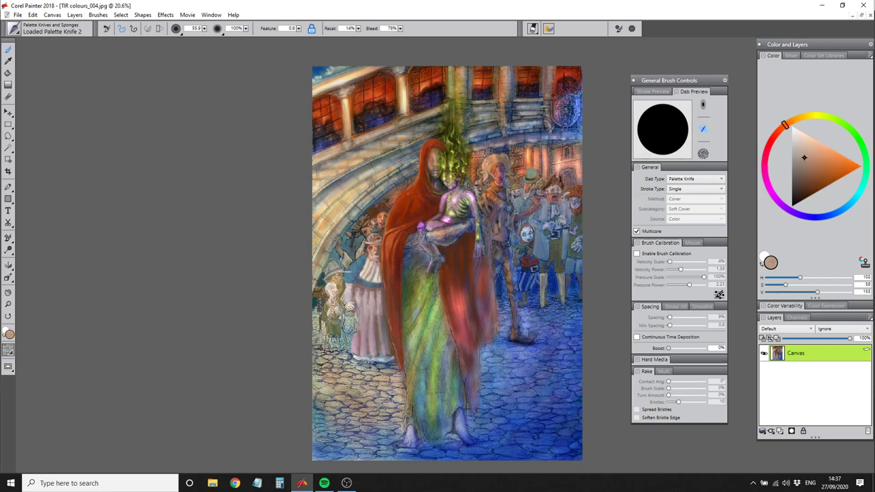
left_click(298, 28)
left_click_drag(298, 28, 233, 41)
Set the brush's mouse Rotation to 26° and enable brush calibration
left_click(692, 243)
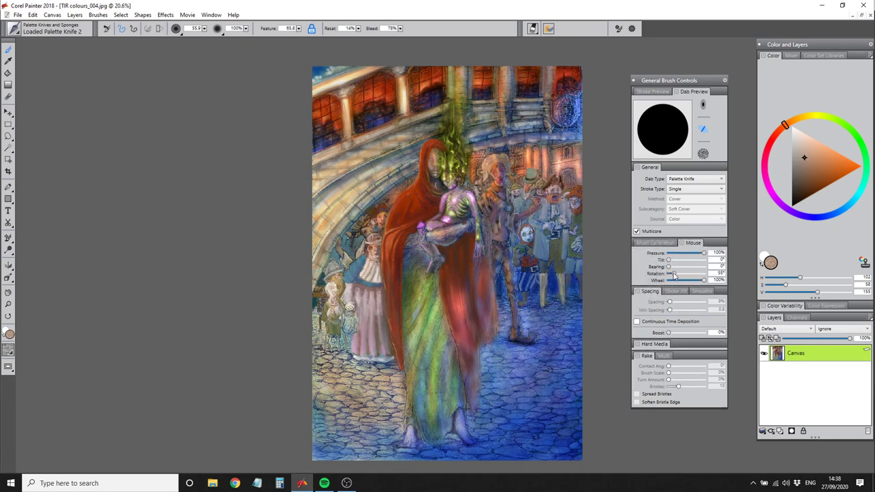
left_click_drag(674, 275, 685, 274)
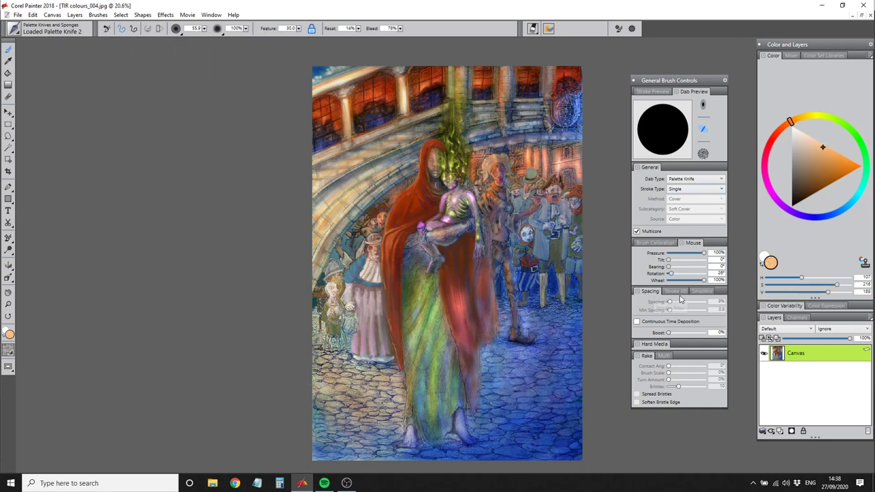
left_click(653, 243)
left_click(646, 254)
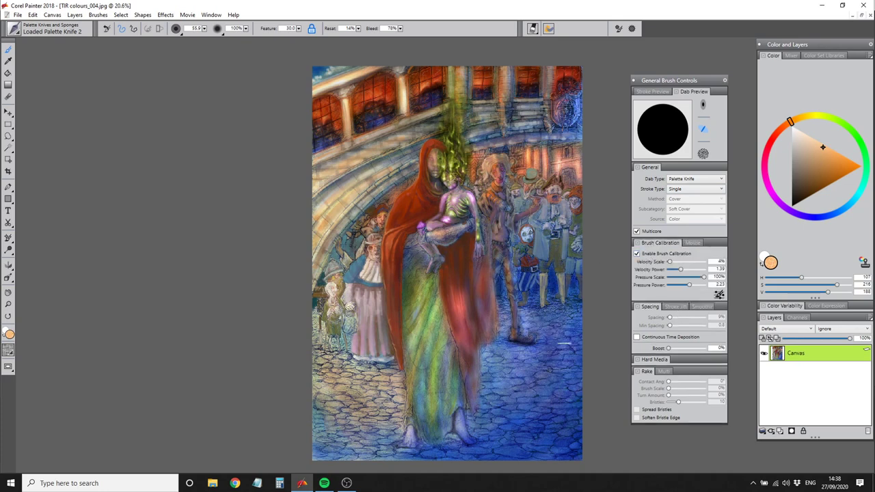
Set the palette knife's Feature to 2.4 and enlarge the brush to size 202.8
left_click_drag(299, 29, 185, 41)
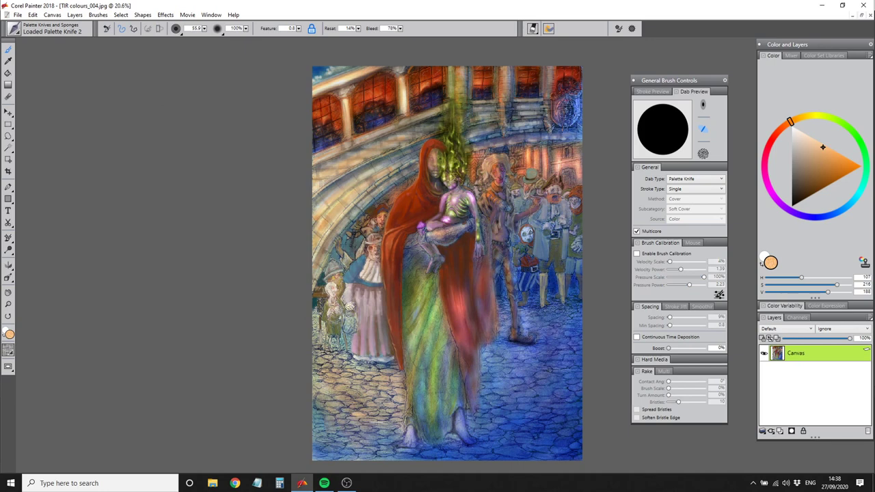
left_click_drag(299, 29, 187, 37)
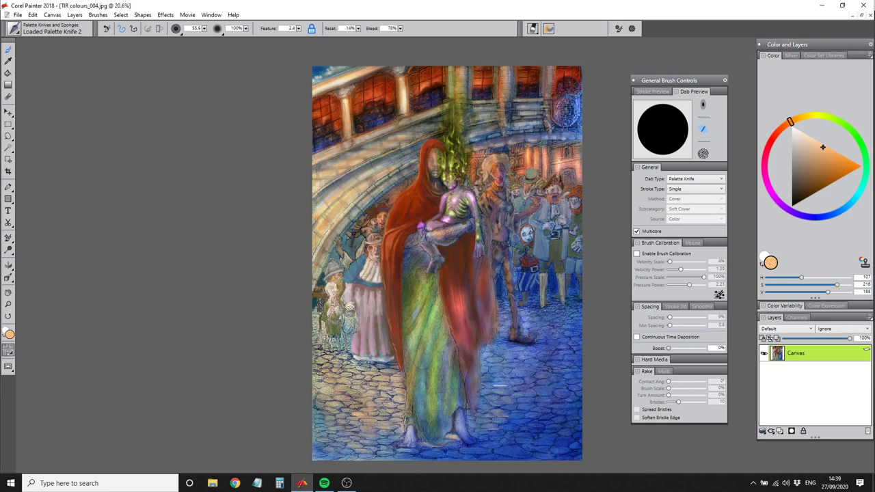
key("bracketright")
key("bracketright")
key("bracketright")
key("bracketright")
key("bracketright")
key("bracketright")
key("bracketright")
key("bracketright")
key("bracketright")
key("bracketright")
key("bracketright")
key("bracketright")
key("bracketright")
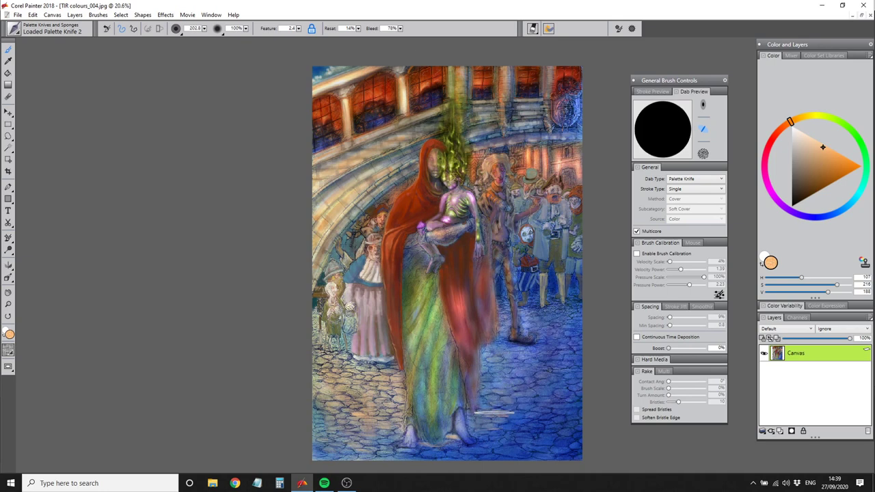
Shrink the palette knife to size 15.4 for fine peach marks on the cobblestones
key("bracketleft")
key("bracketleft")
key("bracketleft")
key("bracketleft")
key("bracketleft")
key("bracketleft")
key("bracketleft")
key("bracketleft")
key("bracketleft")
key("bracketleft")
key("bracketleft")
key("bracketleft")
key("bracketleft")
key("bracketleft")
key("bracketleft")
key("bracketleft")
key("bracketleft")
key("bracketleft")
key("bracketleft")
key("bracketleft")
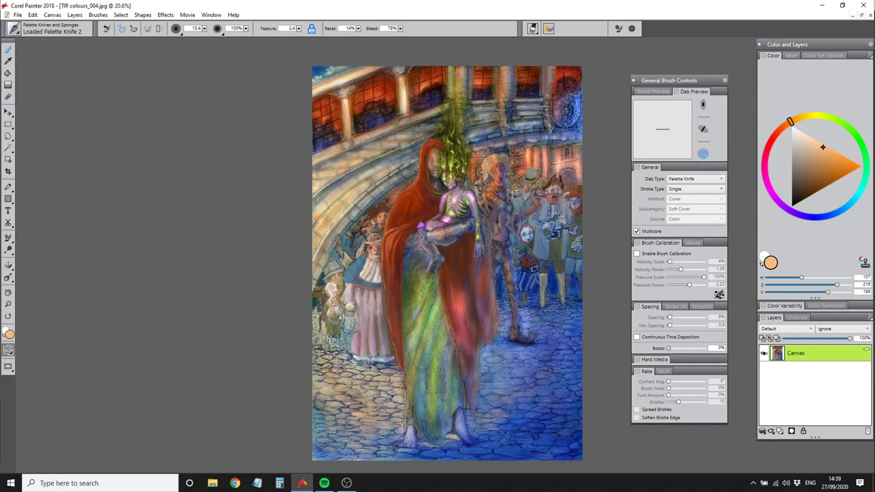
Enlarge the palette knife to 96.1, and reduce it to size 52.3 for peach strokes on the cobblestones
key("bracketright")
key("bracketright")
key("bracketright")
key("bracketright")
key("bracketright")
key("bracketright")
key("bracketright")
key("bracketright")
key("bracketright")
key("bracketright")
key("bracketright")
key("bracketright")
key("bracketright")
key("bracketright")
key("bracketright")
key("bracketright")
key("bracketright")
key("bracketright")
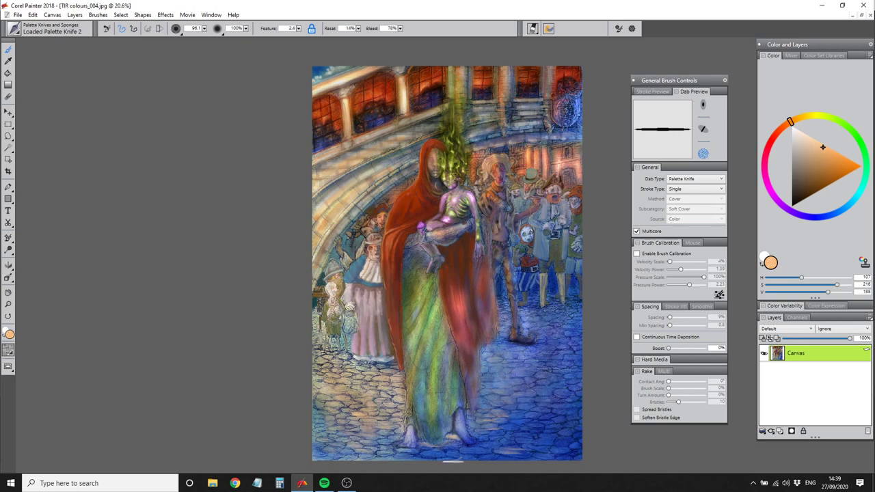
key("bracketleft")
key("bracketleft")
key("bracketleft")
key("bracketleft")
key("bracketleft")
key("bracketleft")
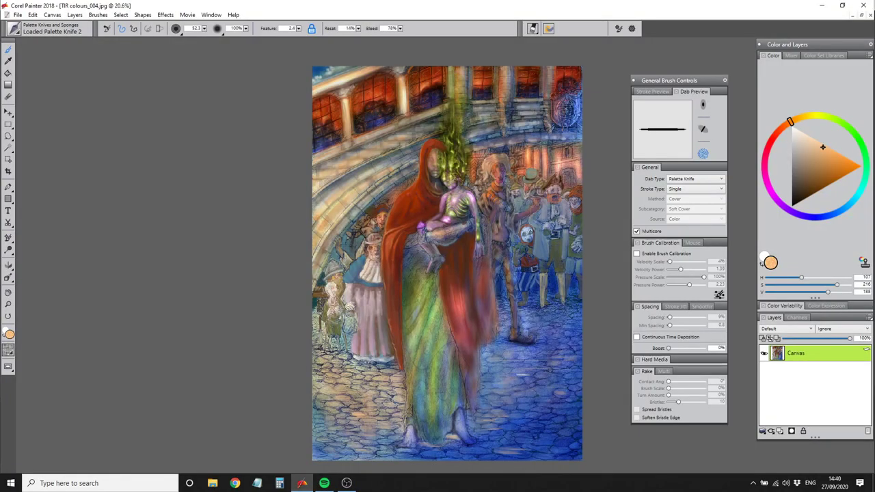
Examine the palette knife's dab type, stroke type, Stroke Jitter, Smoothing and Rake settings
left_click(690, 179)
left_click(692, 182)
left_click(689, 189)
left_click(689, 191)
left_click(673, 306)
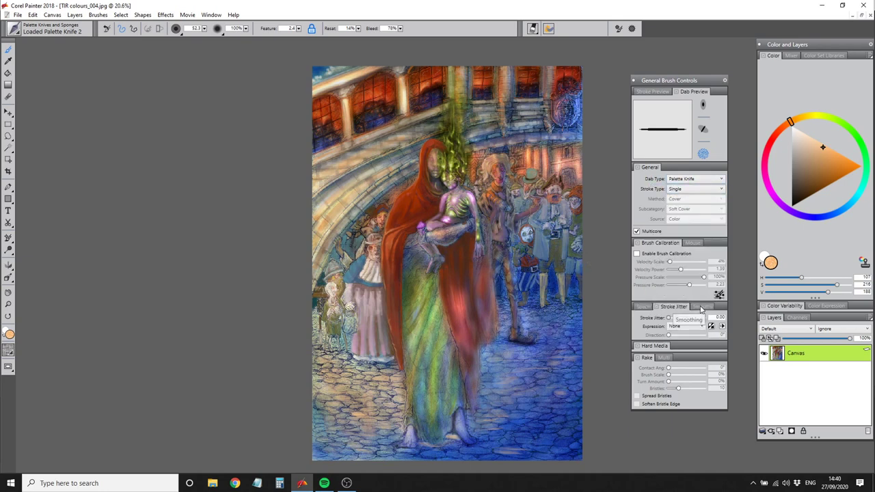
left_click(699, 307)
left_click(663, 360)
left_click(644, 361)
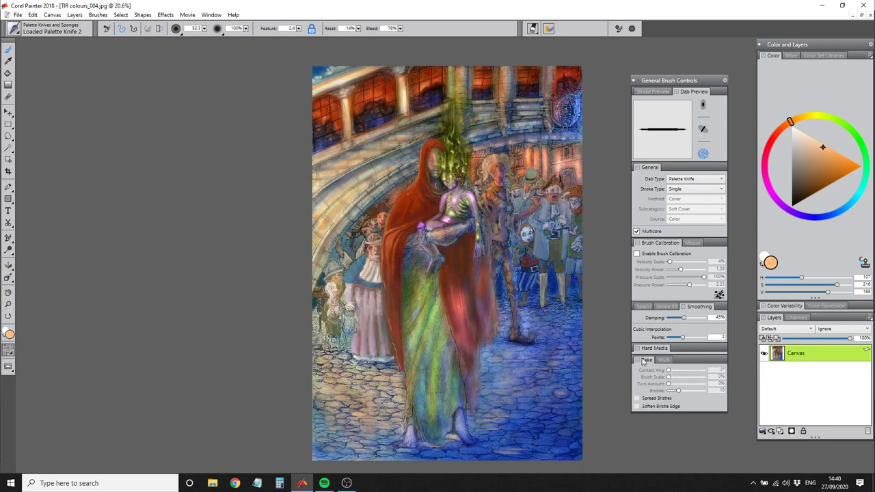
Open the advanced brush controls beside the general ones and show the knife's Color Variability settings
left_click(619, 30)
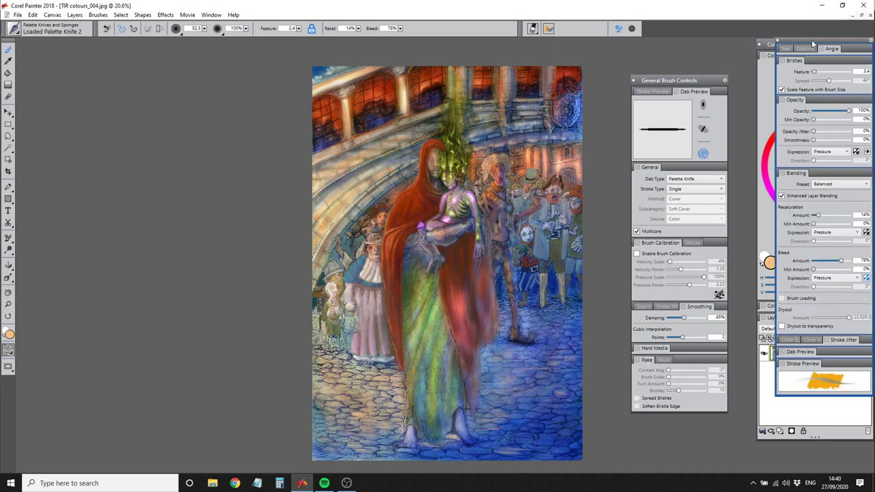
mouse_move(812, 40)
left_mouse_down()
mouse_move(651, 57)
mouse_move(765, 56)
left_mouse_up()
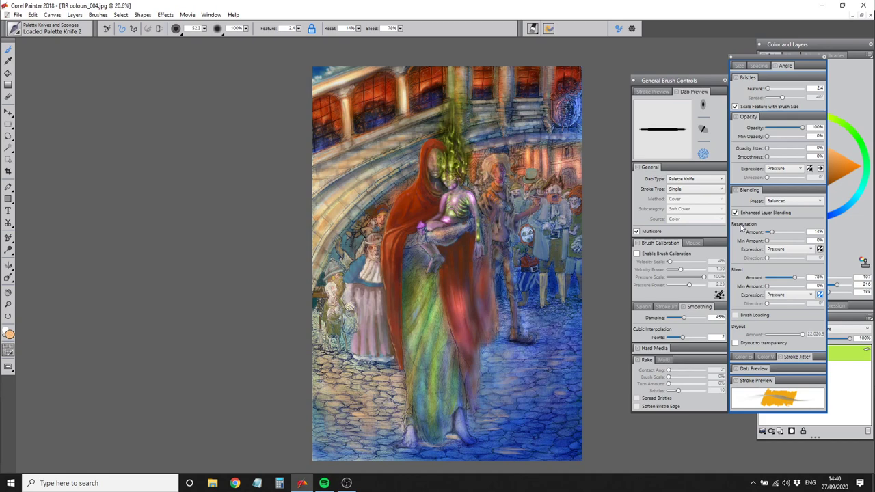
left_click(766, 357)
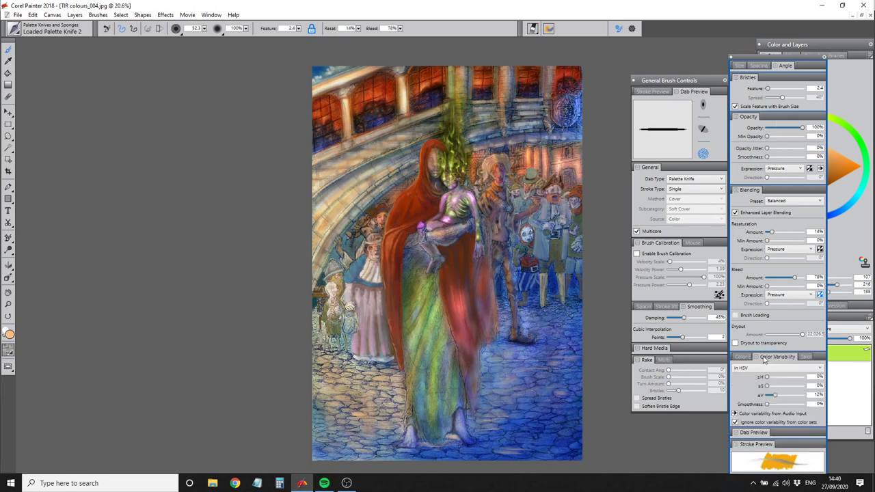
left_click(765, 358)
Set the Stroke Jitter expression to Pressure and sample dark brown (H 94, S 186, V 66) from the painting
left_click(799, 357)
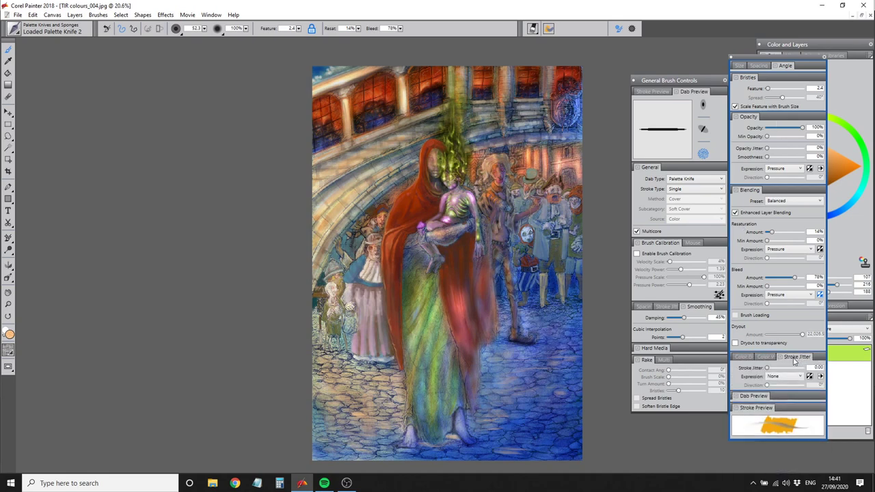
left_click(789, 377)
left_click(780, 409)
left_click(318, 454, "alt")
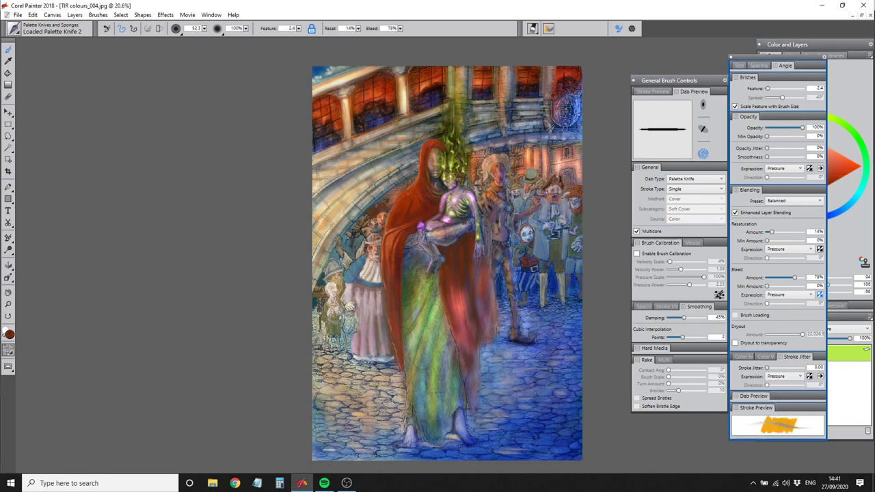
Move the advanced brush controls beside the colour wheel and examine the palette knife's Size, Spacing and Angle settings
mouse_move(799, 65)
left_mouse_down()
mouse_move(754, 57)
mouse_move(758, 69)
mouse_move(731, 65)
left_mouse_up()
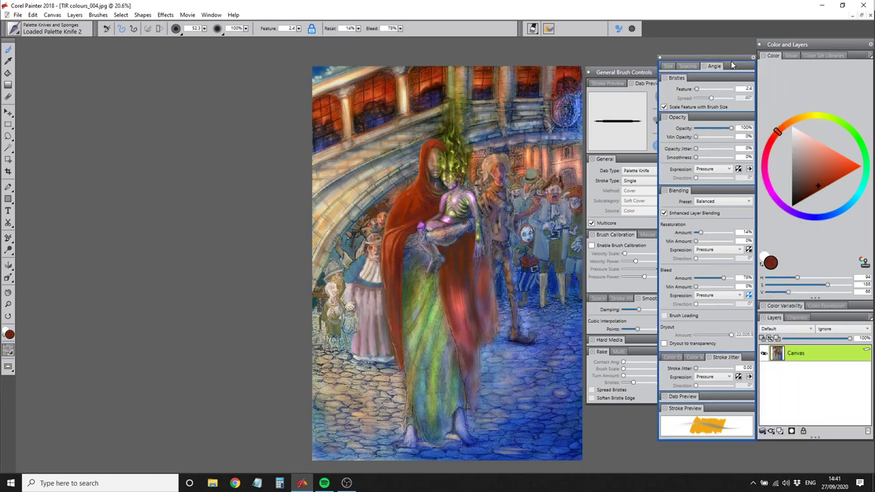
left_click_drag(788, 130, 785, 126)
left_click(674, 67)
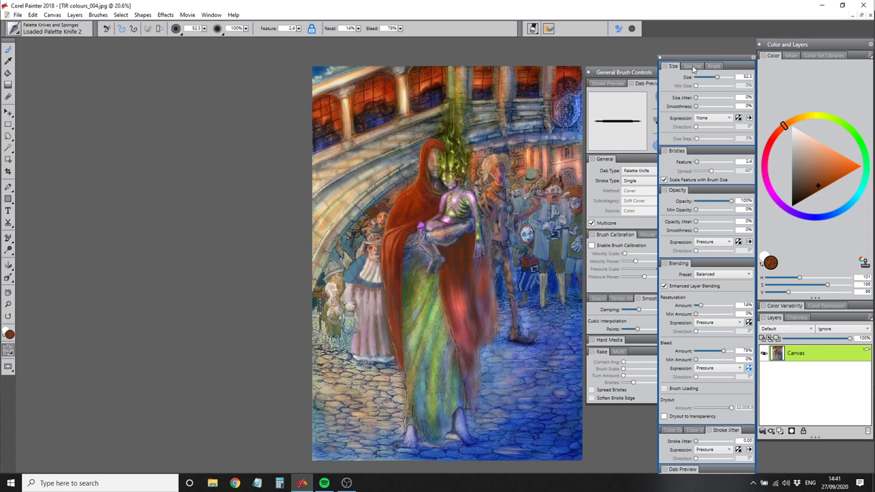
left_click(693, 66)
left_click(707, 67)
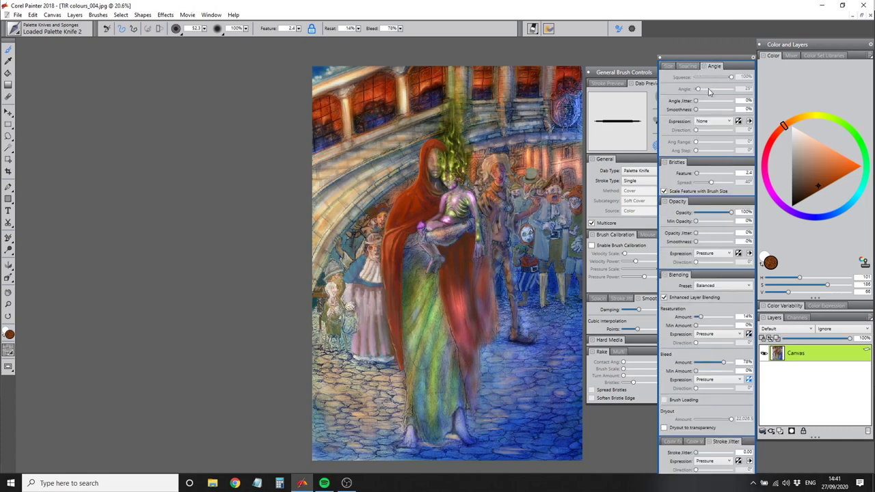
left_click(708, 122)
left_click(708, 123)
left_click(708, 123)
left_click(708, 123)
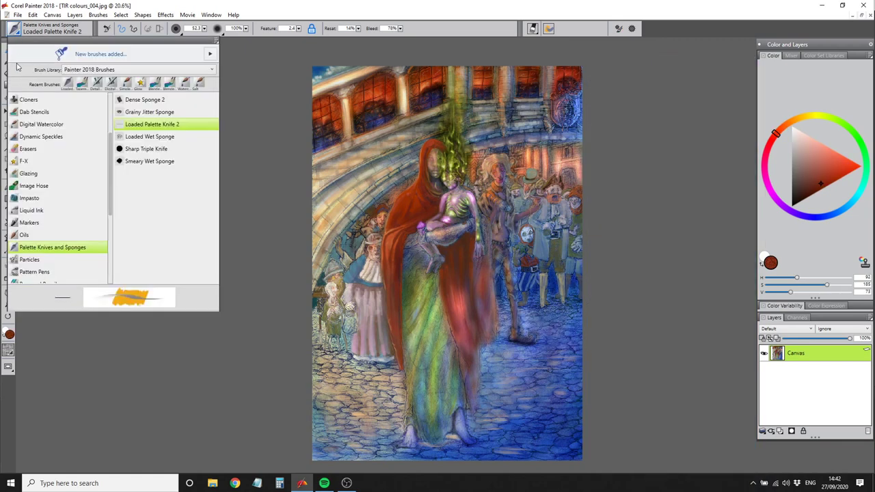
Paint reddish-brown (H 92, S 185, V 73) strokes over the cobblestones with Chunky Soft Pastel at size 41.2, reduced to 30.7
left_click(54, 99)
left_click(151, 102)
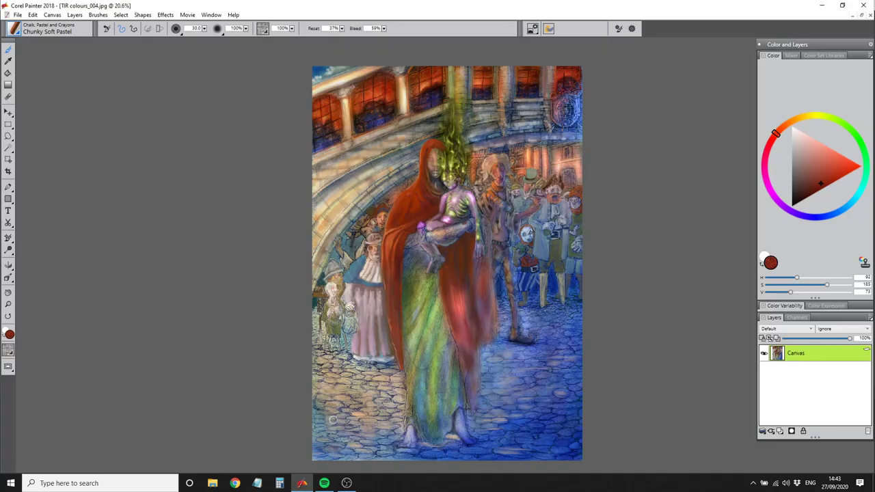
left_click_drag(346, 413, 346, 401)
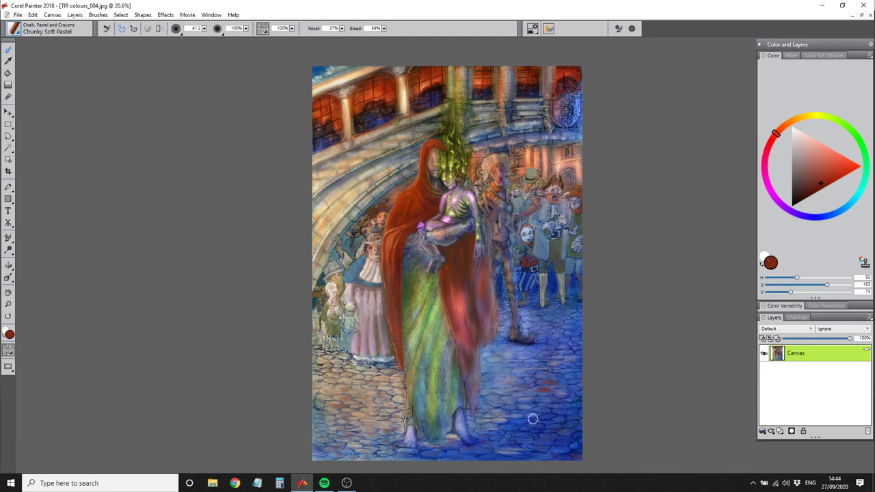
mouse_move(532, 417)
left_mouse_down()
mouse_move(555, 399)
mouse_move(532, 378)
mouse_move(529, 351)
mouse_move(484, 392)
mouse_move(510, 408)
mouse_move(489, 446)
mouse_move(521, 421)
mouse_move(512, 366)
mouse_move(574, 376)
left_mouse_up()
key("bracketleft")
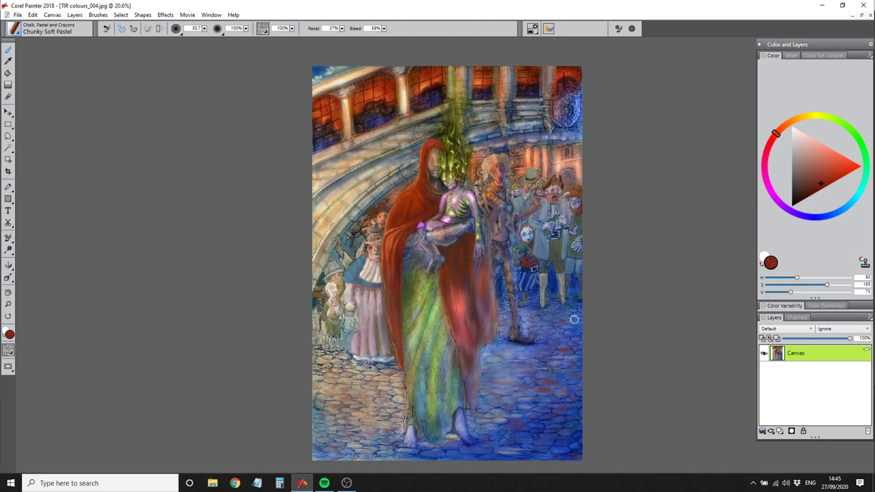
mouse_move(325, 374)
left_mouse_down()
mouse_move(380, 459)
mouse_move(327, 432)
mouse_move(363, 403)
mouse_move(353, 391)
left_mouse_up()
Wash muted red (H 92, S 118, V 129) over the cobblestones with Simple Water 2 enlarged to 358.2, and save iteration TIR colours_005.jpg
left_click(13, 28)
left_click(68, 198)
left_click(143, 222)
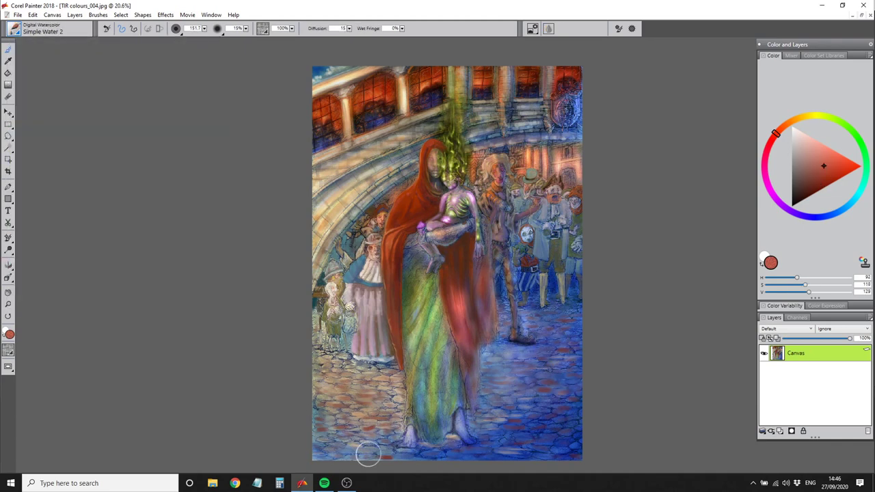
key("bracketright")
key("bracketright")
key("bracketright")
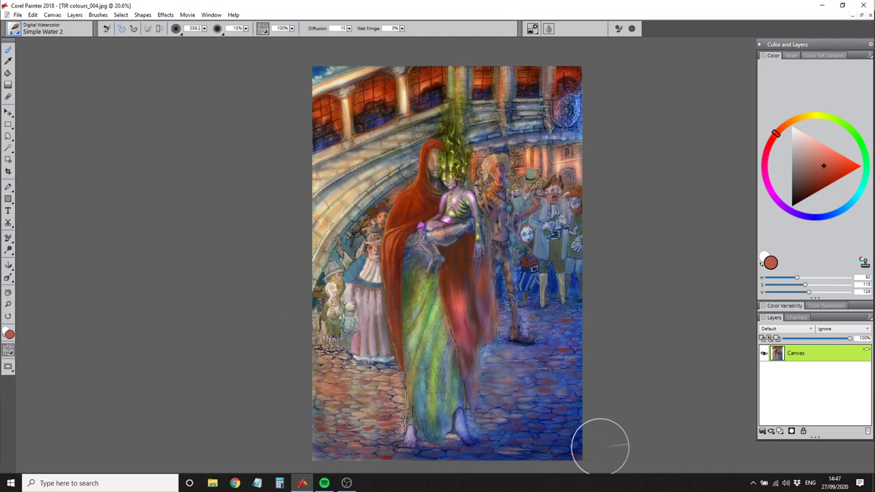
left_click(312, 329, "alt")
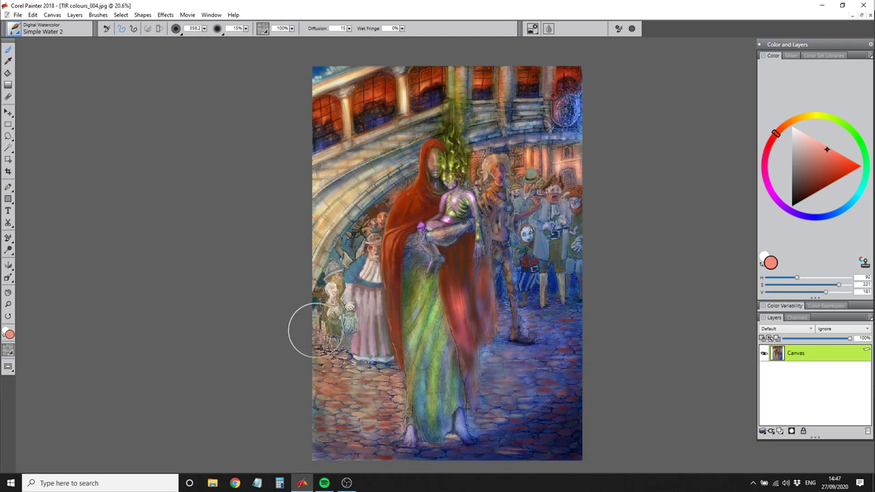
key("ctrl+alt+s")
key("Return")
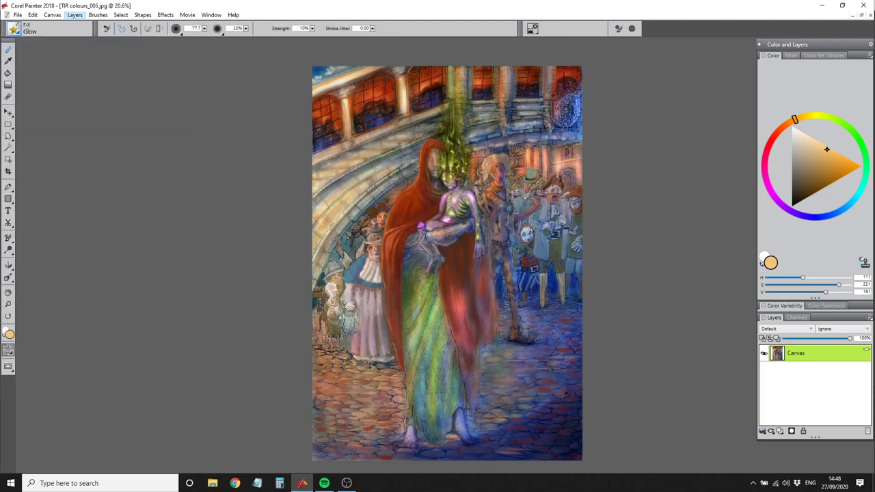
Apply the F-X Glow brush at size 749.9 with dark red and dark blue (H 236, S 83, V 31) across the painting
left_click(318, 430, "alt")
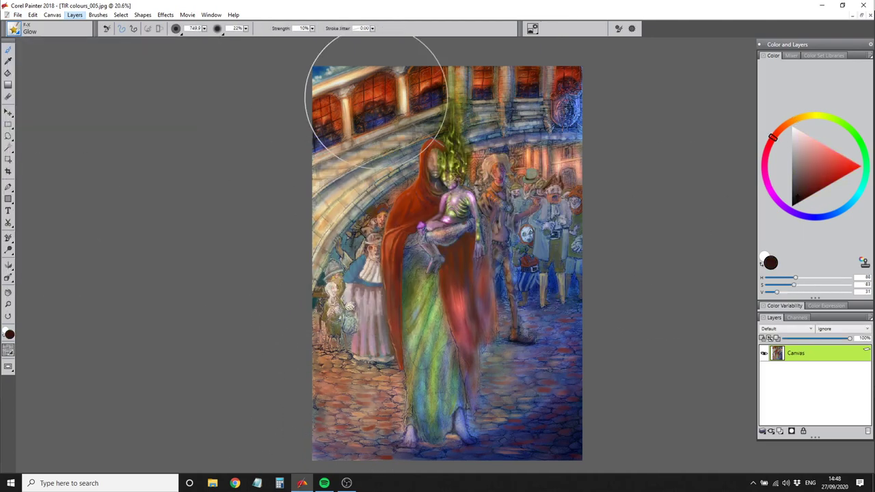
left_click(320, 401, "alt")
left_click(552, 372, "alt")
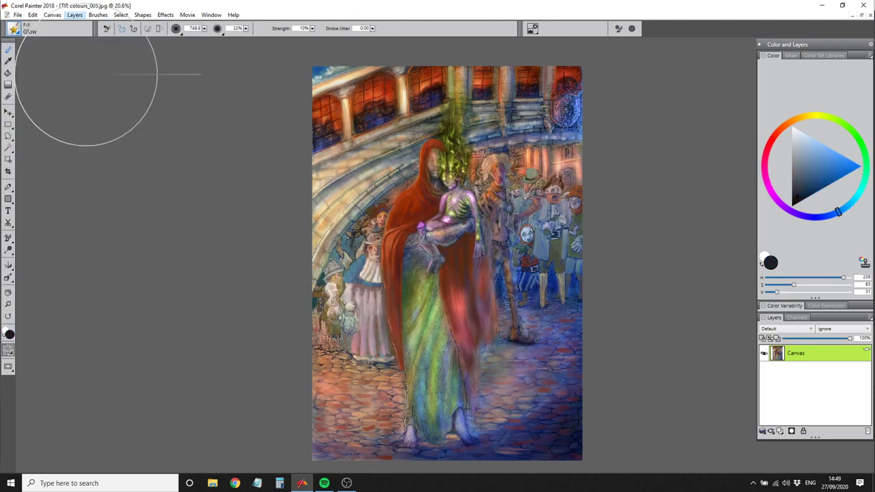
Glaze the cobblestones left of the mother in reddish brown sampled from the paving, using Fine Soft glazing enlarged to 319.7
left_click(15, 28)
scroll(55, 205, "down", 1)
left_click(41, 235)
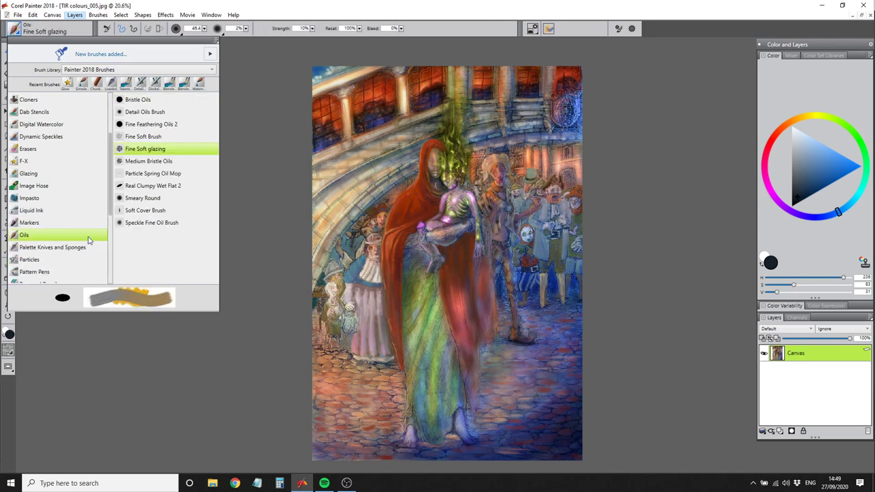
left_click(231, 223)
left_click(166, 152)
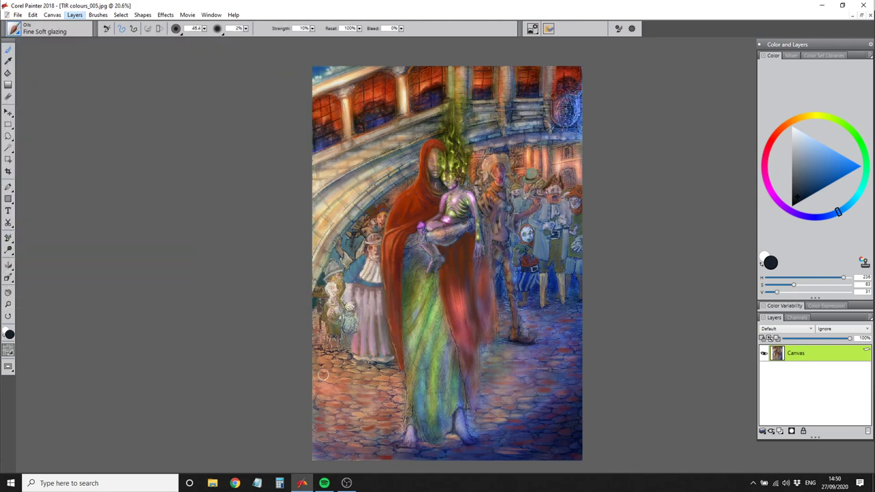
left_click(328, 428, "alt")
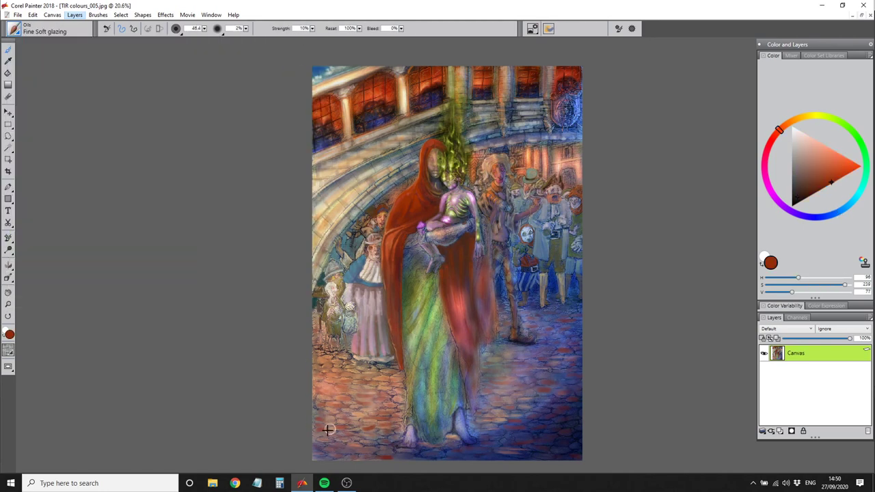
left_click(335, 380, "alt")
left_click_drag(335, 381, 351, 417)
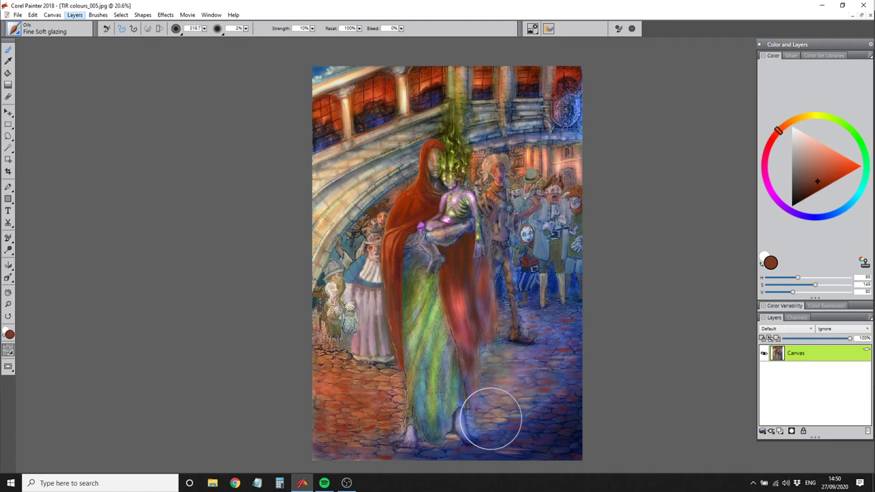
Glaze reddish brown over the cobblestones right of the mother at size 159.7, and tint the left-hand women's clothes blue
mouse_move(491, 418)
left_mouse_down()
mouse_move(489, 357)
mouse_move(506, 369)
mouse_move(525, 317)
mouse_move(537, 323)
mouse_move(536, 370)
mouse_move(558, 370)
left_mouse_up()
left_click(509, 380, "alt")
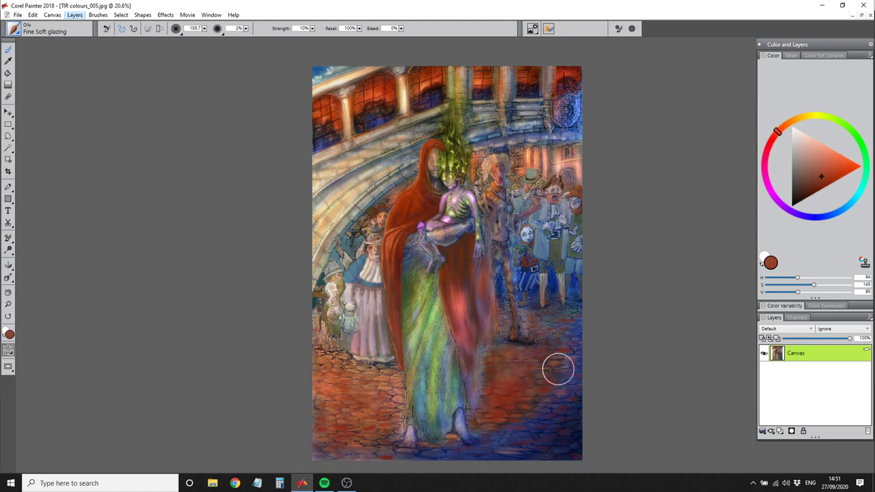
left_click(368, 100, "alt")
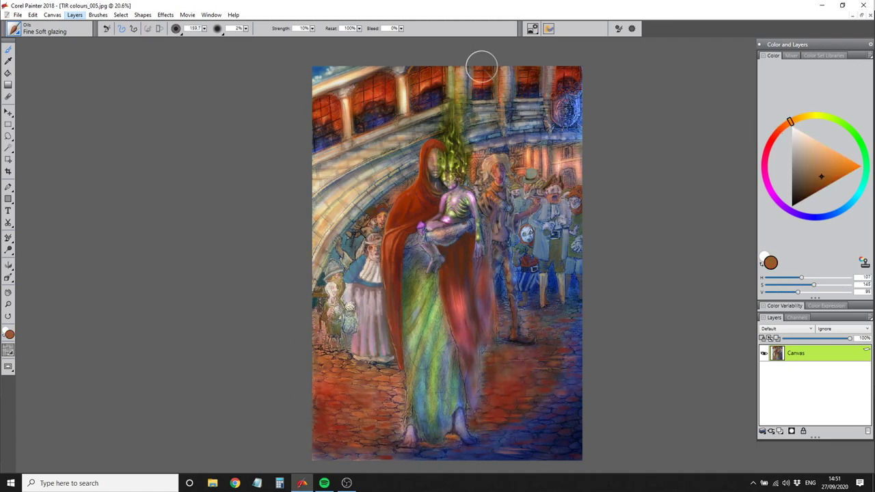
left_click(526, 431, "alt")
left_click(569, 361, "alt")
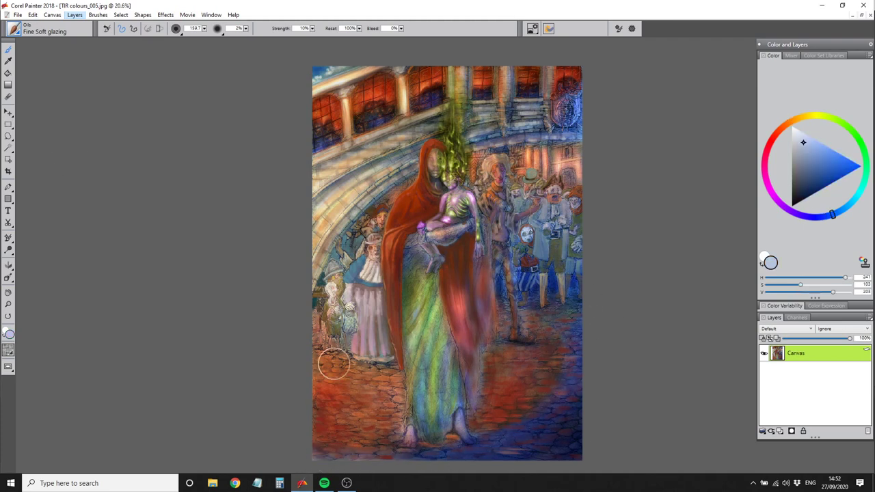
left_click(366, 121, "alt")
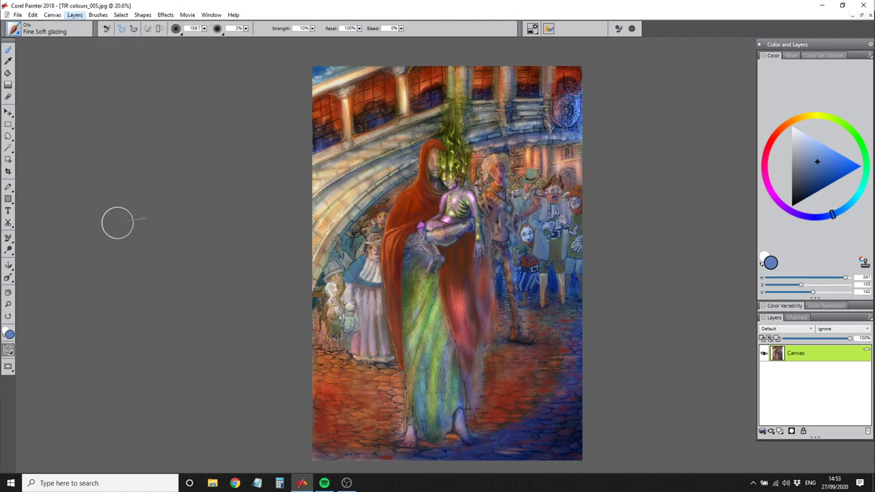
Paint sampled reddish brown (H 93, S 158, V 90) and dark blue (H 248, S 116, V 81) on the cobblestones with Fine Soft Brush at 29.3
left_click(506, 411, "alt")
left_click(520, 434, "alt")
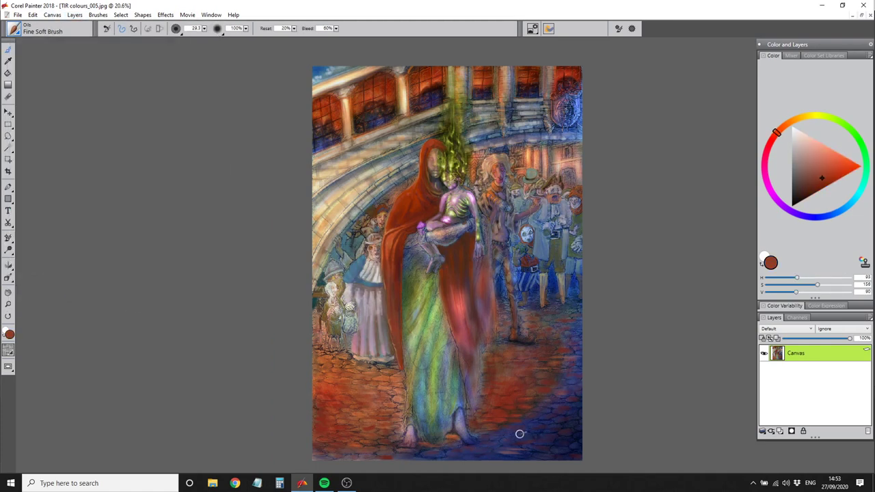
left_click(561, 345, "alt")
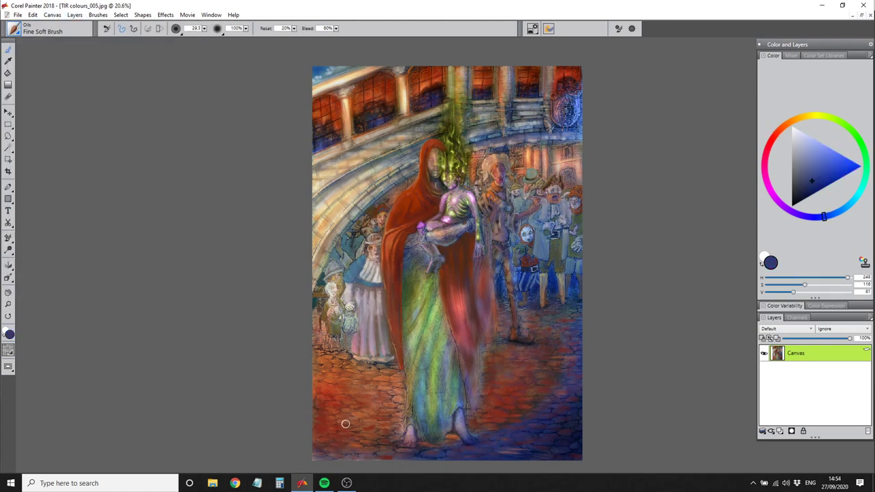
Detail the cobblestones in light blue (H 248, S 146, V 172) and salmon (H 93, S 146, V 172) with Detail Oils Brush at 4.2
left_click(14, 28)
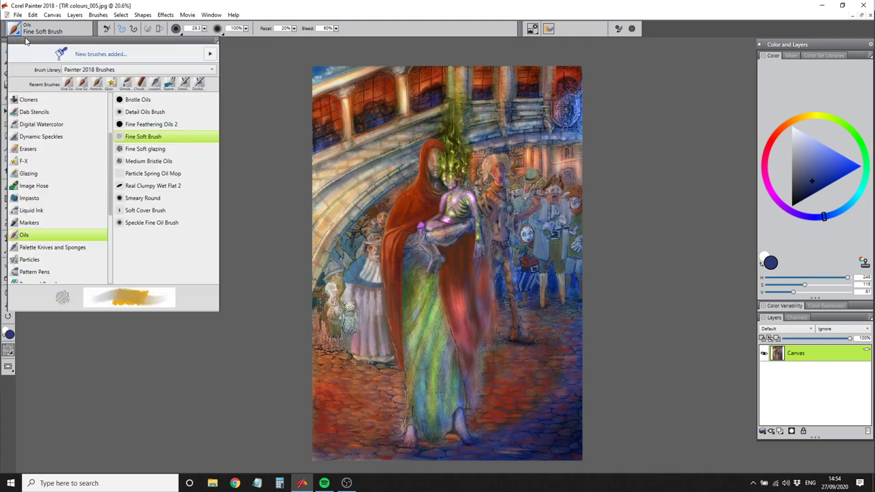
left_click(150, 109)
left_click(543, 422, "alt")
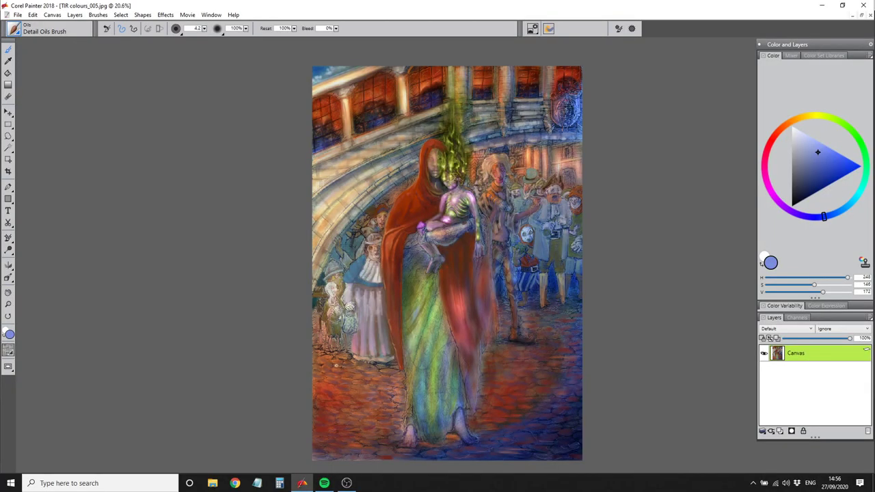
left_click(536, 411, "alt")
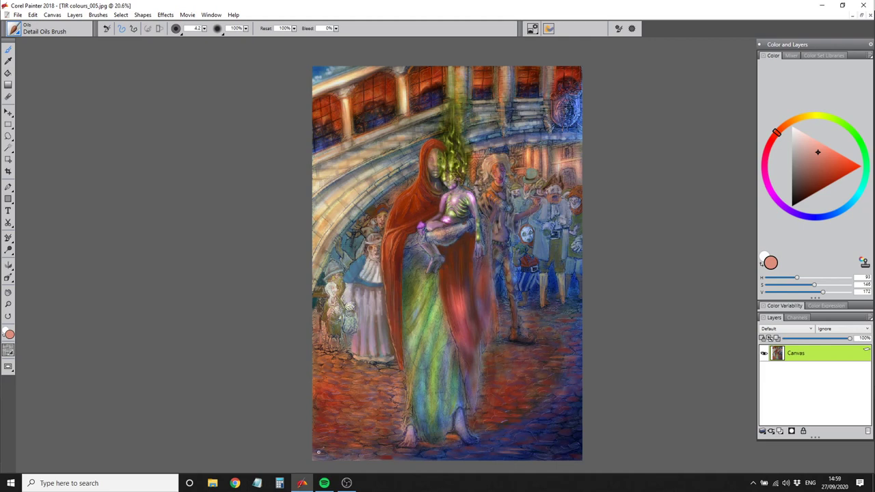
Tint the cobblestones light blue (H 235, S 146, V 172) and pale orange (H 106) with Simple Water 2 at size 13.7
left_click(13, 28)
left_click(156, 237)
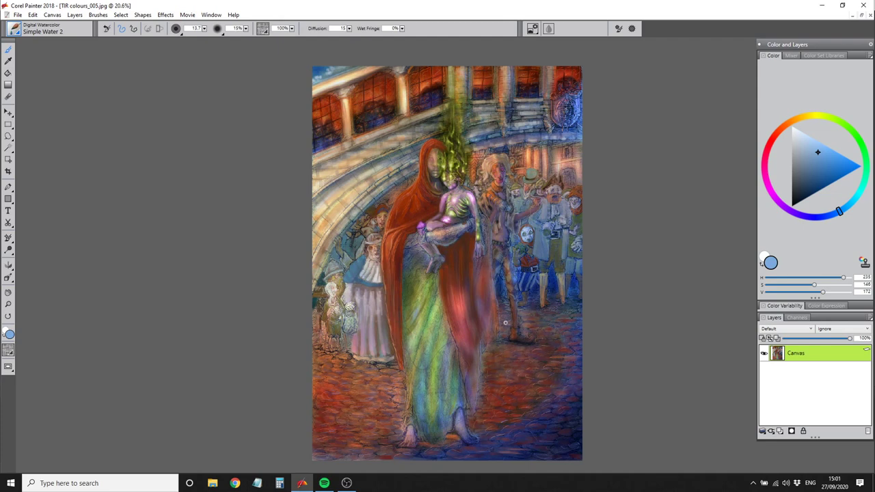
left_click(450, 455, "alt")
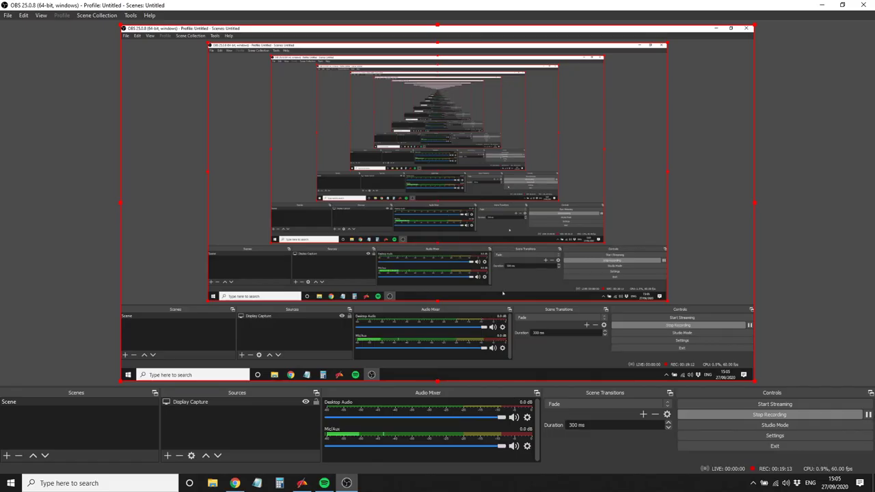
Switch back to Corel Painter and wash dark blue (H 248, S 170, V 91) and reddish brown (H 96, S 181, V 91) over the cobblestones
left_click(301, 483)
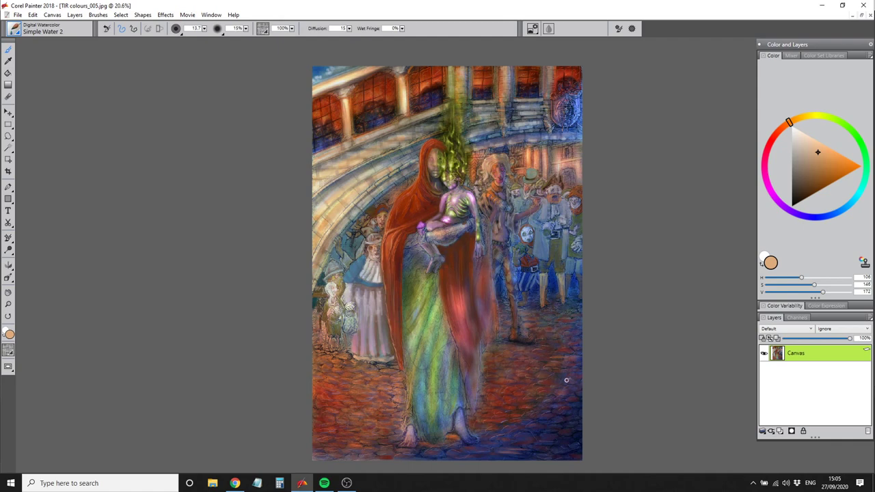
left_click(515, 317, "alt")
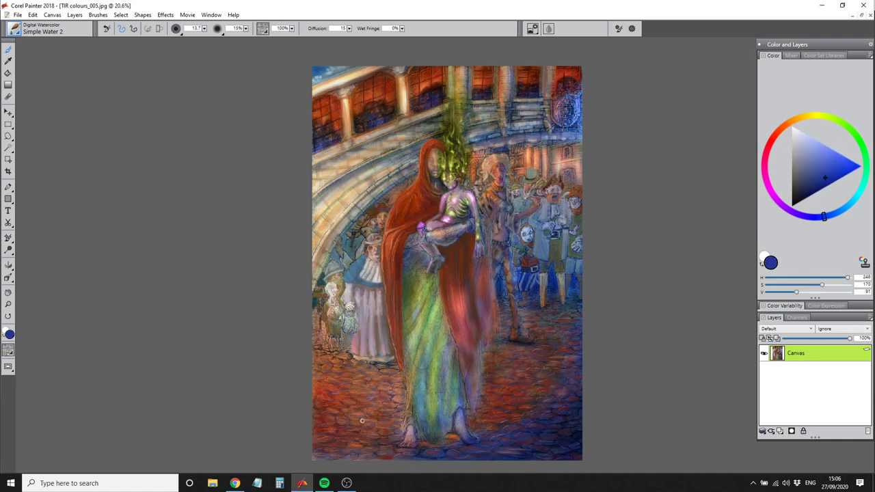
left_click(339, 399, "alt")
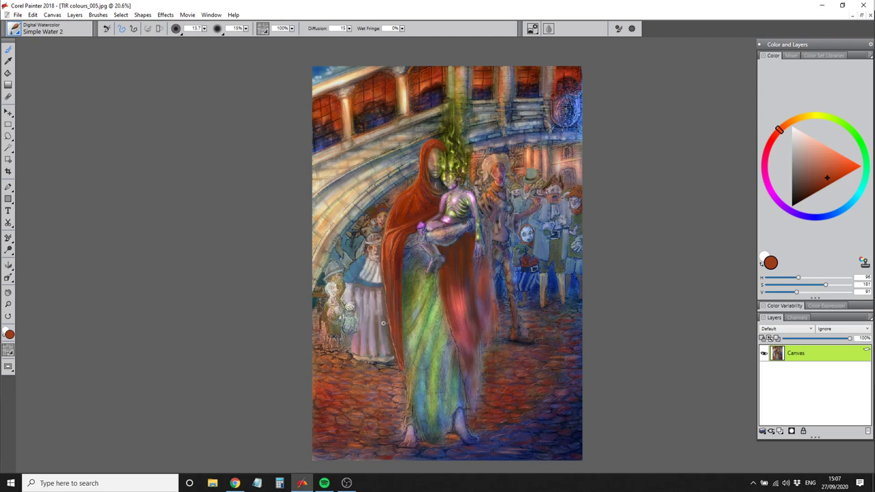
Shade the left-hand women's basket and clothing in grey (H 244, S 17, V 141) at size 20.0, and enlarge the brush to 143.5
left_click(348, 325, "alt")
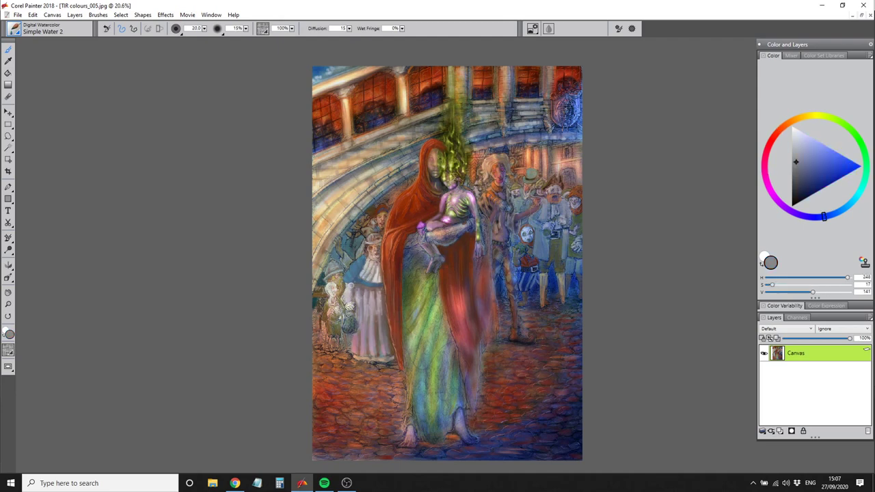
key("]")
key("]")
key("]")
key("]")
key("]")
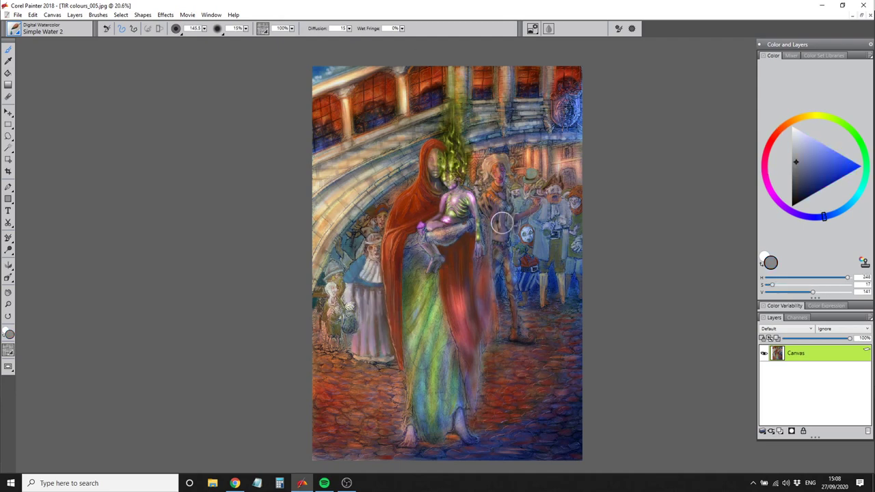
Brighten the cobblestones with the F-X Glow brush in very dark brown (H 111, S 59, V 25), resizing it to 84.9
left_click(14, 28)
left_click(137, 123)
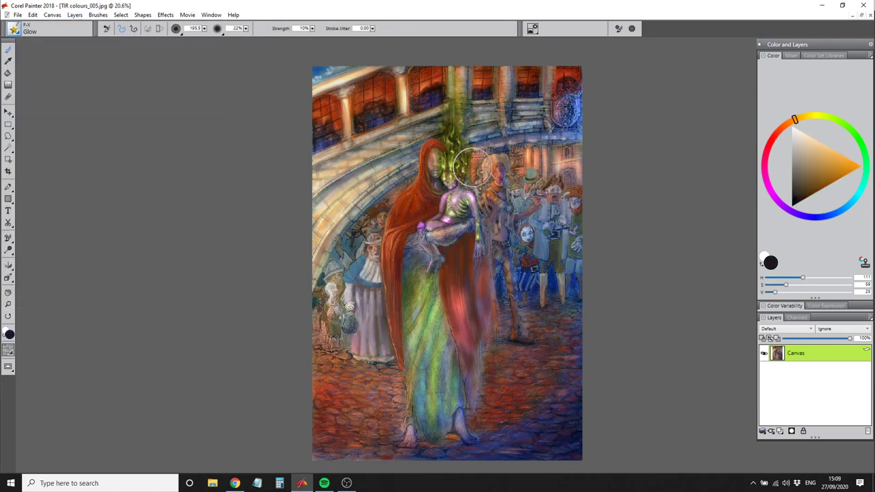
key("]")
key("]")
key("]")
key("]")
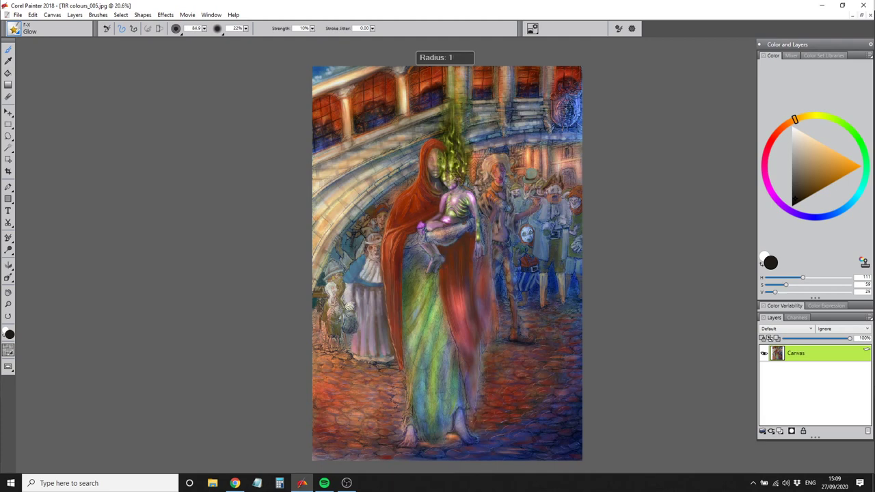
Enlarge the Glow brush to 596.1 and glaze the right-hand cobblestones in very dark blue (H 236, S 59, V 25)
key("[")
key("[")
key("[")
key("[")
key("[")
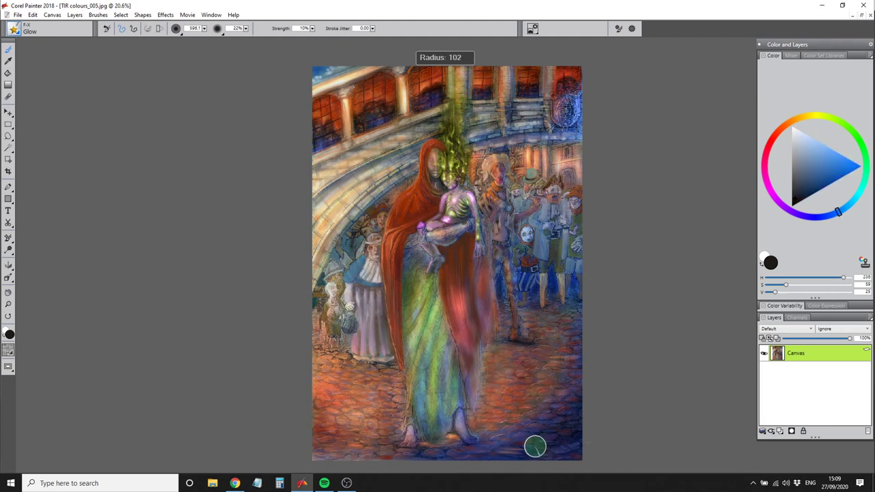
Paint individual cobblestones along the lower and right edges with Tapered Oils at size 27.9 in muted blue (H 252, S 82, V 108)
left_click(14, 28)
left_click(82, 83)
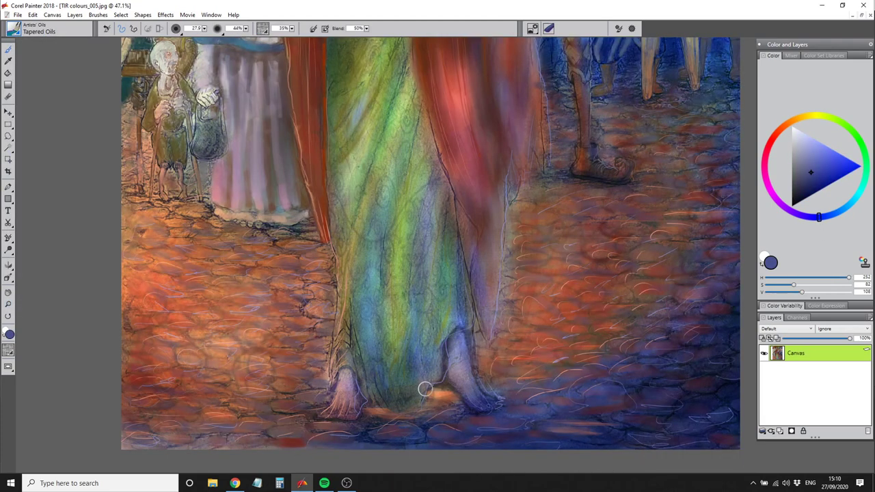
scroll(421, 387, "up", 3)
mouse_move(615, 427)
left_mouse_down()
mouse_move(650, 401)
mouse_move(674, 366)
mouse_move(740, 356)
mouse_move(697, 305)
mouse_move(735, 174)
left_mouse_up()
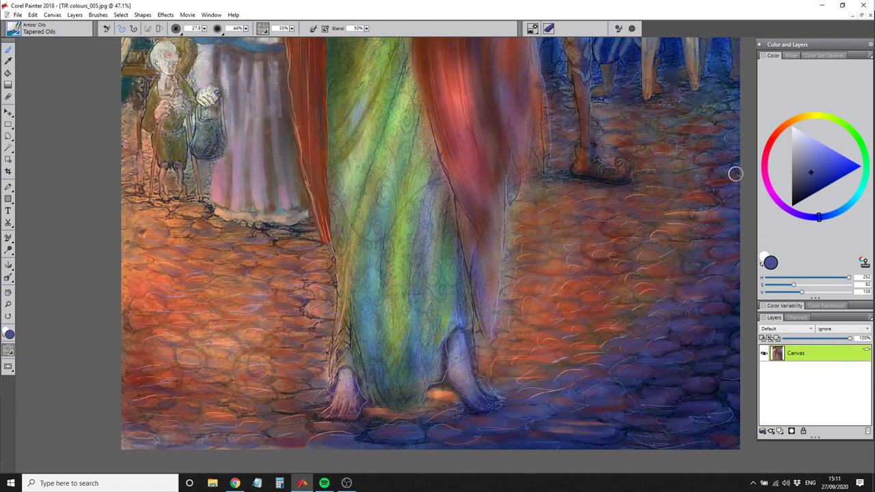
Darken the gaps between the blue cobblestones in dark navy (H 249, S 136, V 58) at size 17.1
left_click(674, 242, "alt")
key("bracketleft")
left_click(545, 422, "alt")
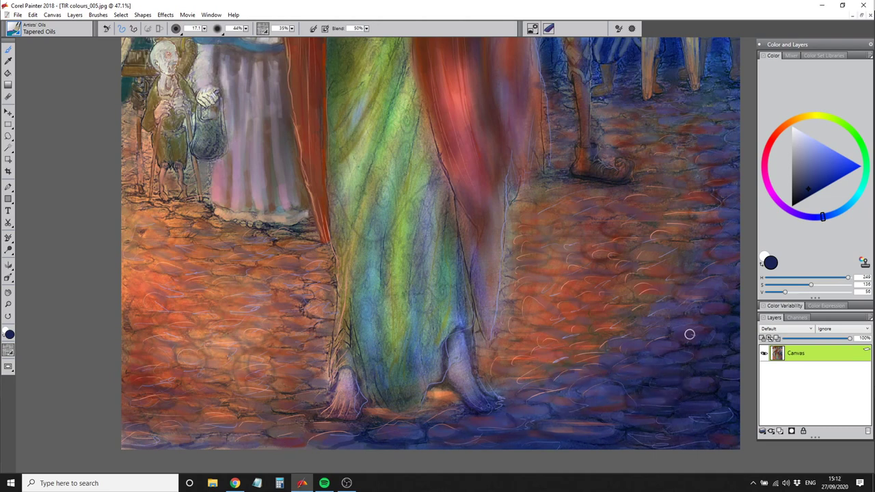
left_click_drag(736, 121, 688, 121)
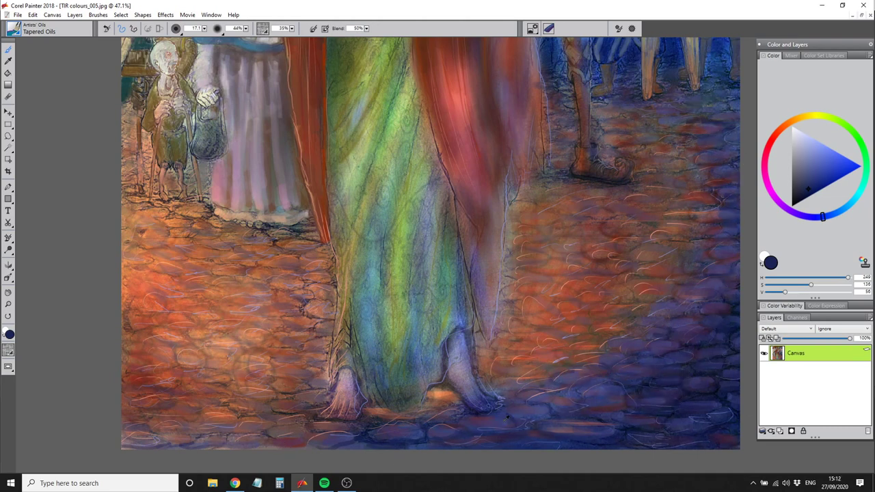
Paint the lower-right cobblestones in dark red (H 84, S 128, V 48) and light blue (H 226, S 122, V 140) at size 23.5
left_click(415, 437, "alt")
left_click(770, 142)
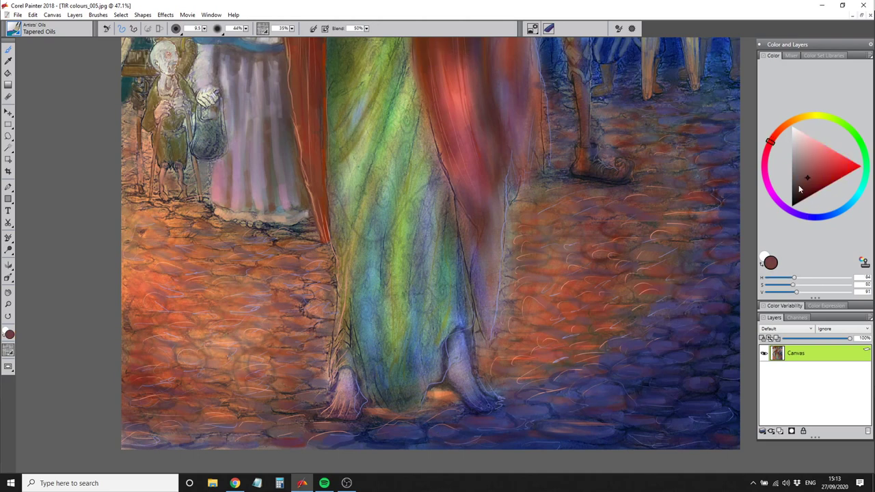
left_click(804, 191)
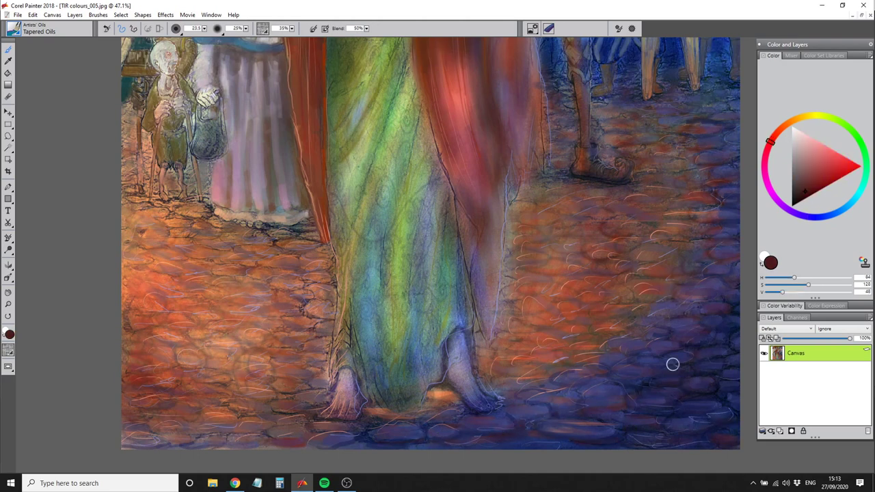
left_click(618, 381, "alt")
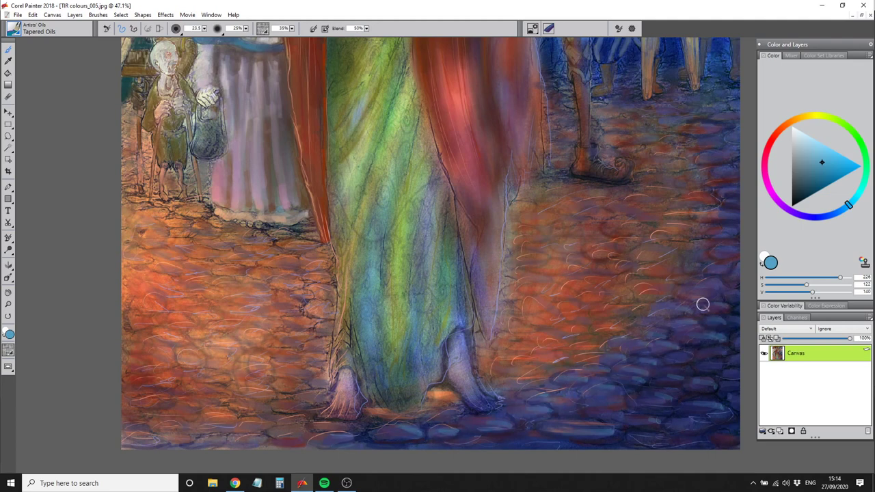
Add cobblestone strokes in brown (H 103, S 107, V 111), orange (S 147, V 151), teal blue (H 224, S 94, V 120) and dark brown (H 101, S 174, V 75)
left_click(717, 180, "alt")
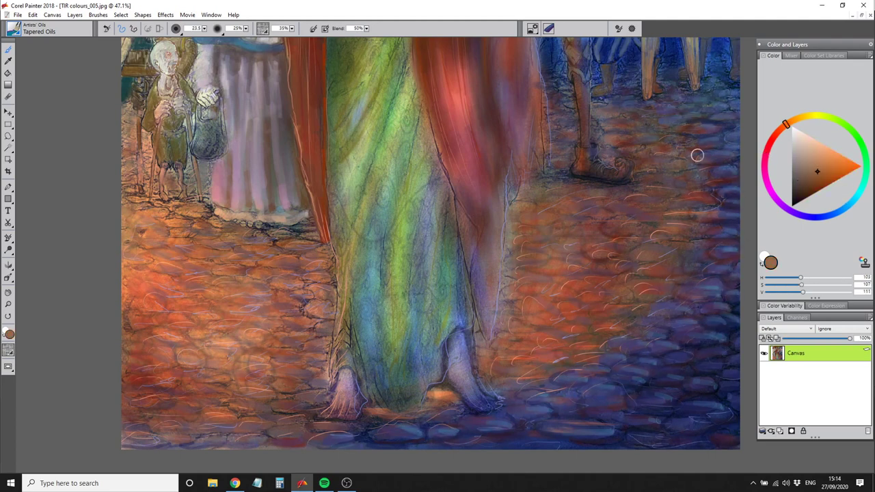
left_click(432, 414, "alt")
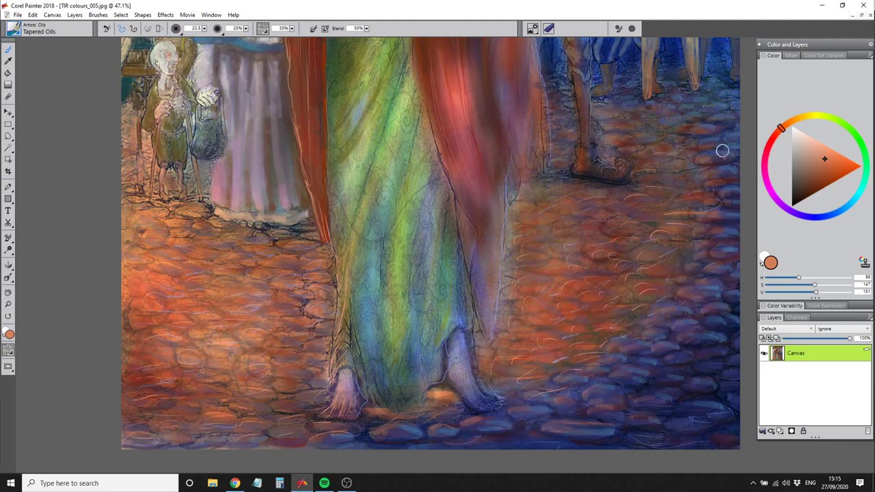
left_click(817, 169)
left_click(850, 205)
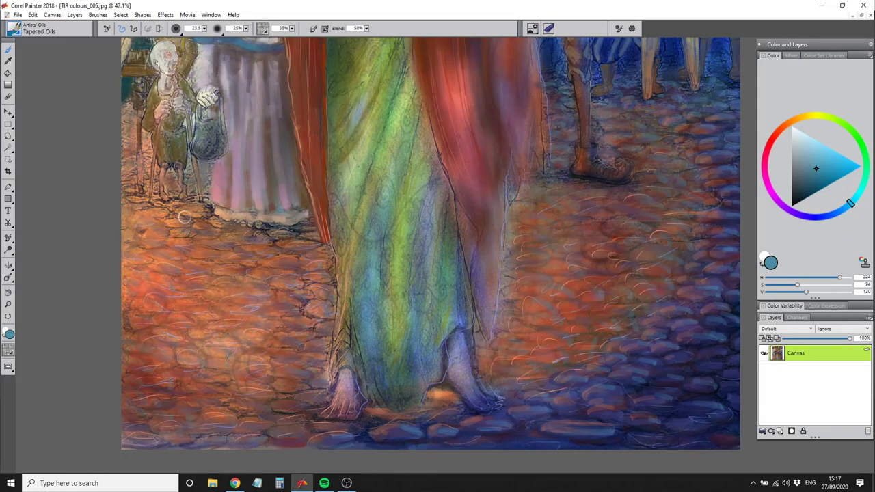
left_click(194, 392, "alt")
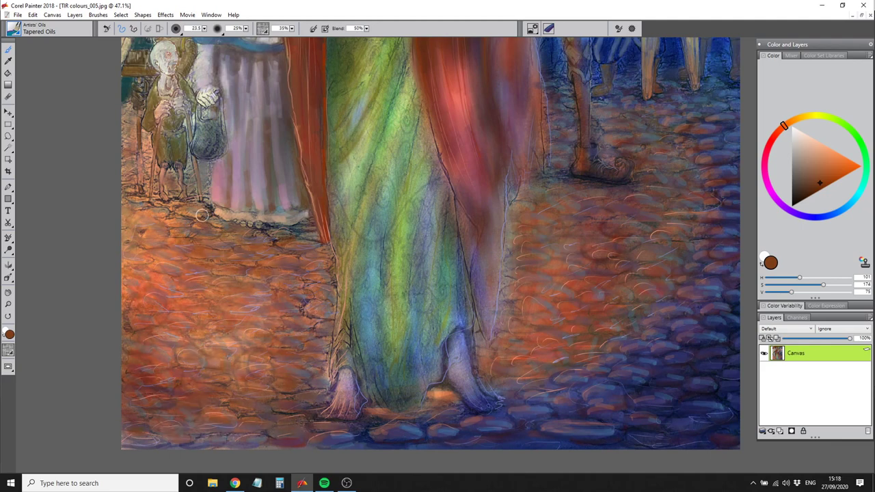
Wash rust brown (H 97, S 148, V 112) over the cobblestones with Simple Water 2, enlarging the brush to 174.7
left_click(576, 143, "alt")
key("ctrl+b")
left_click(96, 82)
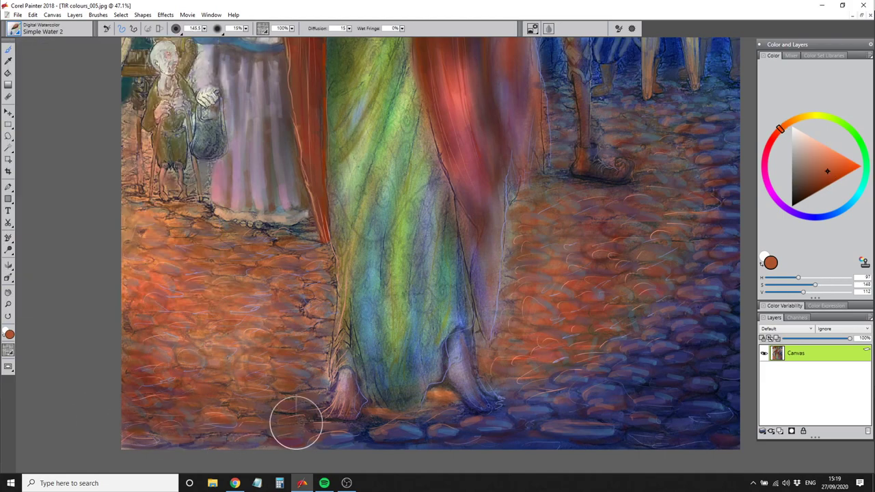
key("bracketright")
key("bracketright")
key("bracketright")
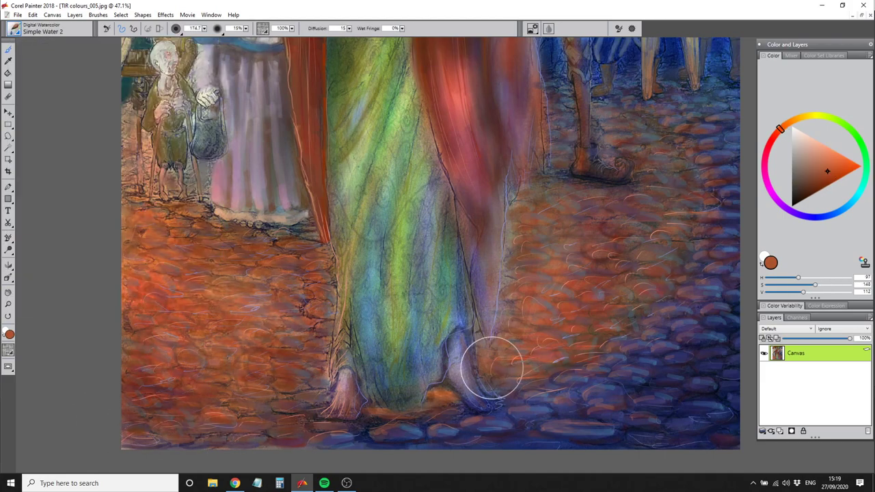
Return to Tapered Oils at size 21.9 and paint cobblestone strokes in rust brown and teal blue (H 223, S 148, V 112)
key("ctrl+b")
left_click(82, 82)
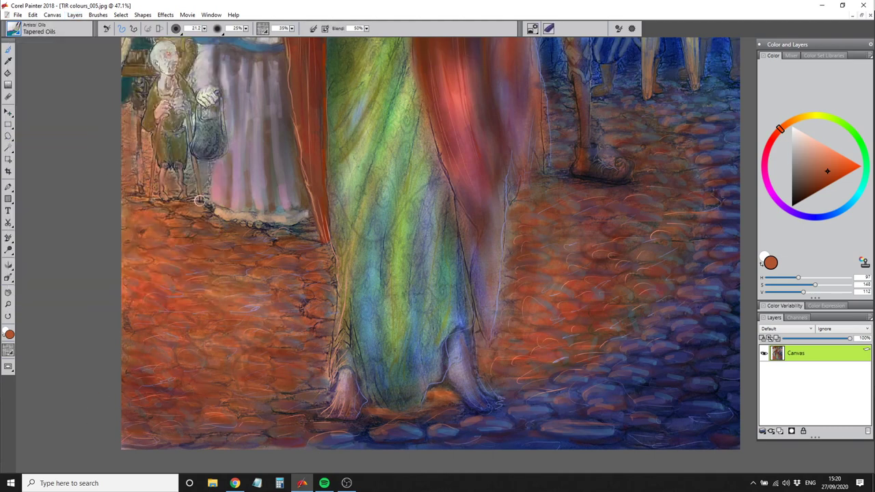
key("bracketright")
key("bracketright")
key("bracketright")
key("bracketright")
key("bracketright")
key("bracketright")
key("bracketright")
key("bracketright")
key("bracketright")
key("bracketleft")
key("bracketleft")
key("bracketleft")
key("bracketleft")
key("bracketleft")
key("bracketleft")
key("bracketleft")
key("bracketleft")
key("bracketleft")
key("bracketleft")
key("bracketleft")
key("bracketleft")
key("bracketleft")
key("bracketleft")
key("bracketleft")
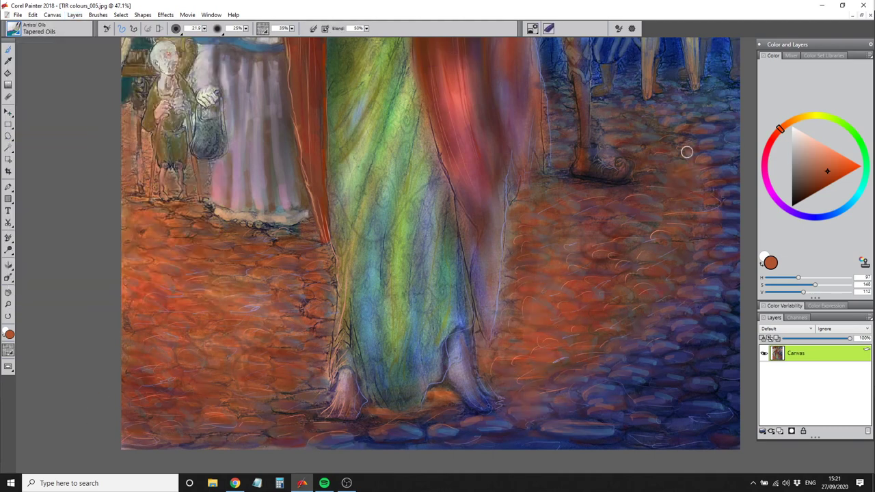
left_click(851, 202)
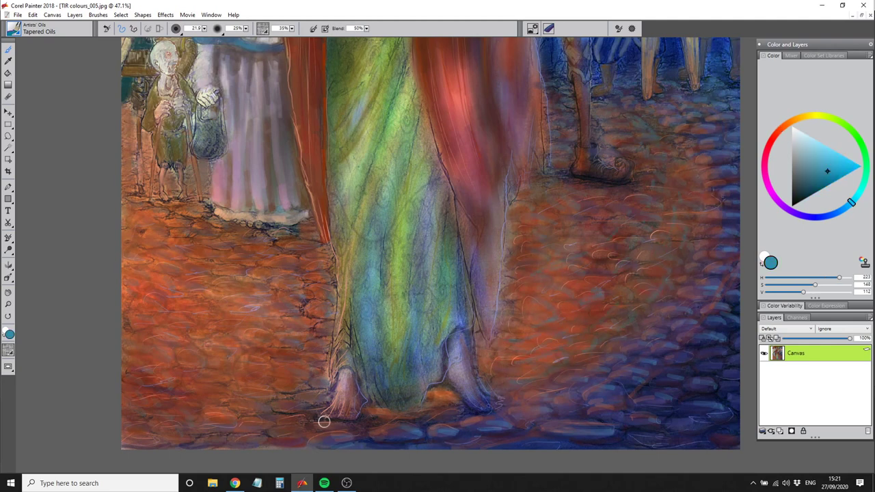
Set the brush opacity to 97% and highlight the cobblestones in orange (S 153, V 128), yellow (H 118, S 198, V 172) and salmon (H 95)
key("9")
key("7")
left_click(484, 256, "alt")
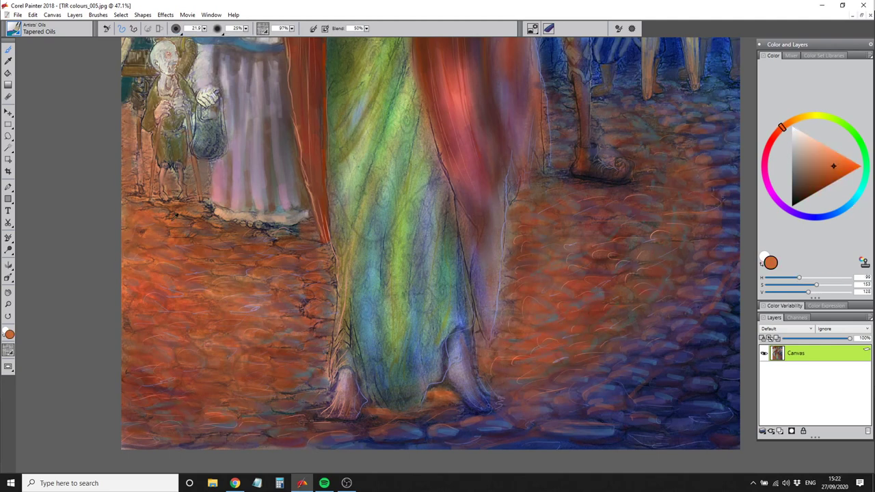
left_click(270, 338, "alt")
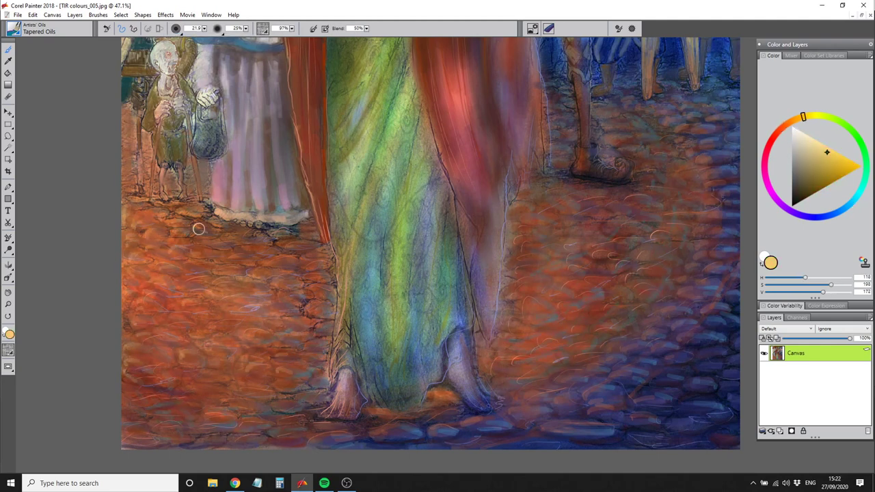
left_click(143, 406, "alt")
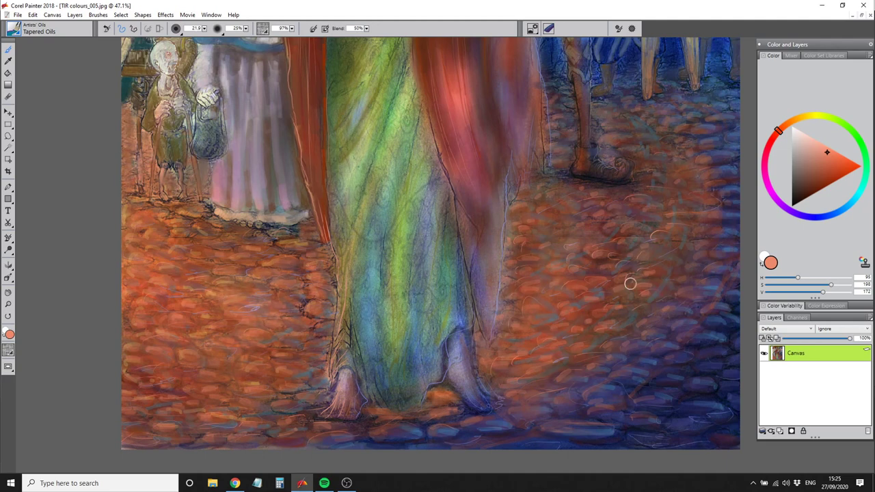
Shade the cobblestones in dark indigo (H 6, S 77, V 68) and reddish brown (H 96, S 132, V 112)
left_click(849, 204)
left_click(643, 215, "alt")
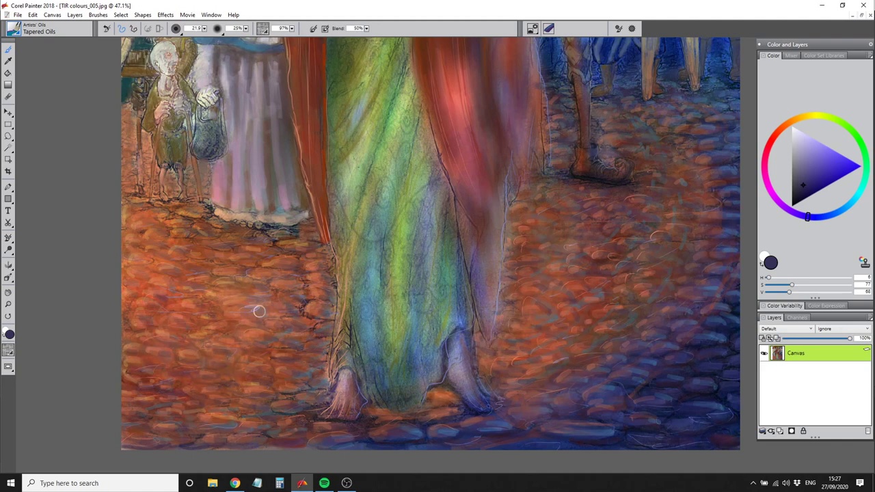
left_click(267, 336, "alt")
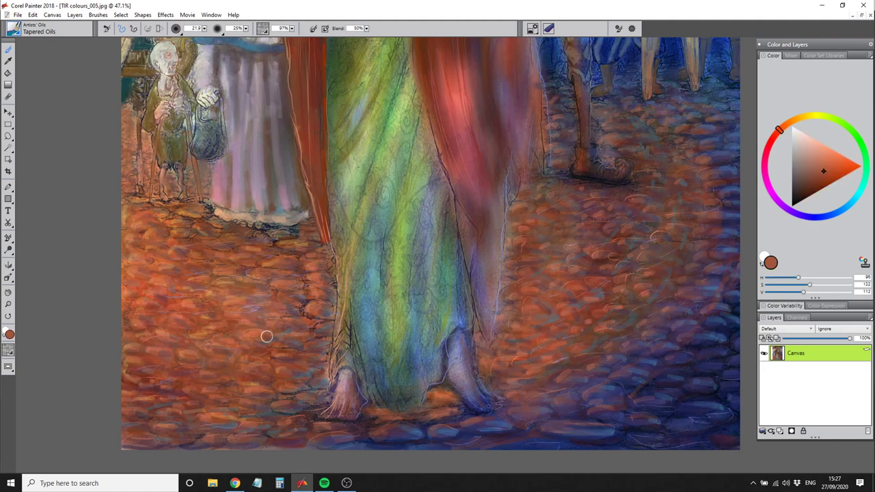
Outline the cobblestones on both sides of the mother's dress in dark purple (H 13, S 113, V 89) with Simple Water 2 at size 16.6
left_click(39, 28)
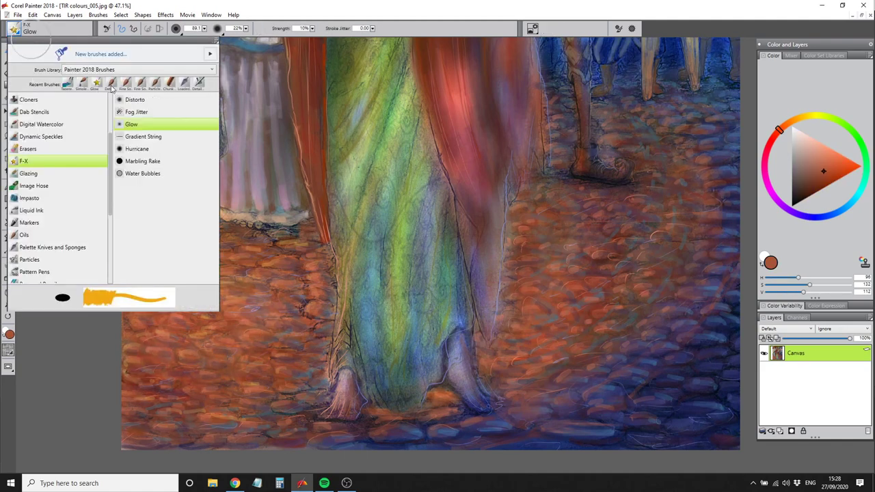
left_click(147, 121)
left_click(807, 177)
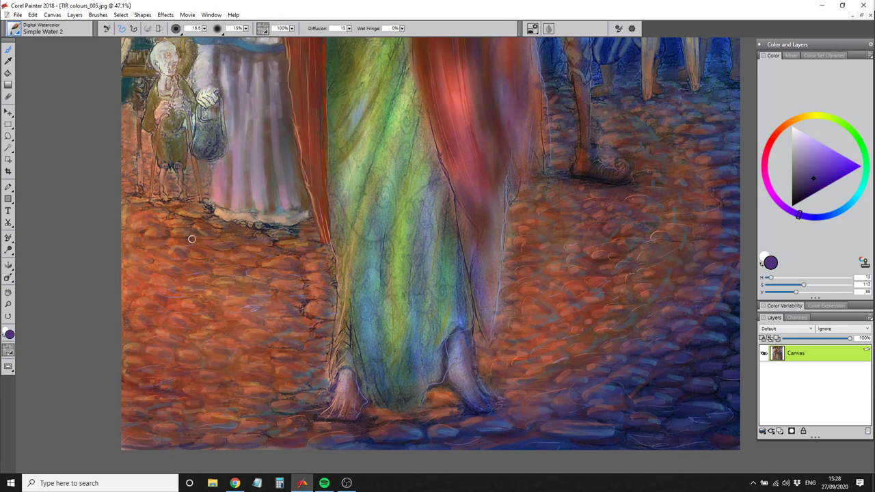
mouse_move(191, 239)
left_mouse_down()
mouse_move(154, 205)
mouse_move(291, 266)
mouse_move(294, 290)
mouse_move(151, 265)
left_mouse_up()
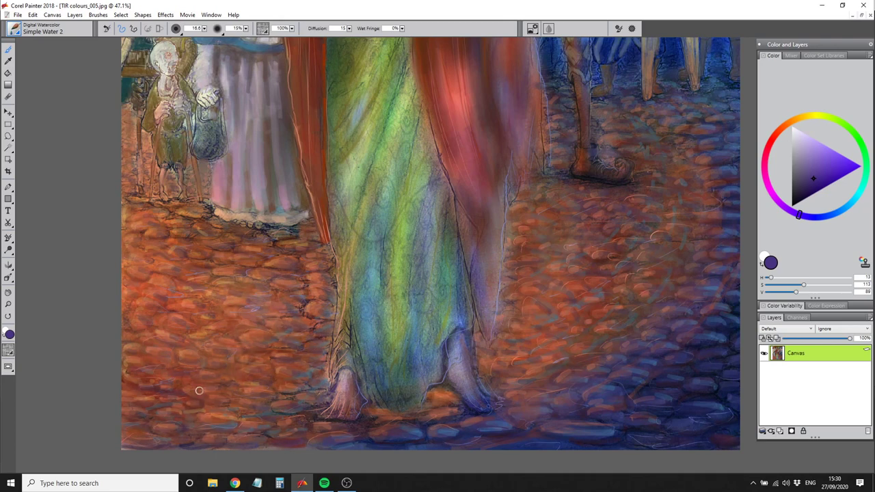
mouse_move(272, 399)
left_mouse_down()
mouse_move(292, 362)
mouse_move(207, 325)
mouse_move(179, 298)
mouse_move(188, 268)
mouse_move(244, 313)
mouse_move(229, 276)
mouse_move(319, 299)
mouse_move(243, 317)
mouse_move(171, 312)
left_mouse_up()
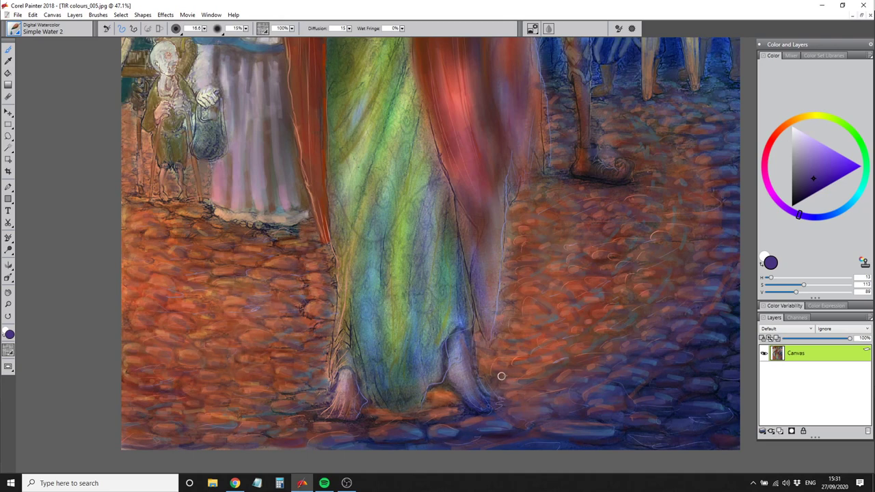
left_click_drag(502, 376, 542, 353)
left_click_drag(518, 307, 574, 328)
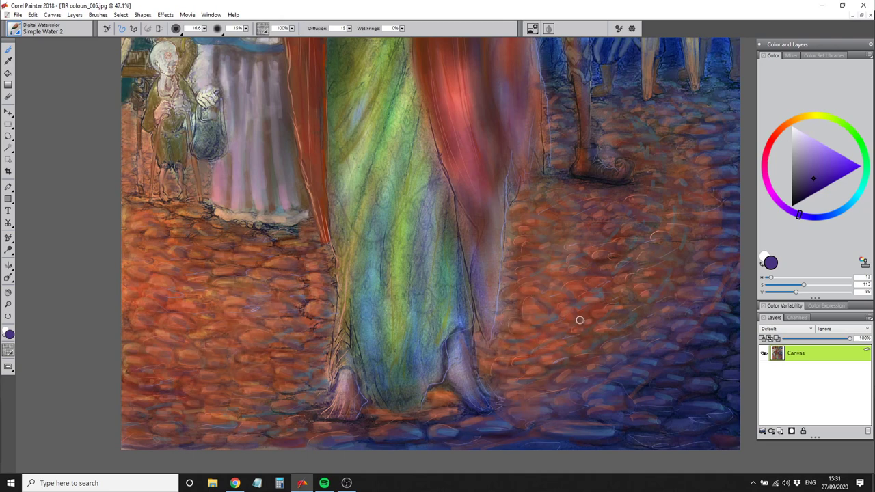
mouse_move(592, 247)
left_mouse_down()
mouse_move(560, 279)
mouse_move(547, 234)
left_mouse_up()
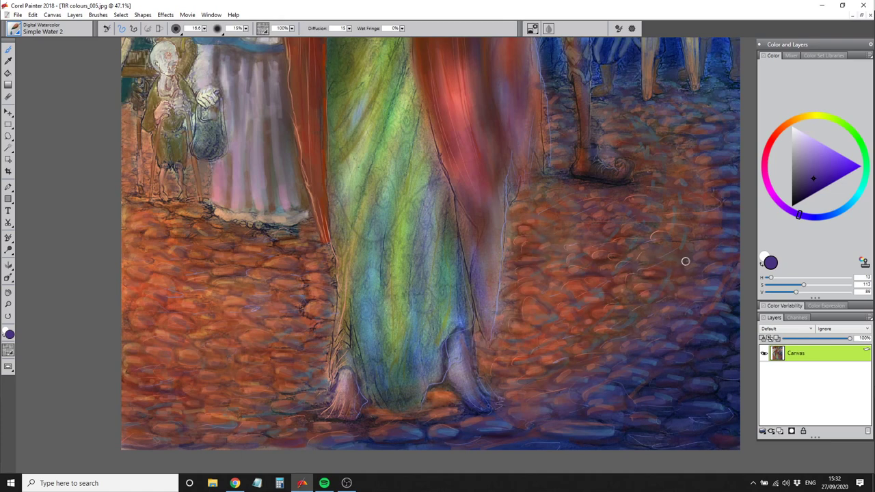
mouse_move(685, 261)
left_mouse_down()
mouse_move(535, 209)
mouse_move(516, 191)
mouse_move(599, 207)
mouse_move(617, 231)
mouse_move(682, 199)
left_mouse_up()
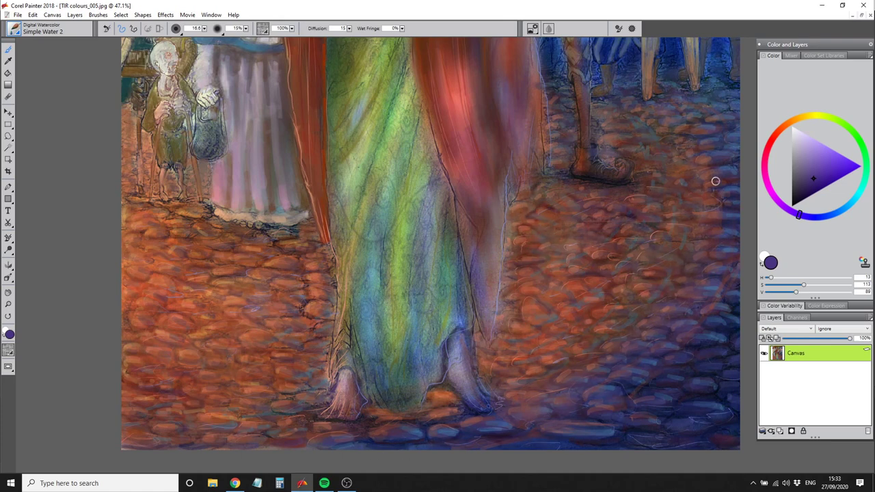
Deepen the cobblestones in brown (H 92, S 113, V 89) and dark blue (H 3, S 113, V 89), enlarging the brush to 272.2
left_click(726, 424, "alt")
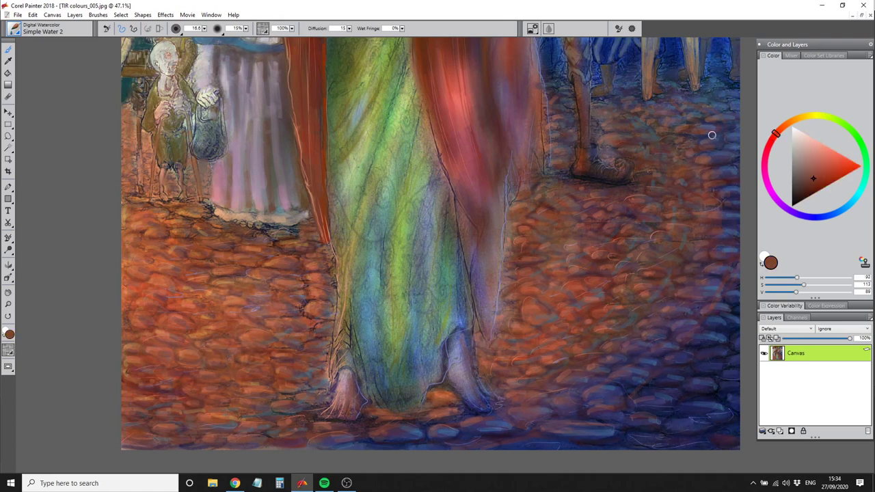
left_click(667, 307, "alt")
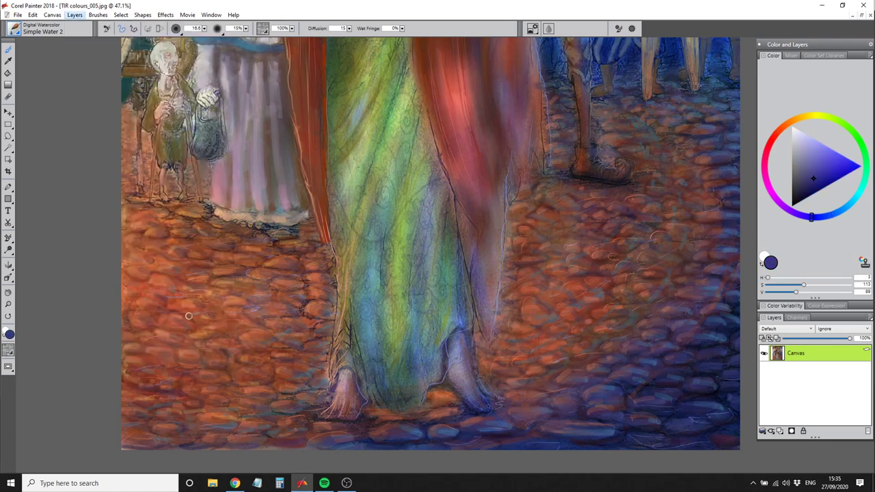
mouse_move(171, 213)
left_mouse_down()
mouse_move(214, 213)
mouse_move(244, 356)
left_mouse_up()
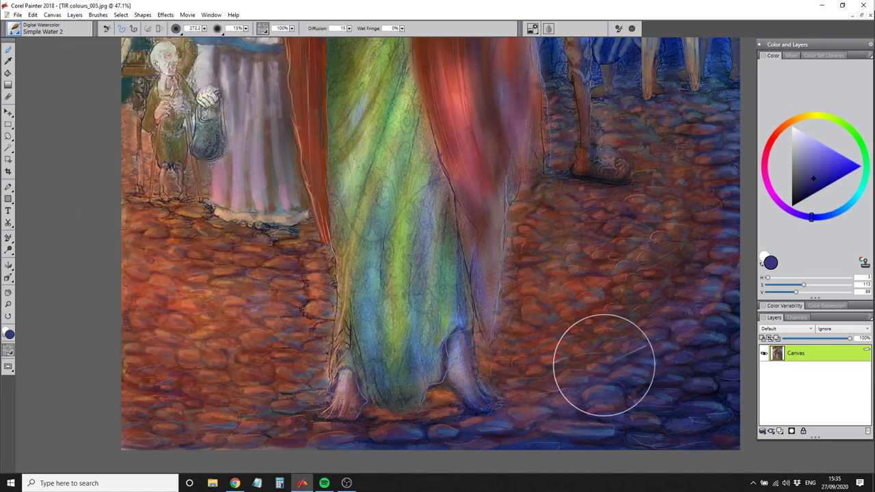
Undo the last wash stroke and wash the cobblestones in light violet (H 3, S 197, V 197) and dusty red (H 92, S 114, V 139)
left_click(175, 322)
key("ctrl+z")
left_click(818, 158)
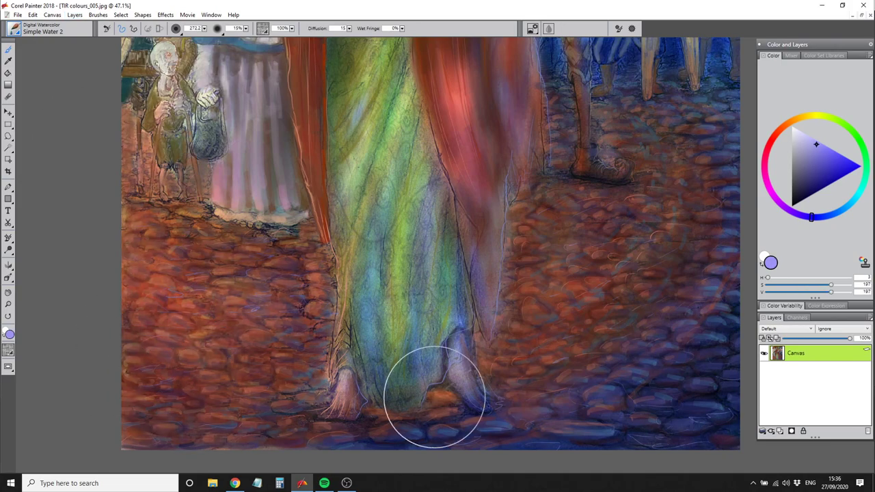
left_click(629, 157, "alt")
left_click(822, 164)
left_click_drag(716, 111, 645, 108)
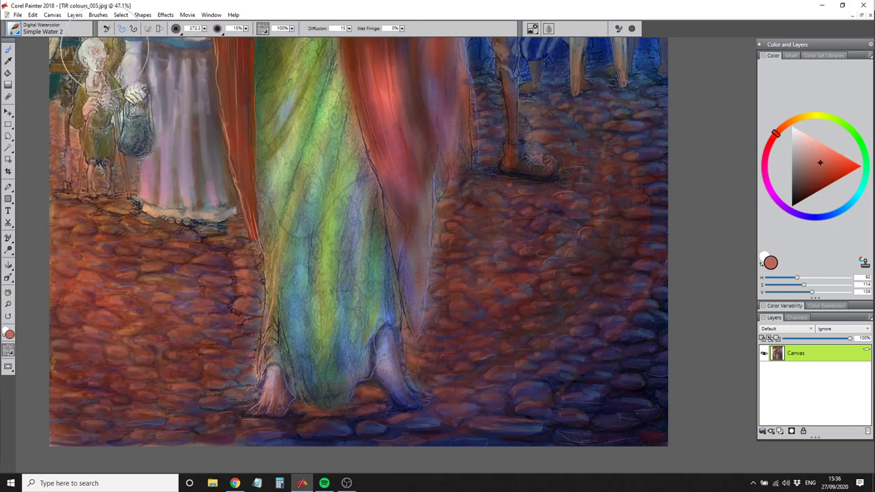
Glow the cobblestones on both sides of the mother's dress in near-black red (H 92, S 77, V 19) with F-X Glow at size 307.5
left_click(79, 65, "alt")
left_click(14, 28)
left_click(164, 121)
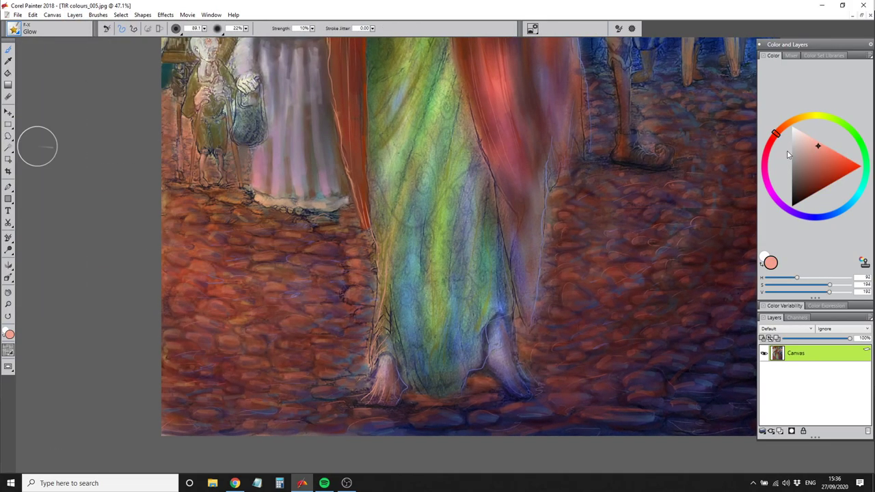
left_click(794, 203)
left_click_drag(201, 253, 241, 289, "ctrl+alt")
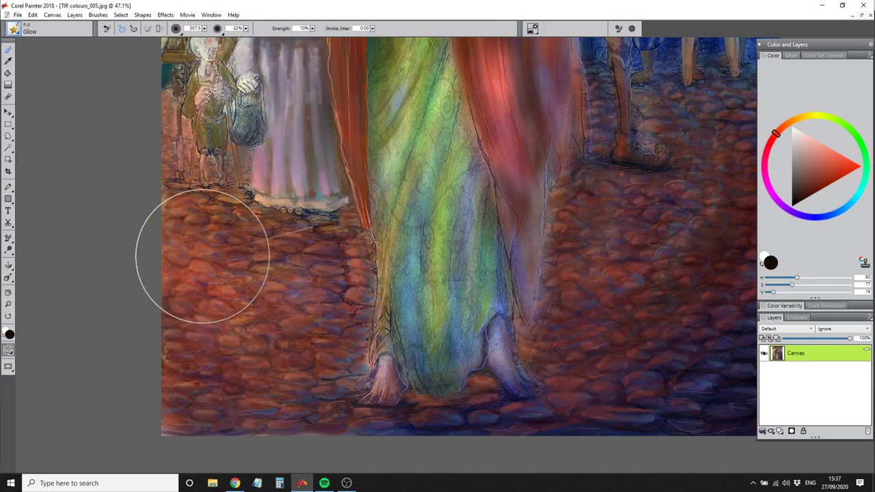
left_click_drag(696, 246, 550, 273)
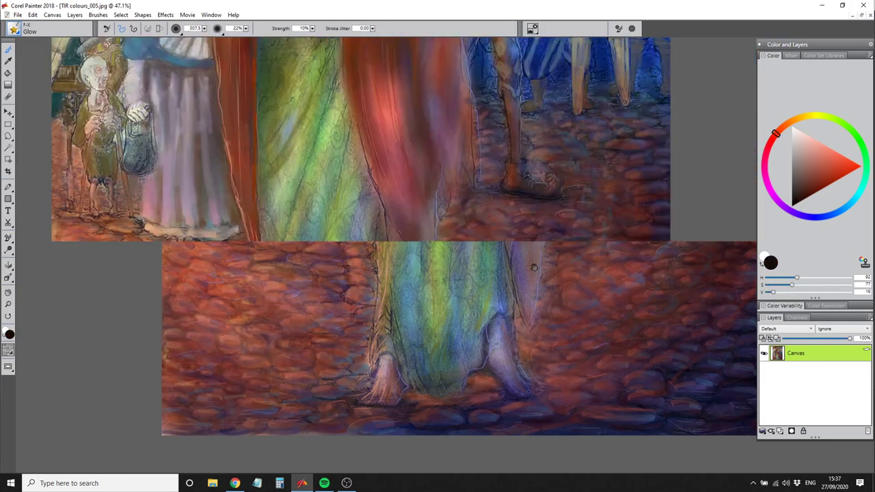
left_click(250, 333, "ctrl+alt")
mouse_move(216, 294)
left_mouse_down()
mouse_move(257, 420)
mouse_move(239, 398)
mouse_move(253, 366)
mouse_move(211, 389)
mouse_move(285, 422)
mouse_move(308, 264)
mouse_move(324, 281)
mouse_move(325, 192)
mouse_move(393, 435)
mouse_move(428, 394)
mouse_move(442, 427)
mouse_move(219, 359)
mouse_move(308, 402)
mouse_move(306, 393)
mouse_move(444, 400)
mouse_move(423, 387)
mouse_move(257, 456)
mouse_move(496, 313)
mouse_move(514, 390)
left_mouse_up()
Reduce the Glow brush to 60.9 and glow the outer cobblestones beyond the mother's bare feet in dark blue (H 224, S 77, V 19)
key("bracketleft")
key("bracketleft")
key("bracketleft")
key("bracketleft")
key("bracketleft")
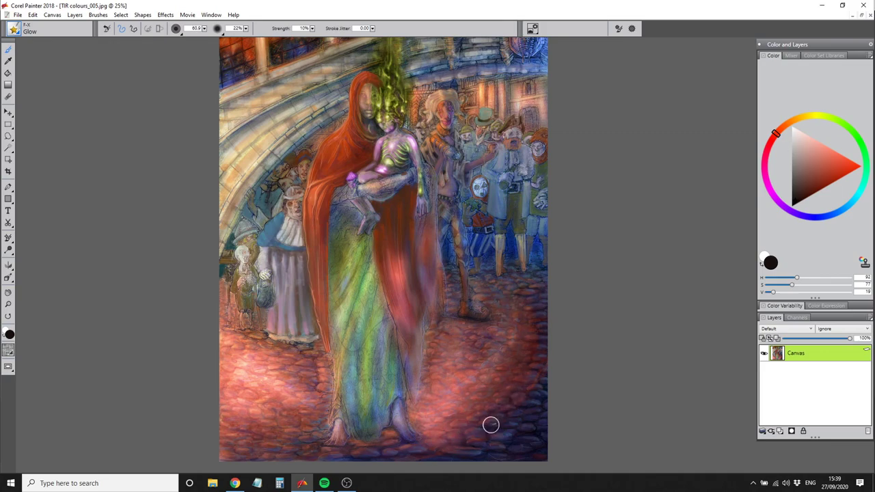
left_click(234, 484)
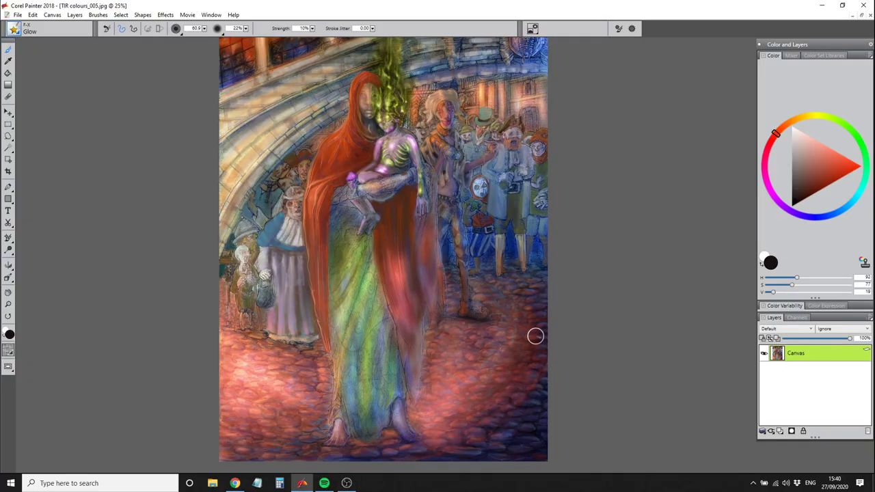
left_click(849, 204)
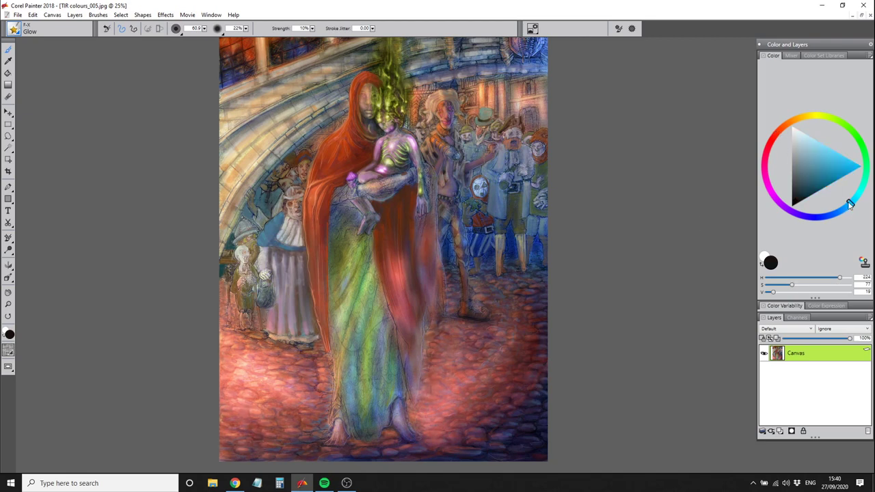
left_click_drag(528, 449, 552, 322)
left_click_drag(522, 441, 421, 450)
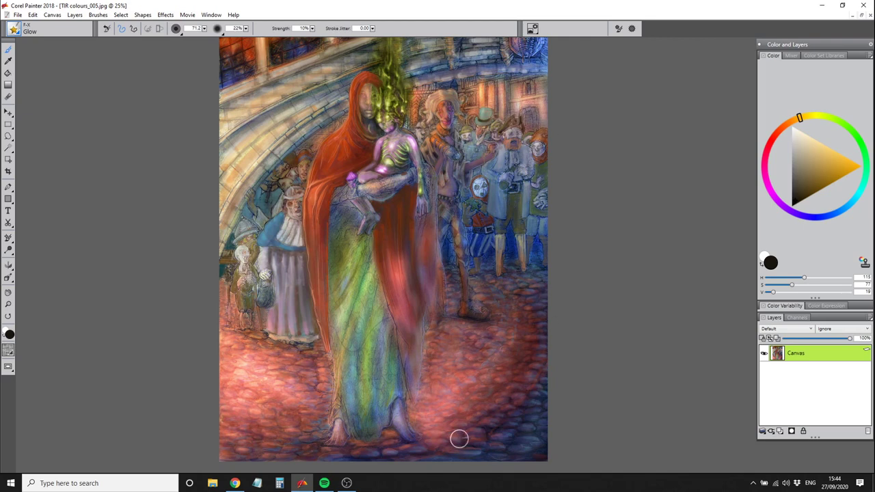
Wash the cobblestones around the mother's feet in blue (H 242, S 175, V 174) and light red (H 91, S 175, V 174) with Simple Water 2
left_click(179, 187)
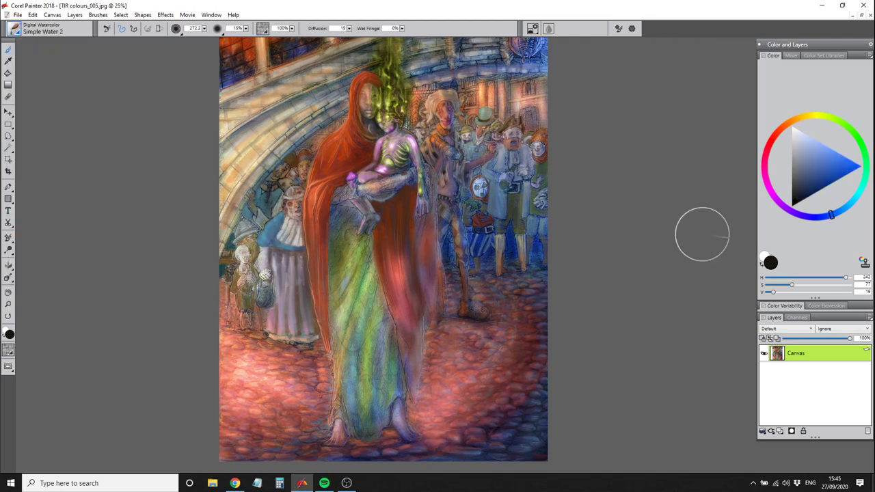
left_click(303, 450, "alt")
mouse_move(303, 449)
left_mouse_down()
mouse_move(293, 405)
mouse_move(254, 455)
left_mouse_up()
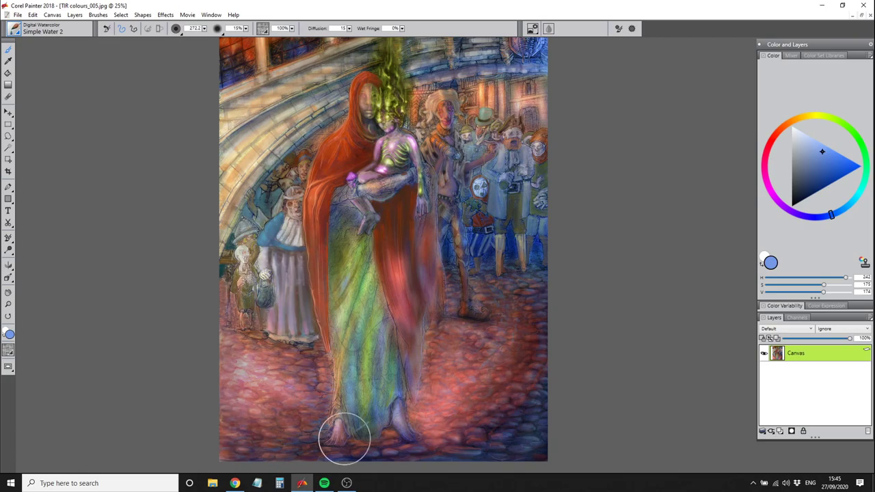
mouse_move(344, 438)
left_mouse_down()
mouse_move(439, 345)
mouse_move(536, 358)
mouse_move(250, 410)
mouse_move(490, 401)
left_mouse_up()
left_click(500, 450, "alt")
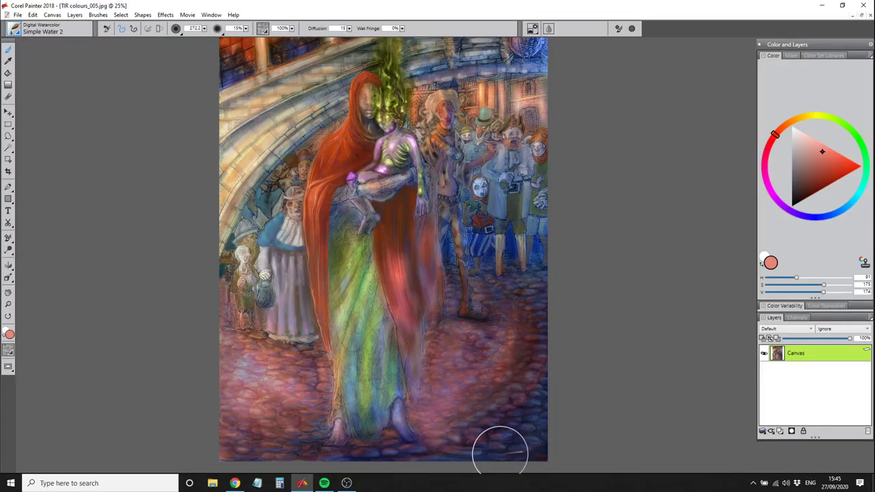
left_click(74, 14)
left_click(151, 361)
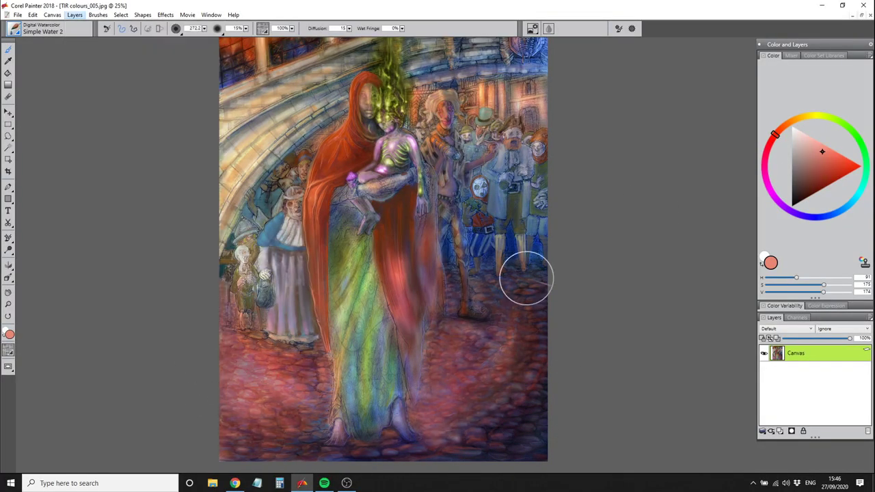
Glow the cobblestones in dark teal (H 220, S 100, V 15) and dark red (H 93, S 100, V 15) with Glow at size 351.3
left_click(239, 453, "alt")
left_click(75, 15)
left_click(797, 207)
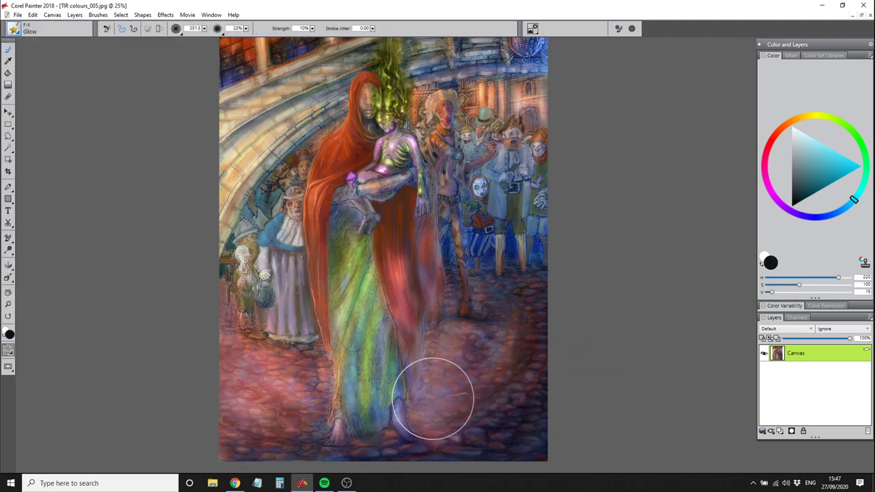
left_click(312, 391, "alt")
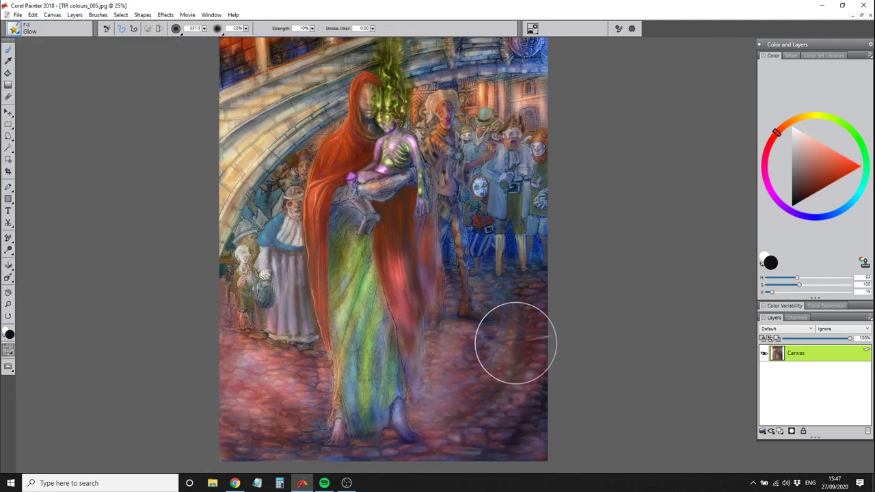
Tint the cobblestones in orange (H 107, S 205, V 182) and light blue (H 226, S 205, V 182) with Simple Water 2 at size 272.2
left_click(14, 28)
left_click(41, 162)
left_click(133, 121)
left_click(296, 431, "alt")
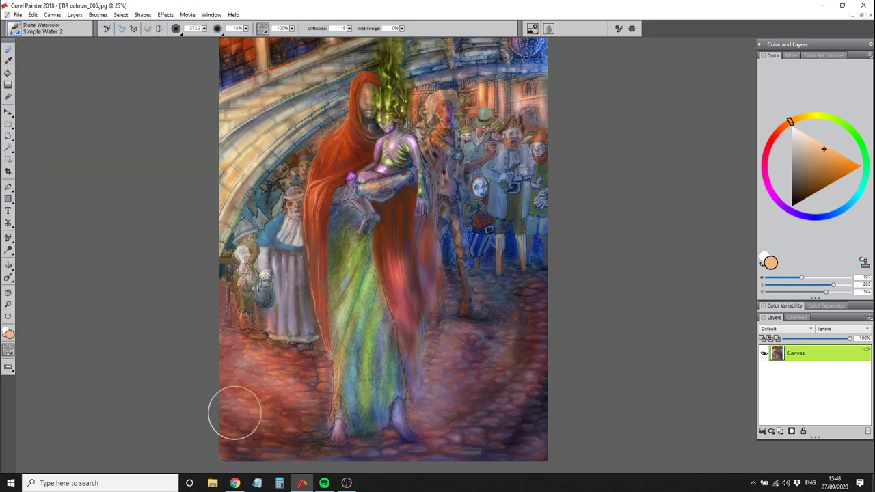
left_click(424, 452, "alt")
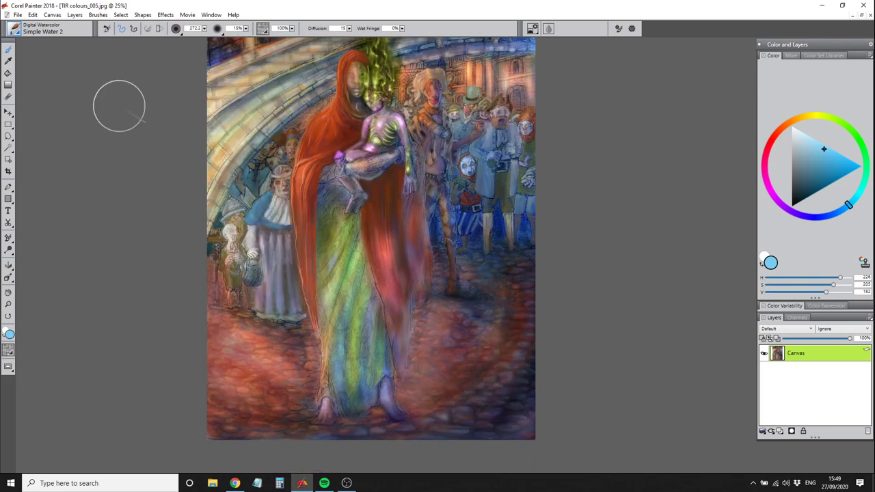
Apply broad Glow strokes to the cobblestones in dark blue (H 226, S 95, V 13) and dark amber (H 111, S 95, V 13), enlarging the brush to 590.0
left_click(13, 28)
left_click(133, 122)
left_click(219, 431, "alt")
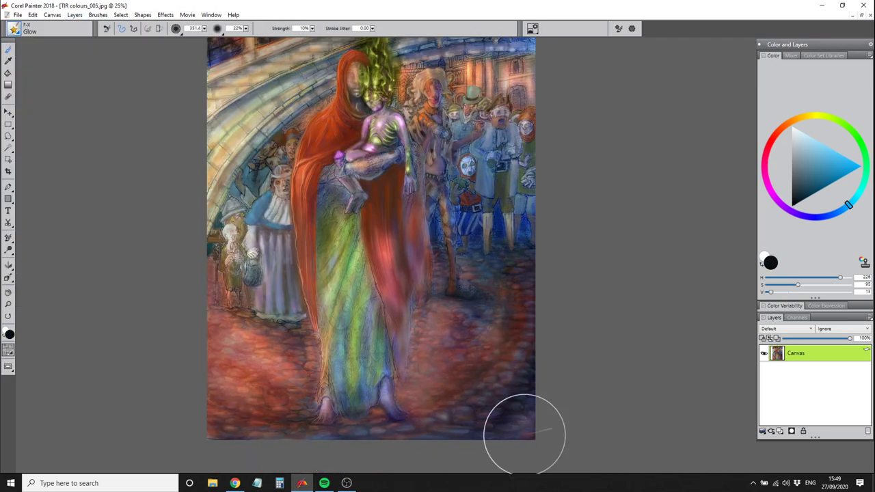
left_click_drag(461, 268, 517, 311)
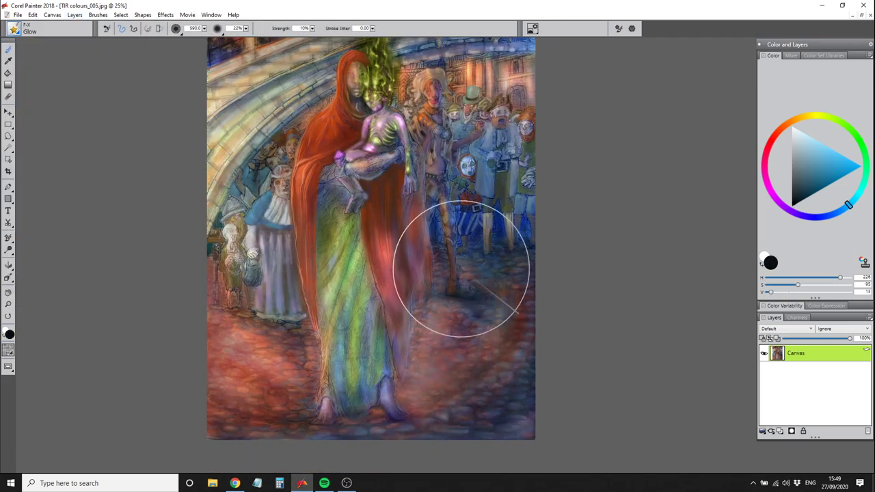
left_click(209, 332, "alt")
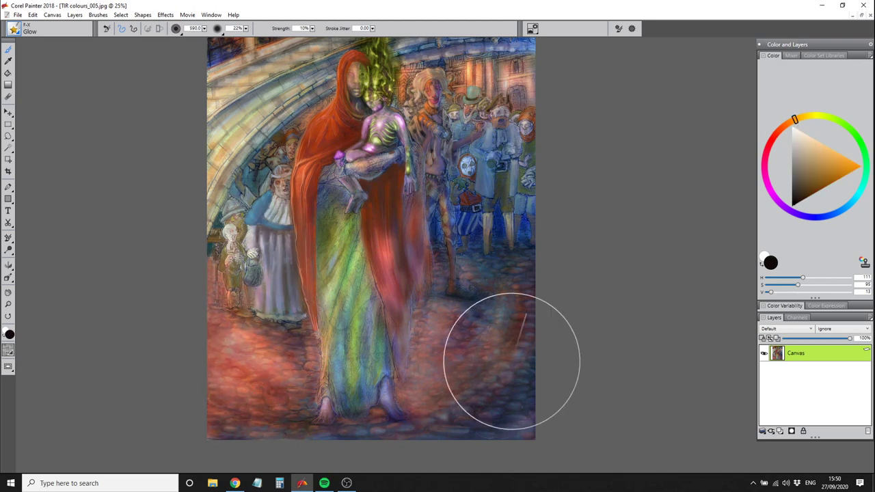
Paint the shadowed cobblestones beneath the crowd with Tapered Oils in grey-brown (H 81, S 37, V 83) and blue (H 236, S 107, V 97)
left_click(14, 27)
left_click(110, 137)
left_click(492, 393, "alt")
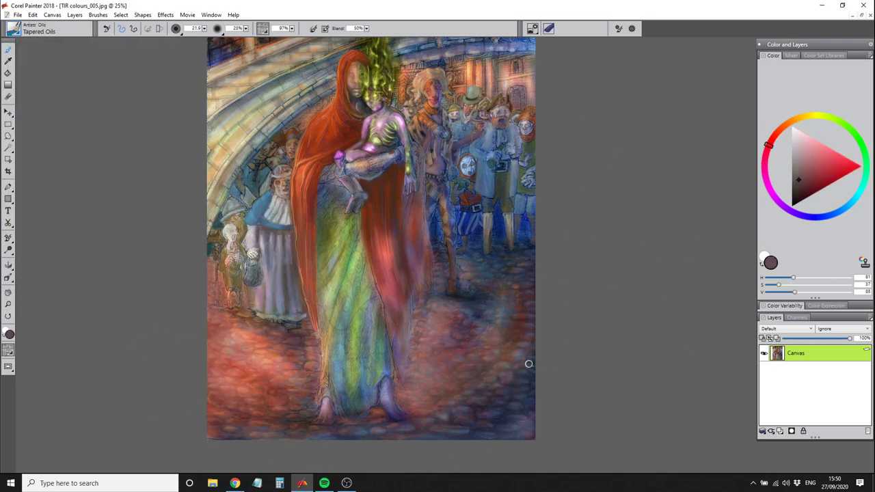
left_click(473, 360, "alt")
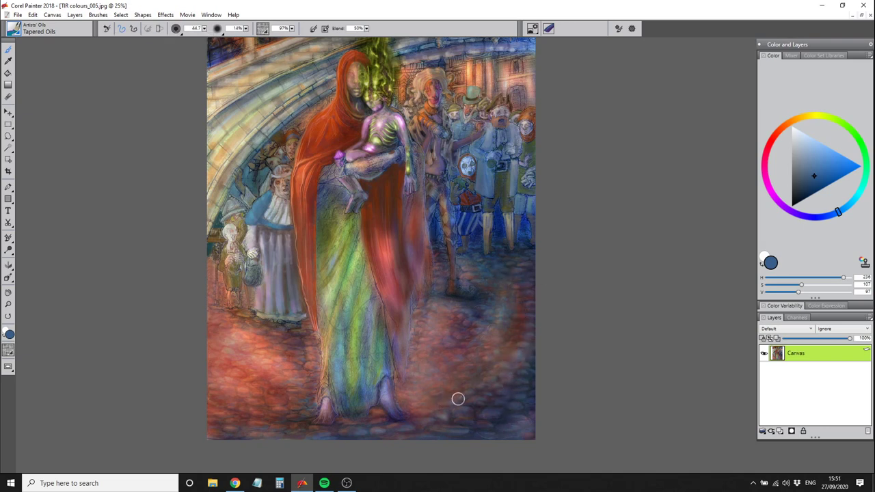
Define the warm cobblestones with size 44.7 Tapered Oils in brick red (H 93, S 140, V 141), dark mauve (H 66, S 43, V 80) and terracotta (H 96, S 121, V 145)
left_click(207, 379, "alt")
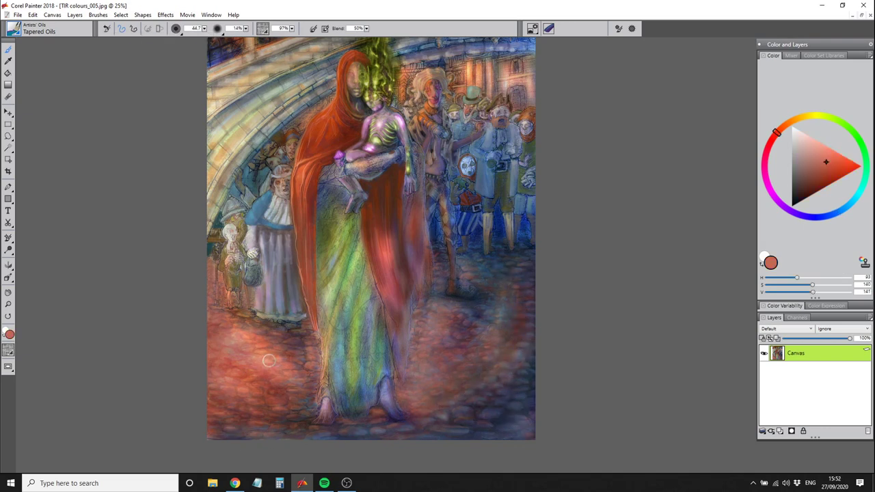
left_click(283, 339, "alt")
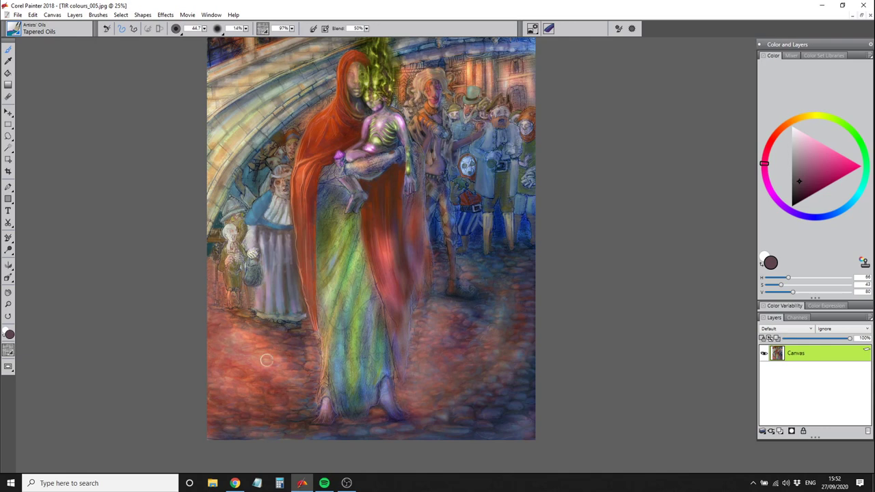
left_click(267, 361, "alt")
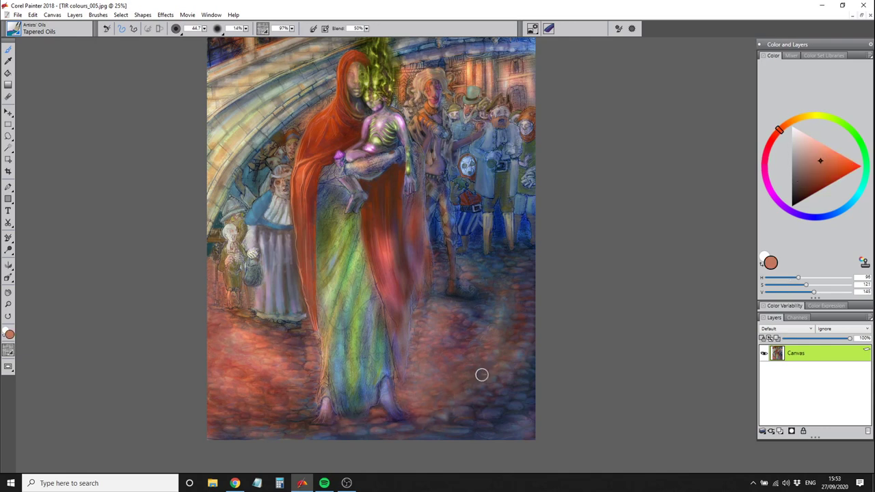
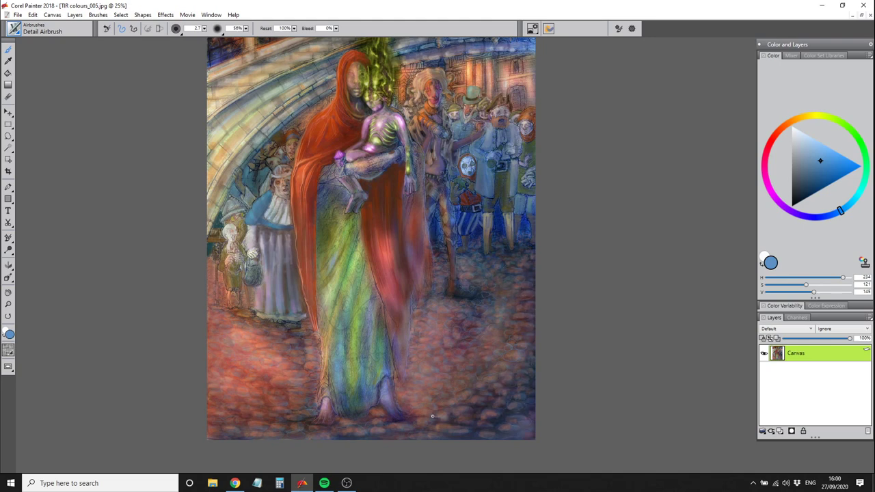
Add fine Detail Airbrush accents to the cobblestones in ochre (H 109, S 121, V 145) and violet-blue at size 2.7
left_click(792, 120)
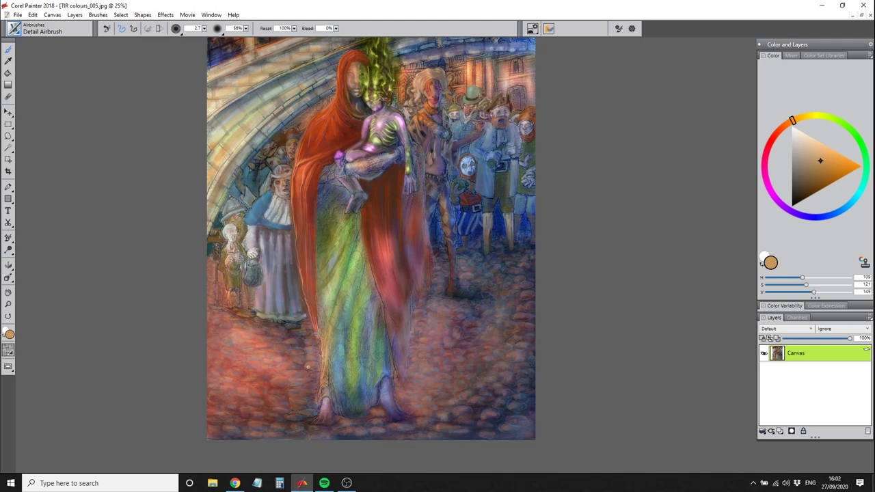
left_click(814, 217)
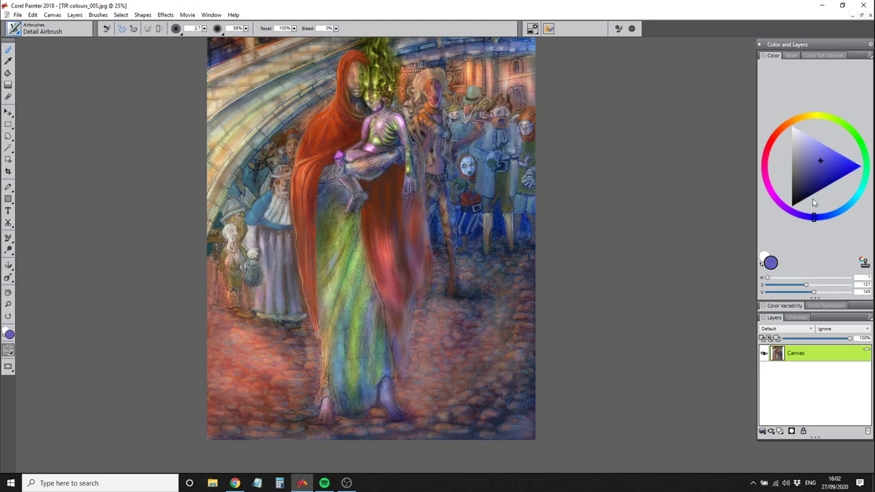
left_click(810, 182)
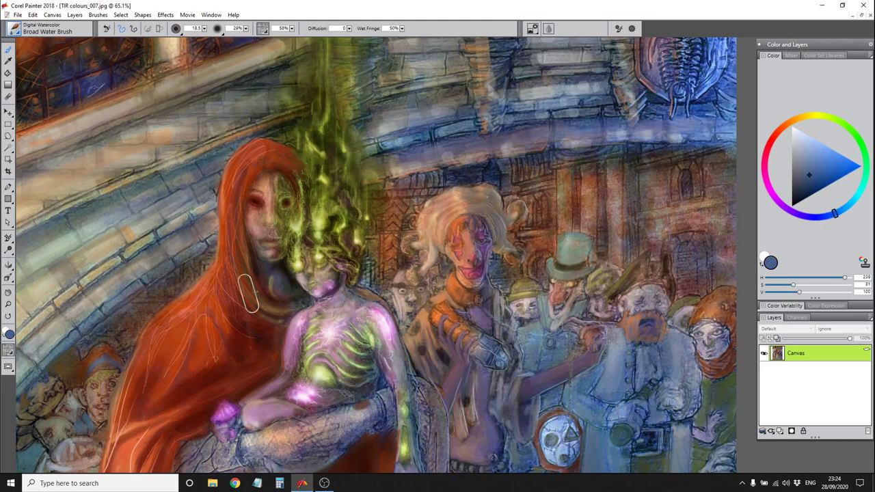
Shade the building with Broad Water Brush in slate blue (H 239, S 81, V 100), and the wall behind the hooded mother with Simple Water 2 at size 85.8
mouse_move(650, 164)
left_mouse_down()
mouse_move(634, 228)
mouse_move(680, 228)
mouse_move(704, 252)
mouse_move(725, 228)
mouse_move(724, 260)
left_mouse_up()
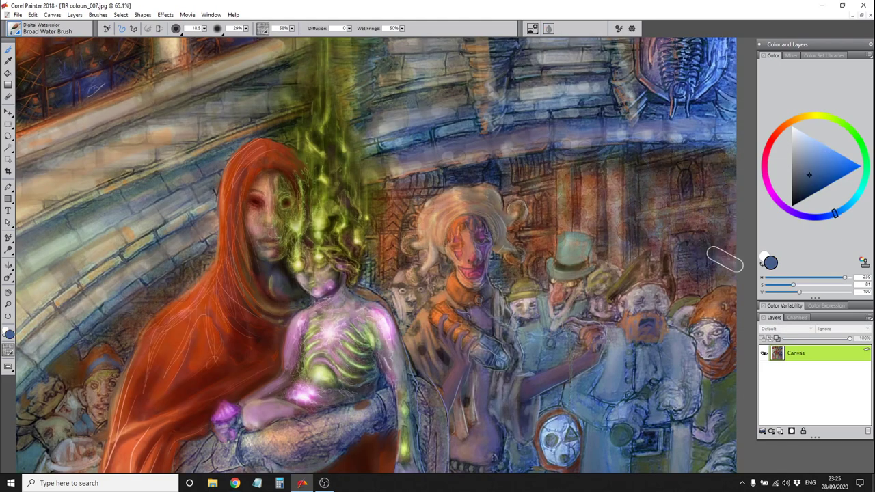
left_click(21, 34)
left_click(141, 231)
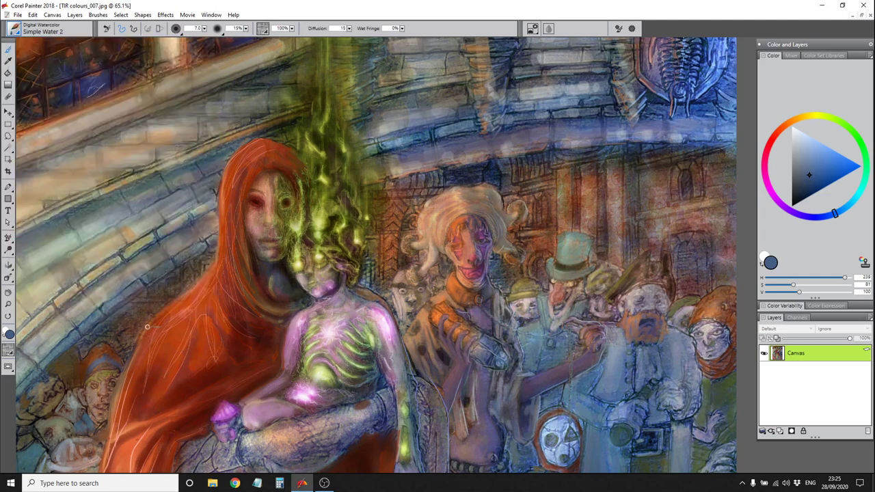
key("bracketright")
key("bracketright")
key("bracketright")
key("bracketright")
key("bracketright")
key("bracketright")
key("bracketright")
key("bracketright")
key("bracketright")
key("bracketright")
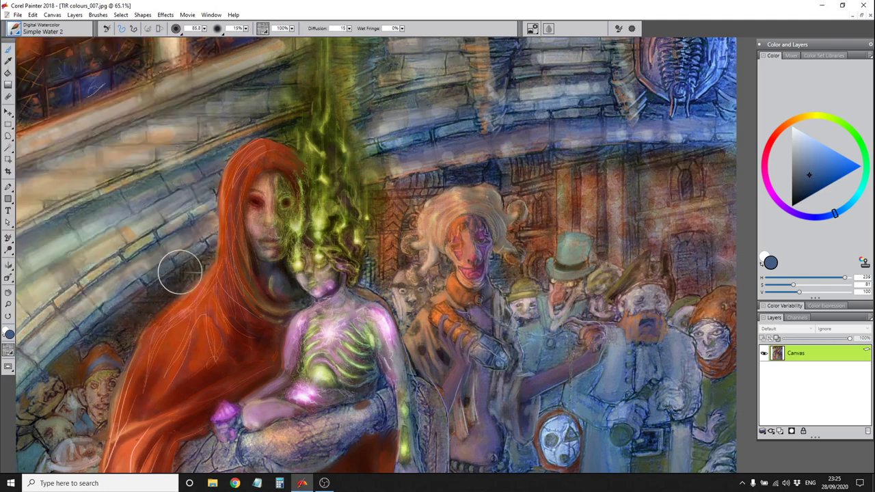
Darken the building around the blond figure's hair with slate blue Simple Water 2, reducing the brush to 52.2 and 34.7
key("bracketleft")
key("bracketleft")
key("bracketleft")
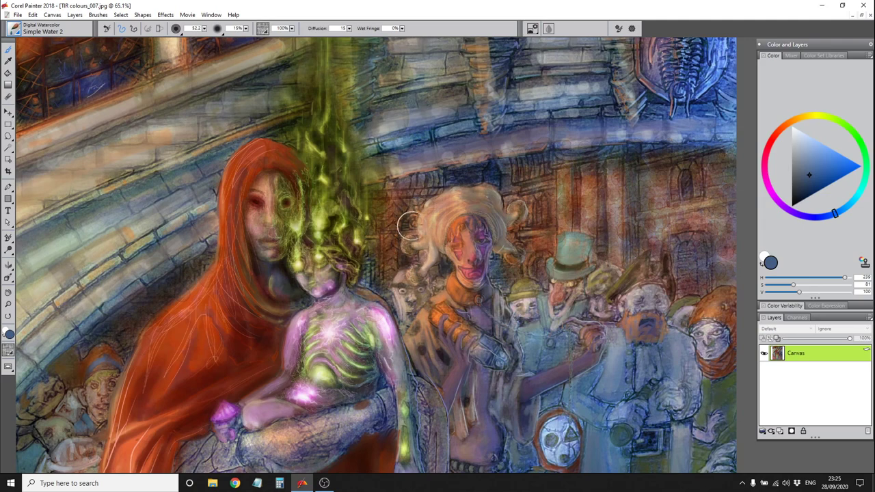
key("bracketleft")
key("bracketleft")
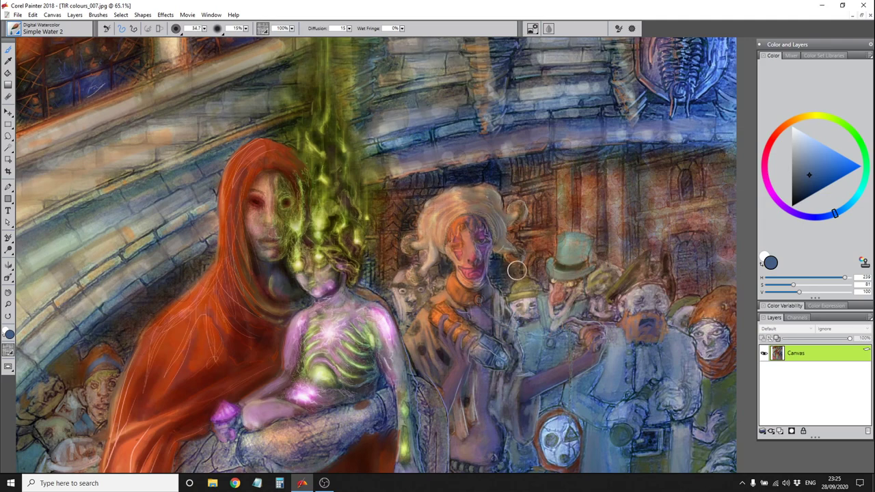
Deepen the building facade above the top-hatted figure and crowd with slate blue Simple Water 2 at sizes 66.3, 47.6 and 30.2
key("bracketright")
key("bracketright")
key("bracketright")
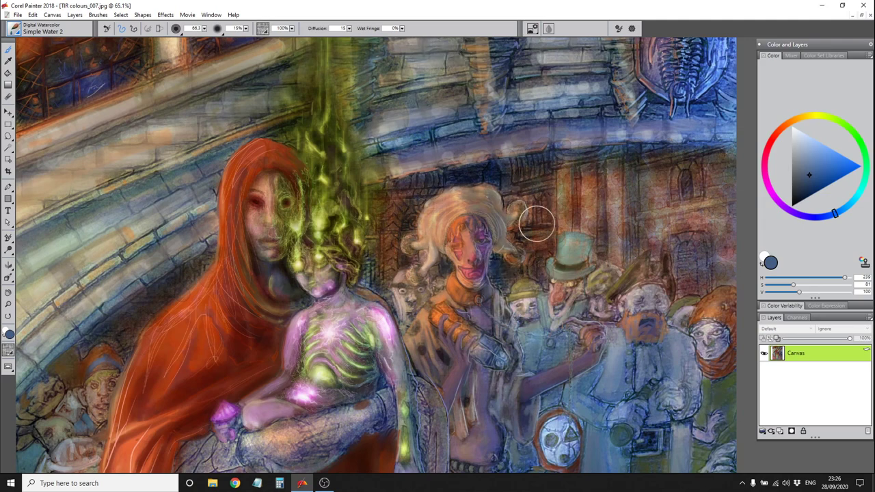
key("bracketleft")
key("bracketleft")
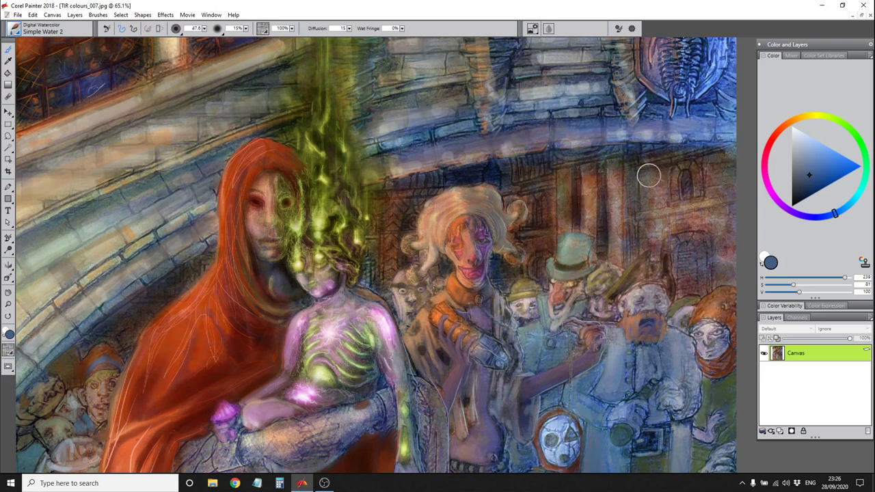
key("bracketleft")
key("bracketleft")
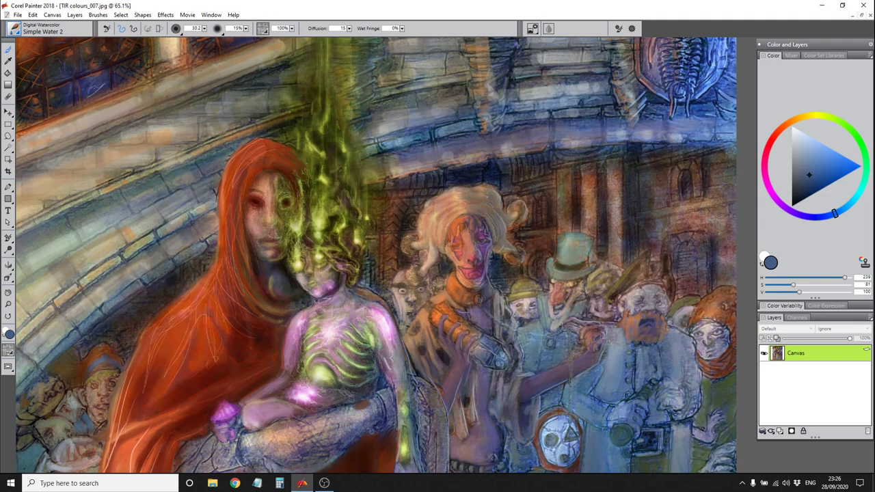
Dry the digital watercolour and shade the building above the blond figure and crowd with slate blue Simple Water 2 at sizes 100.2 and 17.2
key("ctrl+shift+l")
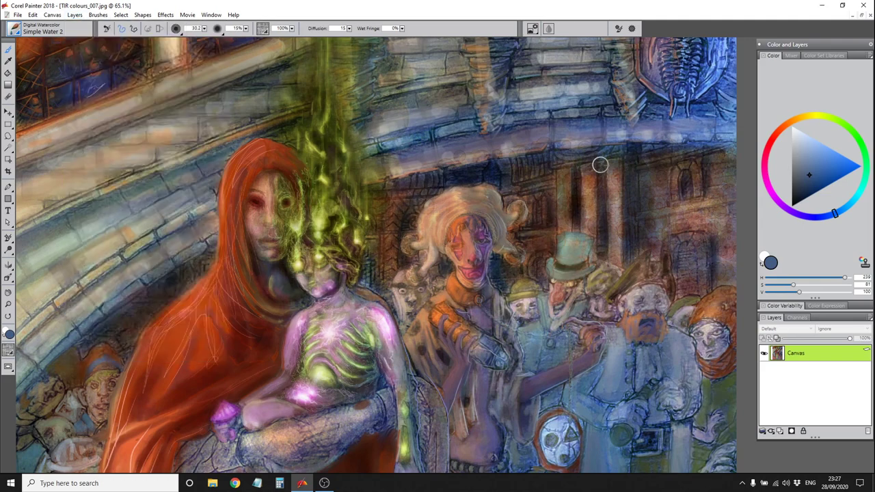
key("bracketright")
key("bracketright")
key("bracketright")
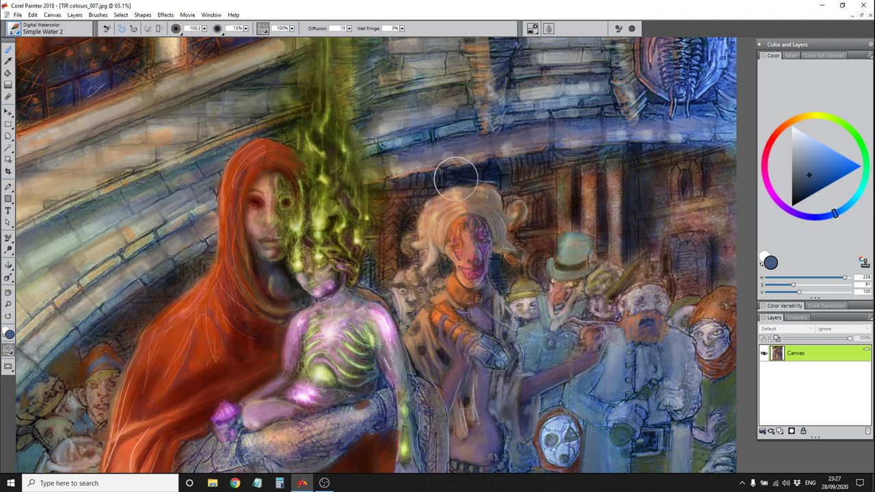
key("bracketleft")
key("bracketleft")
key("bracketleft")
key("bracketleft")
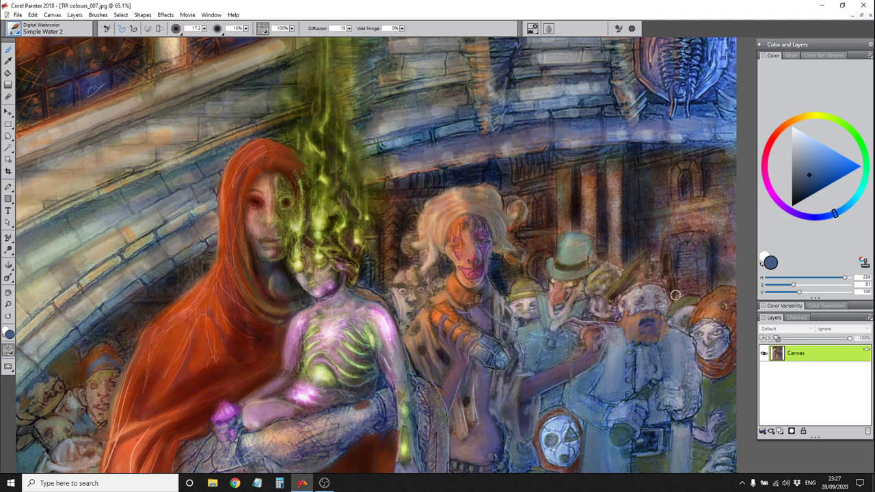
Darken the gaps beside the blond figure's neck and above the hair with slate blue Simple Water 2, ending at size 28.0
key("bracketright")
key("bracketright")
key("bracketright")
key("bracketright")
key("bracketright")
key("bracketright")
key("bracketright")
key("bracketright")
key("bracketleft")
key("bracketleft")
key("bracketleft")
key("bracketleft")
key("bracketleft")
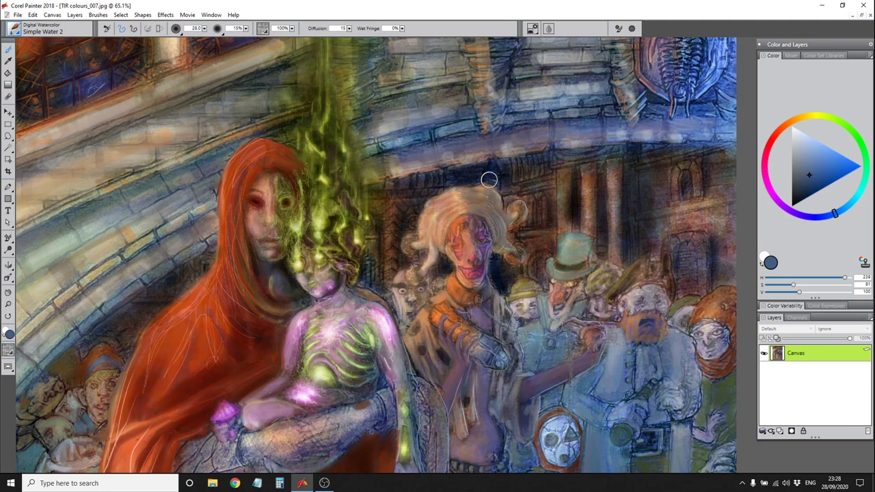
Paint the masonry between the green flames and the blond figure with Tapered Oils at size 12.4 in sampled brown (H 103, S 94, V 84)
left_click(74, 14)
left_click(312, 187)
left_click(13, 28)
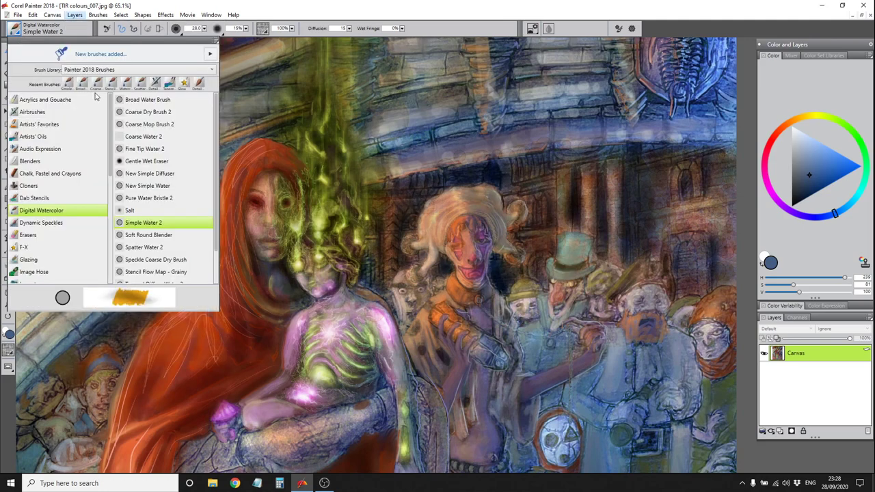
left_click(172, 83)
left_click(352, 16)
left_click(41, 26)
left_click(33, 136)
left_click(150, 272)
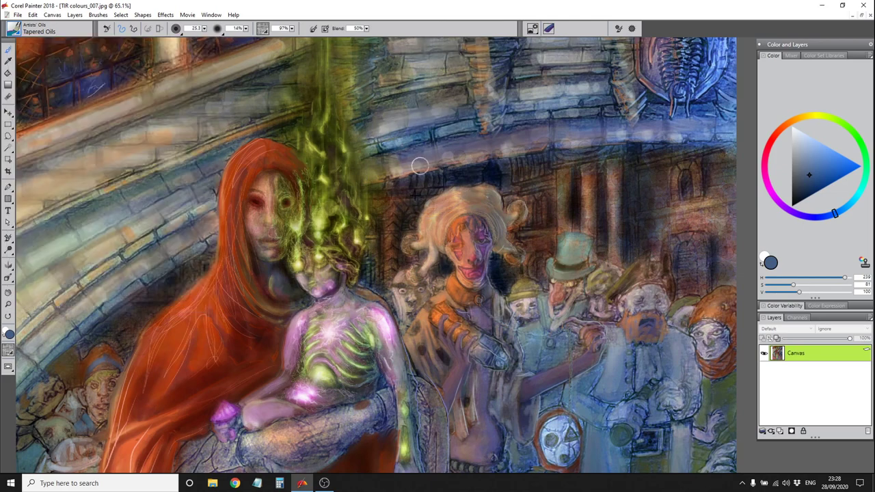
left_click(420, 166, "alt")
left_click(390, 265, "alt")
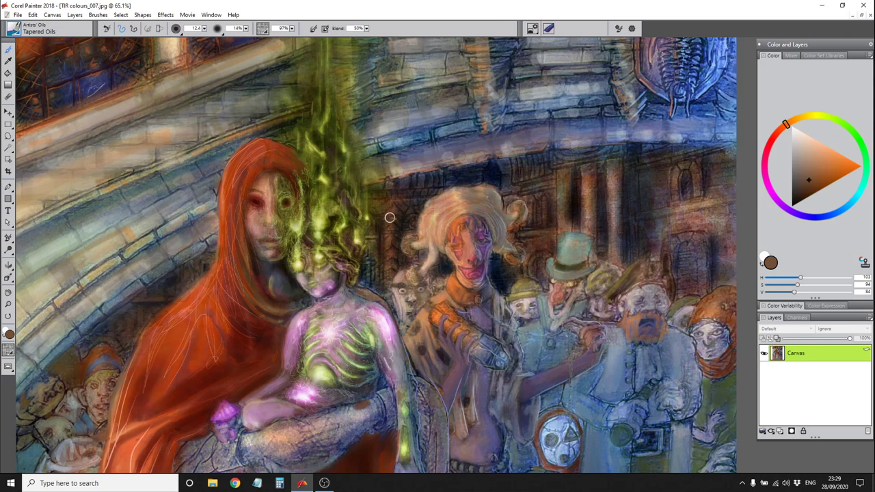
Pick out the background columns and windows with Tapered Oils in sampled ochre (H 113, S 132, V 87) and tan (H 106, S 66, V 155)
left_click(387, 276, "alt")
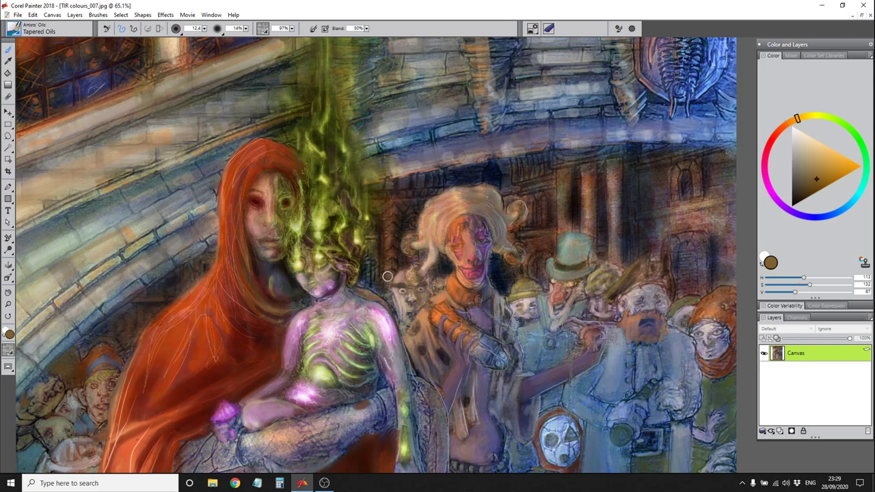
left_click(389, 233, "alt")
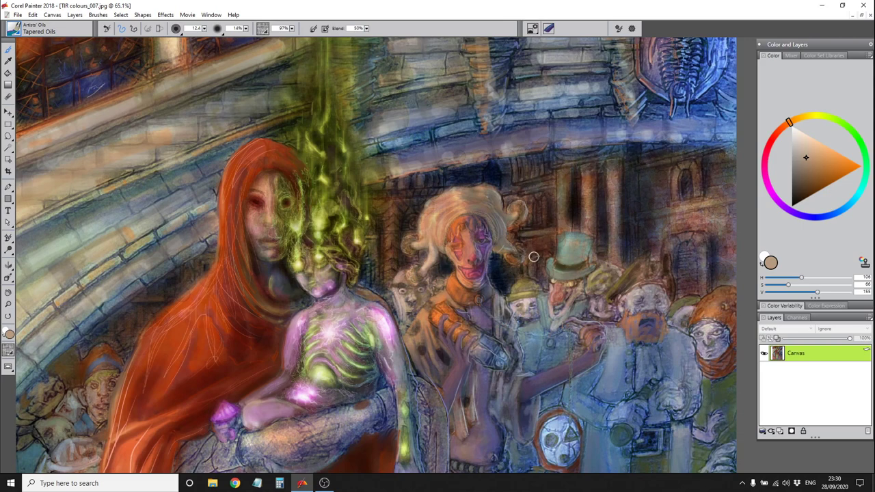
left_click(676, 210, "alt")
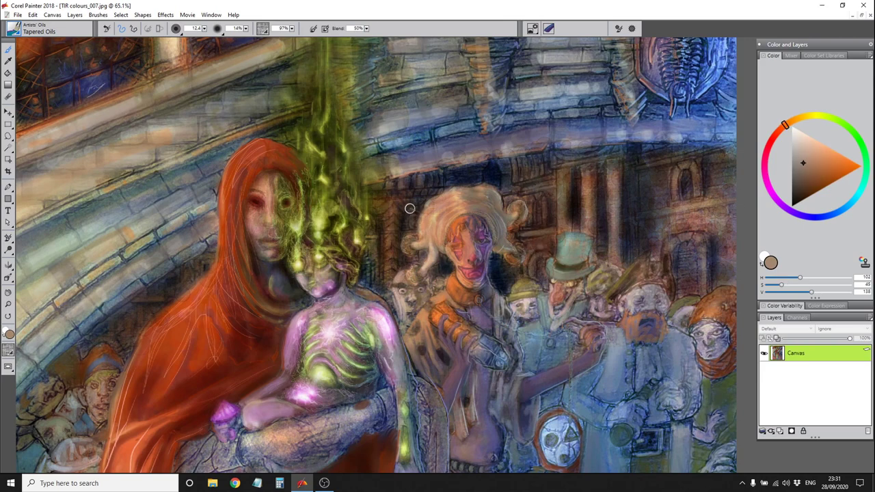
Detail the building around the blond figure with Detail Oils Brush at size 4.2 in tan, purple, plum and brown (H 102, S 87, V 87)
left_click(13, 28)
left_click(59, 111)
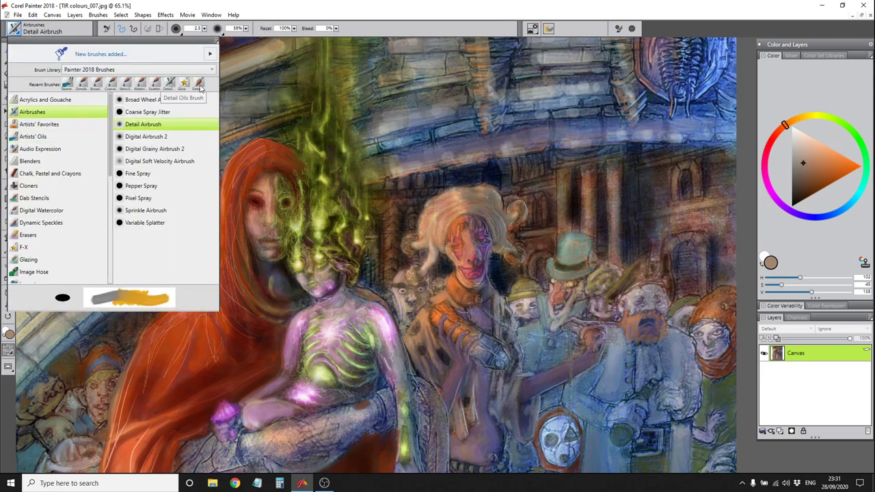
left_click(171, 82)
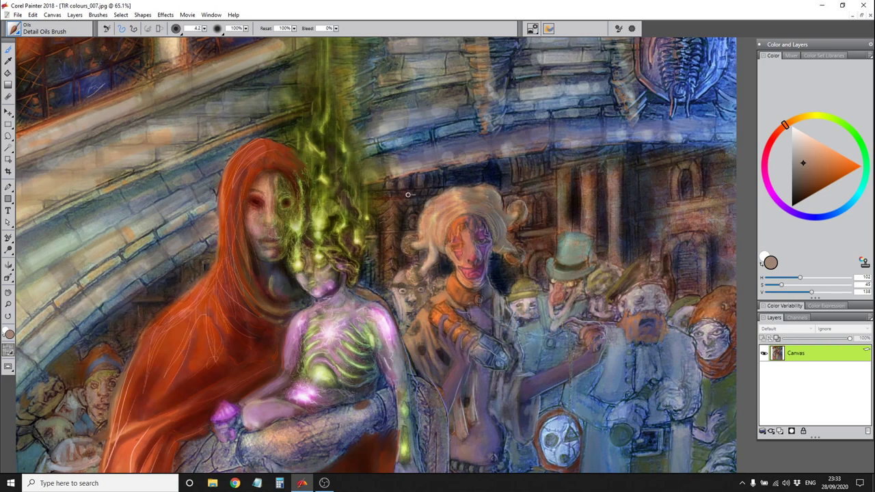
left_click(450, 188, "alt")
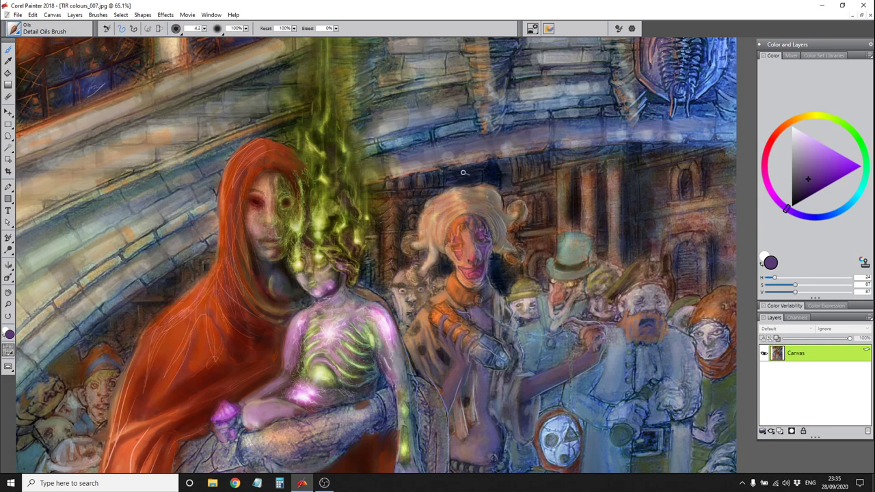
left_click_drag(783, 199, 765, 173)
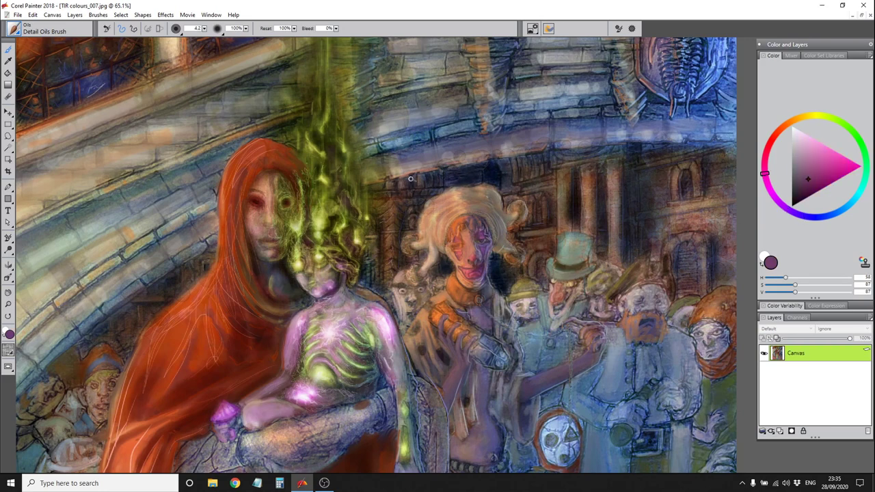
left_click_drag(761, 136, 785, 124)
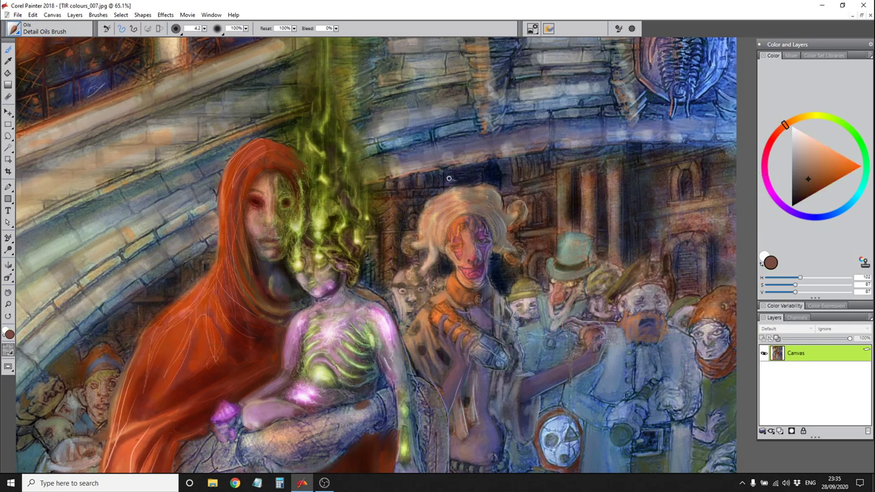
Brighten the sky corner above the balustrade with the F-X Glow brush at size 110.4, using dark blue and dark orange (H 109, S 96, V 26)
left_click_drag(472, 164, 712, 315)
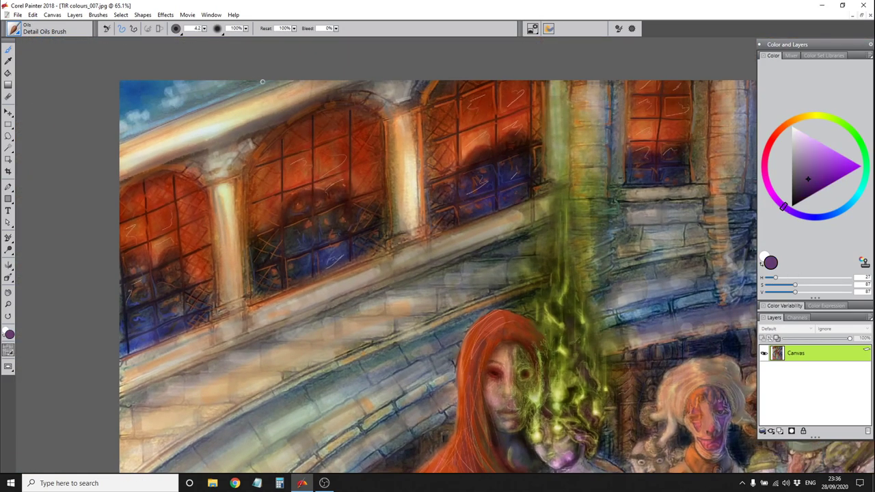
left_click(14, 29)
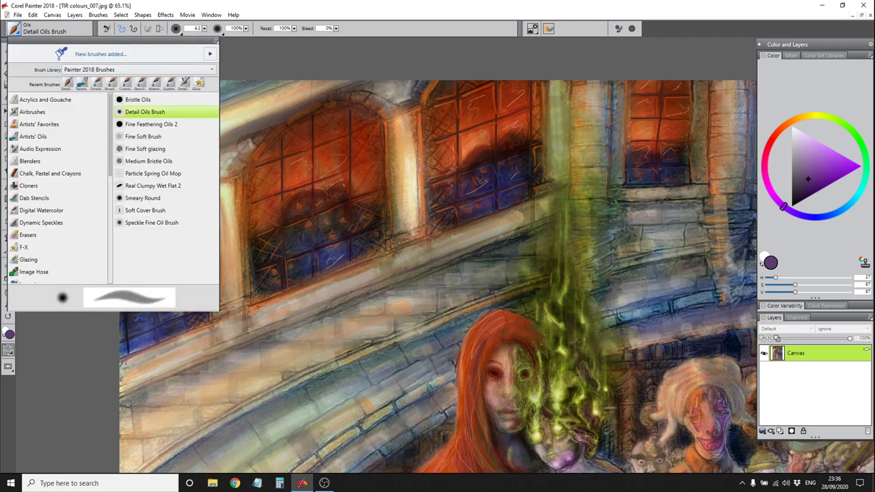
left_click(143, 147)
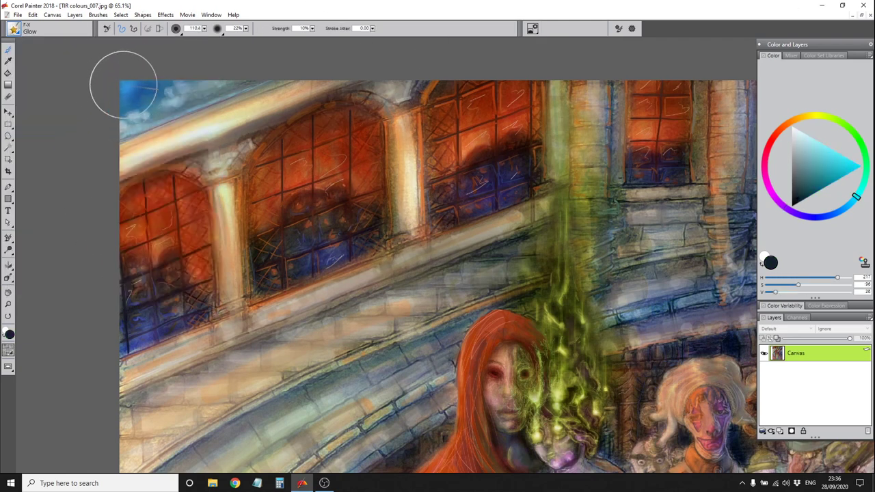
left_click(794, 121)
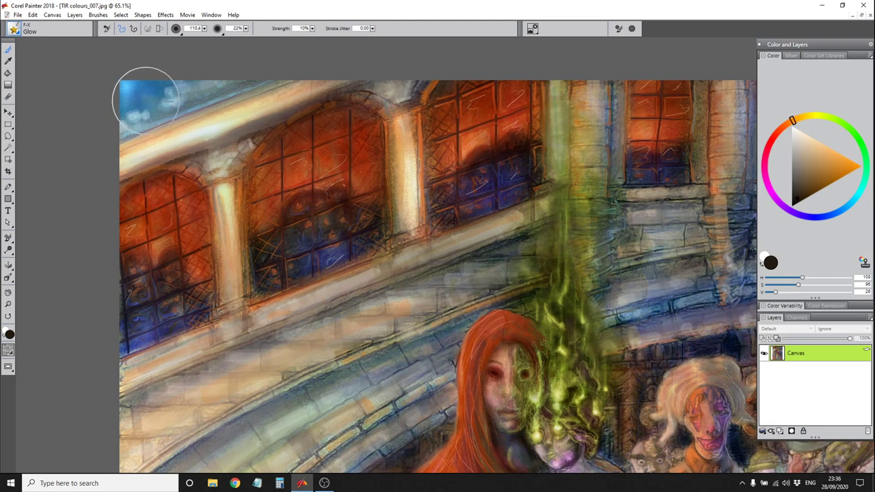
Add violet Glow (H 32, S 96, V 26) to the sky and clouds, using brush sizes 12.0 and 37.2
key("bracketleft")
key("bracketleft")
key("bracketleft")
key("bracketleft")
key("bracketleft")
left_click(780, 206)
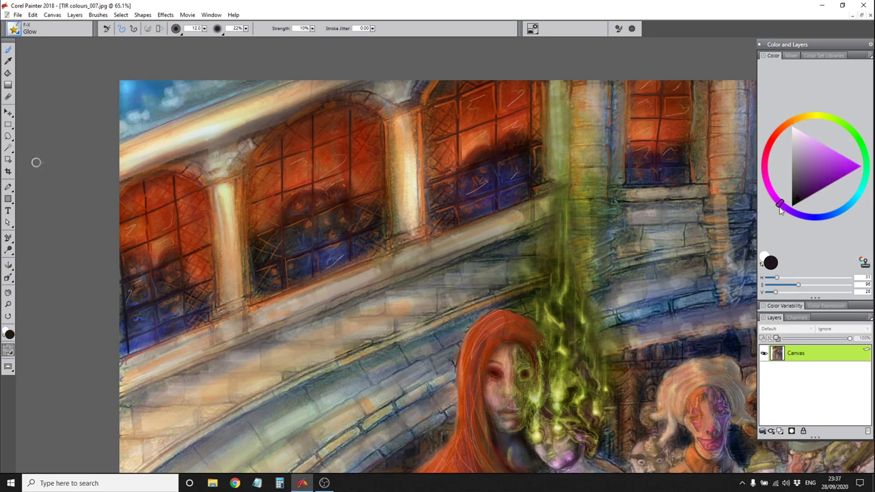
key("bracketright")
key("bracketright")
key("bracketright")
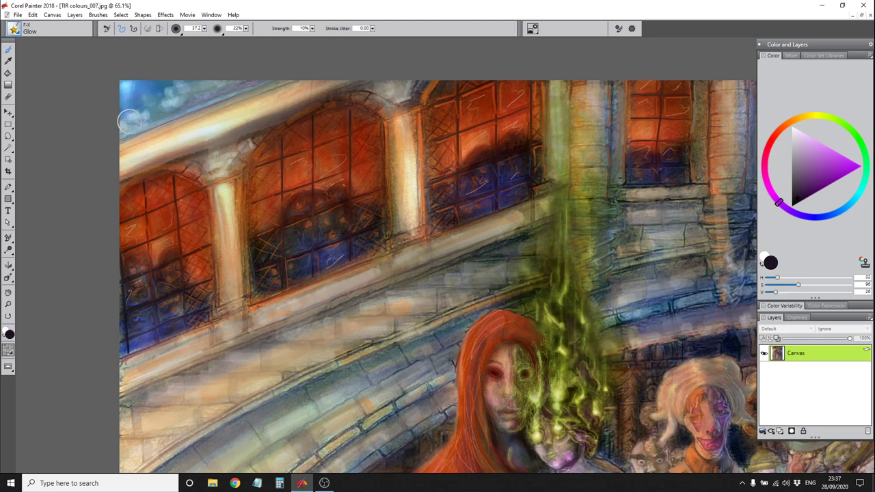
Tint the sky corner with Simple Water 2 at size 40.1 in violet (H 11, S 166, V 159) and ochre (H 115, S 166, V 159)
left_click(14, 28)
left_click(41, 210)
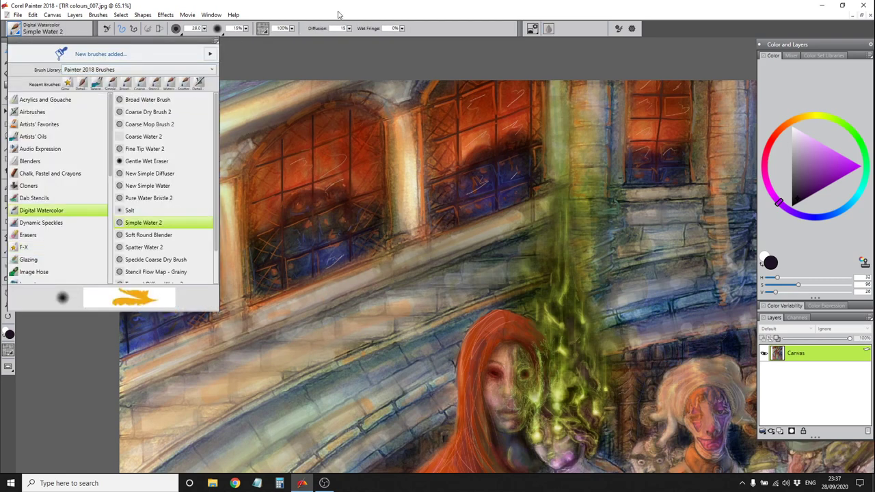
left_click(799, 215)
mouse_move(156, 110)
left_mouse_down()
mouse_move(120, 137)
mouse_move(152, 114)
left_mouse_up()
left_click(826, 157)
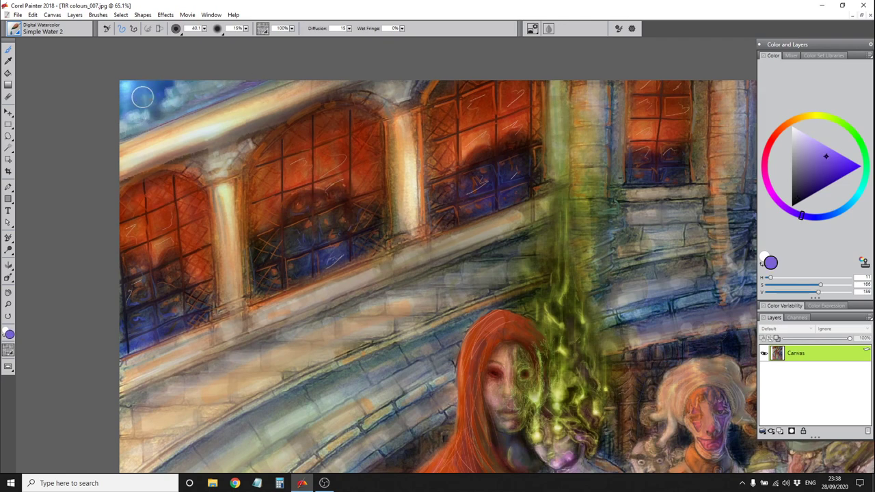
left_click(800, 117)
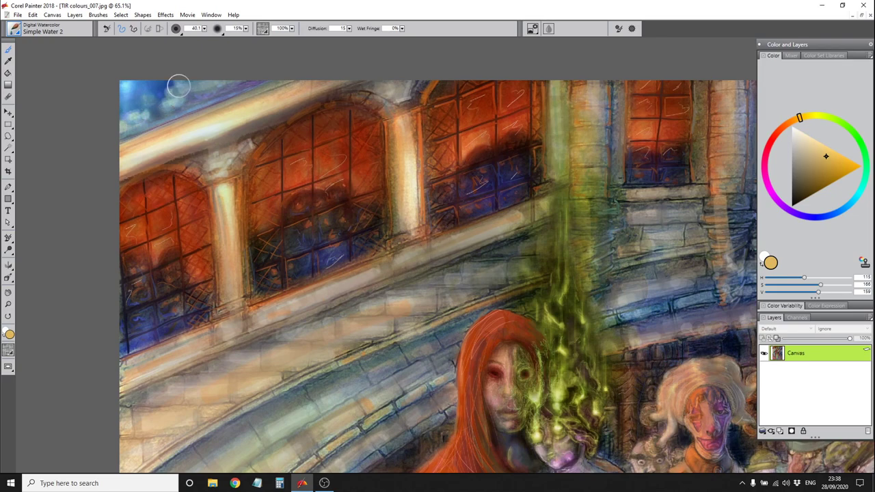
Warm the building behind the crowd with the Glow brush in dark magenta (H 53, S 48, V 22), enlarging it to 51.1 and 106.1
mouse_move(616, 424)
left_mouse_down()
mouse_move(184, 211)
mouse_move(389, 269)
left_mouse_up()
left_click(13, 28)
left_click(81, 83)
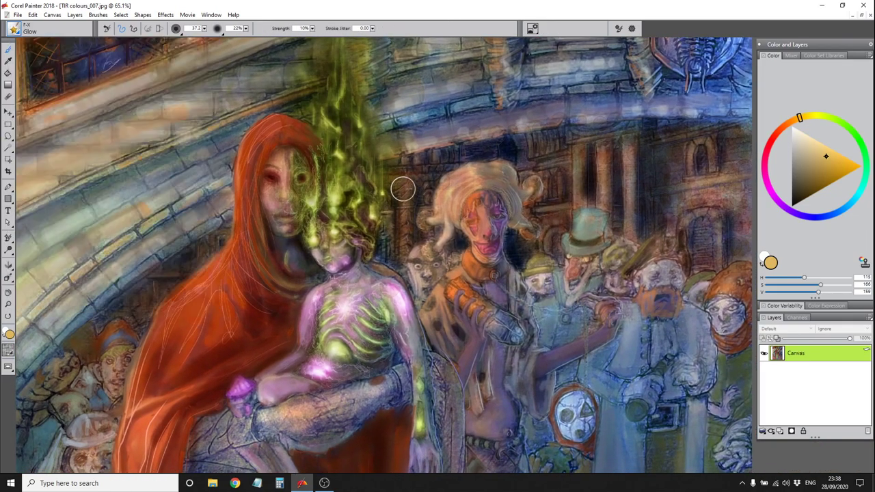
key("bracketright")
key("bracketright")
key("bracketright")
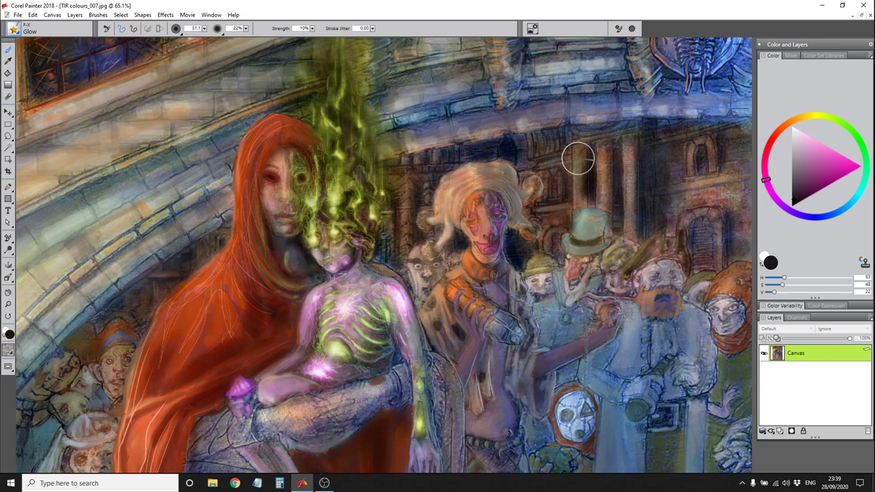
key("bracketright")
key("bracketright")
key("bracketright")
key("bracketright")
key("bracketright")
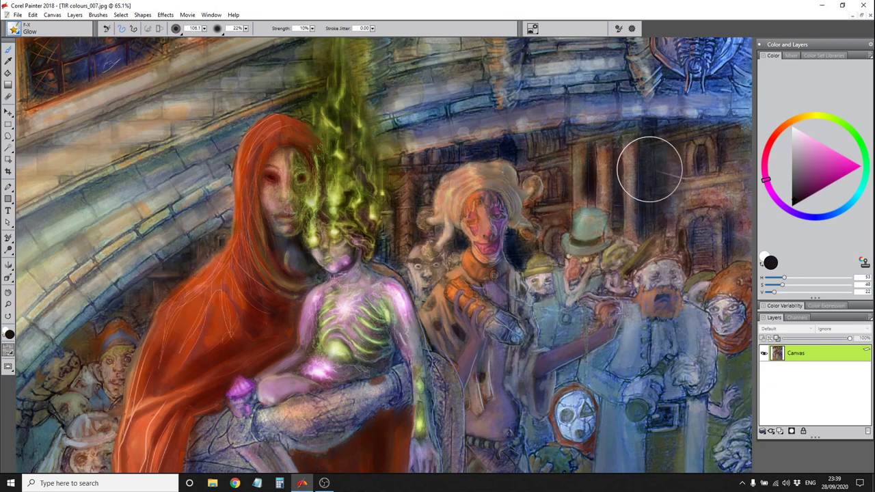
Wash the building and doorway behind the crowd with Simple Water 2 in violet (H 21, S 126, V 125) at size 50.7
left_click(52, 14)
left_click(15, 28)
left_click(787, 210)
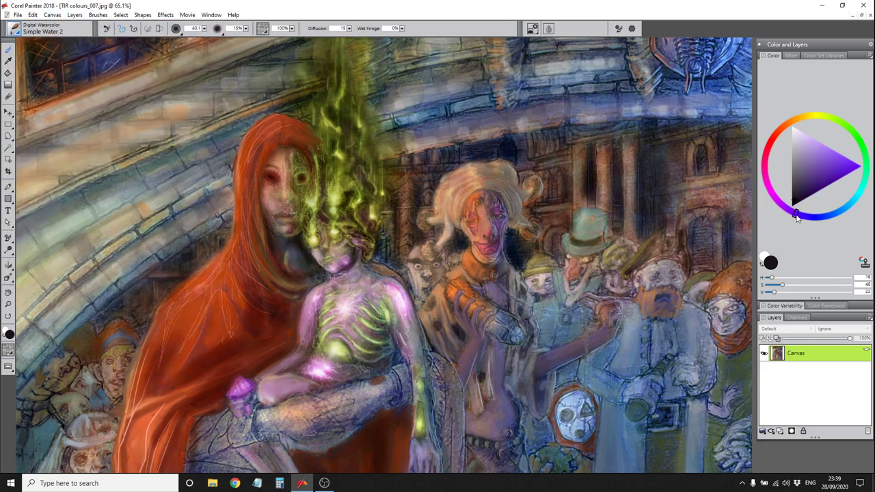
left_click(827, 167)
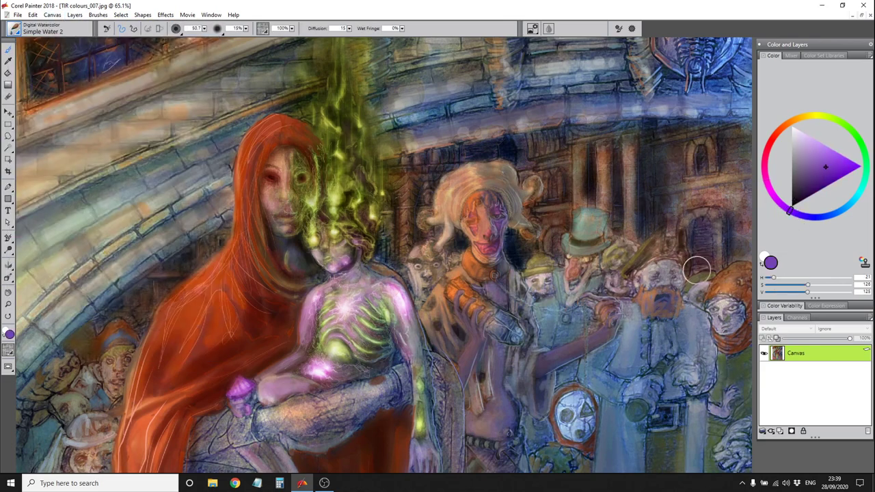
Dry the digital watercolour and tint the building around the top-hatted figure in ochre (H 112, S 126, V 125) at size 32.4
left_click(75, 15)
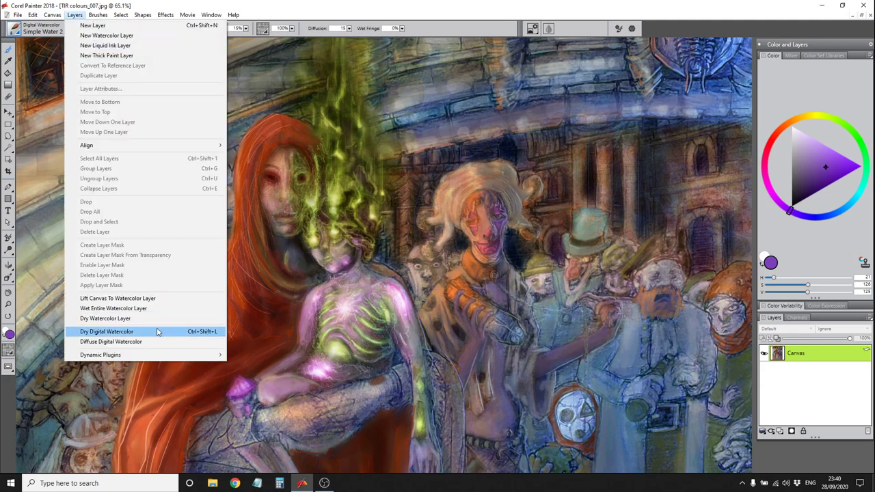
left_click(146, 332)
left_click(796, 121)
key("bracketleft")
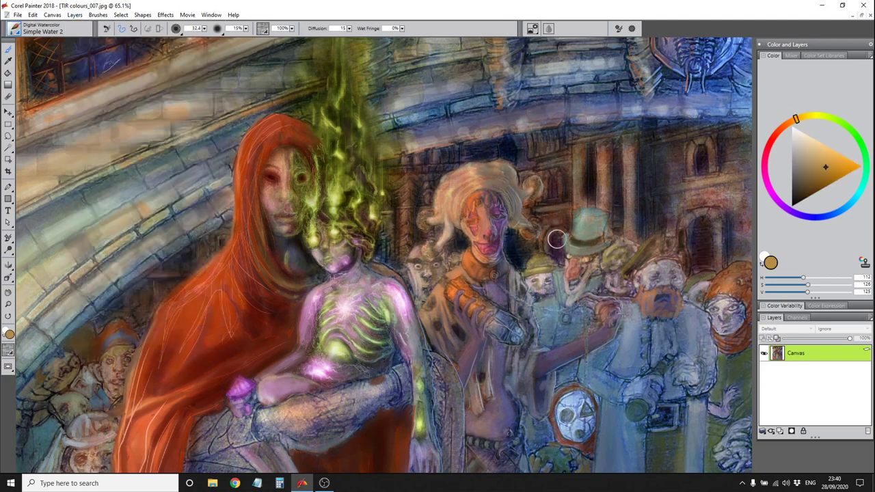
Place a small ochre light above the crowd behind the hooded mother's back with the F-X Glow brush at size 6.9
left_click(41, 28)
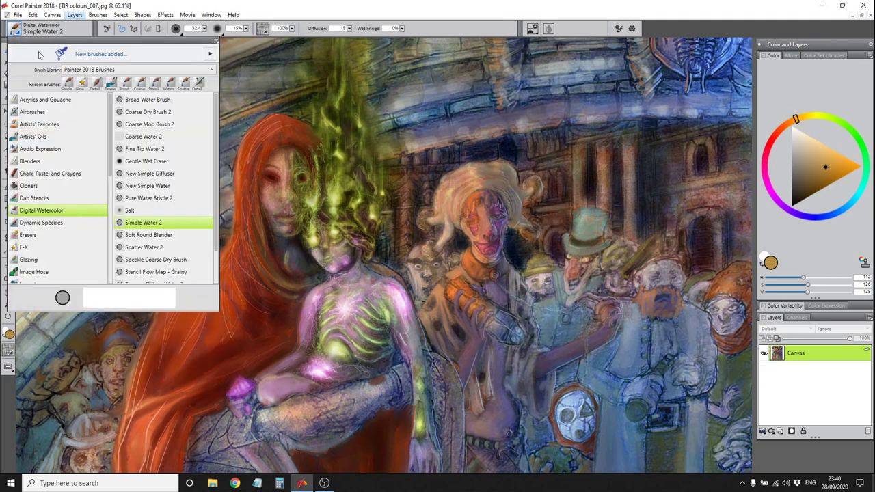
left_click(41, 275)
left_click(150, 116)
key("bracketleft")
key("bracketleft")
key("bracketleft")
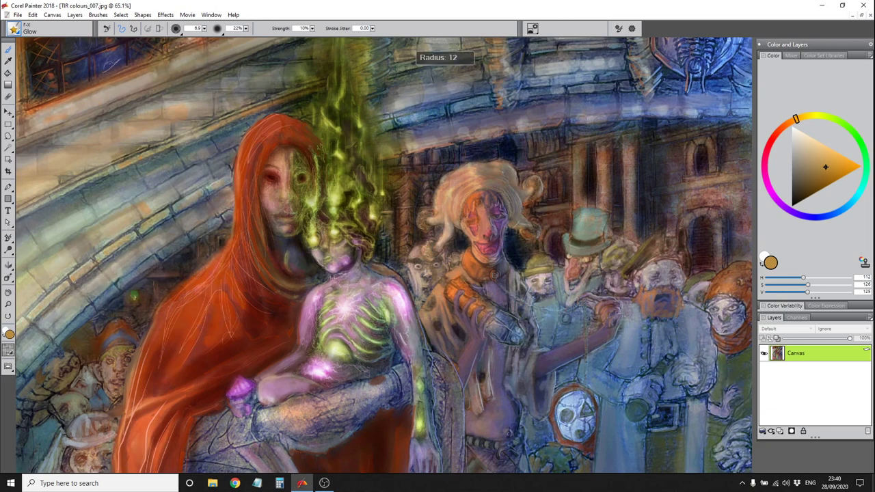
Glow the shadows beside the hood in dark red (H 92, S 86, V 22) and beside the child in dark blue (H 244, S 86, V 22)
left_click(219, 283, "alt")
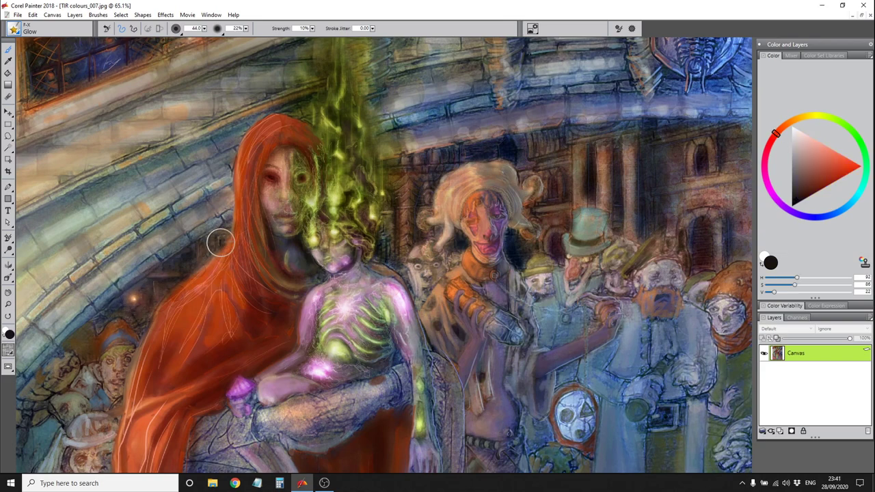
key("bracketleft")
key("bracketleft")
key("bracketleft")
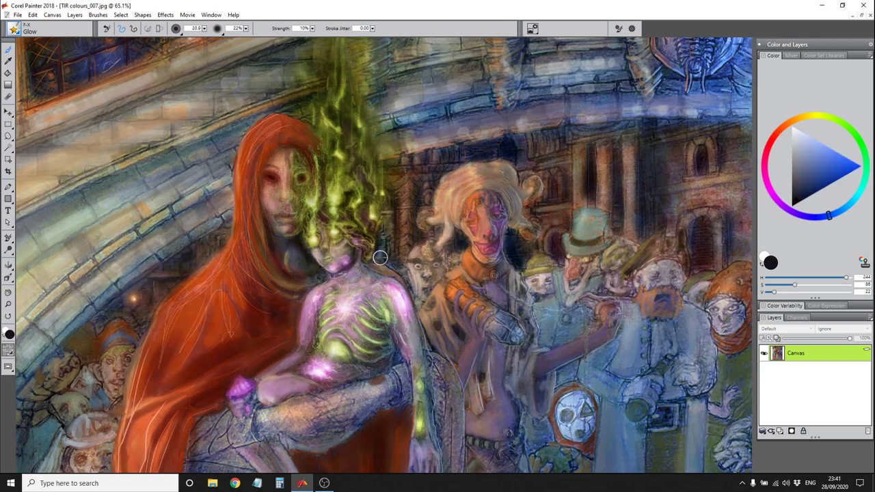
Glow the doorway and windows of the building behind the crowd in dark orange (H 108, S 86, V 22) at sizes 36.9, 9.2 and 29.5
left_click(380, 257, "alt")
key("bracketright")
key("bracketright")
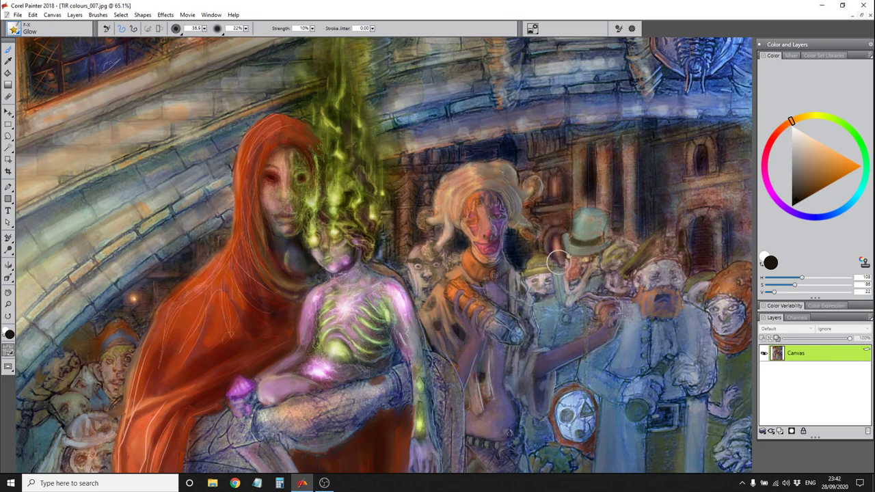
key("bracketleft")
key("bracketleft")
key("bracketleft")
key("bracketleft")
key("bracketleft")
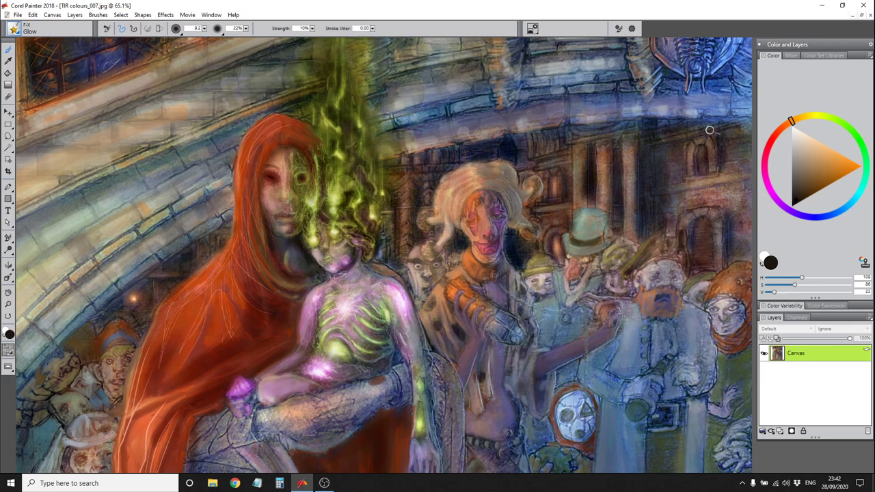
key("bracketright")
key("bracketright")
key("bracketright")
key("bracketright")
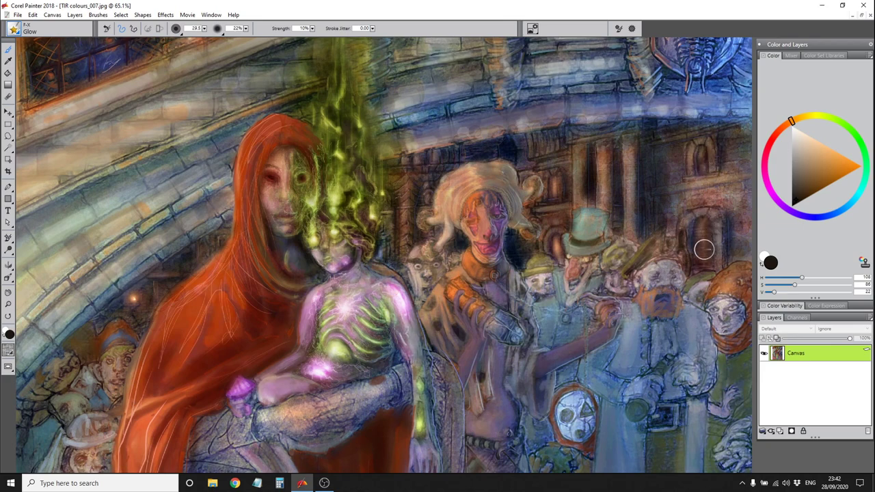
Broaden the dark orange glow around the doorway with the Glow brush enlarged to size 77.1
key("bracketright")
key("bracketright")
key("bracketright")
key("bracketright")
key("bracketright")
key("bracketright")
key("bracketright")
key("bracketright")
key("bracketright")
key("bracketright")
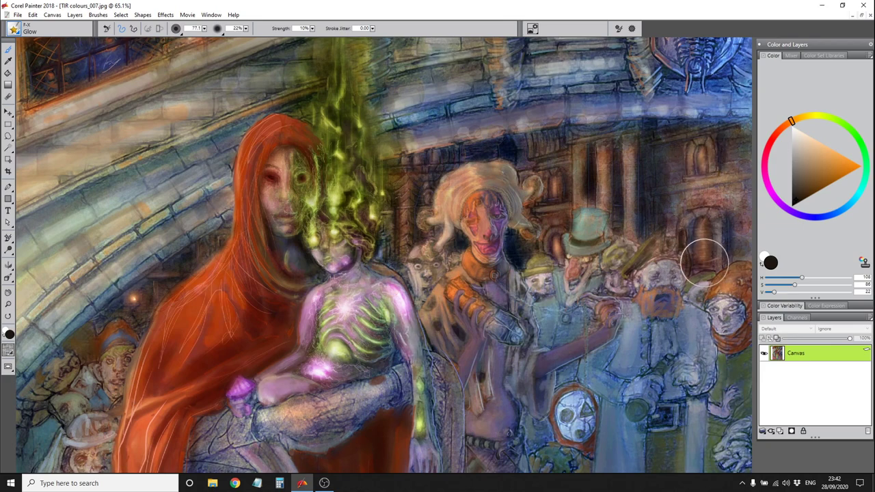
Wash the doorway with Simple Water 2 in dark blue (H 242, S 86, V 22) and return to the F-X Glow brush
left_click(14, 28)
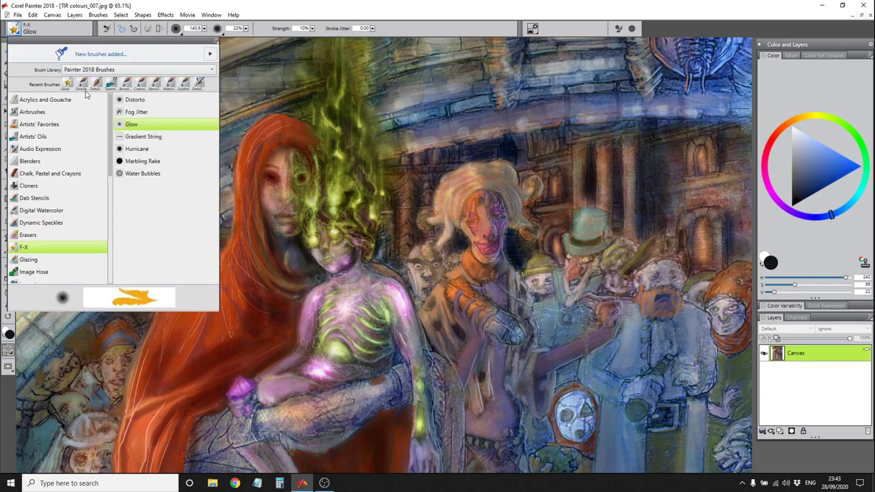
left_click(192, 153)
left_click_drag(702, 218, 704, 263)
left_click(14, 28)
left_click(42, 246)
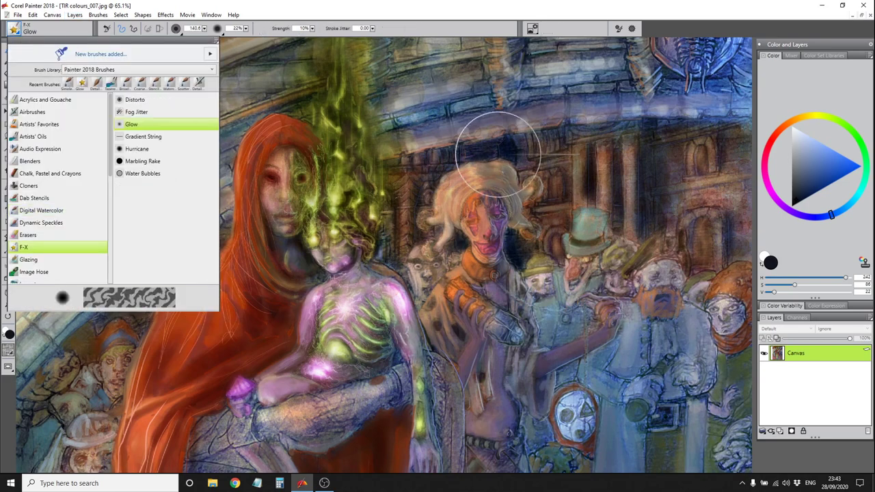
left_click(147, 131)
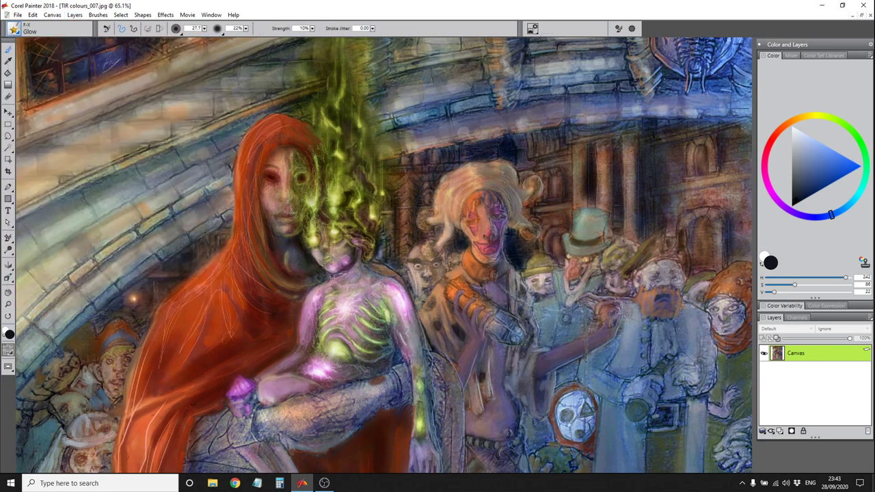
Mix a brown (H 106, S 72, V 80) and wash the doorway with Simple Water 2 at size 32.4
left_click(795, 119)
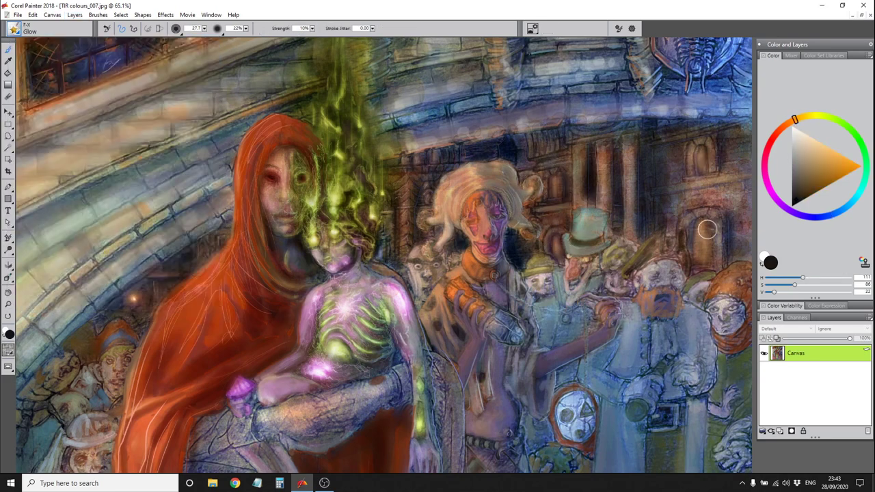
left_click(810, 191)
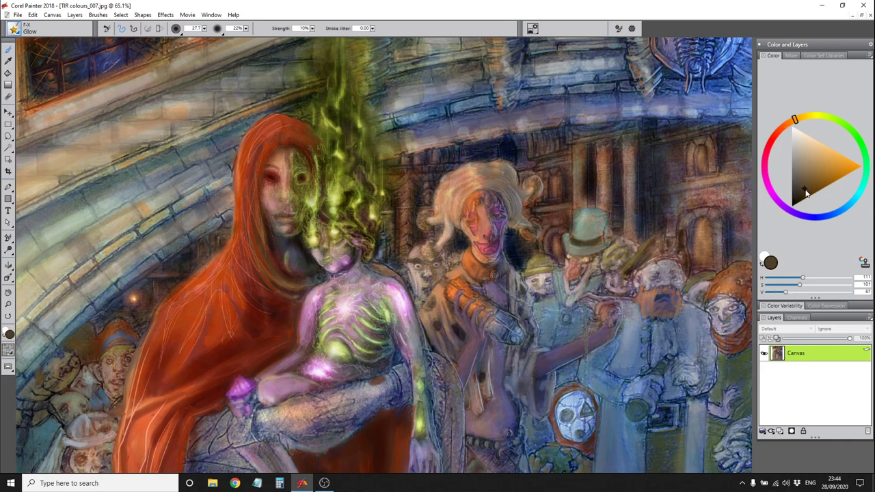
left_click(789, 122)
left_click(14, 28)
left_click(27, 51)
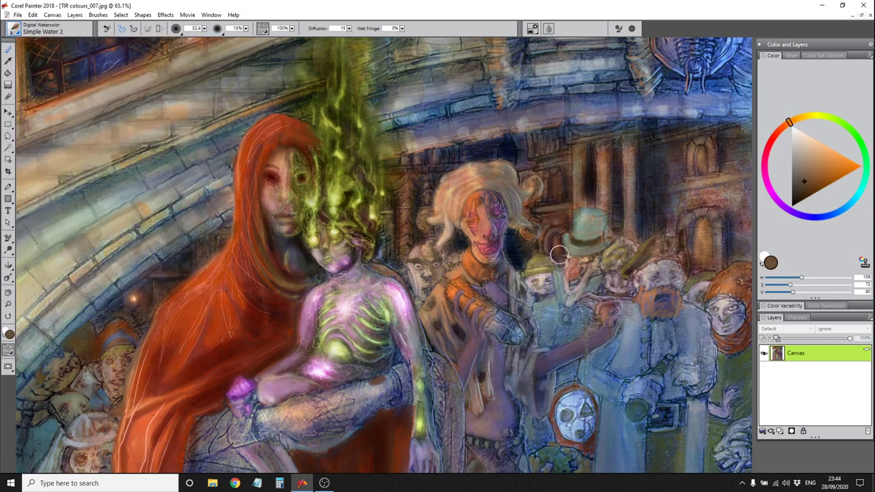
left_click_drag(699, 212, 703, 259)
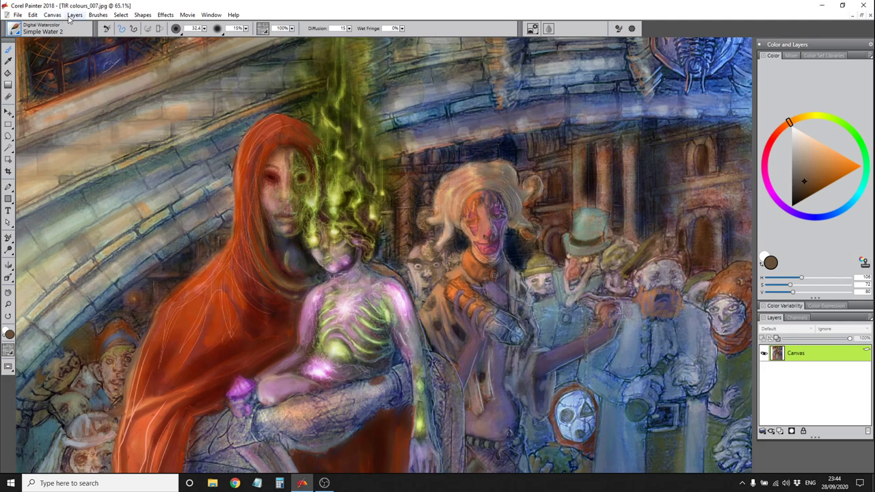
Light up the doorway and the window above it with the F-X Glow brush in dark orange (H 106, S 72, V 26) at size 58.9
left_click(13, 28)
left_click(55, 248)
left_click(157, 171)
left_click(796, 201)
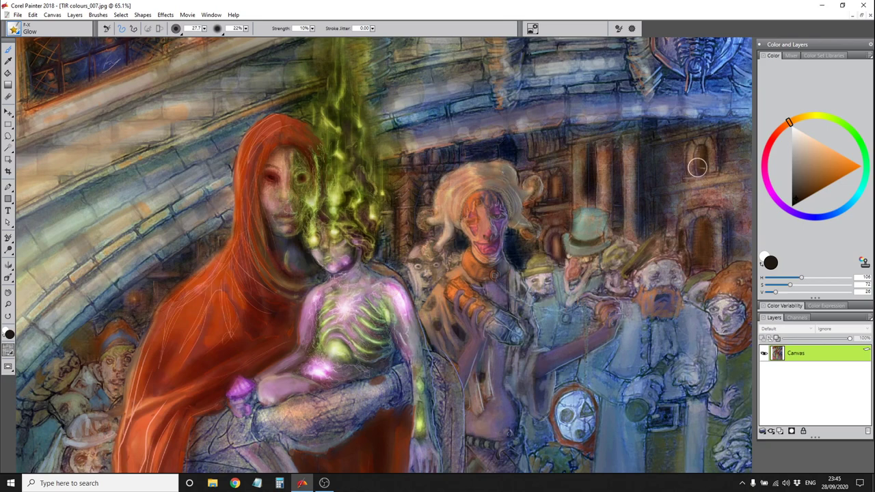
key("bracketright")
key("bracketright")
key("bracketright")
key("bracketright")
mouse_move(701, 258)
left_mouse_down()
mouse_move(701, 220)
mouse_move(700, 247)
left_mouse_up()
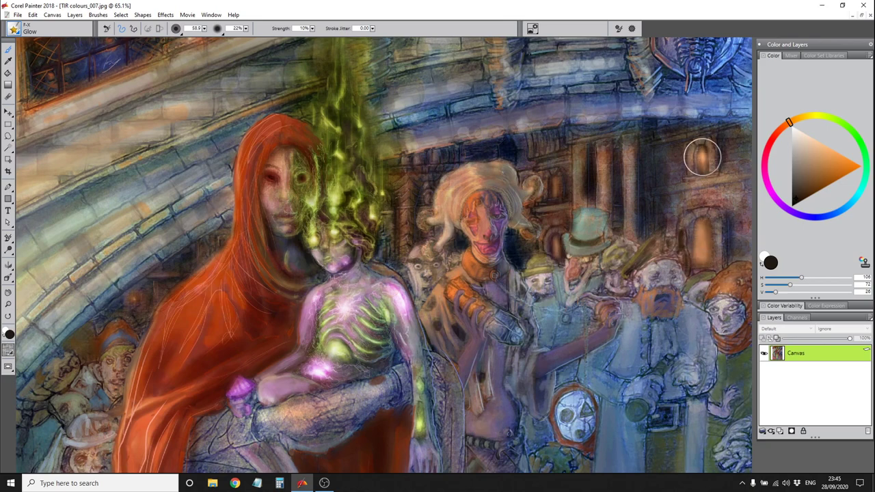
Wash the doorway and windows with Simple Water 2 in red-orange (H 97, S 108, V 145) at size 32.4
left_click(52, 14)
left_click(14, 28)
left_click(803, 147)
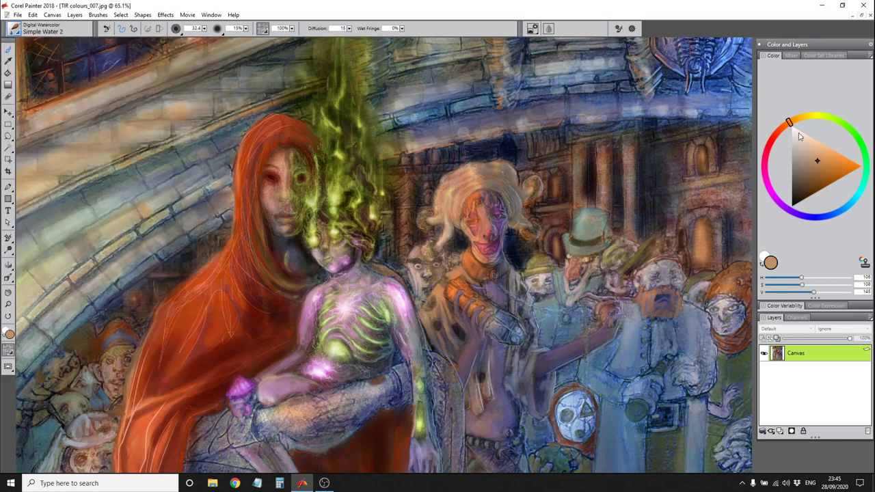
left_click(553, 194, "alt")
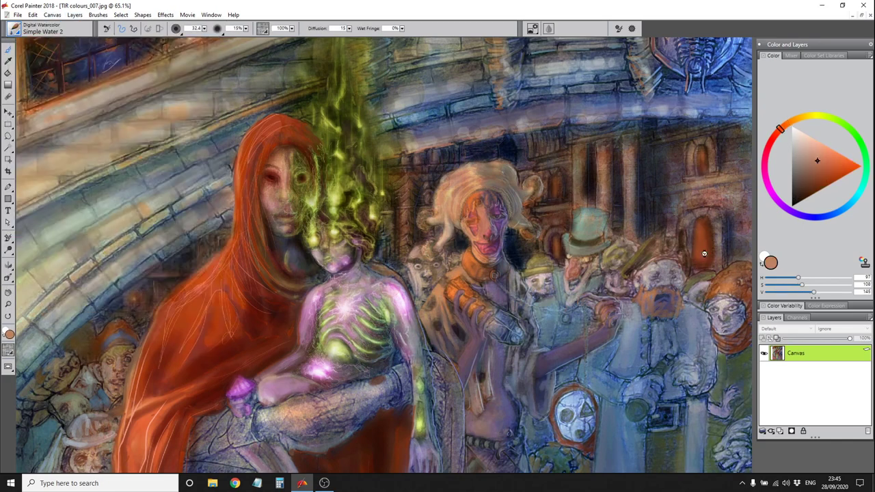
Add glowing lights to the doorway and three windows with F-X Glow in dark red (H 97, S 108, V 22) at size 29.1
key("ctrl+b")
key("ctrl+b")
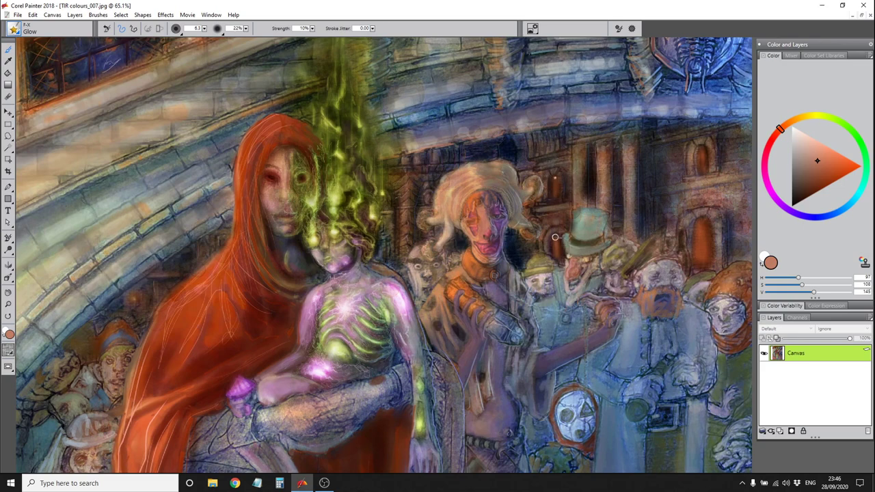
left_click(799, 201)
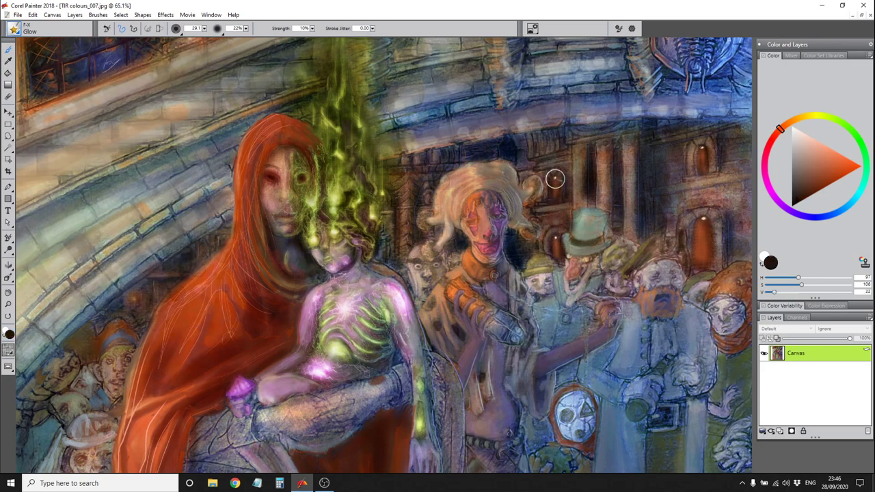
left_click(555, 181)
left_click(556, 239)
left_click(700, 151)
left_click(704, 219)
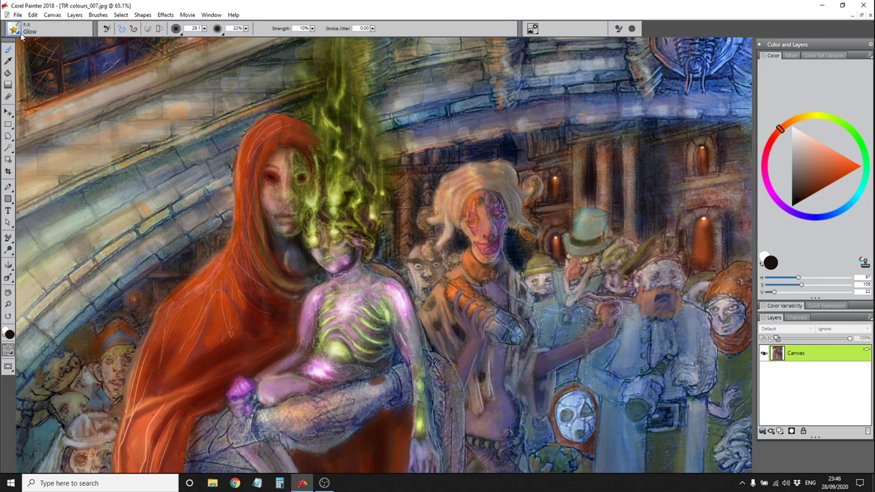
Tint the doorway and windows with Simple Water 2 in brown (H 106, S 108, V 94) and dry the digital watercolour
left_click(17, 28)
left_click(41, 75)
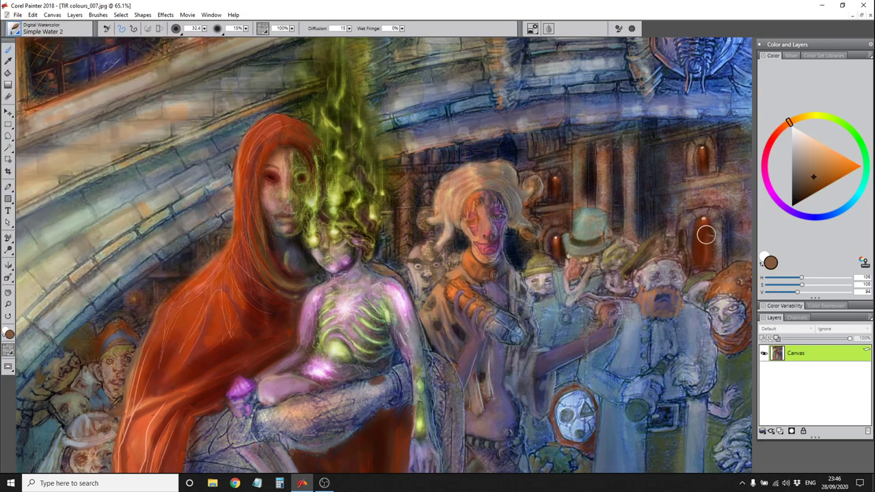
left_click(74, 14)
Glow the upper parts of the windows and doorway in dark amber (H 115, S 77, V 19) with F-X Glow at size 29.1
left_click(16, 29)
left_click(41, 270)
left_click(151, 164)
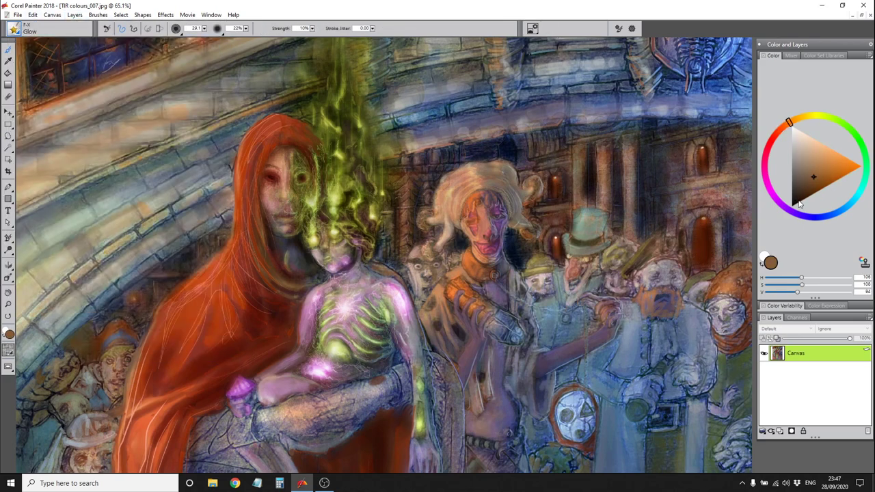
left_click(800, 204)
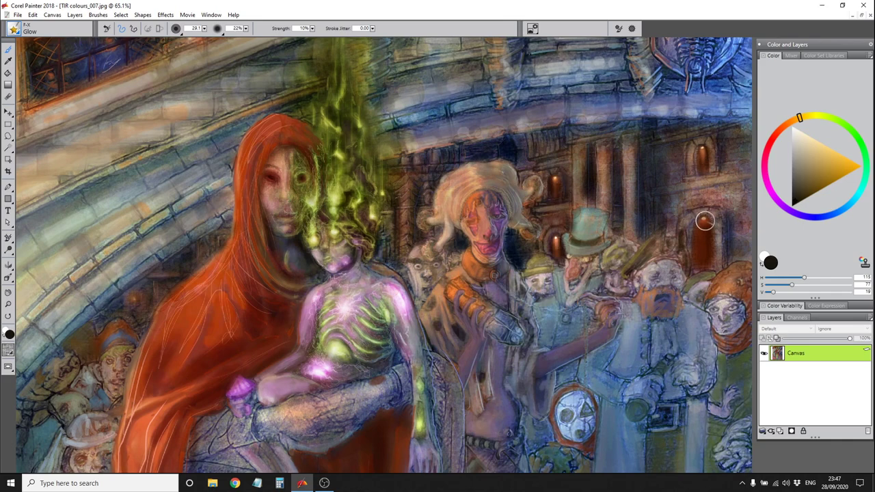
Switch to Simple Water 2 at size 32.4 and shift the colour to a very dark red (H 93, S 77, V 19)
left_click(17, 29)
left_click(41, 75)
left_click(776, 134)
Try washing the three windows and the doorway in very dark red, and undo the four strokes
left_click_drag(555, 177, 555, 192)
left_click_drag(556, 235, 555, 255)
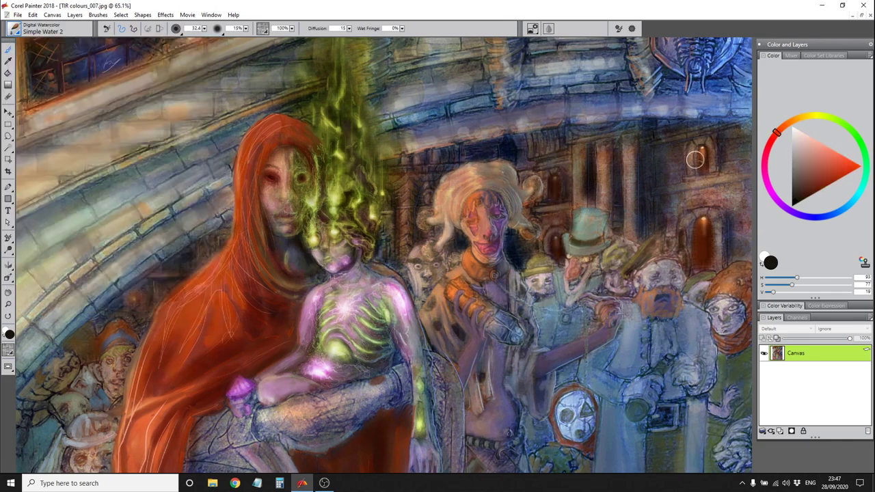
left_click_drag(701, 150, 702, 169)
left_click_drag(700, 260, 698, 226)
key("ctrl+z")
key("ctrl+z")
key("ctrl+z")
key("ctrl+z")
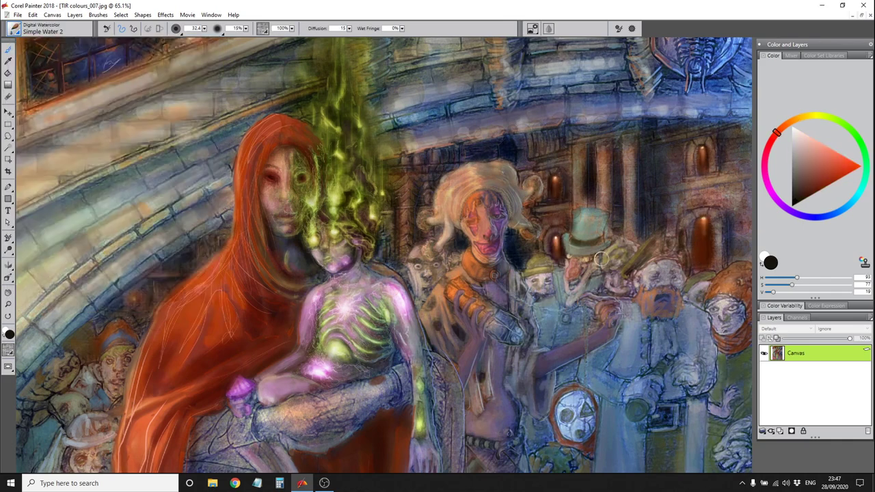
Wash the windows and doorway in dark red (H 93, S 123, V 74) and glow their tops with F-X Glow (H 93, S 55, V 19)
left_click(554, 179, "alt")
left_click_drag(701, 149, 701, 169)
left_click_drag(701, 264, 697, 238)
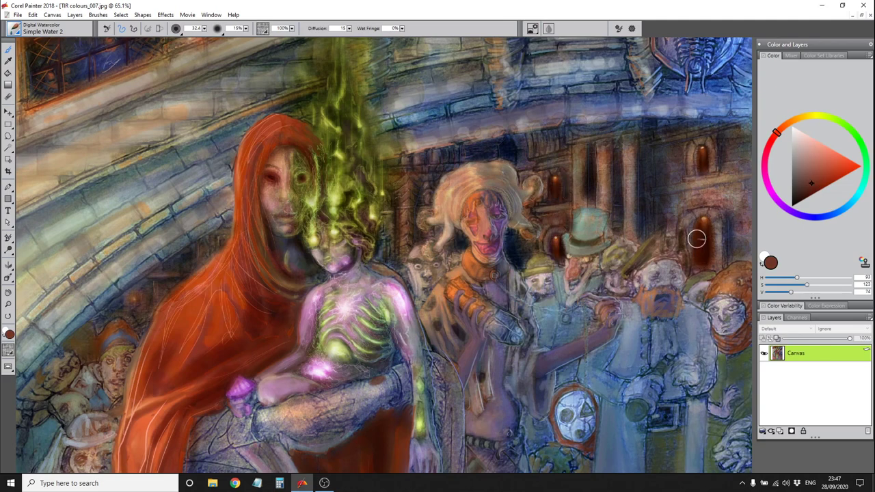
left_click(25, 36)
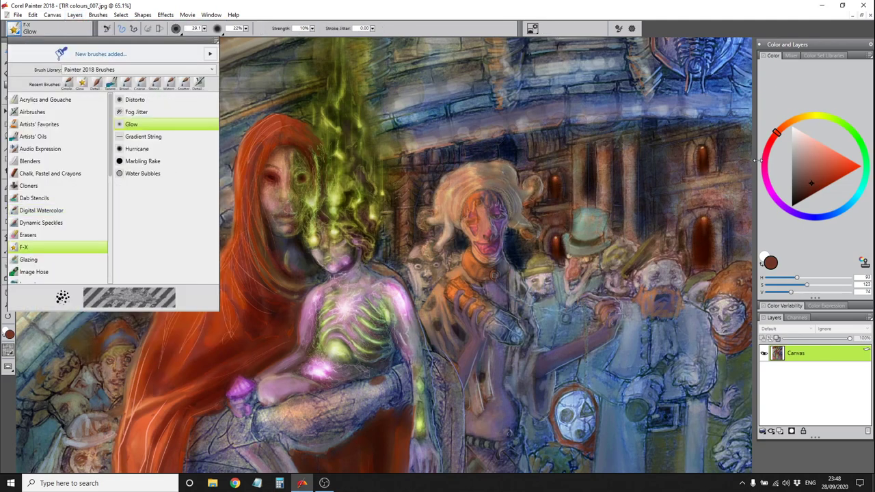
left_click(545, 180, "alt")
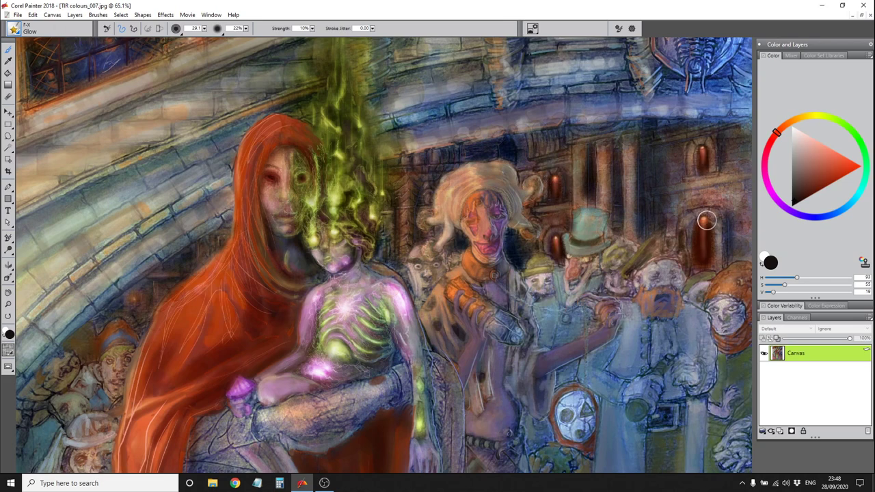
Darken the windows and doorway with Simple Water 2 in brown (H 110, S 114, V 54) and dry the digital watercolour
left_click(25, 36)
left_click(68, 52)
left_click(562, 184, "alt")
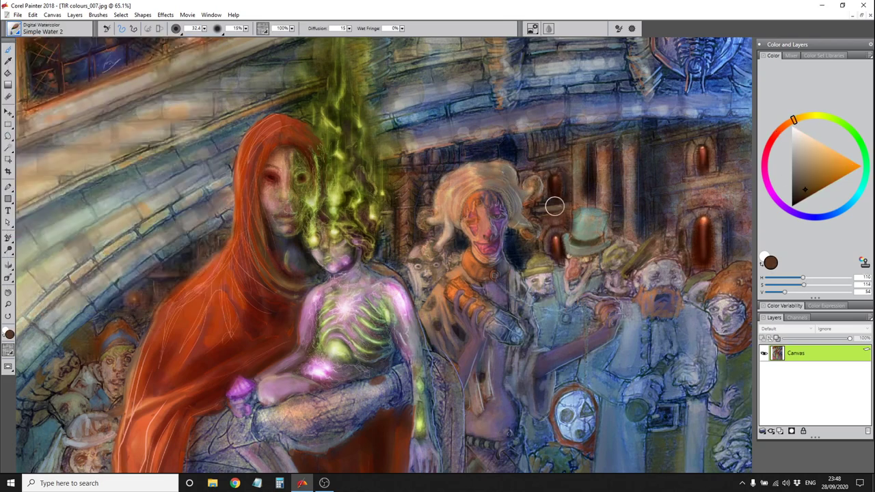
left_click(52, 15)
key("Escape")
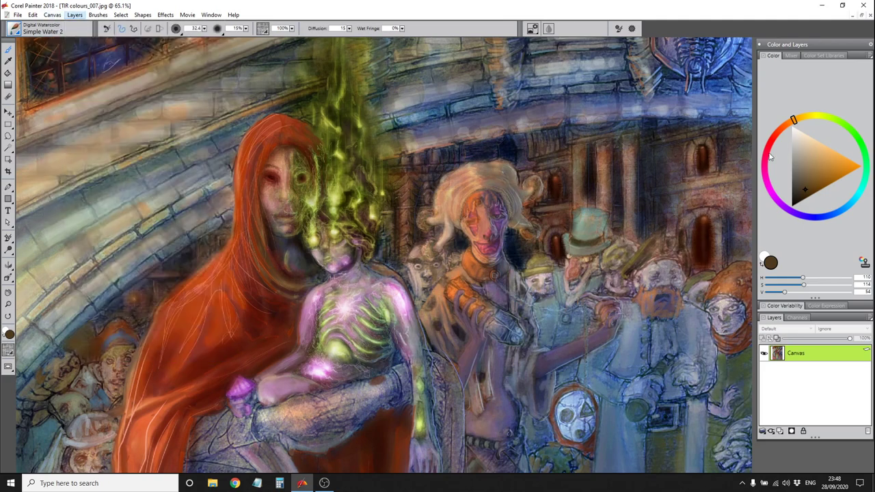
Glow the doorway and windows in dark golden yellow (H 118, S 77, V 22) with F-X Glow at size 29.1
left_click(20, 31)
left_click(172, 121)
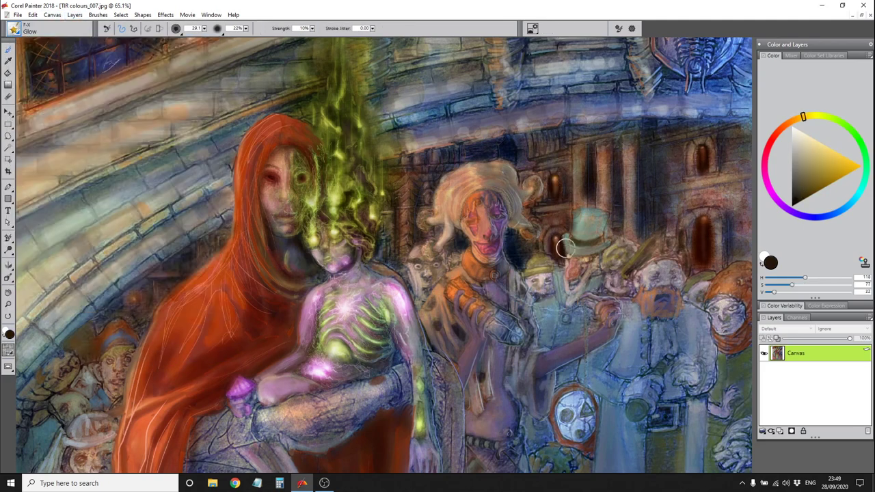
mouse_move(704, 219)
left_mouse_down()
mouse_move(705, 261)
mouse_move(696, 236)
left_mouse_up()
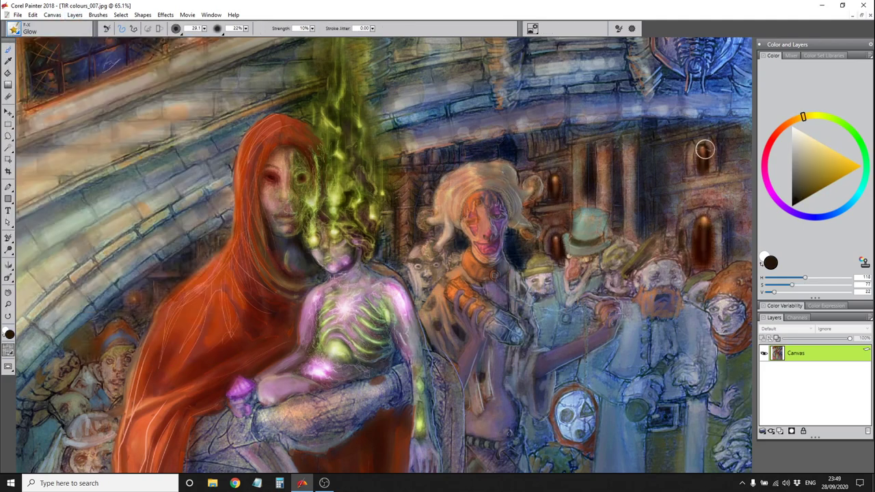
Paint fine details on the lit windows and doorway with the Detail Oils Brush at size 4.2 in ochre (H 106, S 88, V 120)
left_click(14, 28)
left_click(41, 248)
left_click(157, 112)
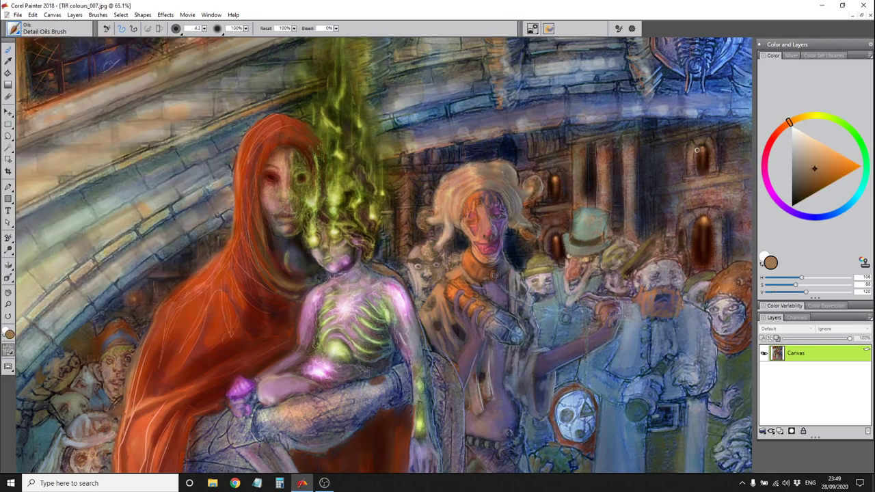
left_click(704, 145, "alt")
Paint the doorway edges and arch with Tapered Oils at size 12.4, using sampled dark red (H 95, S 123, V 52) and grey-brown (H 95, S 21, V 127)
left_click(17, 31)
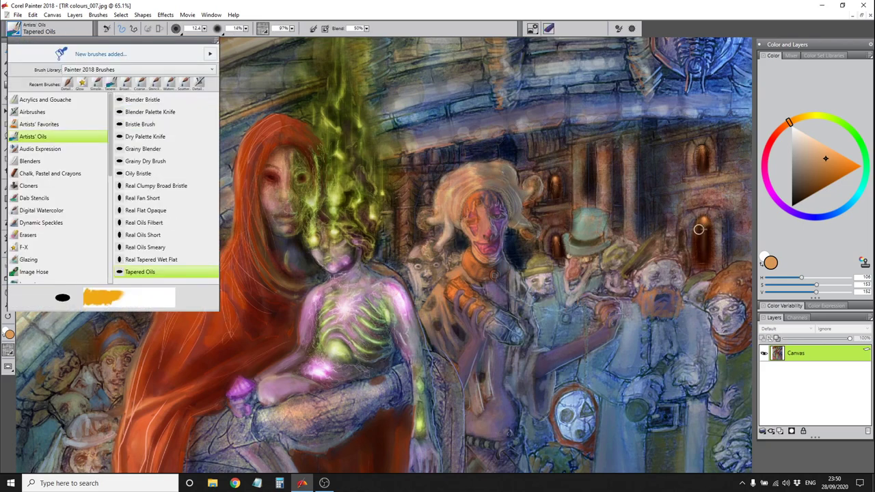
left_click(157, 272)
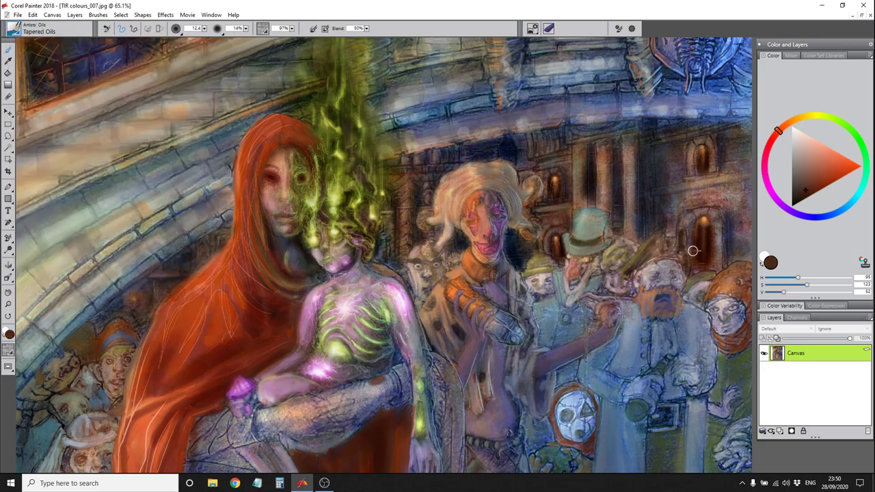
left_click(708, 214, "alt")
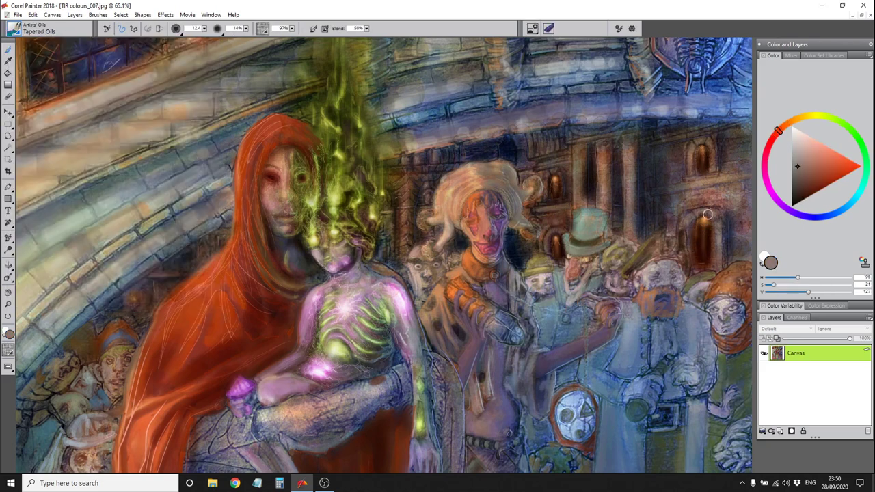
left_click(718, 155, "alt")
left_click(566, 172, "alt")
left_click(642, 159, "alt")
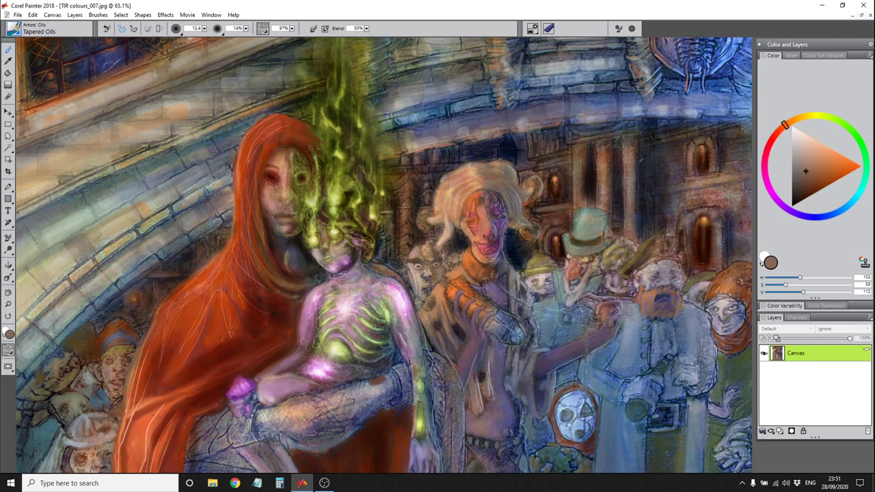
Refine the window and doorway surrounds with Tapered Oils in sampled browns (H 100, S 78, V 54; H 97, S 144, V 28; H 101, S 31, V 129)
left_click(559, 192, "alt")
left_click(558, 169, "alt")
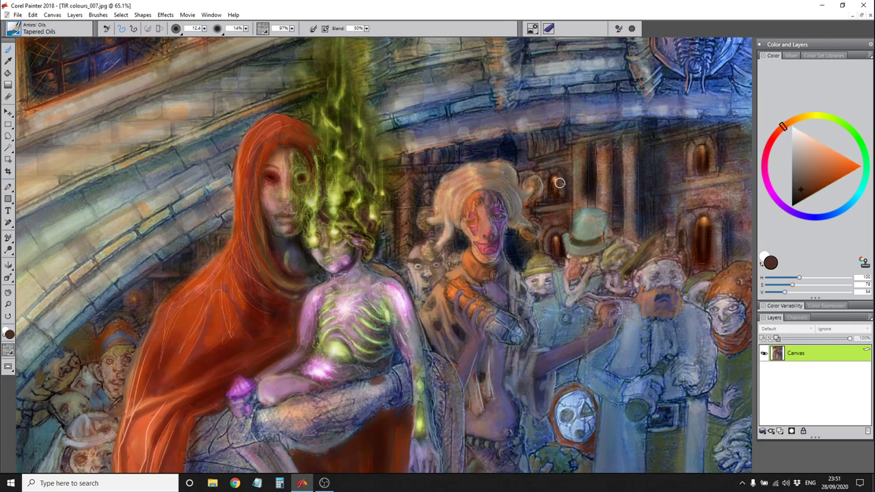
left_click(560, 181, "alt")
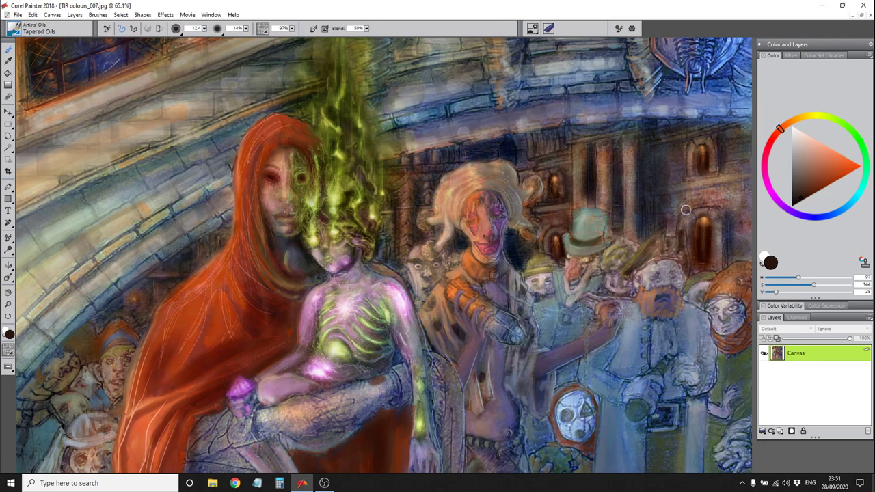
left_click(603, 189, "alt")
left_click(723, 237, "alt")
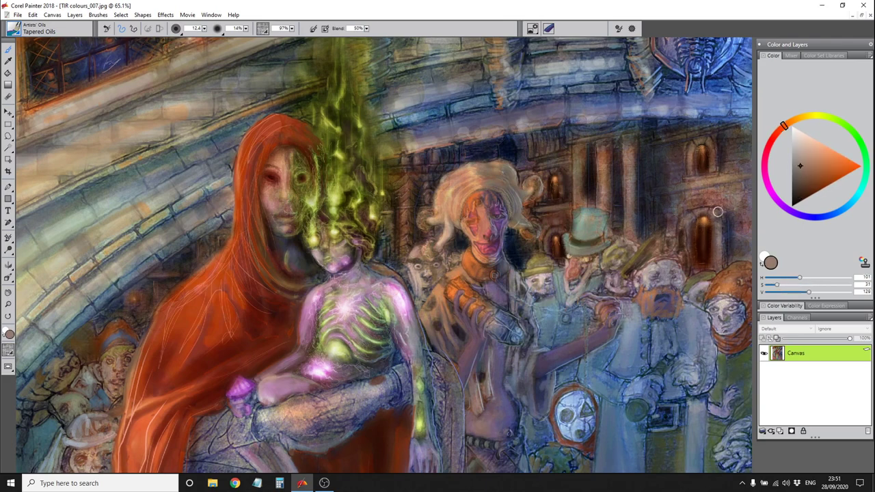
Switch to Simple Water 2 at size 53.8 with a muted brown (H 103, S 55, V 130) for the stonework around the doorway
left_click(26, 31)
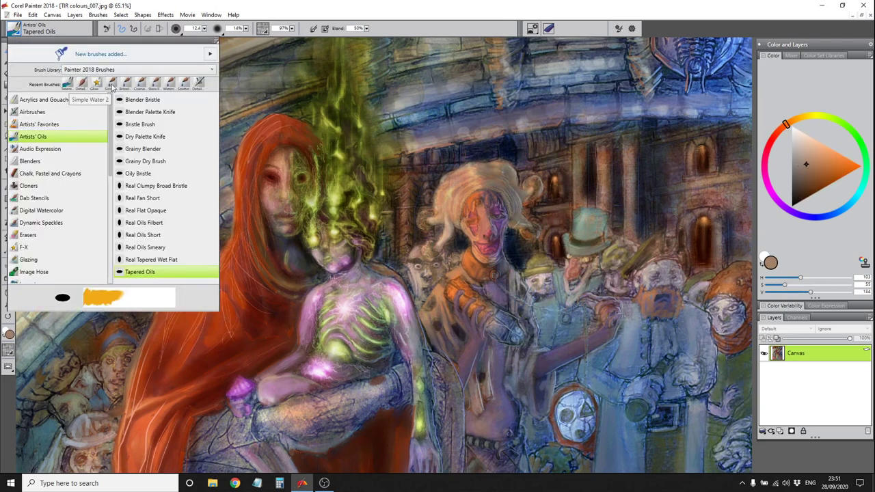
left_click(59, 210)
left_click(147, 223)
key("bracketright")
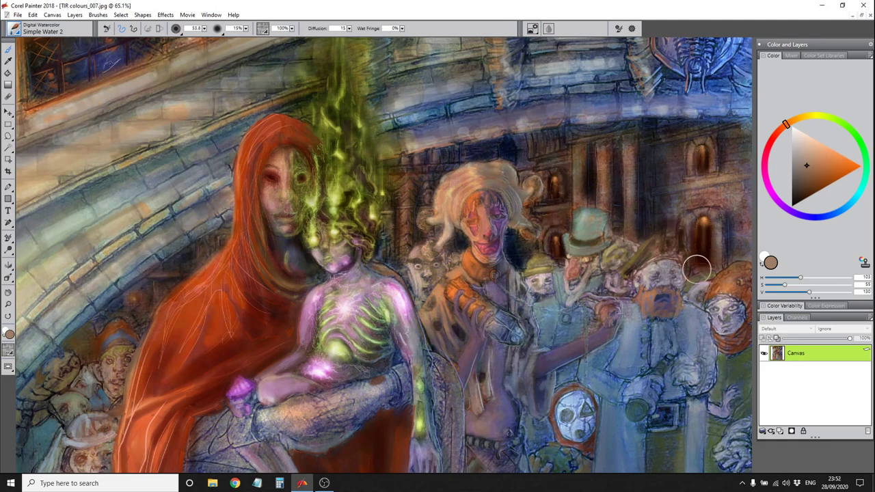
Enlarge the Simple Water 2 brush to about 125 and wash over the shadowed buildings behind the crowd
left_click_drag(697, 266, 629, 260)
key("bracketright")
key("bracketright")
key("bracketright")
key("bracketright")
key("bracketright")
key("bracketright")
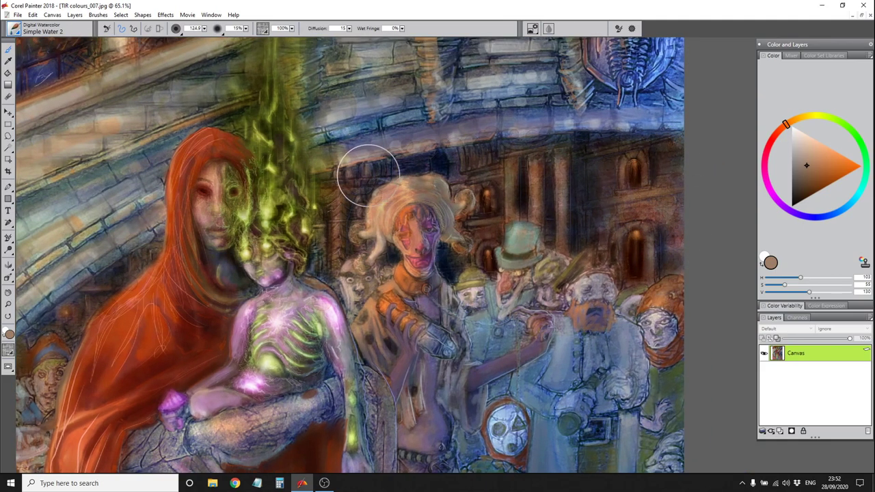
key("alt+l")
key("Escape")
Dot small orange-brown lights into the dark opening above the wigged figure's head with the Detail Oils Brush
left_click(14, 28)
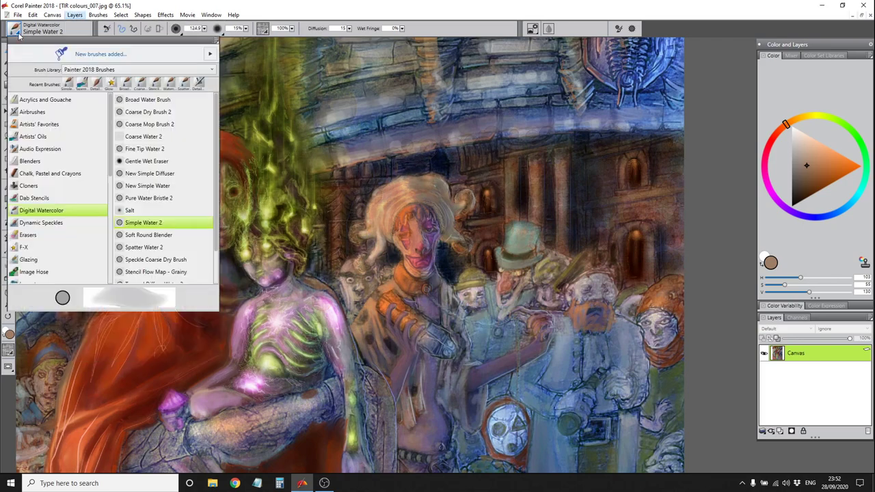
left_click(48, 211)
left_click(151, 174)
left_click(432, 159, "alt")
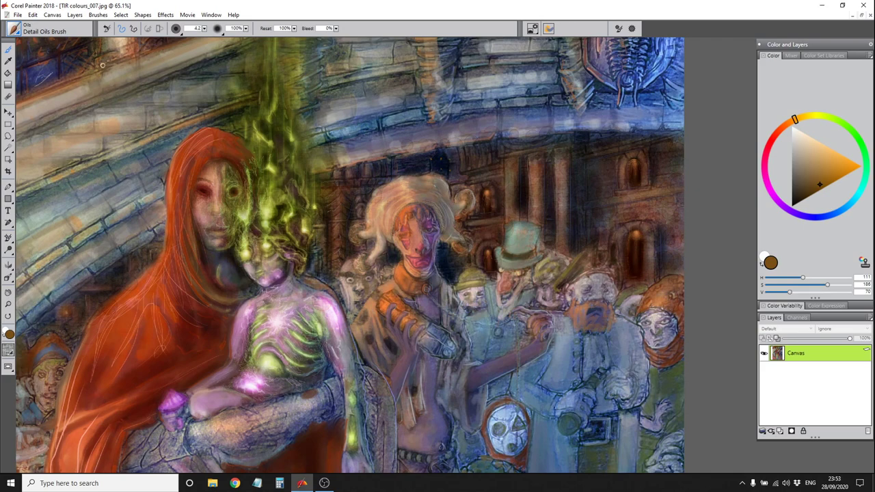
Add a glow to the small orange lights with the F-X Glow brush enlarged to about 24
left_click(14, 28)
left_click(146, 156)
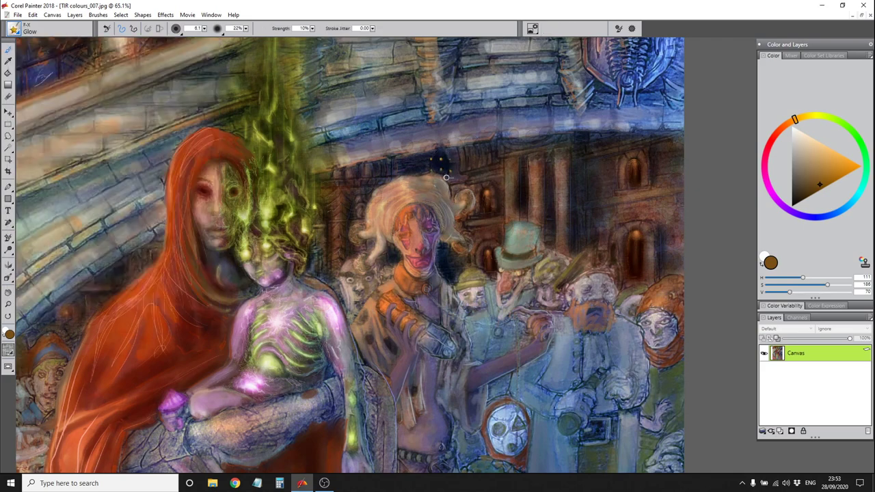
left_click(446, 177, "alt")
left_click(441, 161, "alt")
key("bracketright")
key("bracketright")
key("bracketright")
key("bracketright")
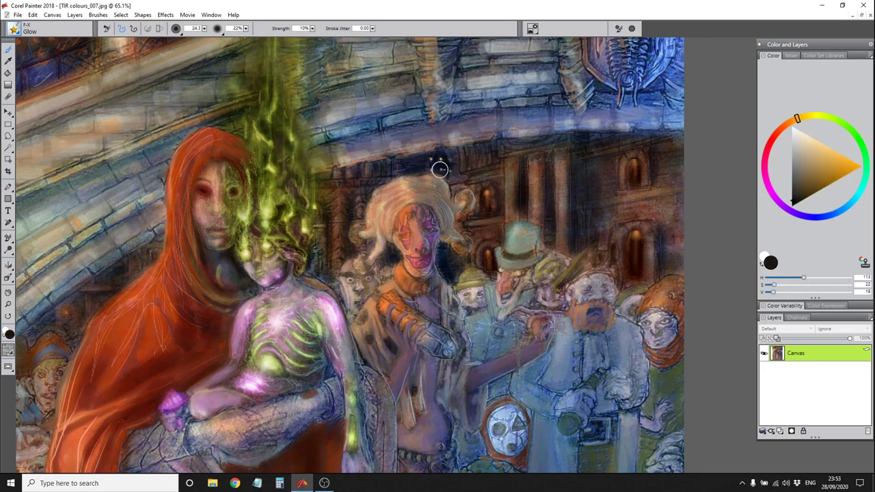
left_click(461, 181, "alt")
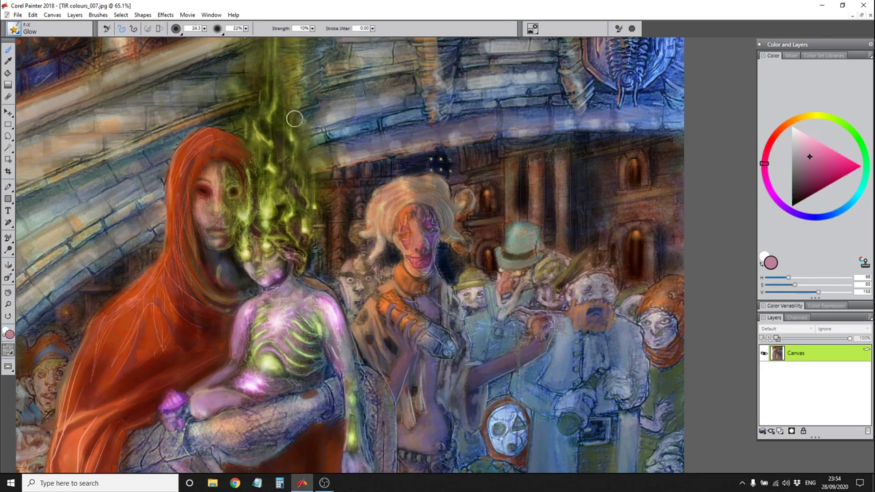
Tint the dark wall around the lights deep purple with the Simple Water 2 brush
left_click(14, 28)
left_click(69, 209)
left_click(161, 221)
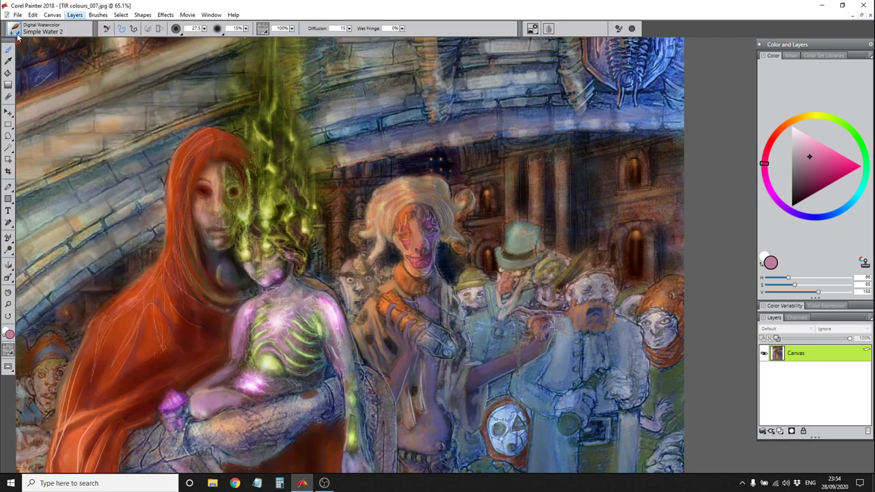
key("slash")
left_click(385, 164, "alt")
mouse_move(424, 159)
left_mouse_down()
mouse_move(404, 172)
mouse_move(408, 162)
mouse_move(449, 157)
mouse_move(452, 174)
left_mouse_up()
key("slash")
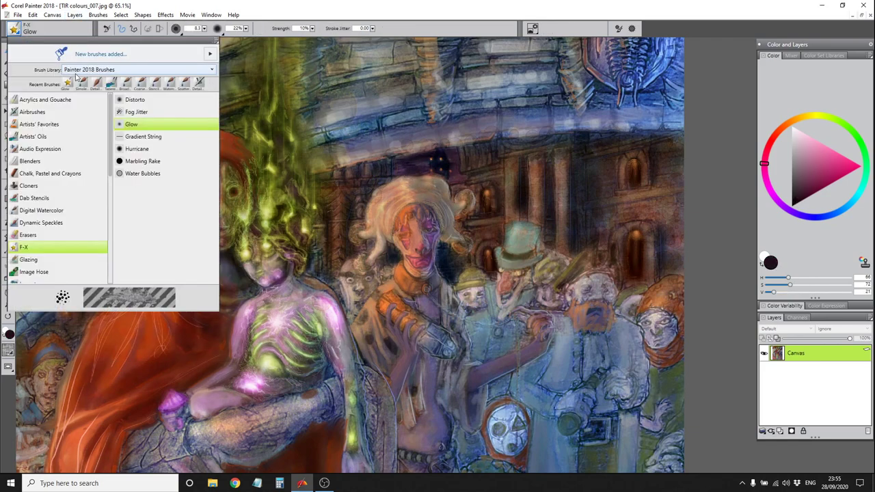
Draw thin mauve lines linking the orange lights with the Detail Oils Brush reduced to size 1.9
left_click(41, 247)
left_click(164, 109)
left_click(448, 181, "alt")
scroll(449, 190, "up", 6)
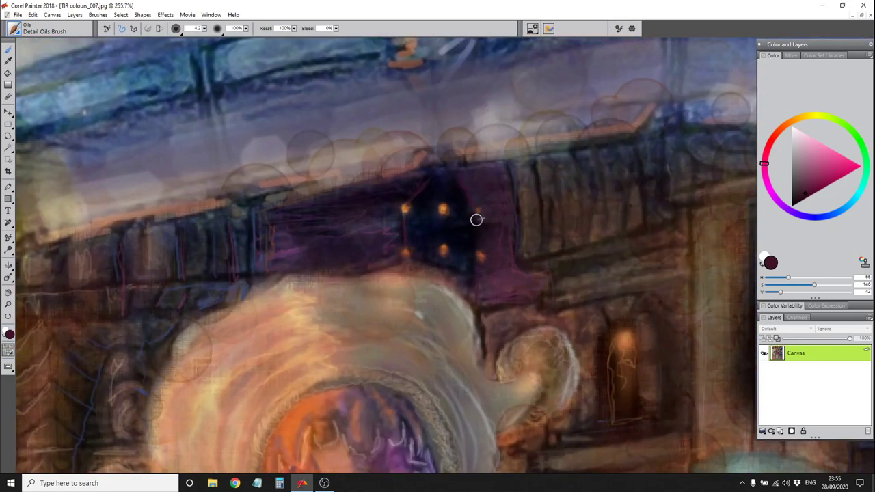
left_click(805, 176)
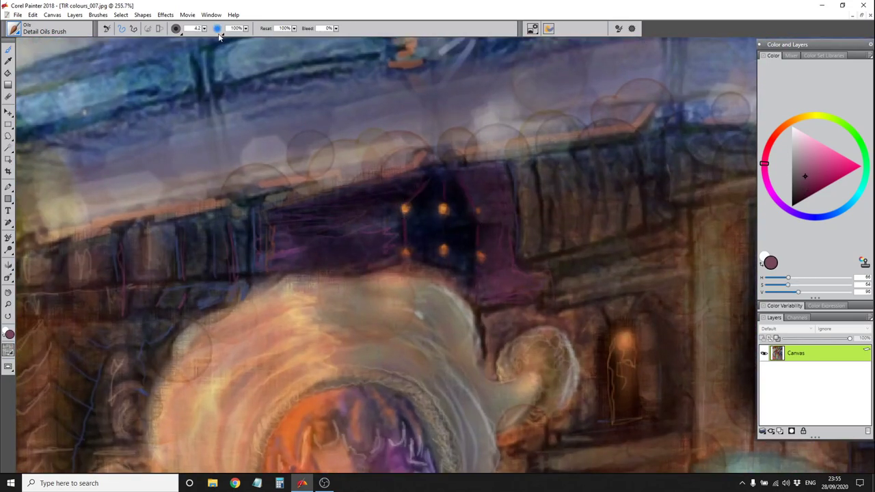
key("bracketleft")
key("bracketleft")
key("bracketleft")
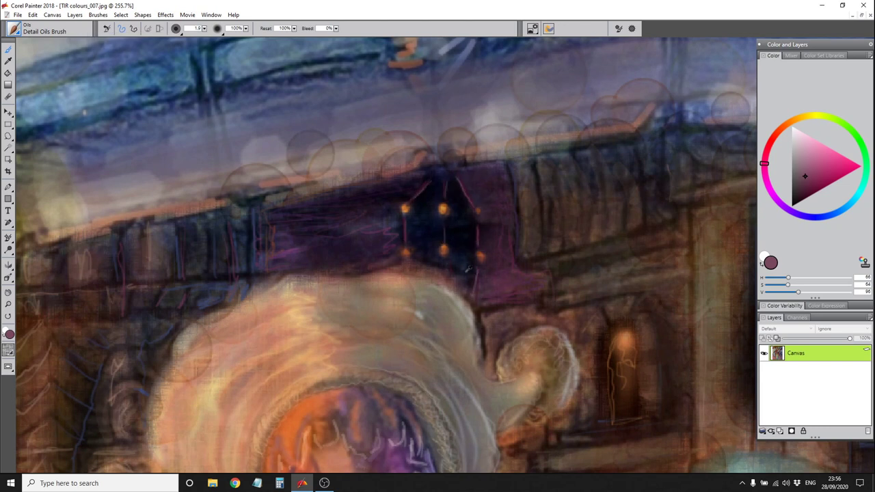
Darken the opening between the lights with a sampled near-black blue, using Simple Water 2 at about size 11
left_click(469, 269, "alt")
left_click(422, 231, "alt")
left_click(41, 28)
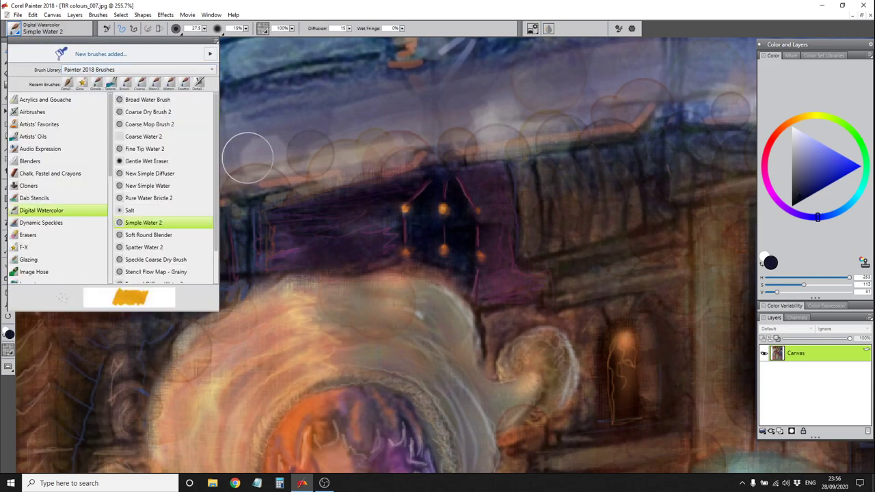
left_click(182, 222)
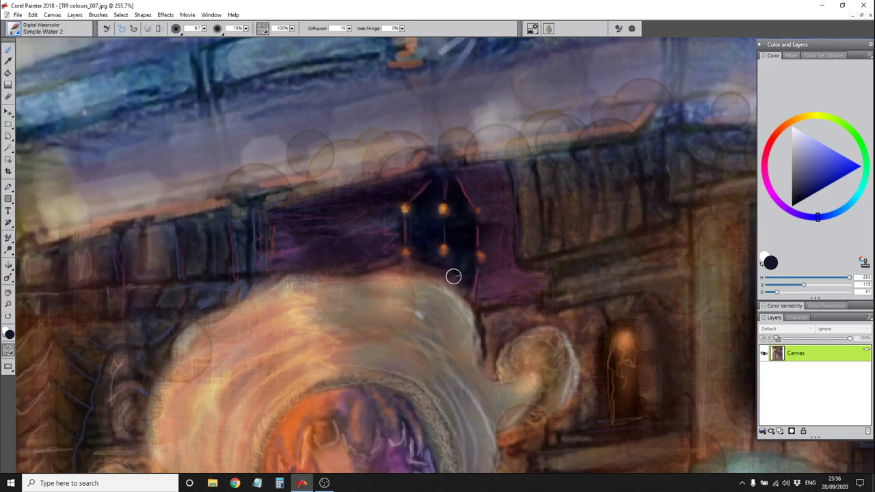
key("bracketright")
key("bracketright")
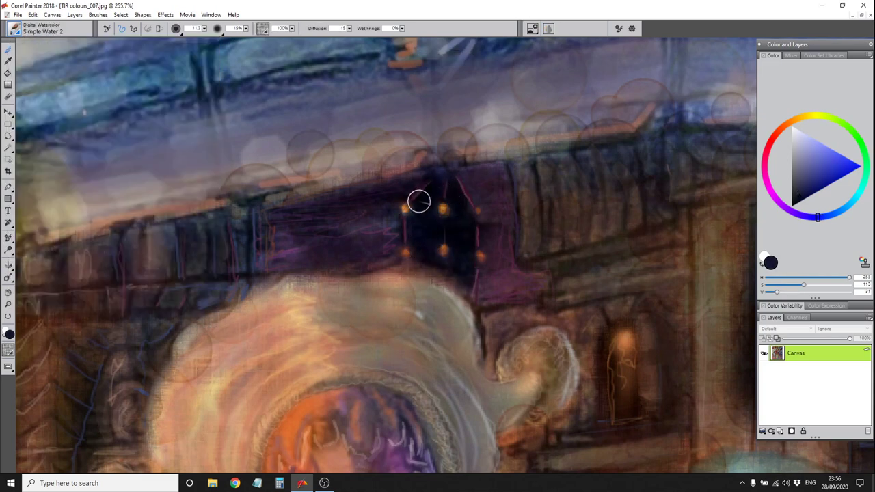
Wash a muted mid-blue over the purple wall beside the opening with Simple Water 2 at about size 10
left_click(805, 176)
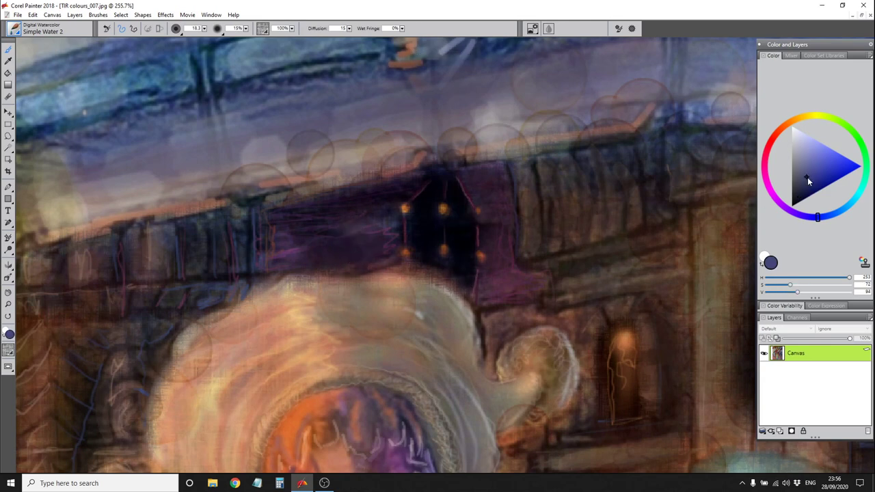
key("bracketright")
key("bracketright")
key("bracketleft")
key("bracketleft")
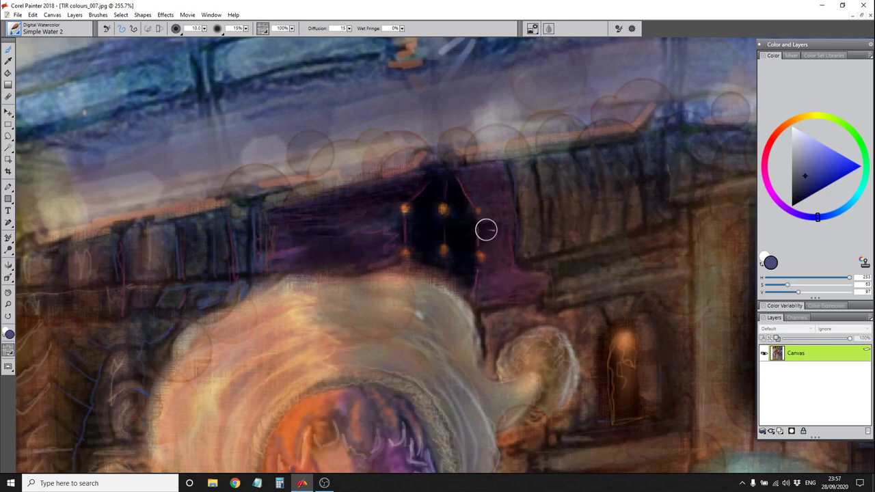
Brush soft glowing blue streaks across the purple wall with the Glow brush and a very dark blue
left_click(41, 28)
left_click(96, 223)
left_click(184, 141)
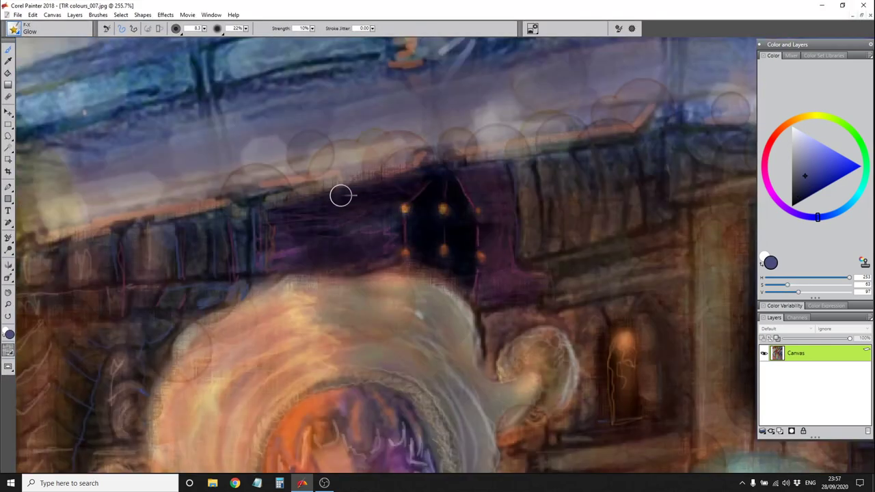
left_click(797, 204)
key("bracketleft")
key("bracketleft")
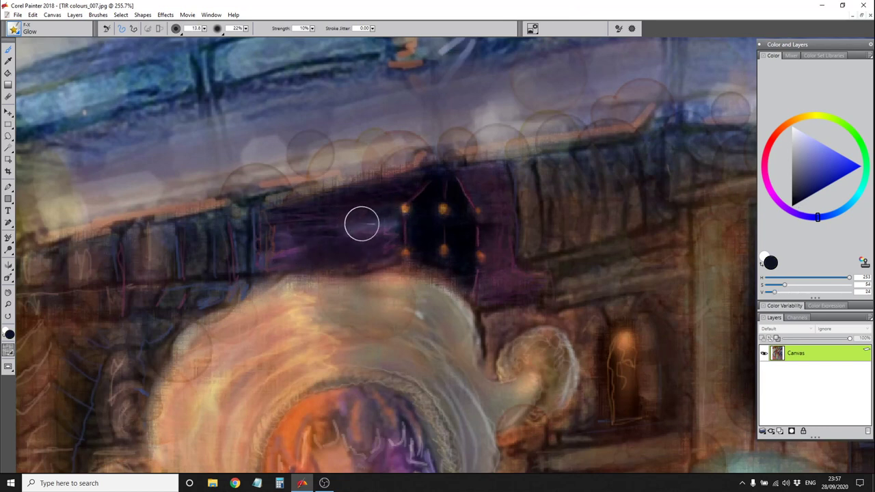
key("bracketright")
key("bracketright")
mouse_move(365, 221)
left_mouse_down()
mouse_move(338, 230)
mouse_move(381, 214)
mouse_move(397, 231)
mouse_move(388, 238)
mouse_move(538, 273)
mouse_move(501, 216)
mouse_move(296, 222)
mouse_move(362, 226)
left_mouse_up()
key("bracketleft")
key("bracketleft")
key("bracketleft")
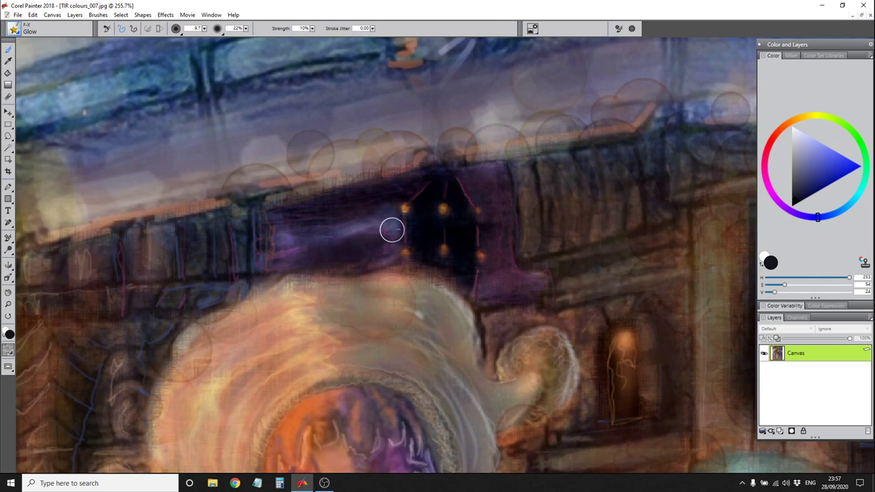
Glaze the purple wall on both sides of the opening with saturated blue, using Simple Water 2 at size 18.8
left_click(14, 27)
left_click(59, 199)
left_click(156, 123)
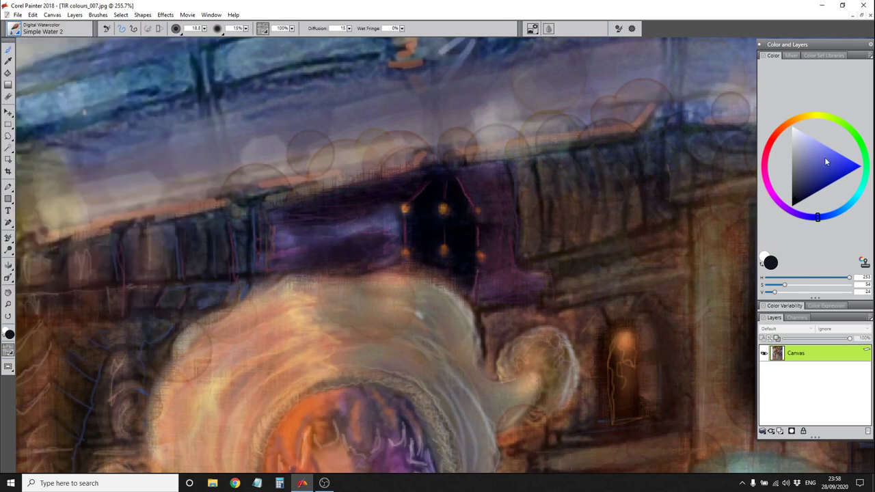
left_click(292, 233, "alt")
left_click_drag(292, 234, 330, 240)
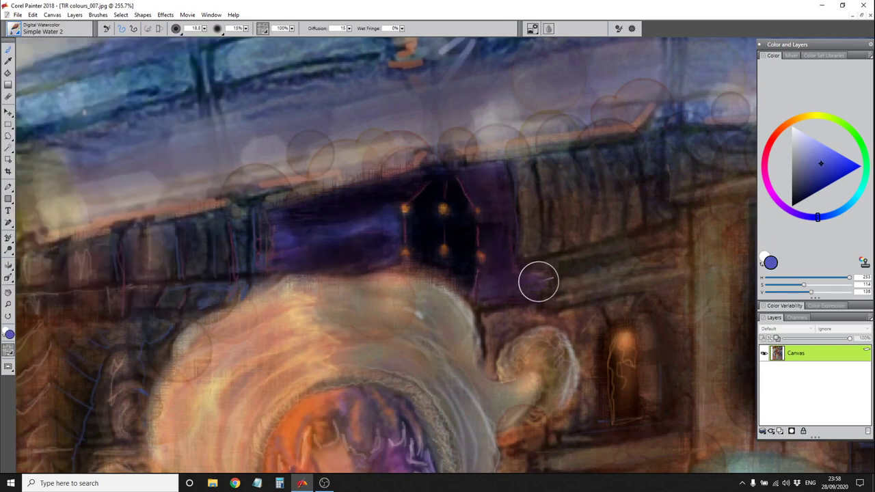
left_click(74, 15)
left_click(102, 334)
left_click(479, 123, "alt")
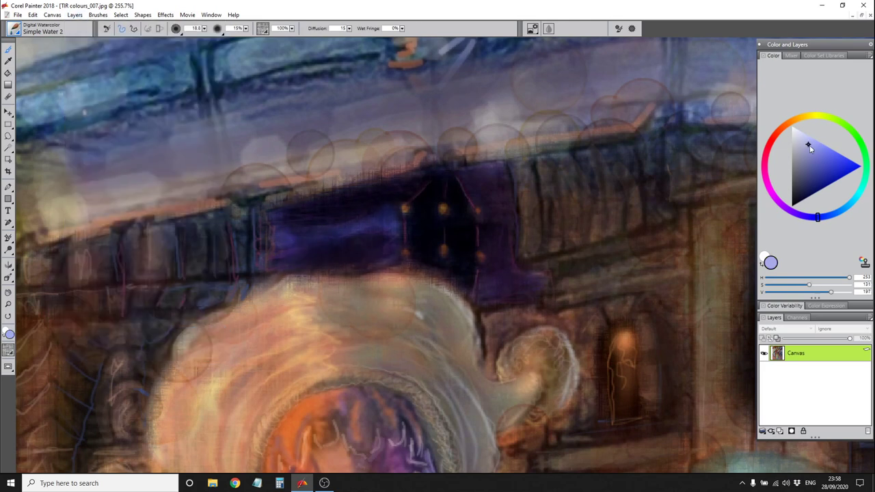
Outline the stepped right edge of the blue wall with thin blue lines using the Detail Oils Brush
left_click(14, 27)
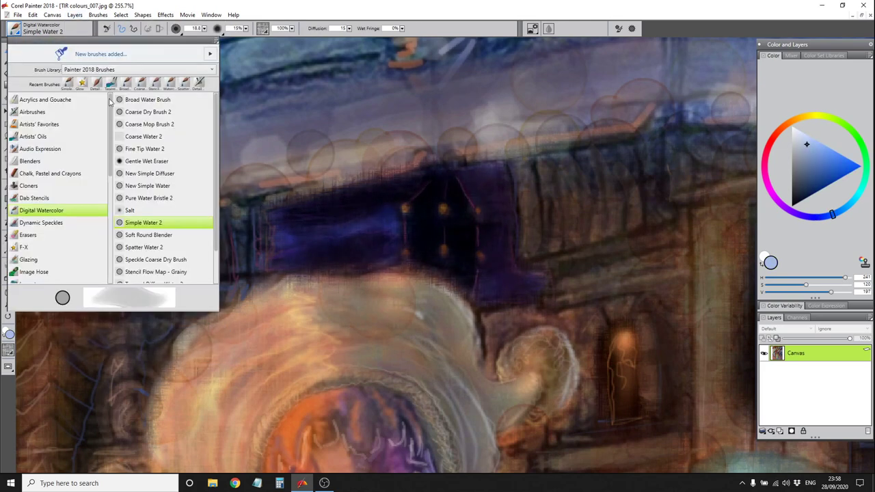
left_click(41, 298)
left_click(137, 299)
left_click(507, 216, "alt")
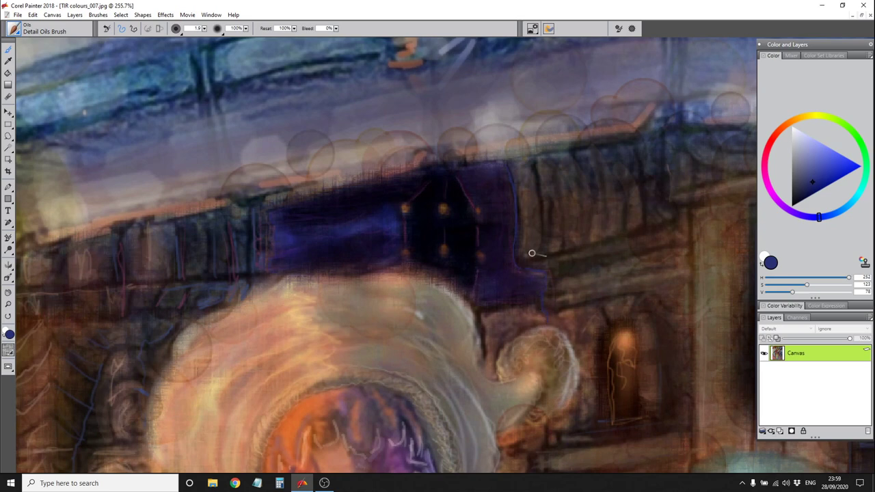
scroll(533, 251, "down", 3)
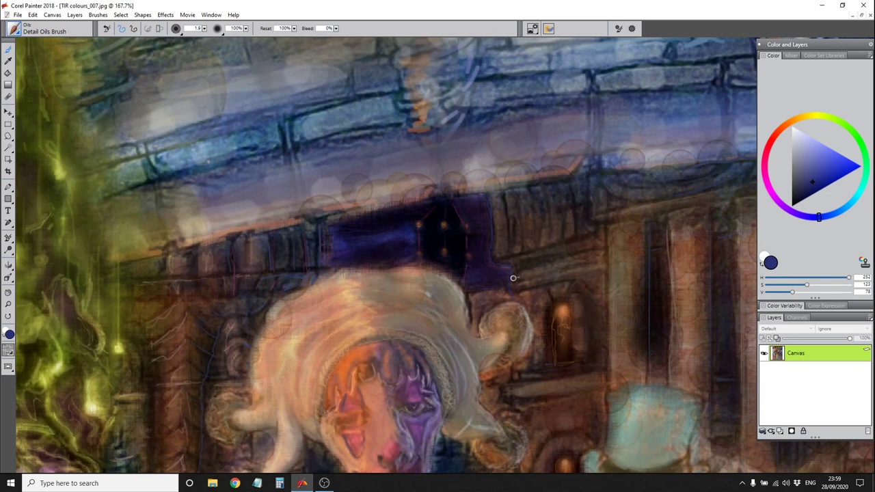
left_click(402, 238, "alt")
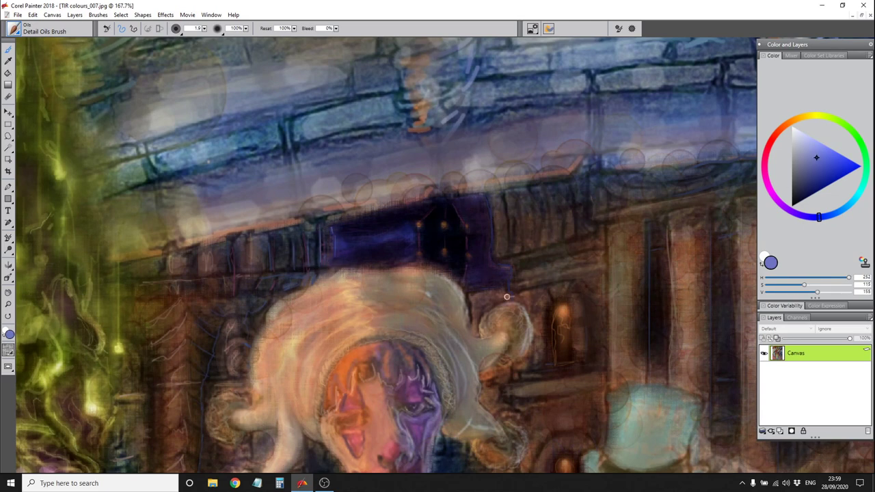
scroll(491, 240, "down", 5)
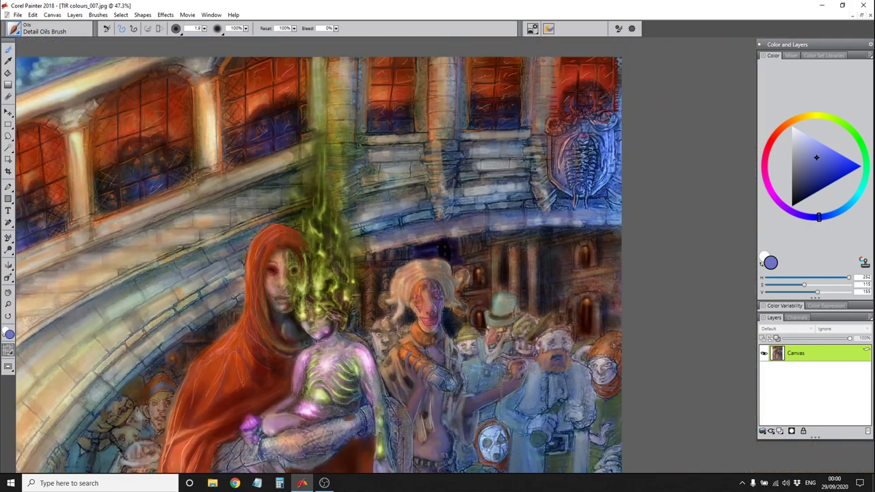
Draw thin vertical blue lines along the edges of the columns above the teal hat
scroll(420, 223, "up", 7)
left_click(420, 224, "alt")
left_click_drag(487, 212, 488, 433)
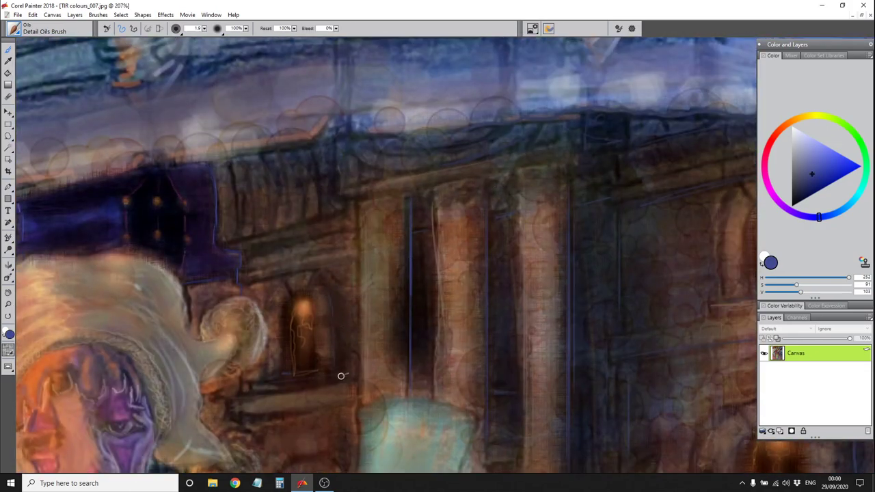
scroll(268, 214, "down", 10)
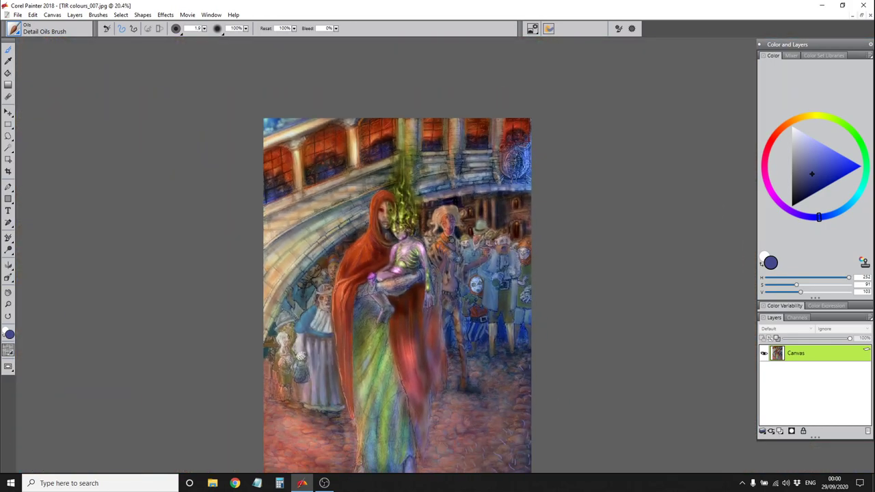
Darken the sky in the painting's upper-left corner with dark blue, using Simple Water 2 at size 123.7
left_click(14, 30)
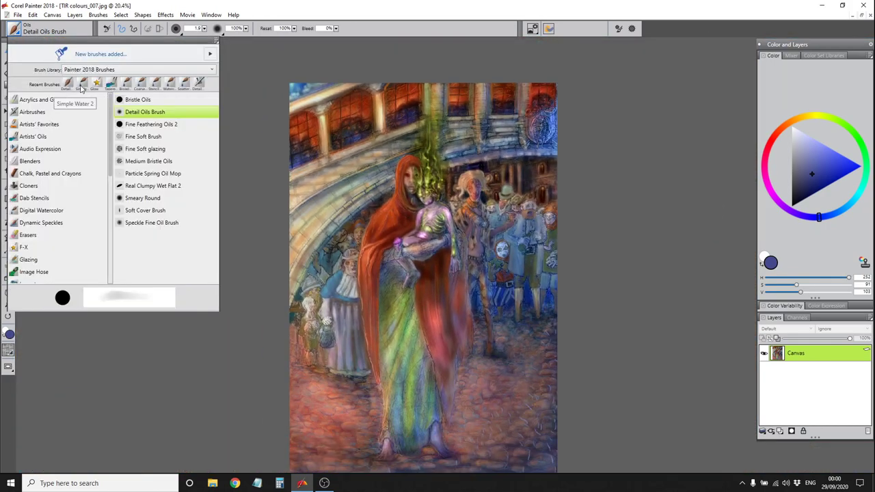
left_click(167, 108)
left_click_drag(270, 109, 297, 84)
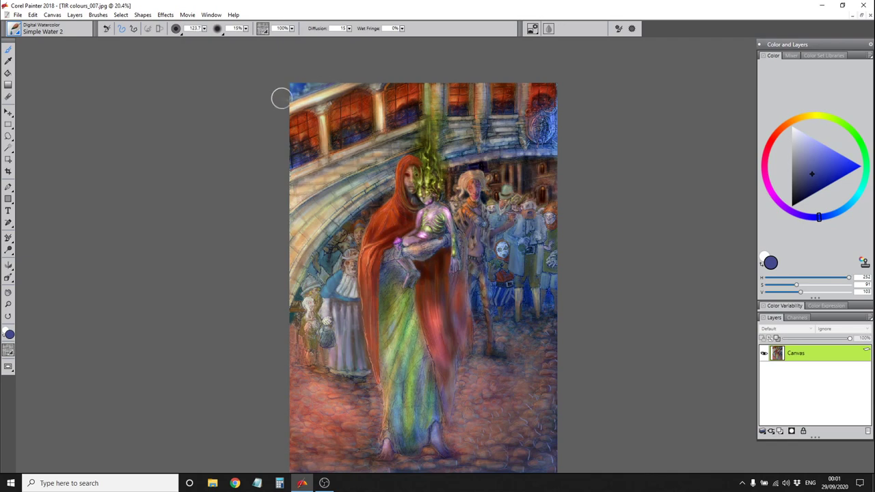
left_click(75, 14)
left_click(252, 99)
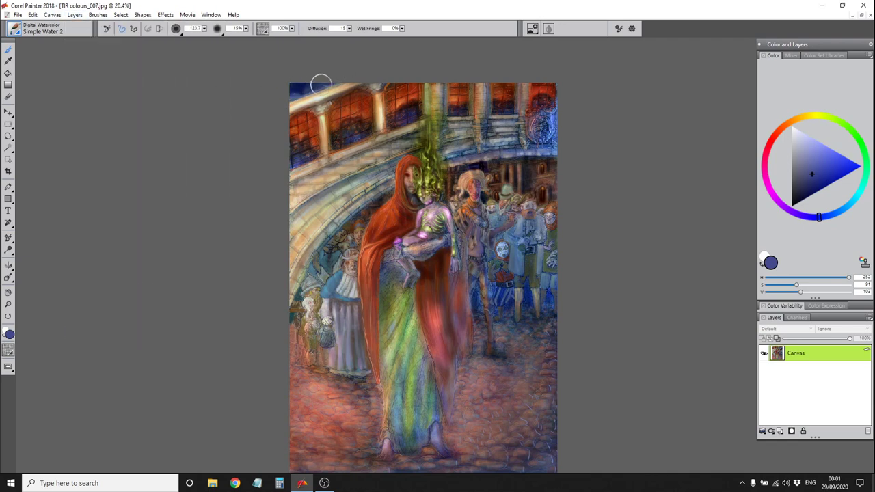
key("alt+l")
Wash a pale blue over the stone arches and balcony with Simple Water 2, adjusting the brush size
left_click(316, 88, "alt")
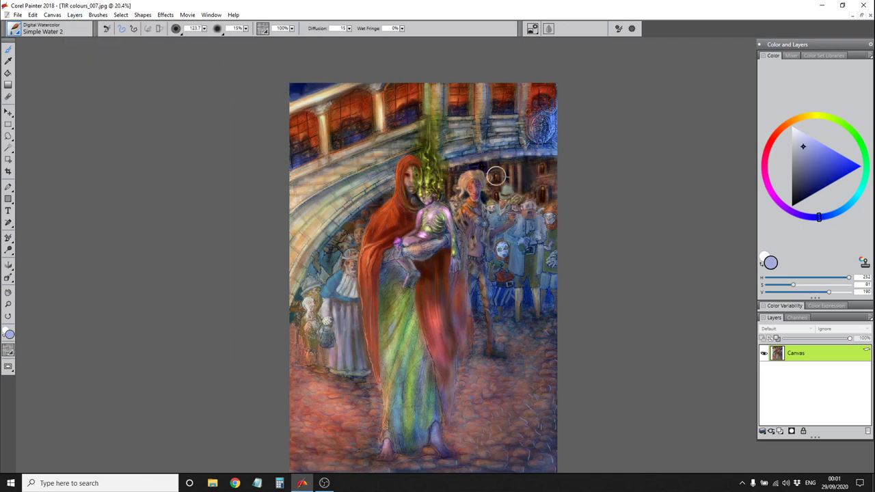
left_click(836, 213)
key("bracketright")
key("bracketright")
key("bracketright")
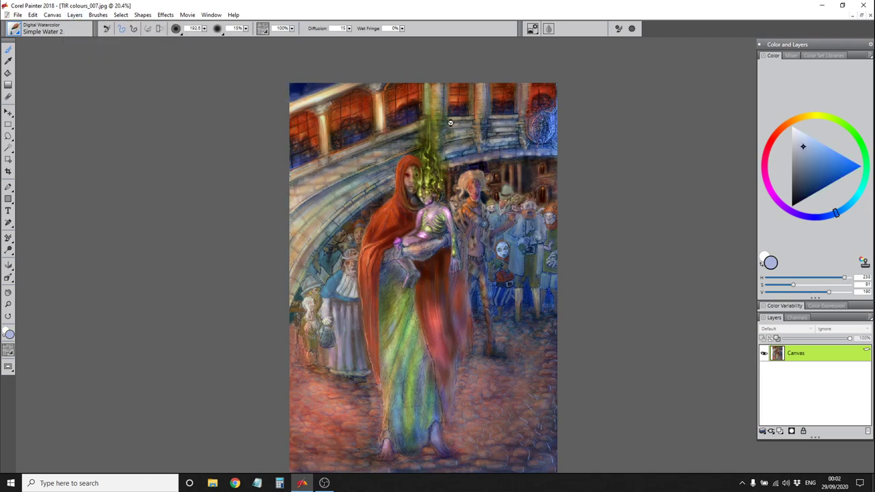
key("bracketleft")
key("bracketleft")
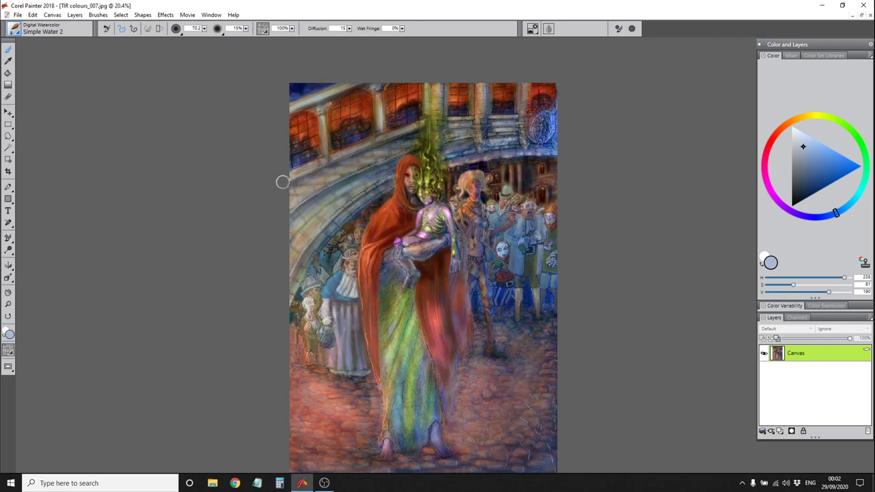
Dry the digital watercolor wash, and tint the stone arch violet-blue with a smaller Simple Water 2 brush
left_click(75, 15)
left_click(128, 341)
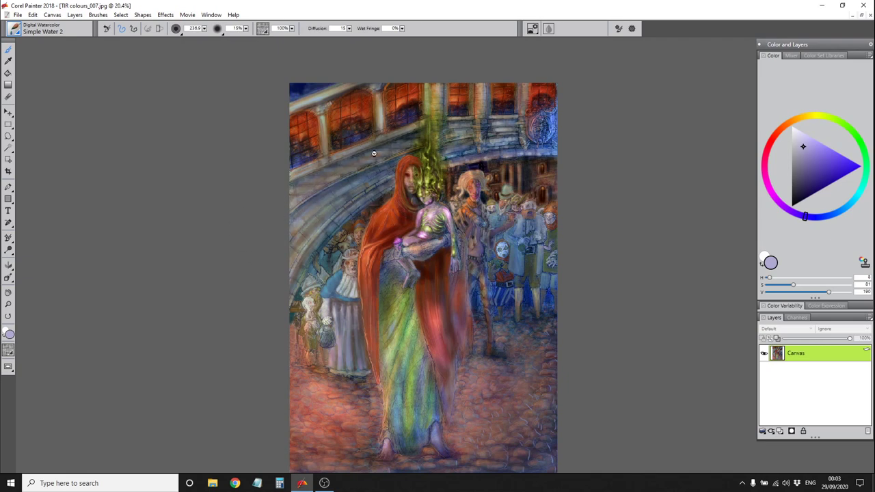
key("bracketleft")
key("bracketleft")
key("bracketleft")
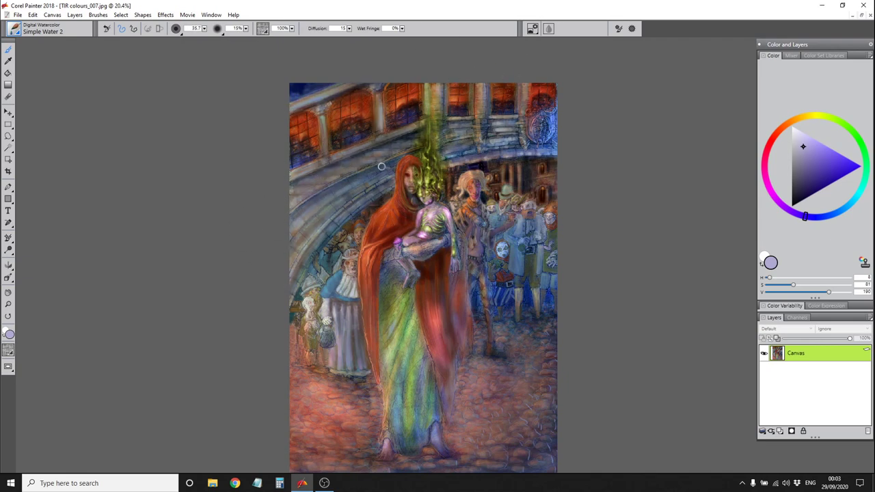
Wash pale purple over the stone arches using Simple Water 2 at size 146.8, and dry the digital watercolor
key("bracketright")
key("bracketright")
key("bracketright")
key("bracketright")
key("bracketright")
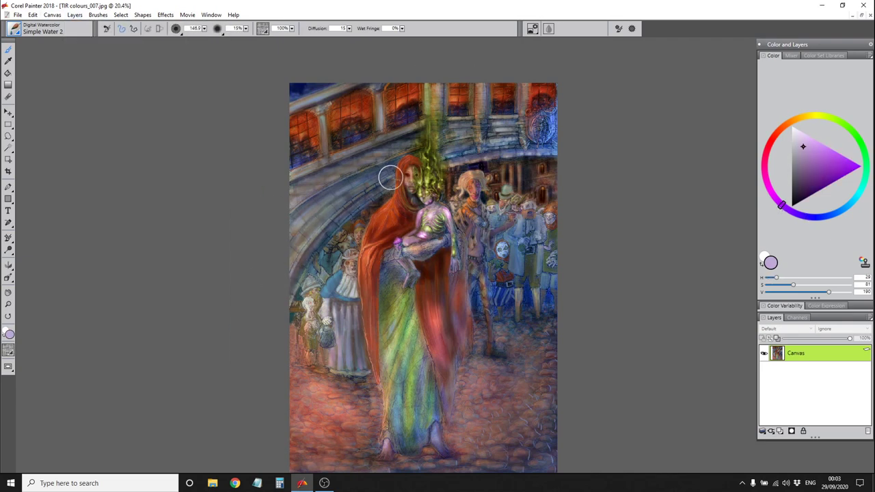
left_click(74, 15)
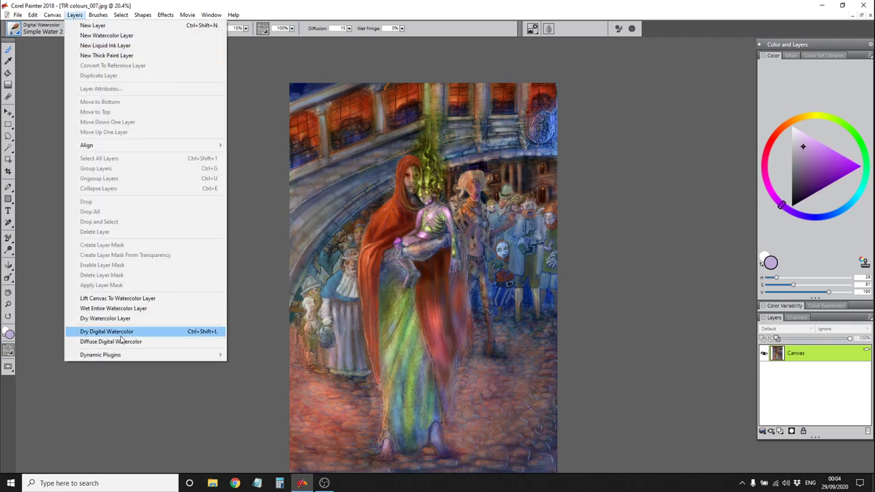
left_click(121, 335)
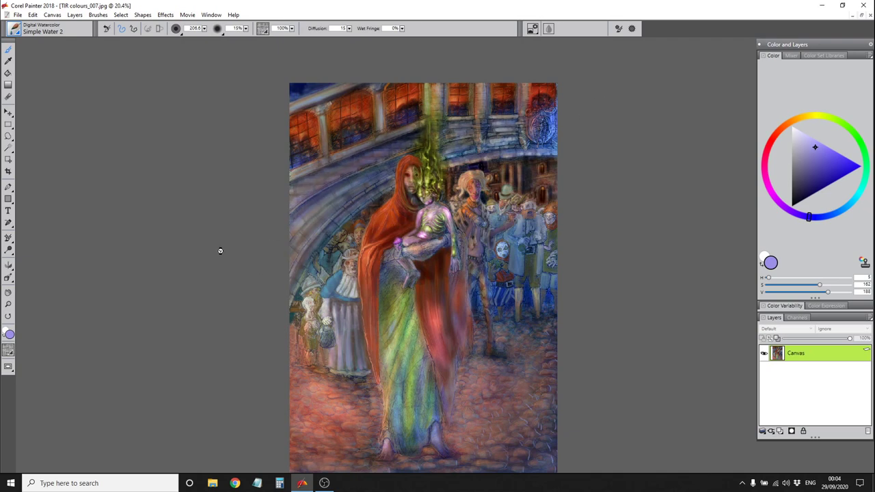
Wash blue-violet over the architecture and cobblestones using Simple Water 2 at size 289.4, and dry the digital watercolor
scroll(312, 348, "down", 1)
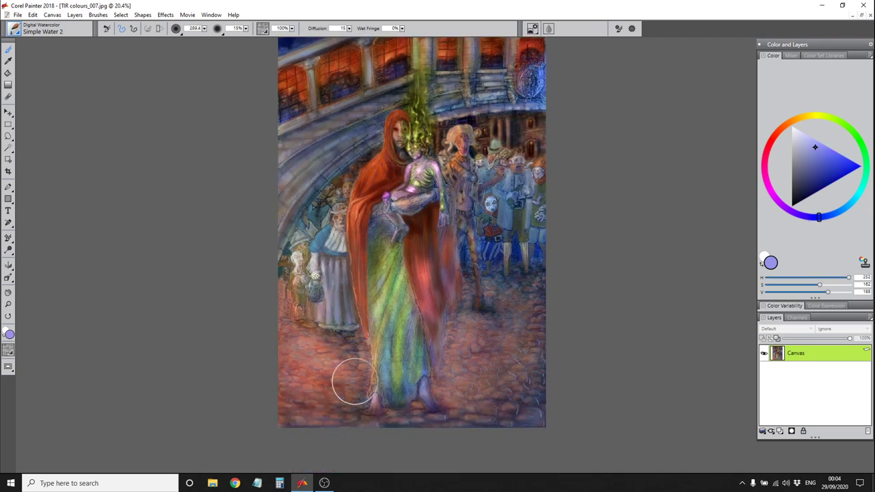
scroll(321, 181, "up", 1)
left_click(74, 14)
left_click(120, 316)
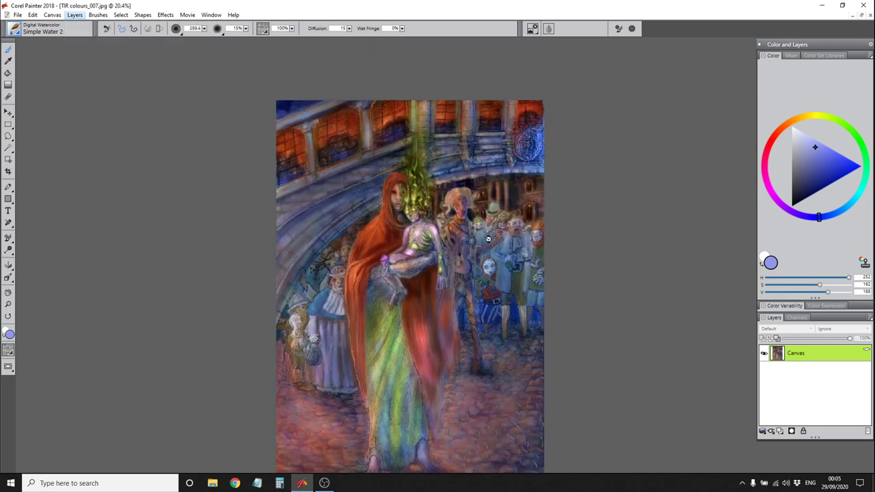
Cool the cloak's trailing right edge with blue-violet, warm the left arch with pale yellow, and dry the digital watercolor
scroll(525, 396, "down", 1)
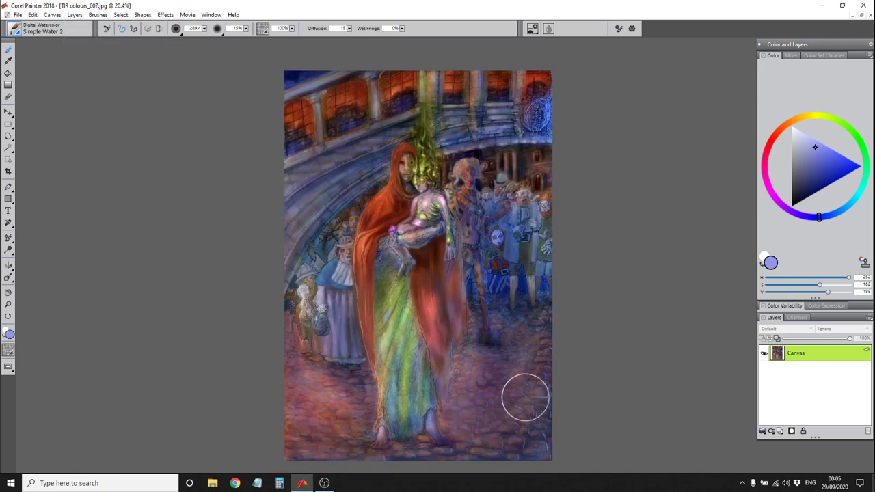
left_click_drag(445, 308, 443, 382)
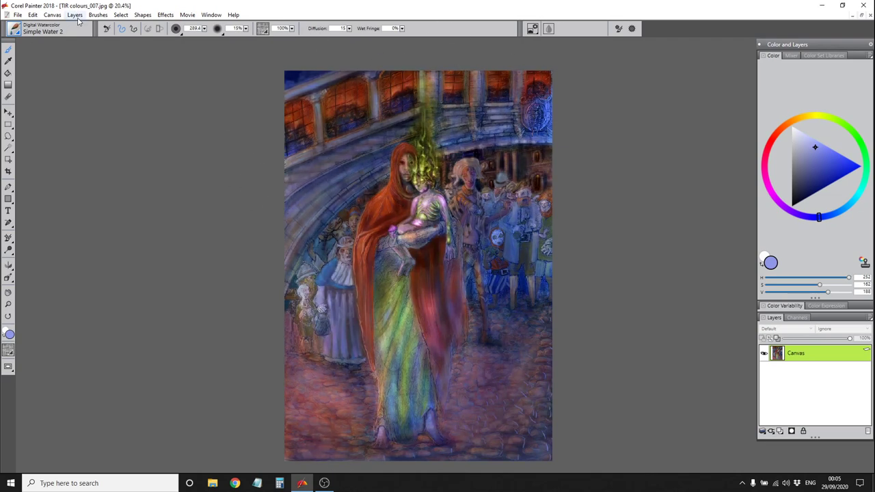
left_click(456, 197, "alt")
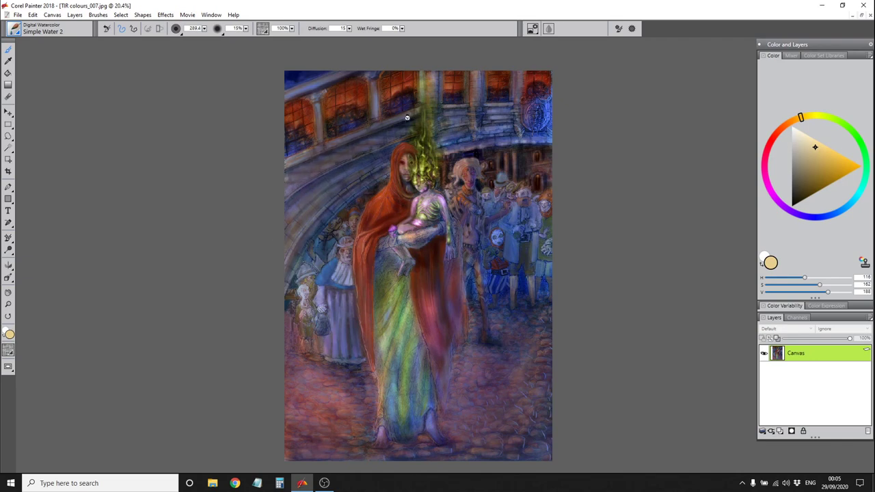
left_click(75, 15)
Add a subtle warm glow to the left cobbles and windows using the F-X Glow brush in dark yellow, reducing its size to 97.7
left_click(13, 28)
left_click(89, 232)
left_click(195, 175)
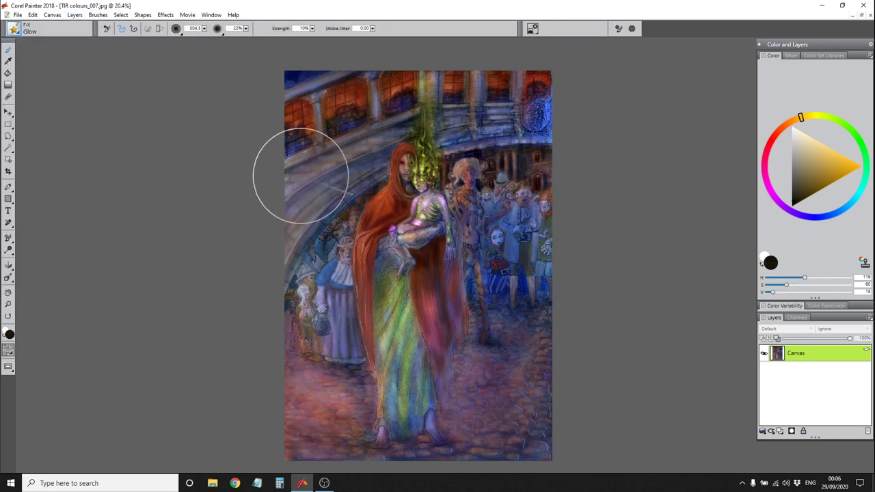
key("bracketleft")
key("bracketleft")
key("bracketleft")
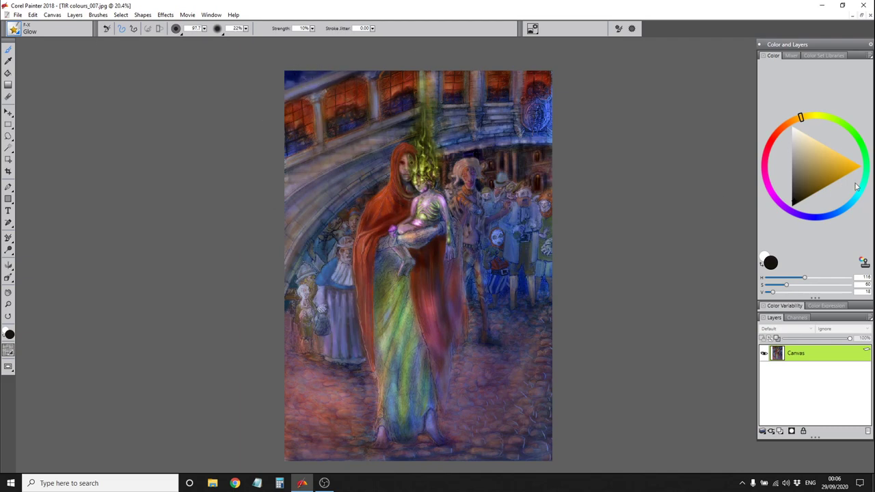
Add a dark blue glow over the upper architecture using the Glow brush at size 506.8
left_click_drag(856, 186, 821, 217)
key("bracketright")
key("bracketright")
key("bracketright")
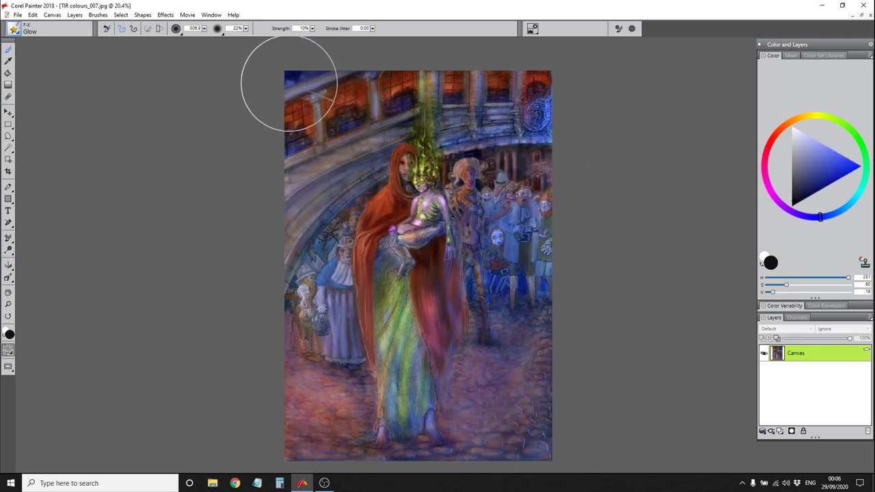
Deepen the inner folds of the red cloak below the child with dark red, using Artists' Oils Tapered Oils
left_click(14, 28)
left_click(147, 125)
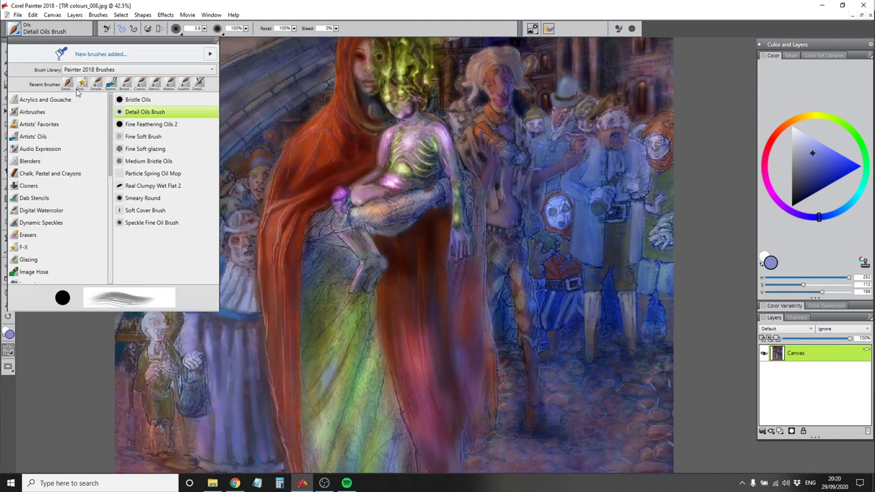
left_click(392, 292)
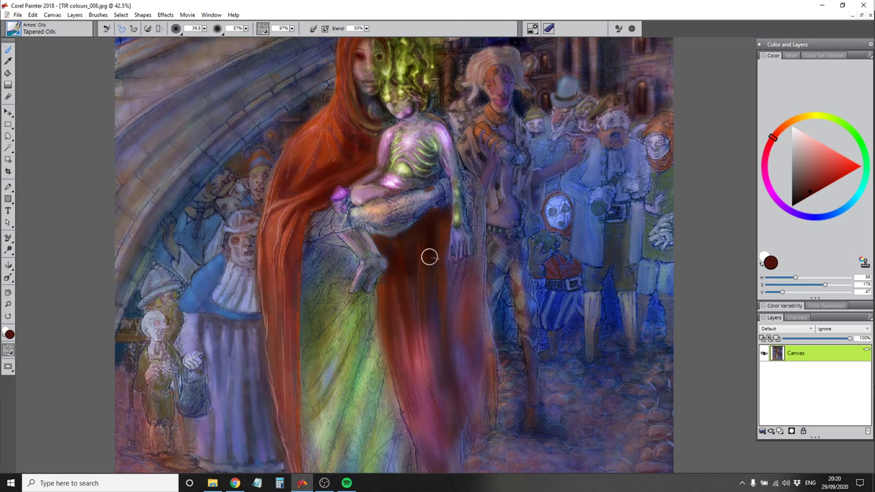
mouse_move(409, 326)
left_mouse_down()
mouse_move(399, 210)
mouse_move(434, 461)
mouse_move(436, 348)
left_mouse_up()
Paint sampled brick red along the cloak's lower right folds and its left panel with Tapered Oils
left_click(409, 354, "alt")
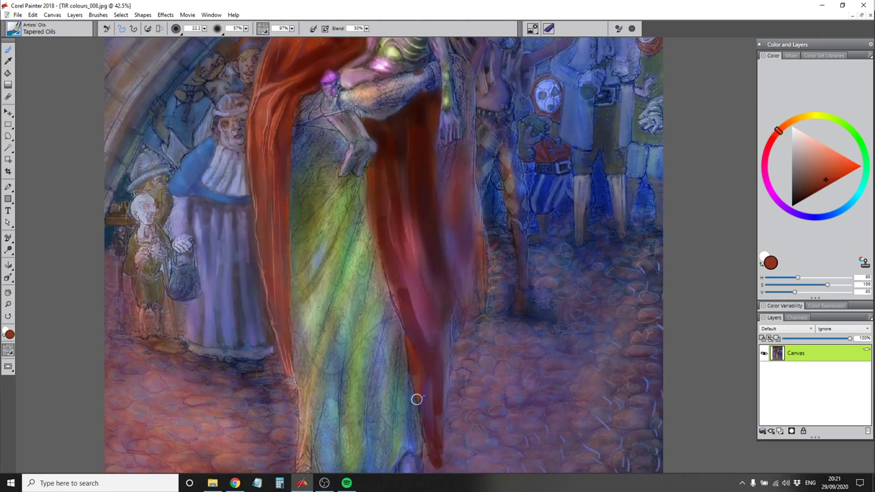
left_click_drag(404, 323, 376, 188)
mouse_move(420, 320)
left_mouse_down()
mouse_move(401, 247)
mouse_move(408, 210)
mouse_move(418, 246)
mouse_move(385, 177)
left_mouse_up()
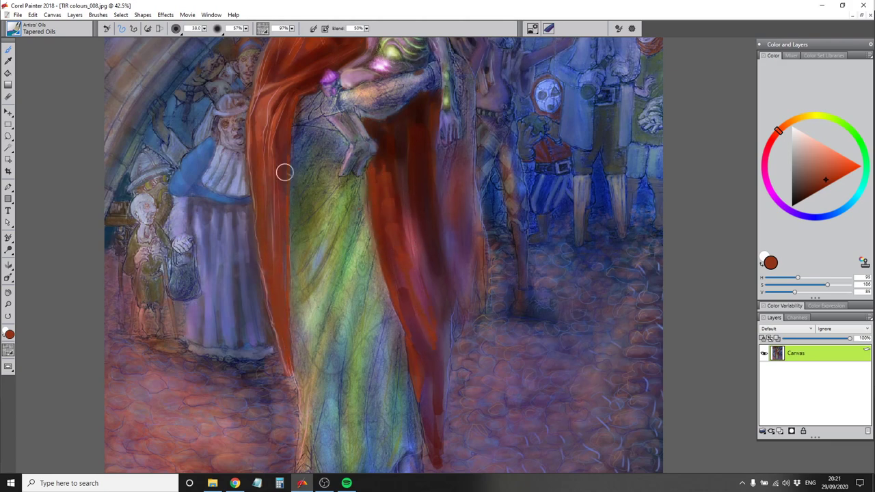
left_click_drag(285, 173, 267, 112)
scroll(254, 143, "up", 2)
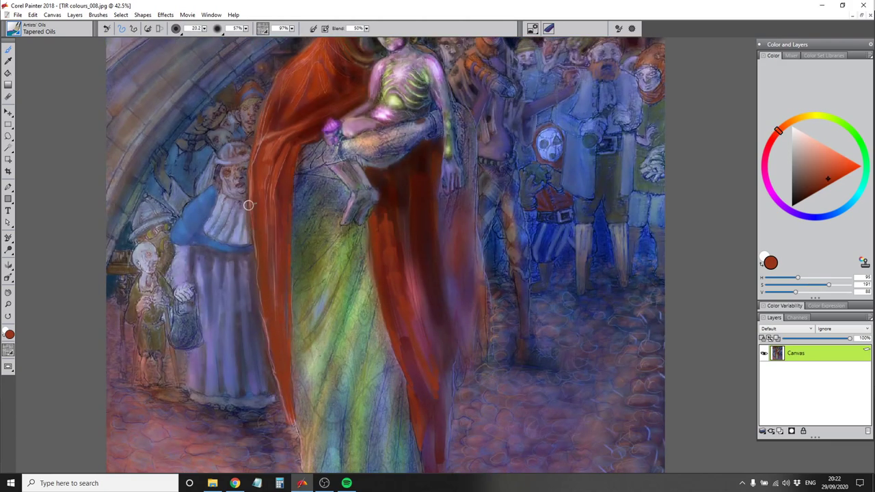
Define the cloak's left outer edge with thin orange-red lines, using the Detail Oils Brush at size 3.8
left_click(14, 28)
left_click(166, 112)
scroll(279, 117, "up", 2)
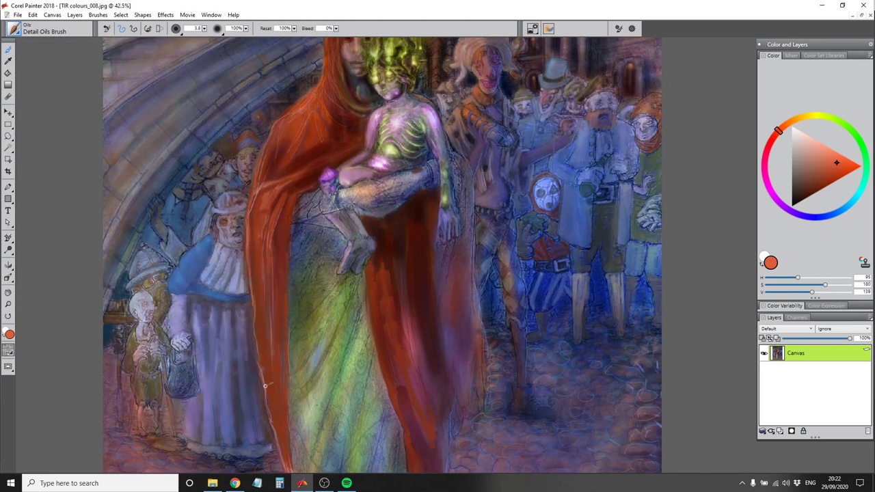
scroll(272, 255, "down", 4)
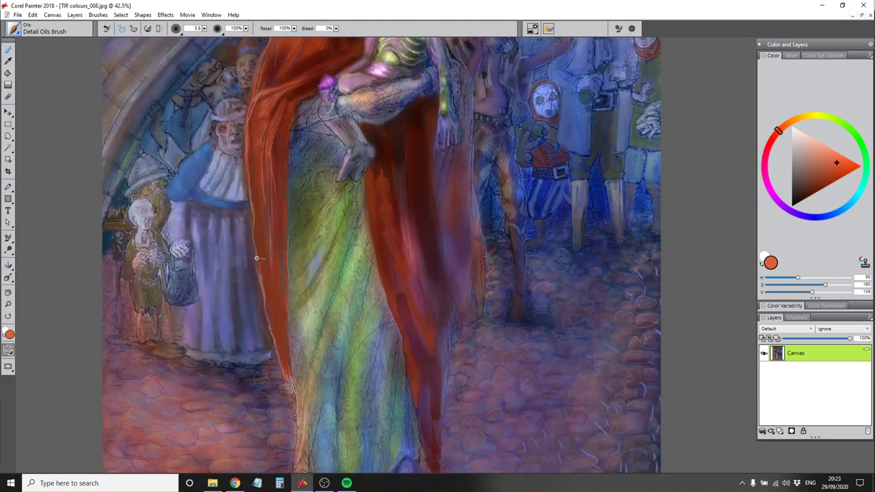
Paint orange-red highlights on the cloak's left folds, shoulder and hood using Tapered Oils at size 20.2, lowering opacity to 25%
left_click(14, 28)
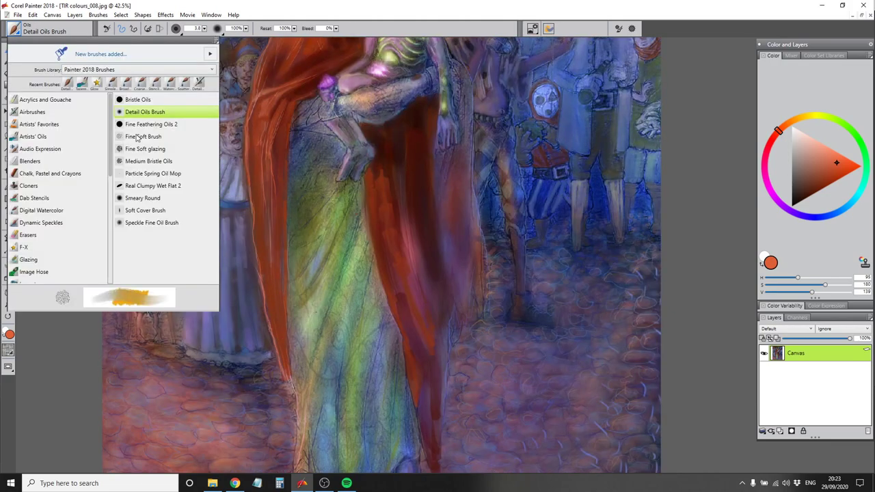
left_click(23, 40)
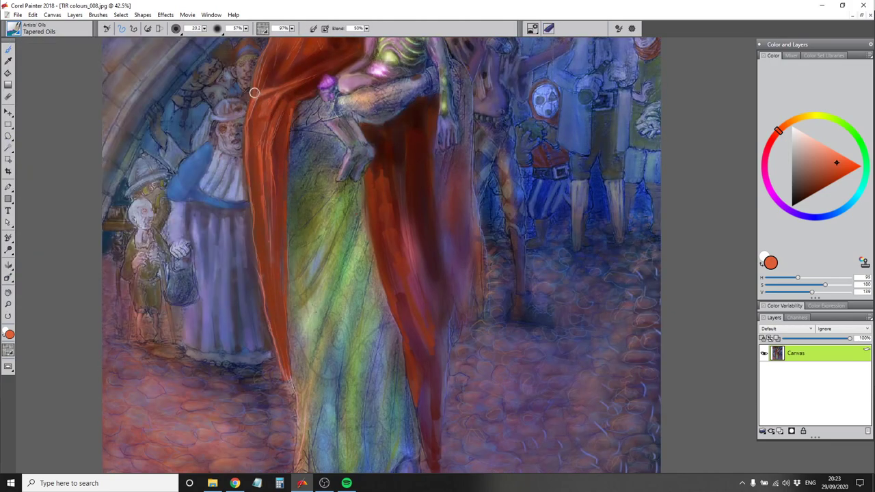
scroll(254, 93, "up", 4)
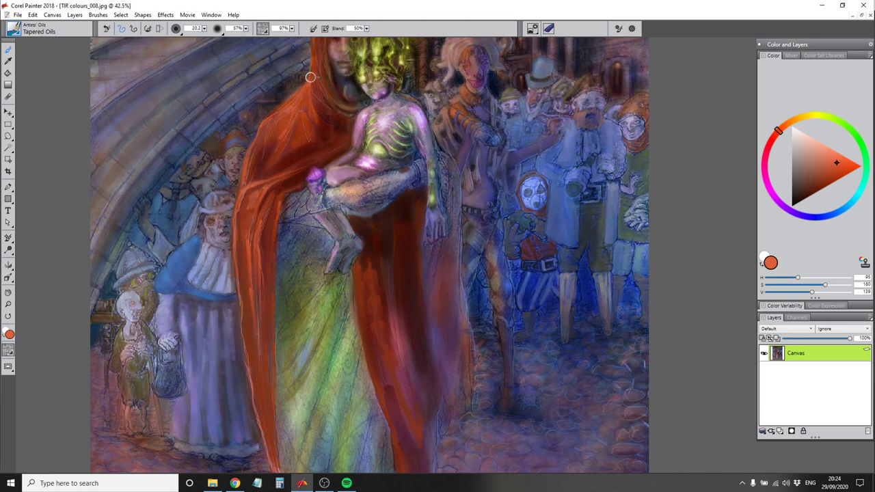
scroll(310, 77, "up", 3)
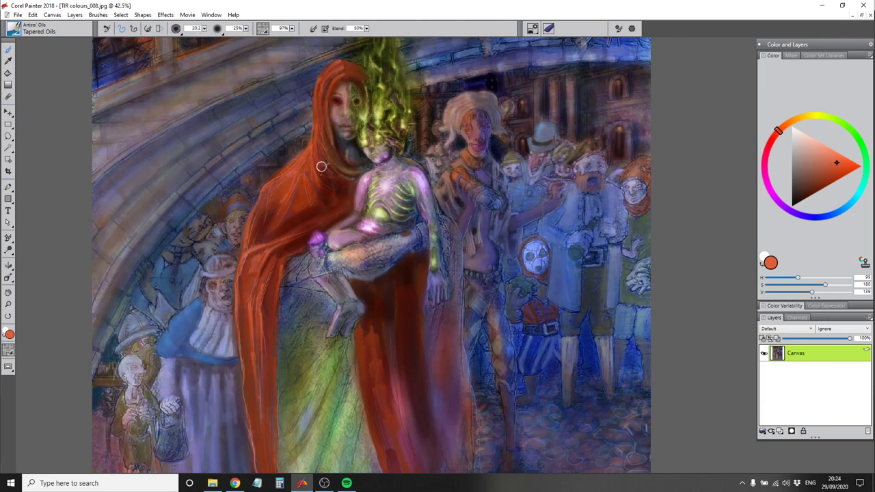
mouse_move(305, 151)
left_mouse_down()
mouse_move(278, 185)
mouse_move(325, 190)
left_mouse_up()
left_click_drag(331, 70, 342, 68)
Blend the cloak's hood and shoulder folds with sampled red-browns and lighter reds, using Tapered Oils at size 24.6
left_click(344, 71, "alt")
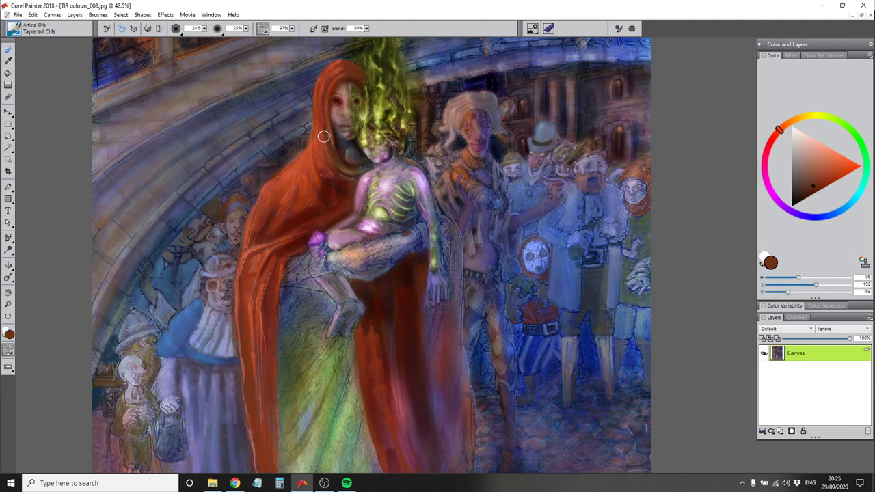
left_click(294, 207, "alt")
left_click(256, 237, "alt")
left_click(268, 193, "alt")
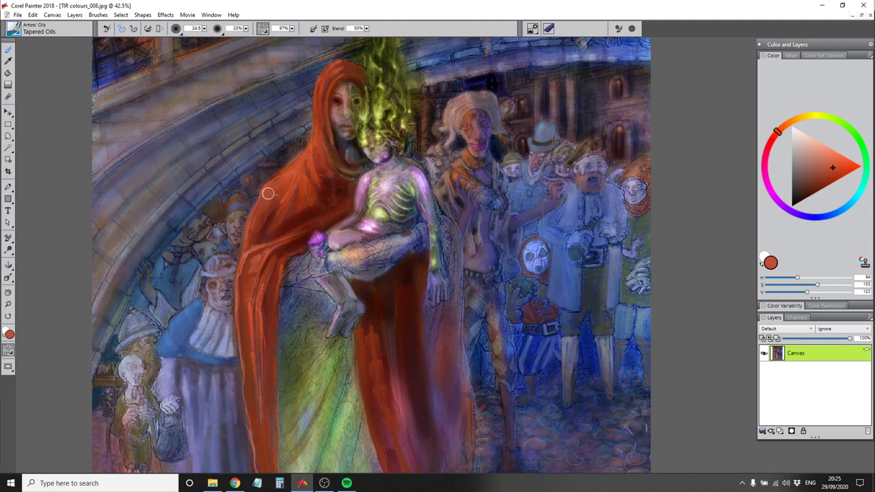
left_click(289, 220, "alt")
left_click(296, 212, "alt")
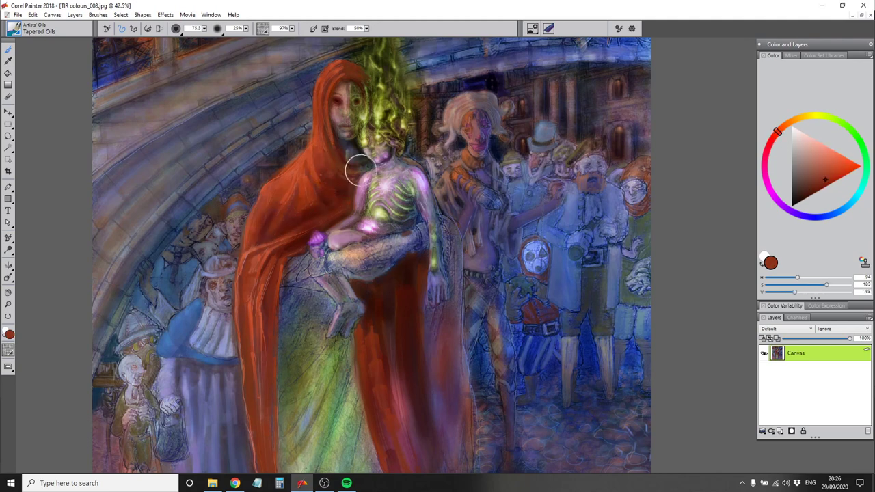
Smooth the cloak's chest and upper sleeve folds with sampled reds, using Tapered Oils at sizes 75.3 and 45
left_click(273, 298, "alt")
left_click(268, 302, "alt")
left_click(246, 356, "alt")
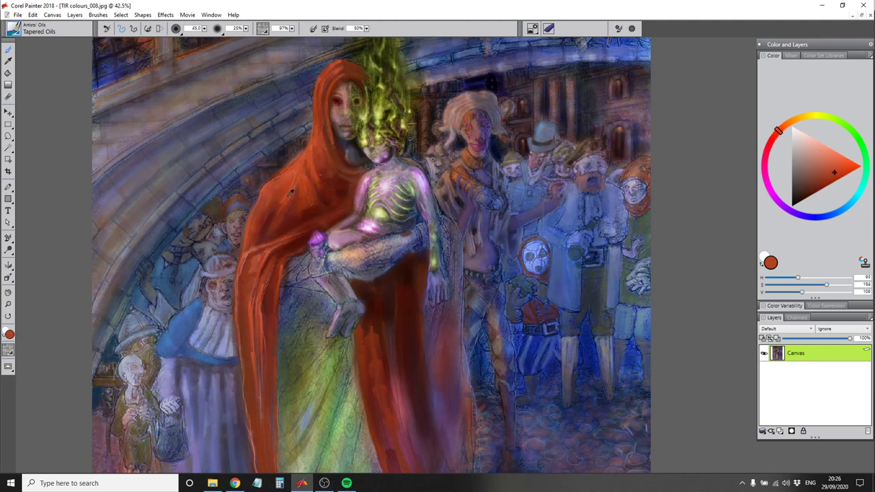
left_click(260, 254, "alt")
left_click(259, 256, "alt")
Cover the linework on the cloak's long left panel with sampled dark and mid reds, using Tapered Oils at size 45
scroll(253, 321, "down", 3)
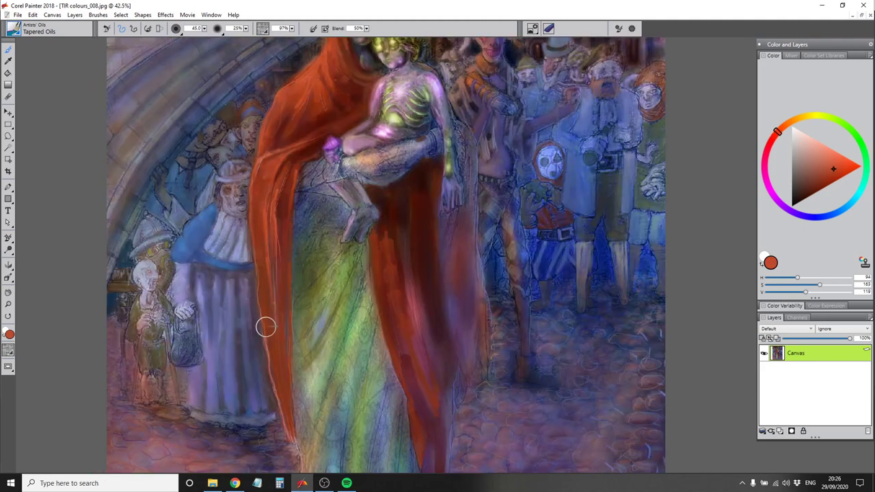
left_click(259, 186, "alt")
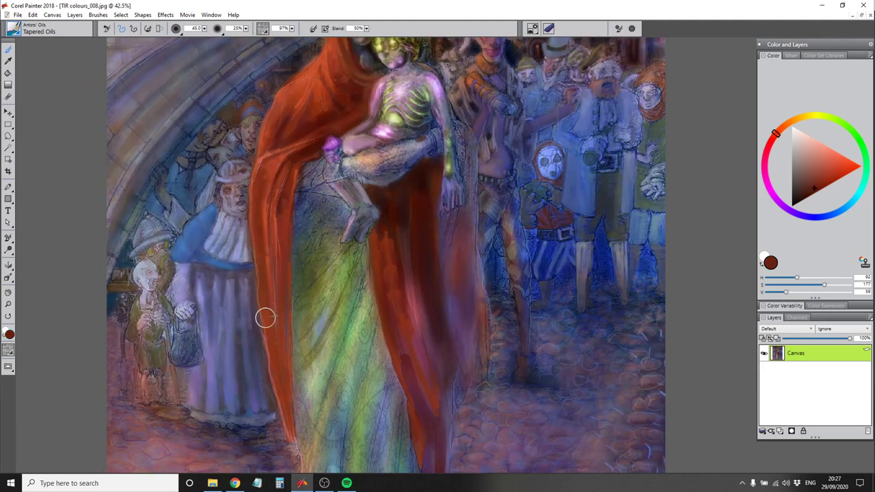
left_click(271, 211, "alt")
left_click(266, 320, "alt")
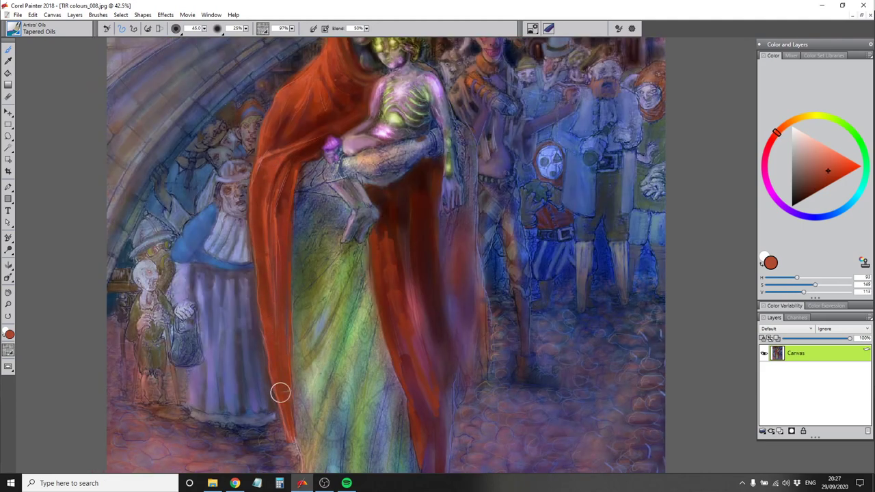
left_click(275, 322, "alt")
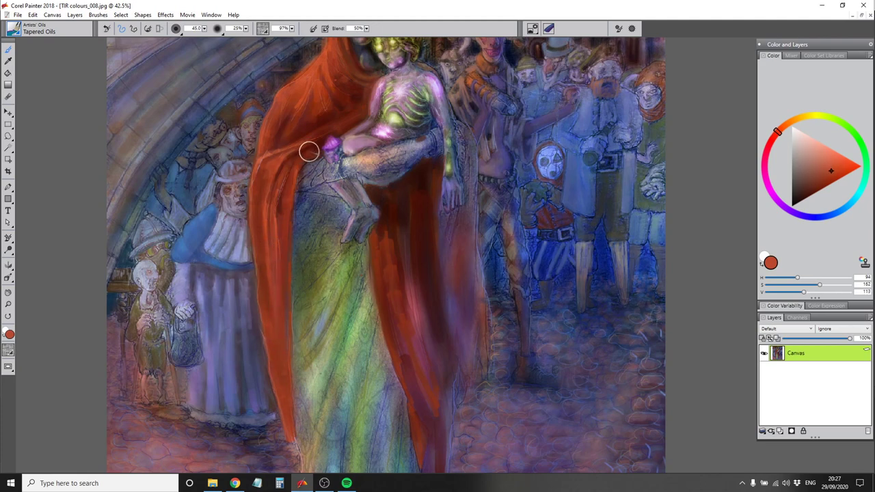
Refine the cloak's chest folds and hood edge with sampled dark red-browns, using Tapered Oils at size 17.9 and 39% opacity
left_click_drag(333, 121, 270, 216)
left_click(238, 231, "alt")
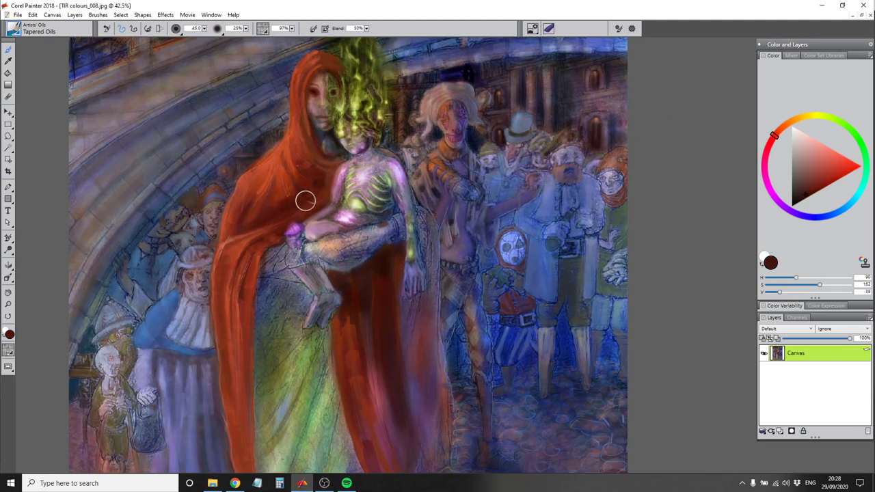
left_click(325, 65, "alt")
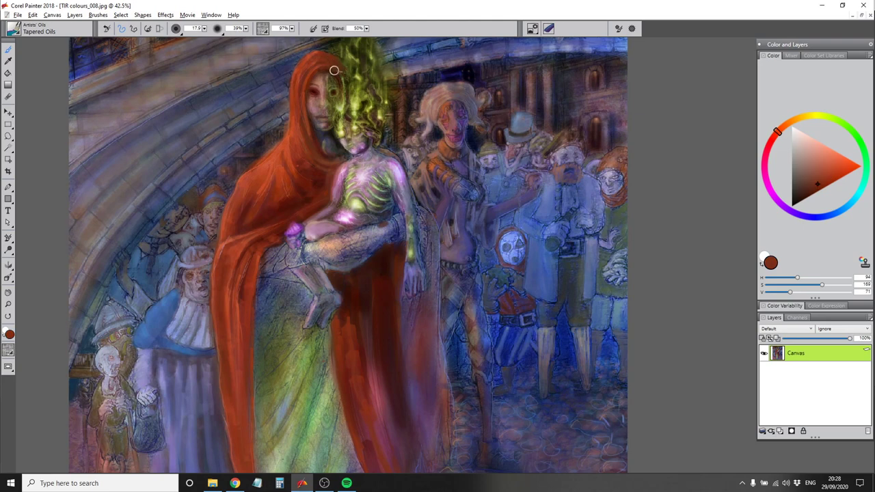
left_click(324, 60, "alt")
left_click(388, 291, "alt")
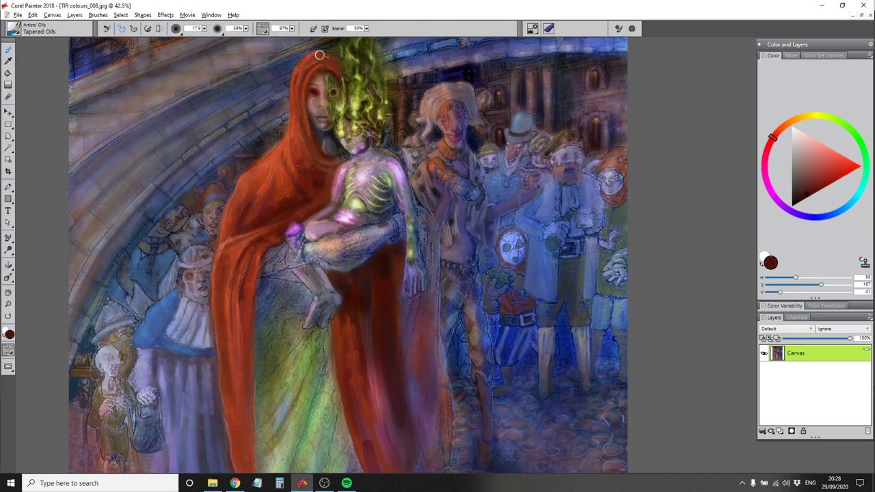
Deepen the cloak's sleeve folds and long left panel with sampled red-browns, using Tapered Oils at size 26.8
left_click(313, 149, "alt")
left_click(274, 227, "alt")
left_click(263, 226, "alt")
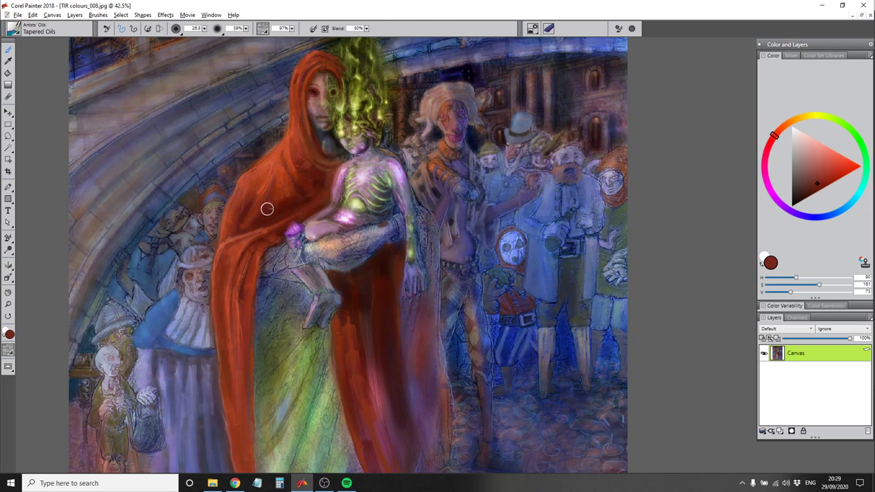
left_click(267, 208, "alt")
left_click_drag(360, 305, 288, 238)
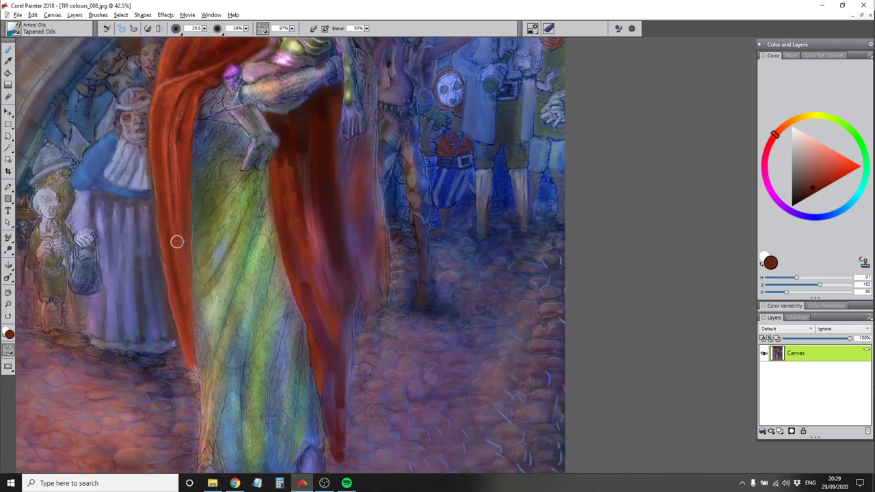
left_click(184, 206, "alt")
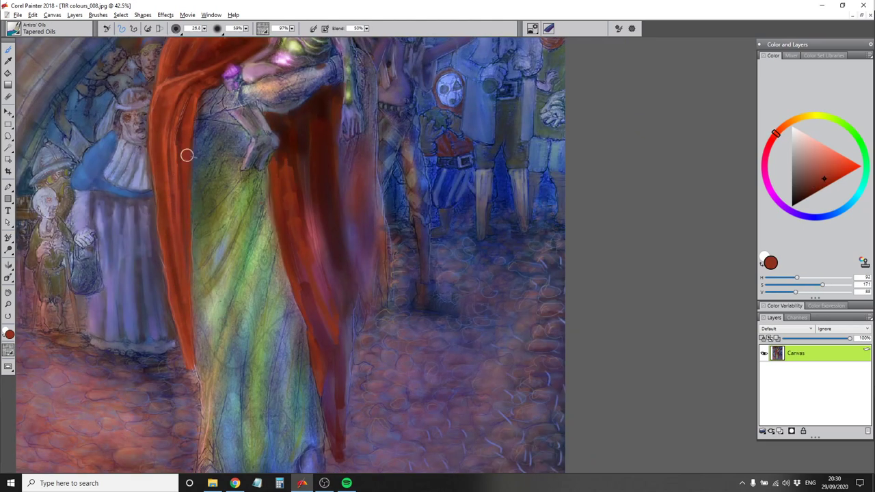
Sketch curling pattern lines on the green dress in sampled olive, using the Digital Watercolor brush Simple Water 2 at about size 19
left_click(244, 236, "alt")
left_click(236, 228, "alt")
key("ctrl+b")
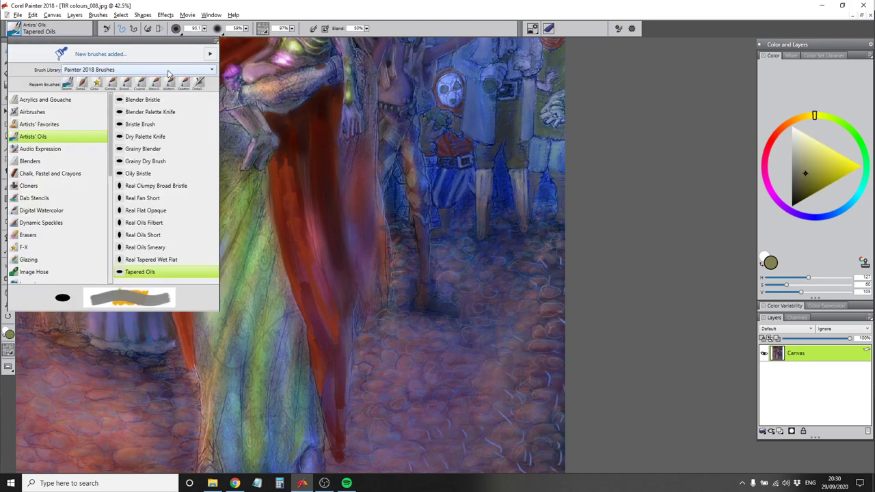
left_click(41, 210)
left_click(164, 199)
left_click(225, 244, "alt")
left_click(230, 240, "alt")
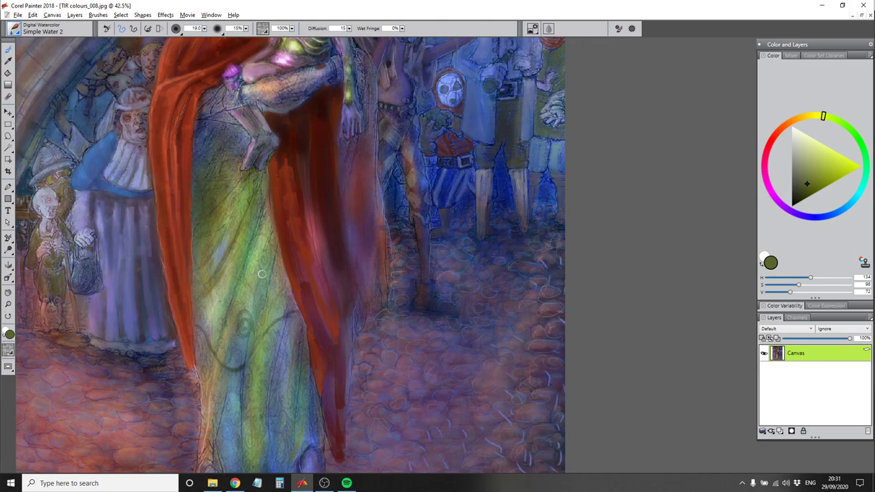
scroll(243, 126, "down", 2)
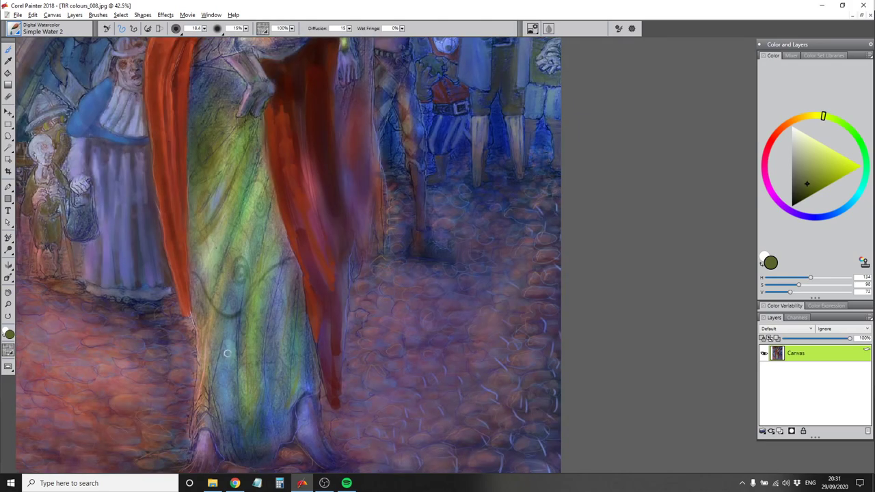
Paint light green and dark blue folds on the dress and its hem, using Tapered Oils at about size 31 and 62% opacity
key("ctrl+b")
left_click(41, 121)
left_click(140, 198)
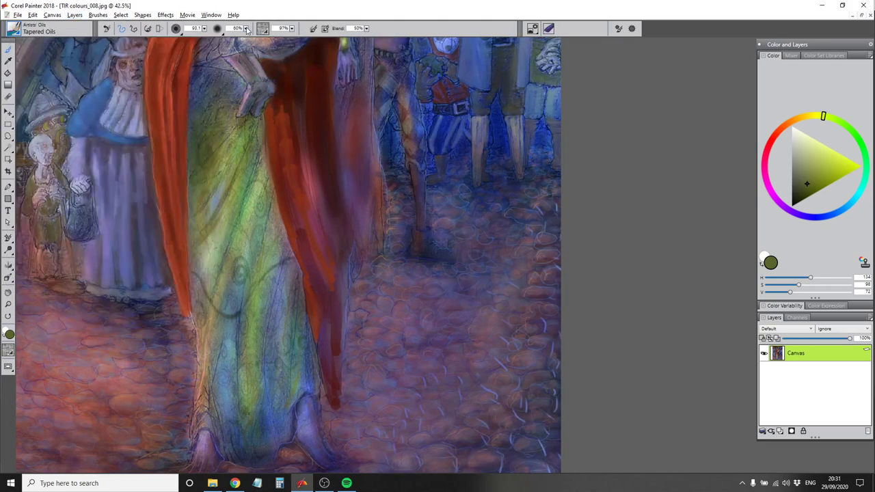
left_click(262, 186, "alt")
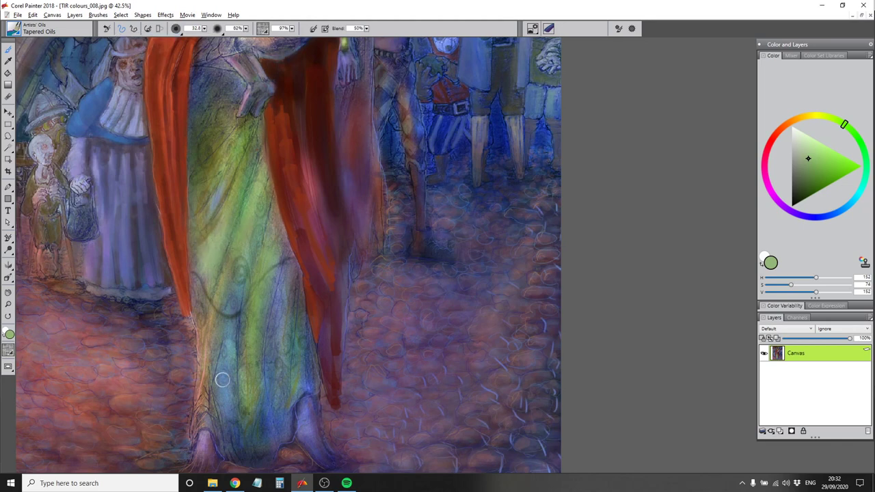
left_click(216, 413, "alt")
left_click(236, 456, "alt")
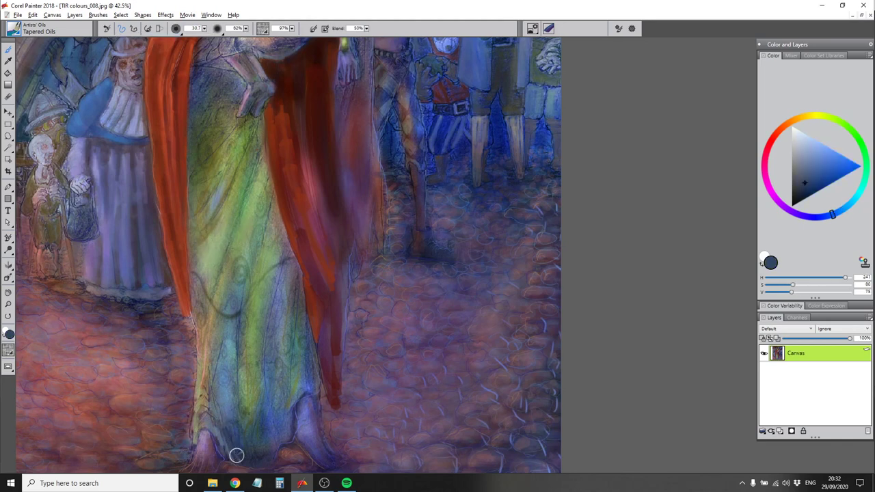
left_click_drag(225, 421, 223, 357)
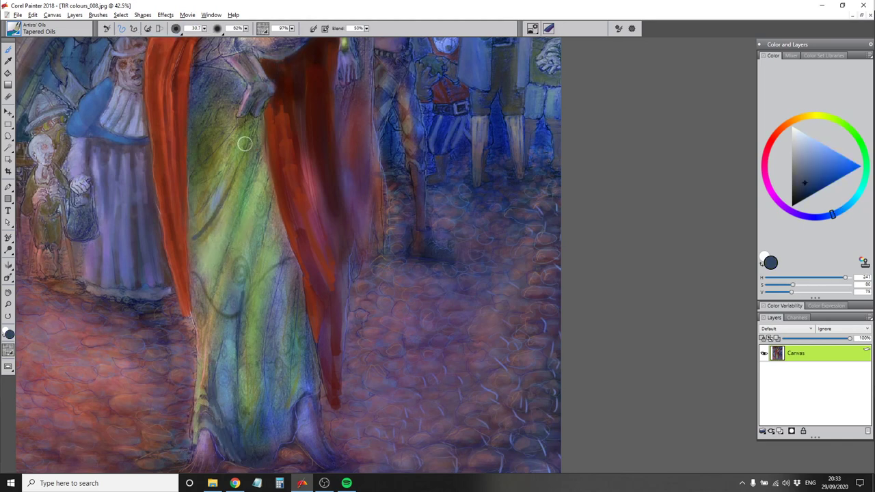
Add red-brown fold lines across the dress and tint its lower folds with sampled colours, using Tapered Oils at size 30.7
left_click(262, 218, "alt")
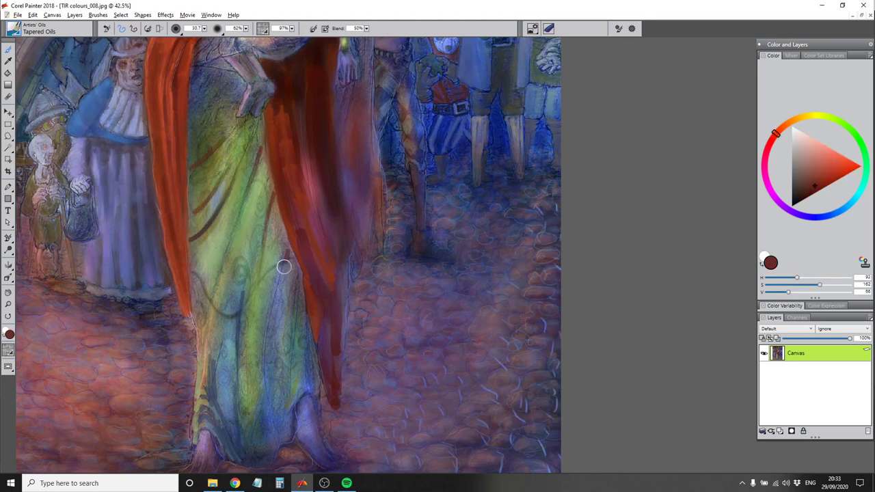
left_click(227, 397, "alt")
left_click(305, 332, "alt")
Paint both bare feet in sampled purples with Tapered Oils, starting at size 10 and lowering opacity to 27%
scroll(280, 346, "down", 2)
left_click(212, 407, "alt")
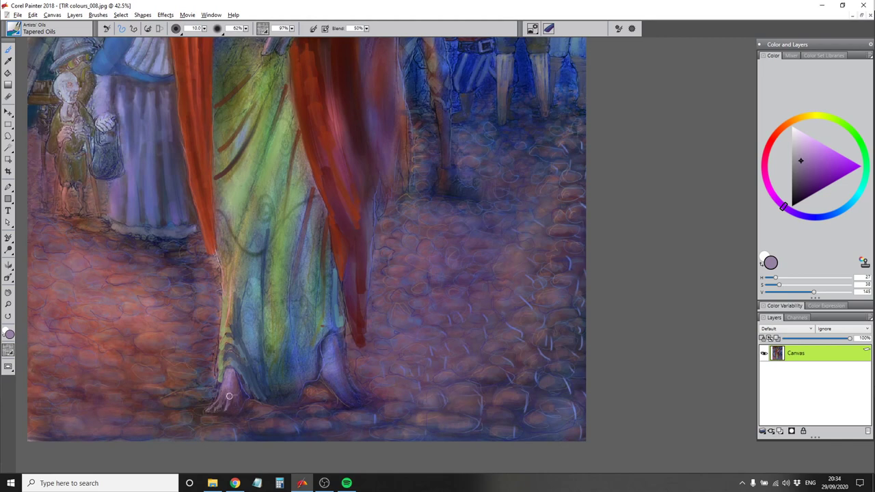
left_click(235, 388, "alt")
left_click(312, 363, "alt")
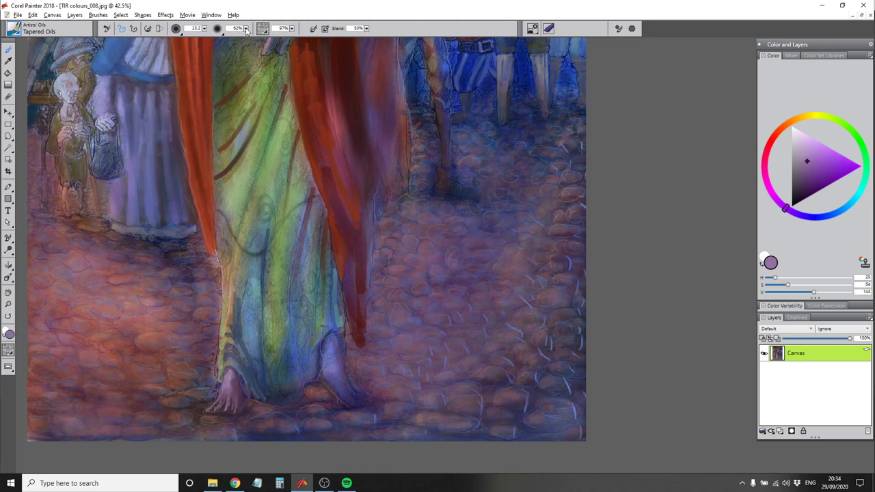
mouse_move(312, 363)
left_mouse_down()
mouse_move(336, 369)
mouse_move(344, 397)
left_mouse_up()
left_click(333, 339, "alt")
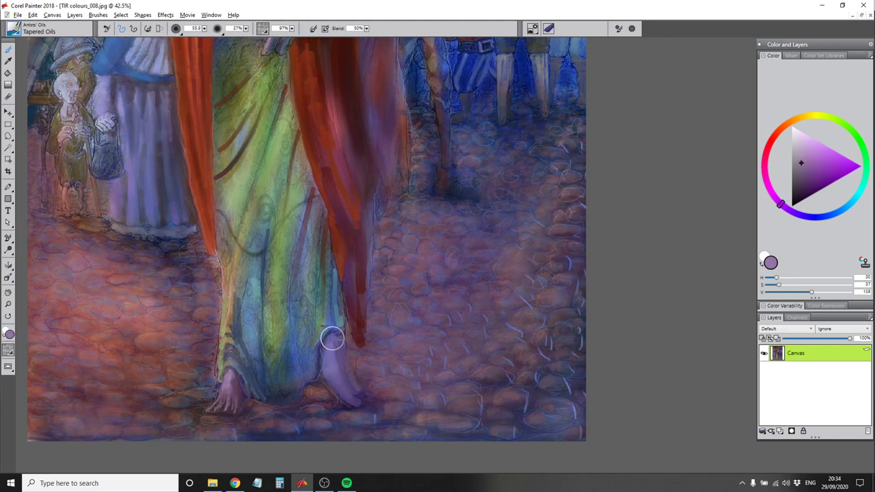
Shade the dress hem and the edges of the feet with sampled dark blues and purples, using Tapered Oils at size 39.2
left_click(323, 373, "alt")
left_click(267, 399, "alt")
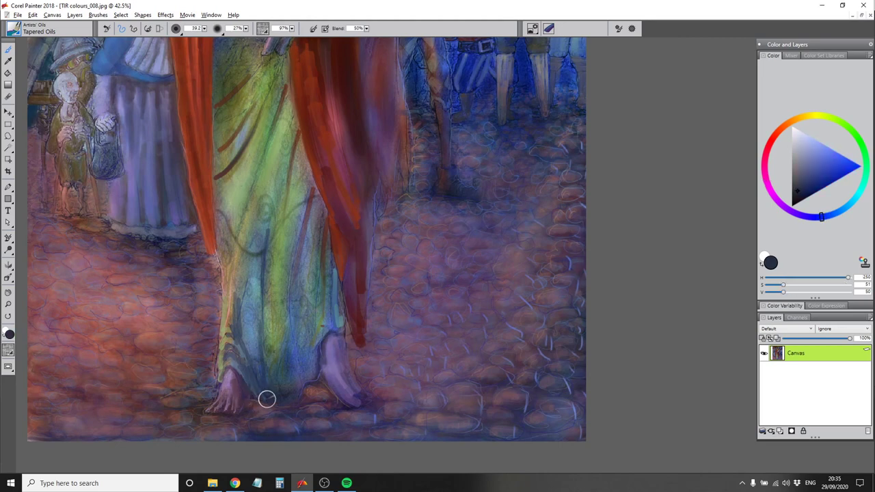
left_click(232, 391, "alt")
left_click(348, 394, "alt")
left_click_drag(349, 394, 344, 441)
Glaze the whole dress in sampled soft green with Tapered Oils, going from size 44.6 at 27% to size 190.6 at 16% opacity
left_click(214, 415, "alt")
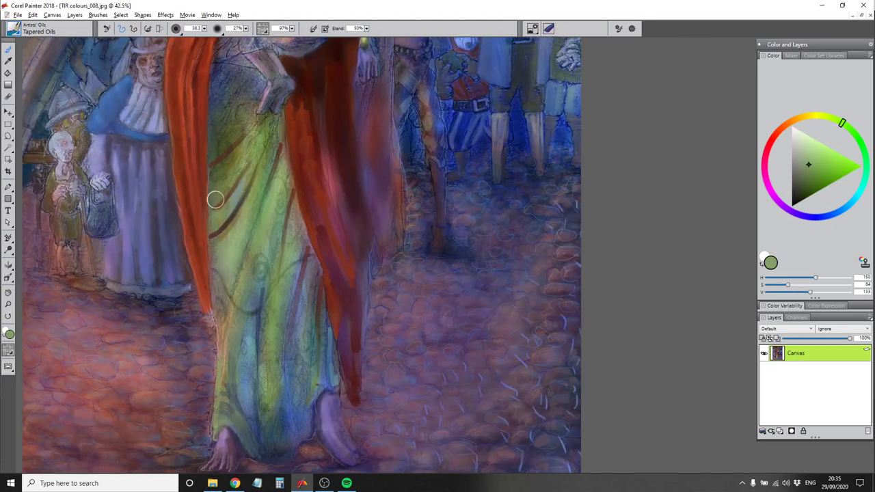
mouse_move(300, 321)
left_mouse_down()
mouse_move(307, 268)
mouse_move(298, 307)
mouse_move(311, 328)
left_mouse_up()
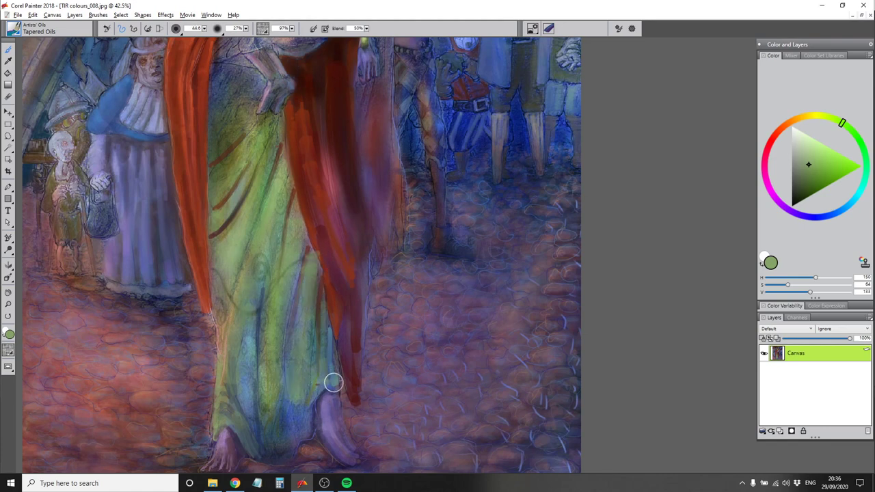
left_click_drag(333, 383, 280, 419)
left_click_drag(246, 28, 232, 28)
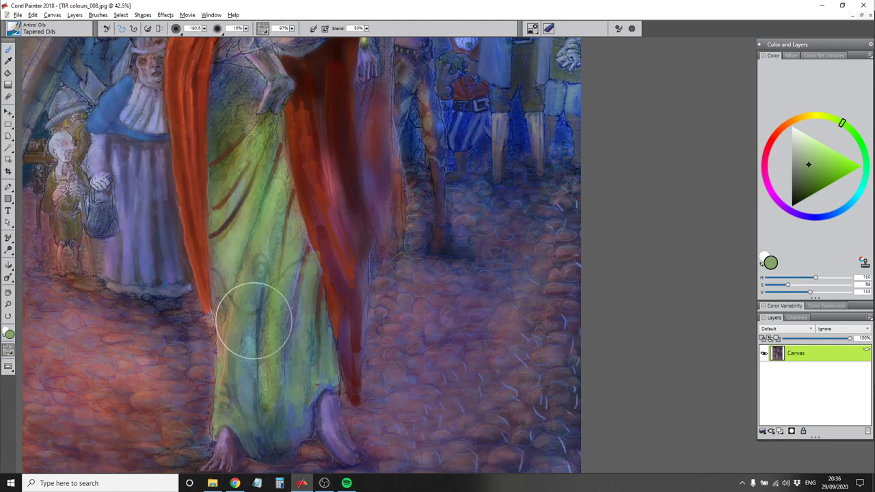
left_click_drag(226, 75, 253, 206)
left_click_drag(260, 68, 287, 130)
Draw fine swirl patterns and fold lines over the dress in sampled dark blue, using the Detail Oils Brush at size 3.8
left_click(267, 439, "alt")
left_click(31, 28)
left_click(206, 280)
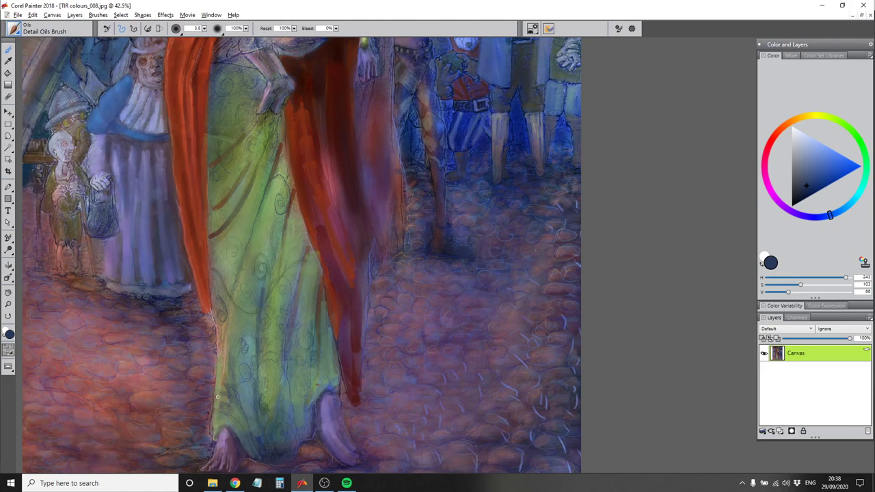
Refine the shading and outlines of both feet in sampled purples, using Tapered Oils, Simple Water 2 and the Detail Oils Brush
scroll(265, 425, "down", 2)
left_click(311, 356, "alt")
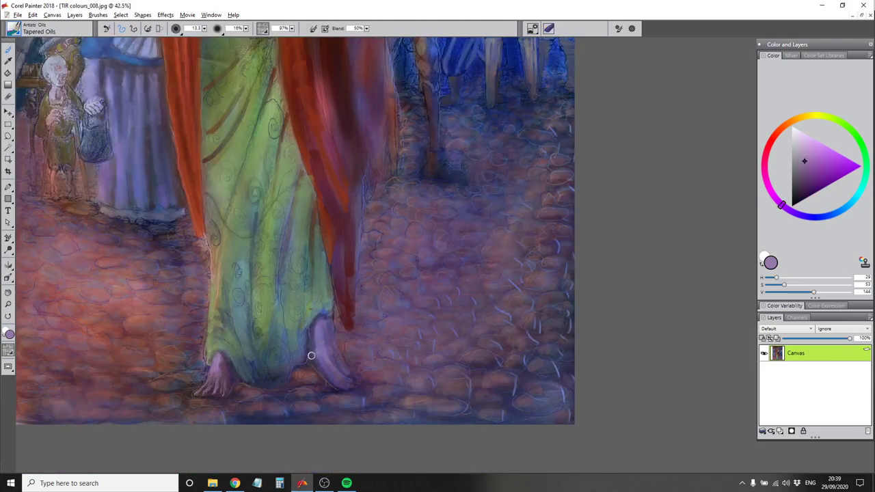
left_click(222, 354, "alt")
left_click(318, 333, "alt")
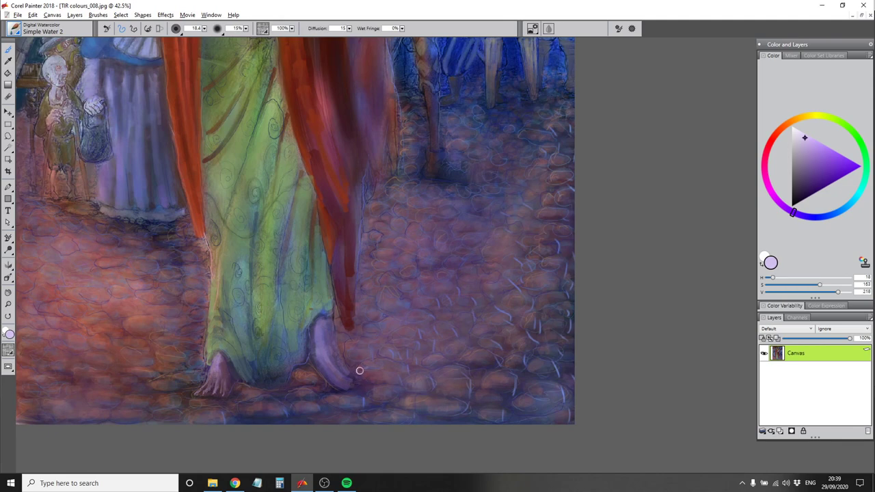
left_click(14, 28)
left_click(217, 373, "alt")
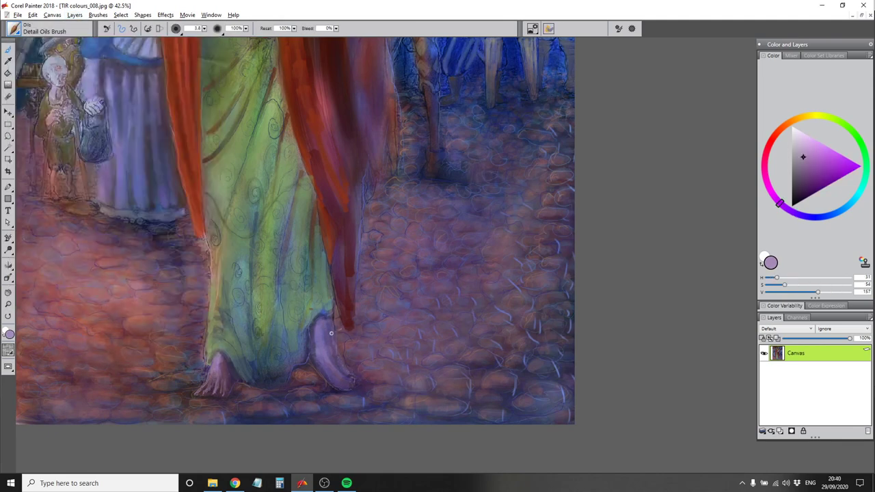
Blend the lower dress and hem around the feet with sampled greens and blue-greys, using Tapered Oils up to size 61.9 at 28% opacity
left_click(14, 28)
left_click(156, 221)
left_click(307, 313, "alt")
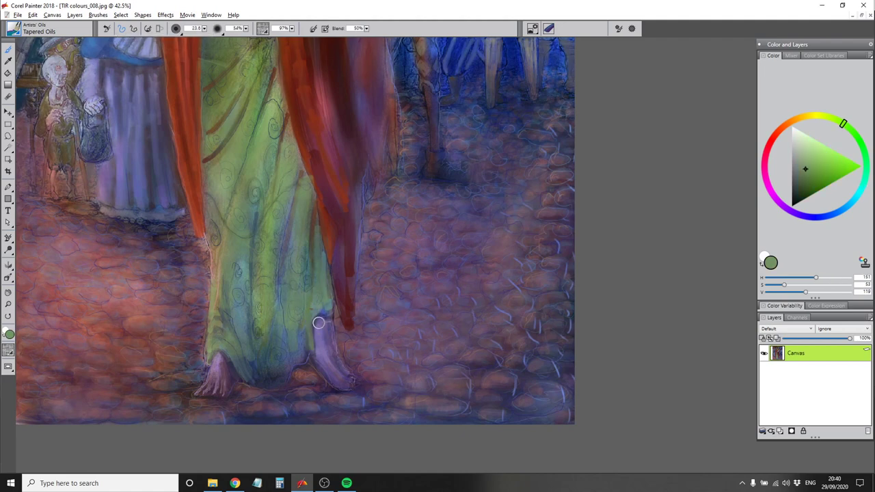
left_click(312, 337, "alt")
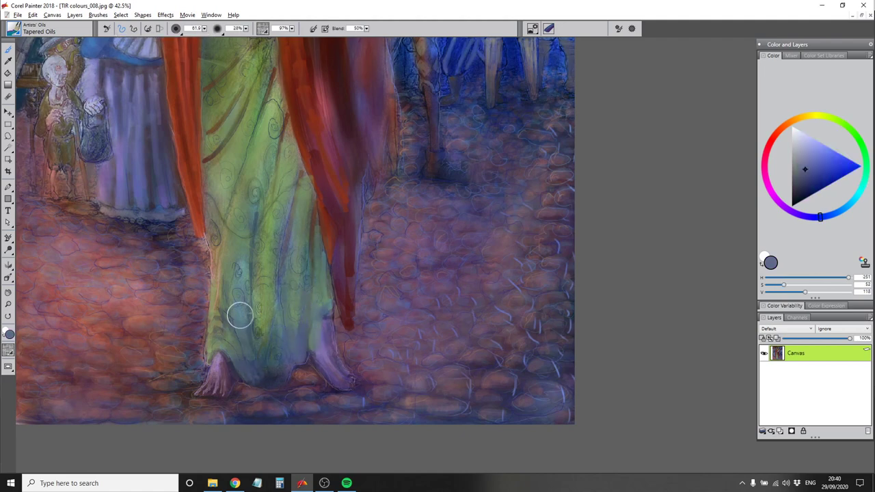
left_click(307, 335, "alt")
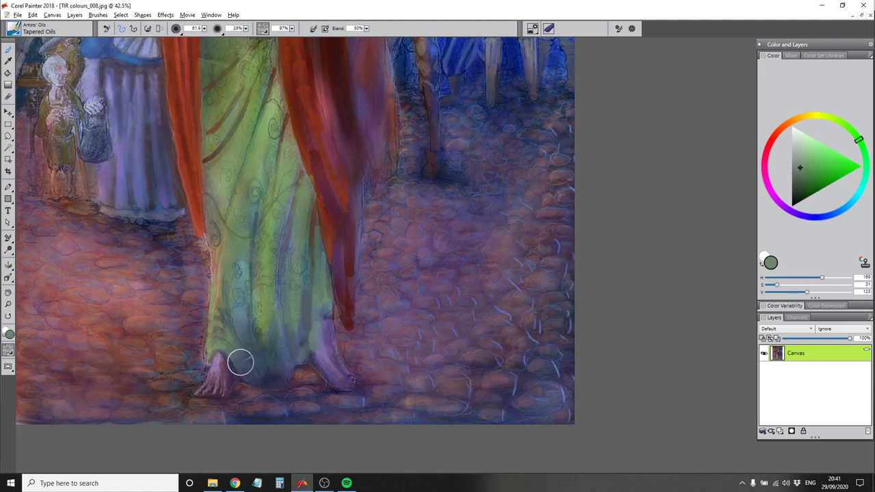
left_click_drag(240, 362, 209, 355)
Shade the upper skirt and the folds along the cloak with sampled dark blue-grey and olive, using Tapered Oils at 28% opacity
scroll(206, 140, "up", 5)
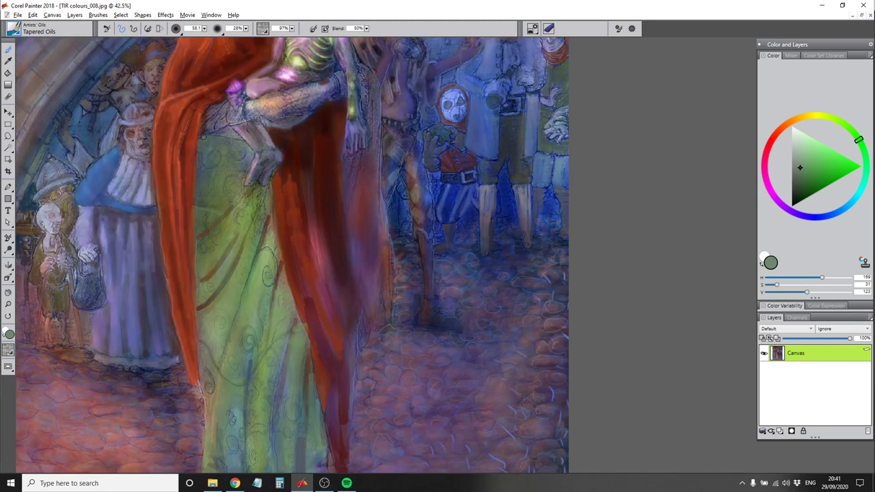
left_click(202, 136, "alt")
scroll(252, 352, "down", 3)
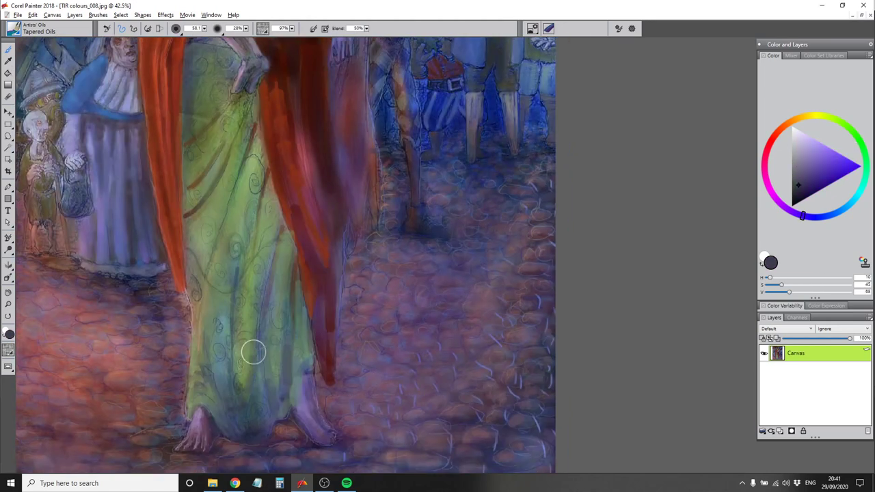
left_click(209, 194, "alt")
left_click_drag(248, 149, 287, 240)
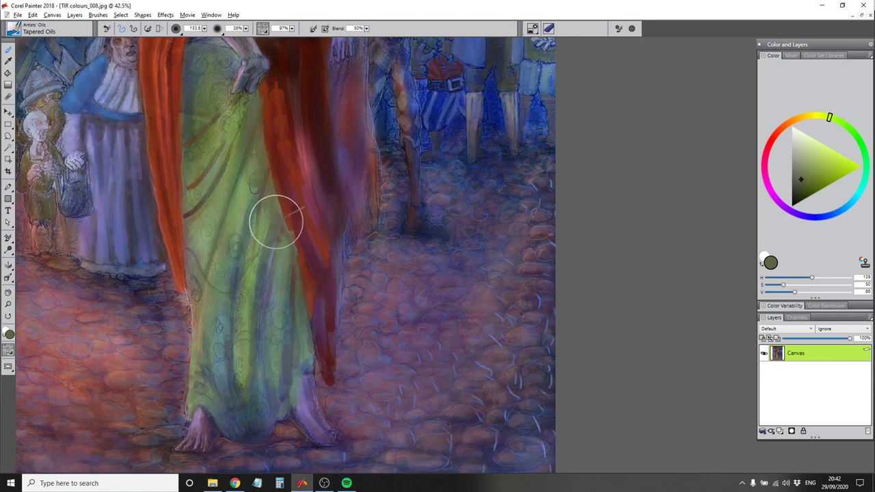
scroll(186, 259, "up", 3)
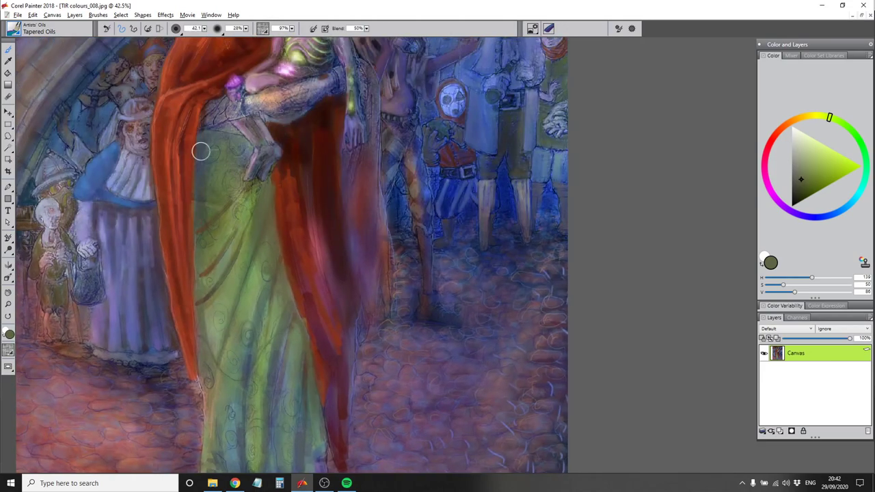
Wash an olive shadow over the upper skirt with the Digital Watercolor brush Simple Water 2 at size 124.6 and 13% opacity
key("ctrl+minus")
left_click(28, 29)
left_click(41, 210)
left_click(156, 223)
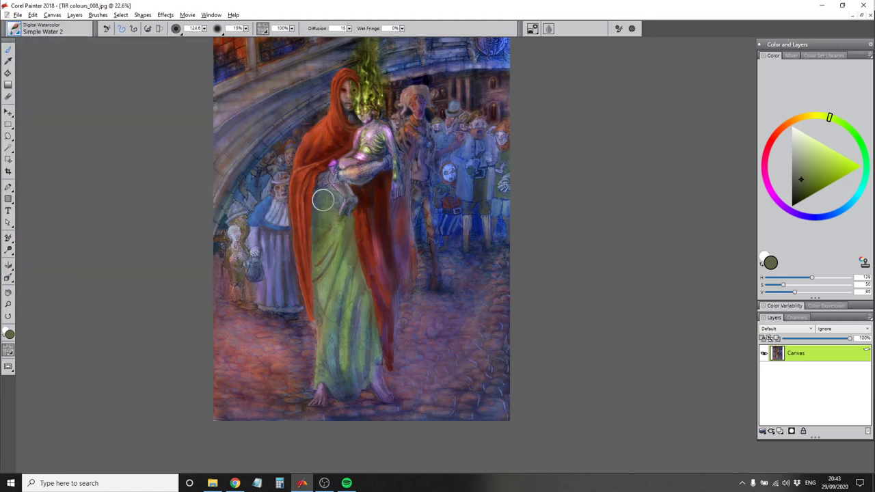
left_click(60, 15)
left_click(60, 15)
Warm the green dress with a wash of red sampled from the cloak, using Simple Water 2 at size 246.3
left_click(329, 195, "alt")
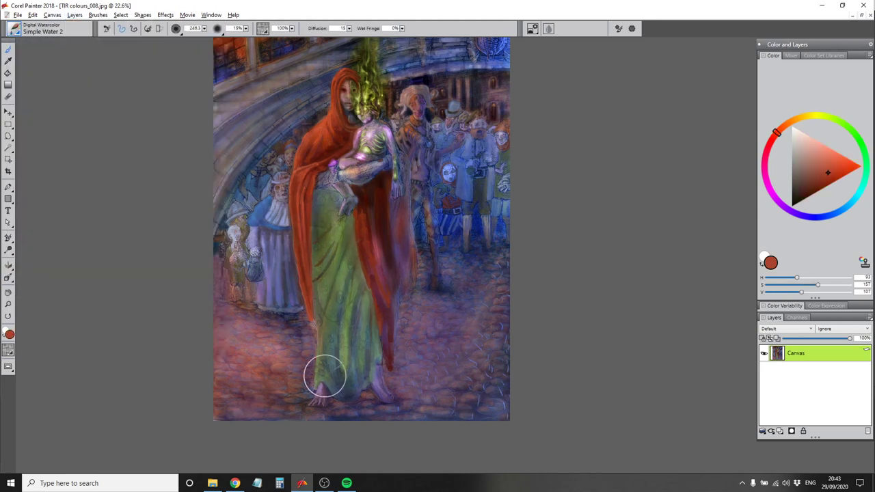
left_click(52, 15)
key("Escape")
left_click(381, 201, "alt")
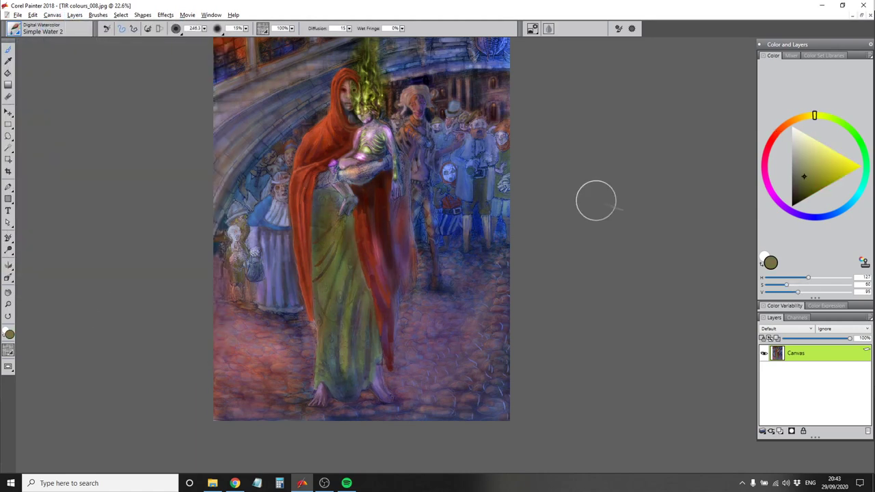
Wash sampled green over the dress with Simple Water 2, and brighten its folds with the F-X Glow brush at size 229.6 and 10% strength
mouse_move(317, 199)
left_mouse_down()
mouse_move(312, 270)
mouse_move(328, 338)
left_mouse_up()
key("bracketright")
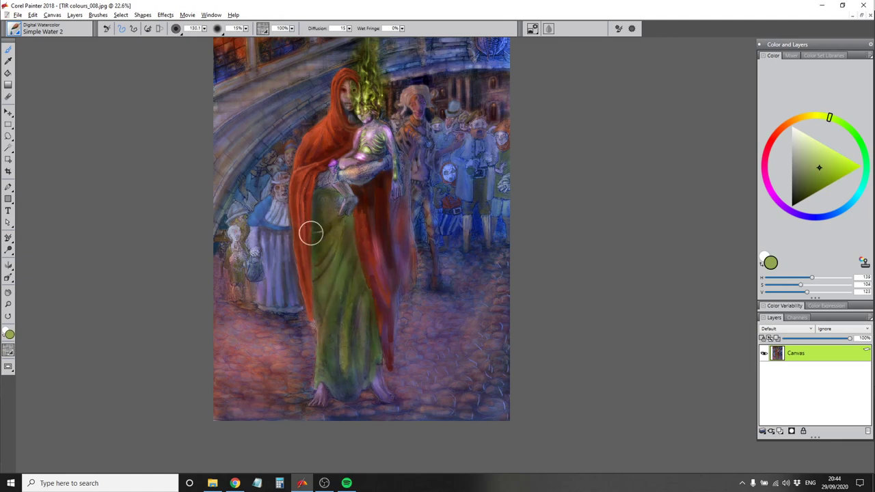
left_click(106, 330)
left_click_drag(331, 280, 336, 332)
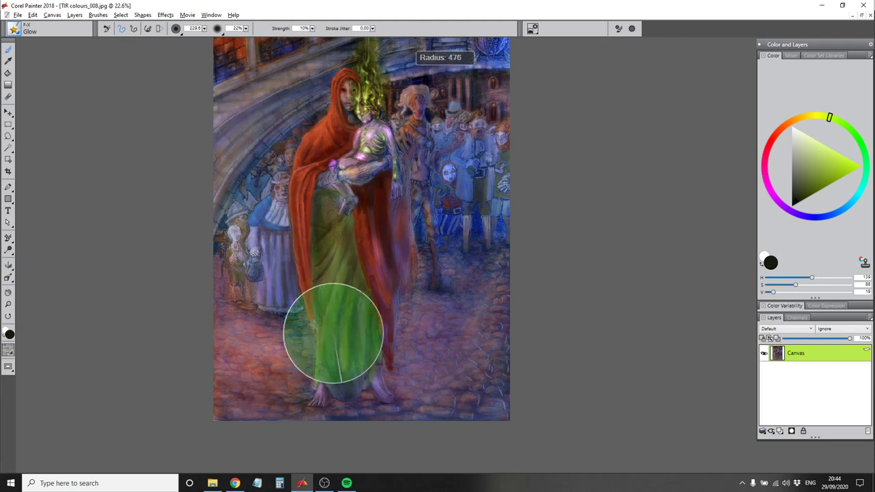
key("bracketleft")
key("bracketleft")
key("bracketleft")
key("bracketleft")
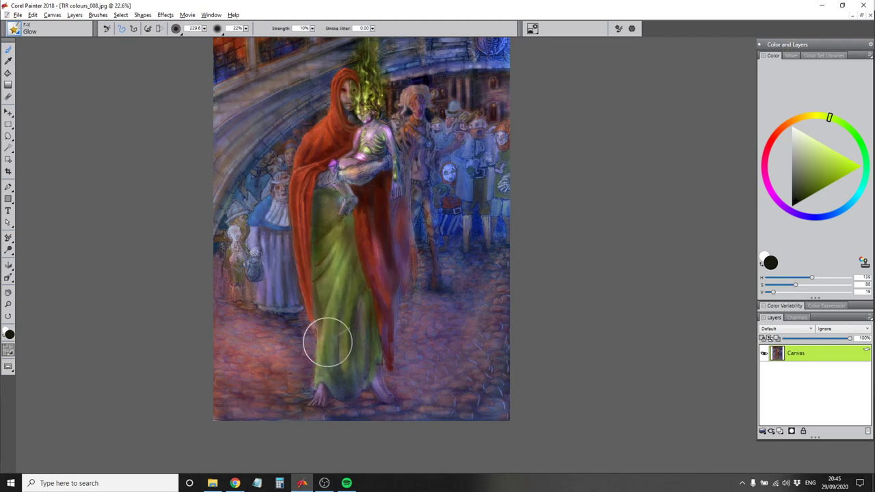
key("bracketleft")
Tint the hem and folds of the dress with blue and green washes, using Simple Water 2 at around size 164.4 and 15% opacity
left_click(79, 83)
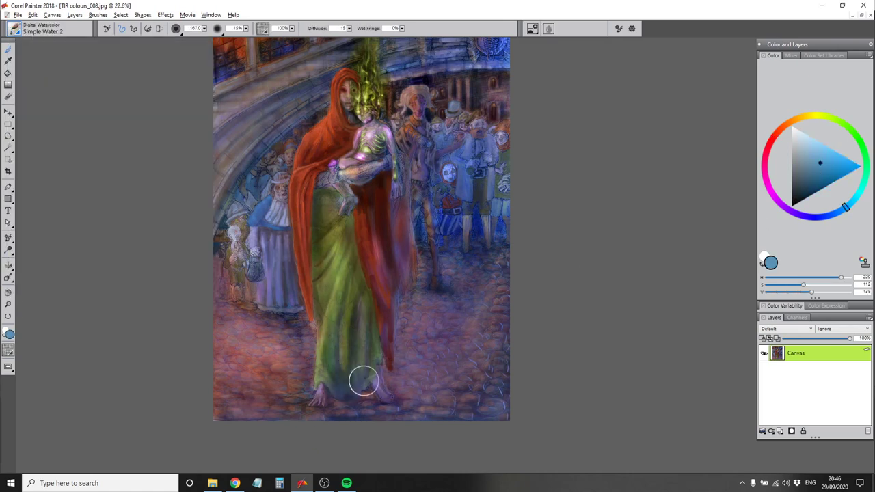
mouse_move(363, 381)
left_mouse_down()
mouse_move(359, 267)
mouse_move(358, 397)
left_mouse_up()
left_click(339, 337, "alt")
key("bracketright")
key("bracketright")
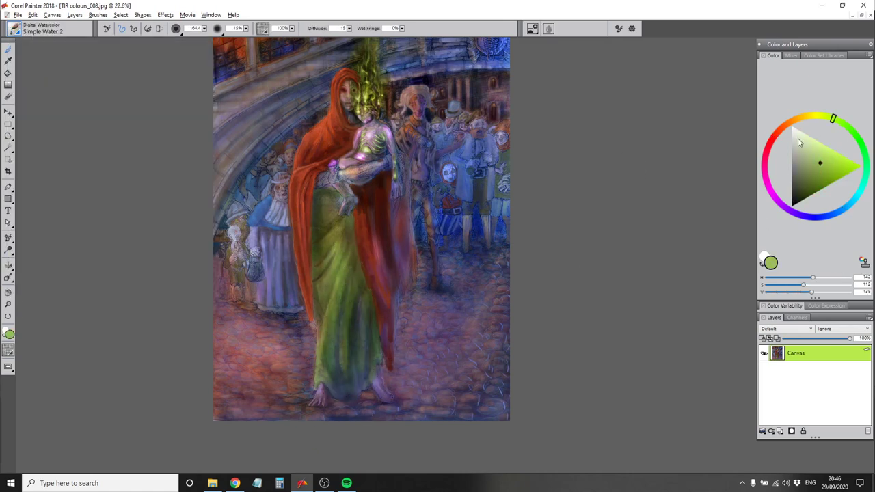
left_click(340, 222, "alt")
left_click(273, 205, "alt")
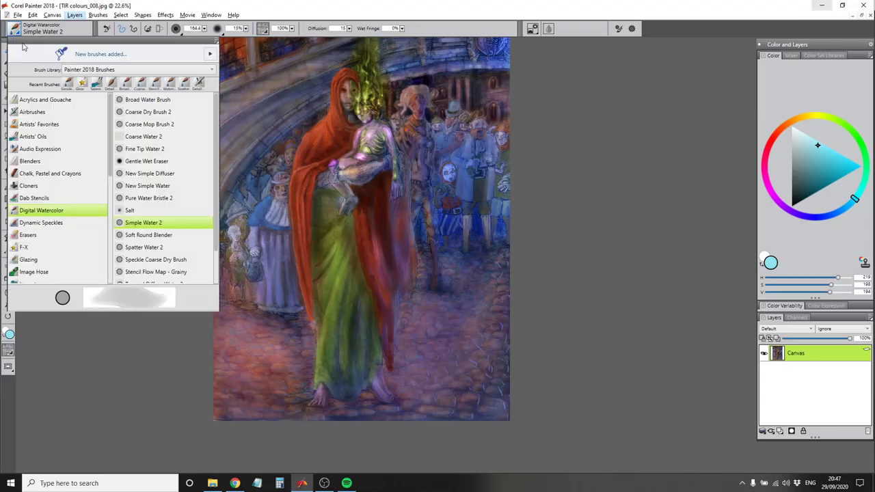
Add dark green and dark blue glow to the dress folds and hem with the Glow brush, enlarging it to size 246.8
left_click(41, 43)
left_click(794, 205)
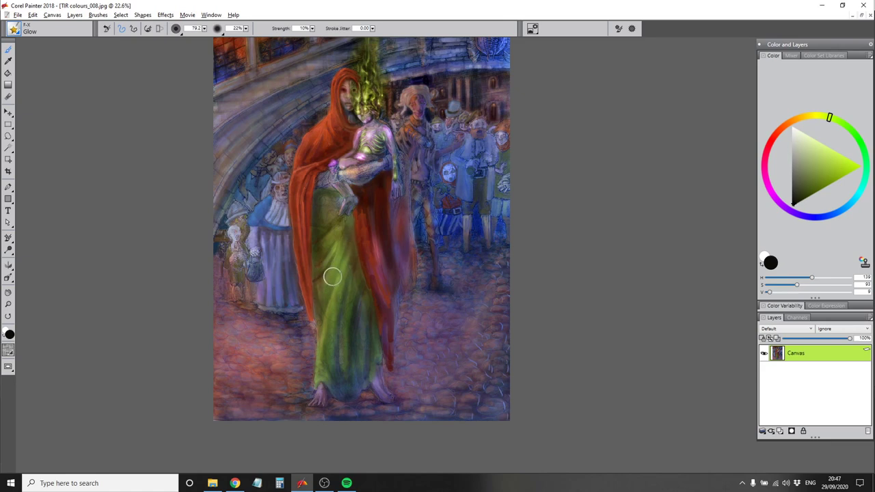
key("bracketright")
key("bracketright")
key("bracketright")
key("bracketright")
key("bracketright")
left_click(380, 352, "alt")
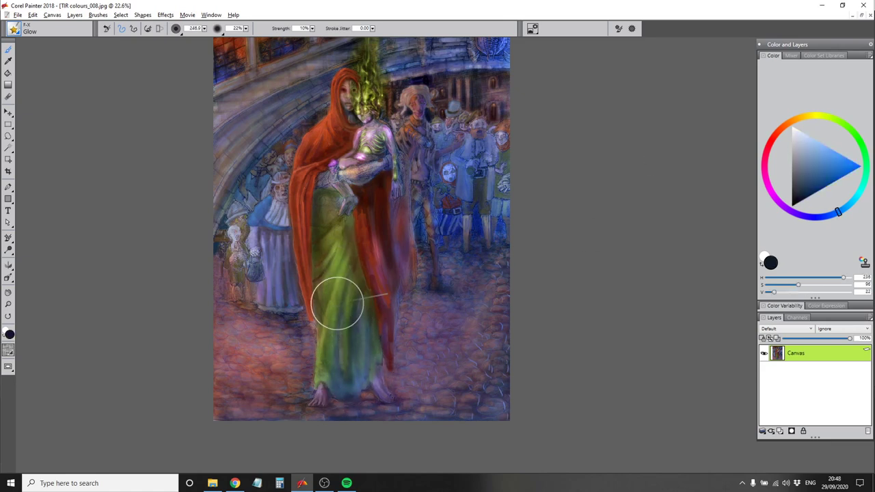
Deepen the dress with muted green and blue washes, using Simple Water 2 at 15% opacity and sizes from 147.4 to 240.9
left_click(15, 28)
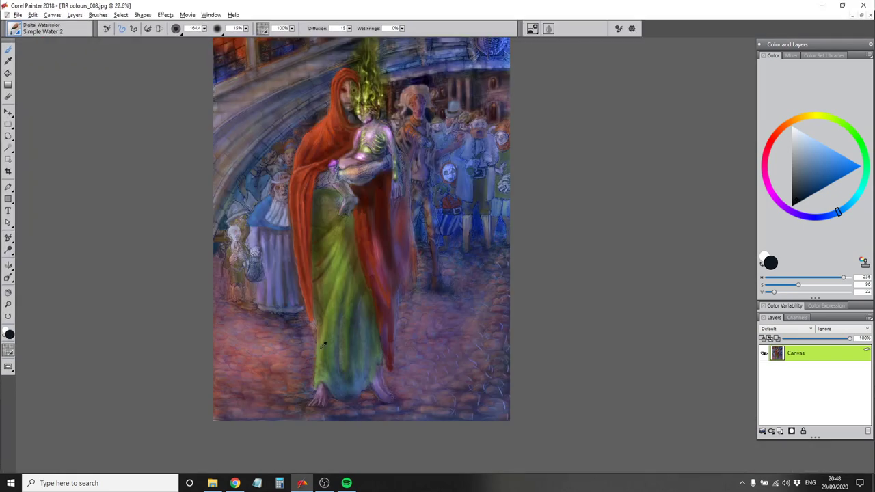
left_click(404, 263, "alt")
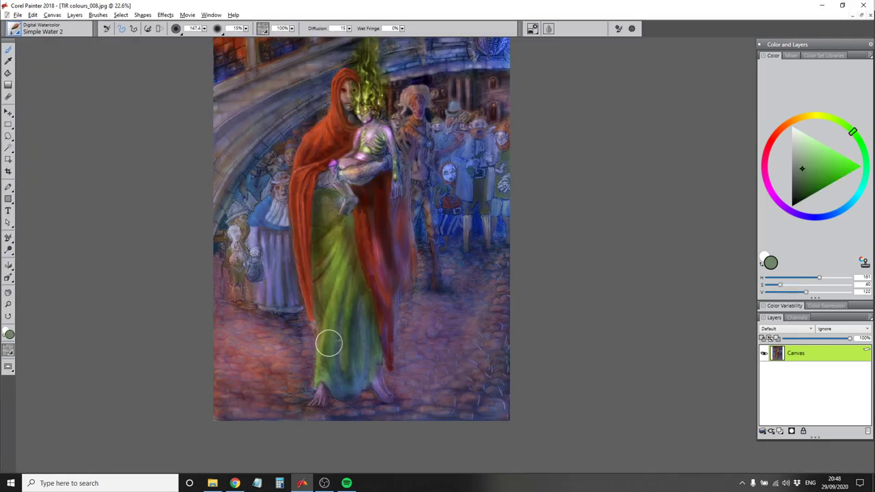
left_click(342, 369, "alt")
key("bracketleft")
key("bracketleft")
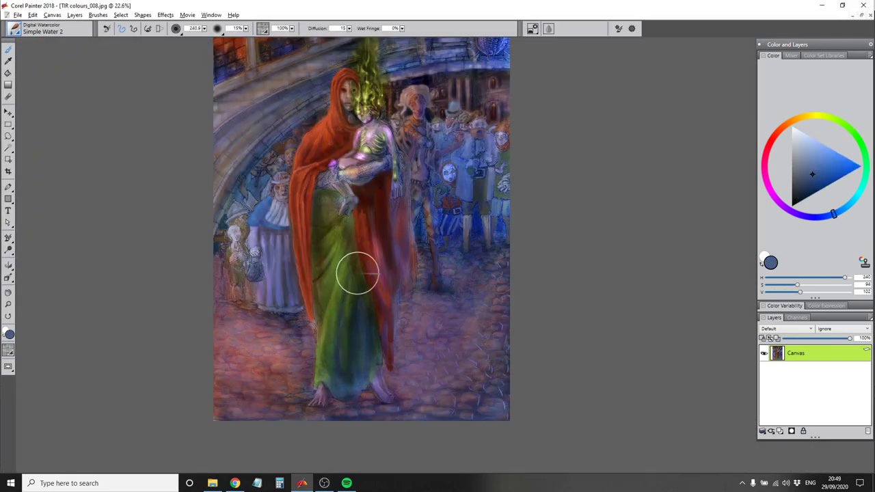
Discard the smooth green repaint of the dress by returning to the earlier patterned version of TIR colours_008.jpg
left_click(18, 14)
left_click(75, 132)
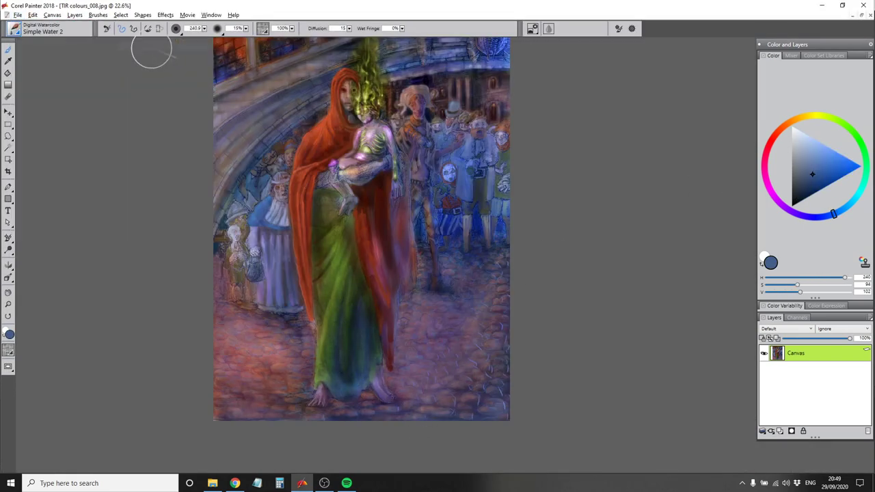
key("ctrl+w")
left_click(7, 14)
left_click(137, 45)
scroll(426, 289, "up", 5)
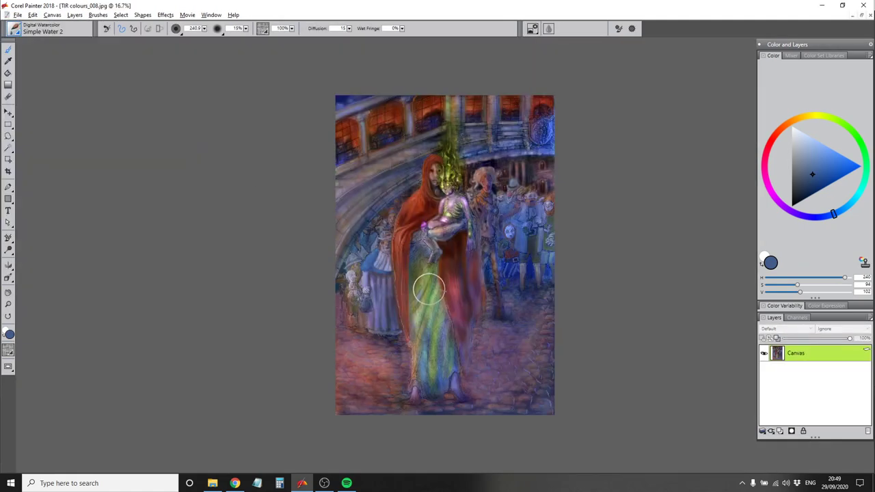
Start reworking the patterned dress and its edges with sampled dark red, green and brown, using Tapered Oils at 28% opacity
left_click(17, 31)
left_click(97, 82)
left_click(404, 281, "alt")
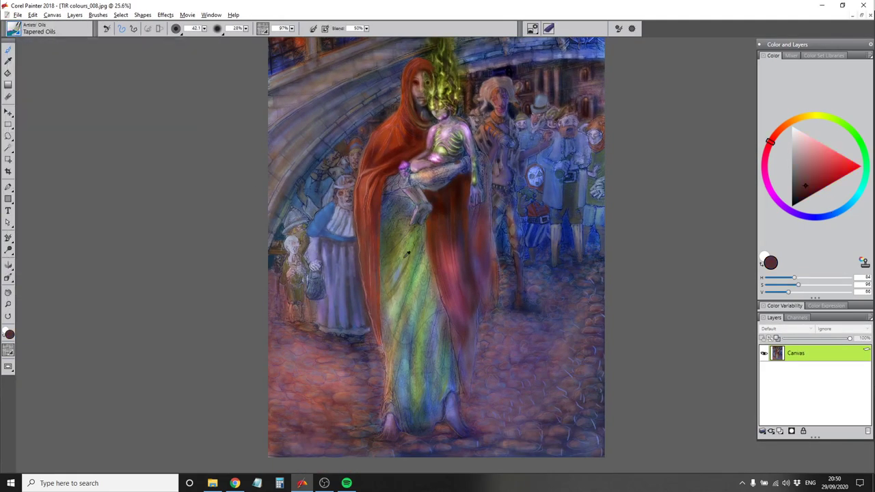
left_click(415, 289, "alt")
scroll(388, 374, "up", 4)
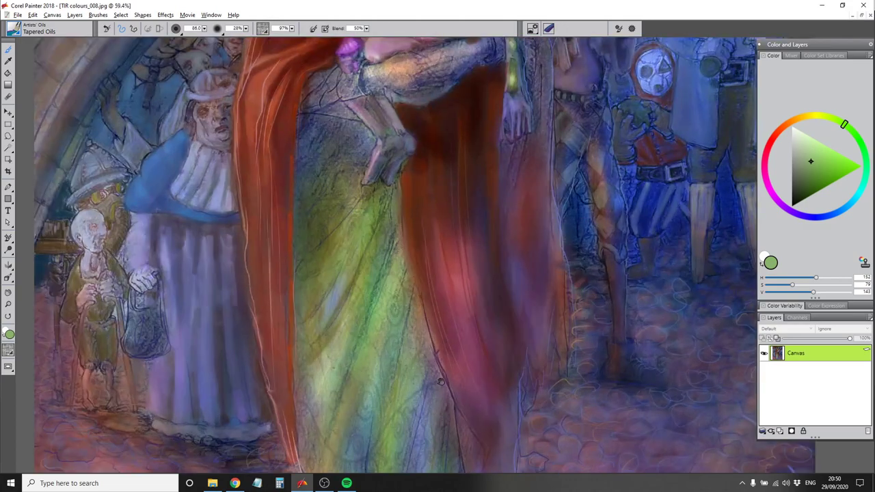
scroll(303, 151, "down", 3)
left_click(331, 342, "alt")
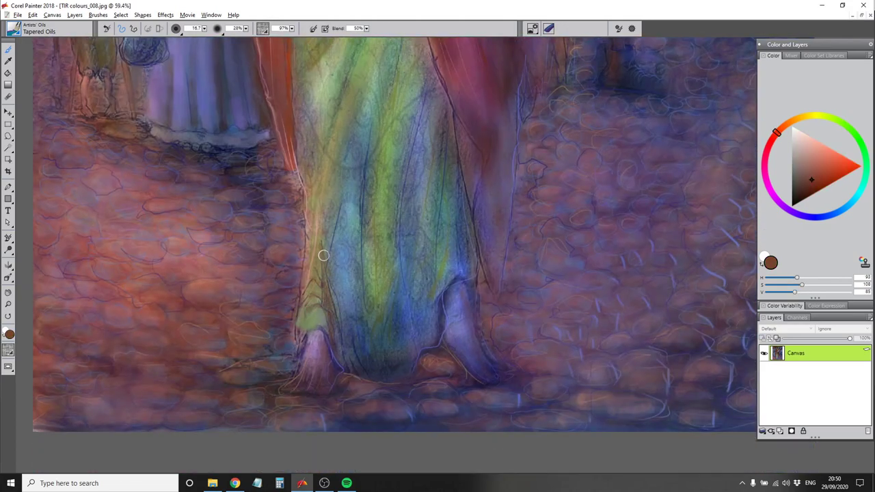
Paint long dark blue fold shadows down the dress from the waist to the hem with Tapered Oils at size 47.4
scroll(331, 305, "up", 3)
left_click(351, 390, "alt")
scroll(326, 326, "up", 5)
mouse_move(270, 273)
left_mouse_down()
mouse_move(269, 196)
mouse_move(334, 128)
mouse_move(277, 288)
mouse_move(309, 247)
mouse_move(317, 318)
mouse_move(367, 171)
mouse_move(288, 406)
left_mouse_up()
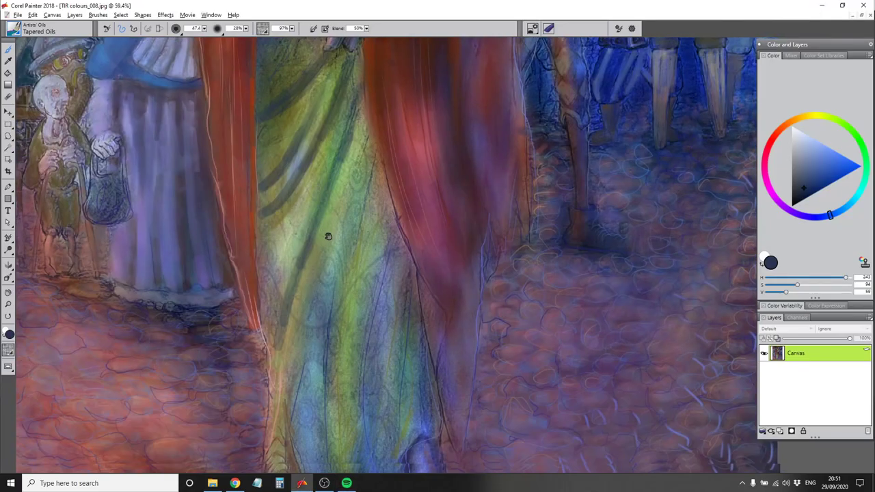
scroll(326, 235, "down", 1)
left_click_drag(352, 176, 345, 239)
scroll(345, 240, "down", 1)
mouse_move(314, 366)
left_mouse_down()
mouse_move(313, 426)
mouse_move(276, 365)
mouse_move(299, 270)
mouse_move(321, 415)
mouse_move(372, 367)
left_mouse_up()
Fill the central hem with muted green at size 70.8, and shape the small folds above the left foot with grey-green and dark blue at size 27.6
left_click(322, 344, "alt")
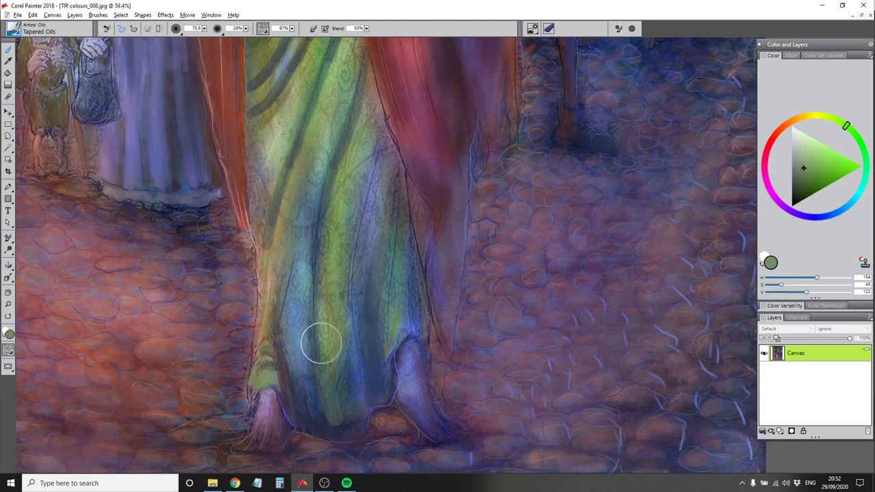
left_click_drag(322, 344, 331, 395)
key("bracketleft")
key("bracketleft")
key("bracketleft")
key("bracketleft")
left_click(275, 360, "alt")
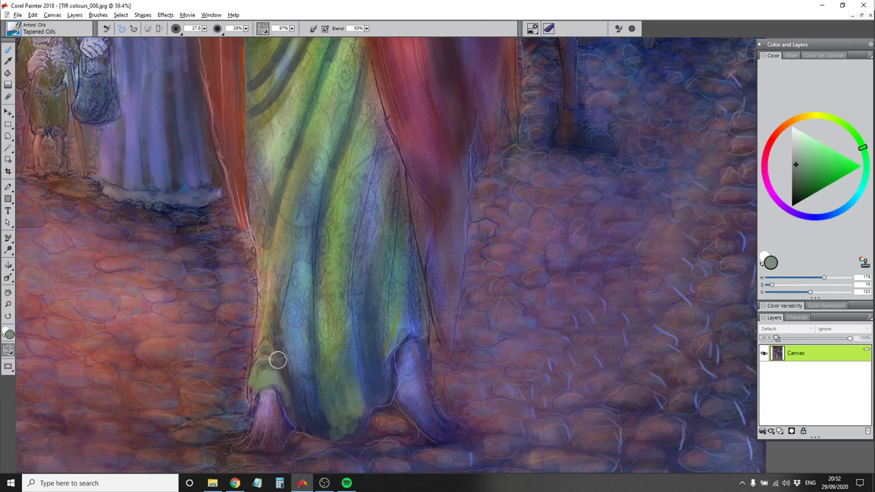
left_click(303, 426, "alt")
left_click(304, 425, "alt")
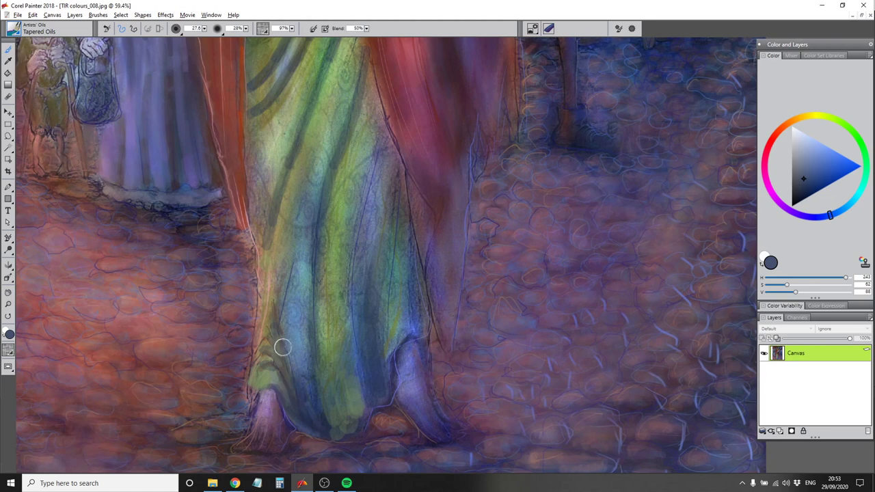
Paint sampled olive green down the right side of the dress with Tapered Oils at size 64.0
left_click(395, 328, "alt")
key("bracketright")
key("bracketright")
key("bracketright")
key("bracketright")
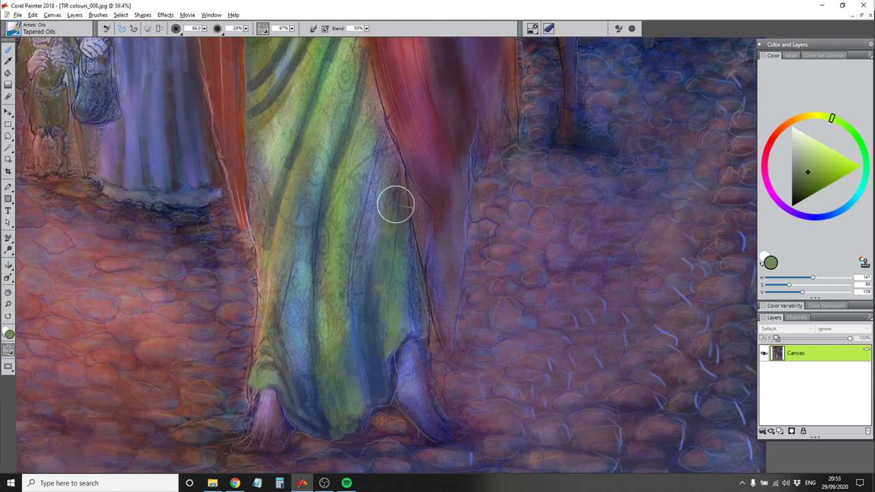
Blend sampled blue and blue-green between the dress folds with Tapered Oils, reducing the brush from size 64.0 to 29.8
scroll(292, 177, "up", 3)
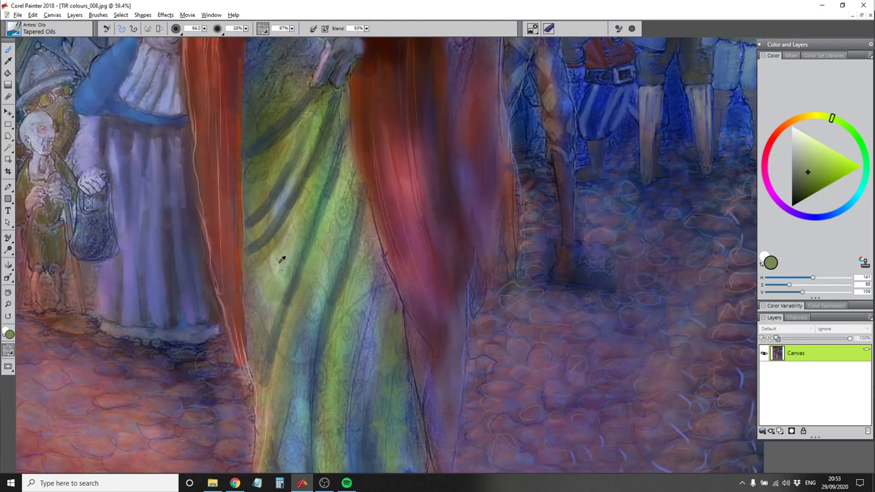
left_click(317, 285, "alt")
scroll(321, 280, "down", 3)
left_click(354, 282, "alt")
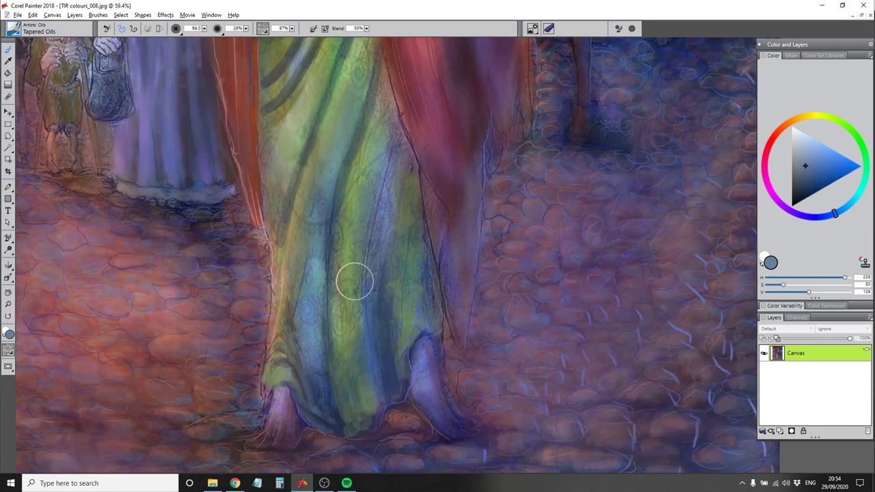
key("bracketleft")
key("bracketleft")
key("bracketleft")
key("bracketleft")
left_click(318, 268, "alt")
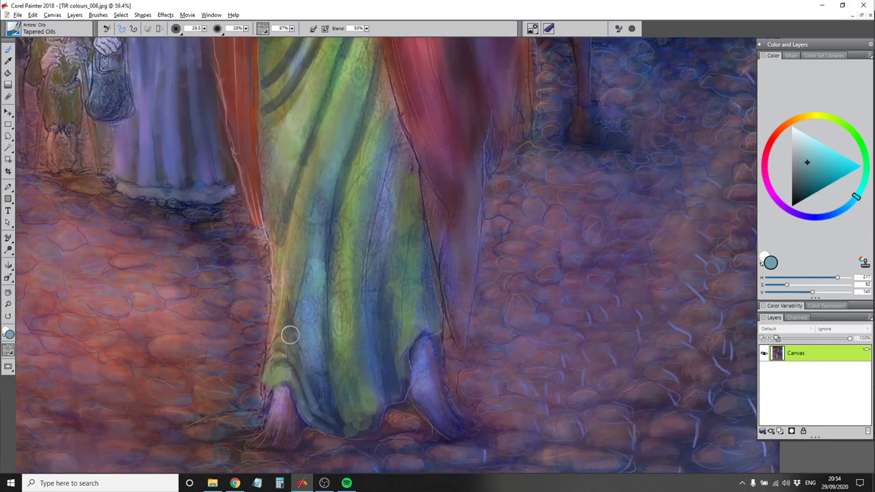
scroll(294, 328, "up", 1)
scroll(356, 335, "down", 1)
Paint the right foot in sampled violet with Tapered Oils at size 75.3, and outline its toes with the Detail Oils Brush at size 3.8
left_click(414, 351, "alt")
key("bracketright")
key("bracketright")
key("bracketright")
key("bracketright")
key("bracketright")
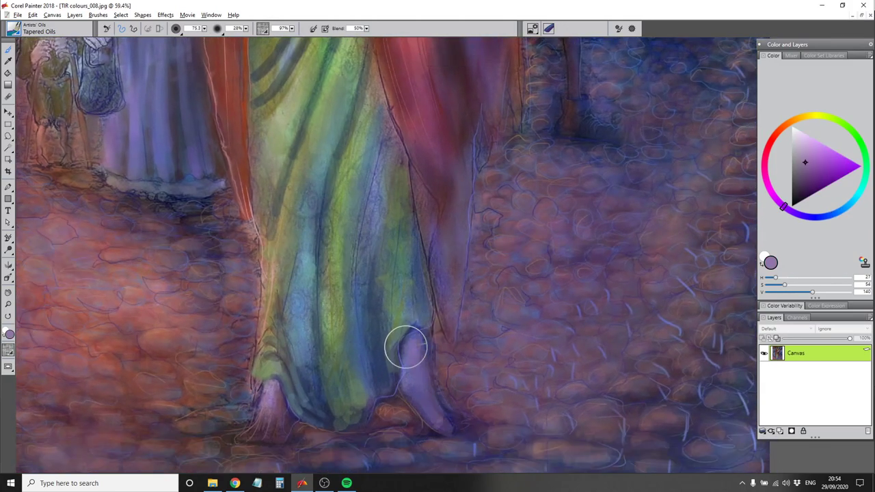
key("ctrl+b")
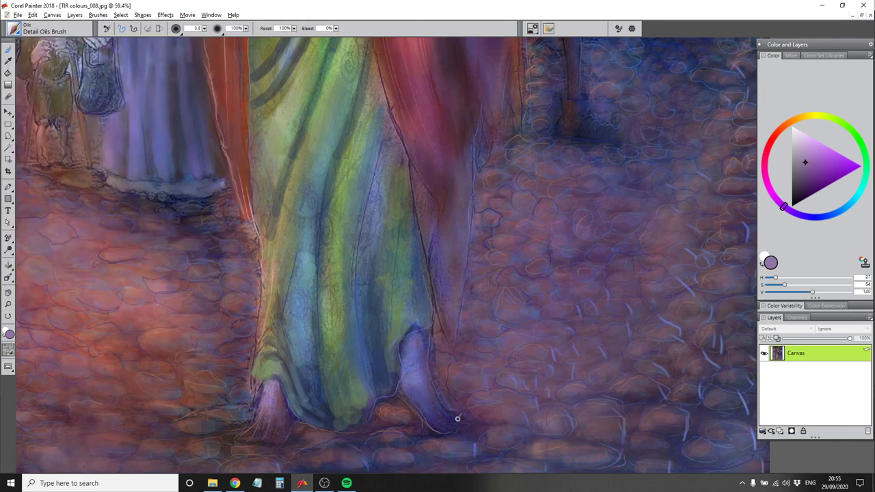
left_click(415, 408, "alt")
Darken the cobbles beneath the hem and around the feet with a dark red wash, using Simple Water 2 at sizes up to 67.0
key("ctrl+b")
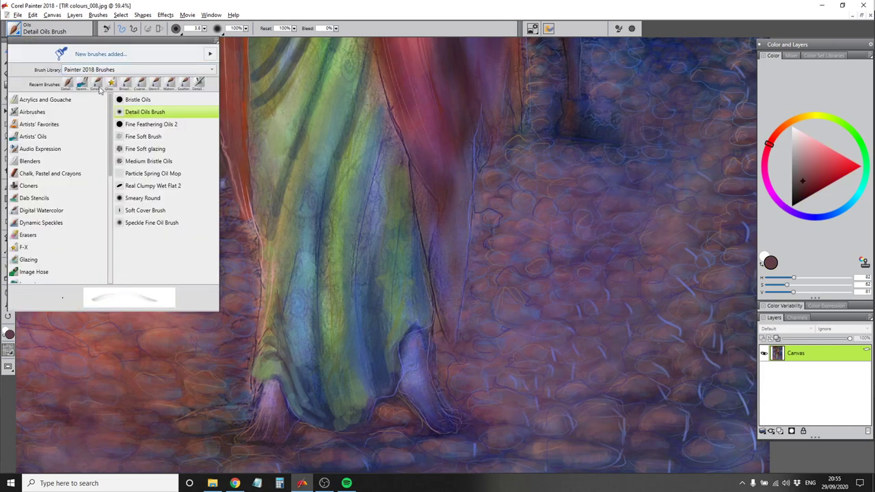
left_click(153, 112)
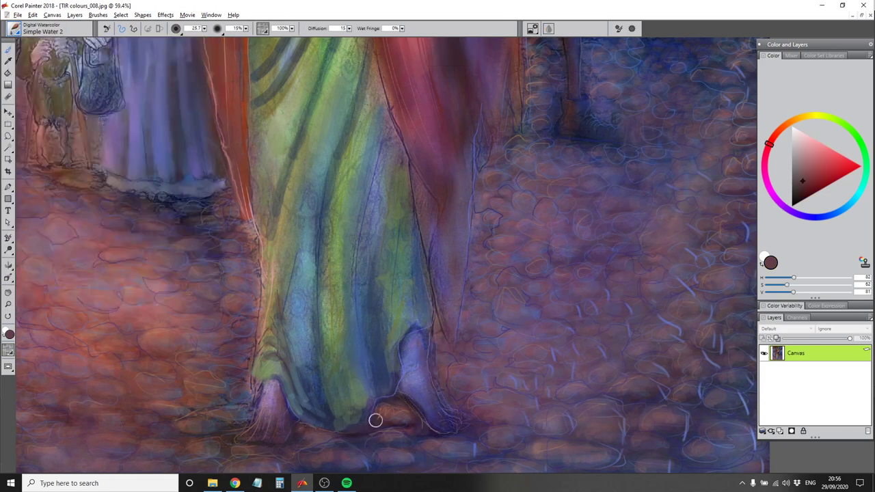
key("bracketright")
key("bracketright")
key("bracketright")
key("bracketright")
key("bracketright")
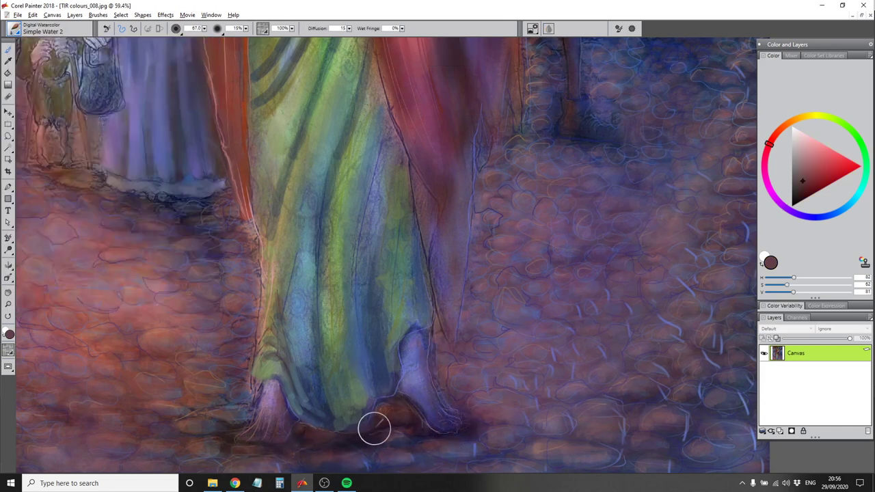
key("bracketleft")
key("bracketleft")
key("bracketleft")
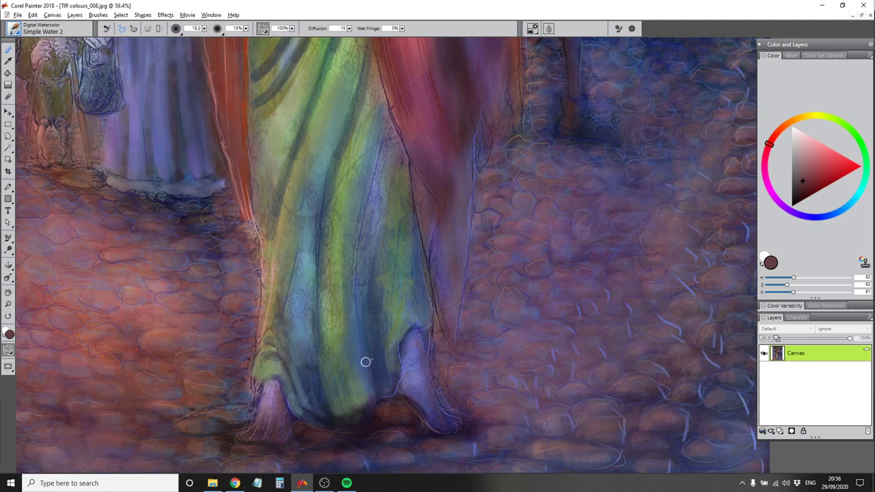
Refine the right foot's toes in light violet with the Detail Oils Brush, and smooth the foot in muted violet with Tapered Oils at size 14.5
left_click(400, 359, "alt")
key("ctrl+b")
left_click(41, 55)
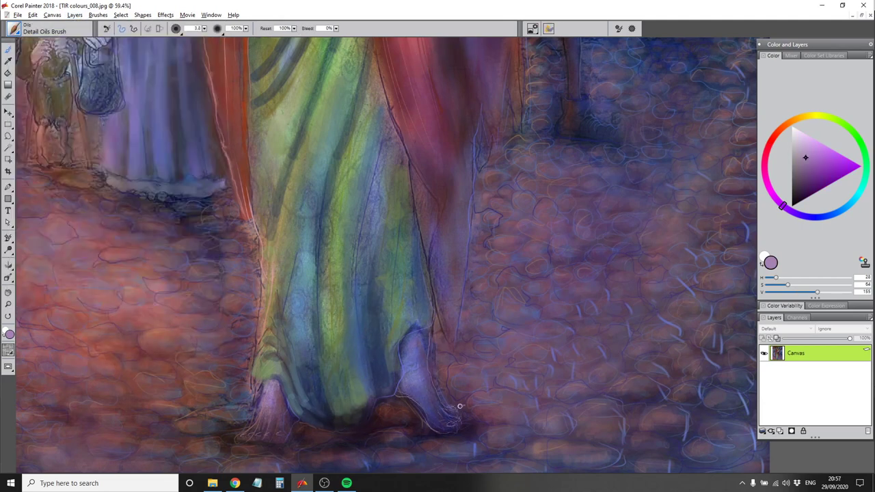
key("ctrl+b")
left_click(157, 272)
left_click(414, 375, "alt")
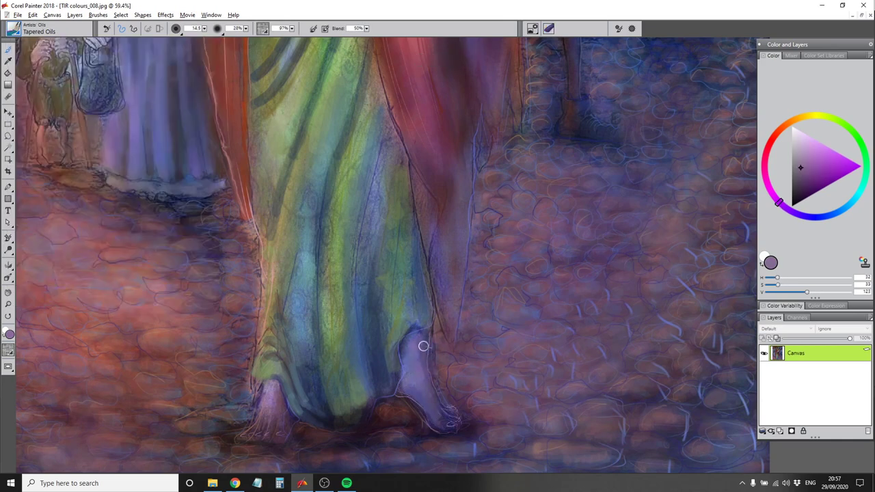
Define the hem above the left foot and along its lower edge with dark plum, dark blue and blue-grey, using Tapered Oils at size 14.5
left_click(400, 345, "alt")
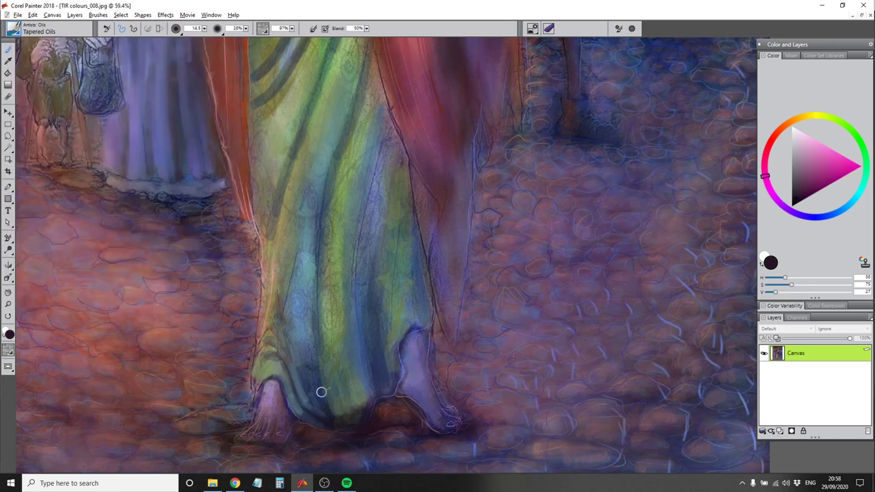
left_click(831, 217)
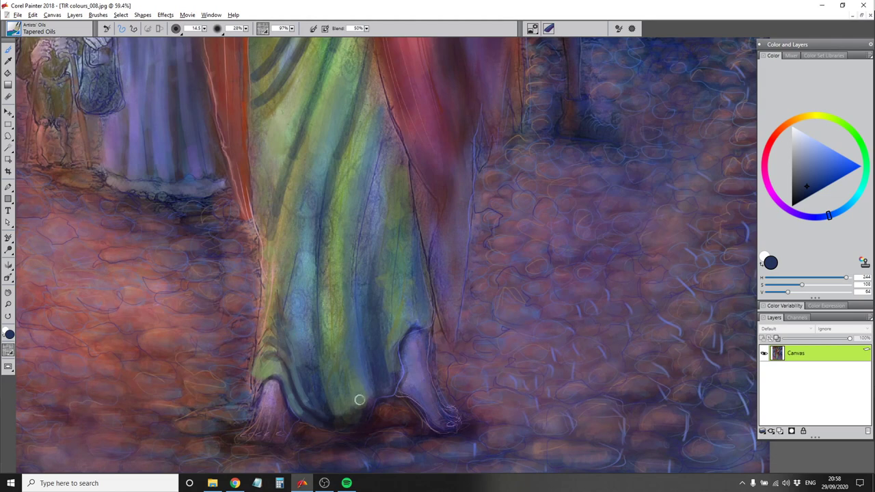
left_click(359, 400, "alt")
left_click(369, 395, "alt")
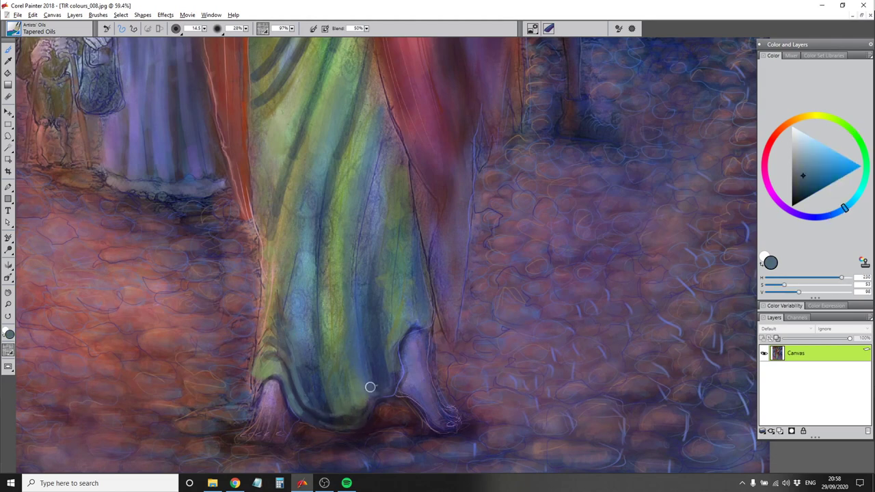
Rework the dress's hem and the fold bases above it in sampled dark blue and blue-grey, using Tapered Oils at size 14.5
left_click(397, 349, "alt")
left_click(328, 401, "alt")
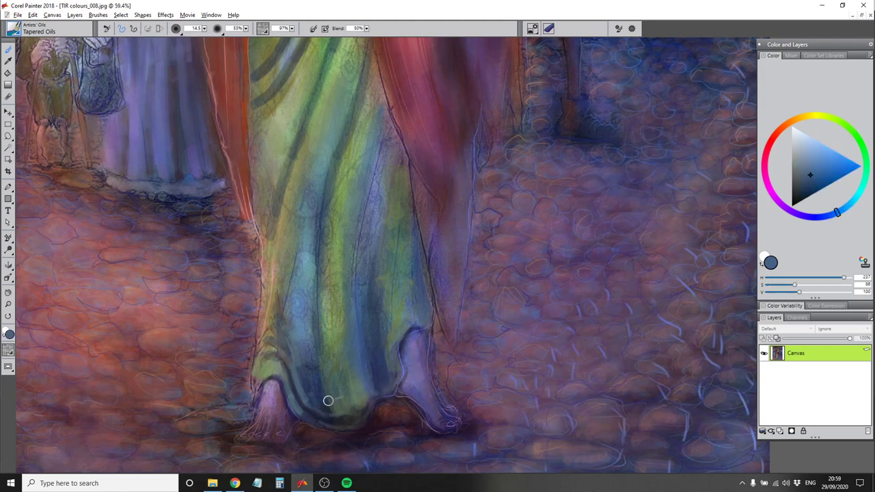
left_click(317, 421, "alt")
left_click(363, 404, "alt")
left_click(326, 397, "alt")
left_click(378, 395, "alt")
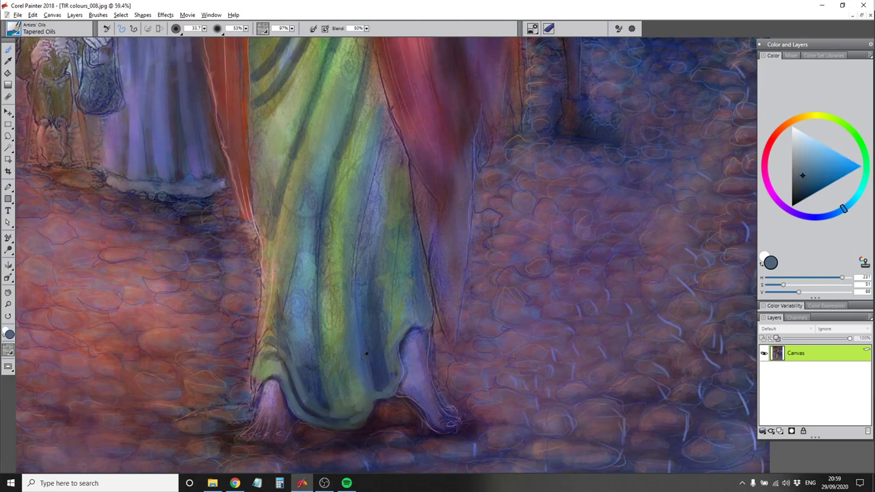
Broaden the blue folds on the lower dress in sampled mid and dark blues, using Tapered Oils at size 33.7 and 53% opacity
left_click(369, 383, "alt")
left_click(291, 345, "alt")
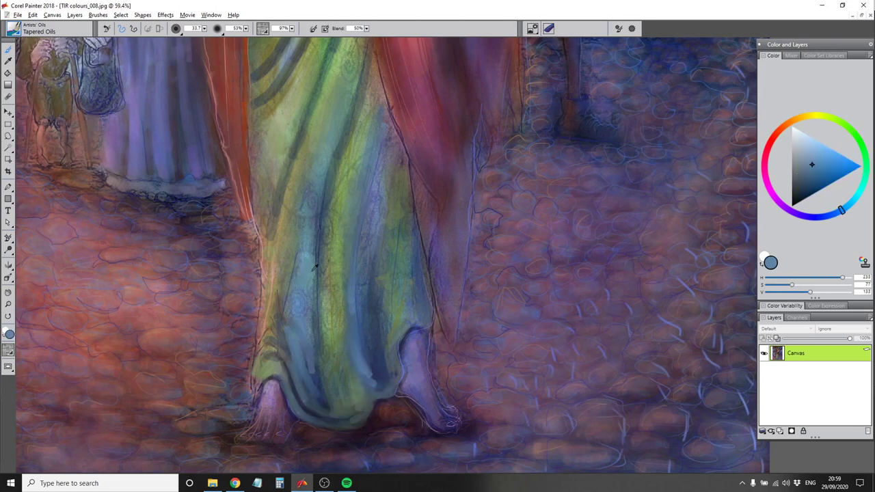
left_click(310, 209, "alt")
left_click(418, 268, "alt")
Cover the pink area of the cloak beside the dress in sampled orange-red, using Tapered Oils at sizes up to 131.6
scroll(424, 303, "down", 2)
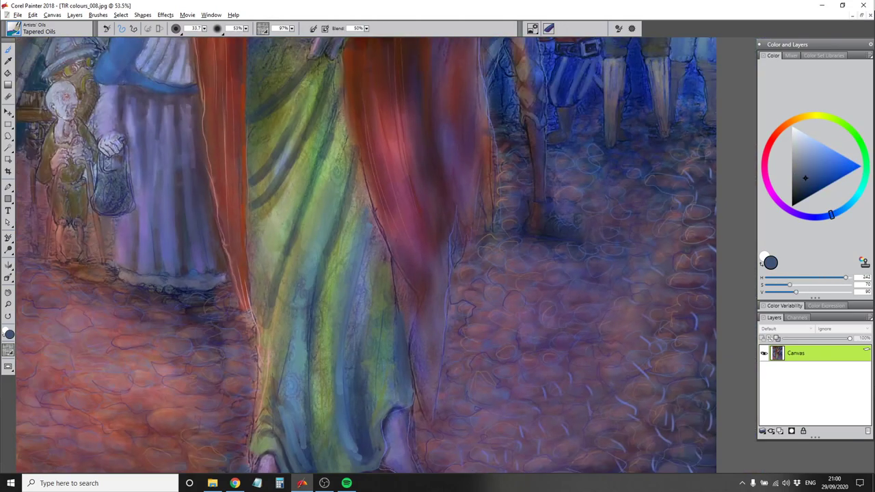
scroll(345, 130, "down", 3)
left_click(345, 129, "alt")
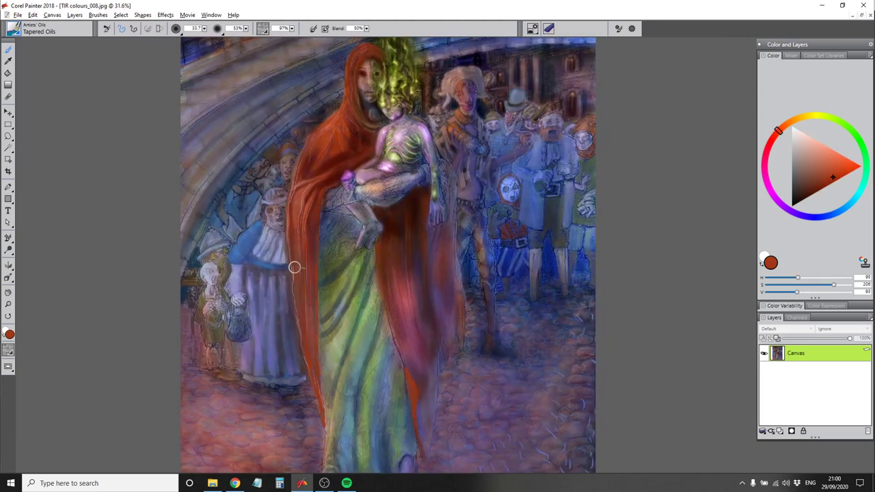
key("bracketright")
key("bracketright")
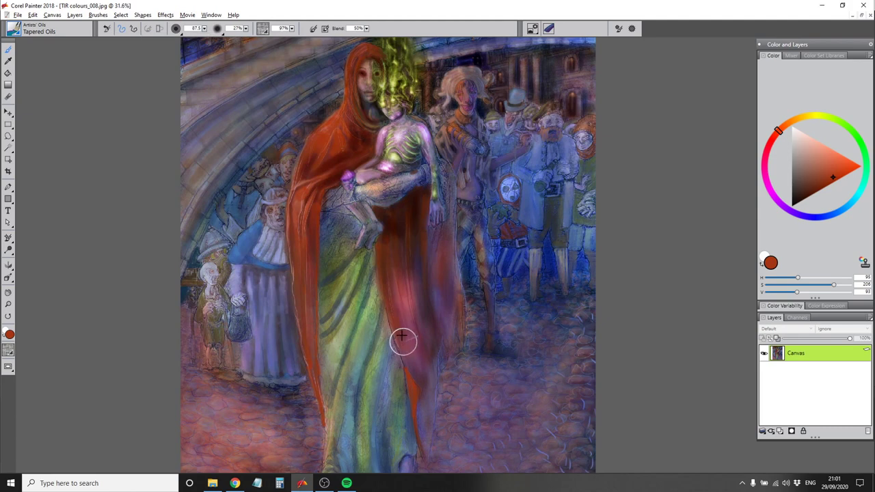
left_click(393, 274, "alt")
key("4")
key("4")
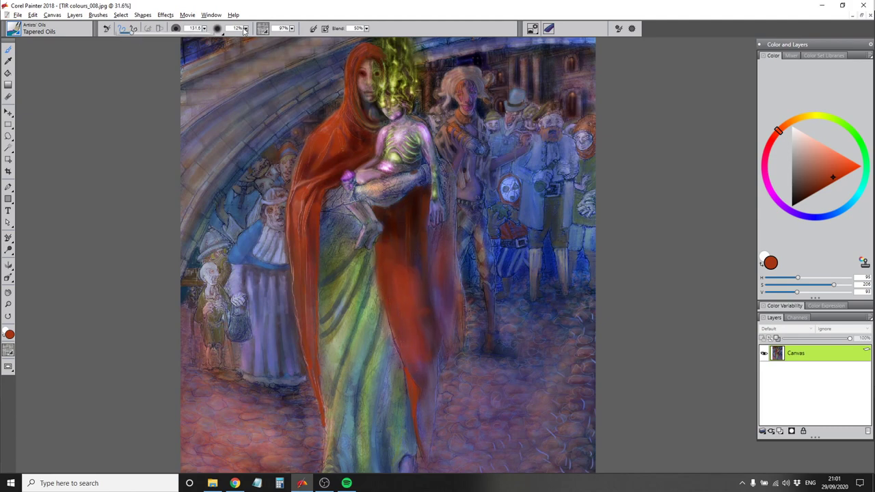
Shade the cloak's inner folds in sampled dark red-brown, using Tapered Oils at size 41.3 and 44% opacity
left_click(426, 190, "alt")
key("bracketleft")
key("bracketleft")
key("bracketleft")
key("bracketleft")
key("bracketleft")
key("bracketleft")
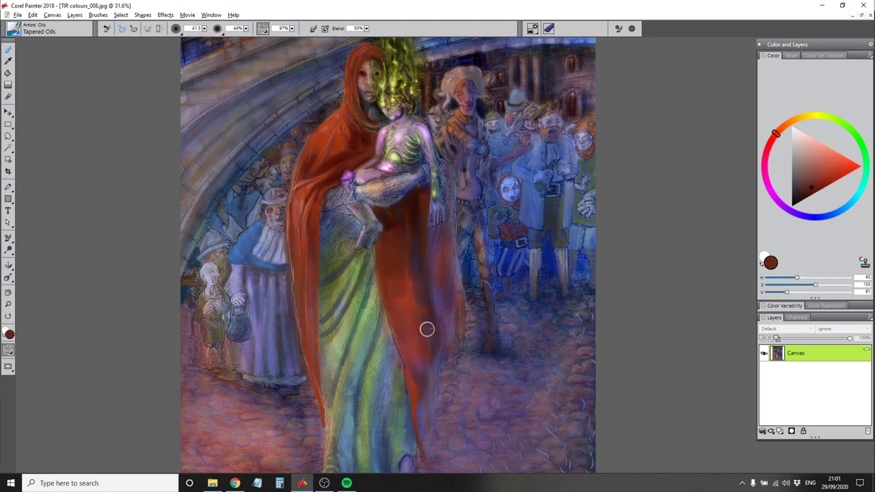
Paint the cloak's lower point beside the hem in dark crimson, using Tapered Oils at size 73.8
key("bracketright")
key("bracketright")
key("bracketright")
left_click(425, 412, "alt")
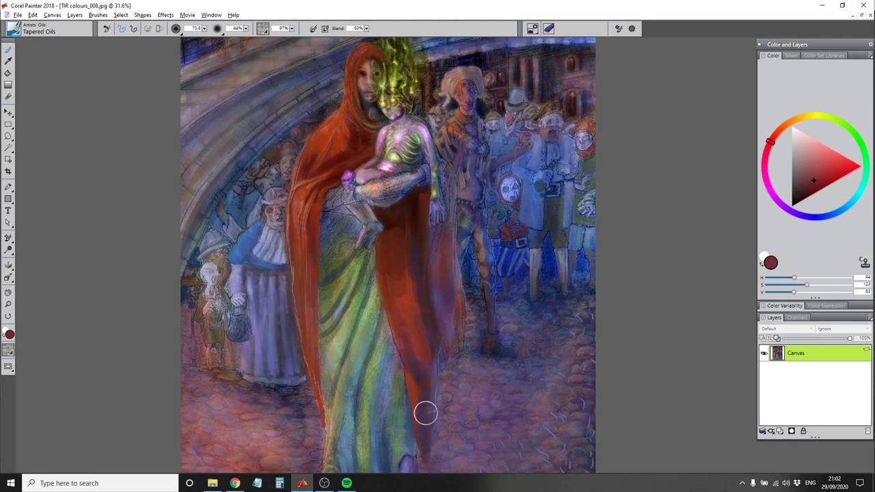
Cover the purple outer panel of the cloak in muted red with Tapered Oils at size 23.0, and select the Detail Oils Brush at size 3.8
left_click(406, 223, "alt")
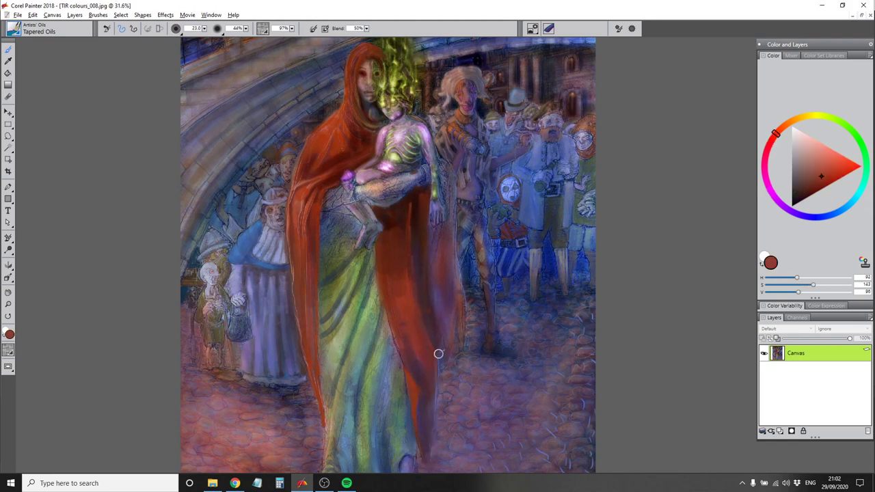
mouse_move(442, 251)
left_mouse_down()
mouse_move(476, 250)
mouse_move(450, 255)
left_mouse_up()
left_click(37, 28)
left_click(157, 103)
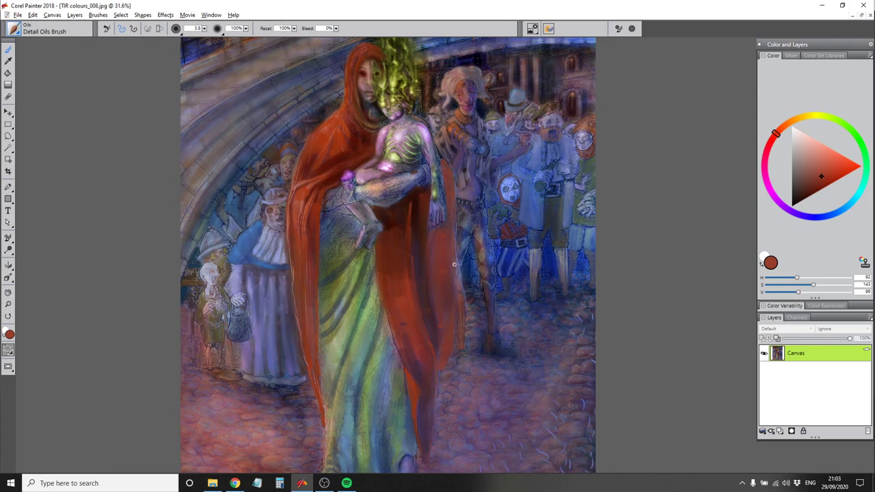
Refine the outer cloak panel's folds in sampled muted red and dark plum, using Tapered Oils at sizes 25.5 and 31.8
left_click(37, 31)
left_click(171, 216)
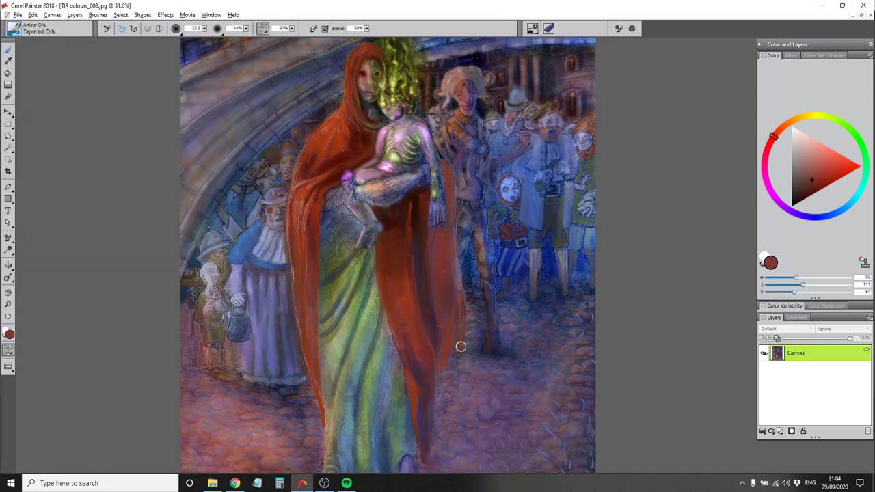
left_click(430, 236, "alt")
left_click(434, 247, "alt")
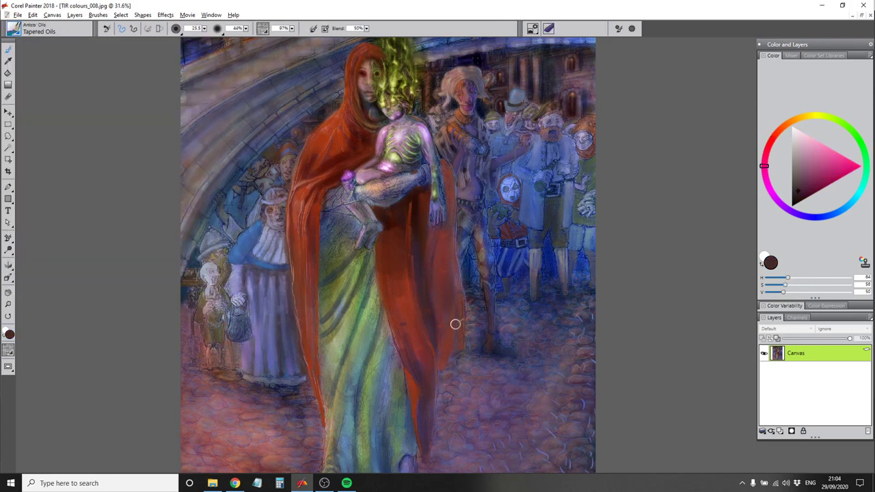
left_click(410, 200, "alt")
left_click(429, 246, "alt")
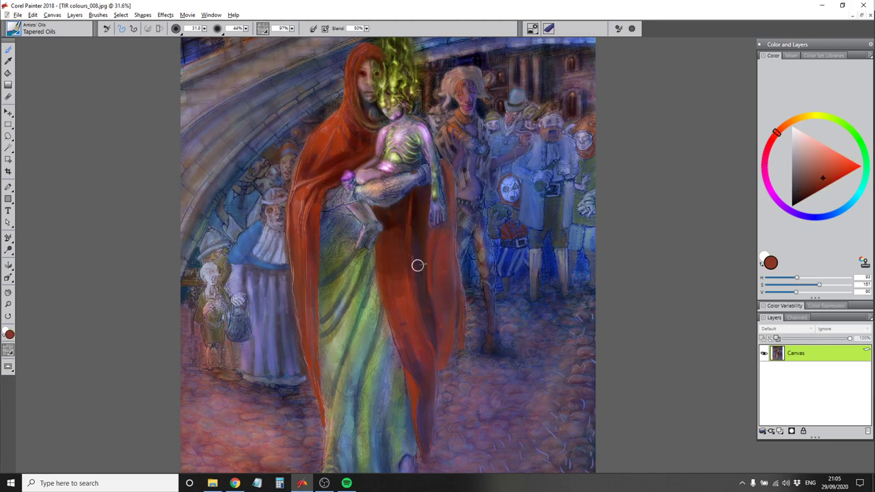
Lay broad sampled red over the cloak's middle folds, using Tapered Oils at size 104.8 and 44% opacity
key("bracketright")
key("bracketright")
key("bracketright")
key("bracketright")
key("bracketright")
key("bracketright")
left_click(388, 304, "alt")
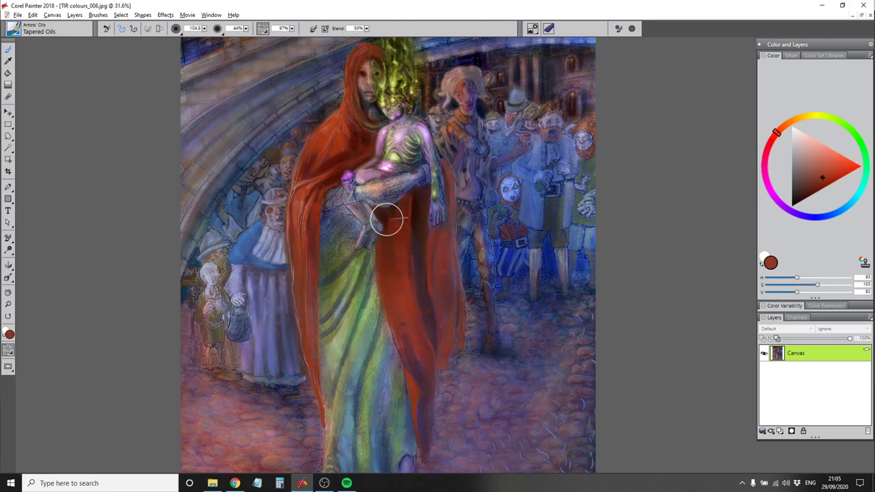
Darken the cloak's recess beneath the arm in sampled dark plum, using Tapered Oils at size 104.8 and 23% opacity
key("2")
key("3")
left_click(399, 248, "alt")
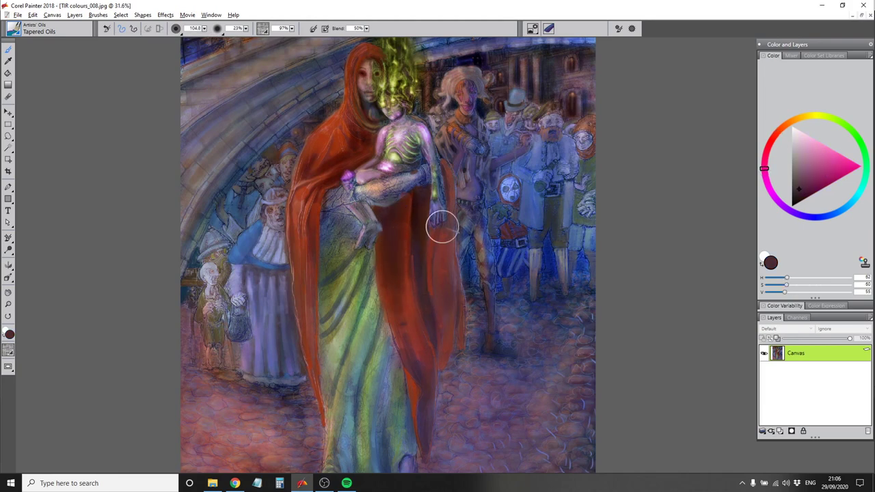
key("bracketleft")
key("bracketleft")
key("bracketleft")
key("bracketleft")
Blend sampled muted red down the cloak's lower folds to its point, using Tapered Oils at size 86.9
left_click(410, 379, "alt")
key("bracketright")
key("bracketright")
key("bracketright")
key("bracketright")
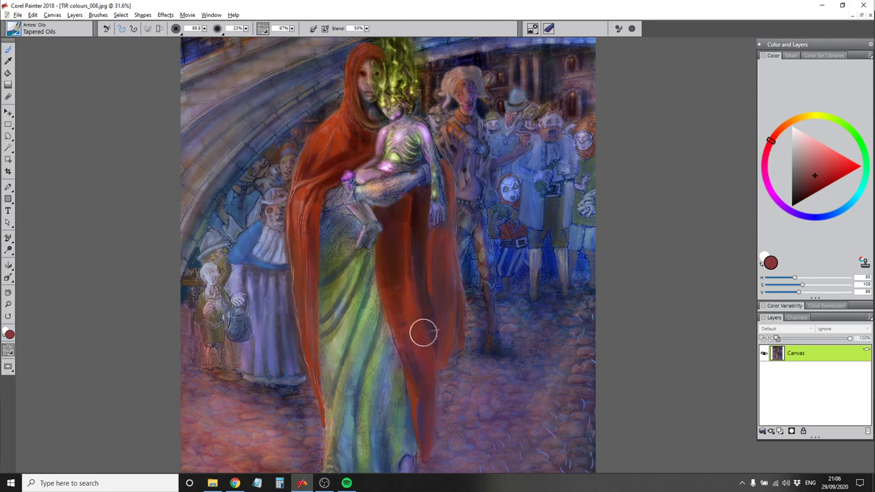
Strengthen the cloak's edge along the dress in sampled orange-red, using Tapered Oils at size 24.1
left_click(397, 335, "alt")
key("bracketleft")
key("bracketleft")
left_click(392, 327, "alt")
key("bracketleft")
key("bracketleft")
key("bracketleft")
key("bracketleft")
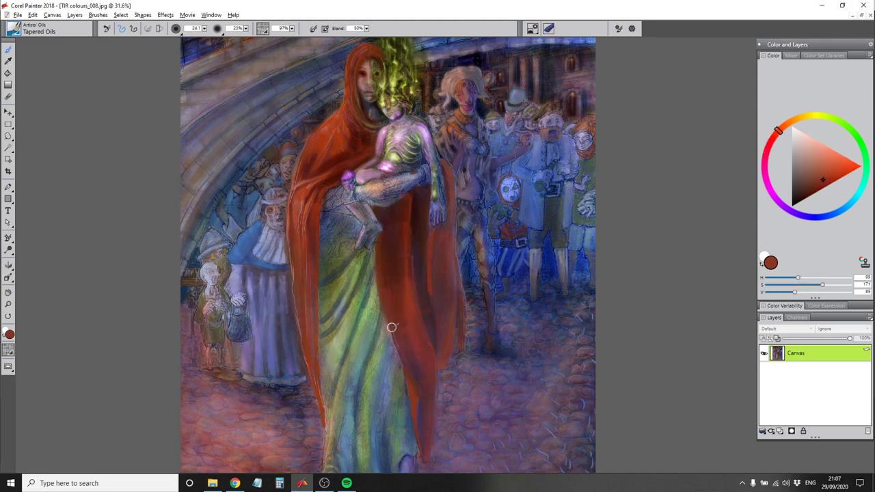
Deepen the inner cloak's shadows beneath the arm in dark plum, using Digital Grainy Airbrush 2 at sizes up to 158.2
left_click(13, 28)
left_click(183, 94)
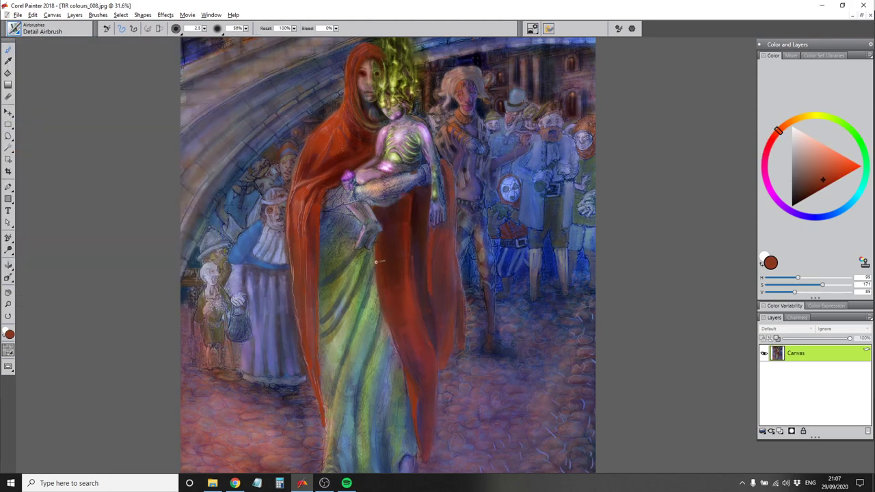
left_click(14, 28)
left_click(183, 116)
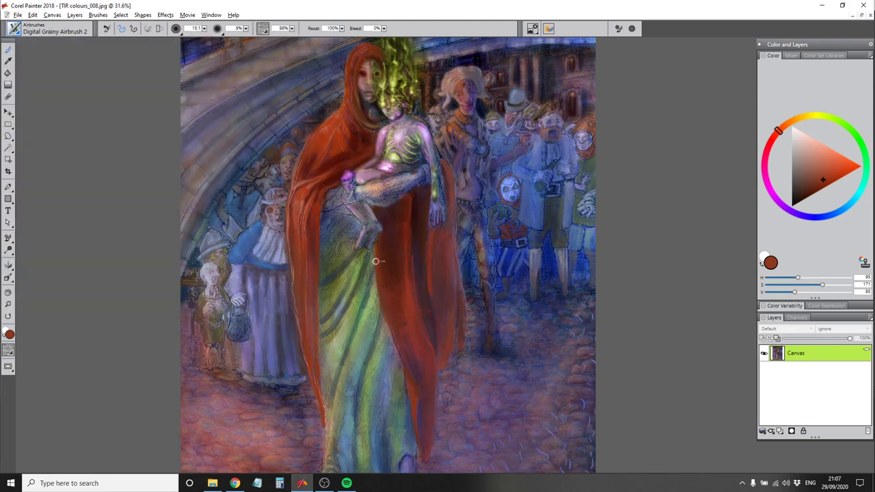
left_click(409, 191, "alt")
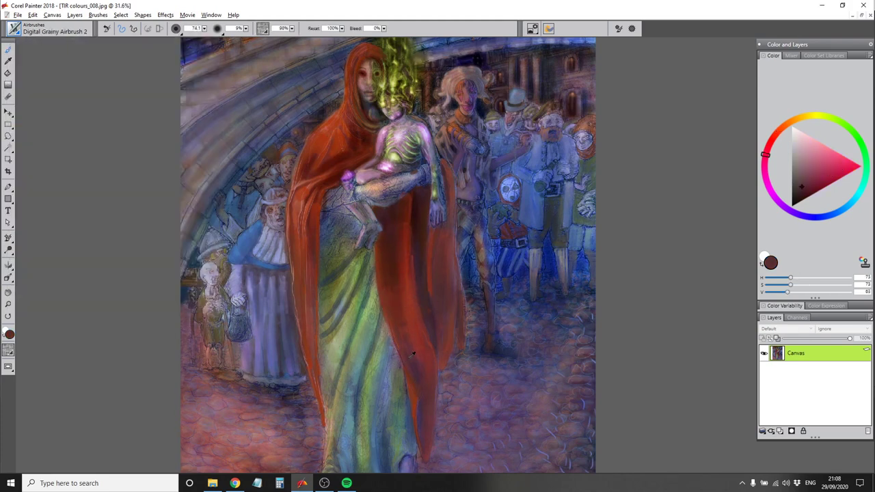
key("bracketright")
key("bracketright")
key("bracketright")
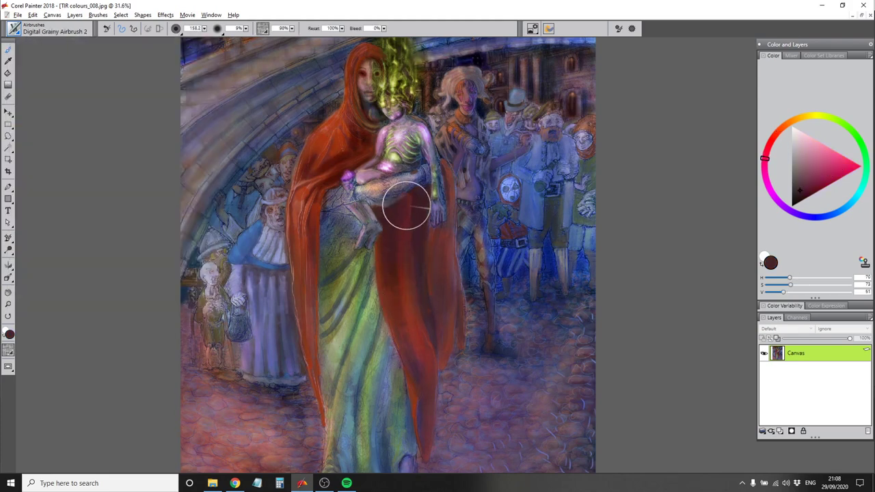
Soften the lower folds of the inner cloak in sampled muted red, using Digital Grainy Airbrush 2 at size 57.1
key("bracketleft")
key("bracketleft")
left_click(445, 346, "alt")
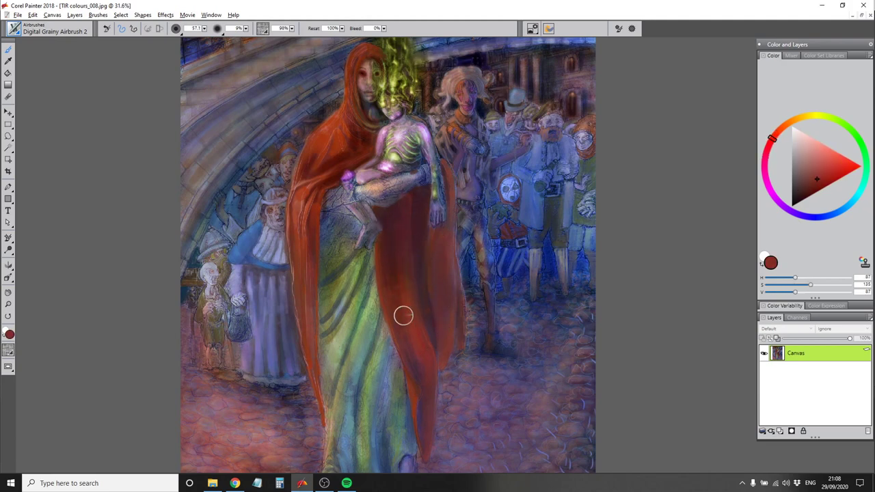
Brighten the hood and shoulder of the cloak in sampled orange-reds, using Digital Grainy Airbrush 2 at sizes 82.2 and 76.5
left_click(304, 290, "alt")
key("bracketleft")
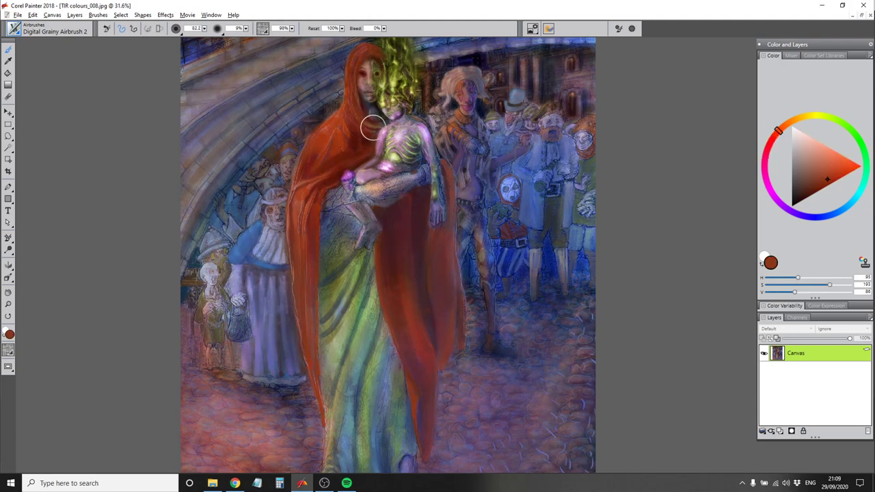
left_click_drag(367, 121, 357, 216)
left_click(546, 157, "alt")
key("bracketright")
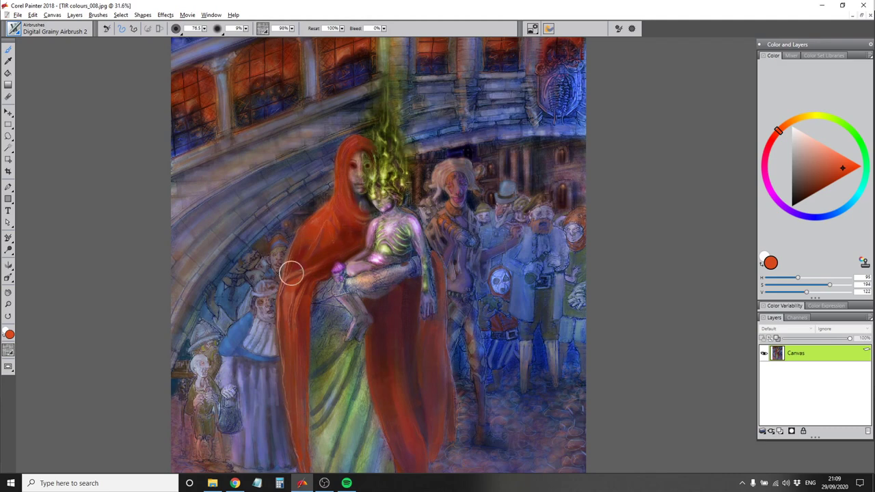
Brighten the cloak's long left-hand edge in sampled red, using Digital Grainy Airbrush 2 at size 70.1
scroll(293, 326, "down", 3)
left_click(296, 356, "alt")
key("bracketleft")
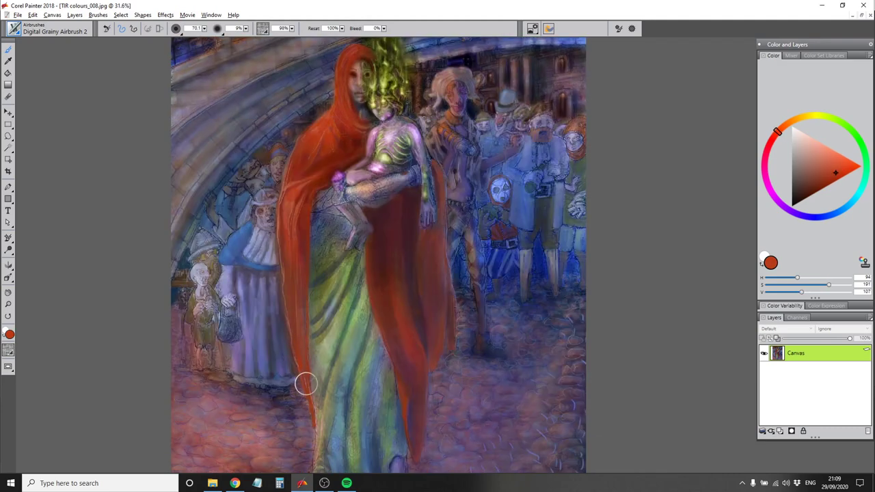
Soften the dress's folds with sampled greens and dark olive, using Digital Grainy Airbrush 2
left_click(344, 320, "alt")
scroll(348, 335, "down", 3)
left_click(322, 260, "alt")
key("bracketleft")
key("bracketleft")
key("bracketleft")
key("bracketleft")
key("bracketleft")
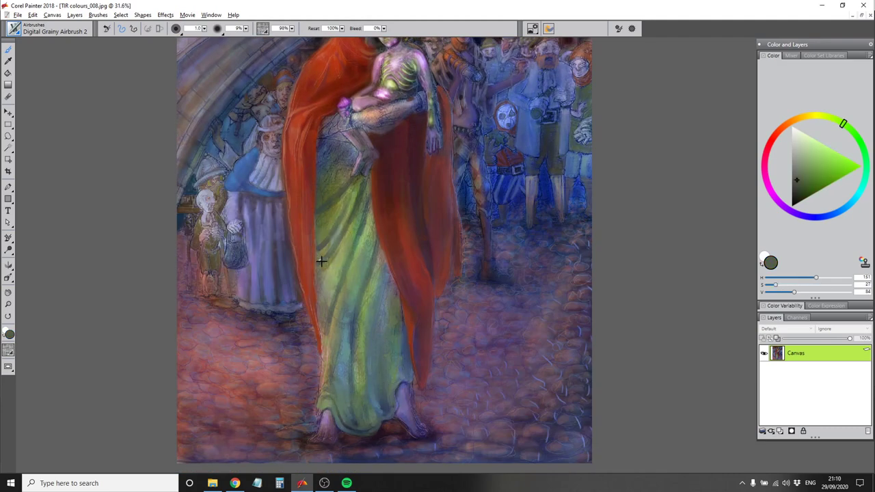
Glaze the upper dress in sampled light olive green, using Digital Grainy Airbrush 2 at size 70.8
left_click(331, 232, "alt")
key("bracketright")
key("bracketright")
key("bracketright")
key("bracketright")
key("bracketright")
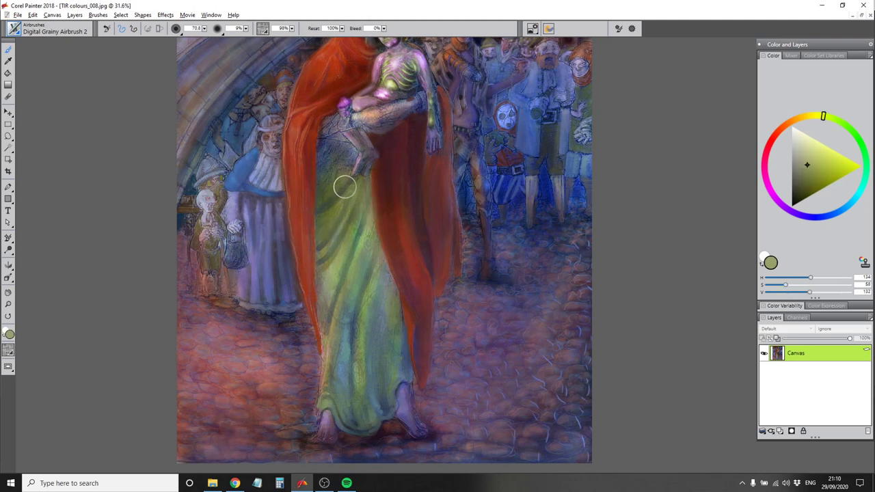
Warm the dress's lower hem with sampled tan, using Digital Grainy Airbrush 2 at size 35.4
left_click(346, 266, "alt")
key("bracketleft")
key("bracketleft")
key("bracketleft")
key("bracketleft")
key("bracketleft")
left_click(319, 417, "alt")
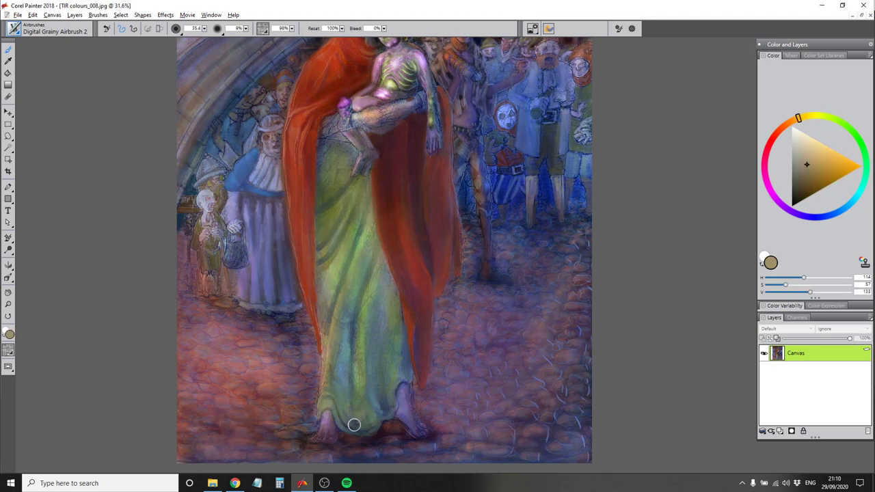
Redefine the dress's hem and fold contours in tan and sampled dark blue-grey, using the Detail Airbrush at sizes 14.2 down to 4.0
key("ctrl+b")
key("Up")
key("Up")
key("Return")
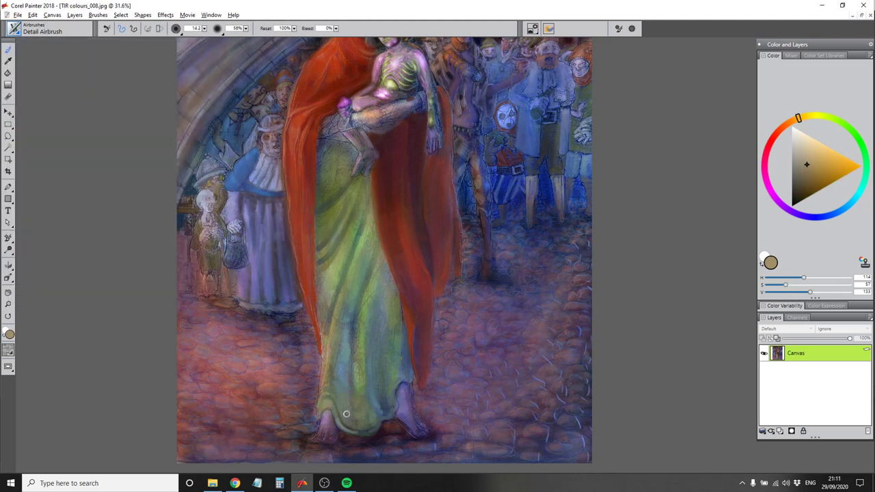
key("bracketleft")
key("bracketleft")
key("bracketleft")
key("bracketleft")
key("bracketleft")
key("bracketleft")
key("bracketleft")
key("bracketleft")
key("bracketleft")
left_click(386, 380, "alt")
left_click(404, 379, "alt")
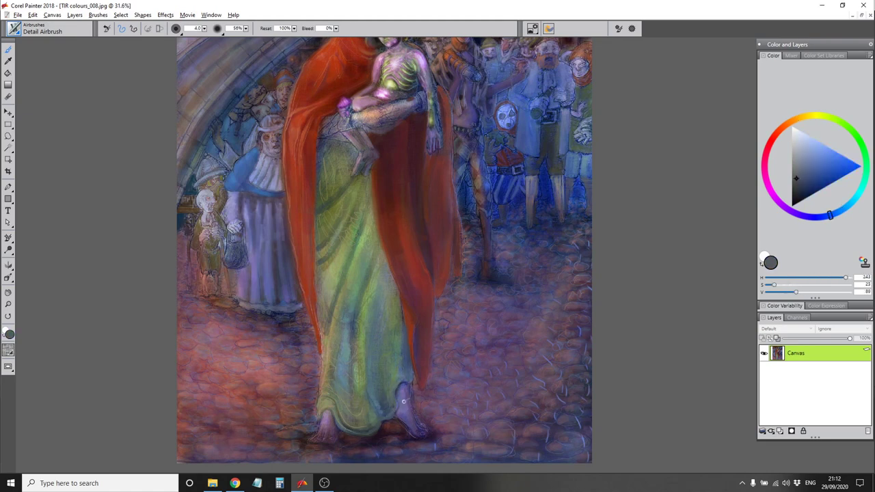
Extend the hem over the right-hand ankle in sampled blue and blue-grey, using Digital Grainy Airbrush 2 at size 45.0
left_click(403, 402, "alt")
left_click(41, 29)
left_click(176, 136)
left_click(403, 403, "alt")
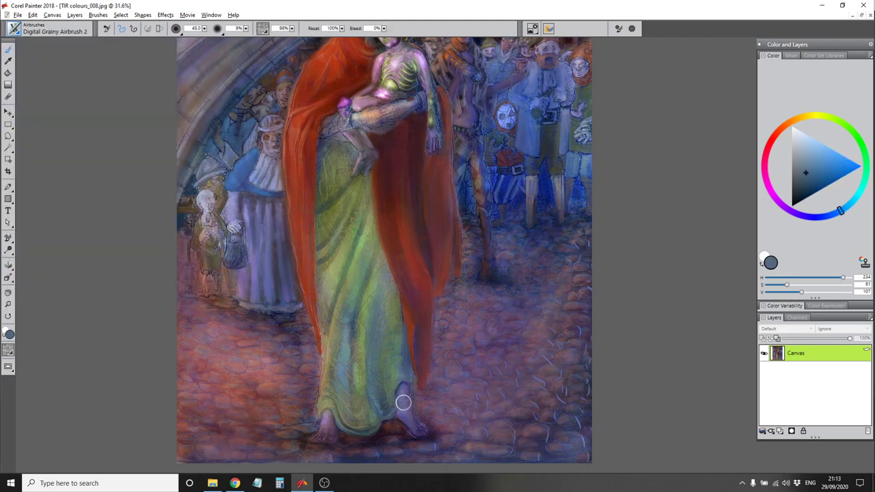
left_click(400, 386, "alt")
left_click(402, 348, "alt")
left_click(379, 400, "alt")
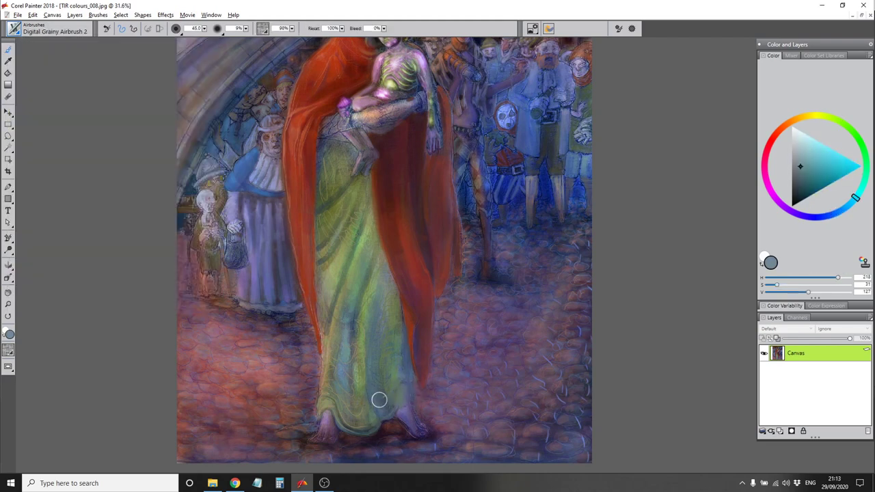
Shade the folds of the lower dress in sampled blues, using Digital Grainy Airbrush 2 at size 45.0
left_click(346, 388, "alt")
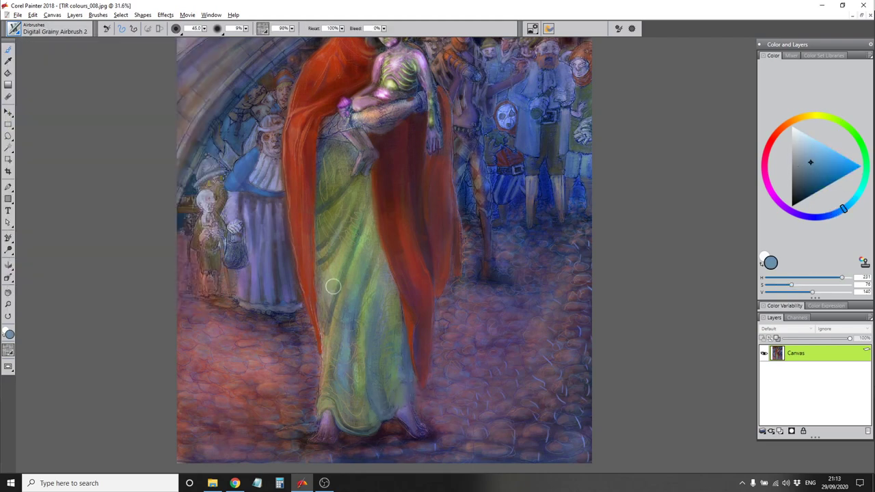
left_click(365, 381, "alt")
left_click(397, 369, "alt")
Sharpen the lower dress's fold lines in sampled blue-grey and grey-green, using the Detail Airbrush at size 4.0
left_click(15, 30)
left_click(147, 124)
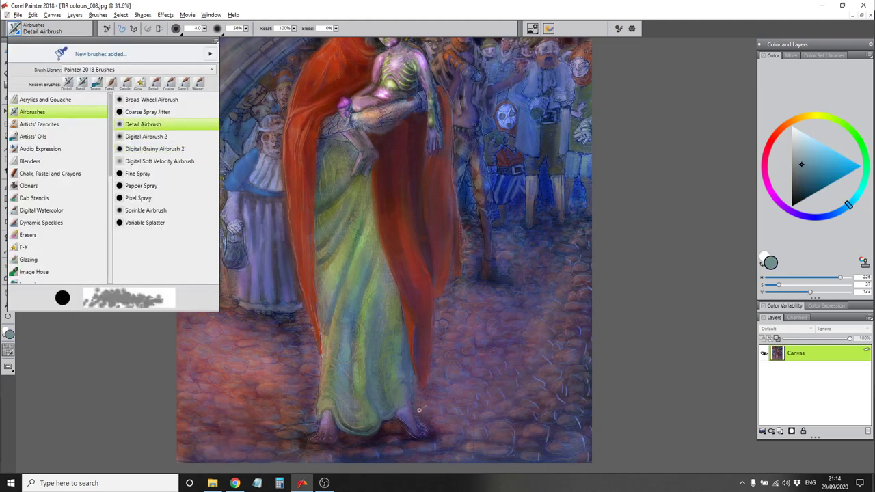
left_click(408, 374, "alt")
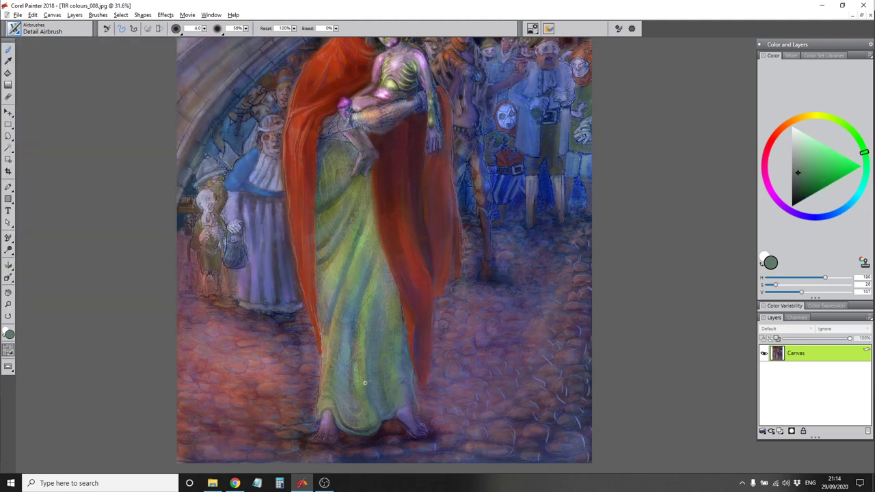
left_click(328, 391, "alt")
left_click(349, 366, "alt")
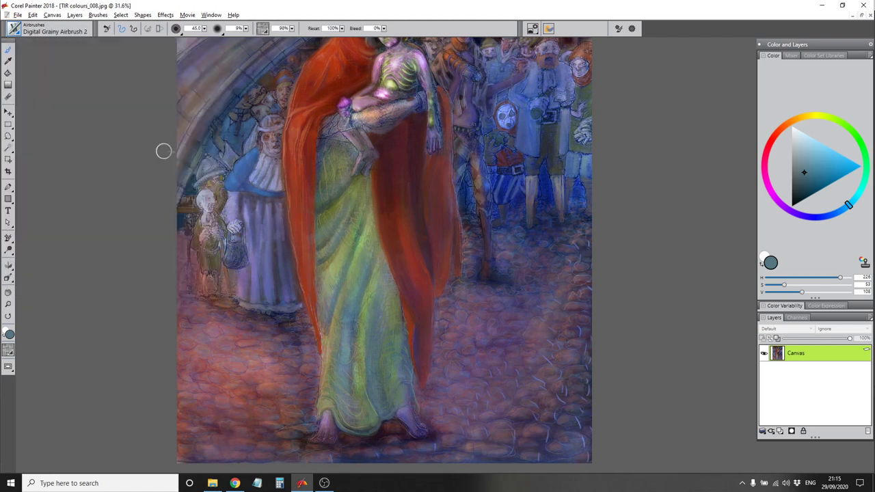
Cool the upper dress beneath the arm with sampled slate blue, using Digital Grainy Airbrush 2 at size 108.2
left_click(357, 166, "alt")
left_click(410, 396, "alt")
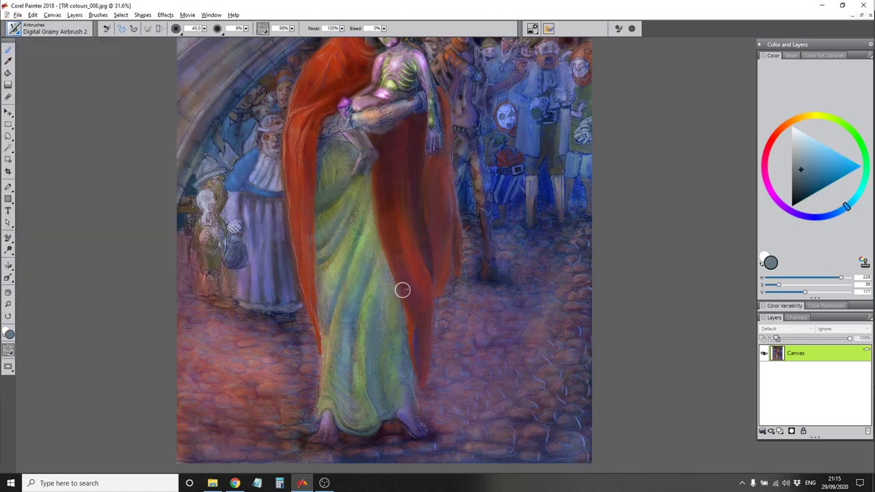
left_click_drag(362, 162, 318, 152)
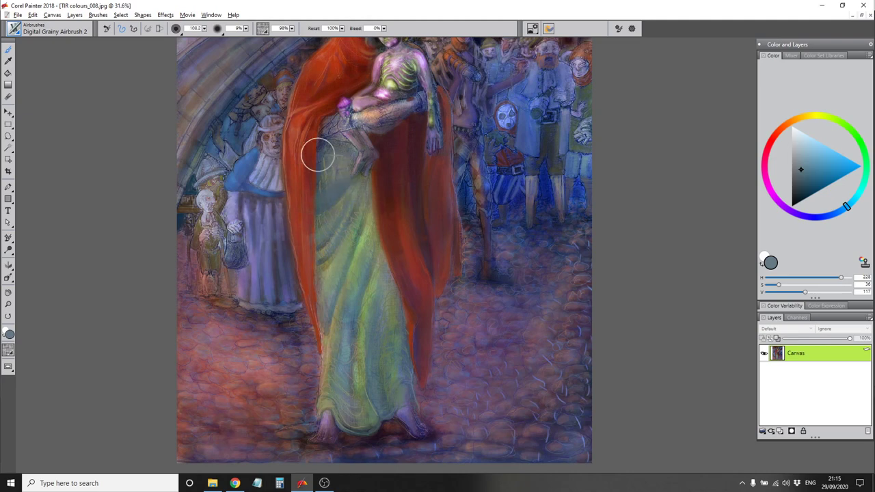
Soften the shadows around the dress's hem in sampled blue-grey and grey-green, using Digital Grainy Airbrush 2 at size 37.4
scroll(318, 152, "down", 3)
scroll(380, 400, "up", 1)
left_click(380, 400, "alt")
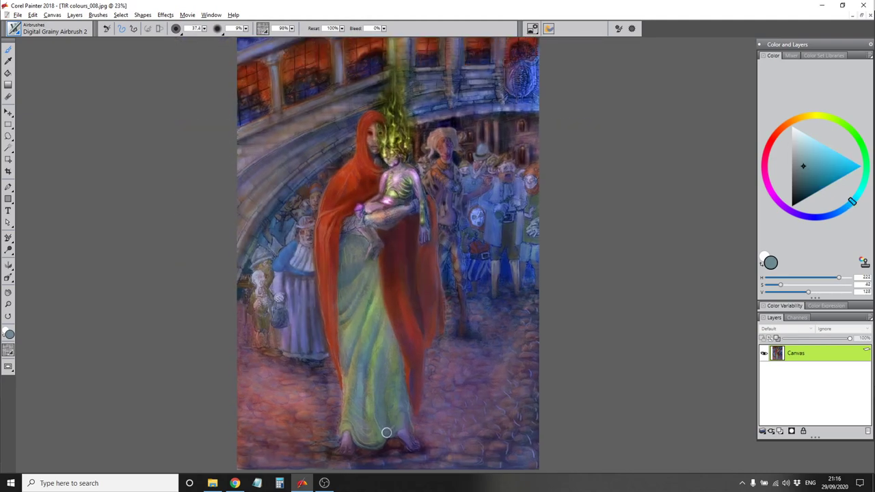
left_click(395, 424, "alt")
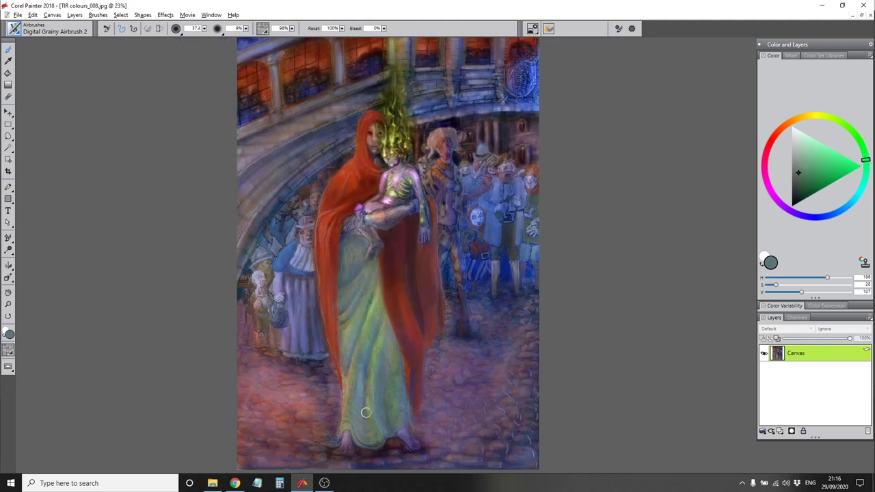
Lighten the dress's folds in sampled light green, using Digital Grainy Airbrush 2 at sizes 92.2 and 87.1
left_click(366, 413, "alt")
left_click(347, 413, "alt")
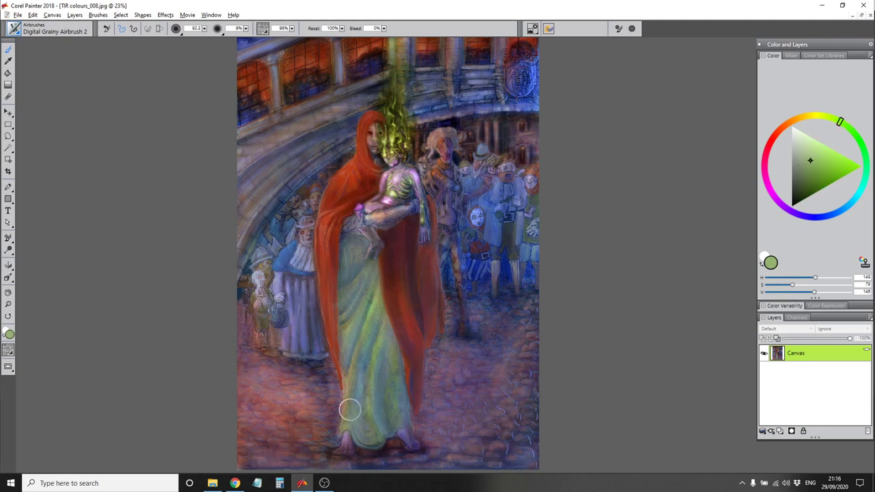
left_click(363, 311, "alt")
left_click(365, 277, "alt")
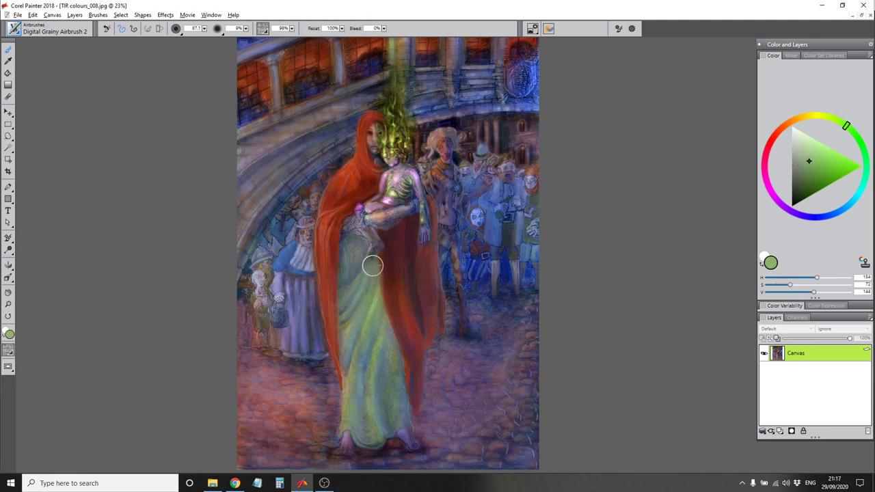
Shade the cloak's inner side in sampled dark maroon and trace its edges in pale blue with the Detail Airbrush at size 4.0
left_click(420, 340, "alt")
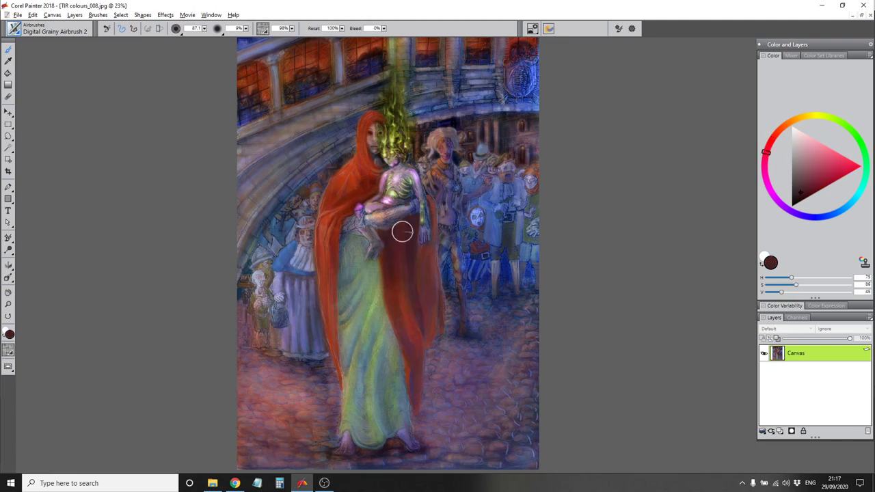
left_click(14, 28)
left_click(156, 121)
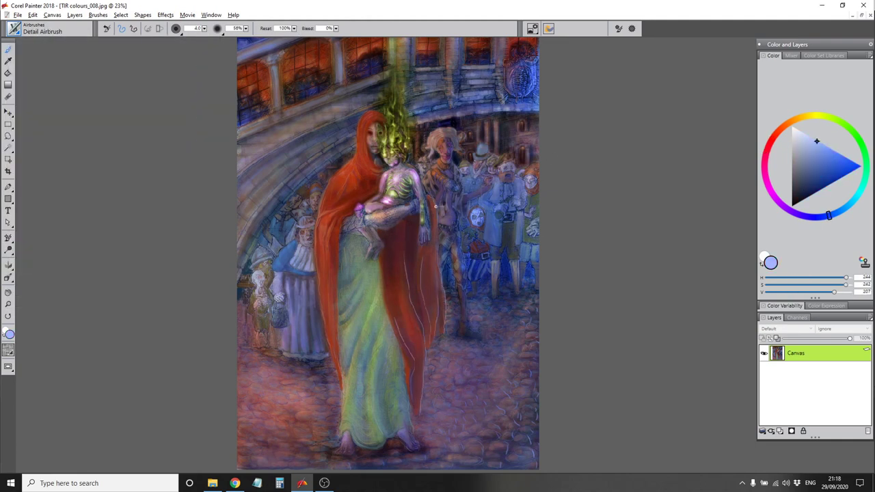
left_click(405, 385, "alt")
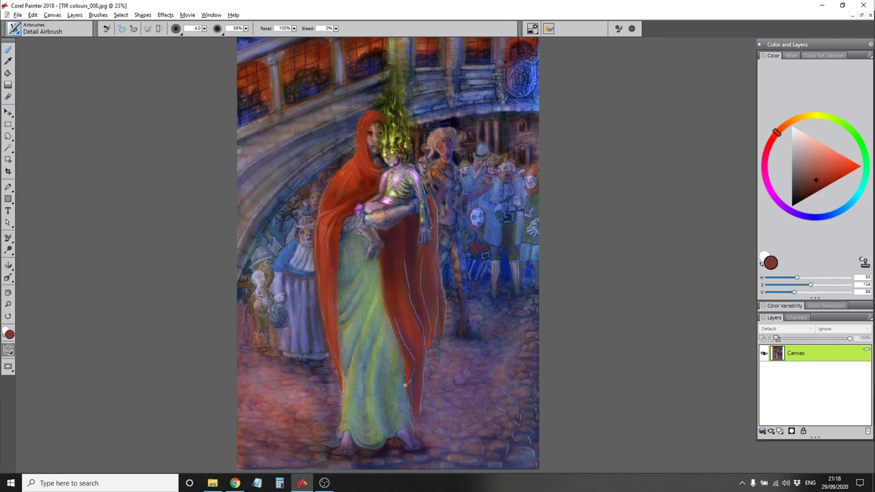
Touch up the edges between cloak and dress in dark green and sampled red-brown, using the Detail Airbrush at size 4.0
left_click(15, 28)
left_click(164, 152)
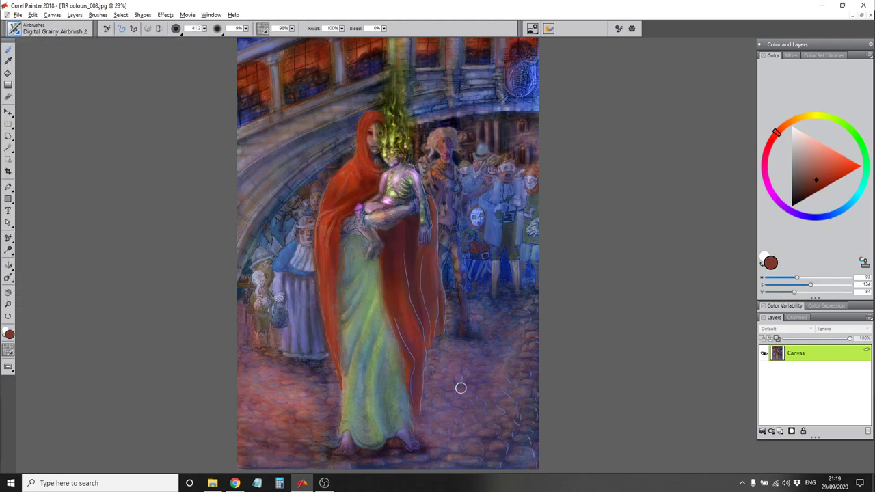
left_click(15, 28)
left_click(164, 124)
left_click(855, 134)
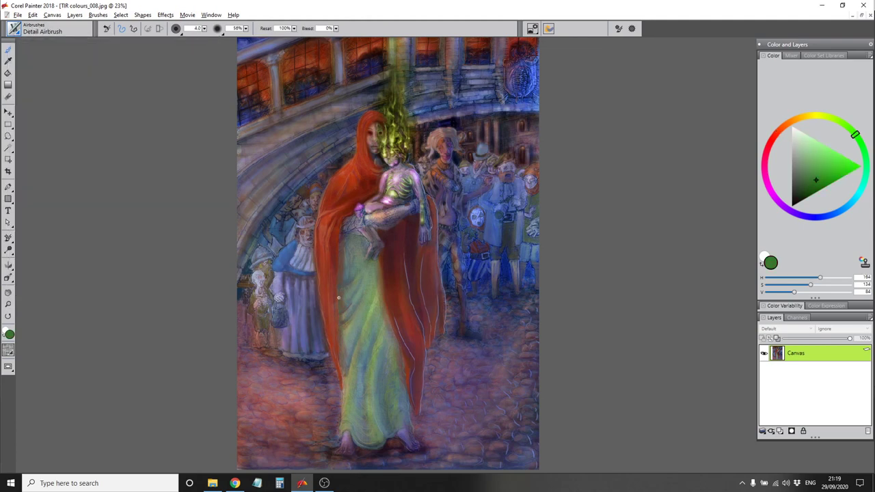
left_click(378, 228, "alt")
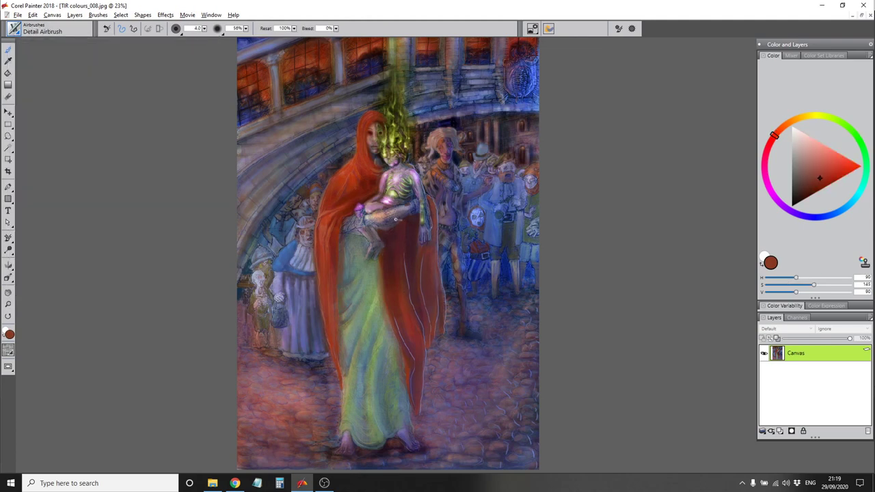
Glaze the cloak in bright red with the Simple Water 2 digital watercolor brush, enlarged to size 120.8
left_click(17, 34)
left_click(348, 246, "alt")
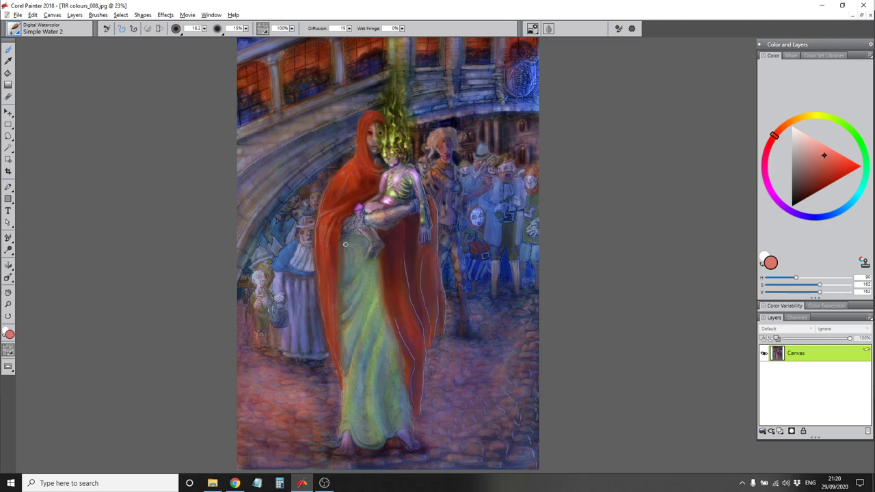
key("bracketright")
key("bracketright")
key("bracketright")
key("bracketright")
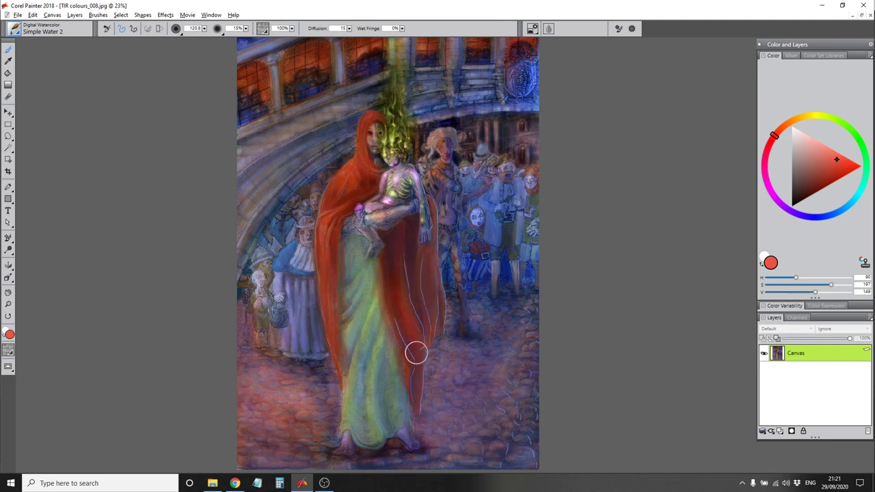
Deepen the cloak's folds and shadows in sampled dark red, using Simple Water 2 at sizes 41.0 and 129.7
left_click(435, 266, "alt")
left_click_drag(435, 266, 432, 266)
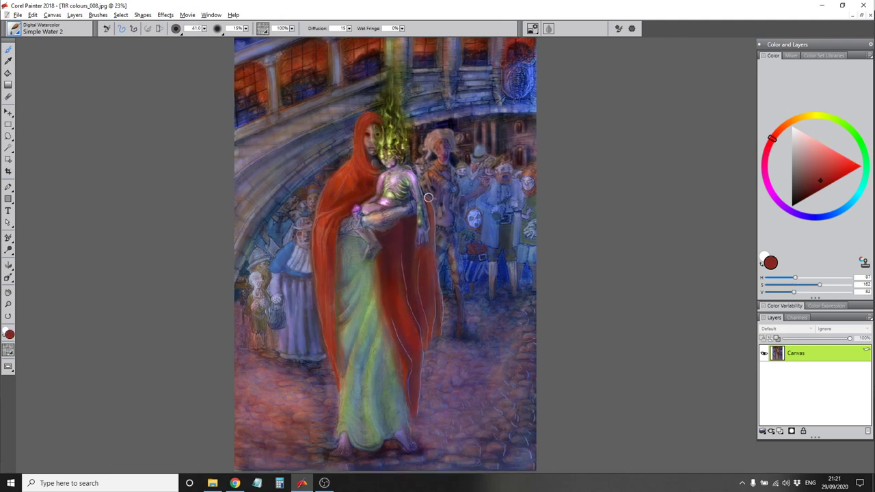
key("bracketright")
key("bracketright")
key("bracketleft")
key("bracketleft")
key("bracketleft")
key("bracketleft")
key("bracketleft")
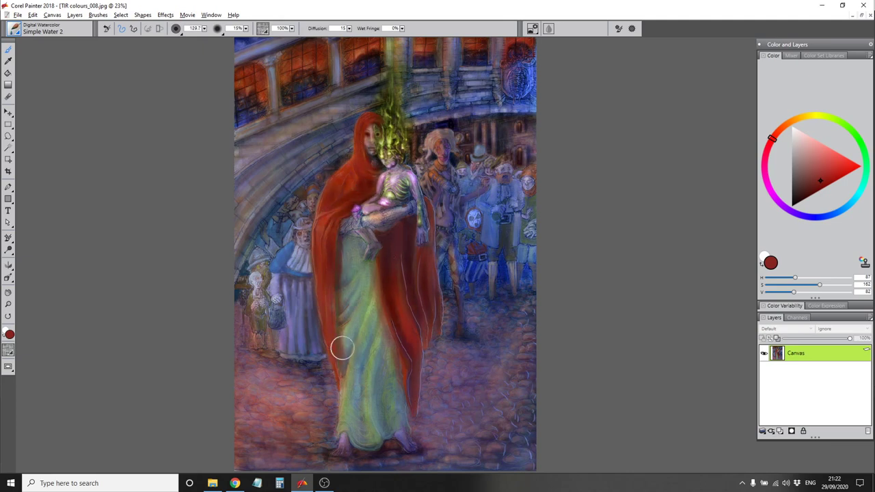
left_click_drag(325, 327, 318, 240)
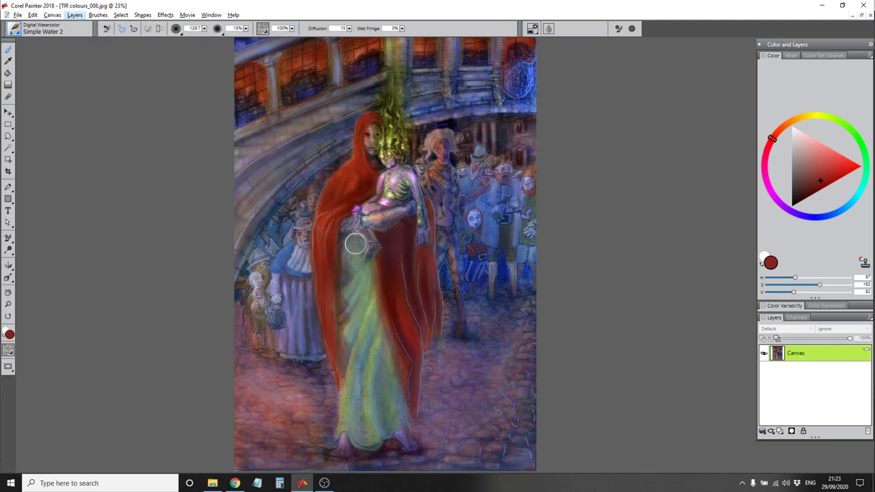
Glaze the whole dress in deep green and teal, using Simple Water 2 at sizes 176.2 and 273.8
left_click(371, 296, "alt")
left_click(371, 346, "alt")
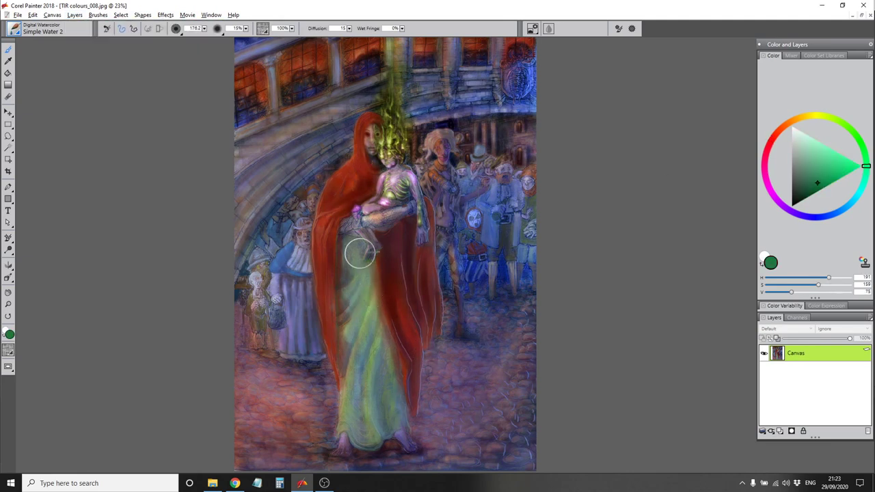
left_click_drag(358, 250, 376, 306)
key("bracketright")
key("bracketright")
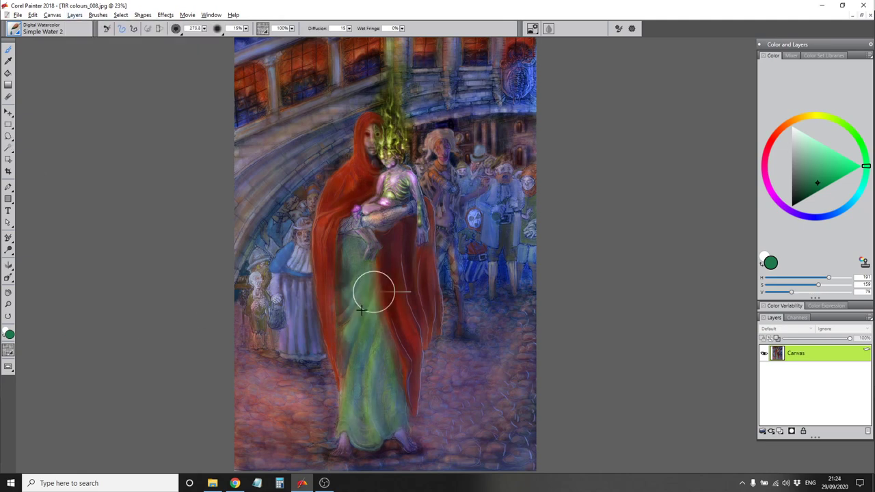
left_click(344, 245, "alt")
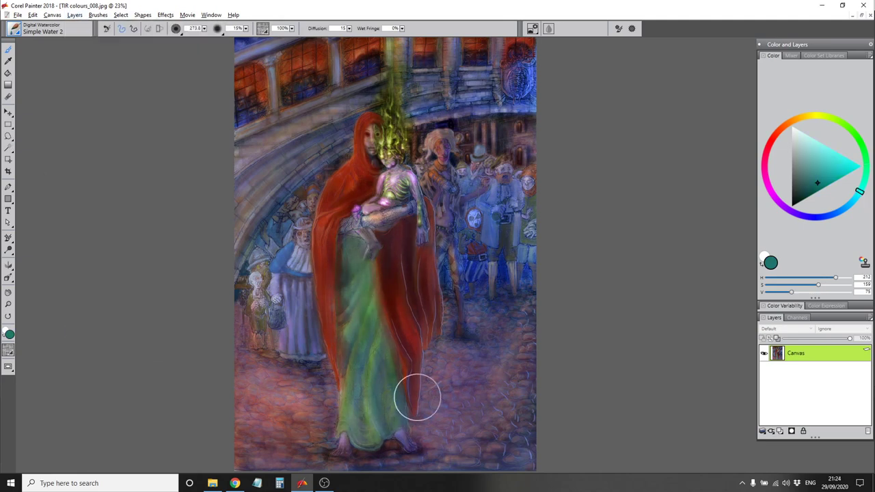
Brighten the lower dress in very dark green with the F-X Glow brush, reducing its size from 246.9 to 133.9
left_click(14, 28)
left_click(39, 244)
left_click(146, 121)
left_click(342, 420, "alt")
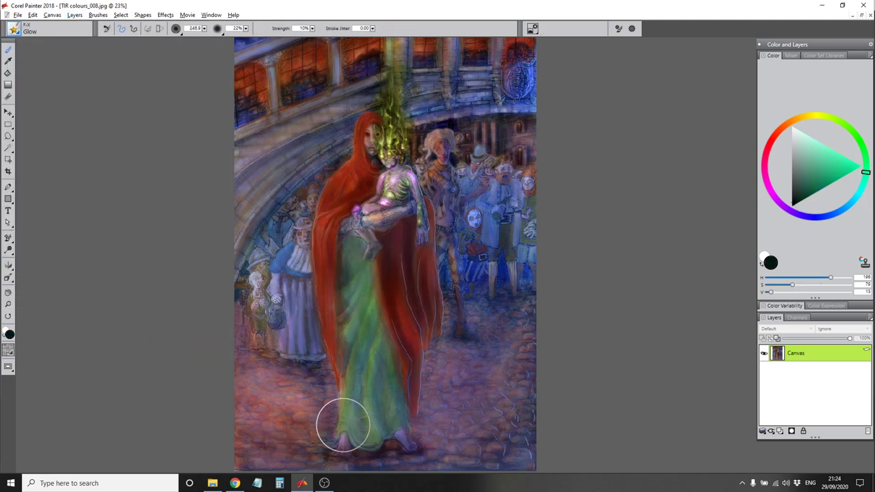
key("bracketleft")
key("bracketleft")
key("bracketleft")
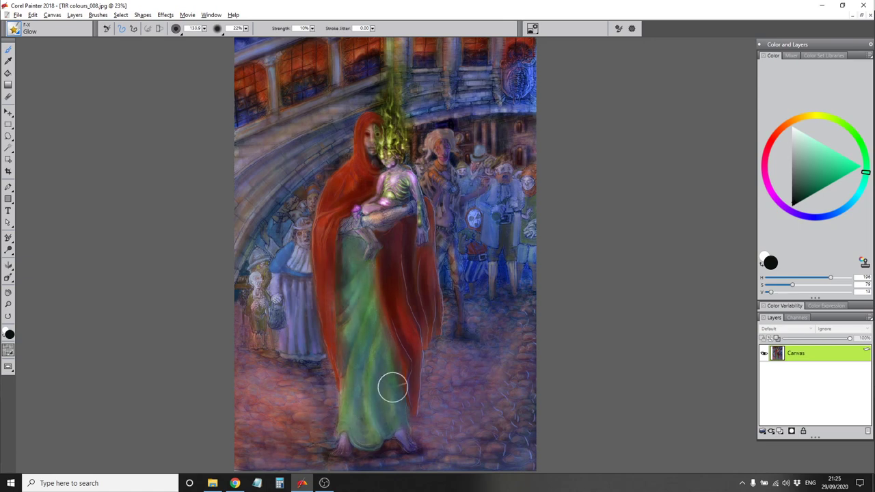
Apply the Glow brush at size 246.1 to the cloak and dress in very dark red and green
left_click(359, 296, "alt")
key("bracketright")
key("bracketright")
key("bracketright")
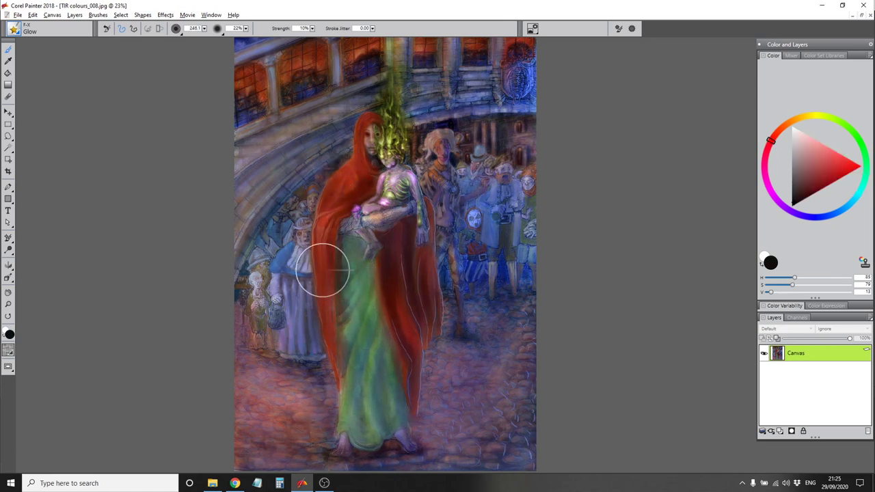
left_click(335, 328, "alt")
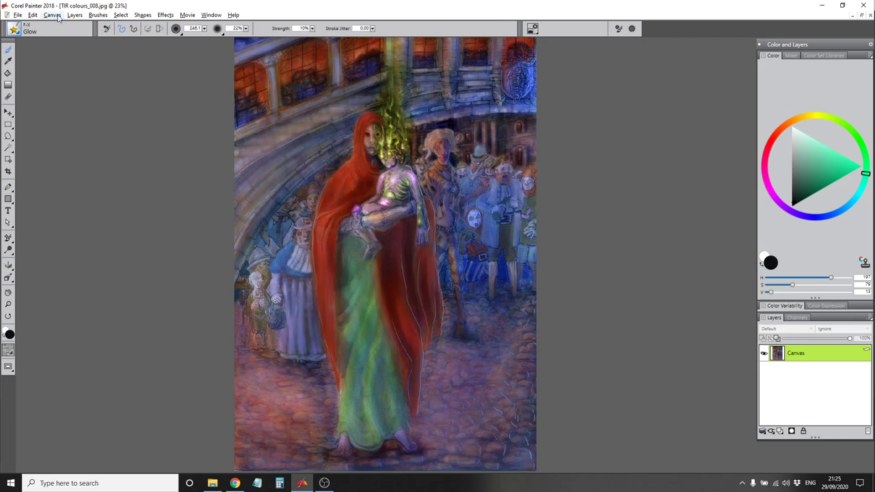
Glaze the dress in dark green and the cloak in dark red, using Simple Water 2 at size 273.8
left_click(14, 29)
left_click(147, 102)
left_click(342, 371, "alt")
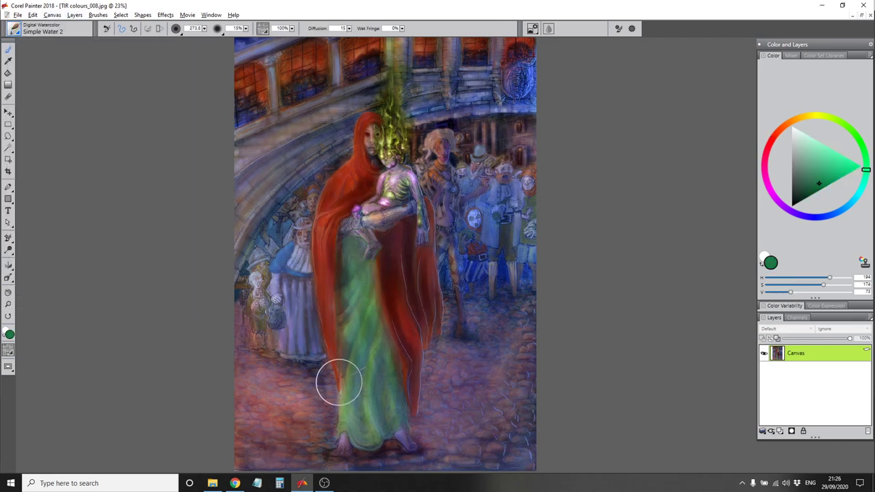
mouse_move(365, 346)
left_mouse_down()
mouse_move(348, 248)
mouse_move(339, 368)
mouse_move(347, 266)
mouse_move(361, 412)
mouse_move(348, 295)
left_mouse_up()
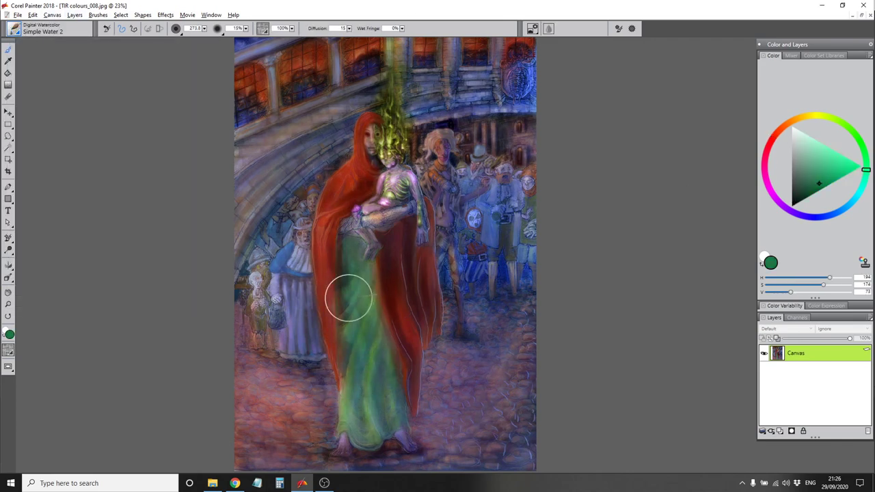
left_click(417, 420, "alt")
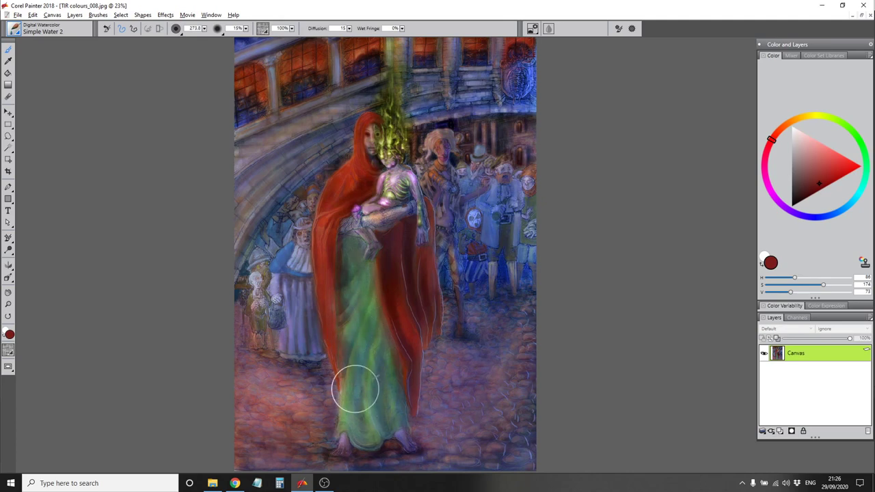
Soften the dress and cloak in sampled greens and red with Digital Grainy Airbrush 2 at size 101.5, and save the painting as TIR colours_009.jpg
left_click(41, 29)
left_click(130, 297)
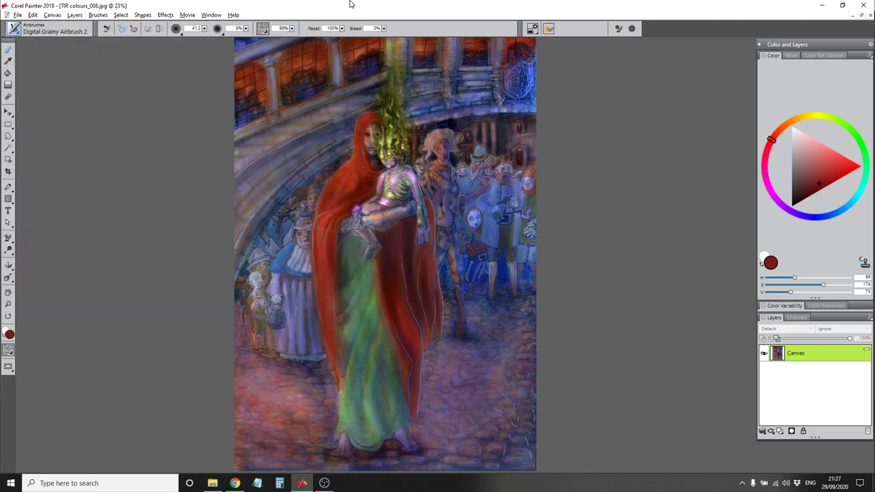
left_click(353, 423, "alt")
mouse_move(353, 423)
left_mouse_down()
mouse_move(386, 284)
mouse_move(361, 394)
mouse_move(336, 401)
left_mouse_up()
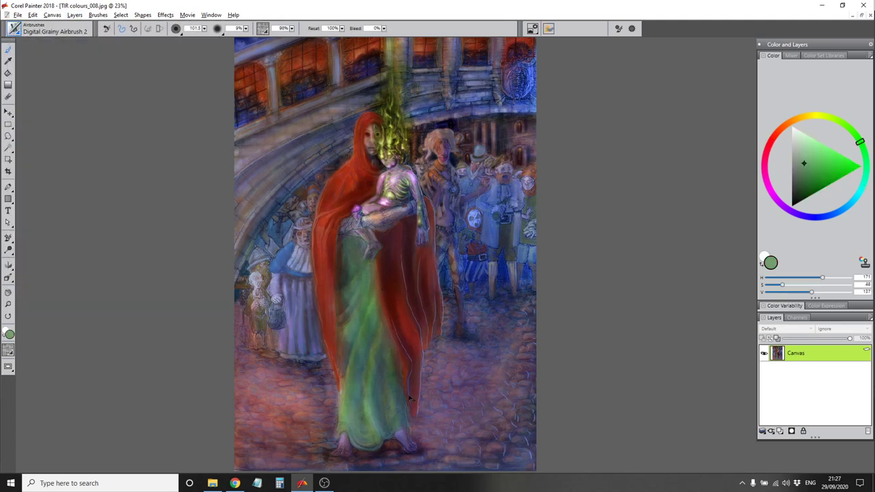
left_click(353, 424, "alt")
left_click(305, 439, "alt")
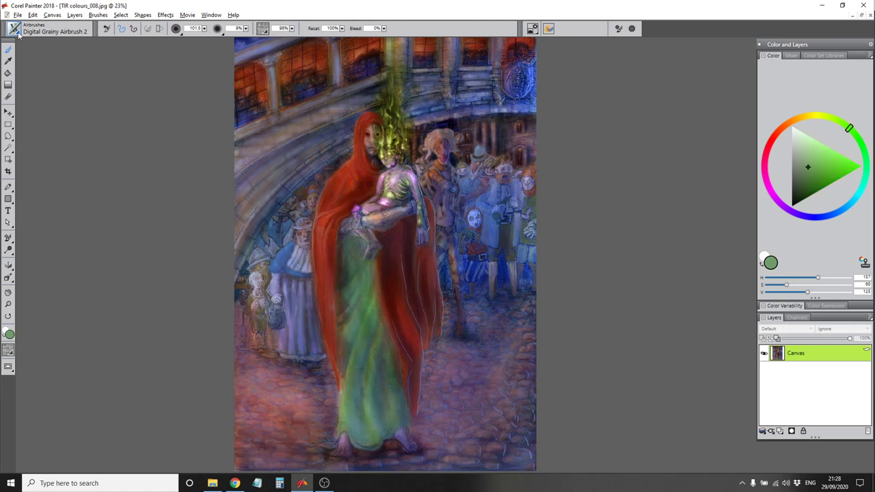
left_click(356, 309, "alt")
left_click(17, 14)
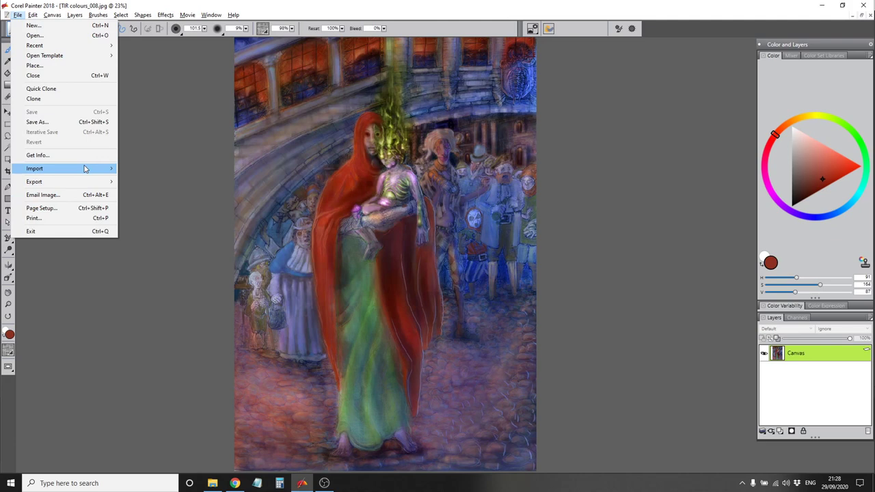
left_click(111, 168)
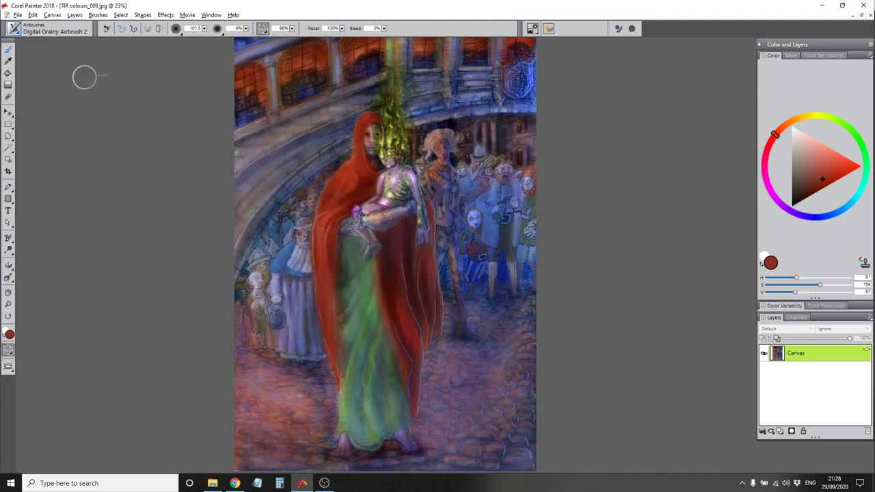
Add fine dark teal detail to the dress folds with the Detail Airbrush at size 4.0
left_click(14, 28)
left_click(84, 75)
left_click(347, 428, "alt")
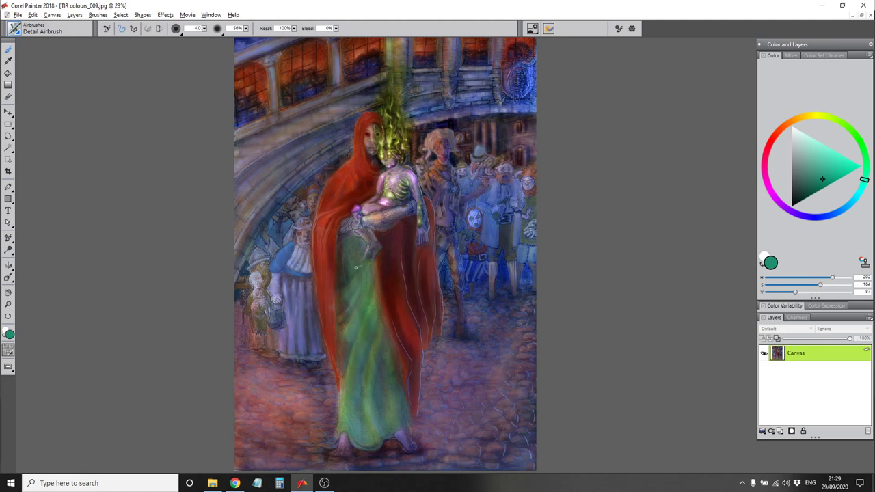
left_click(335, 433, "alt")
Apply the F-X Glow brush at size 23.4 in very dark green to the folds of the dress
left_click(15, 28)
left_click(137, 76)
left_click(341, 408, "alt")
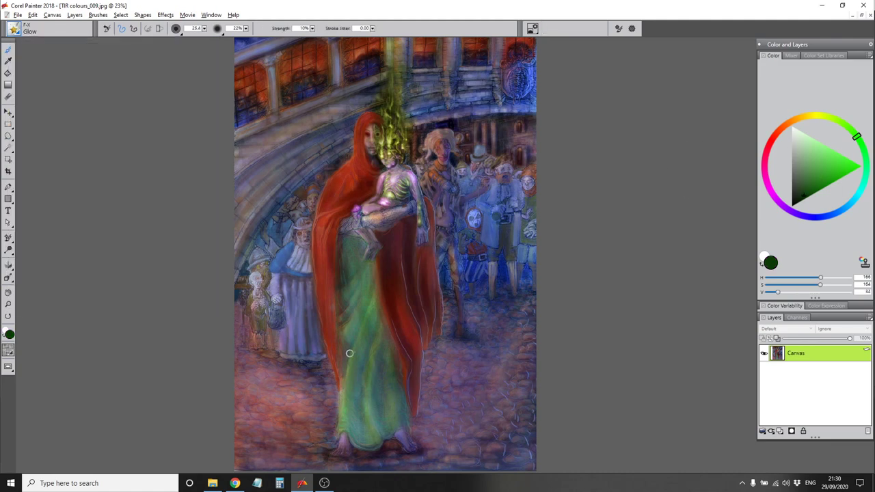
left_click(350, 402, "alt")
mouse_move(335, 396)
left_mouse_down()
mouse_move(335, 426)
mouse_move(346, 375)
left_mouse_up()
Paint thin mid-green fold highlights on the dress with the Detail Airbrush at size 4.0
left_click(13, 30)
left_click(136, 55)
left_click_drag(812, 140, 817, 163)
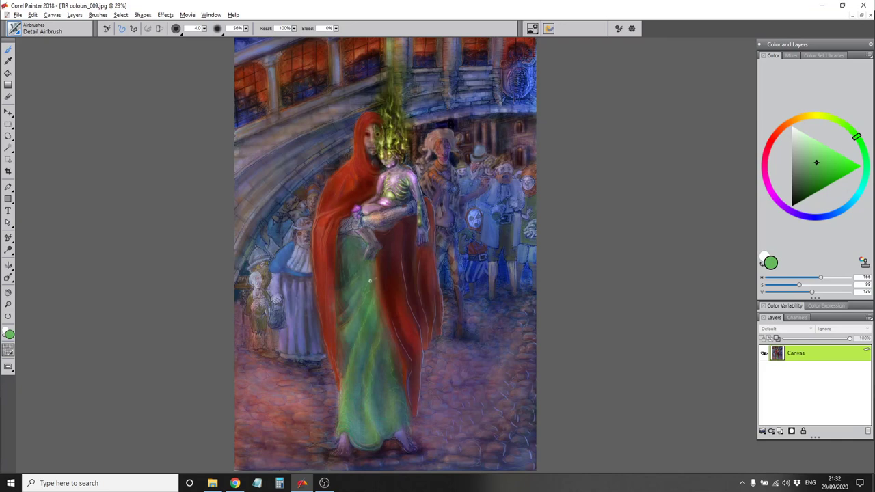
Paint broad folds over the dress in mid green, dark teal and dark green, using Tapered Oils at size 77.0
key("ctrl+b")
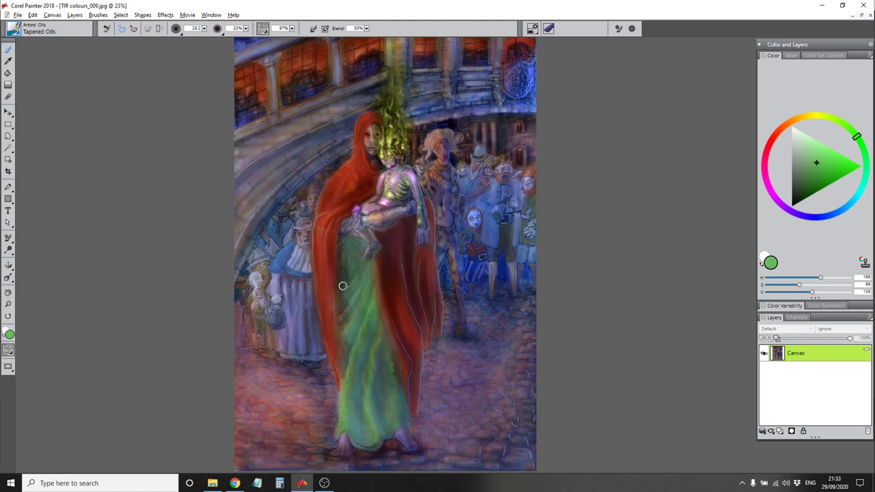
key("bracketright")
key("bracketright")
key("bracketright")
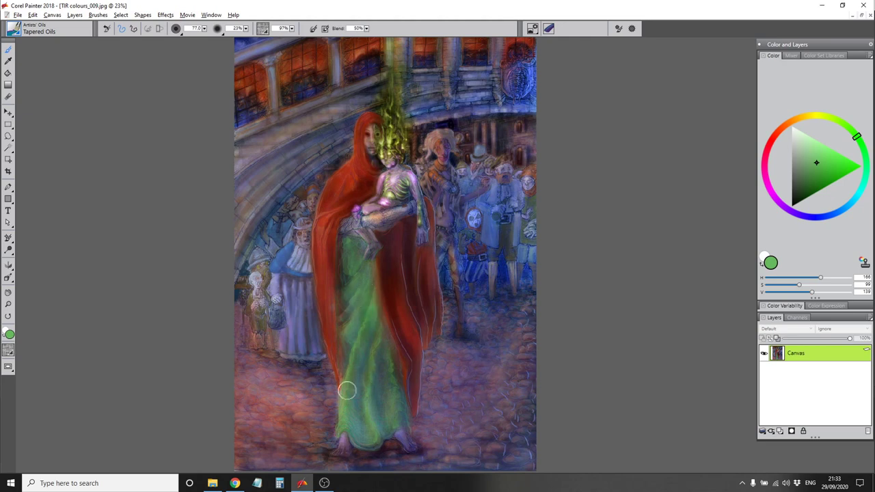
left_click(807, 177)
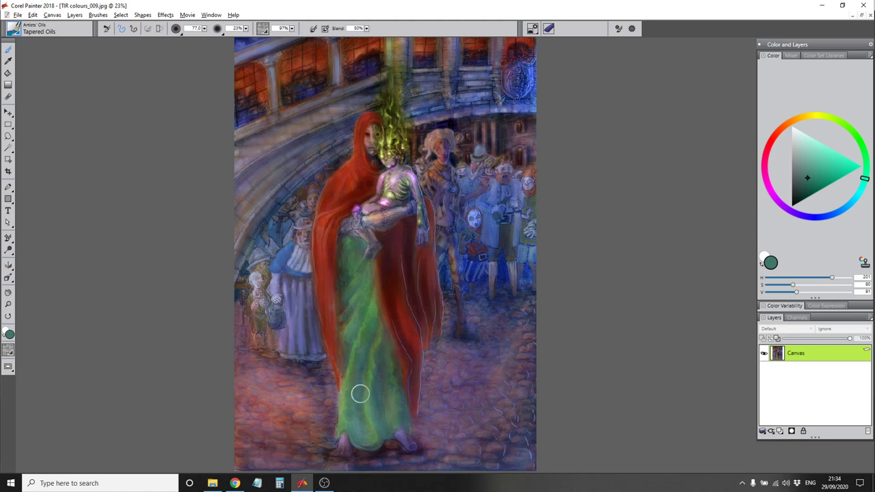
left_click(363, 247, "alt")
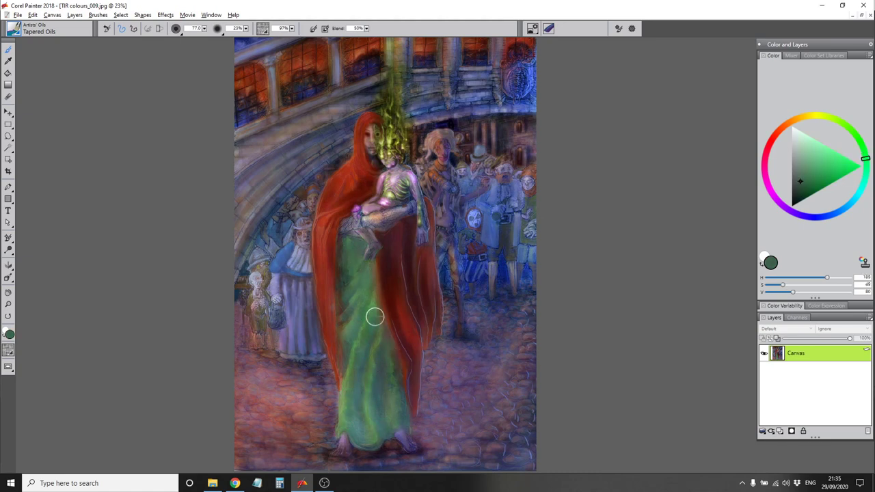
Work dark brown and olive green into the dress's edge beside the inner cloak, using Tapered Oils at size 49.6
left_click(394, 361, "alt")
key("bracketleft")
key("bracketleft")
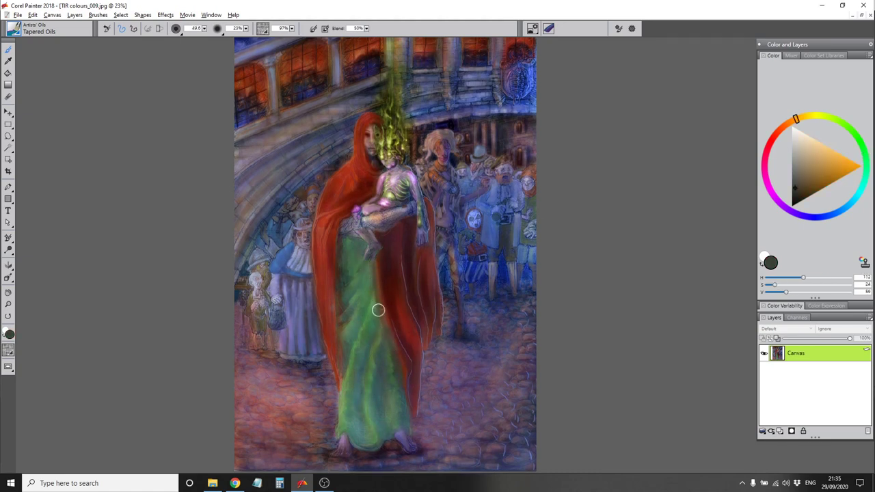
left_click(380, 310, "alt")
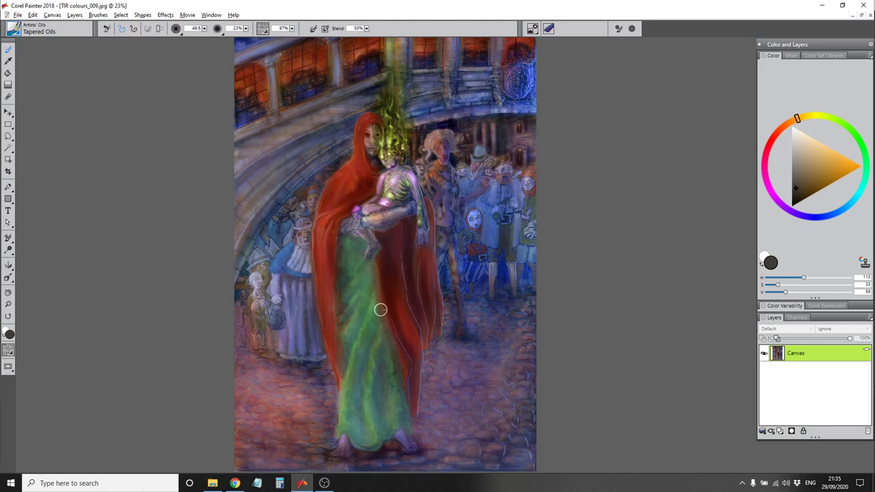
left_click(400, 360, "alt")
left_click(379, 305, "alt")
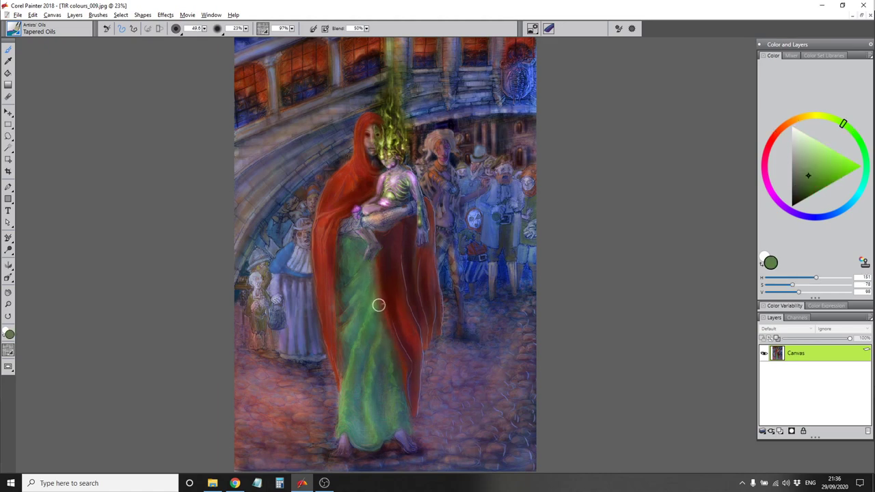
Blend sampled greens and dark teal down the cloak-side edge of the dress with Tapered Oils
left_click(372, 274, "alt")
left_click(390, 316, "alt")
left_click(397, 360, "alt")
left_click(391, 332, "alt")
left_click(404, 380, "alt")
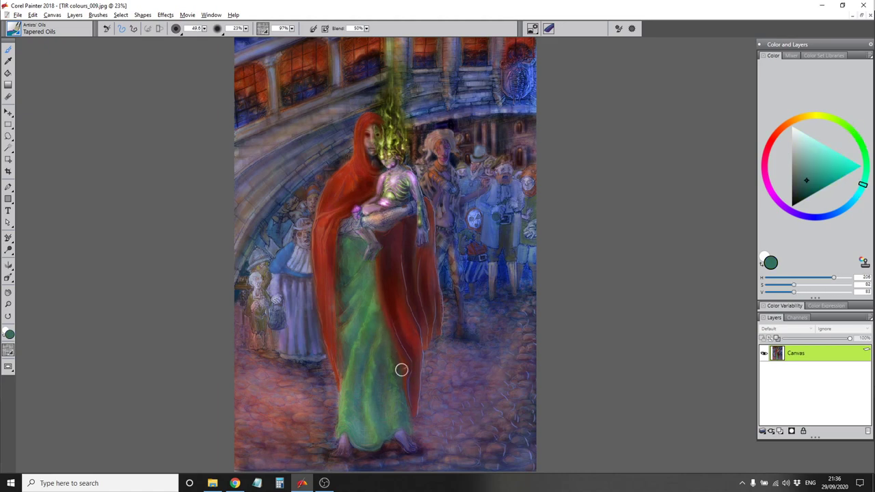
Model the upper dress below the arm with sampled muted green and dark shadow colours in Tapered Oils
left_click(355, 299, "alt")
left_click(353, 293, "alt")
left_click(345, 301, "alt")
left_click(347, 299, "alt")
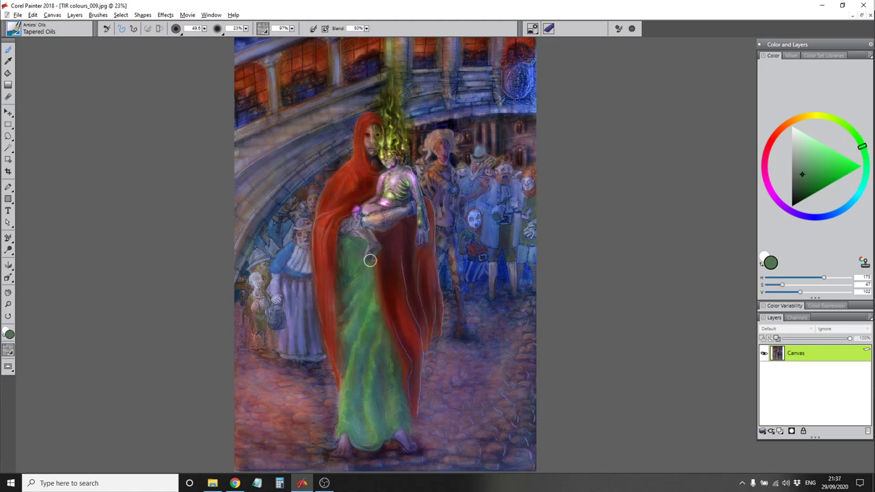
left_click(338, 237, "alt")
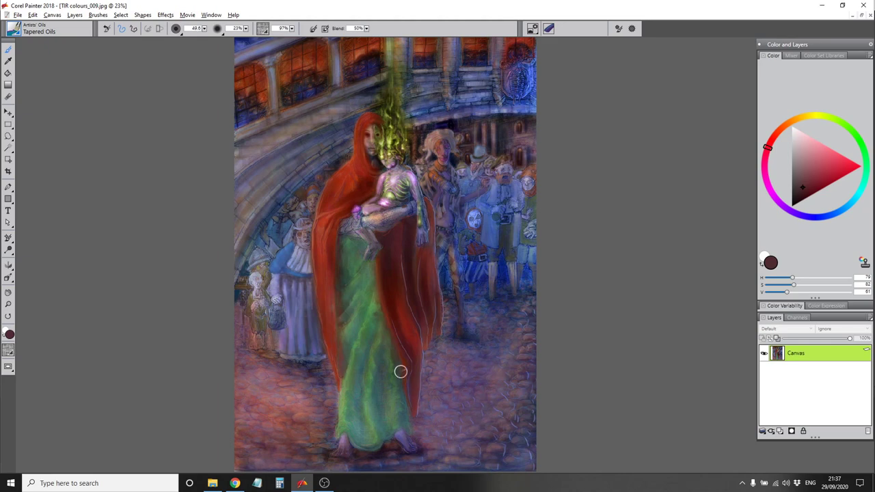
Reduce the Tapered Oils brush size and touch up the boundary between the dress and inner cloak in sampled reddish brown
key("bracketleft")
key("bracketleft")
key("bracketleft")
left_click(379, 308, "alt")
left_click(374, 259, "alt")
Refine the dress and cloak edges in sampled dark red, dark brown and green with the Detail Oils Brush at size 3.8
key("ctrl+b")
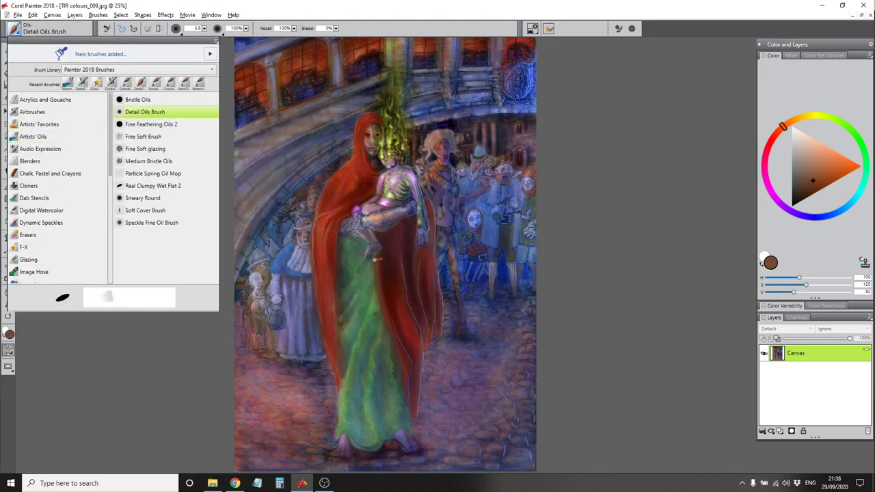
left_click(388, 330, "alt")
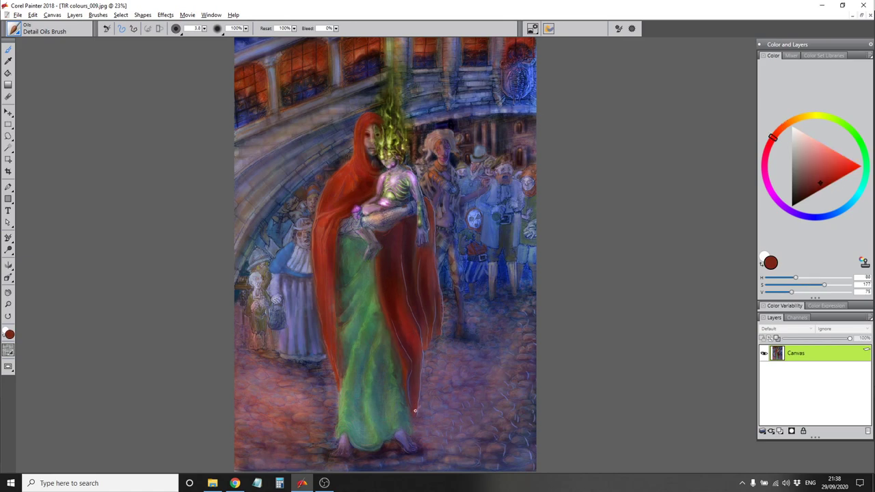
left_click(394, 340, "alt")
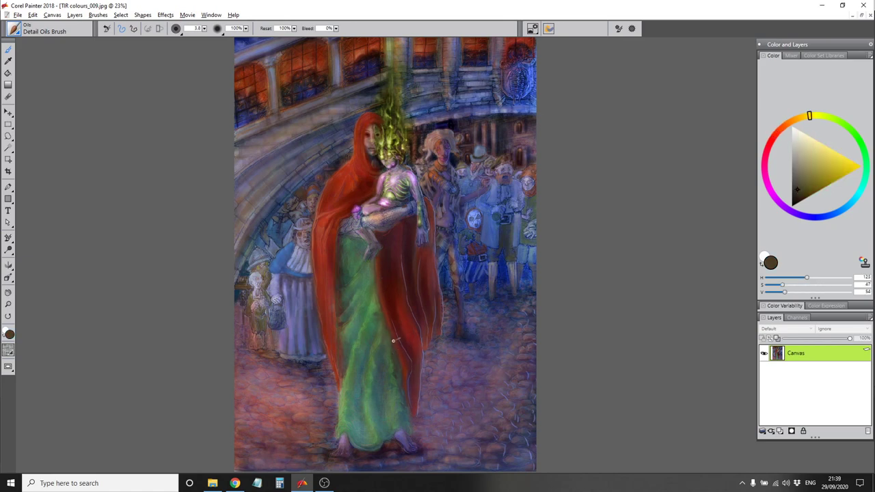
left_click(383, 298, "alt")
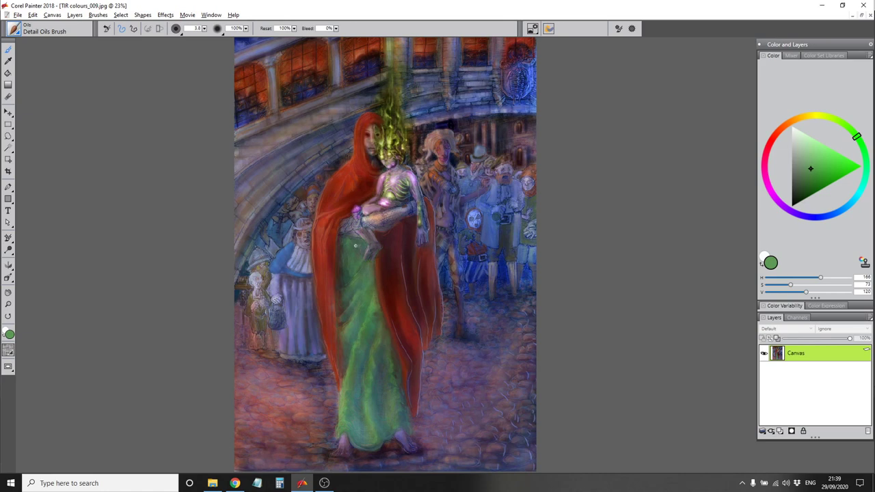
left_click(376, 235, "alt")
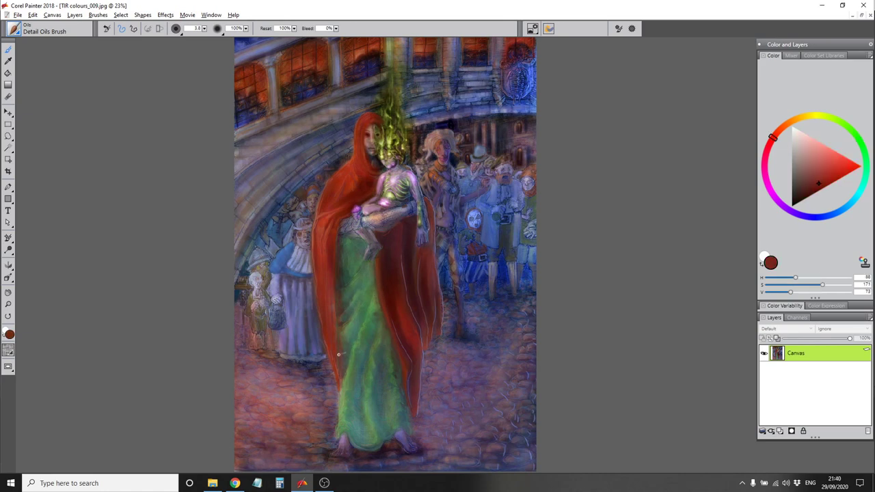
Blend sampled reds into the cloak and dress shadows using Tapered Oils at size 70.1 and 11% opacity
left_click(14, 29)
left_click(146, 219)
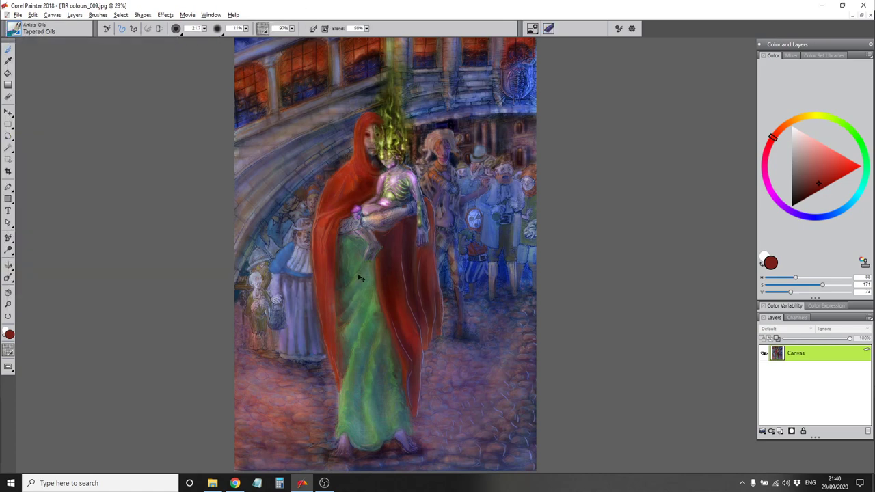
left_click(345, 350, "alt")
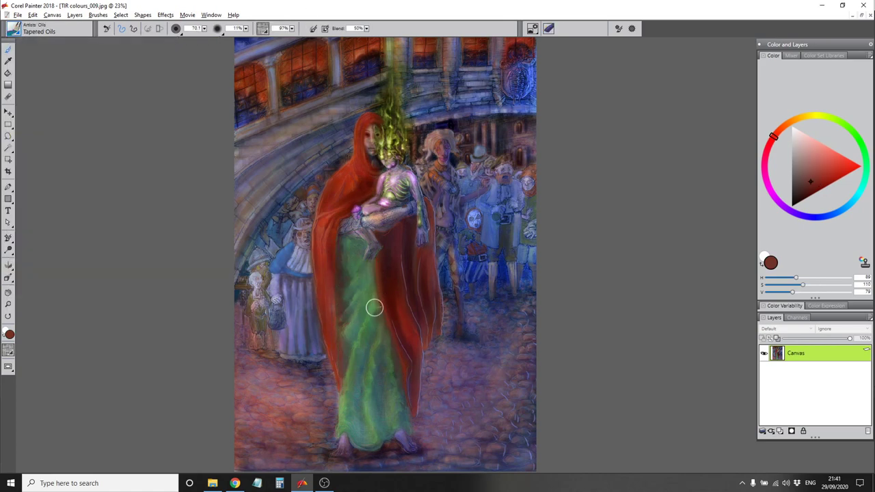
left_click(410, 403, "alt")
left_click(401, 298, "alt")
Sharpen the inner cloak's edge along the dress in red with the Detail Oils Brush at size 3.8
left_click(14, 29)
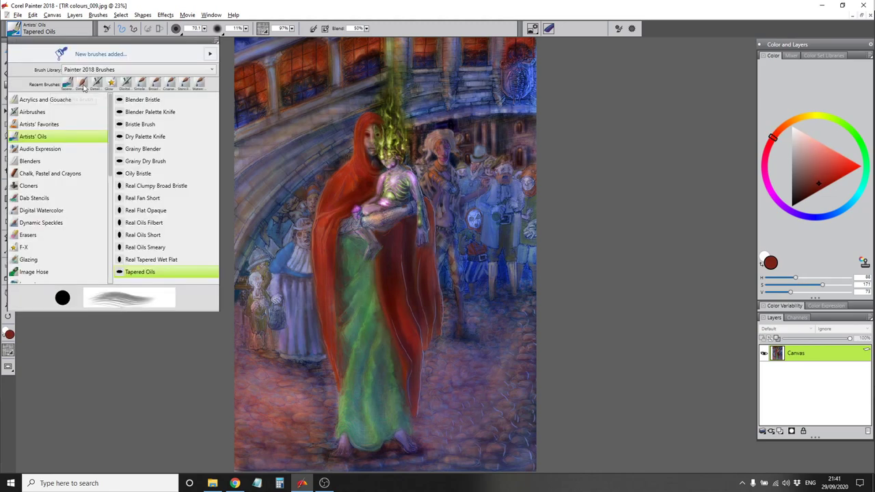
left_click(184, 179)
left_click(397, 370, "alt")
left_click(406, 401, "alt")
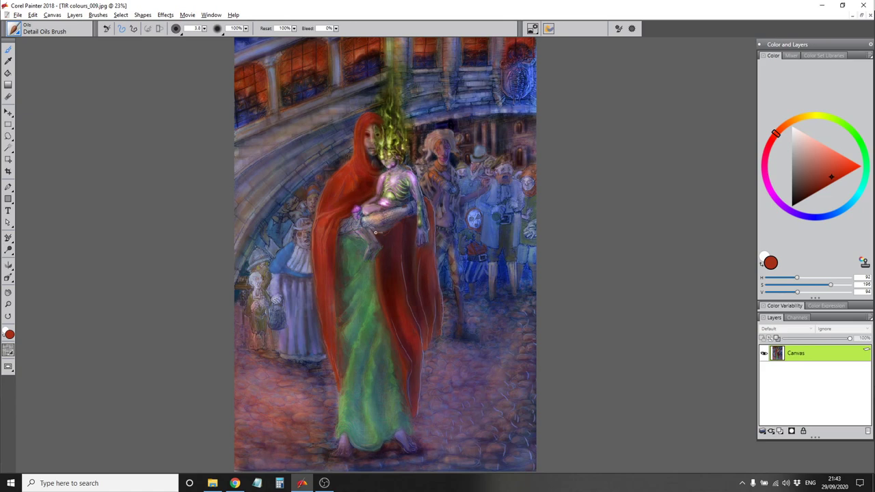
Draw fine fold lines on the dress in muted green, dark teal and light teal with the Detail Oils Brush at size 3.8
left_click(404, 389, "alt")
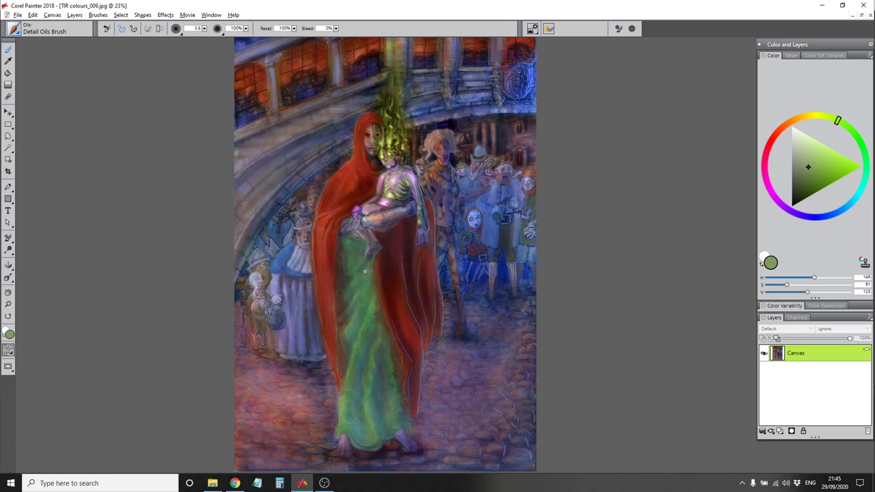
left_click(359, 328, "alt")
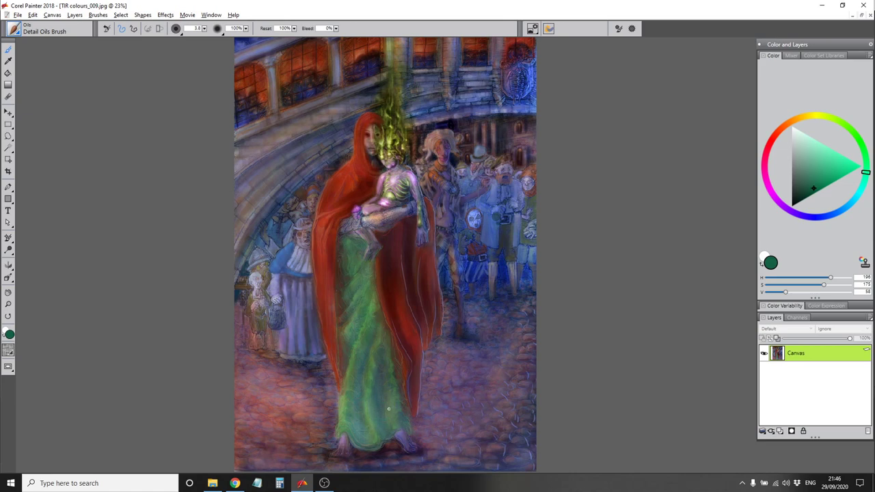
left_click(377, 376, "alt")
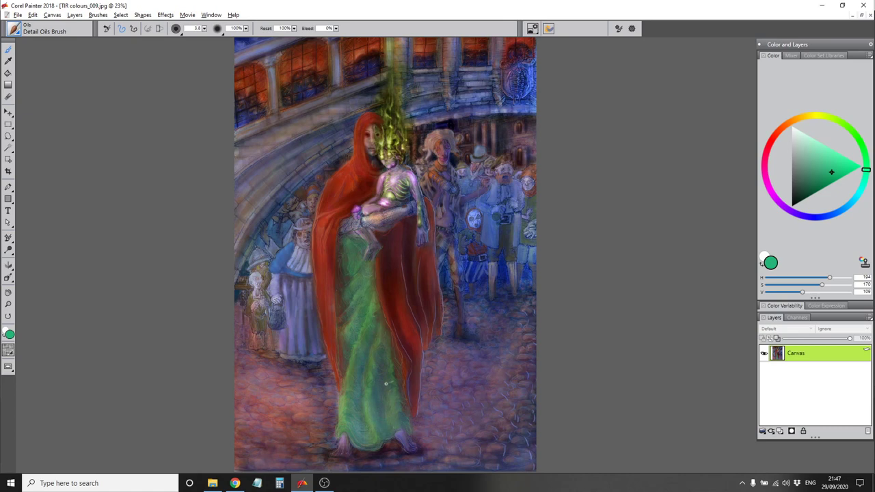
left_click(15, 31)
key("Escape")
left_click(348, 414, "alt")
left_click(345, 419, "alt")
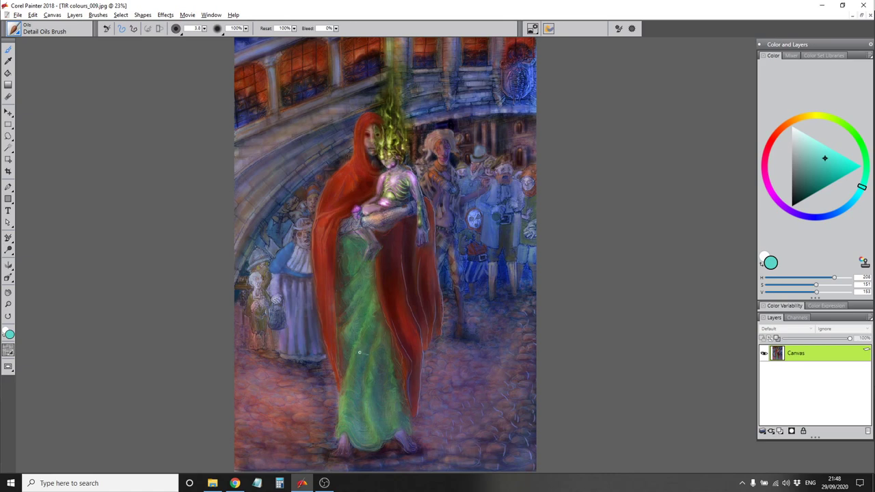
Paint wavy light green highlights along the dress folds and hem with the Detail Oils Brush enlarged to 7.4
left_click(352, 382, "alt")
left_click(346, 400, "alt")
left_click(345, 415, "alt")
key("bracketright")
key("bracketright")
key("bracketright")
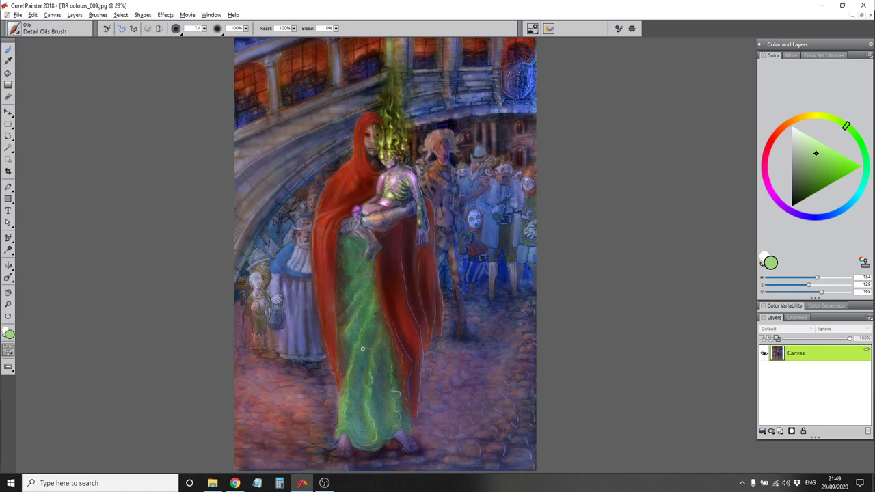
Add very pale green accents to the dress's fold highlights with the Detail Oils Brush reduced to 3.8
left_click(349, 368, "alt")
key("bracketleft")
key("bracketleft")
key("bracketleft")
left_click(341, 370, "alt")
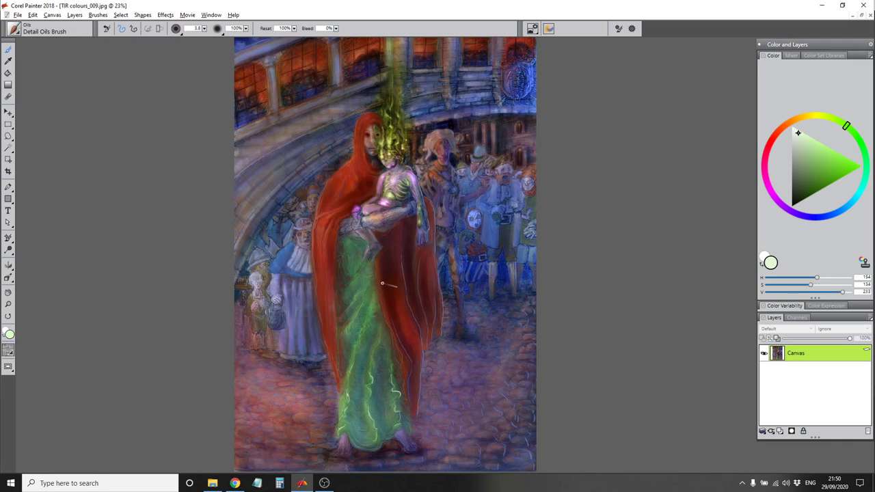
Glaze the dress folds in sampled greens with the Digital Watercolor Broad Water Brush at size 18.5
left_click(15, 28)
left_click(41, 211)
left_click(163, 100)
left_click(373, 412, "alt")
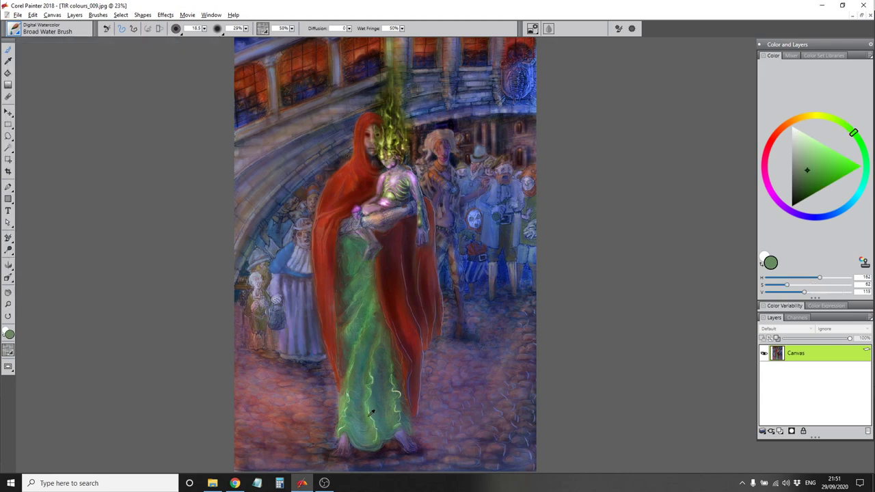
left_click(347, 243, "alt")
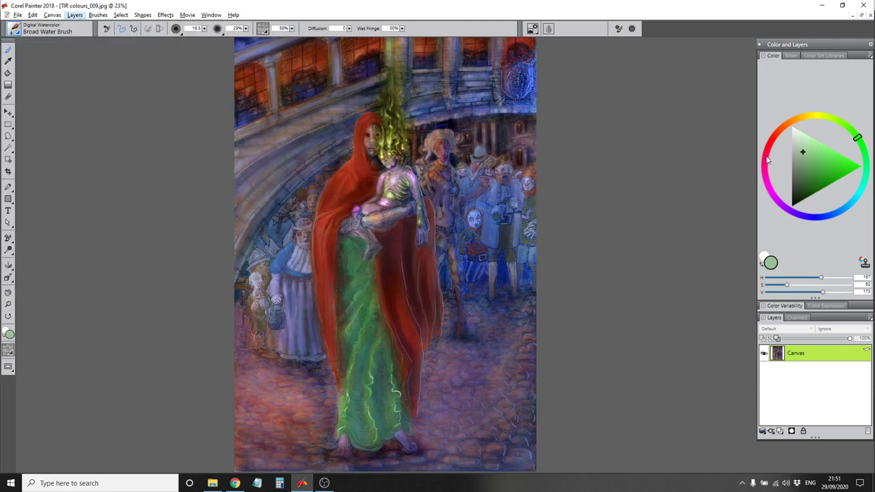
Glaze the dress folds in varied greens with the Digital Watercolor Simple Water 2 brush at sizes 273.8 and 121.1
left_click(768, 159)
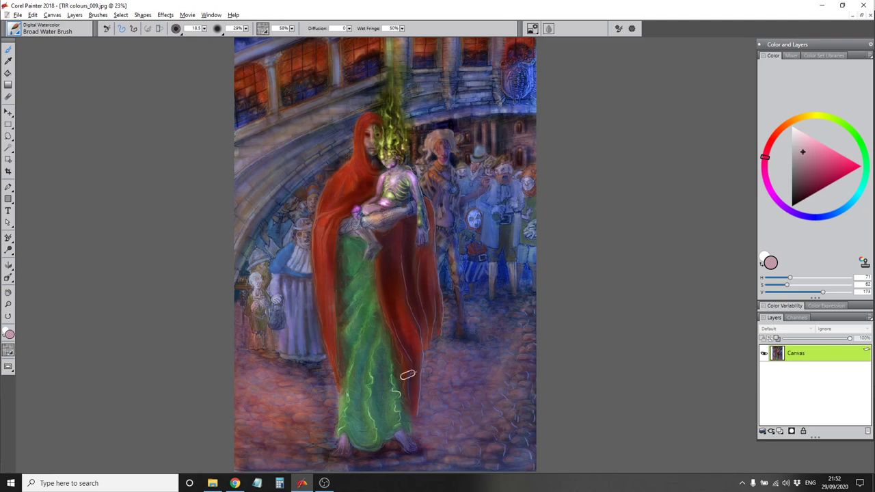
left_click(862, 187)
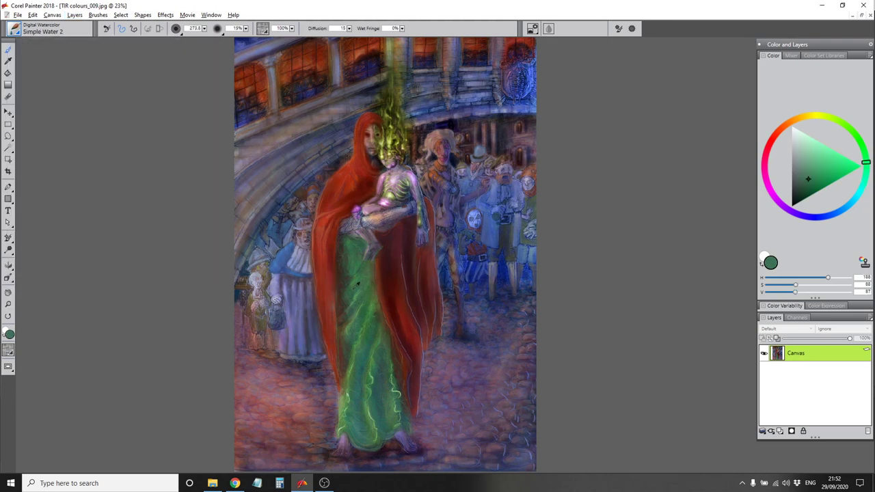
left_click_drag(346, 243, 346, 243)
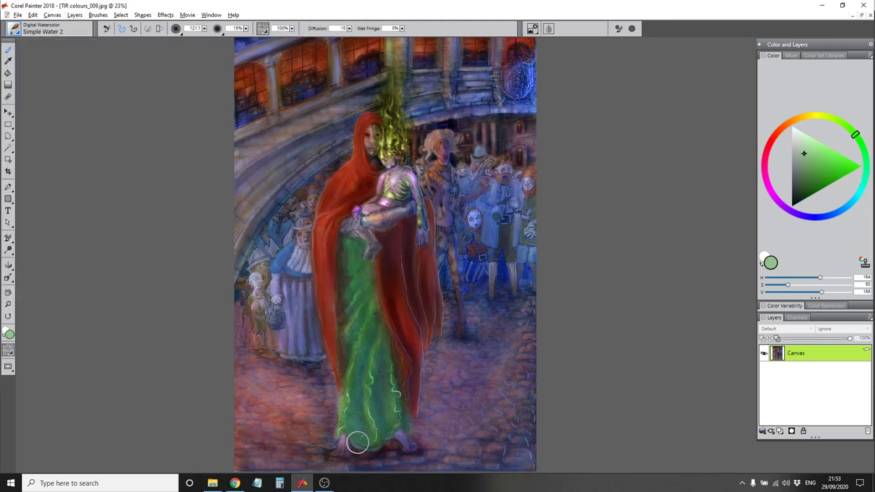
left_click(32, 14)
left_click(115, 23)
left_click(865, 167)
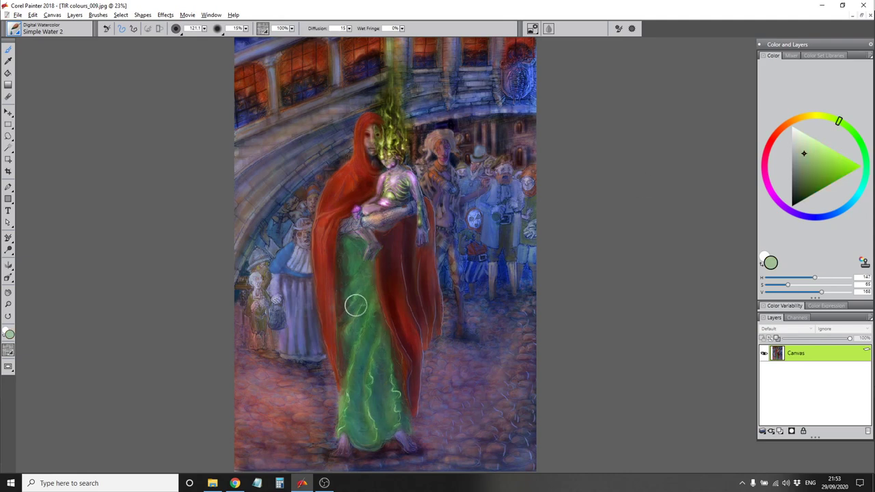
left_click(352, 261, "alt")
key("bracketleft")
key("bracketleft")
key("bracketleft")
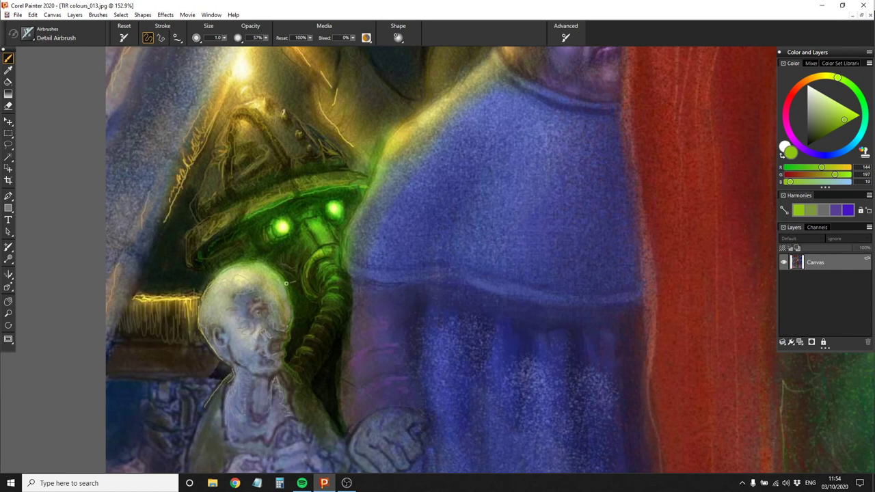
Shade the bald figure's head with sampled grey, dark brown and pale yellow tones using the Detail Airbrush at 57% opacity
left_click(286, 282, "alt")
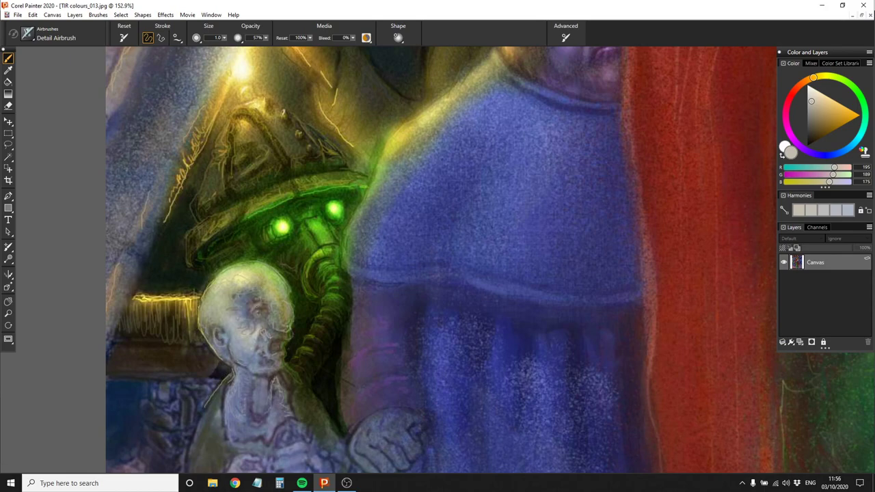
scroll(274, 307, "up", 5)
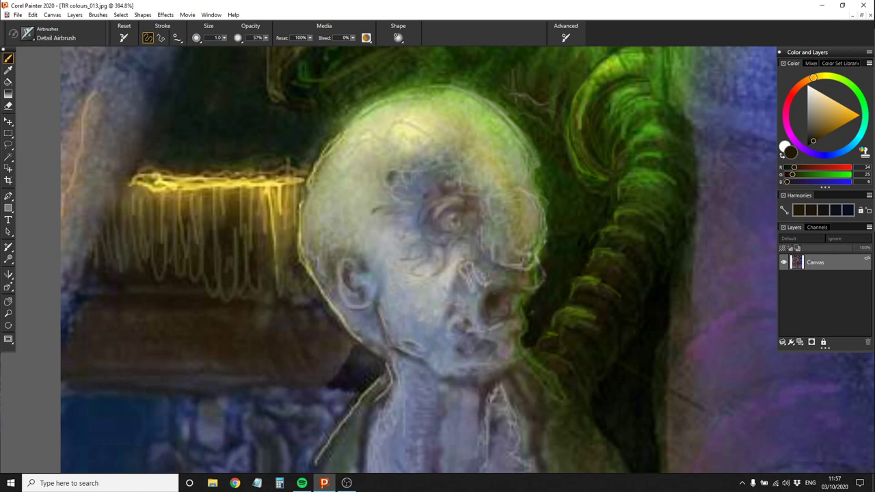
left_click(512, 225, "alt")
left_click_drag(397, 205, 321, 171)
left_click(321, 152, "alt")
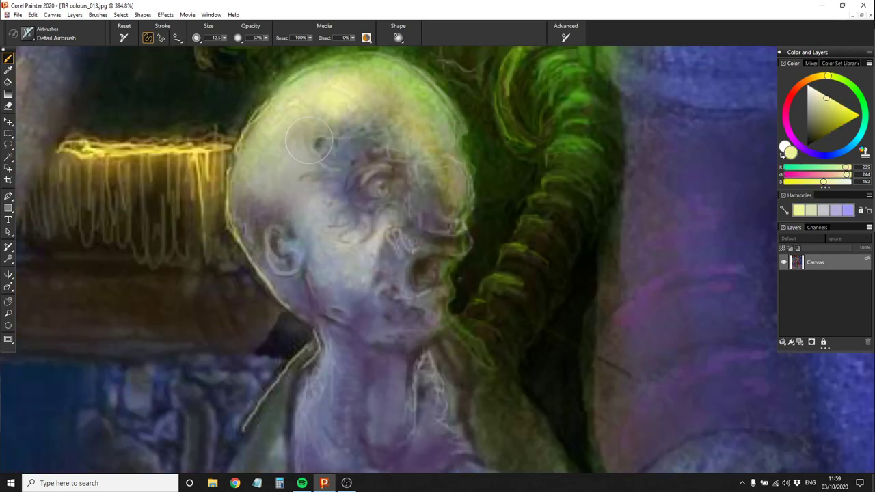
Soften the bald figure's profile, jaw and nape with sampled tones, reducing the Detail Airbrush to size 3.7
left_click(463, 195, "alt")
left_click_drag(462, 196, 477, 298)
key("bracketleft")
key("bracketleft")
key("bracketleft")
left_click(303, 380, "alt")
left_click(263, 349, "alt")
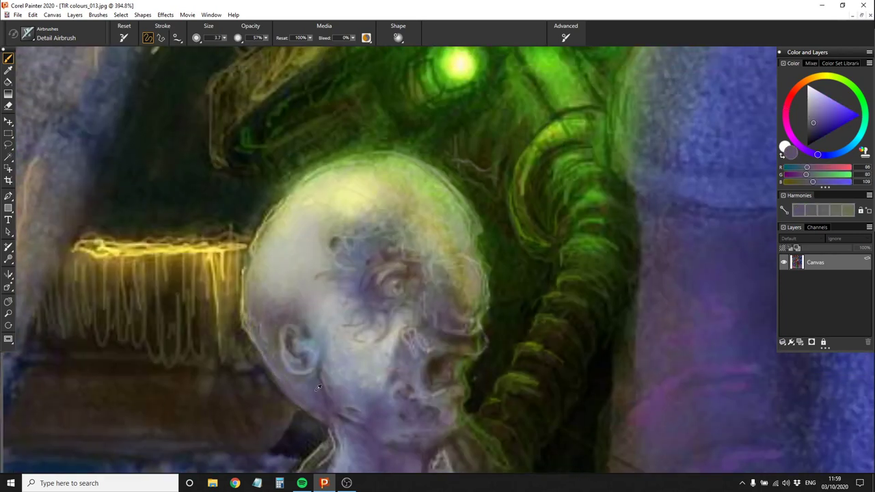
Blend the bald figure's forehead and nose in light grey with the Detail Airbrush at sizes 11.1 and 8.6
left_click(452, 205, "alt")
key("bracketleft")
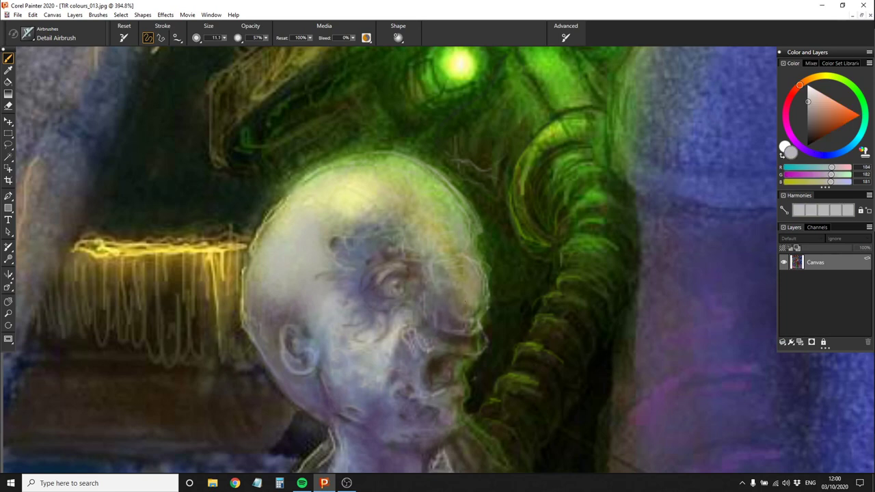
key("bracketleft")
left_click_drag(435, 273, 476, 331)
left_click_drag(451, 191, 475, 233)
Highlight the crown and back edge of the bald head in pale yellow with the Detail Airbrush at 8.6, reduced to 1.0
left_click(363, 178, "alt")
left_click_drag(396, 154, 254, 247)
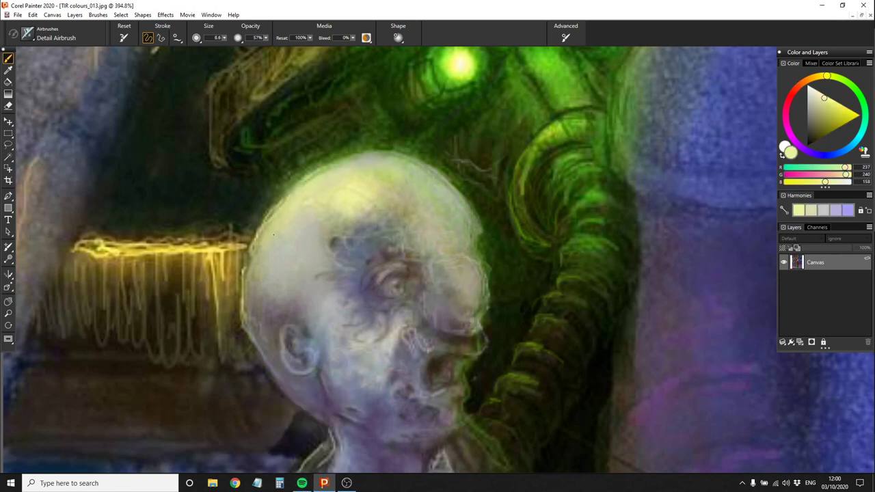
left_click_drag(322, 212, 246, 273)
key("bracketleft")
key("bracketleft")
key("bracketleft")
left_click(369, 171, "alt")
left_click_drag(294, 190, 268, 219)
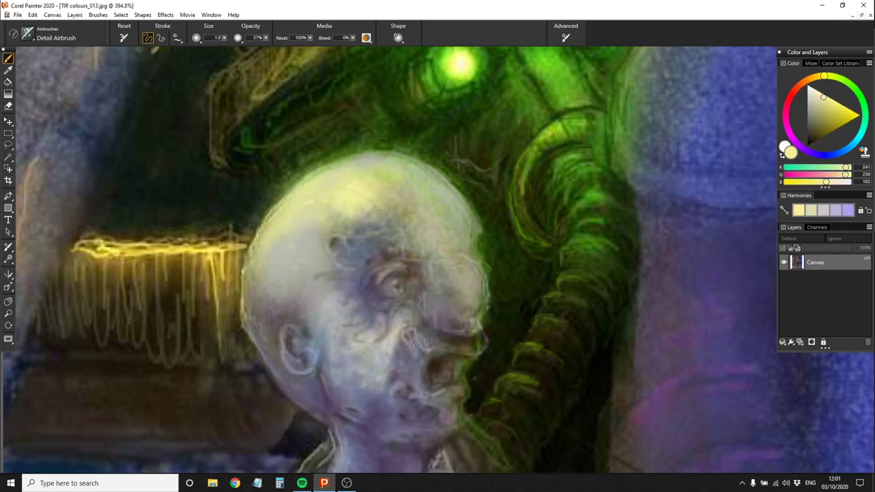
Draw fine green lines above the bald head and under the helmet brim with the Detail Airbrush at size 1.0
left_click(527, 329, "alt")
left_click(495, 267, "alt")
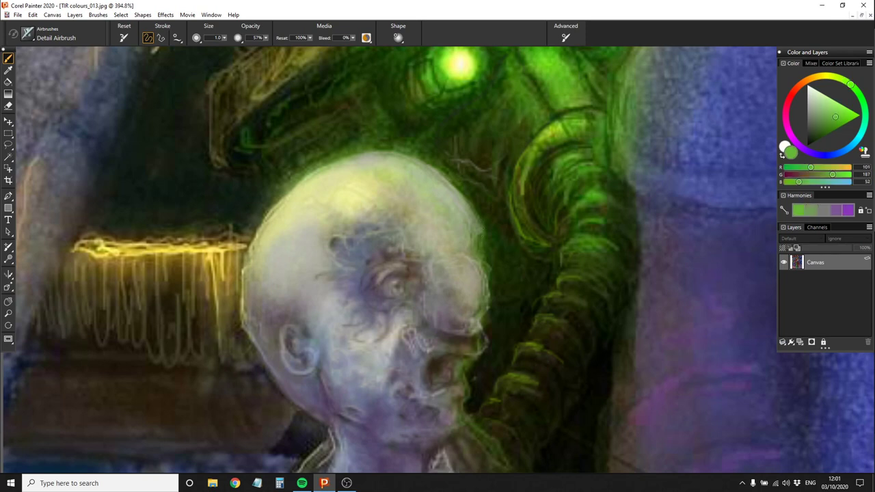
key("bracketright")
key("bracketright")
key("bracketright")
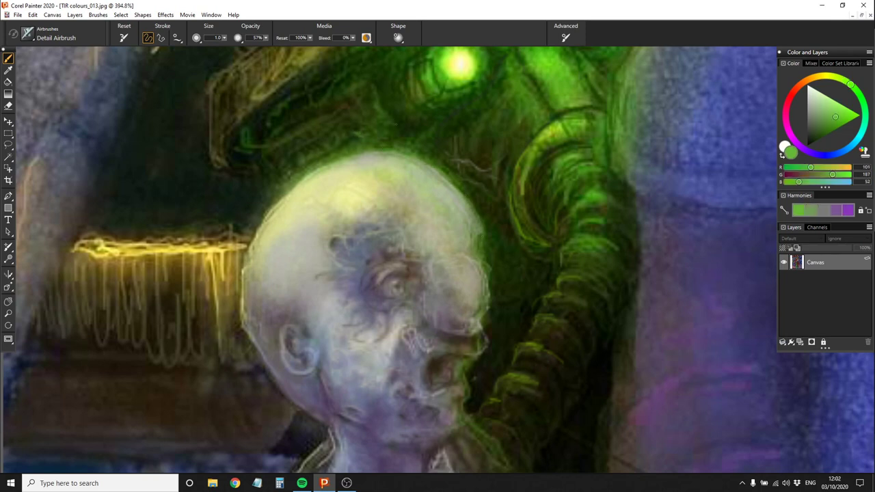
left_click_drag(346, 112, 360, 170)
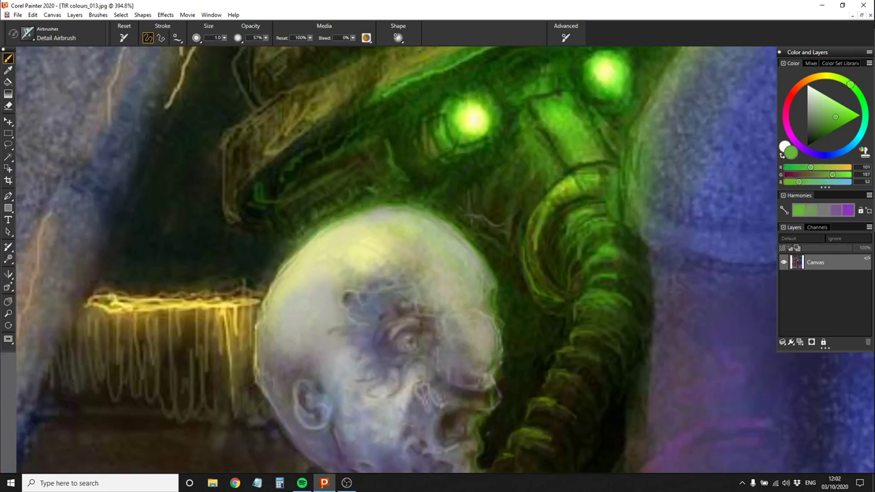
Build up the gas mask between the goggles in sampled greens with the Detail Airbrush at size 8.3, reduced to 1.0
key("bracketright")
key("bracketright")
key("bracketright")
left_click_drag(491, 162, 460, 233)
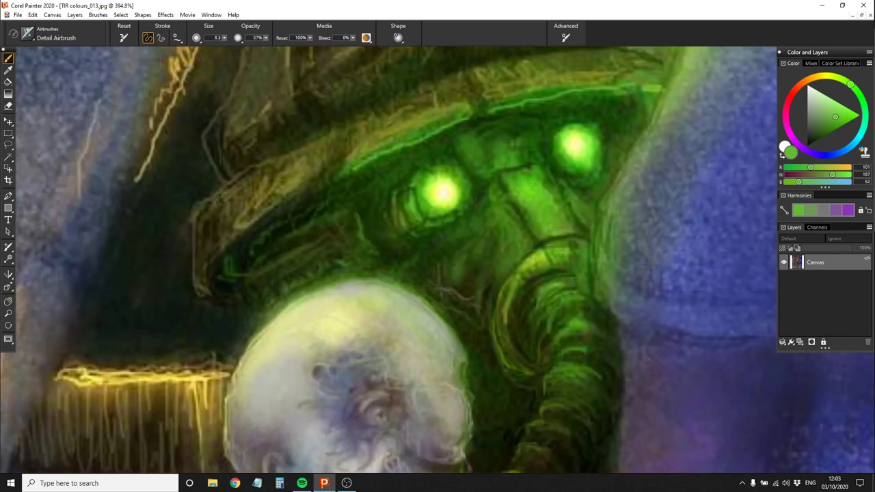
left_click(500, 148, "alt")
left_click(507, 147, "alt")
key("bracketleft")
key("bracketleft")
key("bracketleft")
left_click(508, 193, "alt")
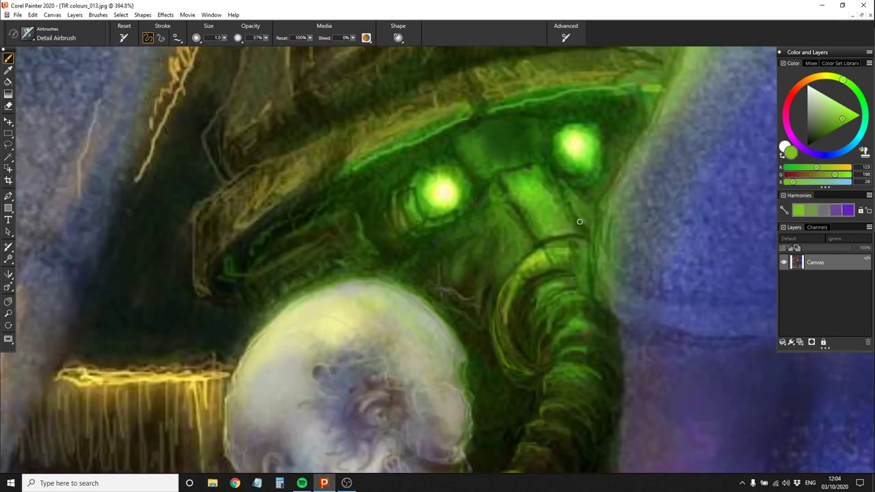
Define the rims of the glowing goggle lenses in bright green and pale yellow with the Detail Airbrush at sizes 2.0 and 1.0
left_click(580, 221, "alt")
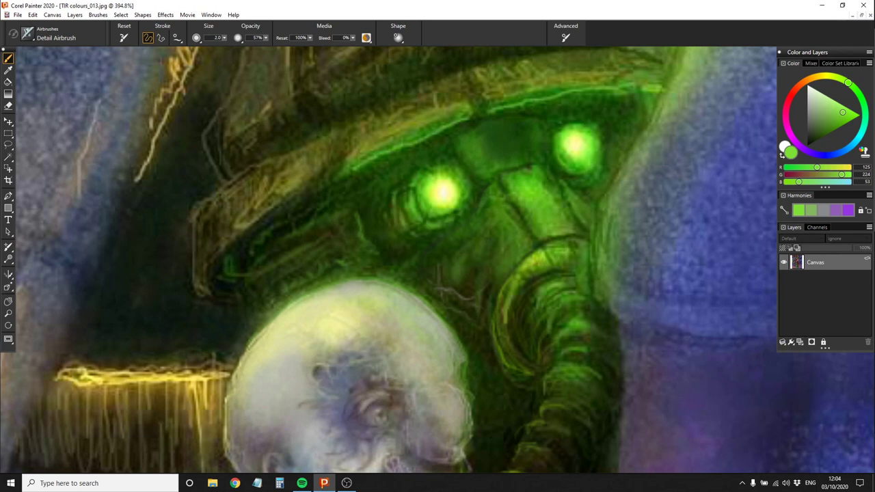
key("bracketright")
left_click(567, 120, "alt")
left_click(443, 193, "alt")
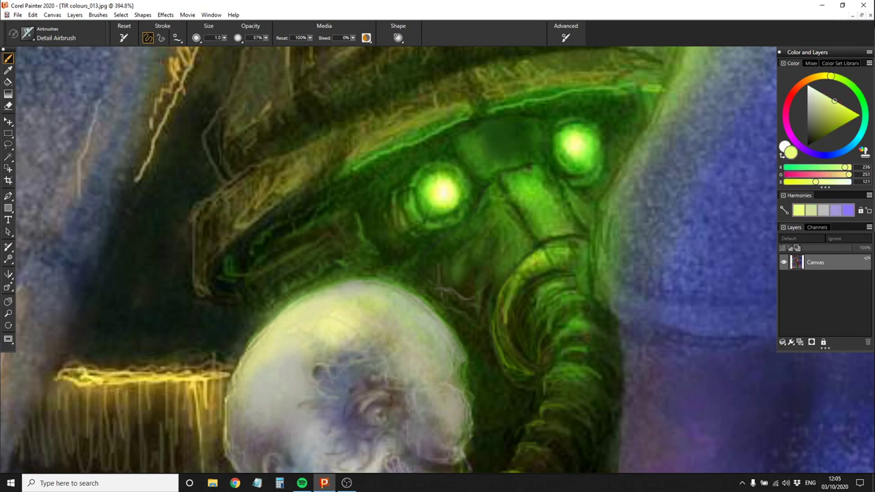
key("bracketleft")
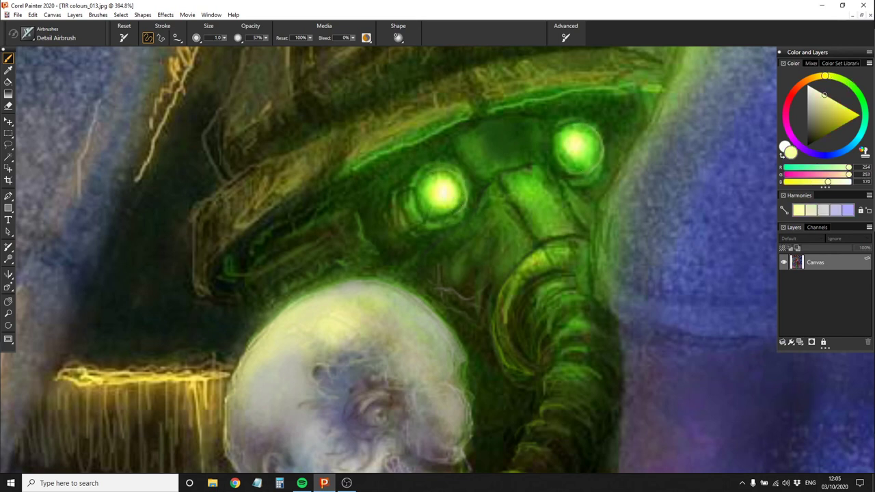
Refine the goggle surrounds, mask bridge and hose collar in mid and dark greens with the Detail Airbrush at sizes 1.0 and 2.8
left_click(458, 209, "alt")
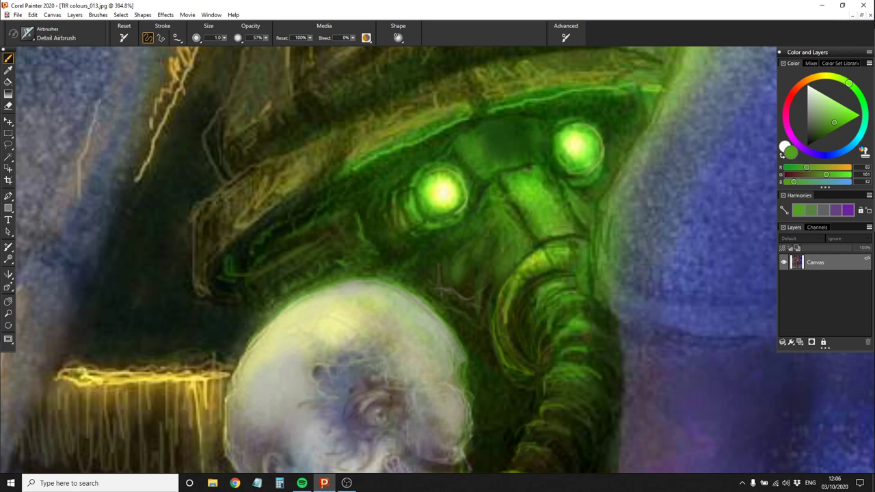
left_click(540, 113, "alt")
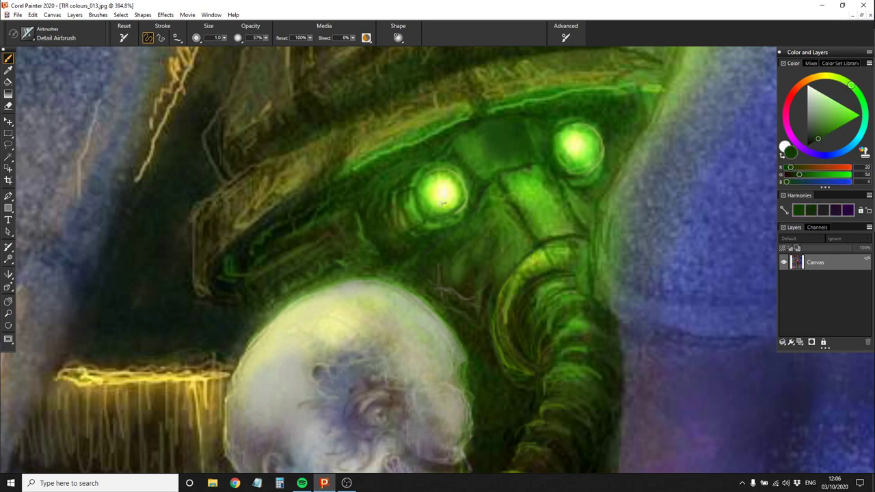
left_click(443, 202, "alt")
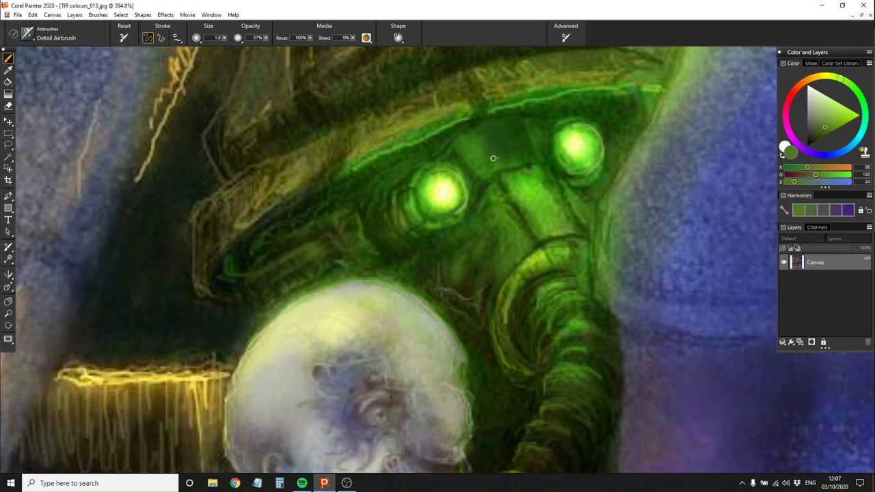
left_click(536, 248, "alt")
key("bracketright")
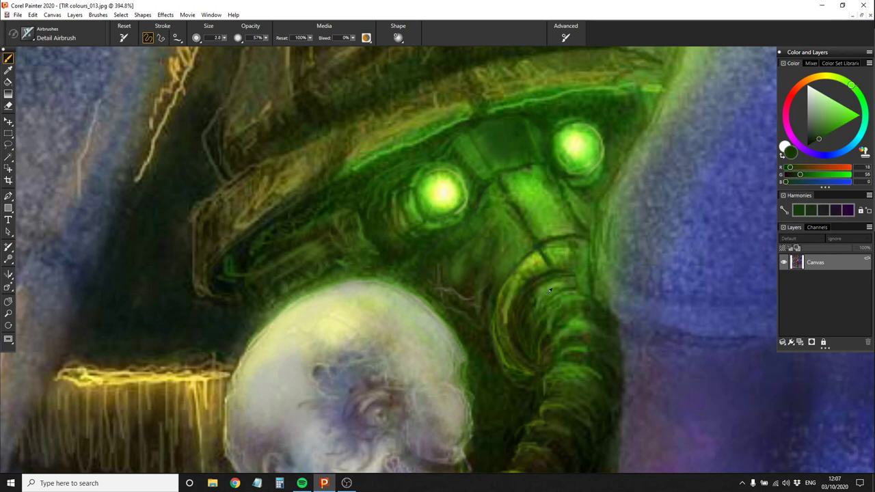
Brighten the mask's bridge beside the goggles in dark green with the F-X Glow brush enlarged to 20.0 at 22% opacity
key("g")
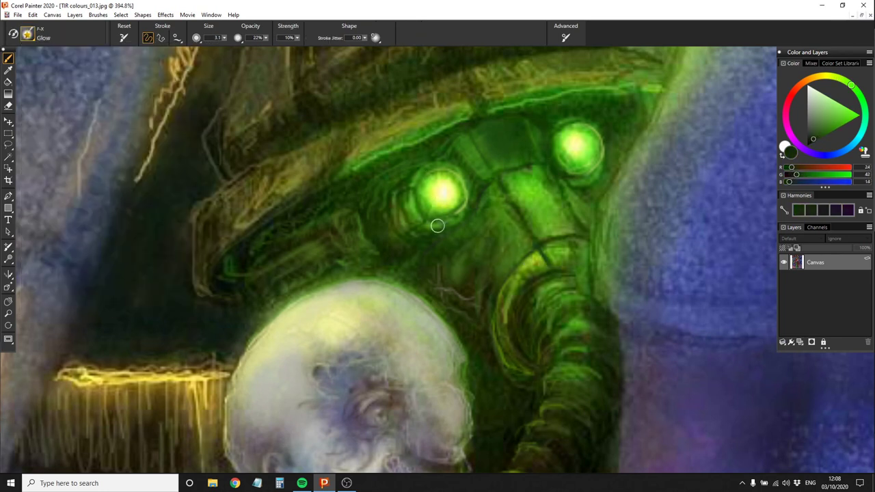
key("bracketright")
key("bracketright")
key("bracketright")
mouse_move(482, 126)
left_mouse_down()
mouse_move(519, 205)
mouse_move(472, 220)
left_mouse_up()
key("bracketleft")
key("bracketleft")
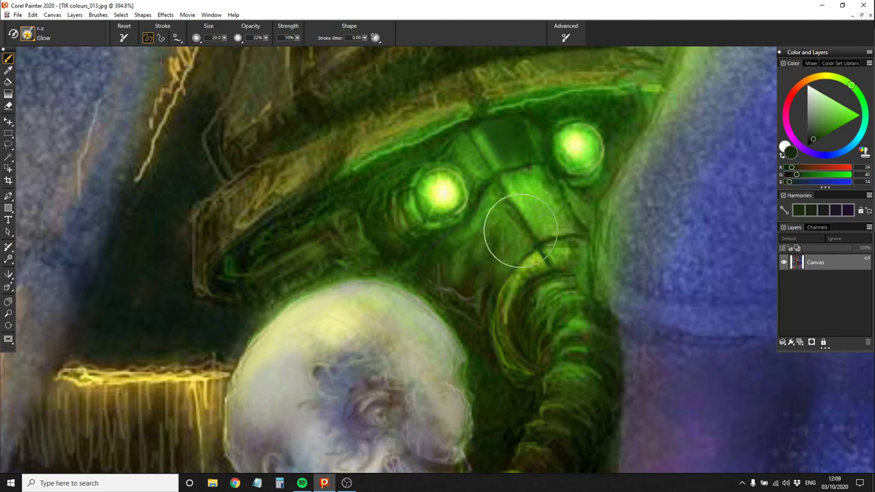
Add a green glow along the top and front edge of the bald head with the Glow brush at size 13.7
left_click_drag(691, 45, 600, 148)
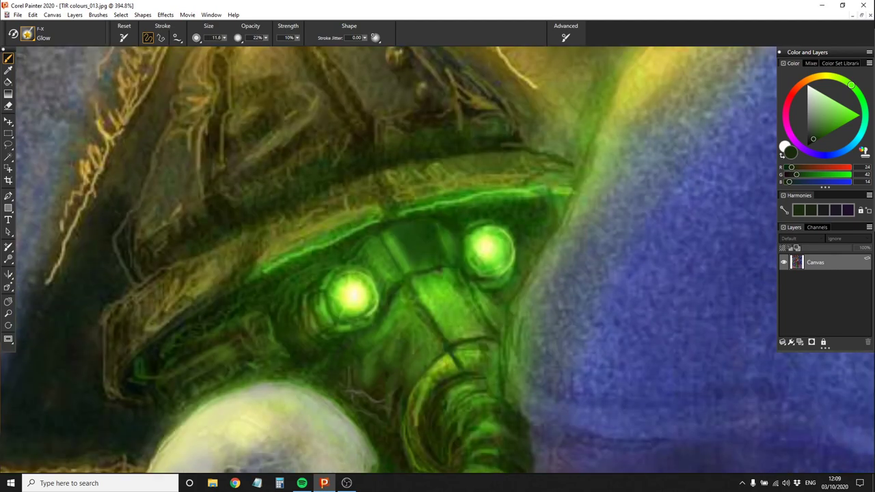
key("bracketright")
key("bracketright")
left_click_drag(478, 287, 444, 205)
left_click_drag(158, 342, 342, 308)
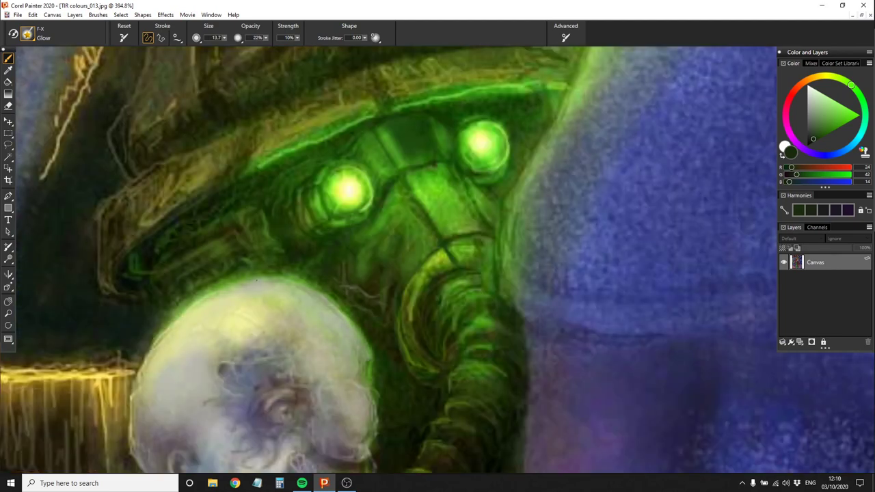
mouse_move(178, 321)
left_mouse_down()
mouse_move(363, 342)
mouse_move(376, 239)
left_mouse_up()
left_click_drag(426, 158, 396, 196)
left_click_drag(328, 215, 348, 322)
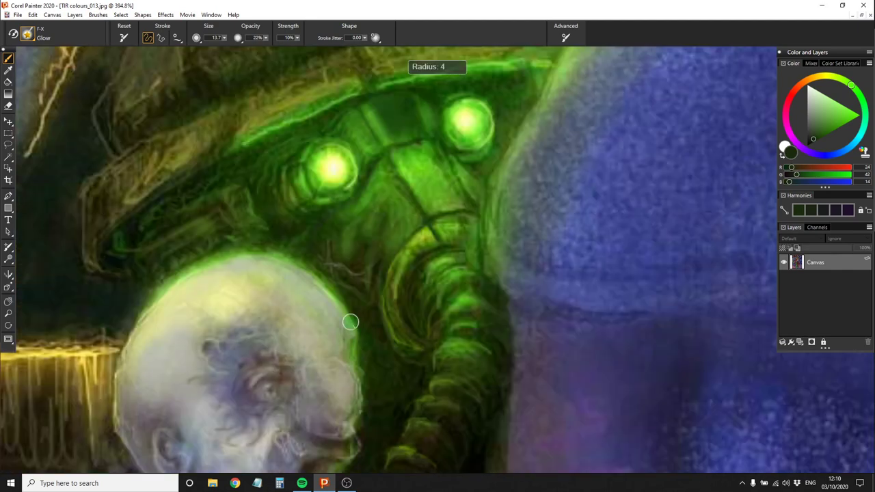
Extend the glow over the bald head in very dark yellow and green hues with the Glow brush enlarged to 28.9
key("bracketright")
key("bracketright")
left_click_drag(354, 353, 428, 208)
left_click(827, 78)
key("bracketright")
key("bracketright")
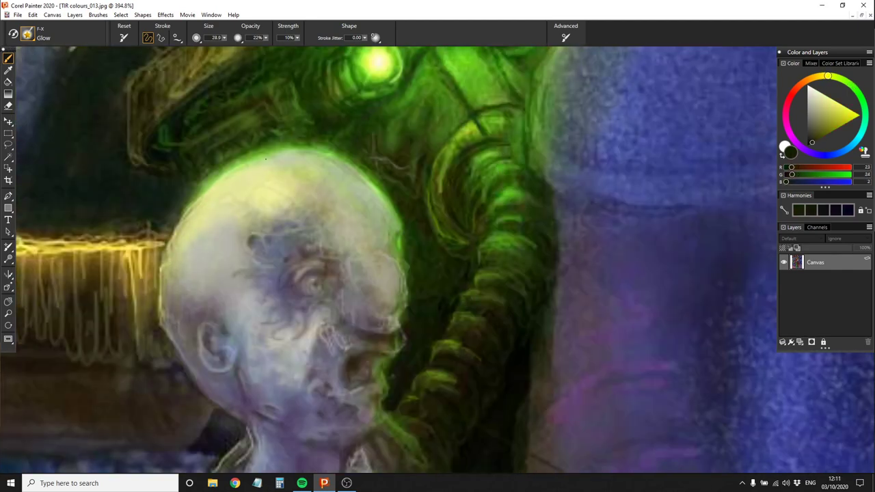
left_click_drag(827, 78, 857, 90)
left_click(814, 144)
Speckle purple over the bald figure's forehead, nose and temple with the Digital Grainy Airbrush at size 9.1 and 7% opacity
left_click(28, 34)
left_click(116, 87)
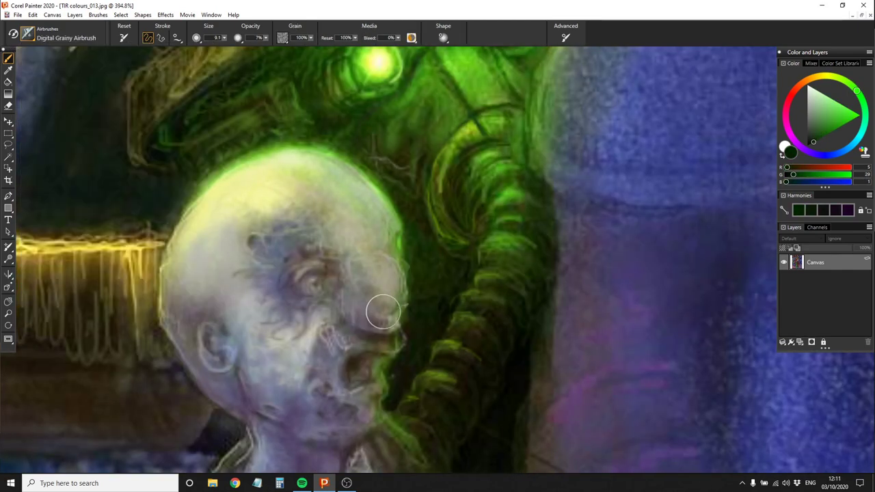
left_click(381, 309, "alt")
mouse_move(381, 314)
left_mouse_down()
mouse_move(275, 268)
mouse_move(201, 308)
left_mouse_up()
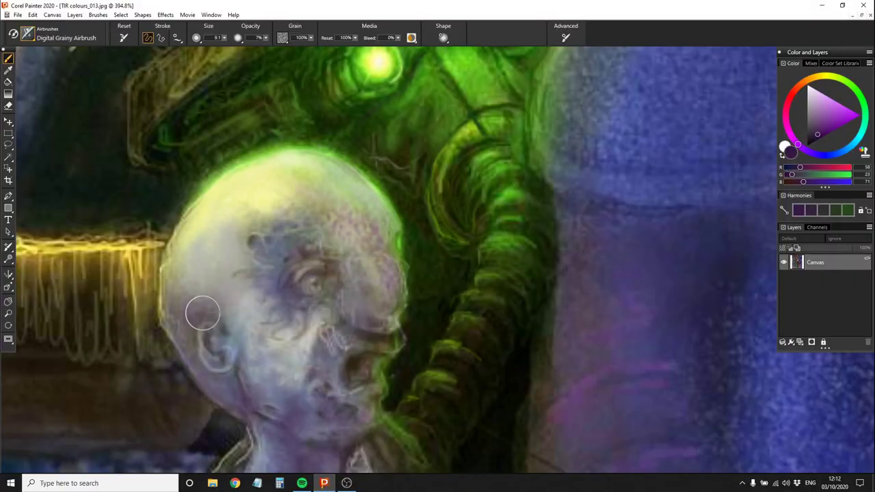
left_click(213, 257, "alt")
Refine the bald figure's mouth, nose and cheek in sampled lilac and warm greys with the Detail Airbrush between sizes 6.8 and 1.0
key("slash")
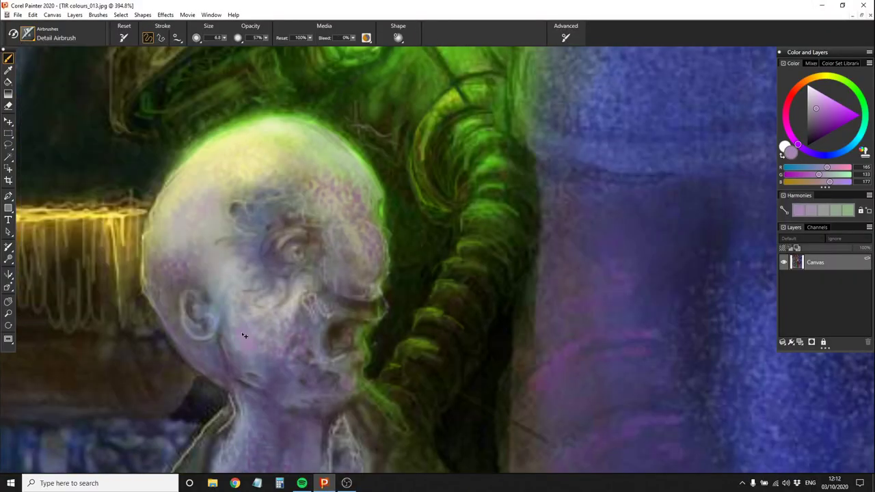
left_click(246, 336, "alt")
left_click_drag(342, 320, 384, 302)
key("bracketleft")
key("bracketleft")
key("bracketleft")
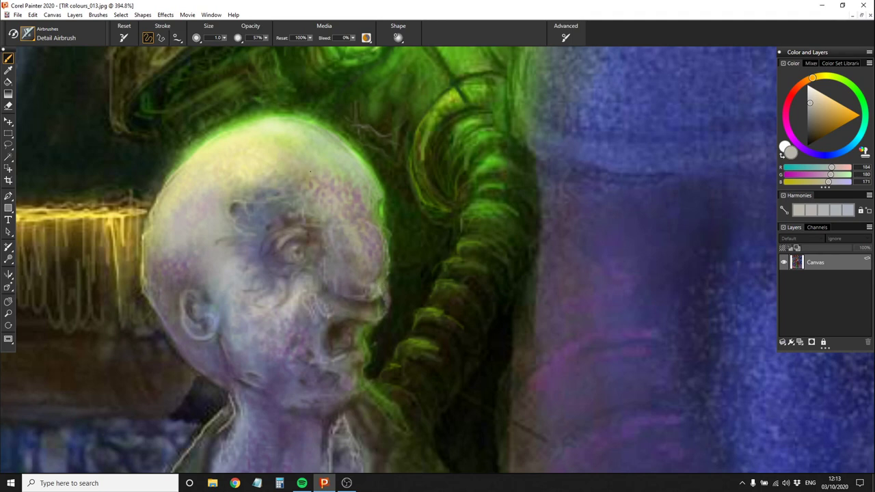
left_click(373, 261, "alt")
key("bracketright")
left_click(325, 224, "alt")
key("bracketleft")
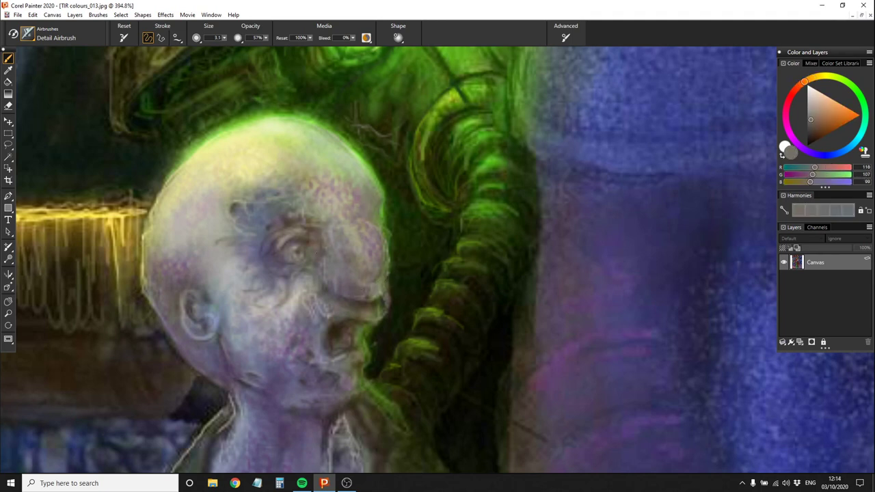
Refine the bald figure's eye, lids and under-eye wrinkles in sampled greys with the Detail Airbrush between sizes 3.1 and 1.0
left_click(324, 260, "alt")
left_click(262, 262, "alt")
left_click(301, 292, "alt")
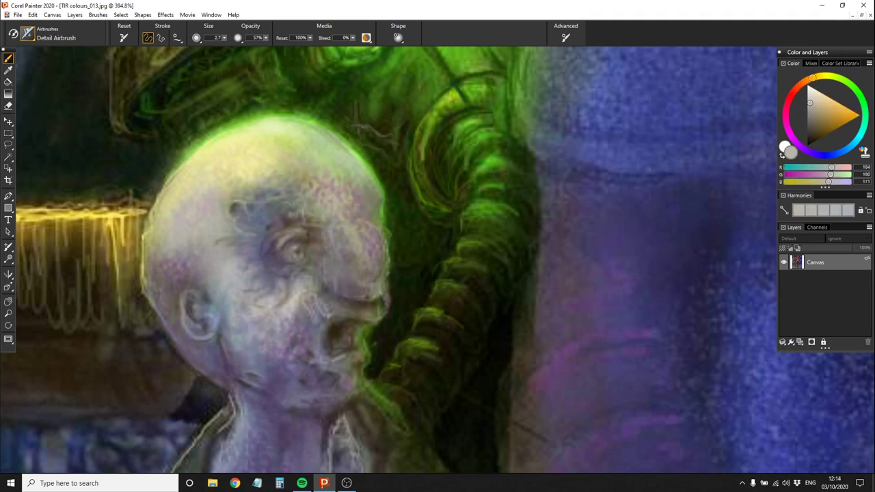
left_click(299, 255, "alt")
left_click(282, 261, "alt")
key("bracketright")
left_click(266, 221, "alt")
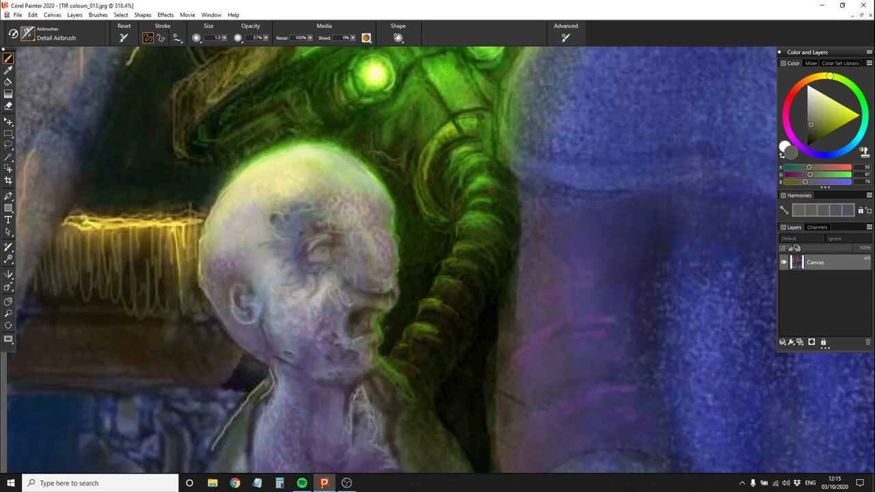
left_click(316, 251, "alt")
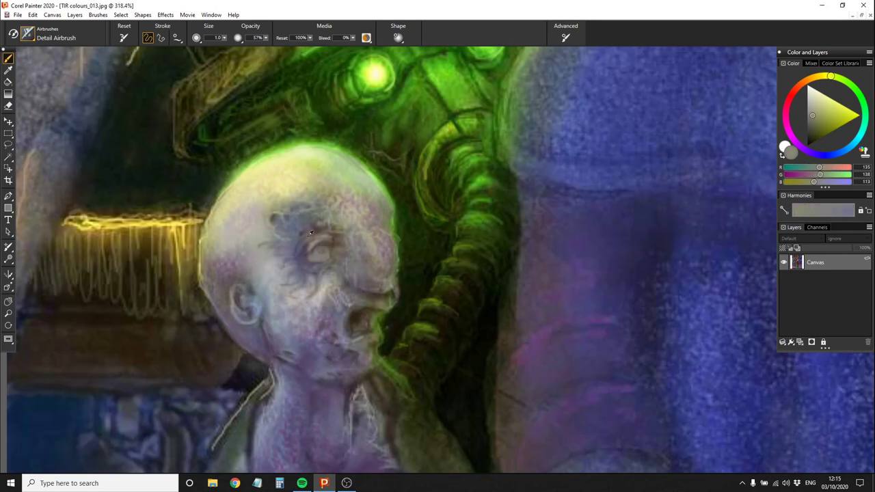
left_click(318, 250, "alt")
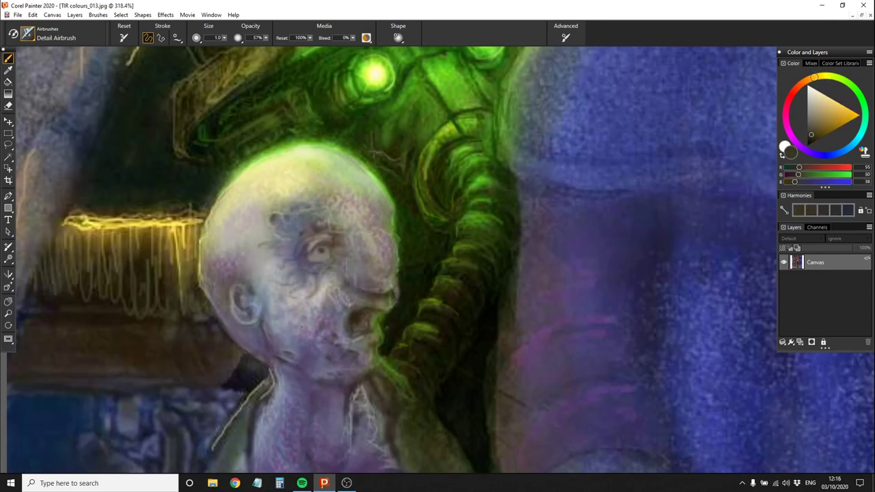
Touch up the neck in sampled grey-violet and brush a sampled yellow rim light along the back of the bald head at size 1.8
left_click_drag(317, 430, 296, 351)
left_click(258, 327, "alt")
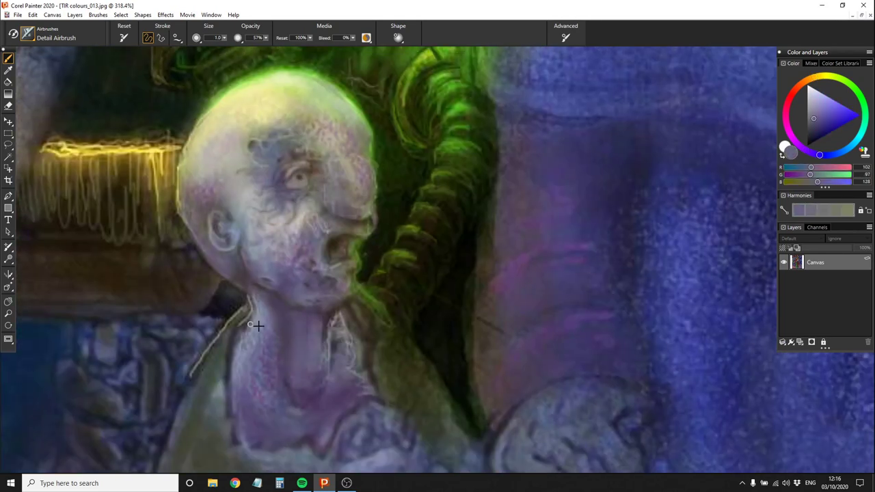
left_click(192, 234, "alt")
left_click_drag(191, 234, 240, 340)
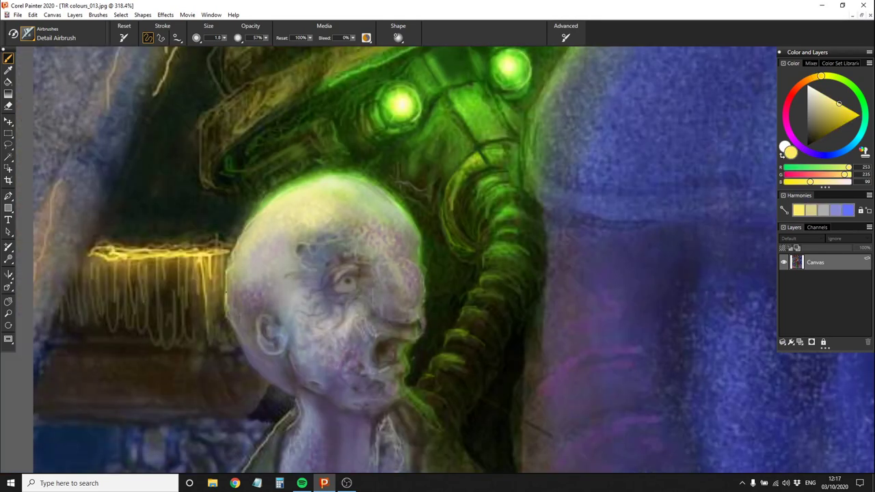
left_click_drag(224, 294, 236, 244)
scroll(306, 329, "down", 5)
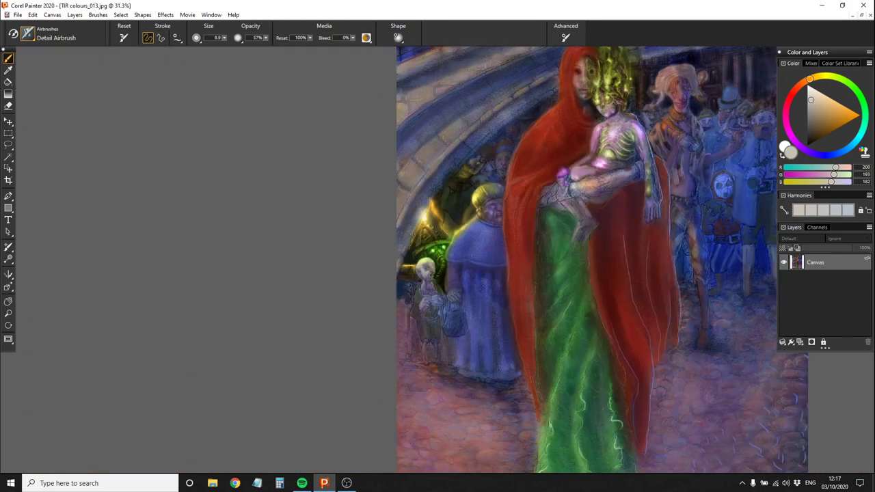
Paint a dark pupil and define the upper eyelid of the bald figure's eye with the Detail Airbrush at size 1.0
scroll(359, 237, "up", 4)
left_click(358, 237, "alt")
scroll(299, 314, "up", 4)
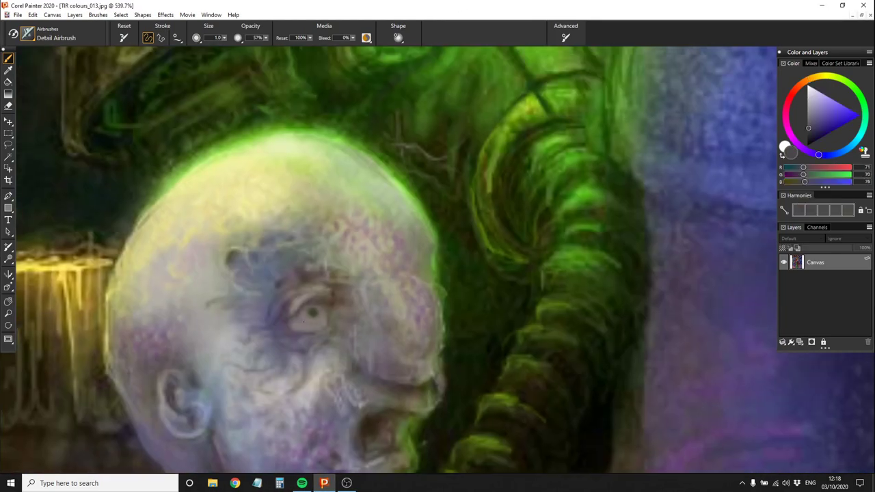
left_click(315, 301, "alt")
left_click(323, 300, "alt")
left_click(300, 281, "alt")
Draw fine creases around the eye and temple in sampled pale grey, reducing the Detail Airbrush from size 4.1 to 1.0
left_click(293, 343, "alt")
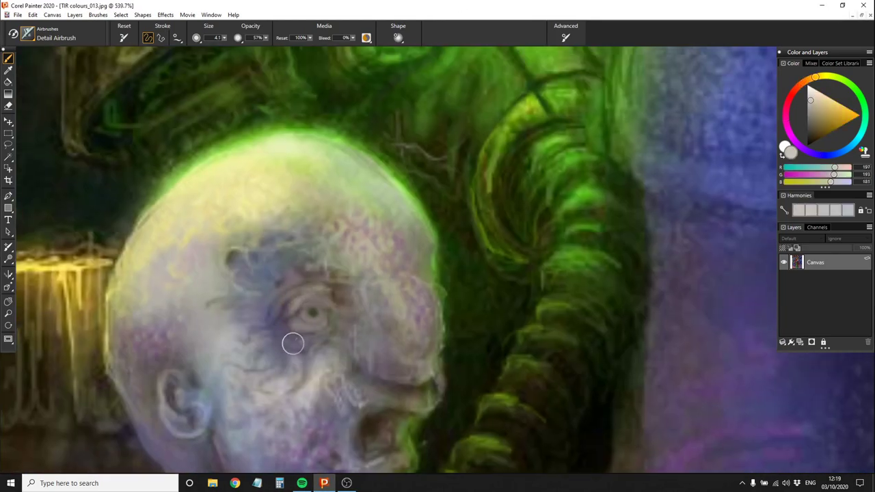
key("[")
key("[")
key("[")
key("[")
key("]")
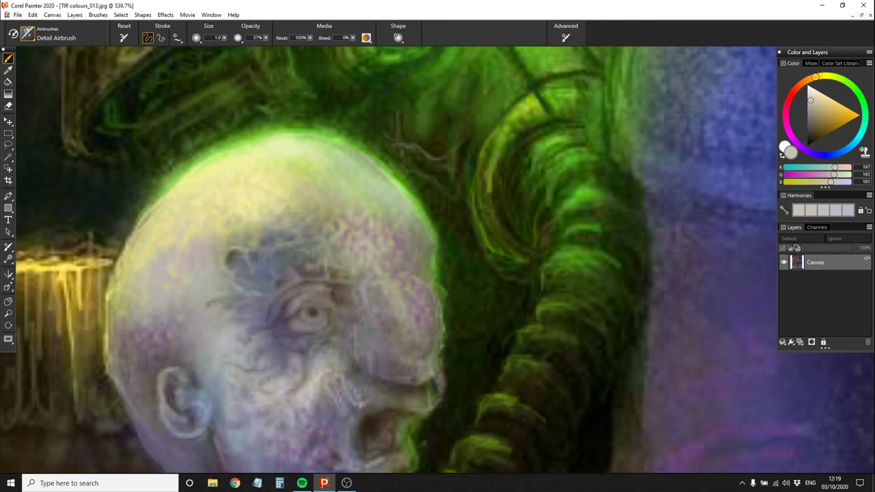
Retouch the brow and speckled forehead above the nose in sampled warm greys with the Detail Airbrush around size 3.1
left_click_drag(171, 411, 181, 396)
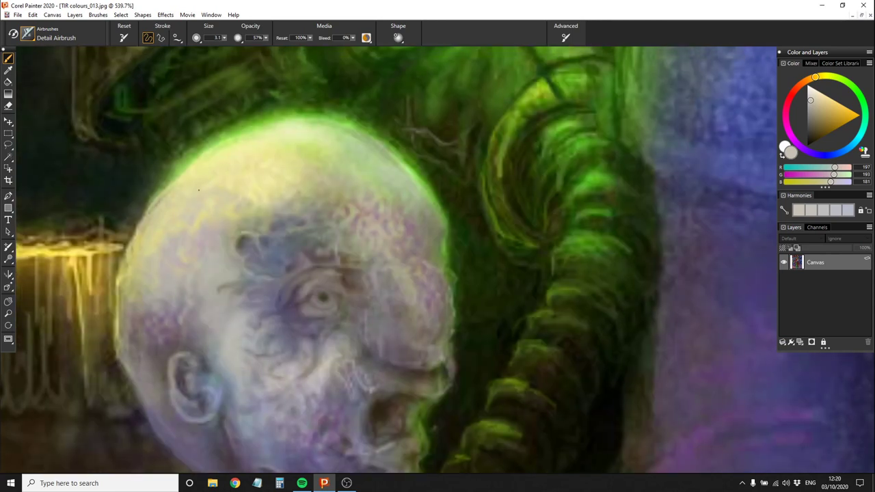
key("]")
key("]")
left_click(411, 262, "alt")
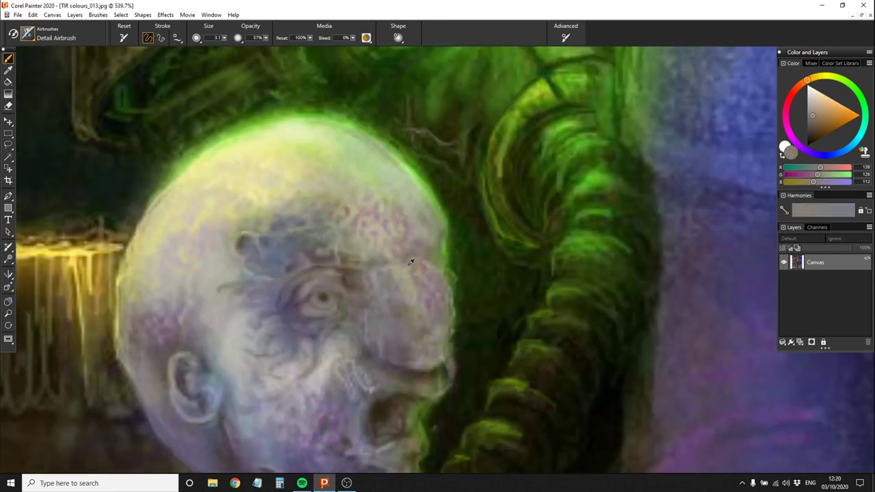
left_click(373, 239, "alt")
key("[")
key("[")
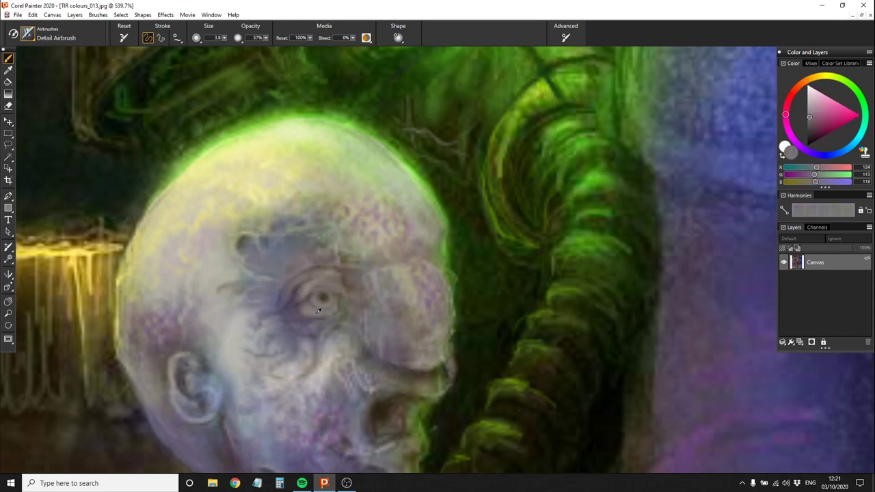
Model the eyelids and the side of the nose in sampled lilac-greys with the Detail Airbrush between sizes 3.8 and 2.6
key("]")
key("]")
left_click(286, 327, "alt")
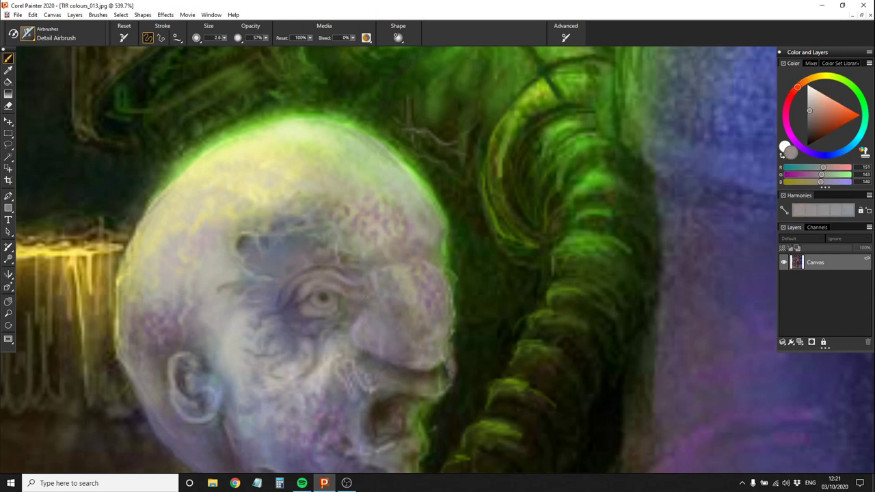
left_click(286, 328, "alt")
left_click_drag(286, 327, 263, 288)
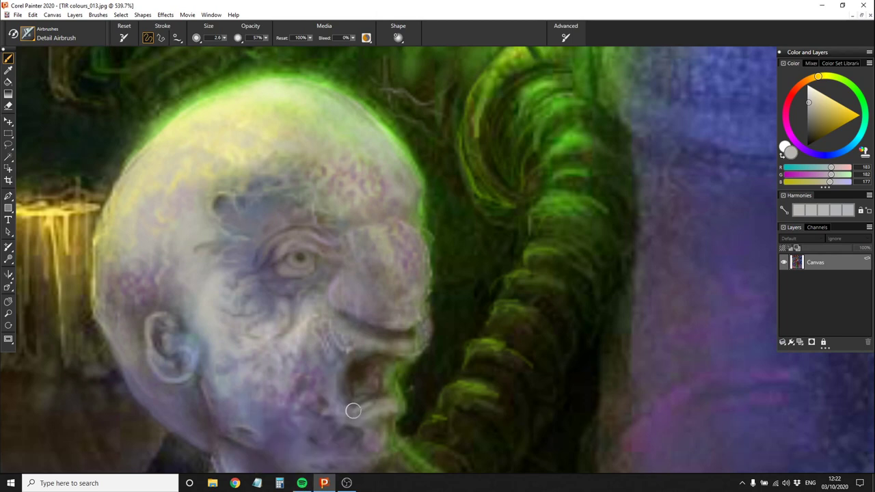
Refine the bald figure's lips and chin in sampled tones, and line the jaw below the ear in light lilac at size 2.8
left_click_drag(354, 409, 340, 337)
left_click(404, 380, "alt")
left_click(344, 403, "alt")
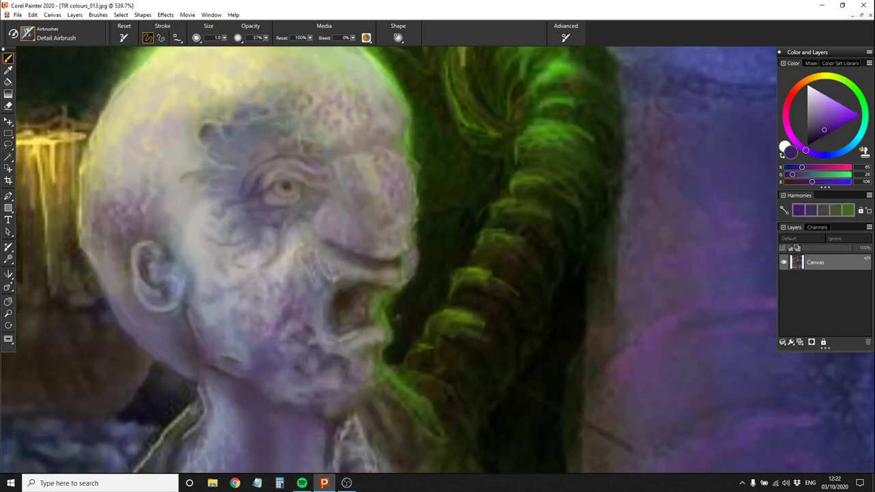
left_click_drag(289, 403, 249, 316)
left_click(817, 102)
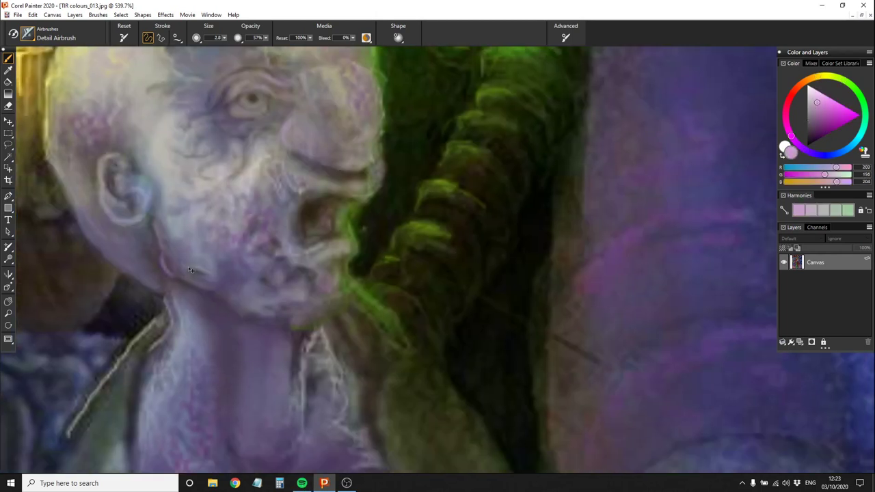
mouse_move(182, 279)
left_mouse_down()
mouse_move(288, 327)
mouse_move(344, 179)
left_mouse_up()
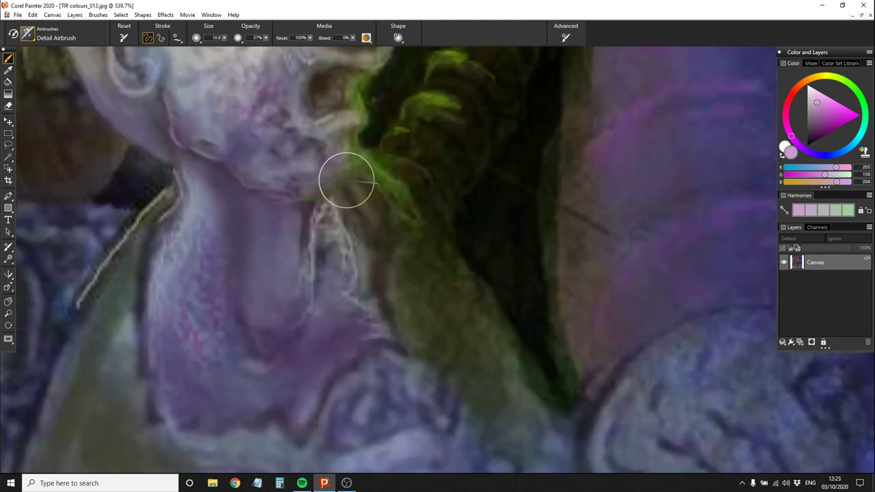
Paint sampled green light along the lips, chin and open collar beside the neck with the Detail Airbrush around size 9.5
left_click(344, 180, "alt")
mouse_move(311, 69)
left_mouse_down()
mouse_move(301, 180)
mouse_move(270, 210)
mouse_move(308, 307)
mouse_move(297, 242)
left_mouse_up()
left_click(371, 267, "alt")
left_click_drag(372, 267, 329, 194)
scroll(329, 193, "down", 3)
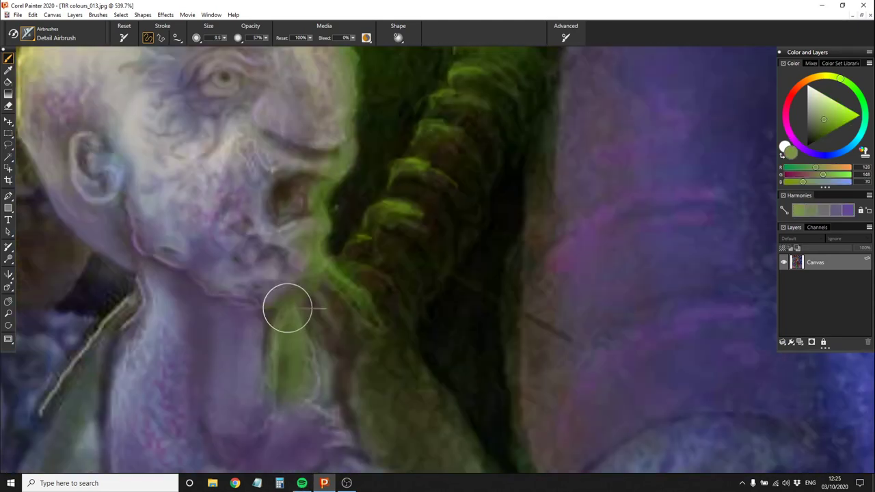
left_click(294, 325, "alt")
left_click(283, 338, "alt")
Glaze the bald figure's neck and chest in sampled purple with the New Simple Water brush at 16% opacity, up to size 13.2
scroll(281, 335, "down", 2)
scroll(281, 335, "down", 3)
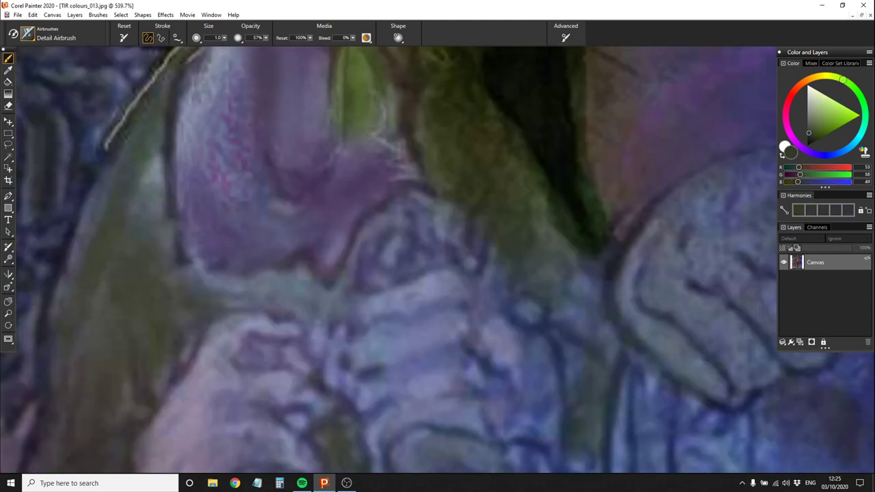
left_click(27, 33)
left_click(156, 160)
scroll(316, 296, "down", 2)
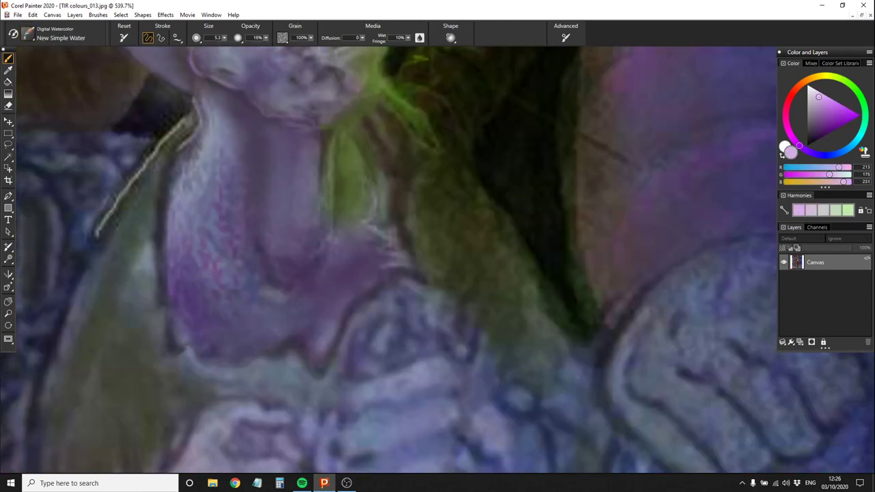
scroll(256, 297, "down", 2)
left_click(235, 293, "alt")
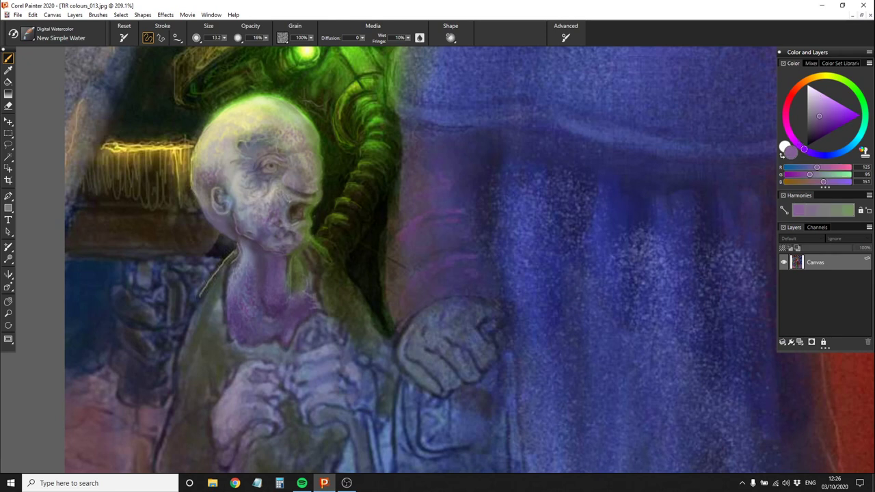
key("bracketright")
key("bracketright")
left_click_drag(291, 200, 270, 247)
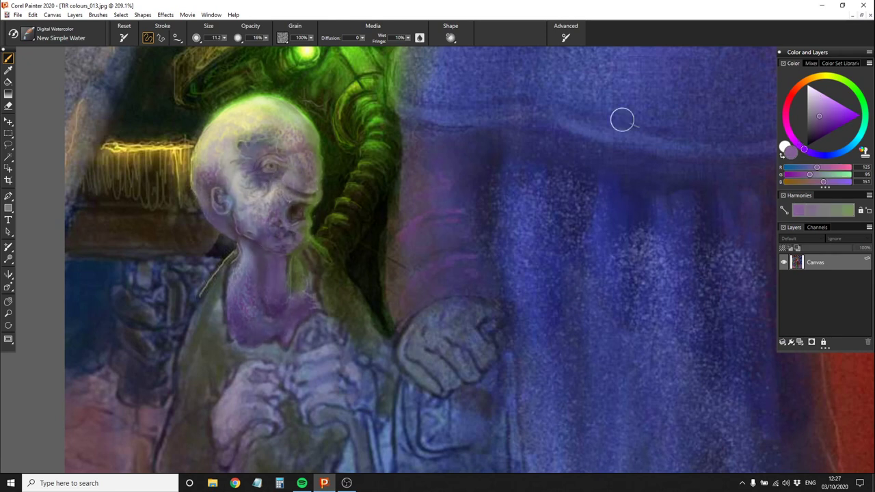
Glaze the bald figure's tunic in dark green and brown with the New Simple Water brush, using diffusion values of 11 and 6
left_click(854, 87)
left_click(814, 130)
left_click_drag(363, 38, 375, 48)
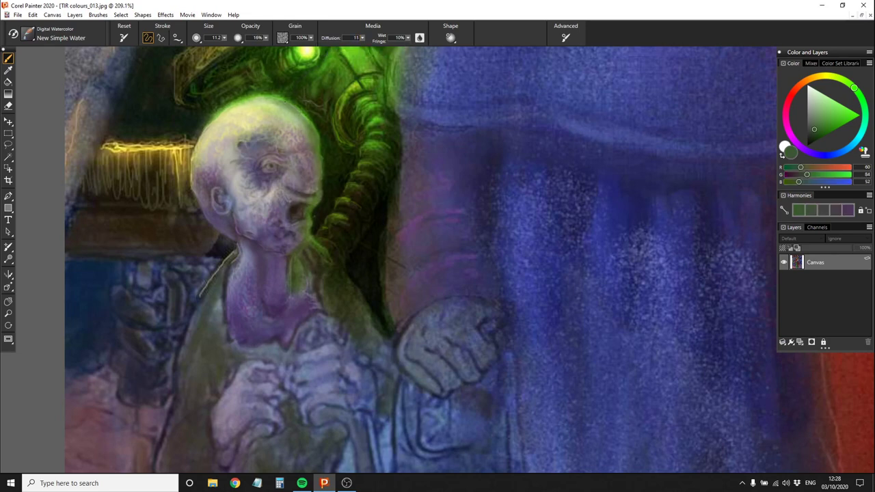
key("bracketleft")
left_click_drag(316, 115, 307, 192)
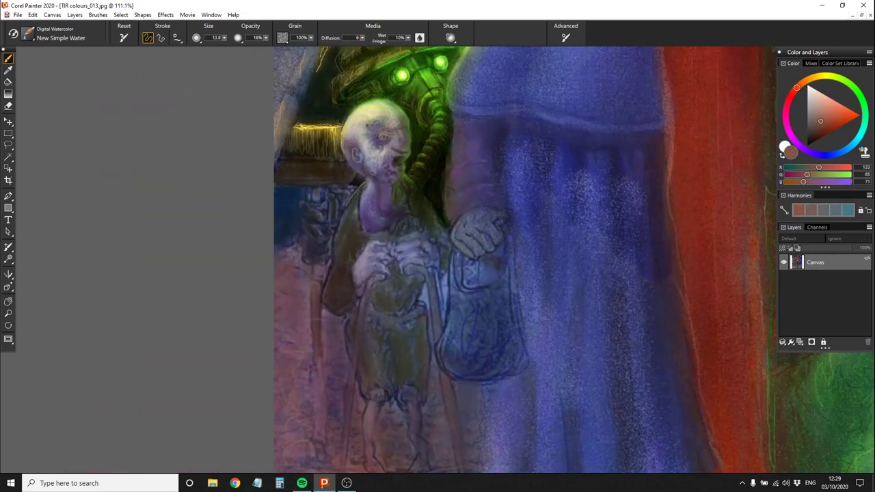
mouse_move(442, 232)
left_mouse_down()
mouse_move(383, 301)
mouse_move(303, 283)
mouse_move(218, 317)
left_mouse_up()
left_click(383, 205, "alt")
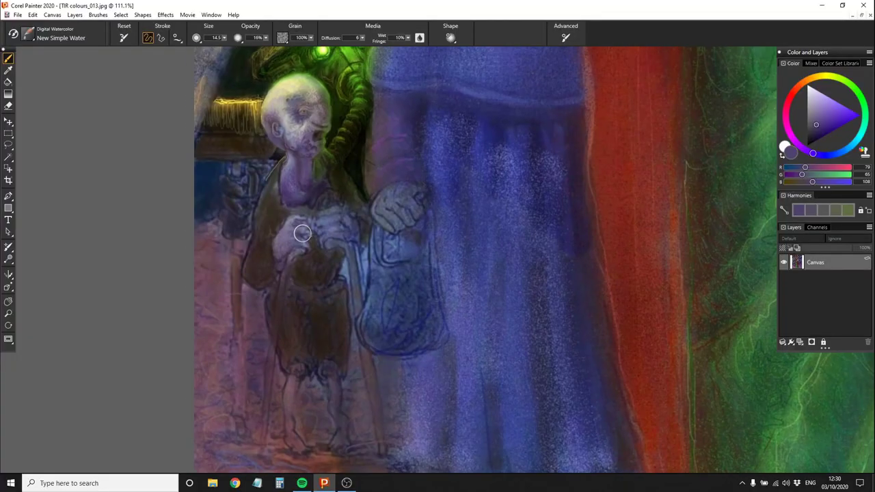
Recolour the bald figure's ragged tunic in reddish brown with the Detail Airbrush, enlarged from size 1.0 to 12.2
left_click(27, 34)
left_click(121, 90)
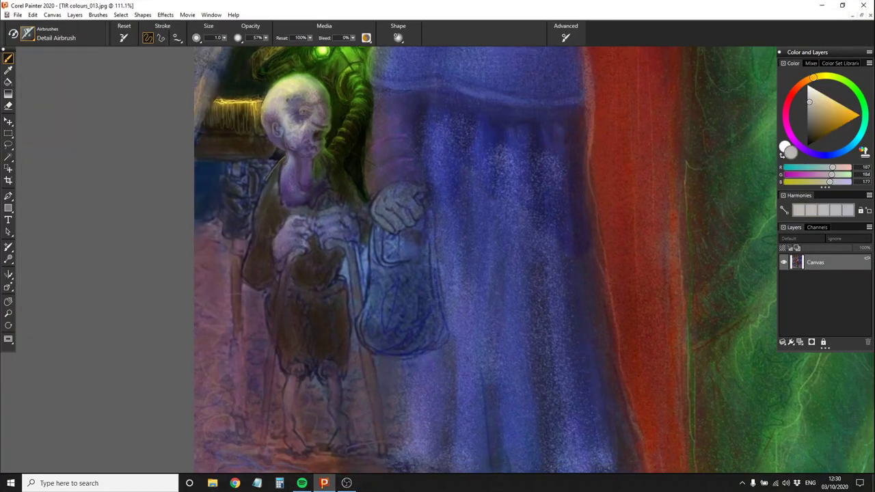
left_click(324, 188, "alt")
left_click(855, 90)
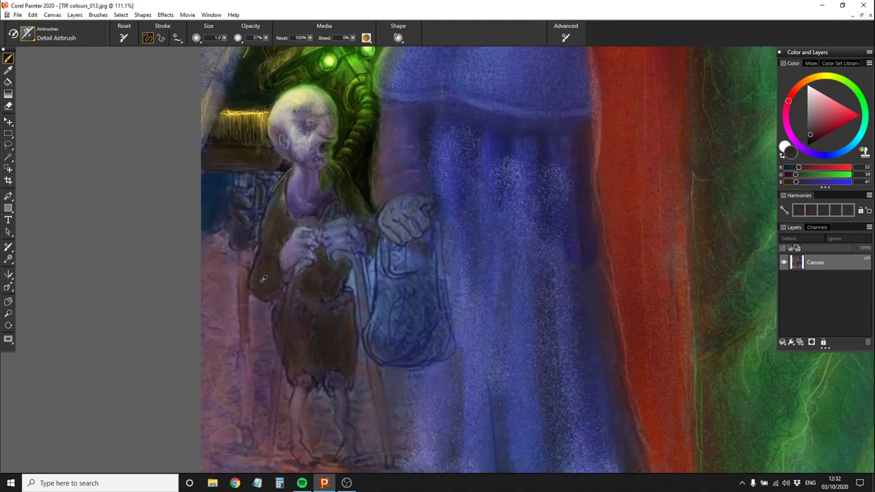
left_click(264, 278, "alt")
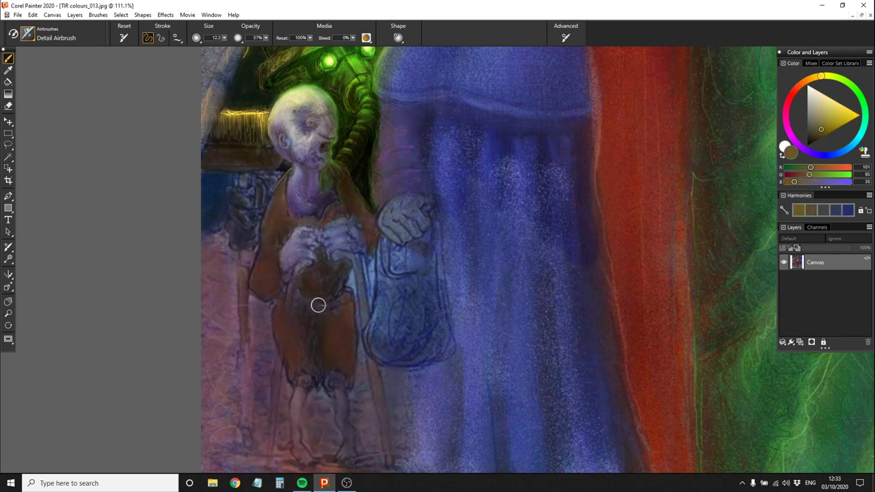
mouse_move(317, 303)
left_mouse_down()
mouse_move(327, 316)
mouse_move(307, 294)
mouse_move(288, 233)
mouse_move(345, 193)
left_mouse_up()
key("]")
key("[")
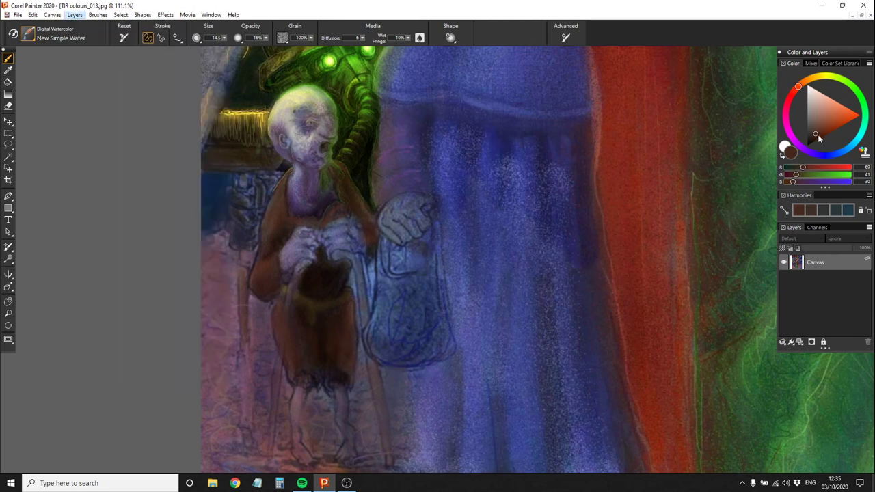
Shade the tunic's folds in sampled dark browns with the Digital Grainy Airbrush at 7% opacity, between sizes 5.1 and 38.2
left_click(348, 220, "alt")
left_click(27, 35)
left_click(45, 118)
left_click(155, 213)
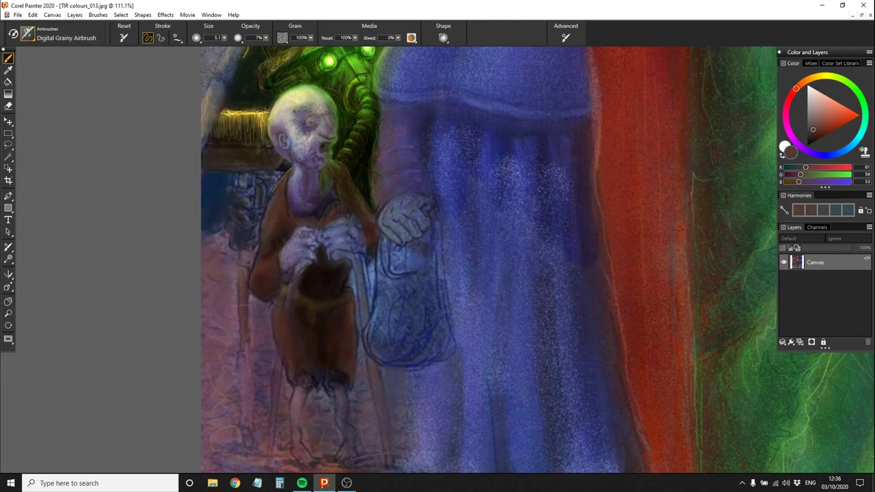
left_click(355, 181, "alt")
key("[")
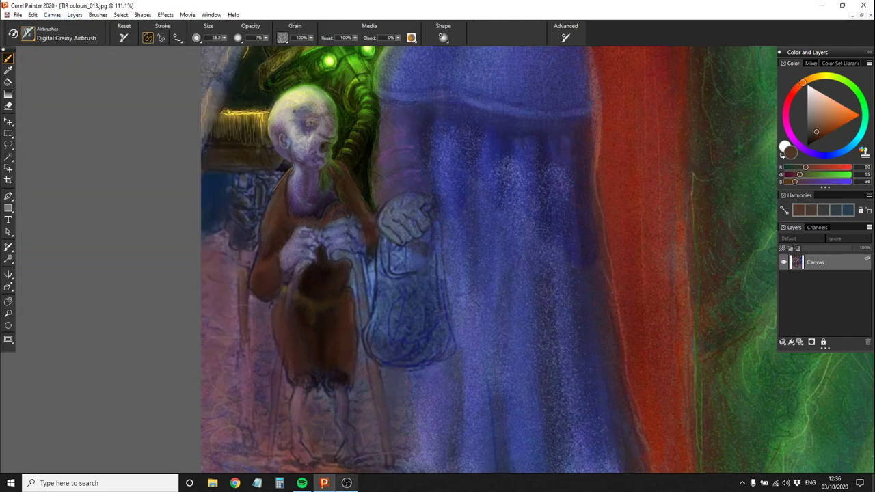
left_click(317, 295, "alt")
left_click(316, 280, "alt")
Deepen the tunic's sleeves, neckline and waist in dark reddish browns with the Detail Airbrush between sizes 12.8 and 2.0
key("ctrl+/")
left_click(820, 133)
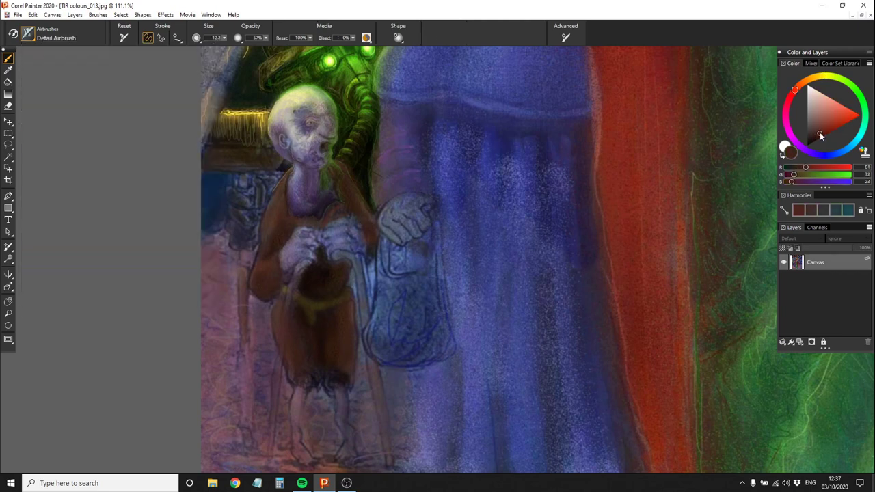
key("[")
left_click(280, 225, "alt")
left_click(280, 225, "alt")
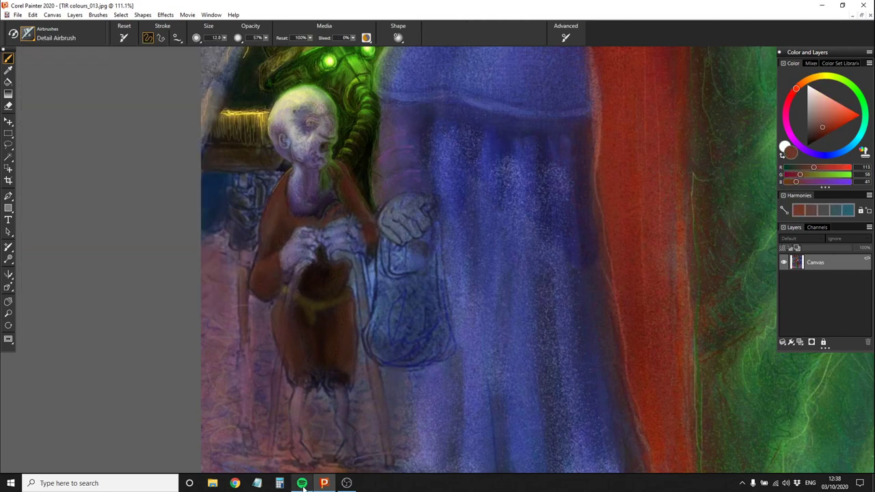
left_click(332, 217, "alt")
key("]")
left_click(275, 236, "alt")
key("[")
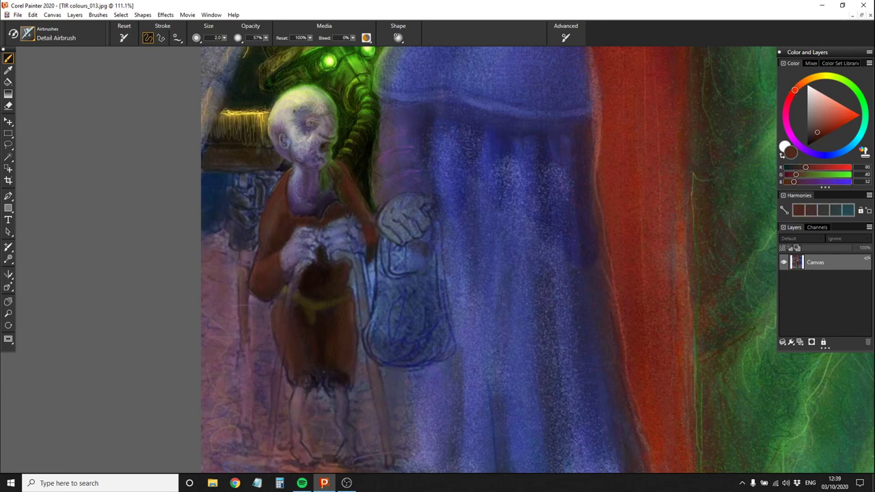
Refine the bald figure's tunic in sampled reddish browns with the Detail Airbrush and glaze its waist with the New Simple Water brush at 16% opacity
left_click(345, 177, "alt")
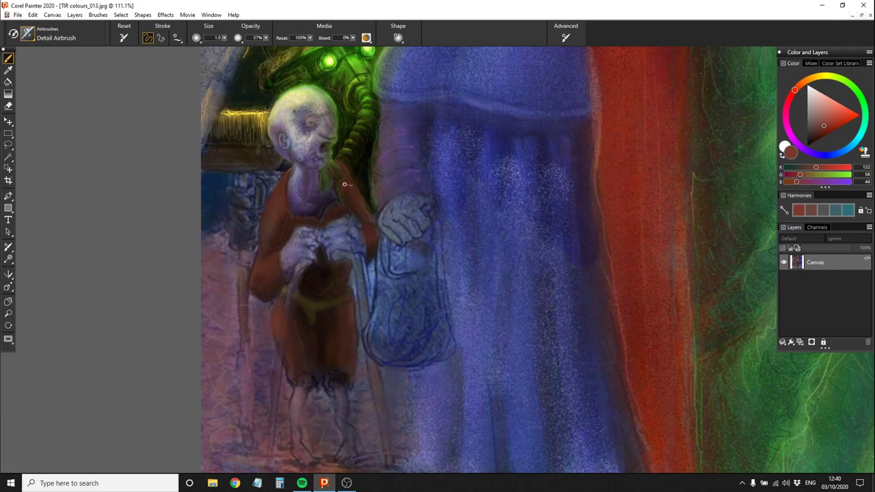
left_click(339, 277, "alt")
key("ctrl+b")
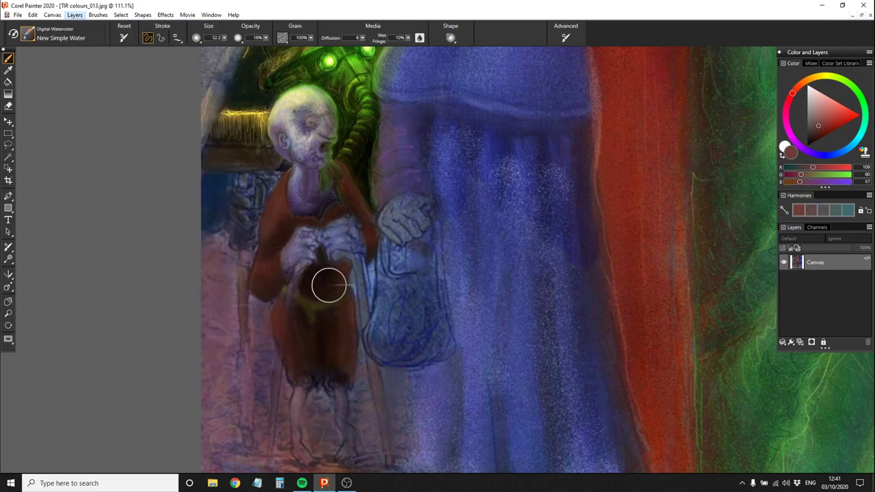
left_click_drag(328, 284, 304, 299)
Paint the bald figure's walking sticks in sampled purplish and bluish greys with the Digital Grainy Airbrush at 7% and Digital Airbrush at 5% opacity
key("ctrl+b")
left_click(311, 258, "alt")
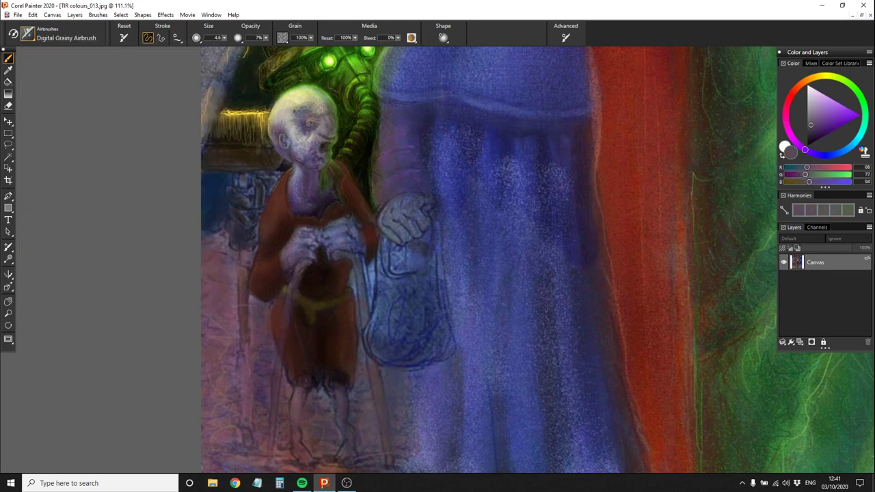
left_click(266, 415, "alt")
key("ctrl+b")
key("Up")
key("Return")
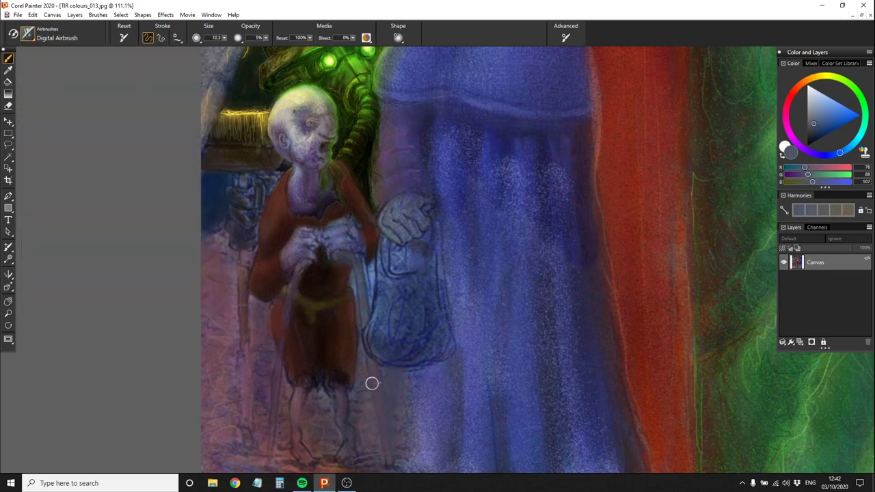
Define the tunic's dark folds and the yellowish waist cord in sampled browns with the Detail Airbrush at size 1.0 and 57% opacity
left_click(324, 270, "alt")
left_click(328, 307, "alt")
key("ctrl+b")
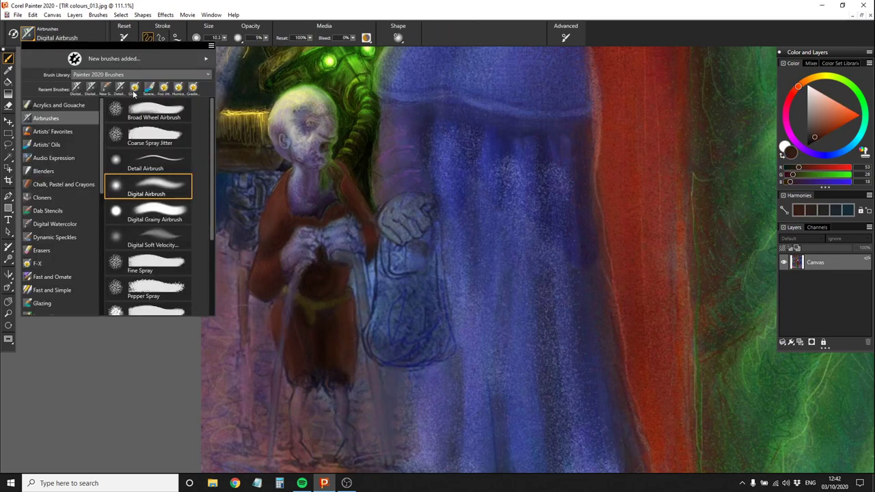
key("Return")
key("ctrl+b")
key("Down")
key("Return")
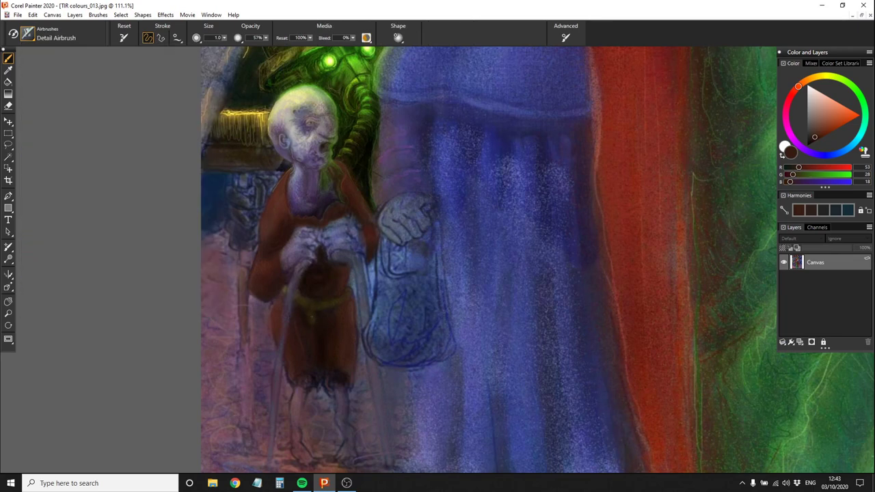
left_click(325, 299, "alt")
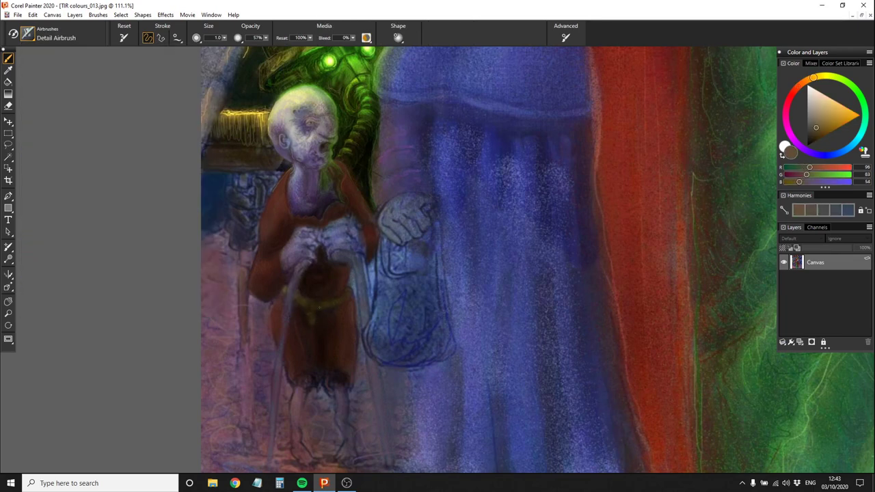
left_click(810, 142)
Refine the walking stick and model the bald figure's hands in sampled pale greys with the Detail Airbrush, enlarged from size 1.0 to 4.0
left_click(370, 304, "alt")
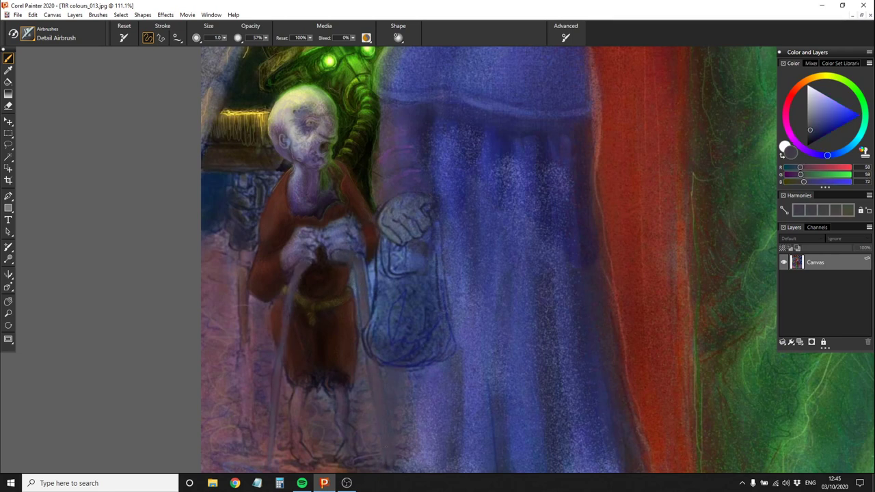
left_click(294, 234, "alt")
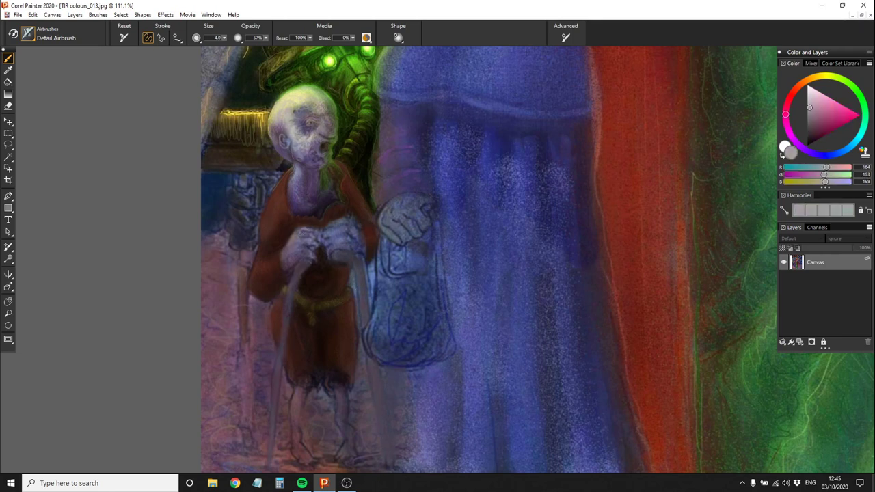
left_click(337, 223, "alt")
left_click(350, 221, "alt")
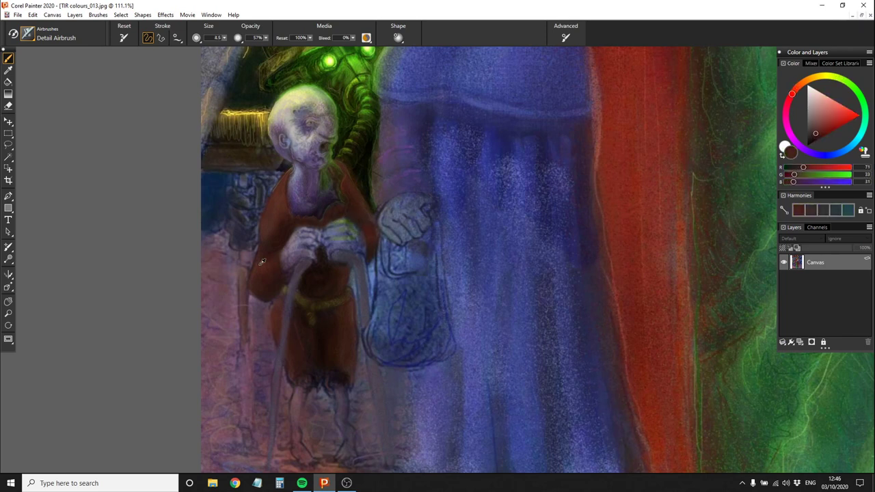
Tint the bald figure's shoulder and collar beside the gas-mask figure in sampled dark olive greens with the Detail Airbrush, between sizes 5.2 and 7.0
left_click(353, 238, "alt")
left_click(352, 238, "alt")
left_click(349, 188, "alt")
key("bracketright")
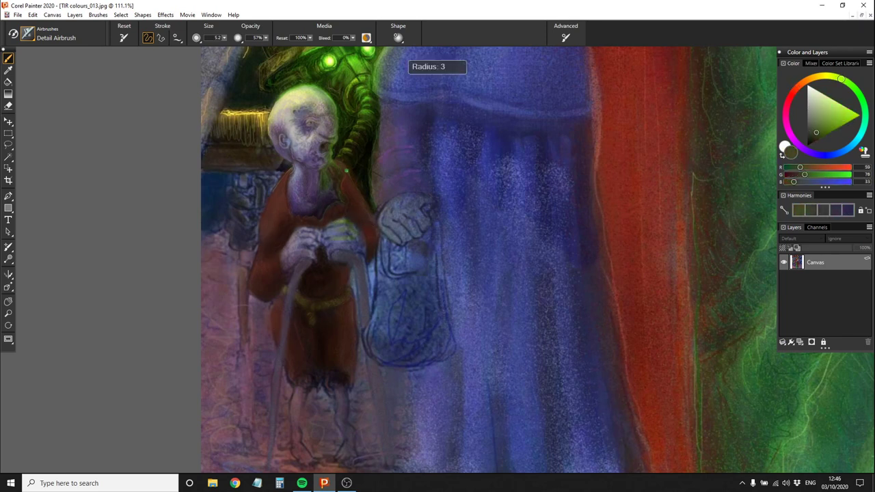
left_click(344, 167, "alt")
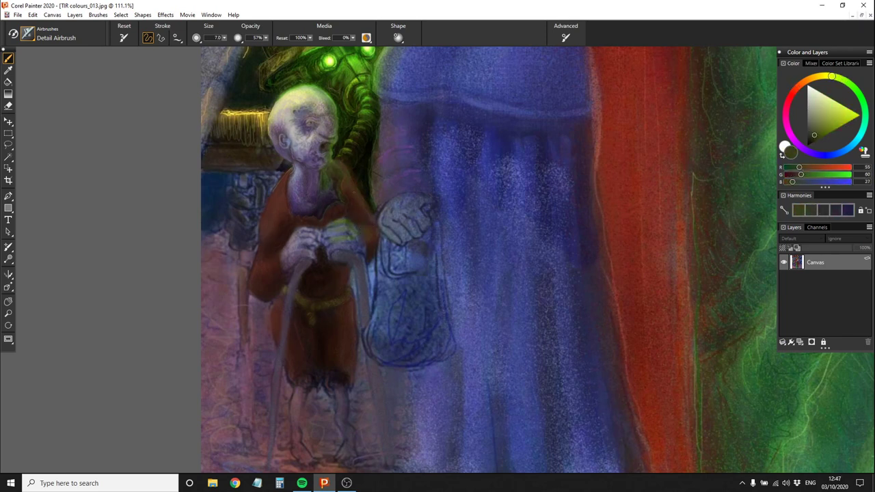
left_click(335, 177, "alt")
left_click(350, 129, "alt")
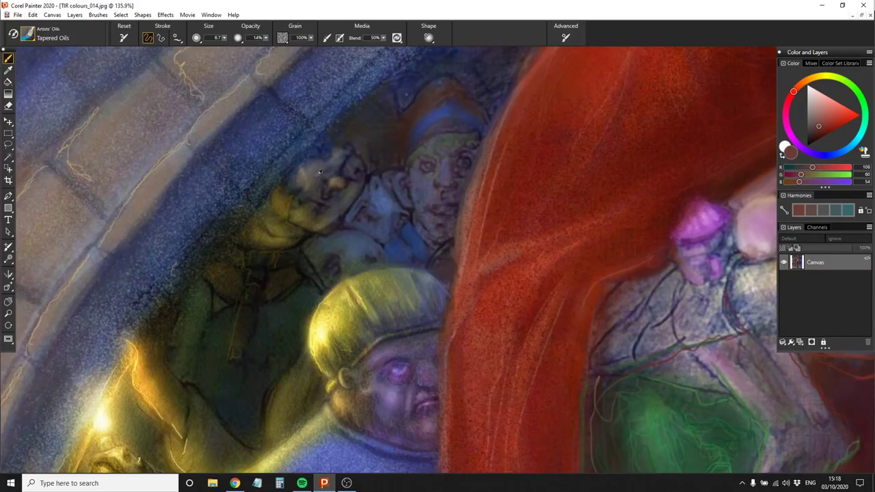
Model the tilted background face under the arch in sampled grey and olive with Tapered Oils, and sharpen it with the Detail Airbrush at size 1.0
left_click(302, 171, "alt")
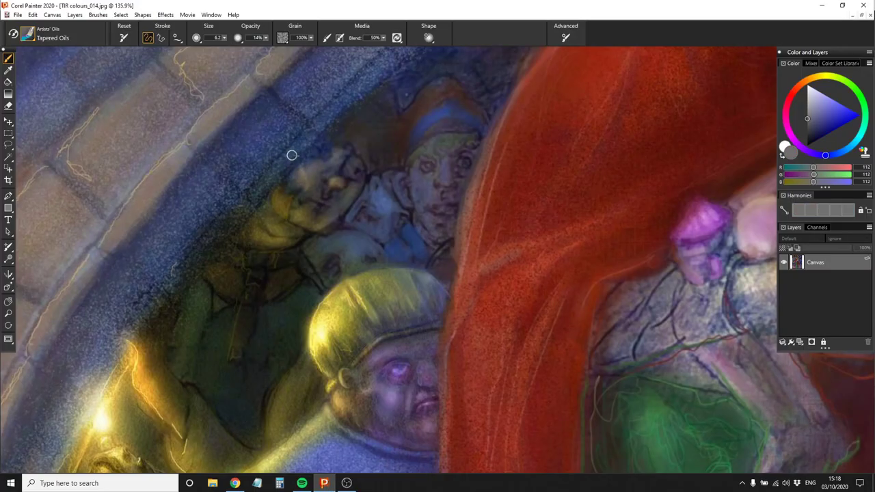
left_click(331, 179, "alt")
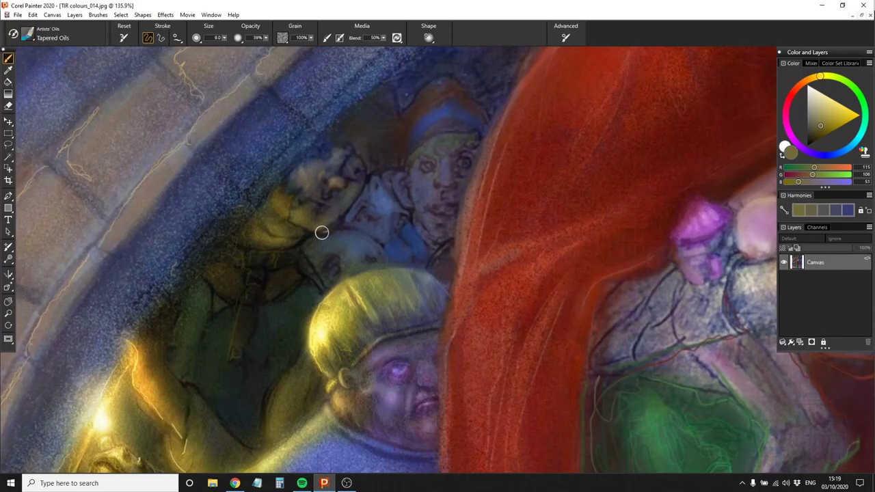
left_click(28, 34)
left_click(54, 110)
left_click(157, 113)
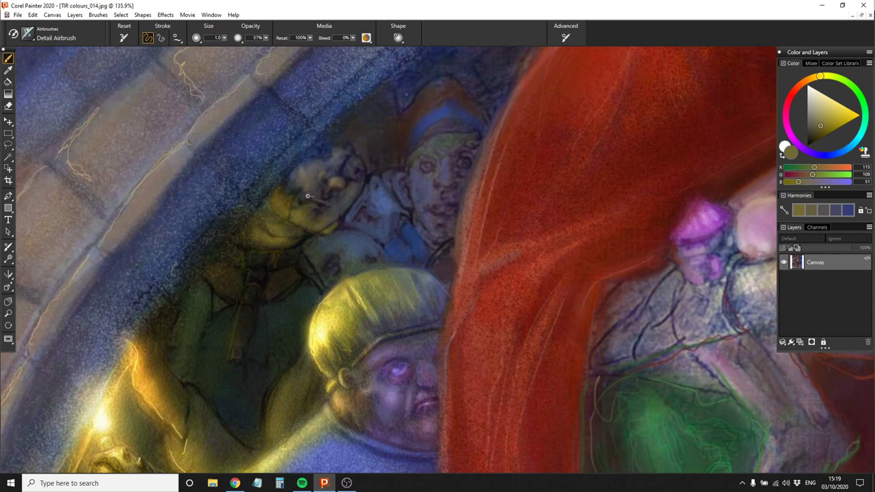
left_click(219, 233, "alt")
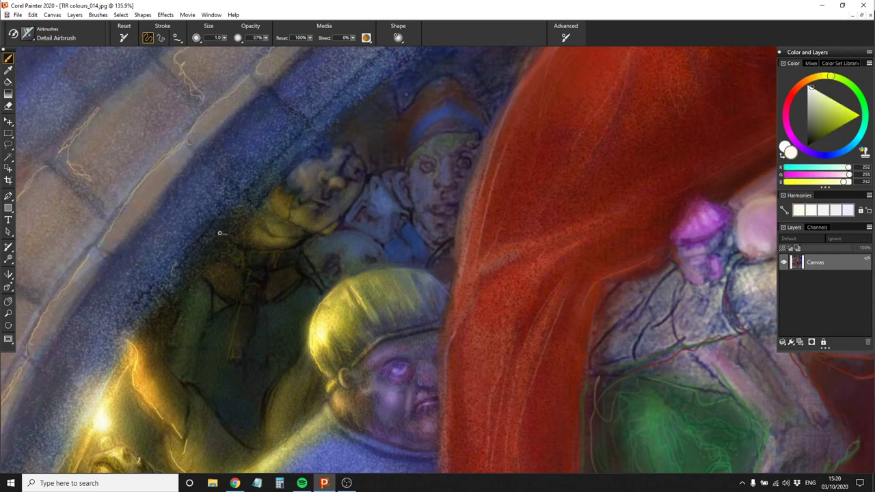
Spread warm yellow-orange light over the background figure's torso with the Digital Airbrush at 5% opacity, enlarged from size 24.0 to 29.0
left_click(28, 34)
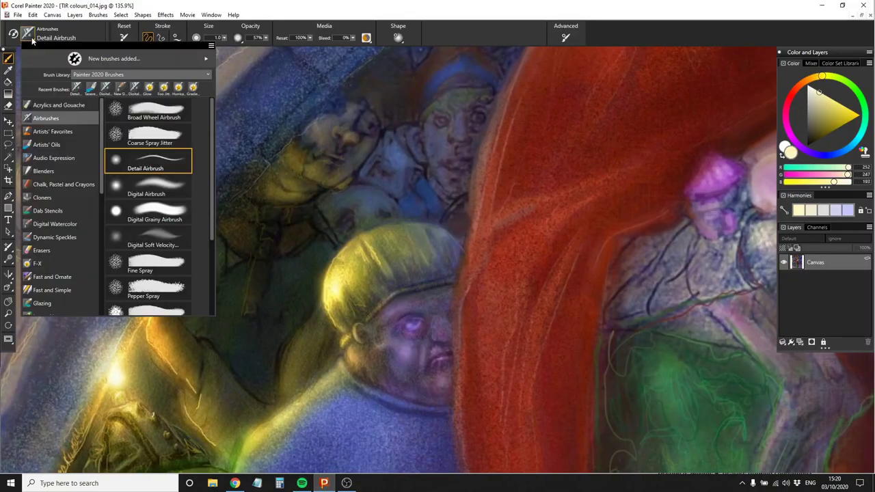
left_click(157, 130)
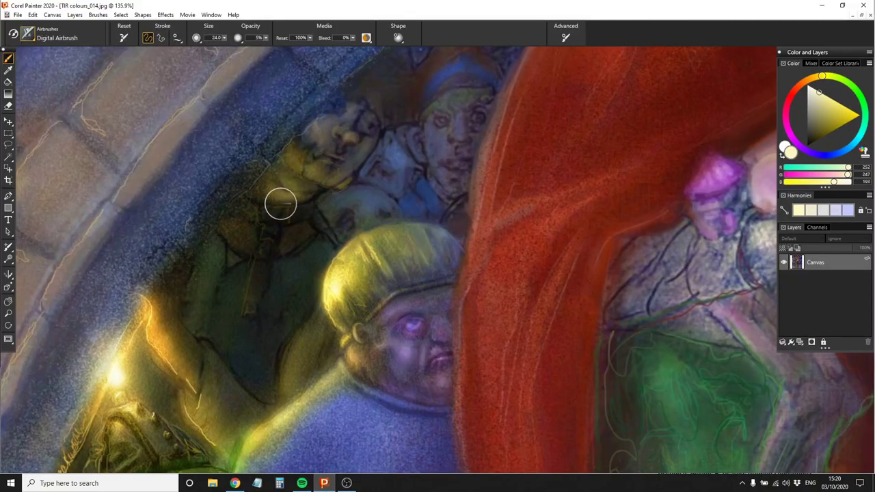
left_click(225, 205, "alt")
key("bracketright")
key("bracketright")
key("bracketright")
key("bracketright")
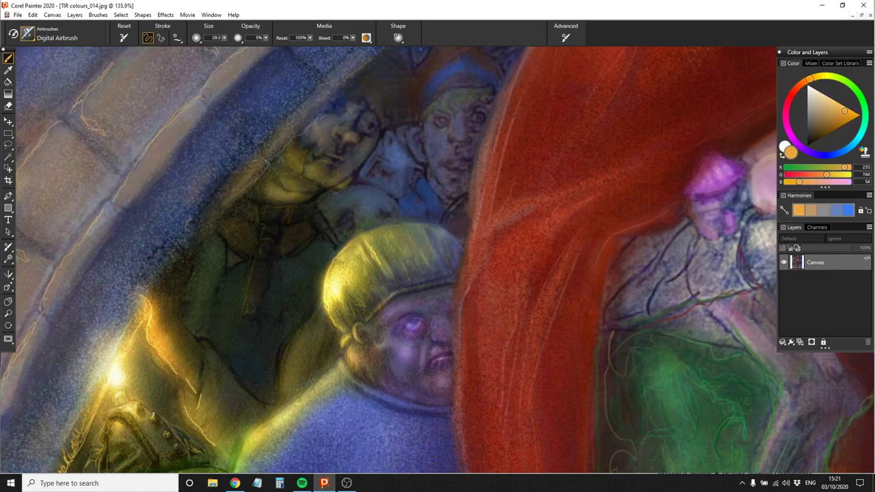
mouse_move(225, 244)
left_mouse_down()
mouse_move(226, 311)
mouse_move(294, 281)
left_mouse_up()
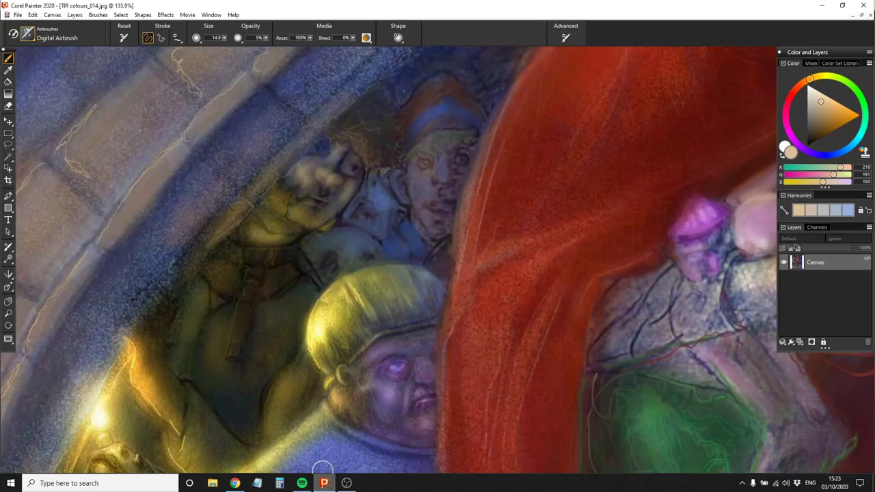
Add an amber glow to the background figure's arm and torso with the Glow brush at 22% opacity, reduced from size 66.4 to 53.7
key("bracketright")
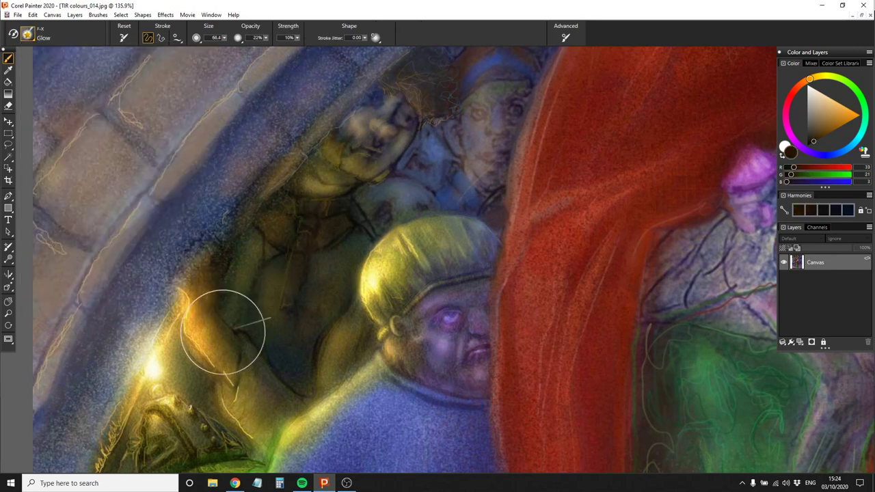
key("bracketleft")
mouse_move(223, 332)
left_mouse_down()
mouse_move(260, 315)
mouse_move(315, 259)
mouse_move(308, 342)
mouse_move(273, 232)
left_mouse_up()
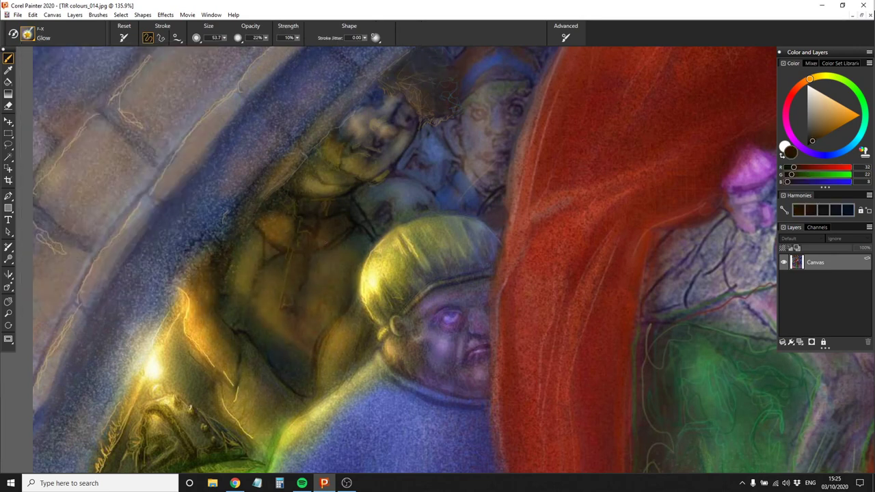
mouse_move(333, 301)
left_mouse_down()
mouse_move(305, 183)
mouse_move(356, 109)
mouse_move(366, 176)
left_mouse_up()
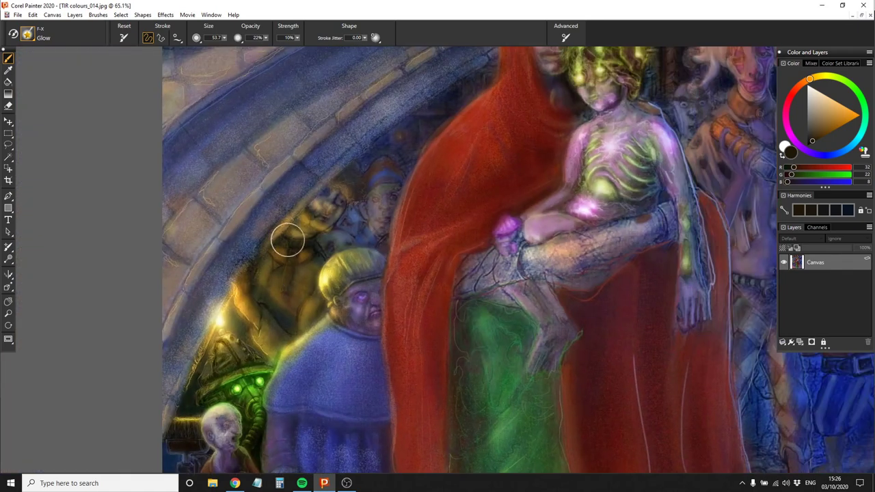
Extend the glow over the background figure's head and the gas-mask figure's hat with the Glow brush, between sizes 72.6 and 11.2
key("bracketright")
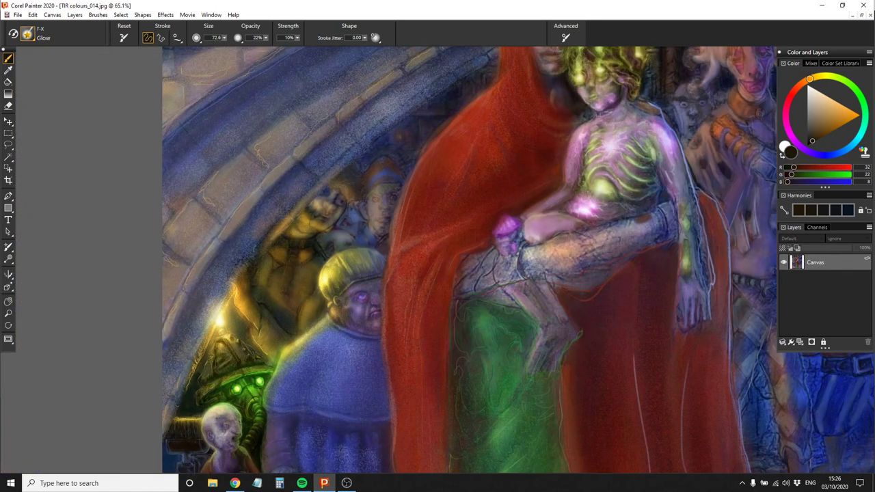
key("bracketleft")
key("bracketleft")
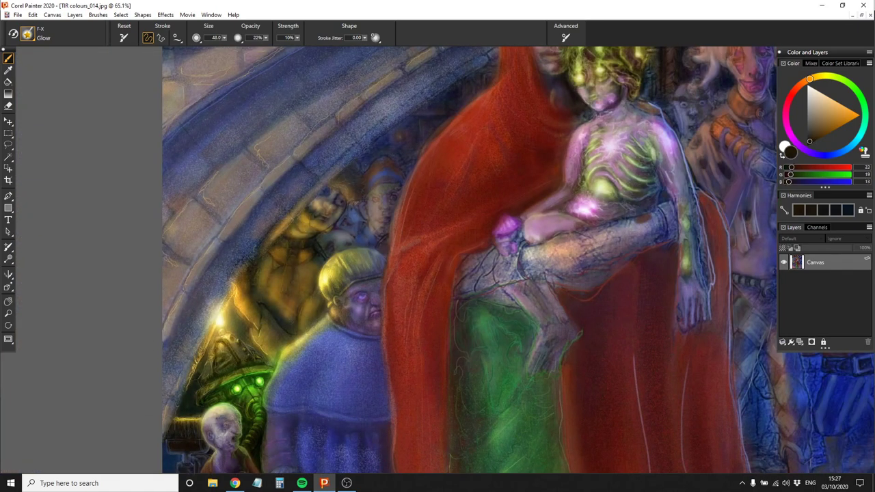
mouse_move(242, 374)
left_mouse_down()
mouse_move(205, 361)
mouse_move(179, 418)
left_mouse_up()
key("bracketright")
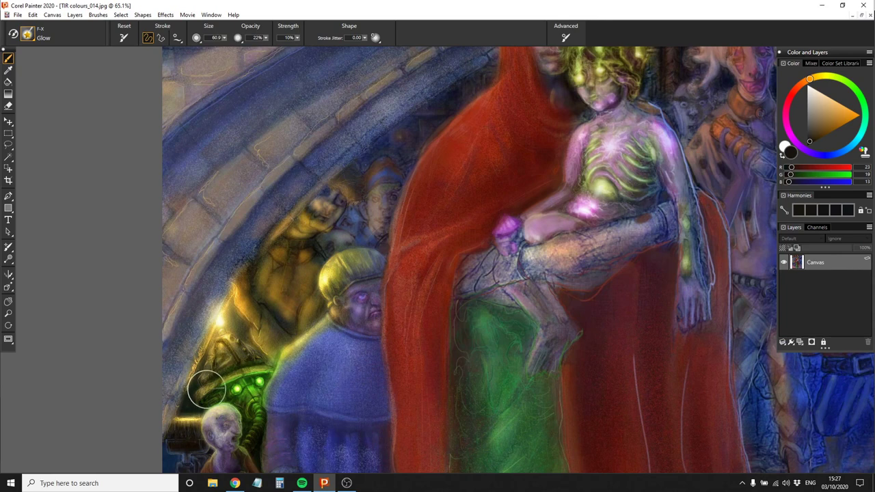
left_click_drag(286, 362, 339, 316)
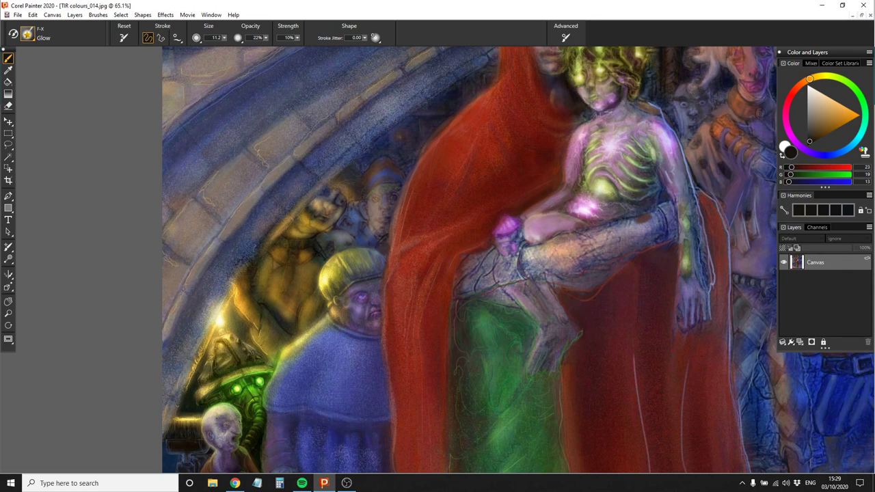
Redefine the dark gap between the arch and the gas-mask figure in sampled tan and blackish greens with the Detail Airbrush, from size 1.0 to 23.9
left_click(28, 34)
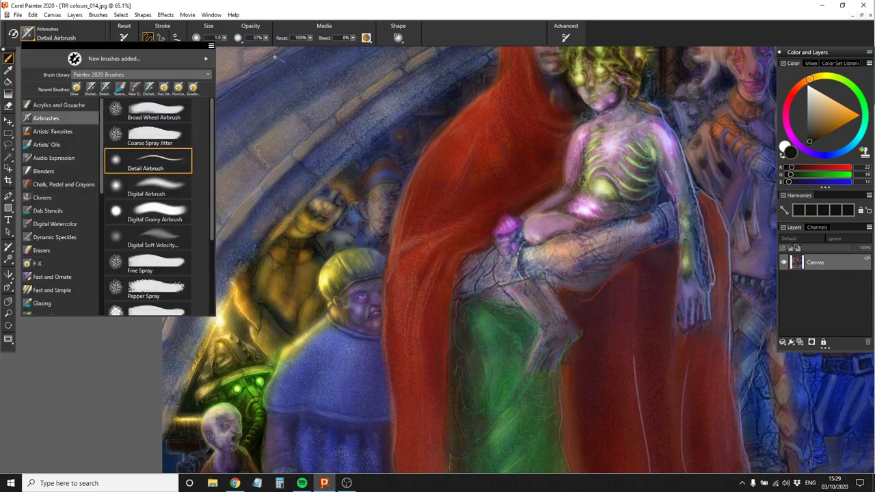
left_click(151, 109)
left_click(188, 404, "alt")
left_click(188, 406, "alt")
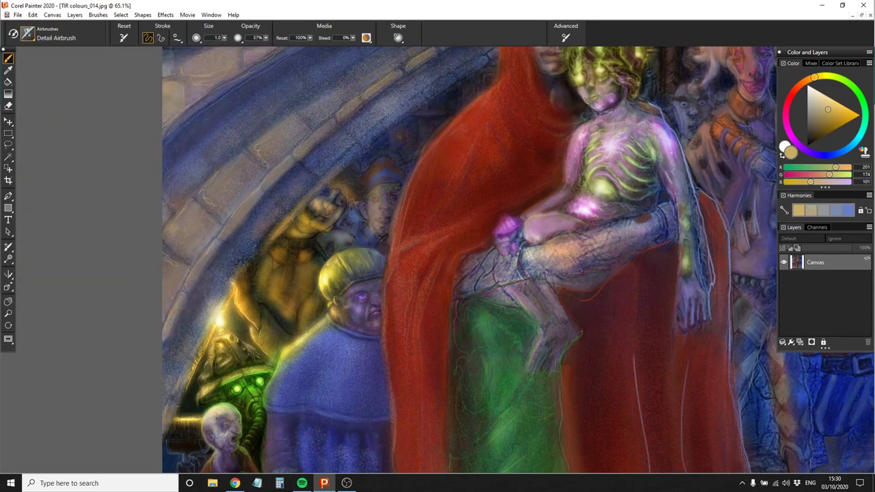
left_click(188, 407, "alt")
left_click(188, 407, "alt")
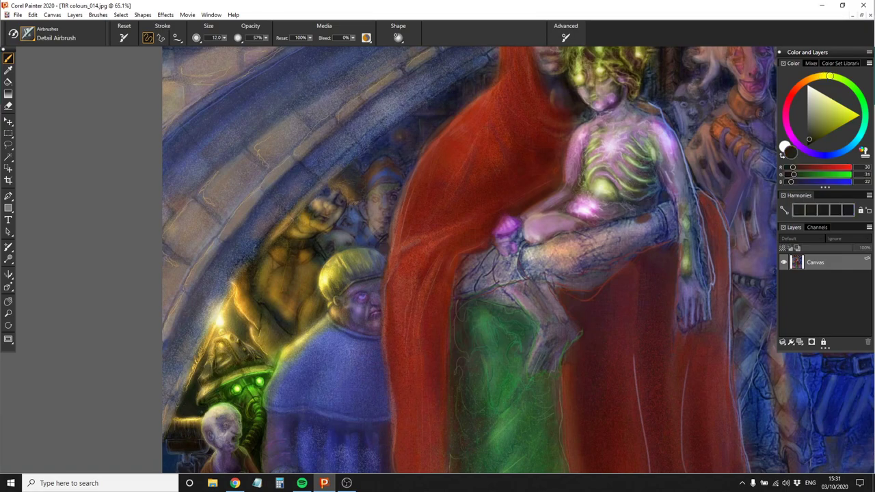
left_click(301, 483)
left_click(324, 482)
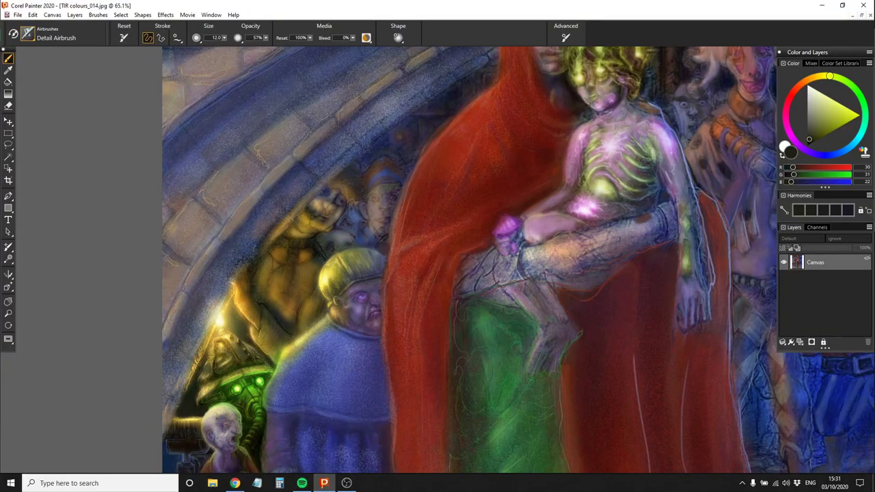
left_click(189, 406, "alt")
left_click_drag(188, 406, 198, 406)
left_click(189, 406, "alt")
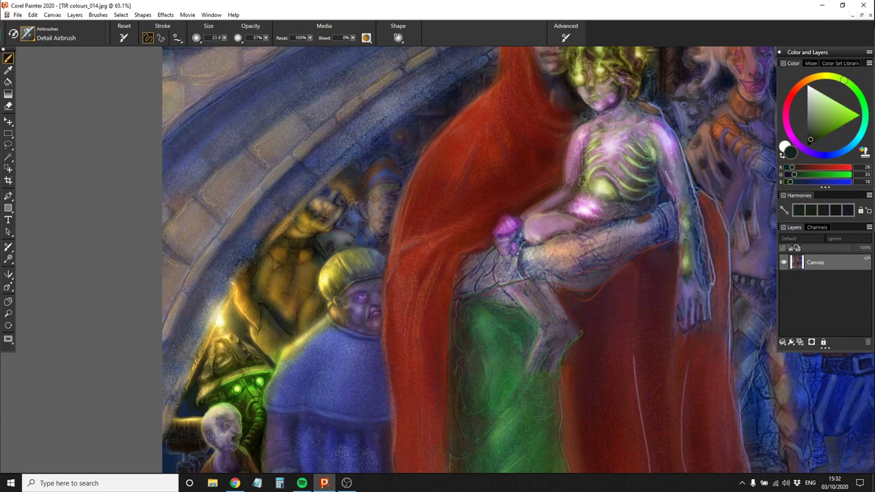
Glaze the lit background figures in warm brown with the New Simple Water brush, reduced from size 43.4 to 12.4, and pick a dark steel blue
left_click(28, 33)
left_click(115, 74)
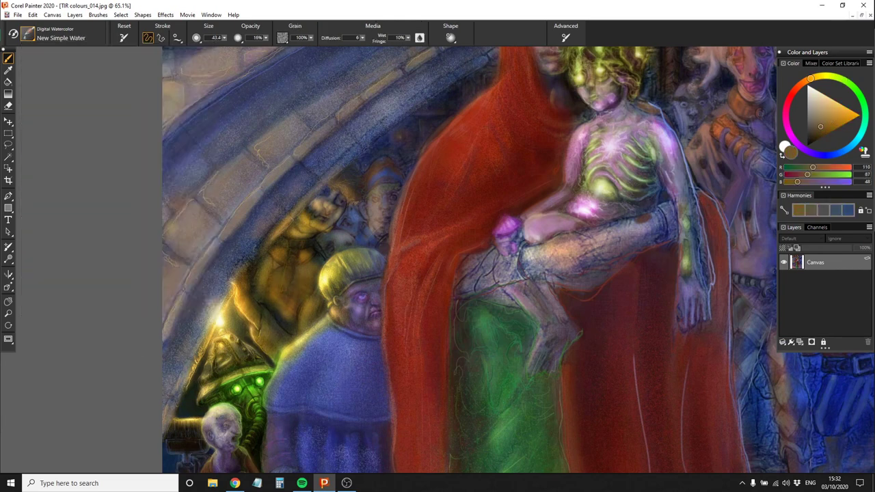
left_click_drag(301, 226, 335, 179)
mouse_move(243, 337)
left_mouse_down()
mouse_move(230, 304)
mouse_move(205, 359)
left_mouse_up()
key("bracketleft")
left_click(75, 14)
left_click(137, 359)
left_click(843, 149)
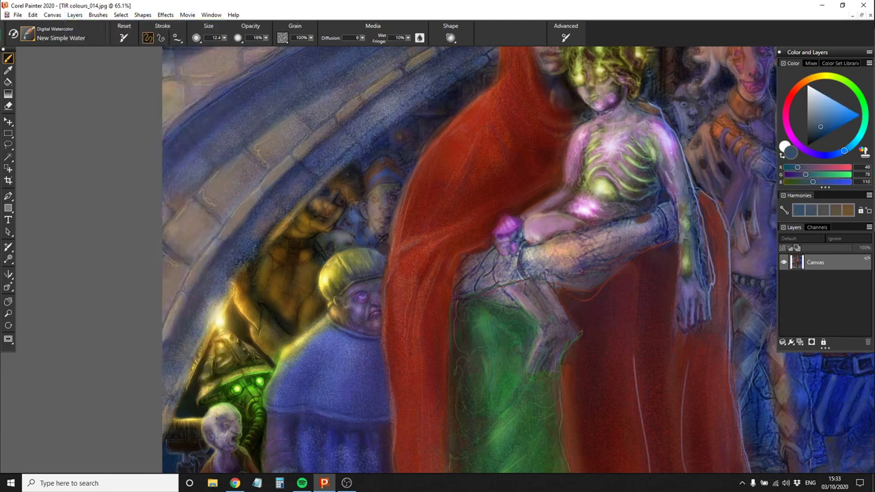
Shade the background figures under the arch in dark steel blue with the New Simple Water brush at 16% opacity, reduced from size 32.6 to 29.1
key("bracketleft")
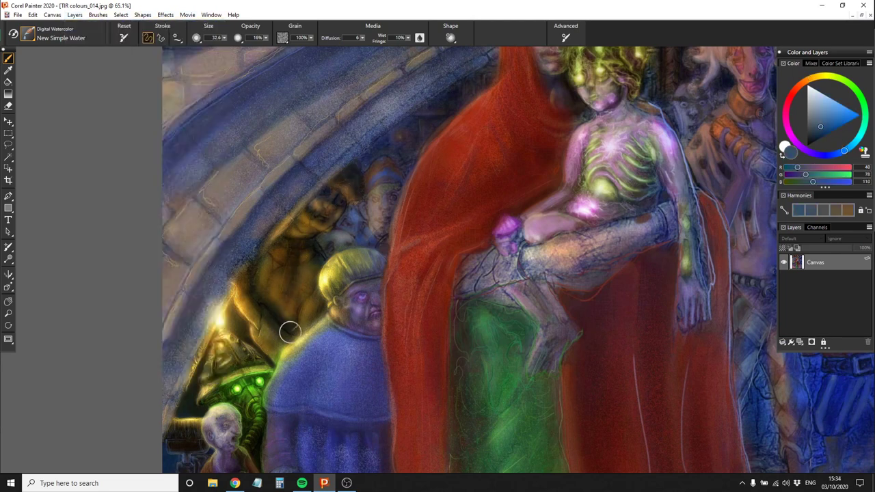
key("super")
key("super")
mouse_move(266, 355)
left_mouse_down()
mouse_move(274, 274)
mouse_move(342, 198)
mouse_move(382, 184)
mouse_move(411, 143)
left_mouse_up()
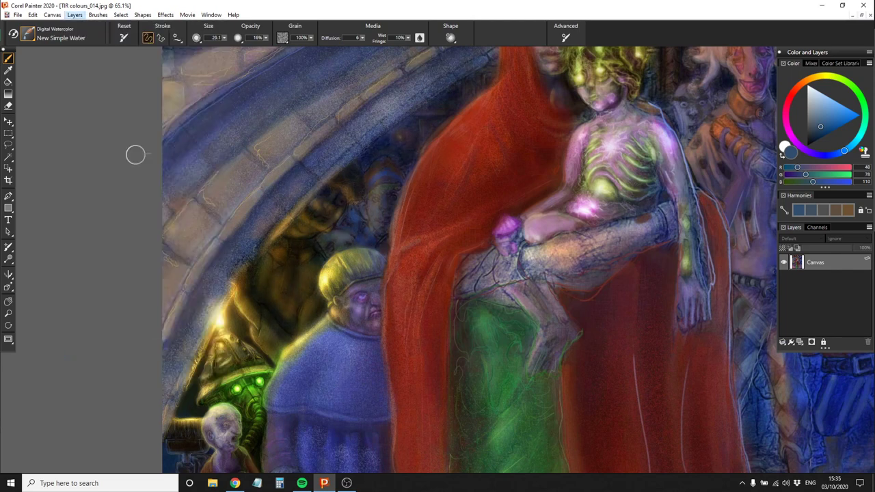
Build up the background figures with the Glow brush in near-black yellow at 22% opacity, sizes 67.3 to 70.7, and shift the colour to dark teal
left_click(27, 34)
left_click(36, 224)
mouse_move(259, 329)
left_mouse_down()
mouse_move(273, 280)
mouse_move(293, 308)
mouse_move(306, 274)
left_mouse_up()
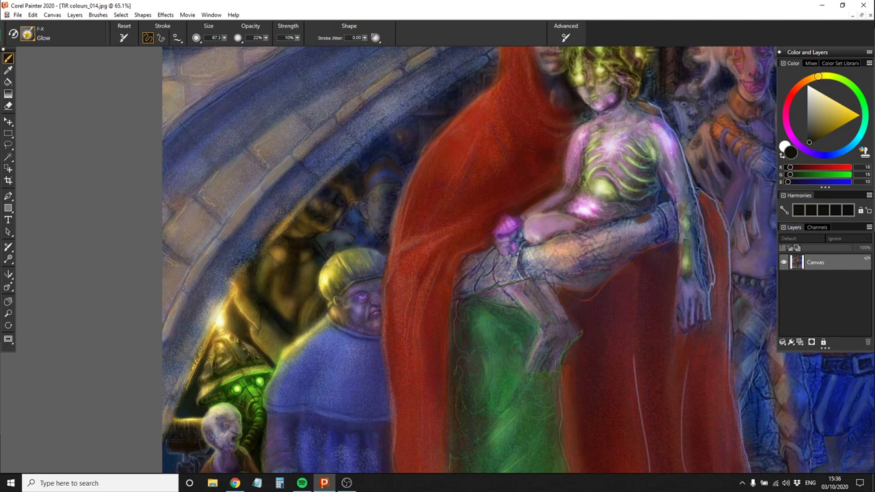
left_click_drag(296, 236, 346, 190)
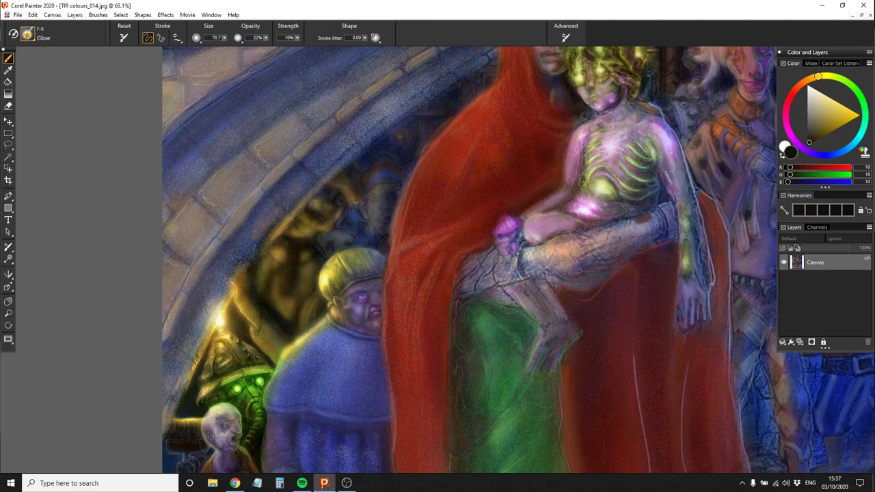
left_click(858, 139)
left_click(783, 210)
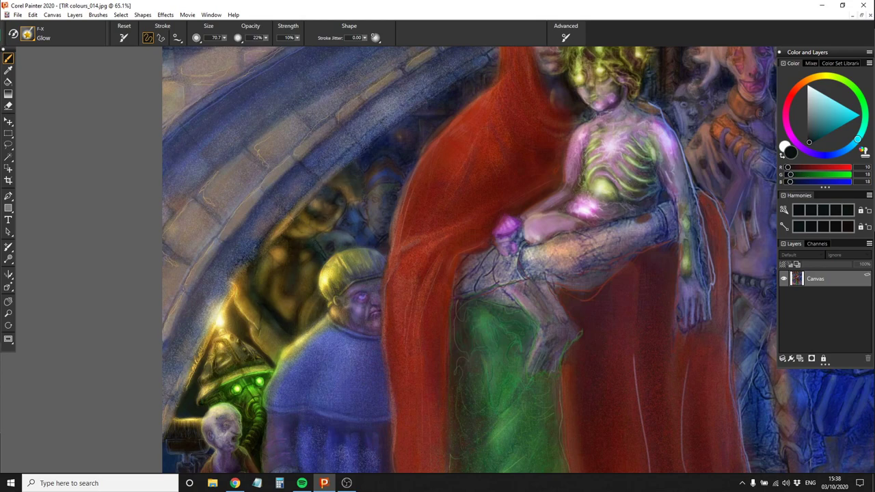
Define the faces, hair and torso of the background figures in sampled grey-blue, olive and near-black with the Digital Airbrush at size 1.0 and 23% opacity
scroll(274, 171, "up", 3)
left_click(27, 34)
left_click(106, 88)
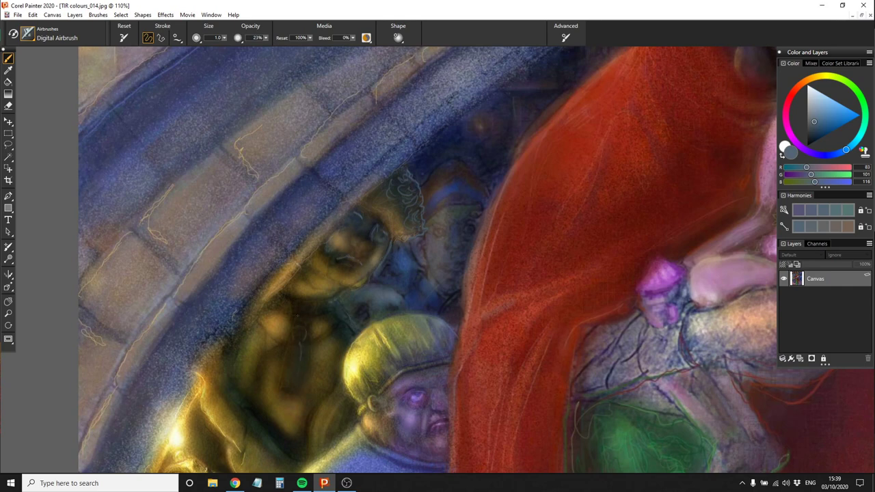
scroll(424, 260, "down", 3)
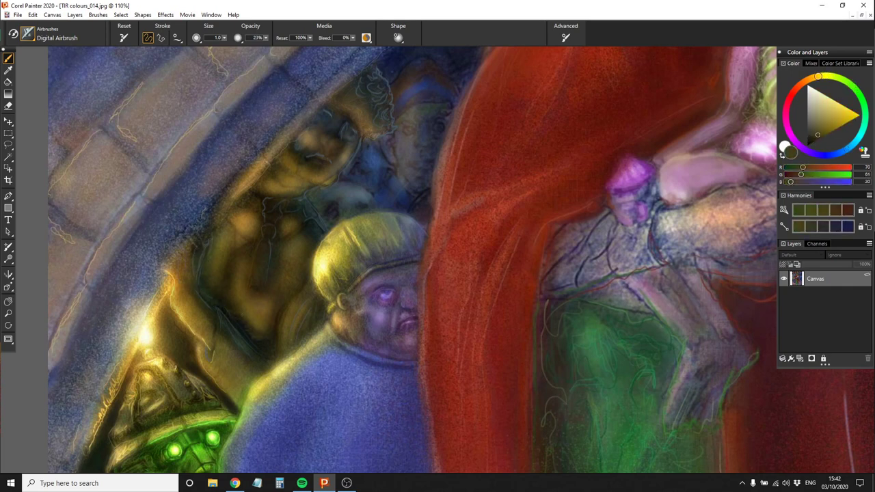
left_click(236, 249, "alt")
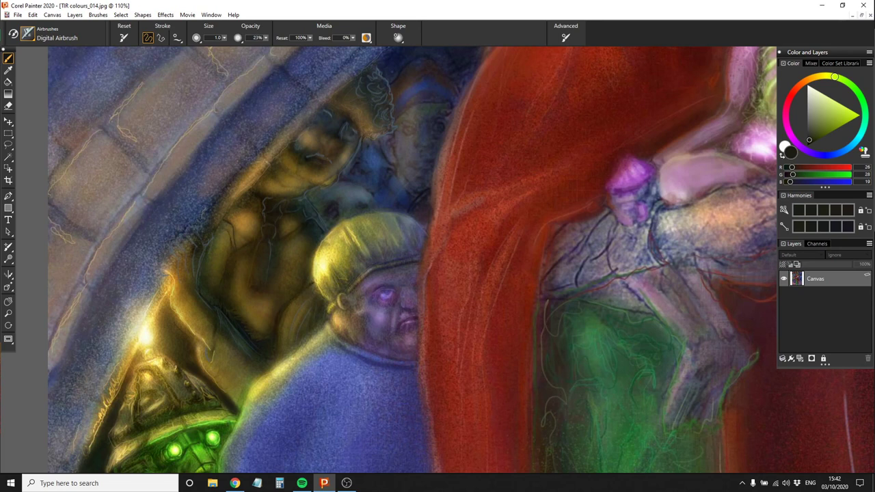
left_click(258, 274, "alt")
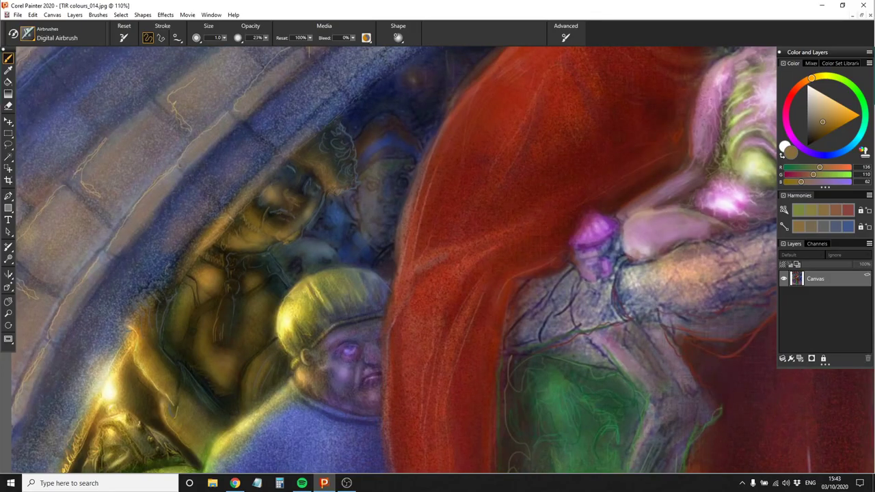
Paint lights and edges on the figure under the arch with Tapered Oils at 7% opacity, using sampled pale yellow and pale blue
left_click_drag(311, 243, 356, 167)
key("ctrl+b")
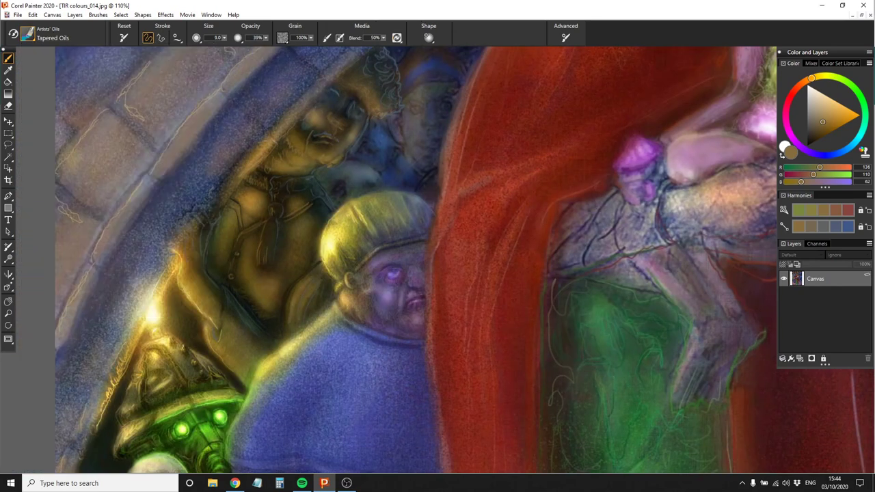
left_click(152, 314, "alt")
key("0")
key("7")
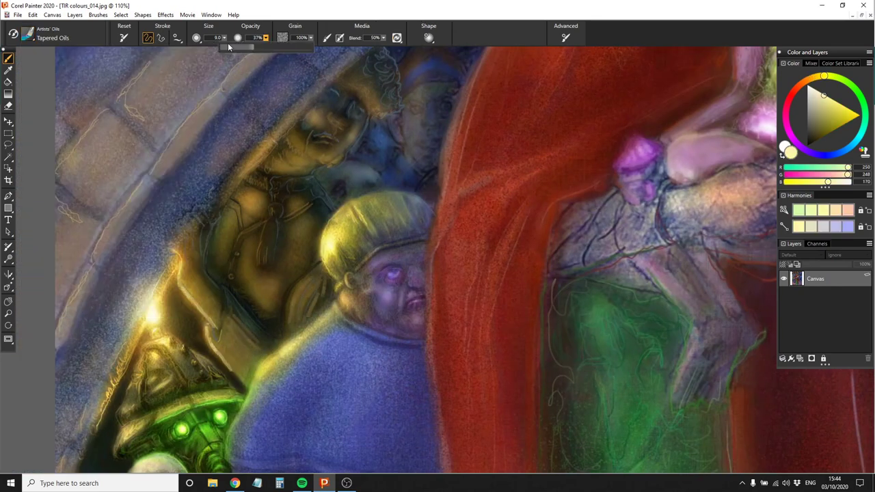
left_click(206, 277, "alt")
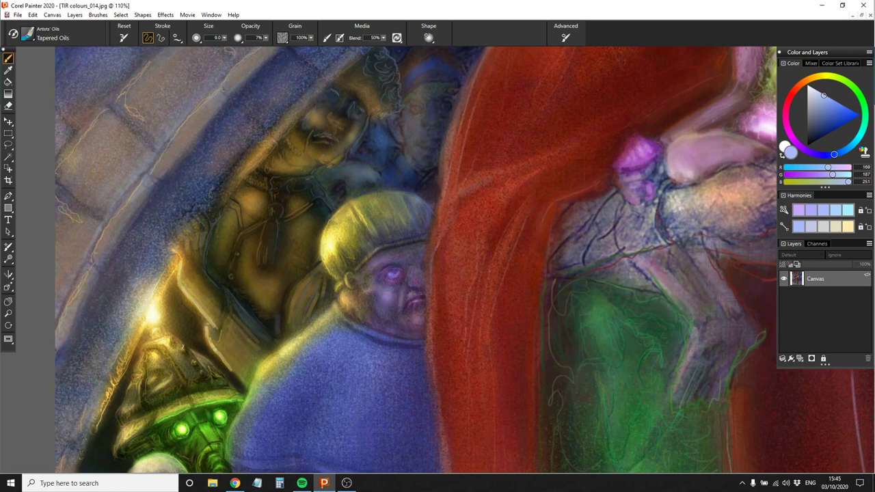
Warm the arch figure's coat and sleeve with the Glow brush at 22% opacity in near-black yellow
key("ctrl+b")
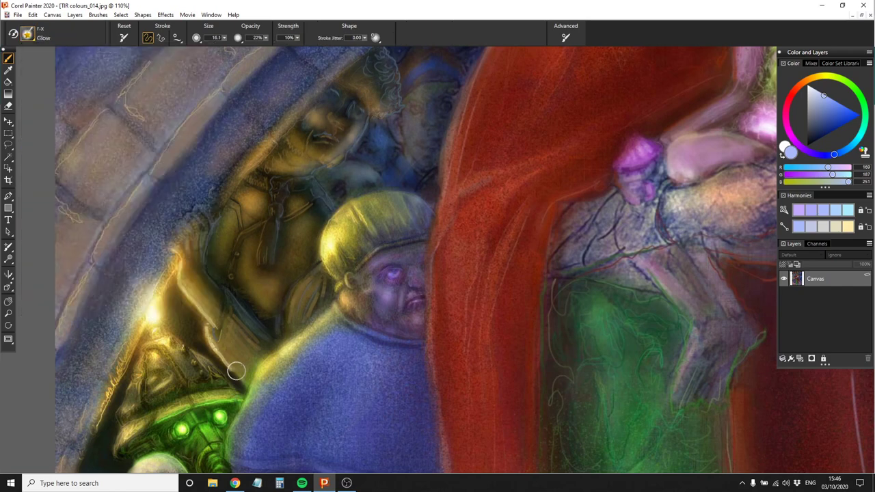
left_click(230, 367, "alt")
mouse_move(225, 362)
left_mouse_down()
mouse_move(208, 311)
mouse_move(225, 291)
left_mouse_up()
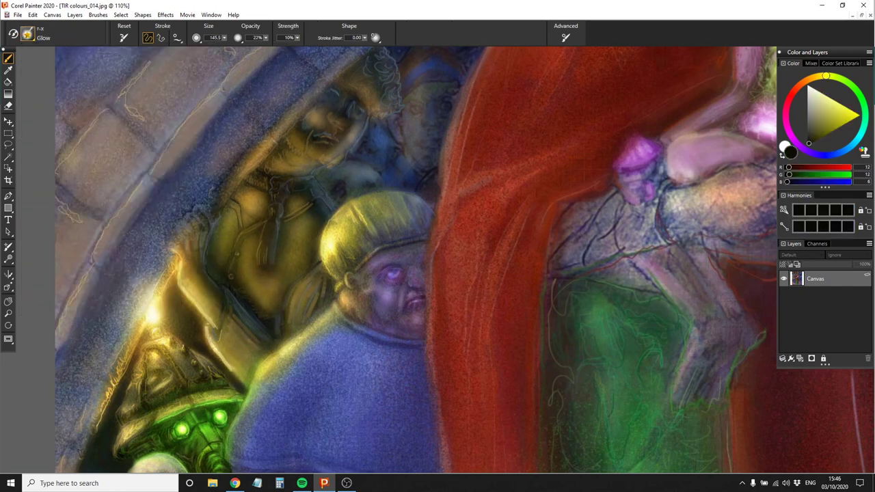
Add blue rim light to the arch figure's jaw, collar and arm with the Glow brush in near-black blue
key("ctrl+minus")
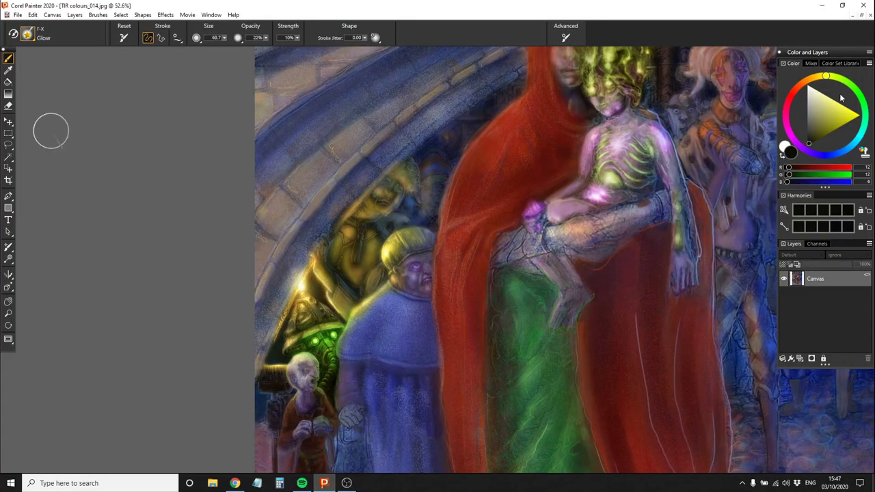
left_click(413, 163, "alt")
mouse_move(369, 229)
left_mouse_down()
mouse_move(381, 199)
mouse_move(385, 231)
left_mouse_up()
left_click_drag(326, 263, 332, 237)
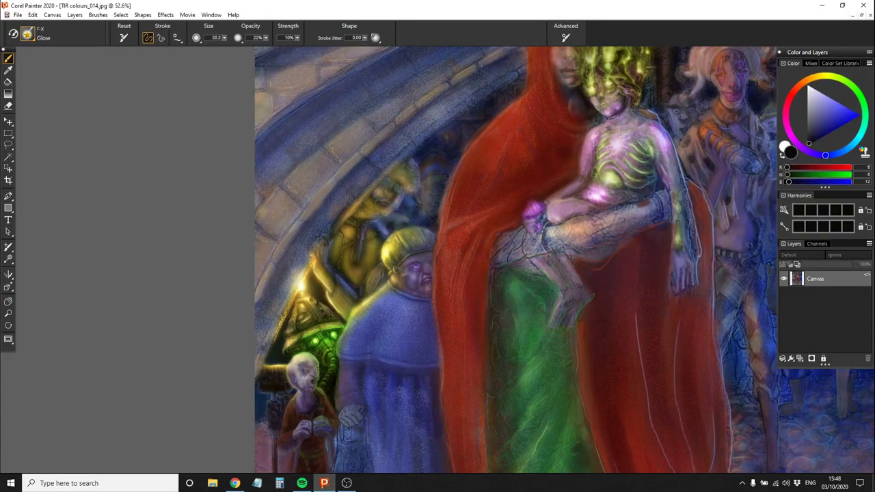
Draw fine fold lines and buttons on the arch figure's coat with the Detail Airbrush at size 1.0 and 57% opacity
scroll(437, 260, "up", 5)
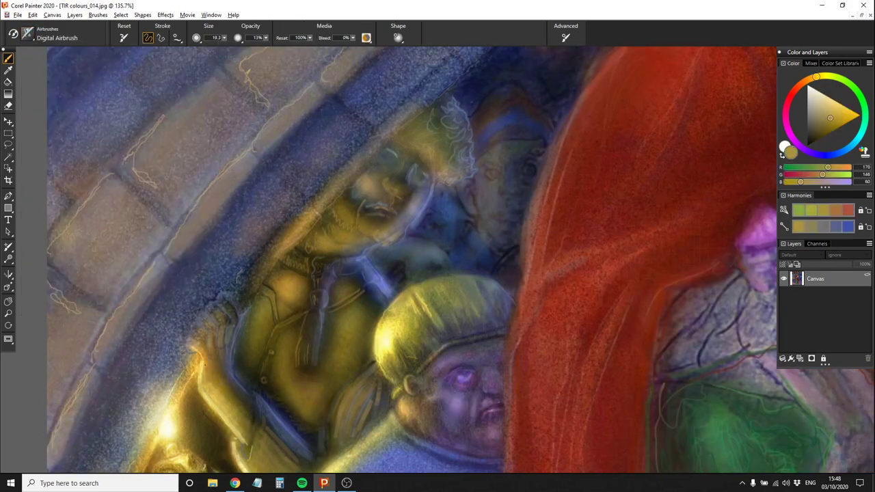
scroll(438, 260, "down", 3)
left_click(27, 34)
left_click(212, 276)
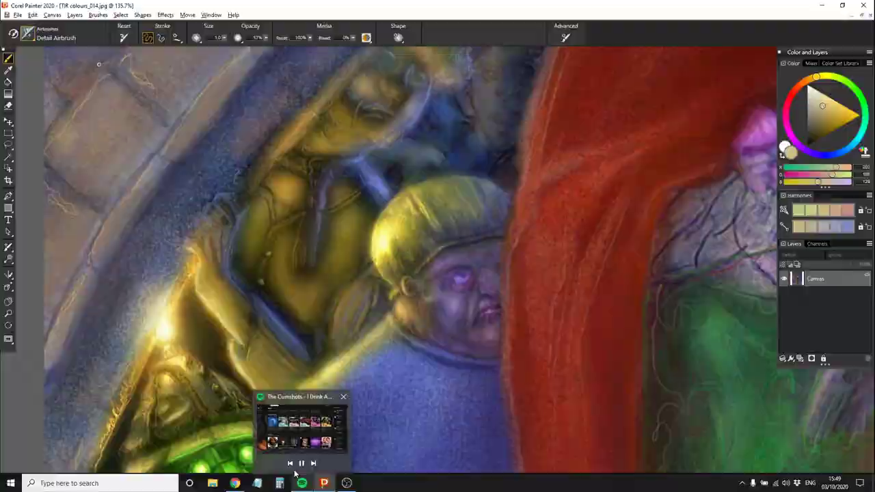
left_click(303, 428)
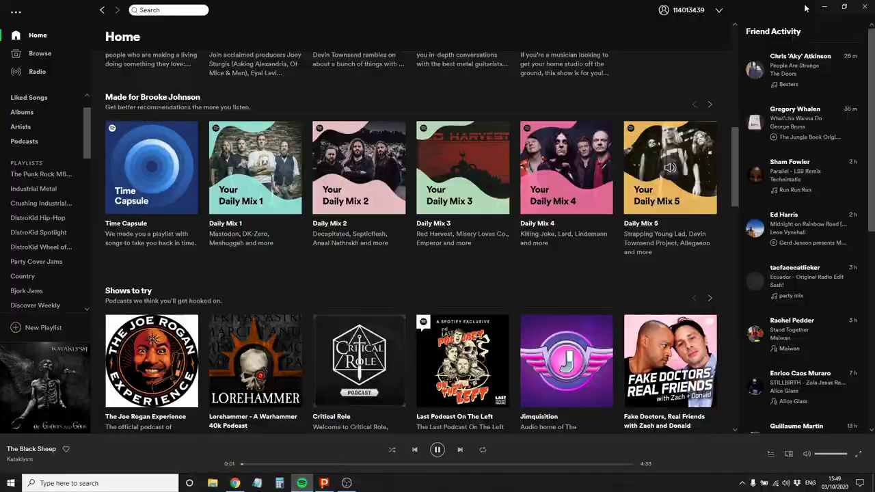
left_click(824, 7)
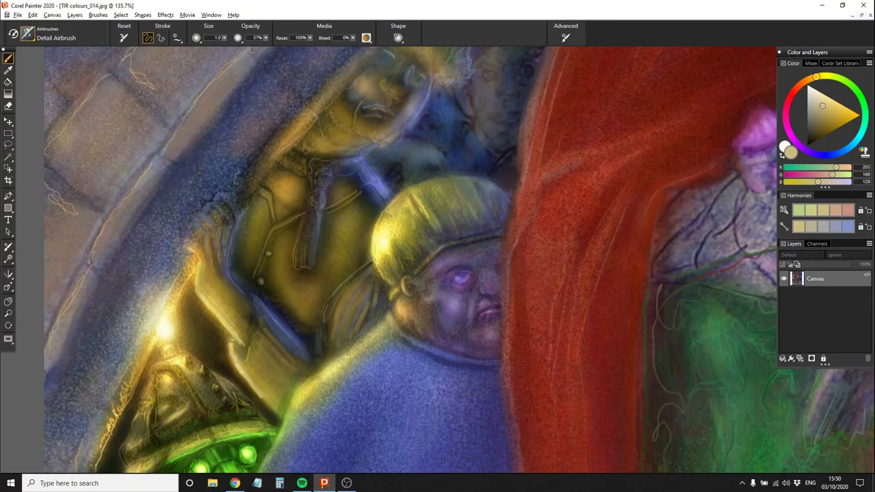
Model the arch figure's face and shade its hat with the Digital Airbrush at 13% opacity, using sampled olive and dark blue tones
mouse_move(331, 122)
left_mouse_down()
mouse_move(342, 103)
mouse_move(366, 175)
left_mouse_up()
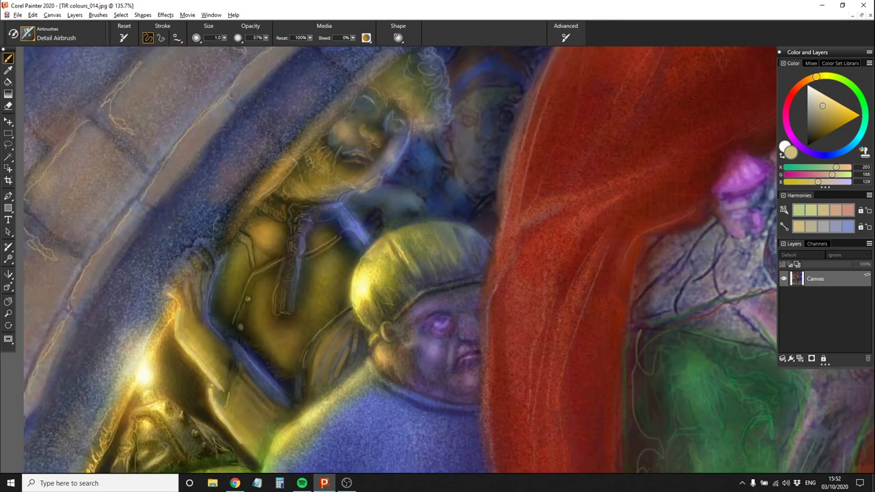
left_click(27, 34)
left_click(164, 103)
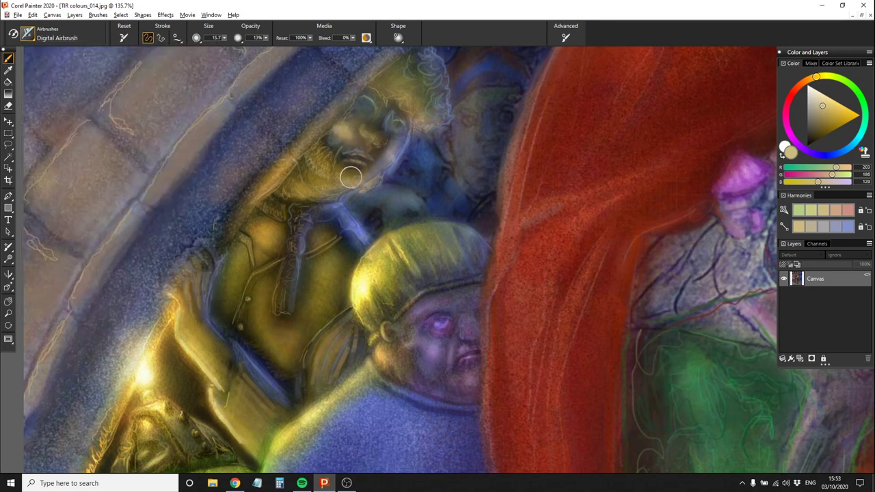
mouse_move(363, 137)
left_mouse_down()
mouse_move(410, 103)
mouse_move(383, 92)
mouse_move(371, 176)
left_mouse_up()
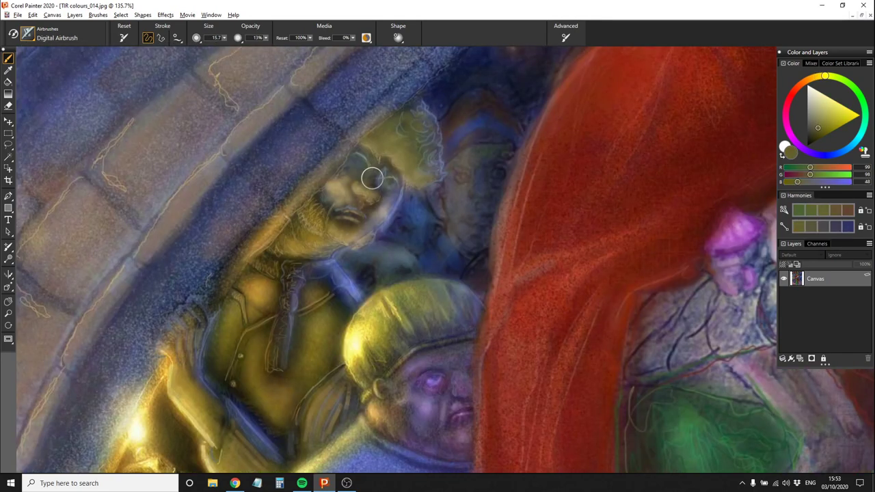
left_click(353, 260, "alt")
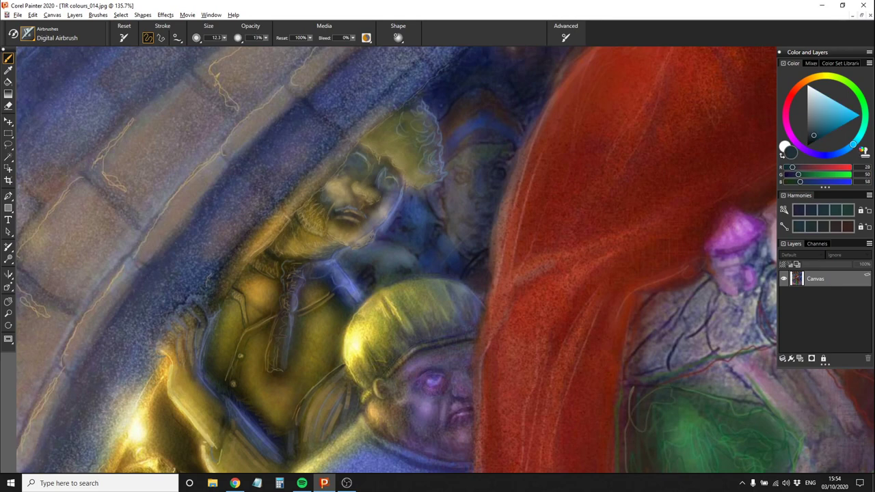
left_click_drag(404, 123, 437, 168)
Refine the arch figure's facial details with the Detail Airbrush in sampled colours and save the painting as TIR colours_015.jpg
left_click(460, 165, "alt")
left_click(27, 34)
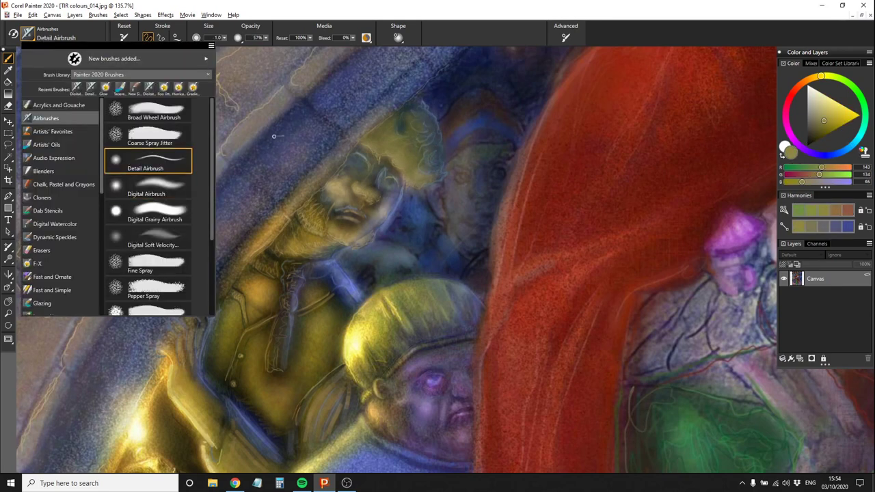
left_click(156, 137)
left_click(355, 277, "alt")
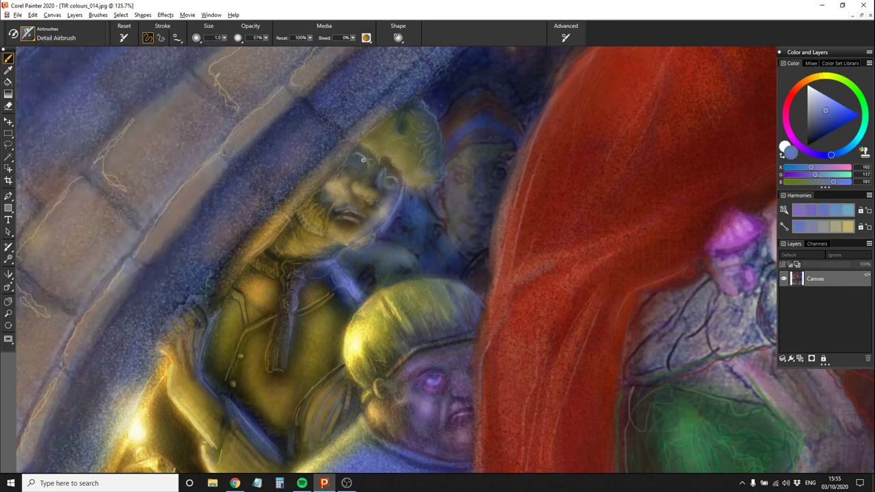
left_click(363, 195, "alt")
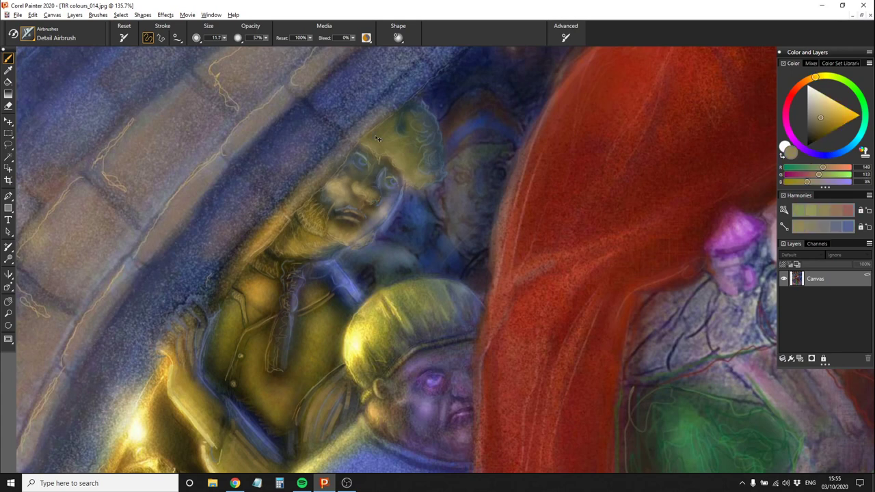
key("ctrl+alt+s")
key("Return")
Tint the arch figure's hat and coat in darker brown and green tones with New Simple Water at 16% opacity
left_click_drag(372, 182, 424, 116)
left_click(428, 191, "alt")
mouse_move(328, 279)
left_mouse_down()
mouse_move(307, 240)
mouse_move(536, 113)
left_mouse_up()
Tint the arch figure's scarf a muted red with New Simple Water
left_click(792, 94)
left_click_drag(421, 268, 426, 248)
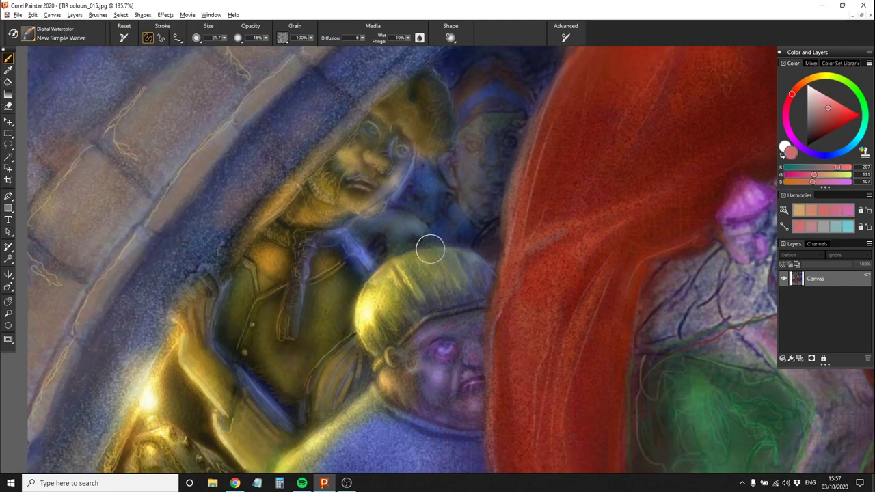
left_click_drag(301, 236, 284, 331)
Paint the small pale face beside the scarf with the Digital Airbrush at 13% opacity, adding dark eye sockets with a smaller brush
left_click(28, 34)
left_click(55, 127)
left_click(157, 137)
left_click(358, 232, "alt")
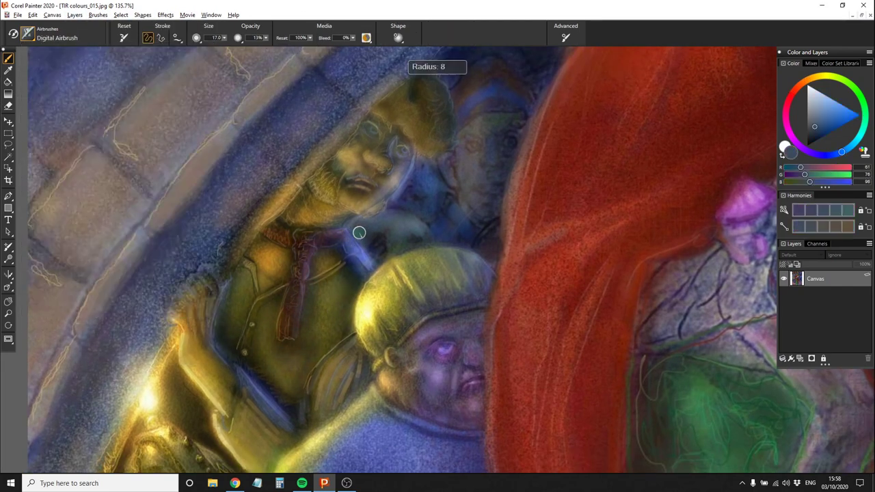
left_click(383, 211, "alt")
left_click(379, 240, "alt")
key("[")
key("[")
key("[")
key("[")
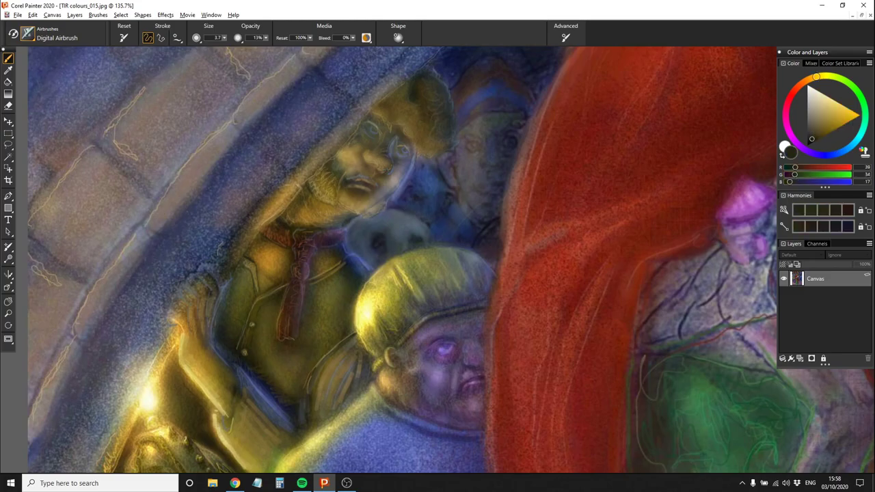
Airbrush the arch figure's hat with brown sampled from it, using a larger brush
left_click(416, 98, "alt")
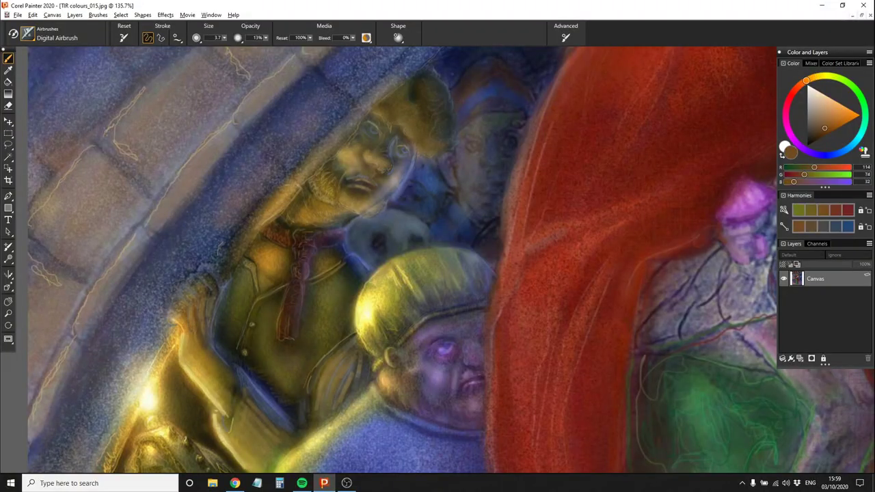
key("]")
key("]")
key("]")
key("]")
Glaze deeper tones over the arch figure's coat and face with New Simple Water at 16% opacity, using sampled colours
left_click(383, 197, "alt")
left_click(27, 34)
left_click(153, 184)
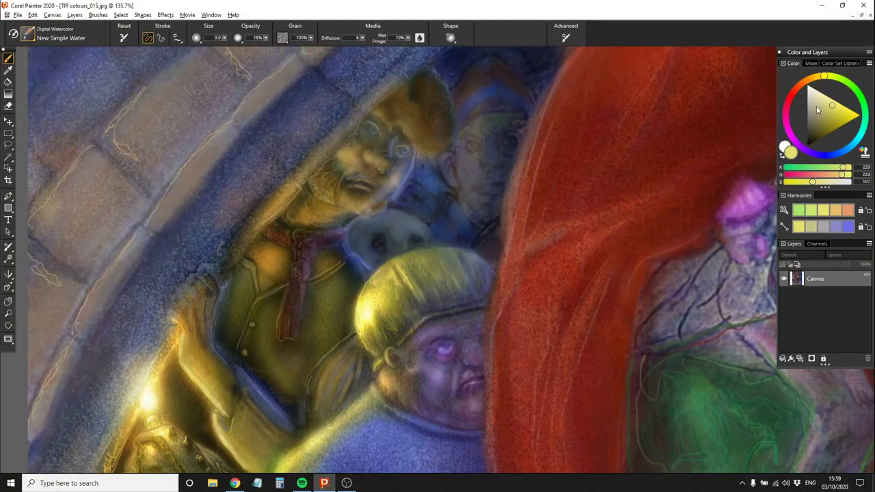
left_click(336, 291, "alt")
scroll(336, 291, "down", 3)
left_click(269, 319, "alt")
mouse_move(270, 318)
left_mouse_down()
mouse_move(322, 259)
mouse_move(362, 171)
left_mouse_up()
left_click(416, 133, "alt")
key("[")
key("[")
key("[")
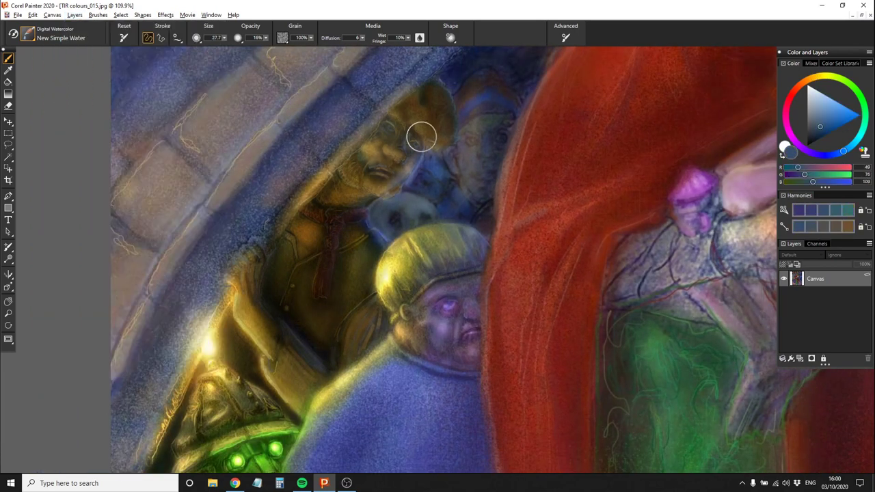
Add a blue glow along the edge of the arch figure's hat with a small Glow brush at 22% opacity
left_click(27, 34)
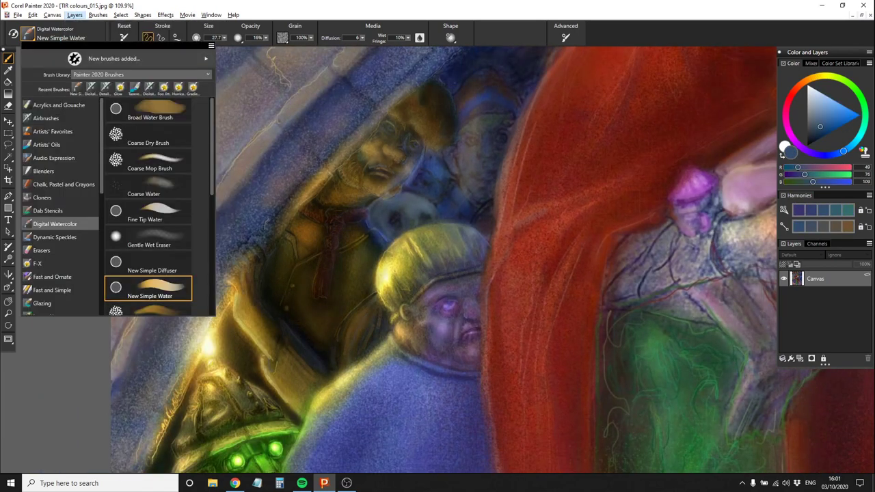
left_click(102, 88)
key("[")
key("[")
key("[")
key("[")
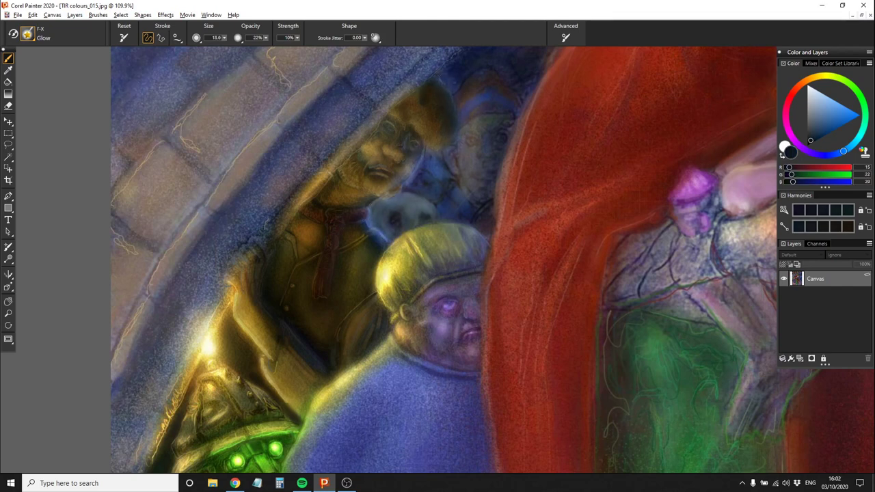
key("bracketright")
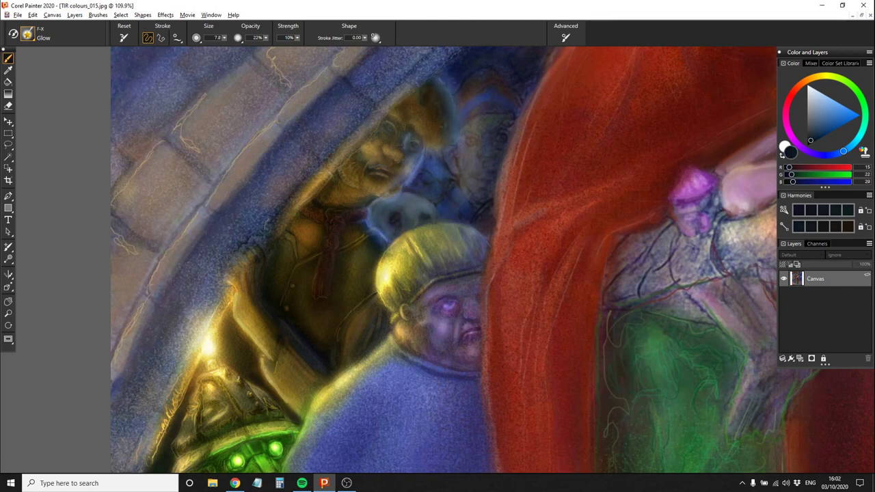
Add blue glow along the arch figure's cheek, the small pale face and the striped-hat figure in the background
left_click_drag(410, 153, 370, 225)
left_click_drag(500, 96, 499, 185)
left_click_drag(418, 171, 438, 193)
key("bracketleft")
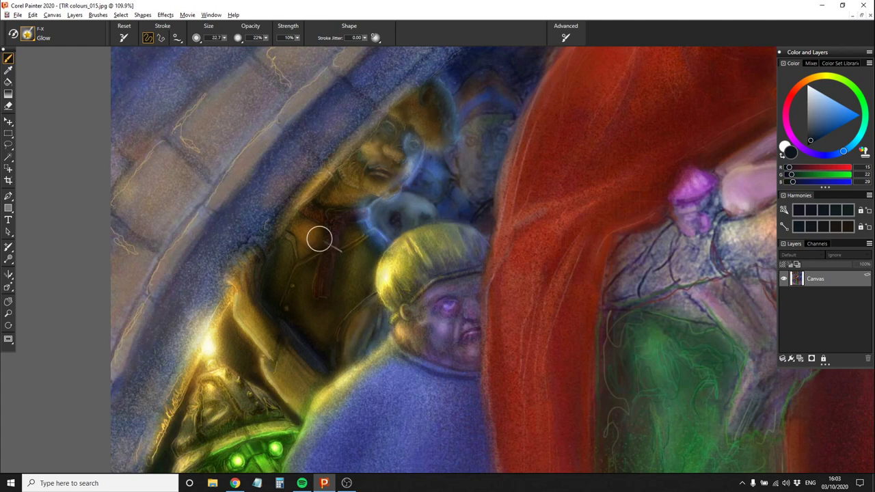
Reduce the Glow brush to size 5.3 and brighten the edges of the yellow cap and the small pale face
key("bracketleft")
key("bracketleft")
key("bracketleft")
key("bracketleft")
key("bracketleft")
key("bracketleft")
key("bracketleft")
key("bracketleft")
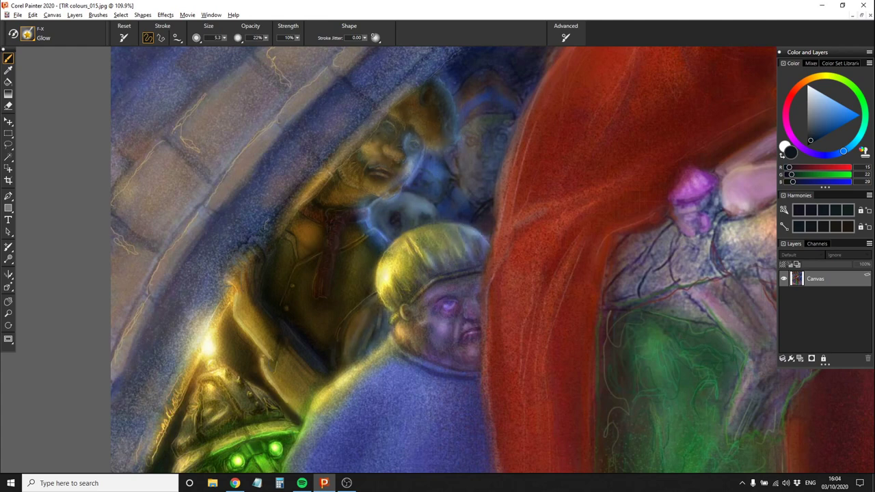
left_click_drag(472, 272, 487, 236)
left_click_drag(438, 219, 416, 197)
Enlarge the Glow brush to size 45.7 and spread a soft blue glow over the striped-hat figure beside the red cloak
key("bracketright")
key("bracketright")
key("bracketright")
key("bracketright")
key("bracketright")
key("bracketright")
key("bracketright")
key("bracketright")
key("bracketright")
key("bracketright")
key("bracketright")
key("bracketright")
left_click_drag(503, 75, 502, 185)
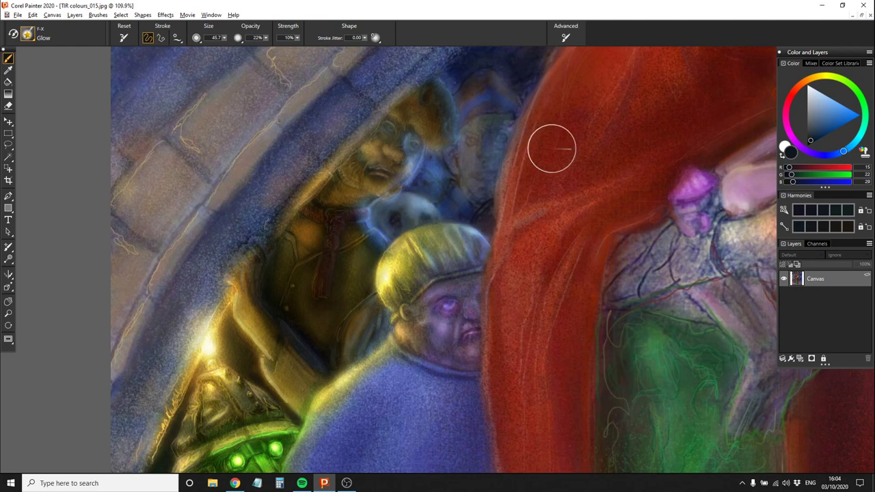
Trace a blue rim glow along the arch figure's raised arm with the Glow brush reduced to about size 11.6
key("bracketleft")
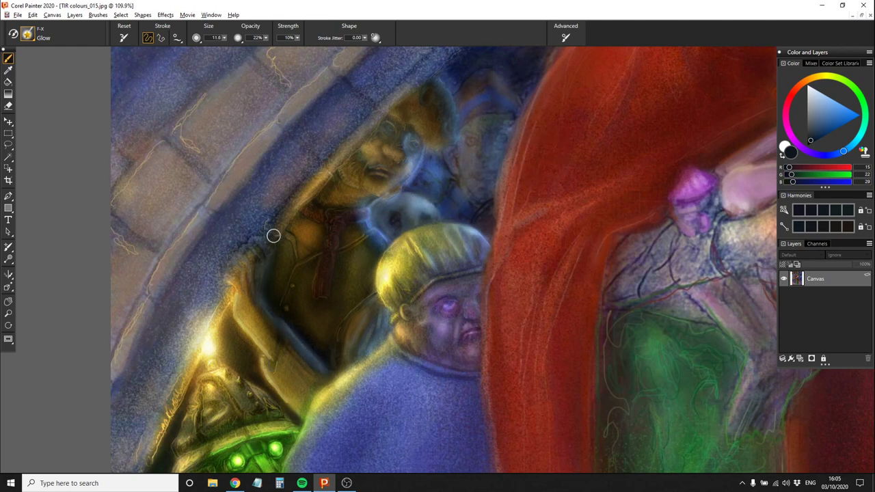
left_click_drag(441, 91, 355, 207)
key("bracketleft")
key("bracketleft")
key("bracketleft")
key("bracketleft")
key("bracketleft")
key("bracketleft")
key("bracketleft")
key("bracketleft")
key("bracketleft")
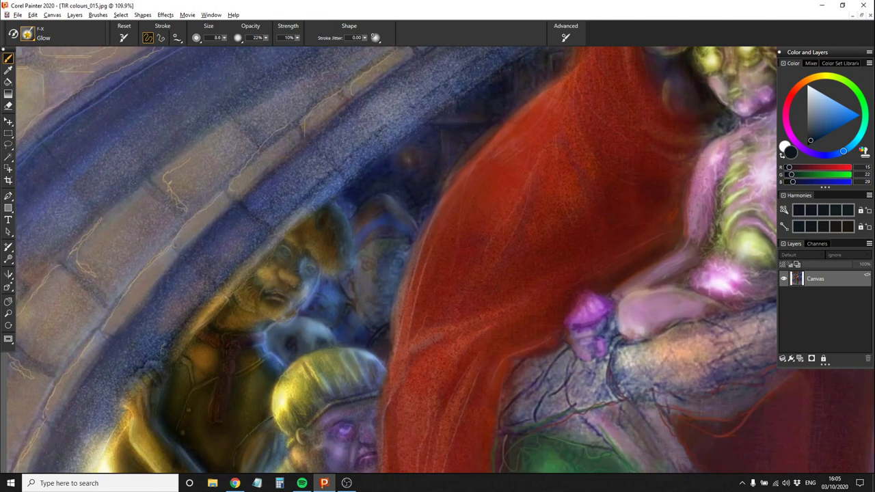
Strengthen the blue rim glow on the arch figure's cheek, sleeve and raised hand with a small Glow brush
mouse_move(294, 284)
left_mouse_down()
mouse_move(304, 260)
mouse_move(320, 290)
left_mouse_up()
mouse_move(301, 300)
left_mouse_down()
mouse_move(313, 249)
mouse_move(373, 134)
left_mouse_up()
left_click_drag(260, 342, 306, 285)
left_click_drag(243, 273, 236, 202)
key("bracketleft")
key("bracketleft")
key("bracketleft")
key("bracketleft")
key("bracketleft")
key("bracketleft")
key("bracketleft")
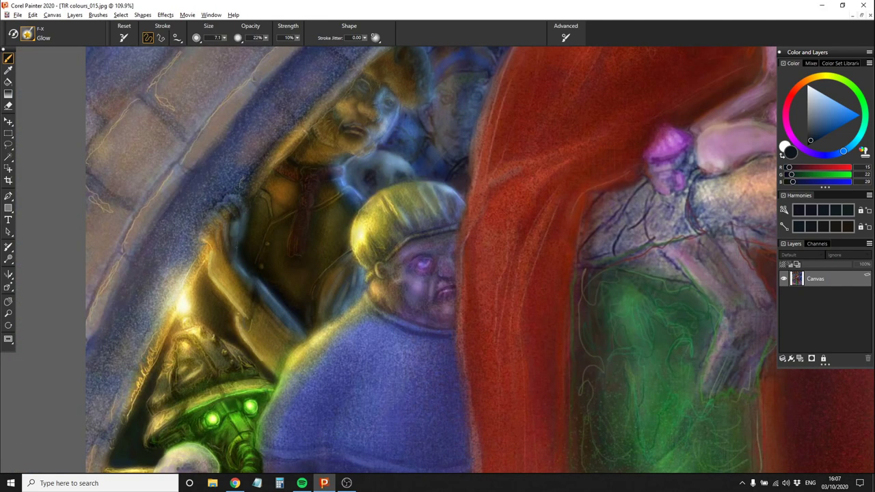
left_click_drag(243, 241, 243, 200)
Switch the Glow colour to a near-black yellow and add warm light to the fingers and forearm of the raised arm
left_click(826, 83)
key("bracketright")
key("bracketright")
key("bracketright")
key("bracketright")
key("bracketright")
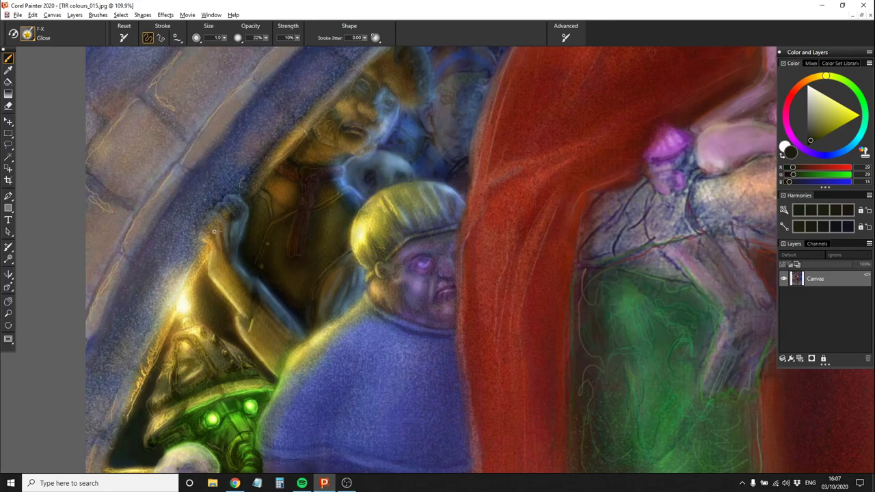
left_click_drag(222, 233, 236, 300)
key("bracketleft")
key("bracketleft")
key("bracketleft")
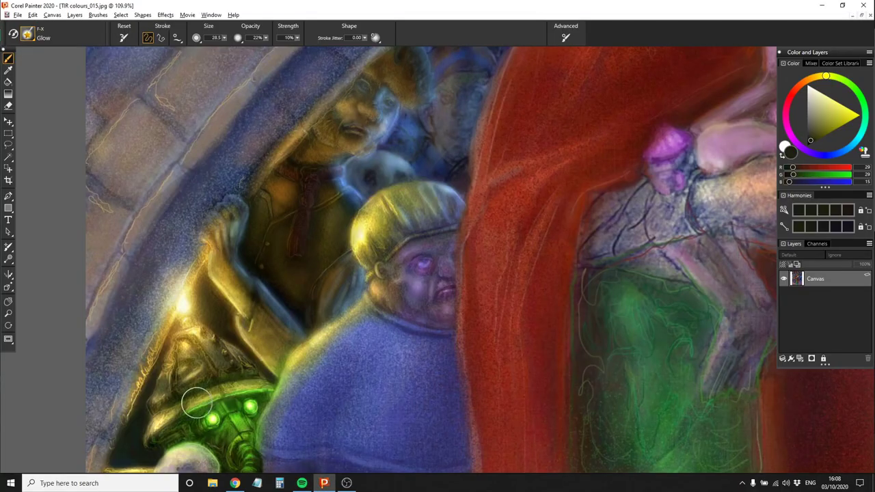
Brighten the pointed helmet with the Glow brush, and spread a yellow glow over the arch figure's coat with the brush enlarged to 74.7
left_click_drag(157, 400, 198, 321)
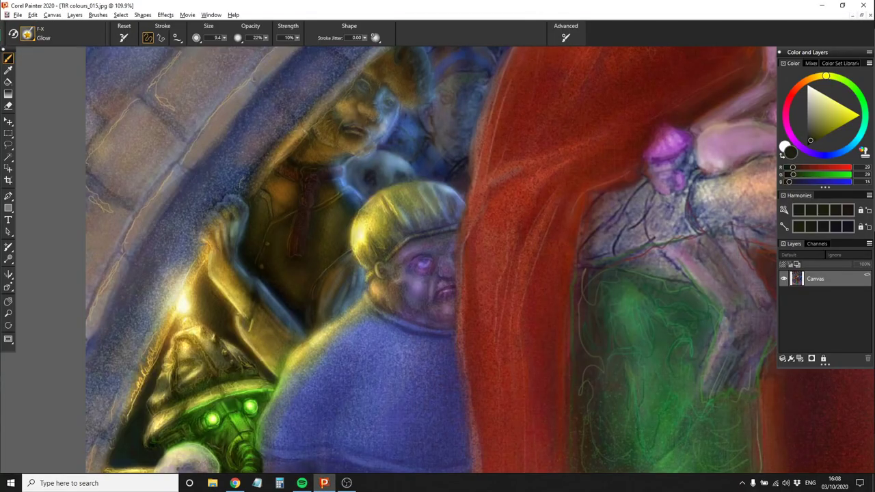
left_click_drag(148, 441, 150, 407)
key("bracketright")
key("bracketright")
key("bracketright")
left_click_drag(239, 287, 315, 183)
left_click_drag(290, 318, 354, 195)
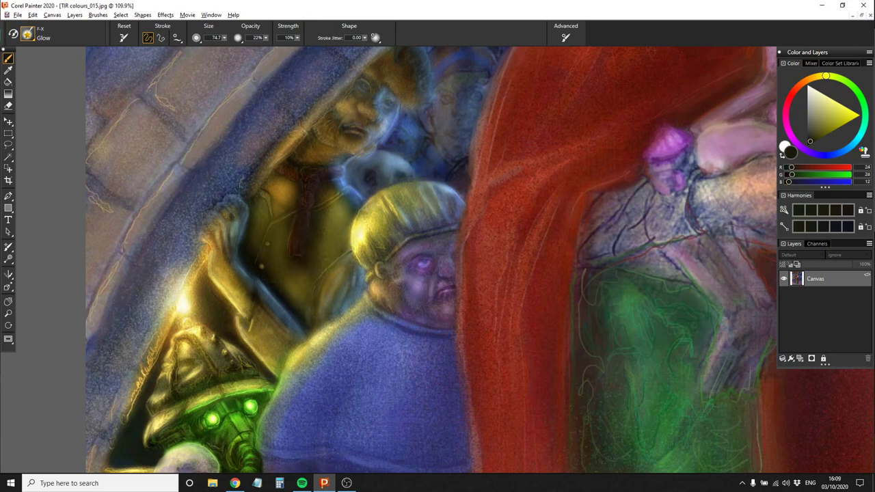
mouse_move(301, 164)
left_mouse_down()
mouse_move(371, 117)
mouse_move(350, 206)
left_mouse_up()
Paint pale grey-blue eye whites on the fur-hatted arch figure with the Tapered Oils brush and a colour sampled from the eye
left_click(28, 34)
left_click(166, 186)
scroll(344, 271, "up", 5)
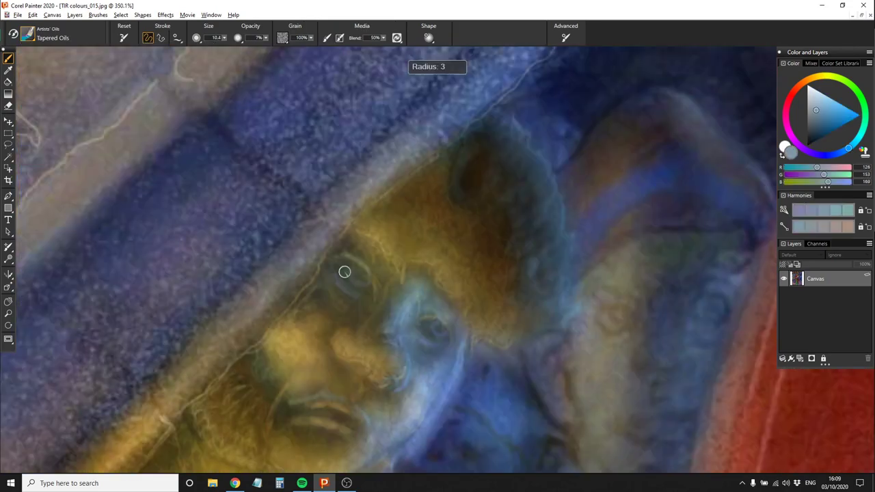
left_click(343, 272, "alt")
Paint dark pupils and shade both eyes of the fur-hatted figure with the Digital Airbrush at size 3.1
left_click(28, 34)
left_click(157, 121)
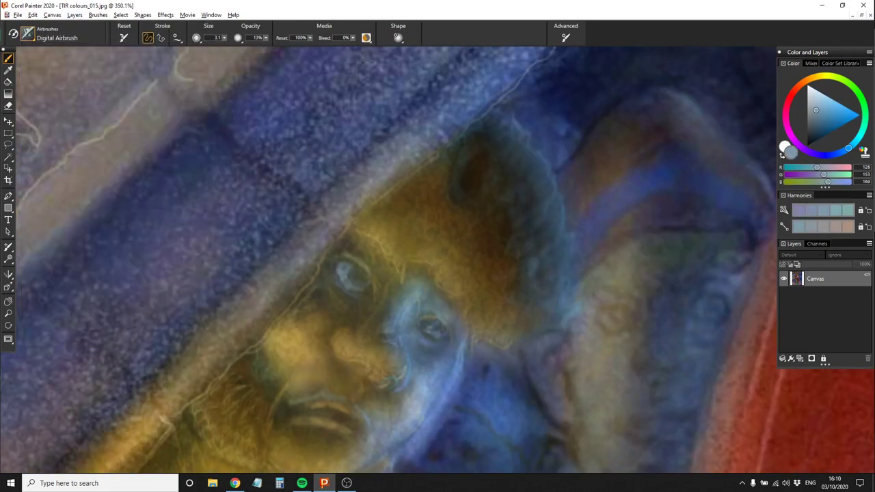
left_click(367, 279, "alt")
left_click(440, 329, "alt")
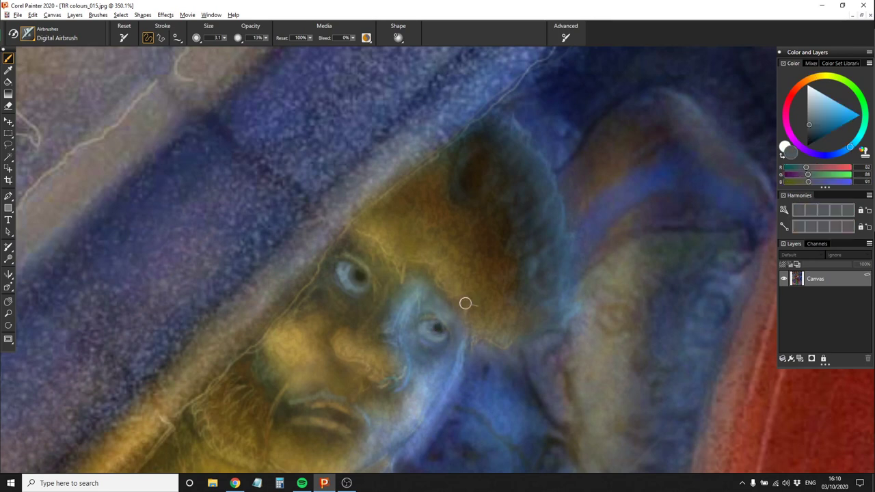
Refine the fur-hatted figure's nose and under-eye creases with the size 1.0 Detail Airbrush, using tan, brown and blue sampled from the face
left_click(27, 34)
left_click(89, 250)
left_click(365, 315, "alt")
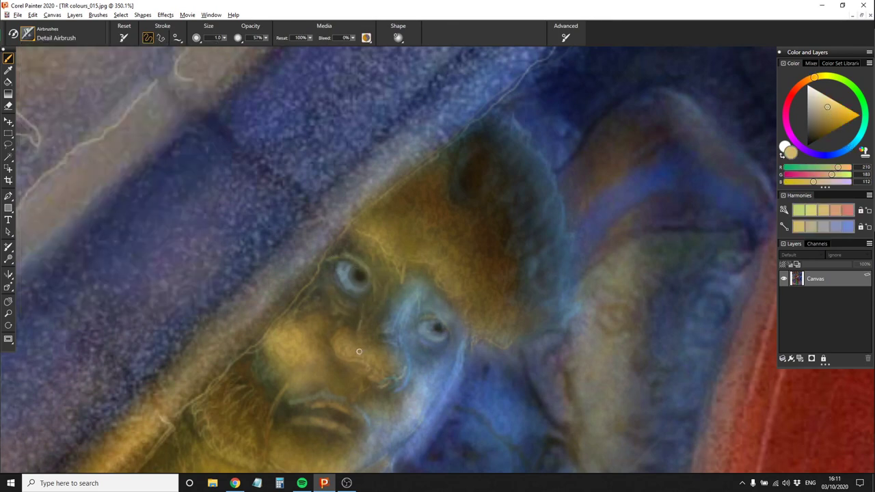
left_click(420, 259, "alt")
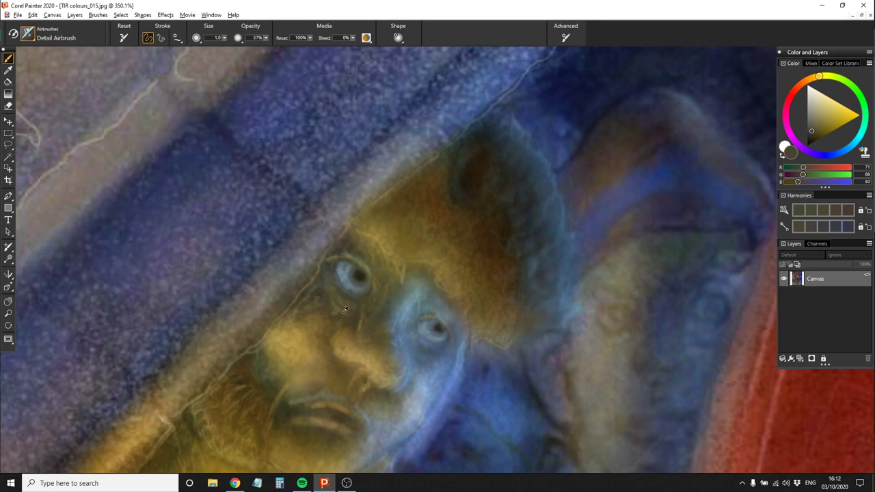
left_click(420, 364, "alt")
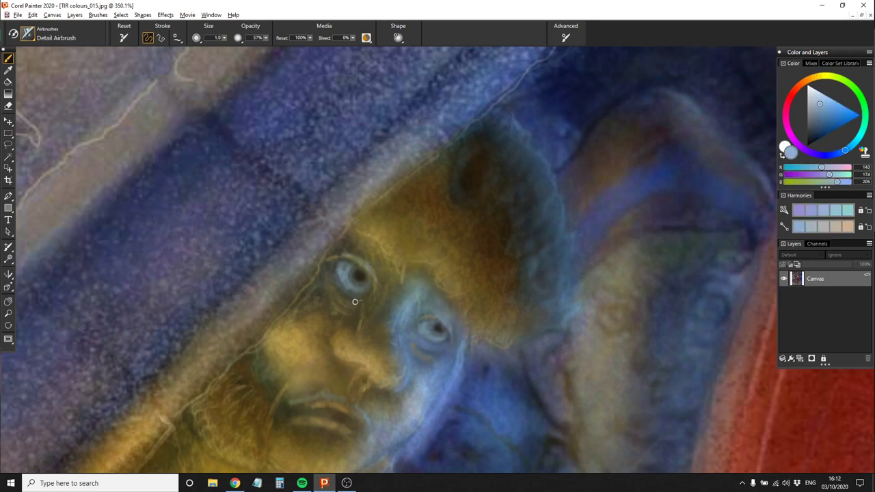
Draw pale curved strokes beneath the nose and fine blue wrinkles around both eyes with the Detail Airbrush
left_click(433, 345, "alt")
left_click_drag(395, 381, 350, 399)
left_click(391, 392, "alt")
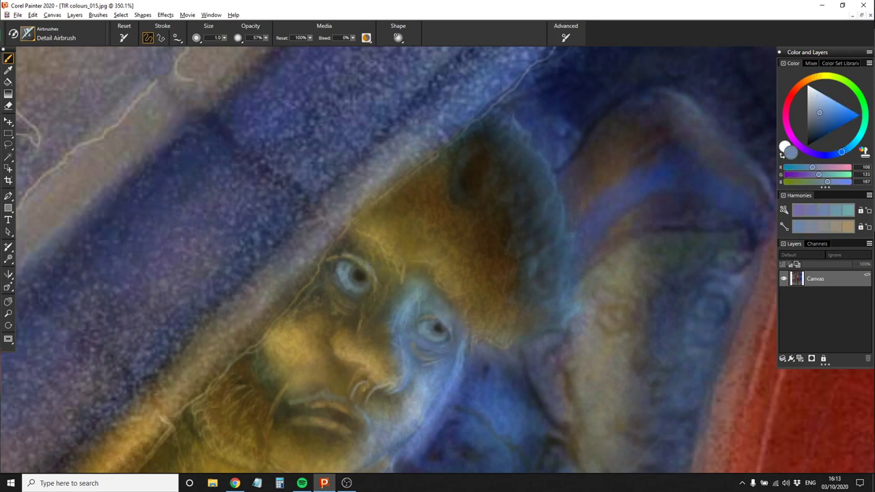
left_click(453, 347, "alt")
left_click(356, 277, "alt")
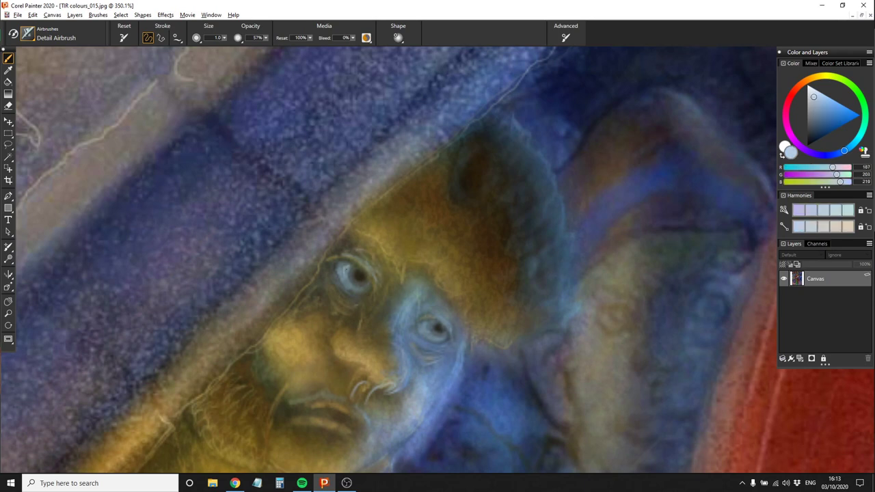
Add catchlights to the eyes and trace fine light lines along the blue-lit cheek, lips and chin, using sampled blues
left_click(446, 327, "alt")
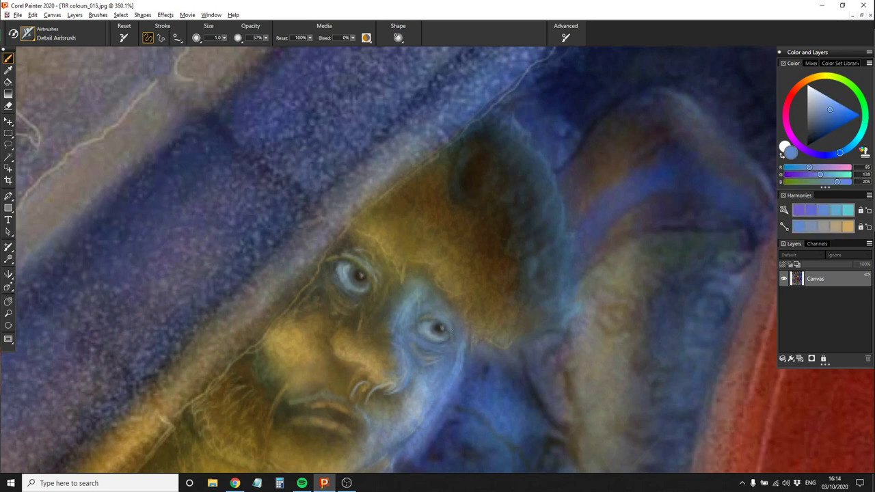
left_click(424, 303, "alt")
scroll(430, 301, "down", 3)
left_click(423, 280, "alt")
left_click(377, 309, "alt")
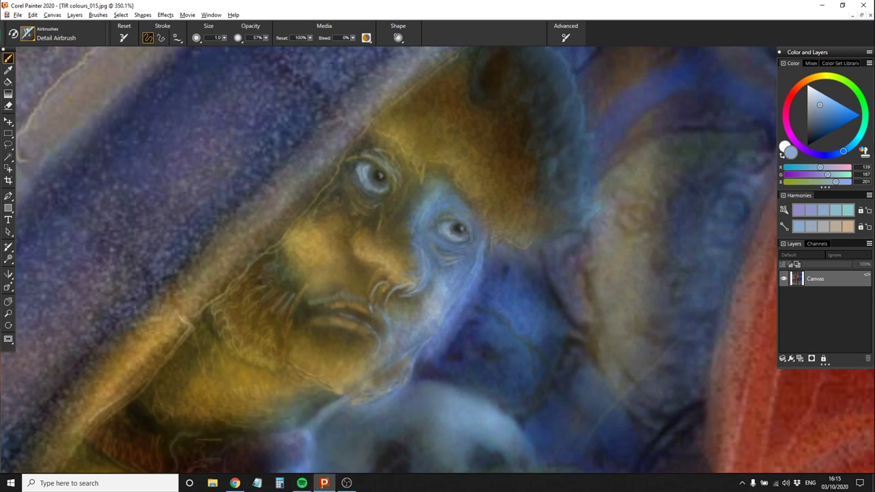
Sample browns from the face and smooth the shading of the fur hat with the Digital Airbrush at size 12.4
left_click(372, 274, "alt")
left_click(373, 275, "alt")
left_click(376, 272, "alt")
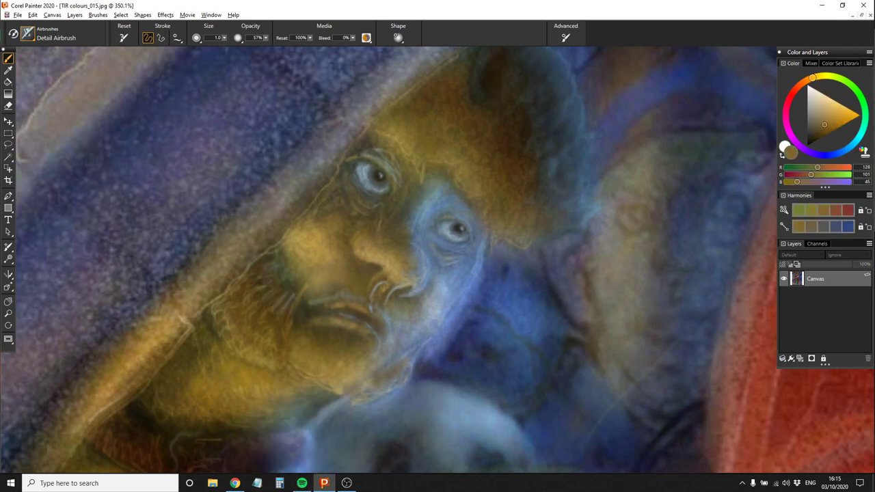
left_click(329, 195, "alt")
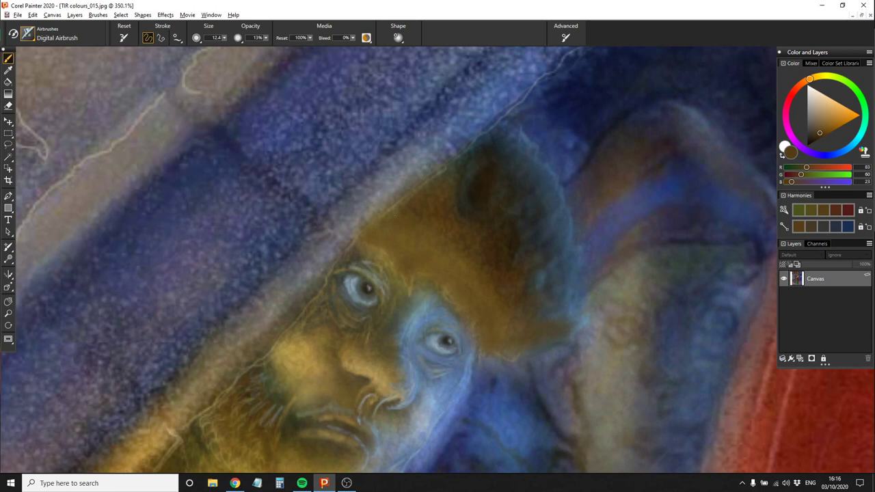
Draw a dark brown contour along the fur-hatted figure's jaw and chin with the Detail Airbrush at size 1.0
left_click(27, 32)
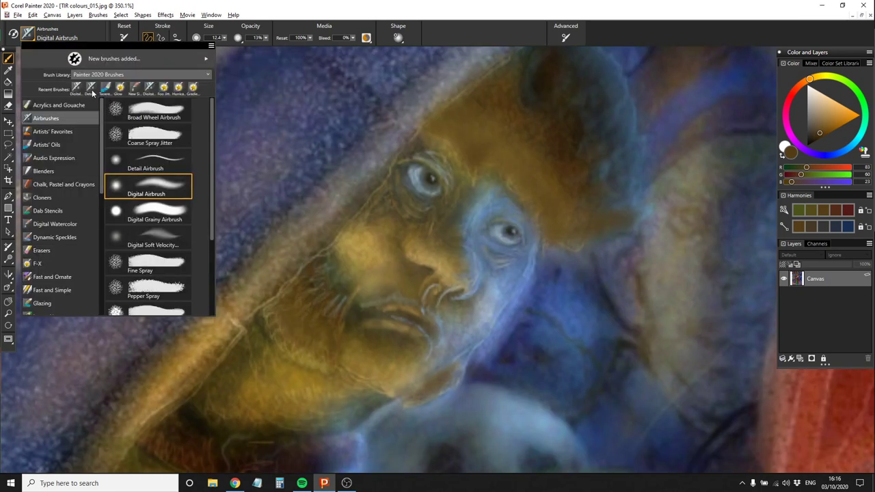
left_click(156, 189)
left_click(337, 375, "alt")
left_click_drag(338, 374, 402, 402)
left_click(300, 359, "alt")
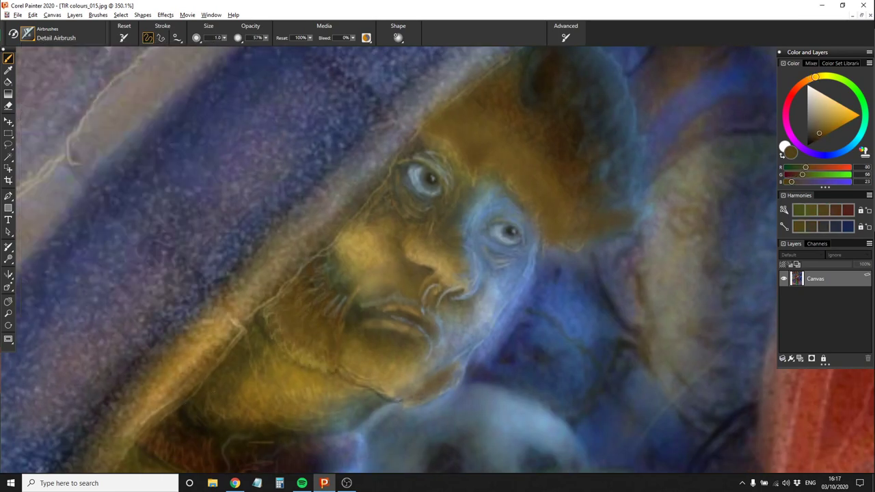
Soften the chin and lighten the neck in sampled tan, using the Detail Airbrush and the Digital Airbrush at size 2.8
left_click(287, 373, "alt")
key("bracketleft")
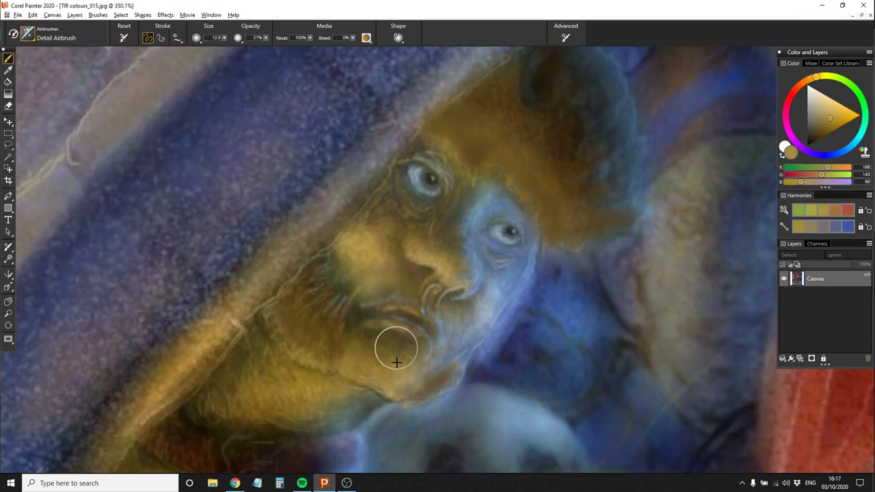
key("ctrl+b")
key("Down")
key("Return")
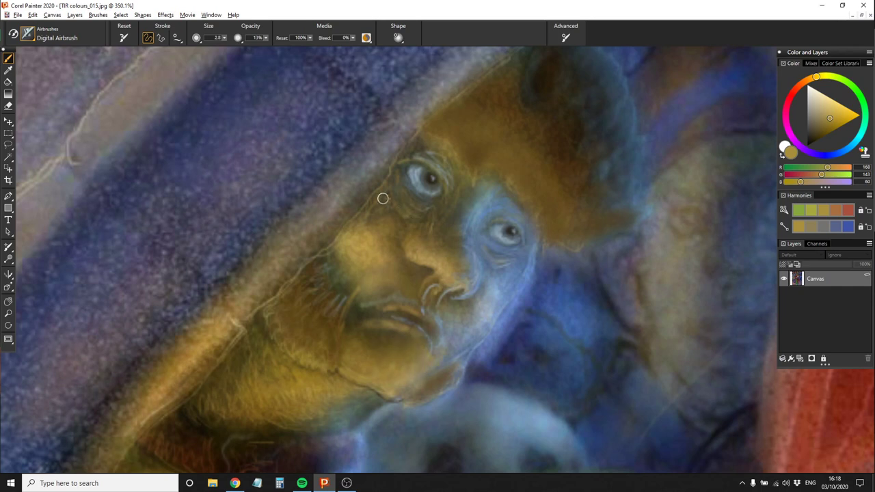
Touch up fine creases beside the eye with the Detail Airbrush at size 1.0, and sample a muted tan near the mouth
left_click(504, 228, "alt")
key("ctrl+b")
key("Up")
key("Return")
left_click(370, 303, "alt")
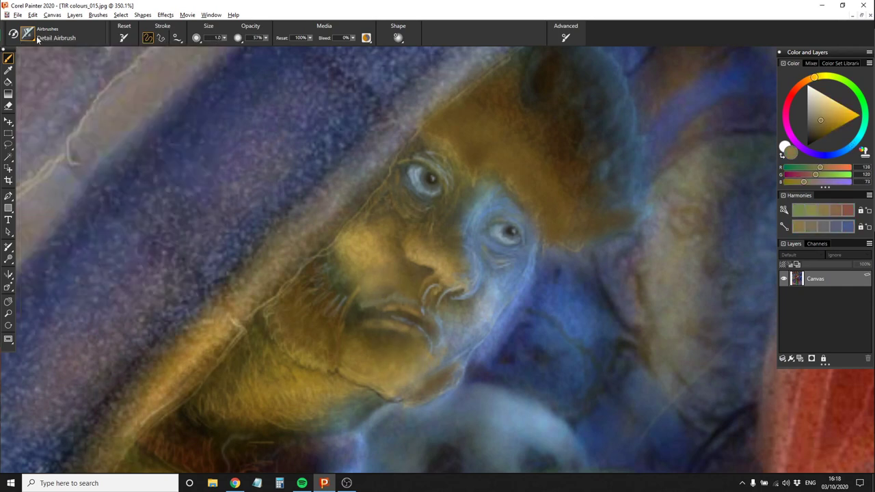
Soften the shading around the fur-hatted figure's mouth with the Digital Airbrush at size 2.8 in a sampled dark brown
key("ctrl+b")
key("Down")
key("Return")
left_click(467, 336, "alt")
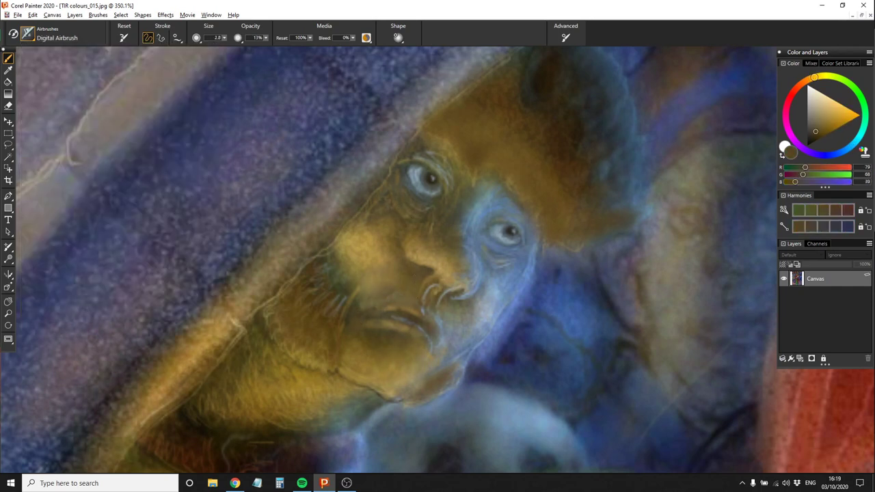
Blend the fur-hatted figure's face with the New Simple Water brush at size 7.3
key("ctrl+b")
key("Down")
key("Return")
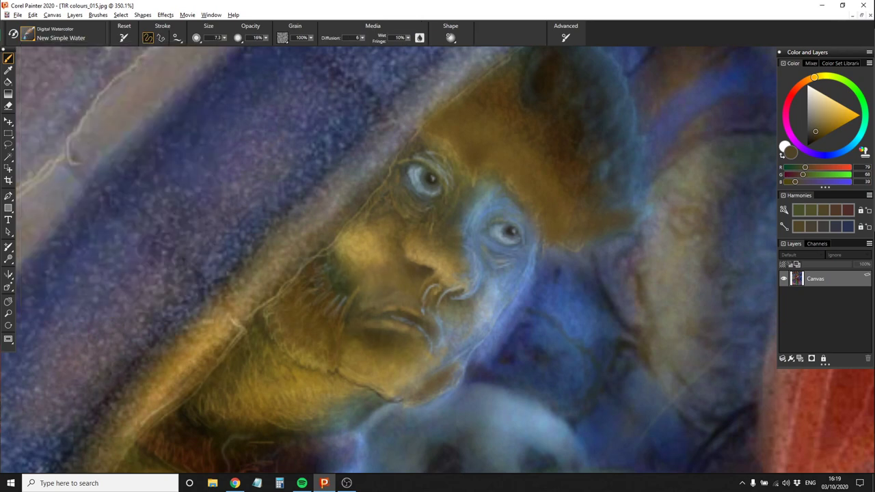
mouse_move(410, 274)
left_mouse_down()
mouse_move(491, 65)
mouse_move(243, 232)
left_mouse_up()
left_click(239, 347, "alt")
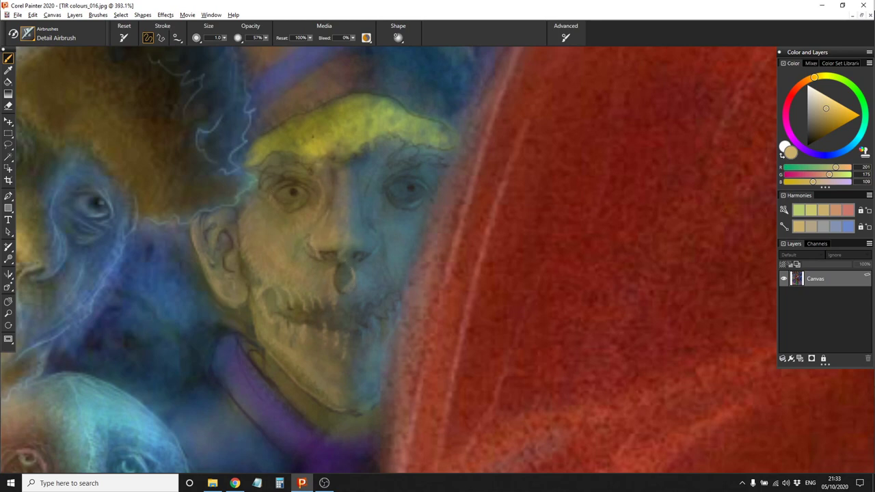
Refine the striped-hat figure's eye and paint both eyebrows in yellow sampled from the hat brim with the Detail Airbrush
left_click_drag(267, 180, 276, 186)
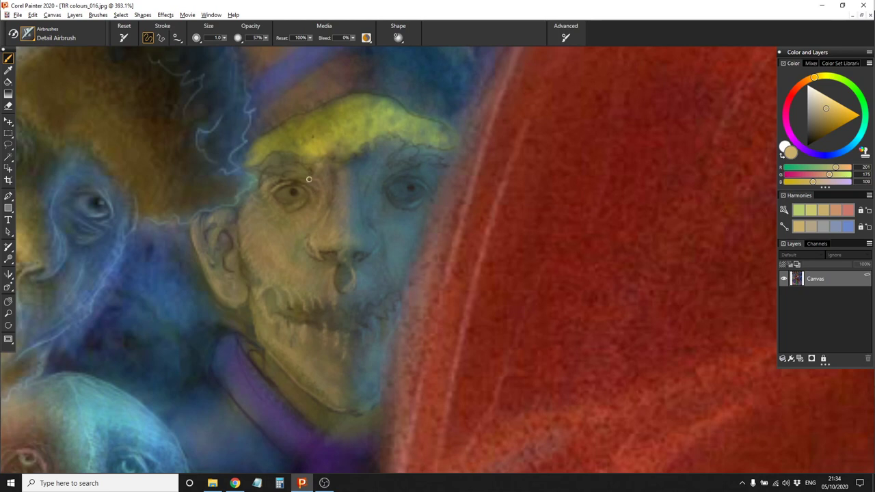
left_click(308, 148, "alt")
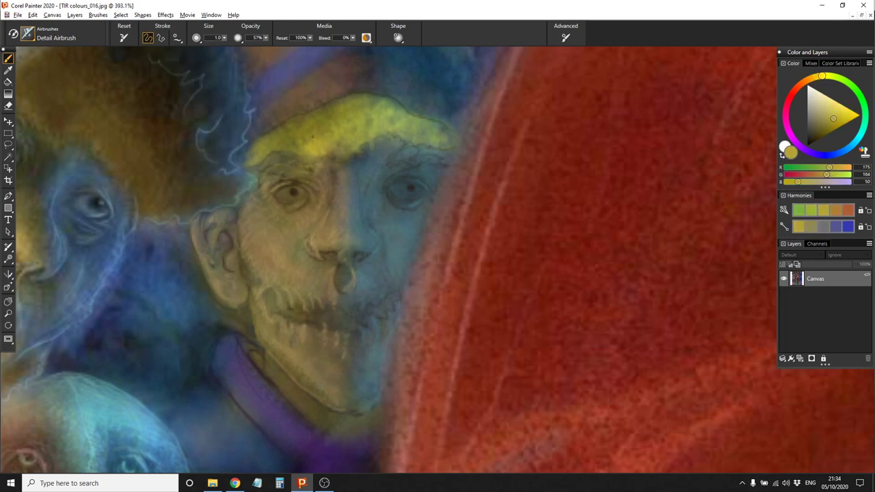
left_click_drag(315, 168, 272, 171)
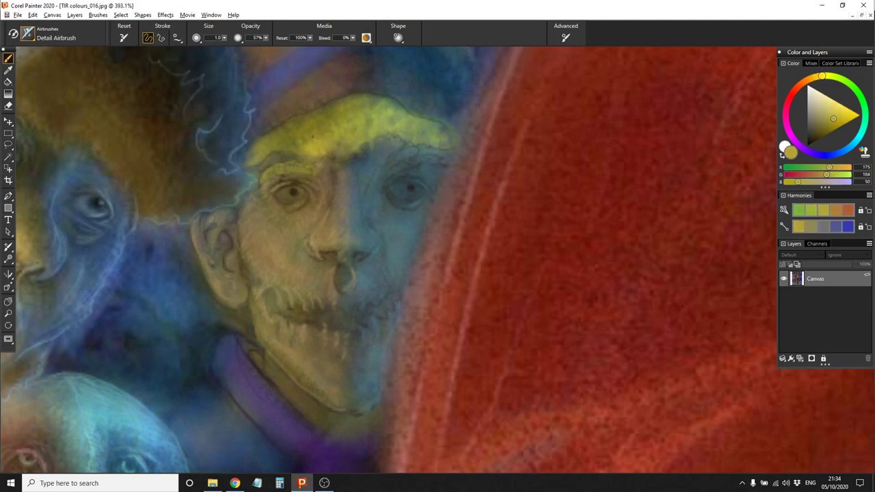
left_click_drag(390, 161, 442, 163)
Add fine teal highlights to the striped-hat figure's eye, nose and teeth, and outline the neck above the purple collar
left_click(376, 373, "alt")
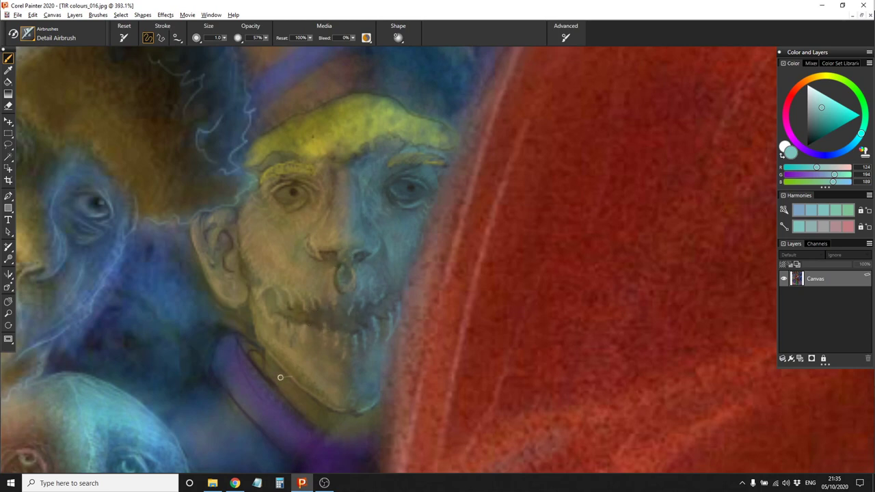
left_click_drag(263, 376, 369, 432)
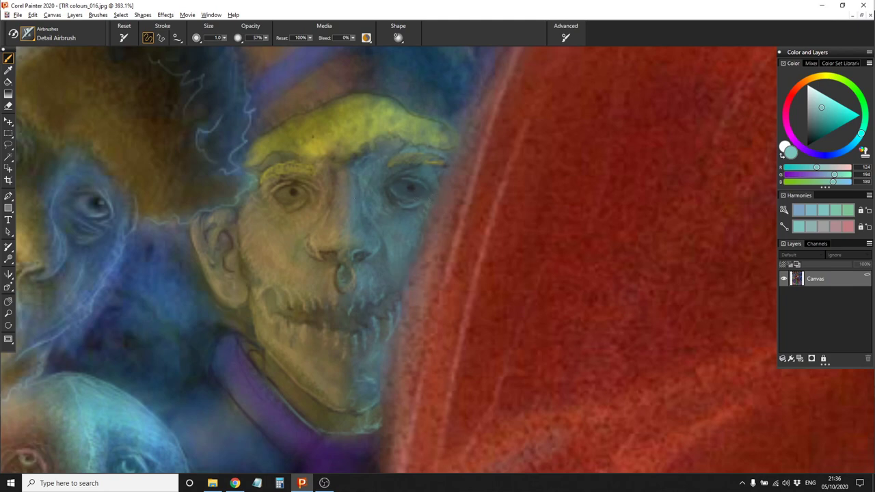
scroll(438, 260, "down", 5)
scroll(437, 260, "up", 5)
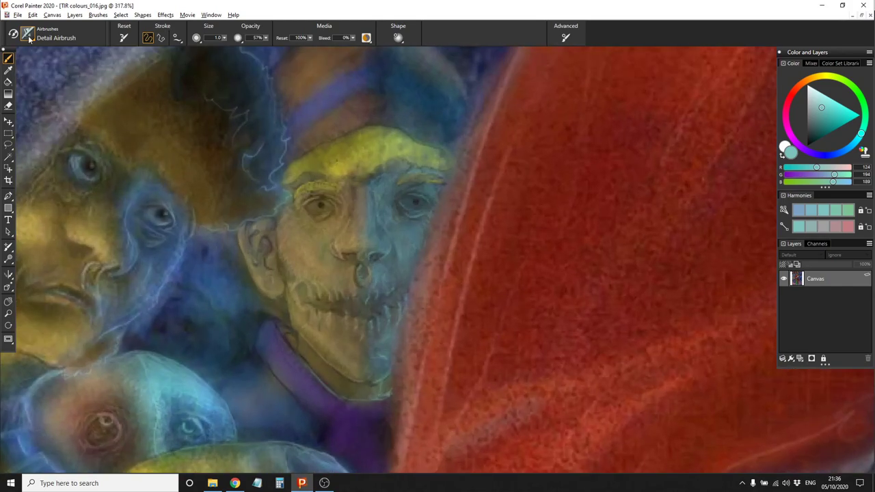
left_click(27, 34)
left_click(102, 104)
left_click(810, 142)
scroll(459, 133, "up", 3)
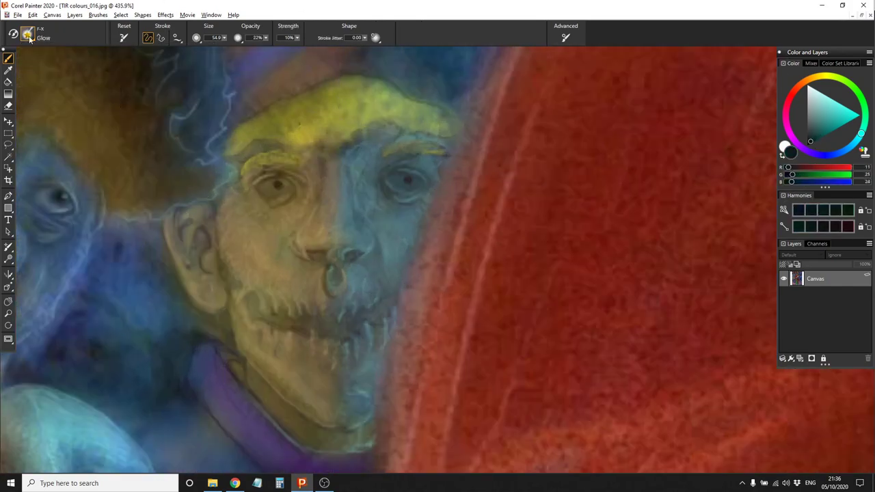
Strengthen the teal light on the shaded half of the striped-hat figure's face with the Digital Airbrush reduced to size 4.6
left_click(27, 35)
left_click(65, 101)
left_click(156, 53)
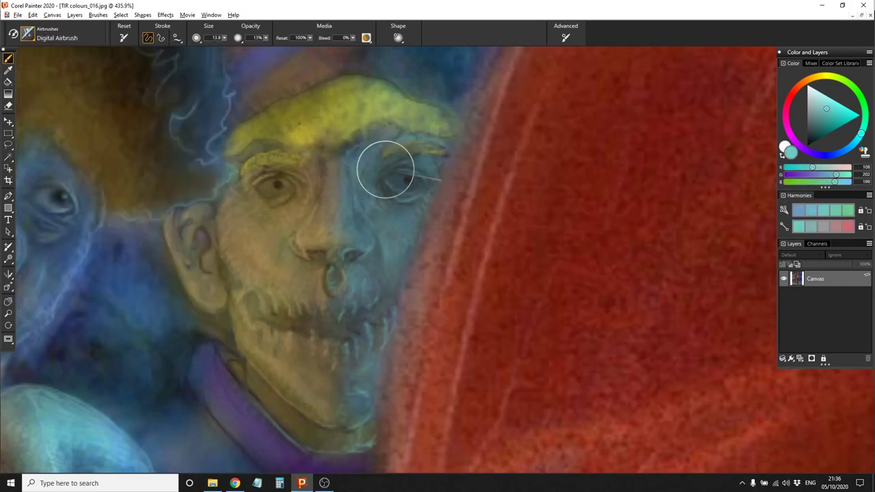
left_click(385, 169, "alt")
key("bracketleft")
key("bracketleft")
key("bracketleft")
mouse_move(385, 169)
left_mouse_down()
mouse_move(348, 176)
mouse_move(294, 342)
left_mouse_up()
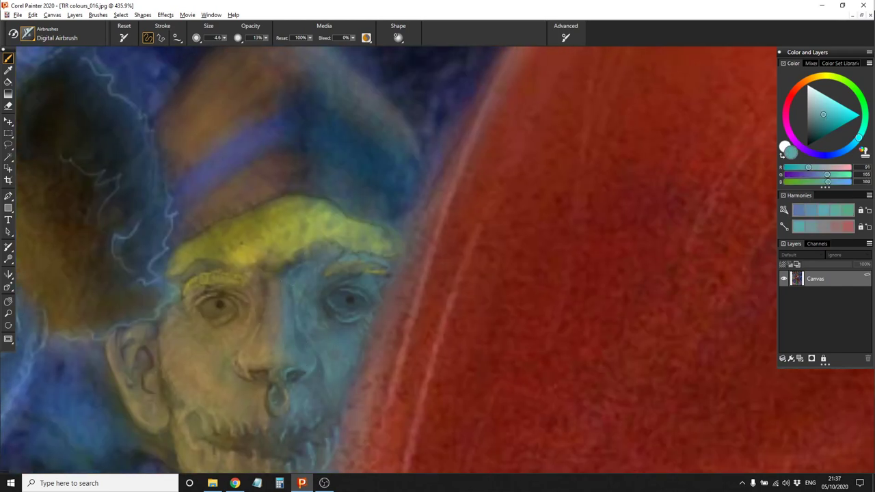
Airbrush soft teal bands over the shaded side of the striped hat with the brush enlarged to size 16.4
key("bracketright")
key("bracketright")
key("bracketright")
key("bracketright")
left_click_drag(390, 260, 283, 279)
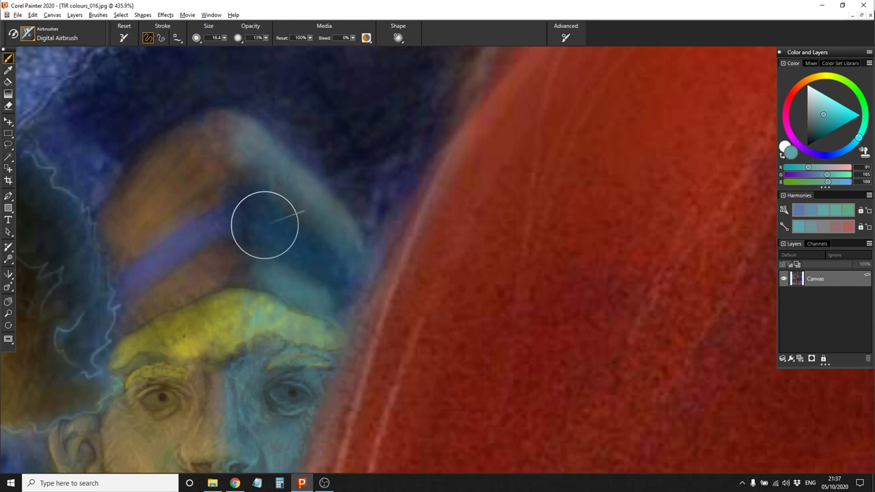
Trace fine teal rim lines and fabric folds on the shaded side of the striped hat with the Detail Airbrush at size 1.0
left_click(27, 34)
left_click(103, 88)
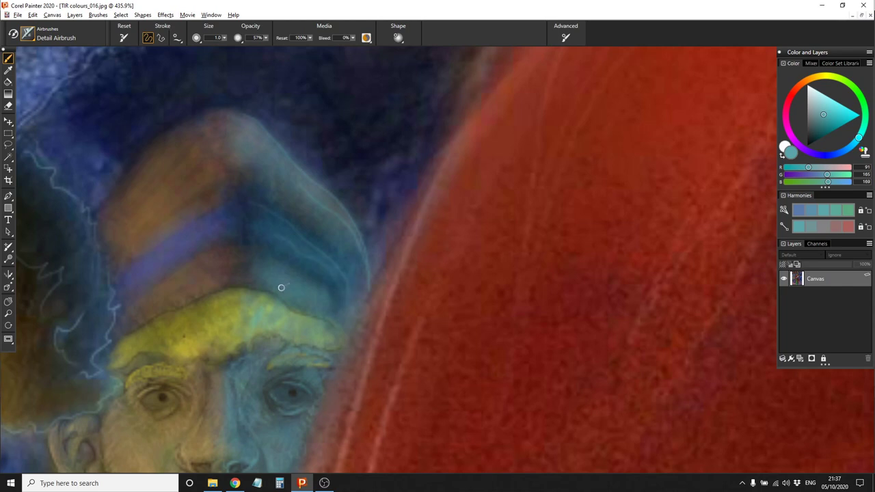
left_click_drag(332, 317, 343, 302)
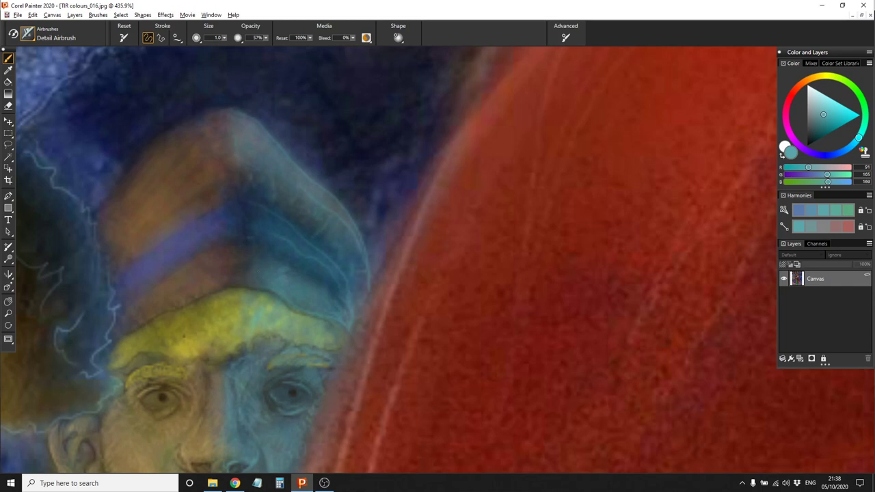
left_click_drag(252, 249, 338, 218)
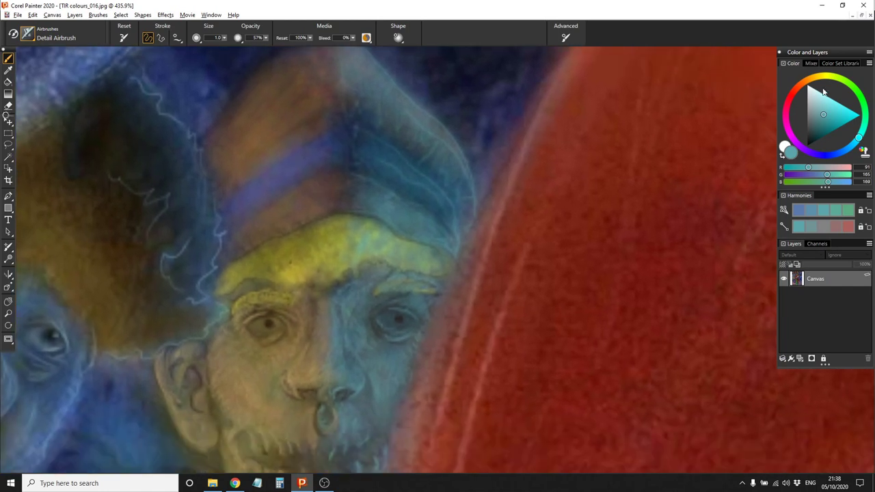
Trace fine tan fold lines on the lit side of the striped hat and brighten the figure's eye whites with cream and pale blue
left_click(247, 112, "alt")
mouse_move(246, 111)
left_mouse_down()
mouse_move(230, 201)
mouse_move(274, 147)
left_mouse_up()
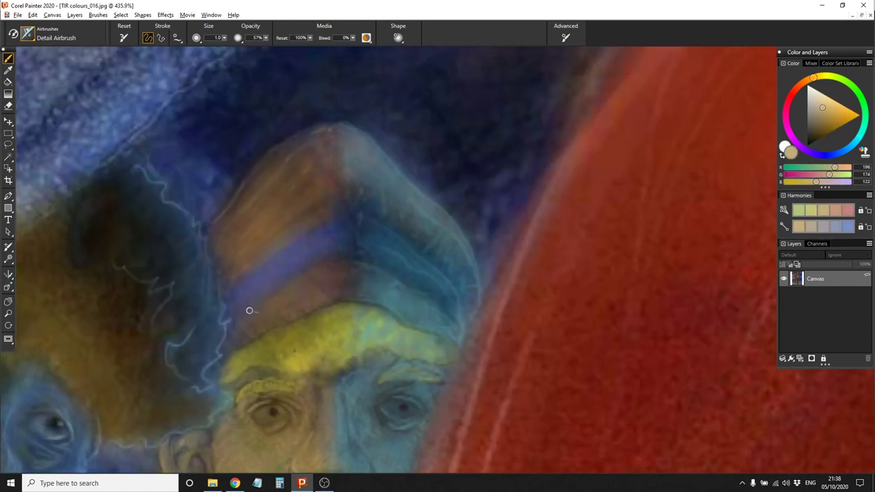
left_click_drag(248, 309, 223, 140)
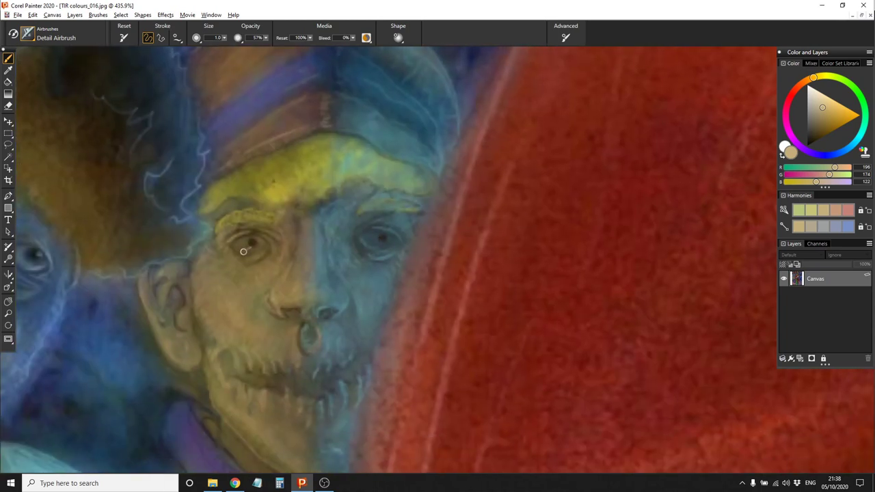
left_click_drag(821, 108, 815, 94)
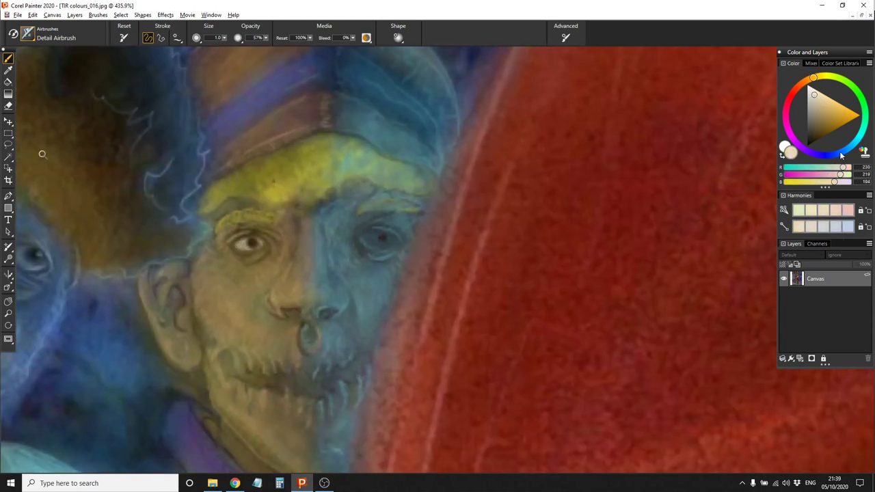
left_click_drag(842, 156, 848, 148)
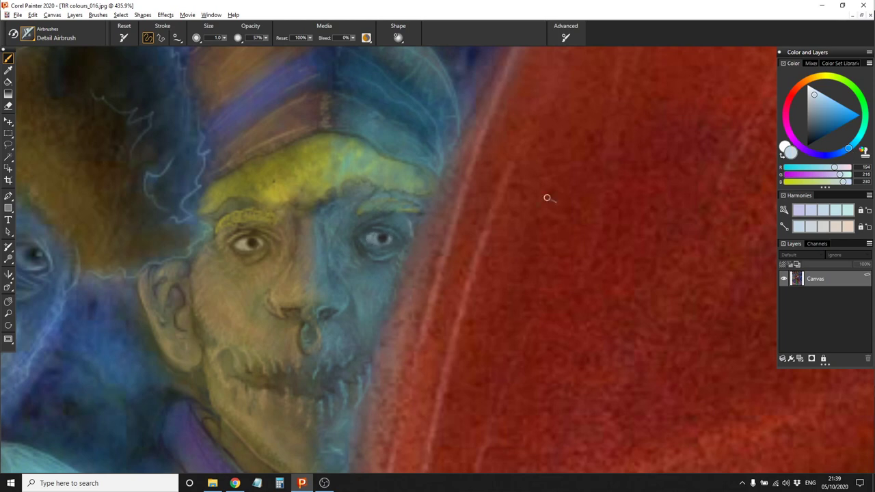
Wash blue, red and yellow over the striped-hat figure with the New Simple Water digital watercolor brush at size 22.9
scroll(547, 196, "down", 5)
left_click_drag(458, 274, 320, 308)
left_click(27, 34)
left_click(120, 87)
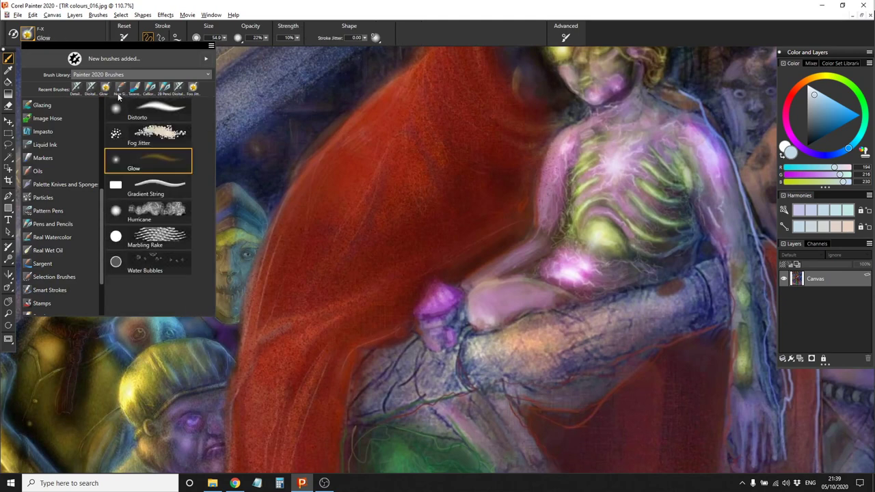
left_click(32, 37)
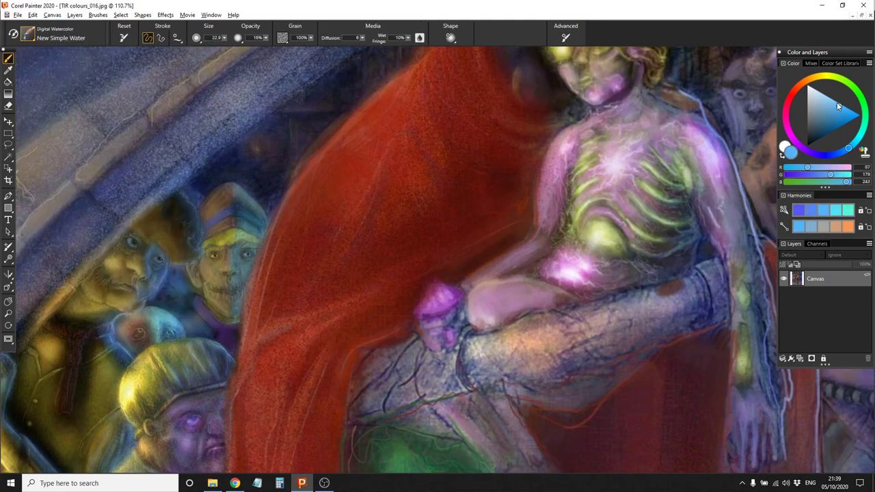
left_click(469, 164, "alt")
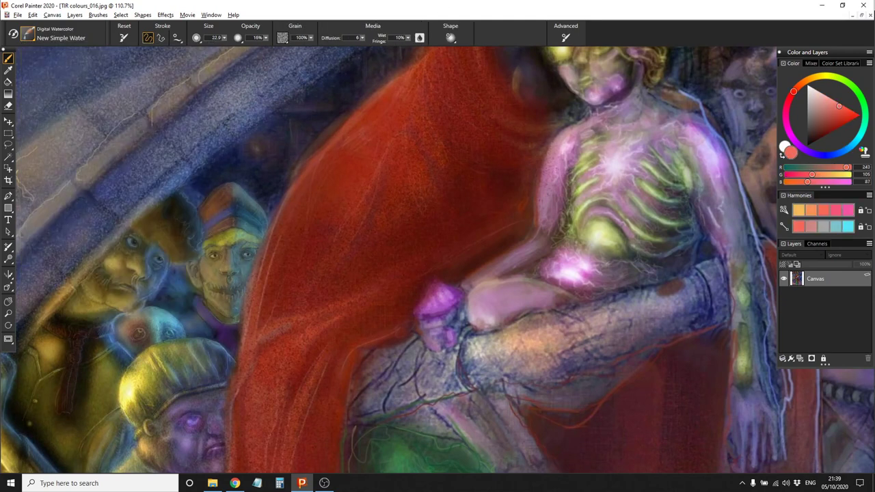
left_click(218, 197, "alt")
left_click(847, 227)
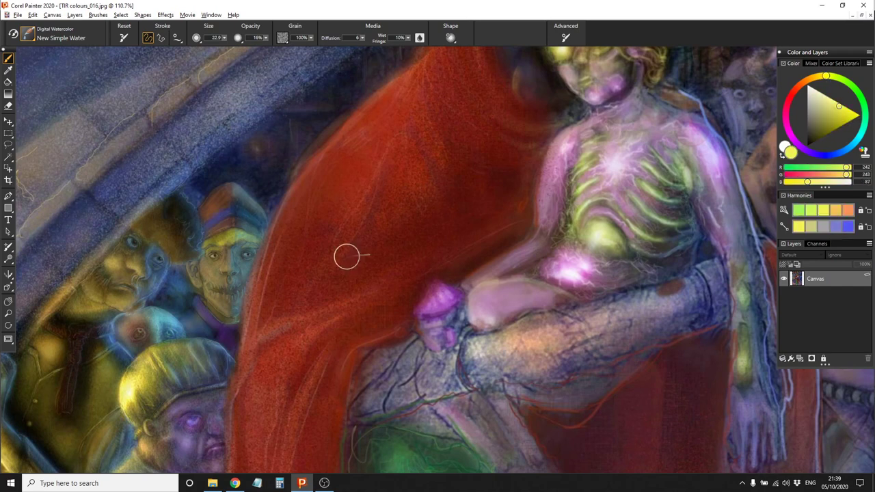
Add pale yellow watercolor touches to the striped-hat figure at size 6.9, and a pale violet-blue wash at size 28.9
key("bracketleft")
key("bracketleft")
key("bracketleft")
key("bracketleft")
left_click(677, 114, "alt")
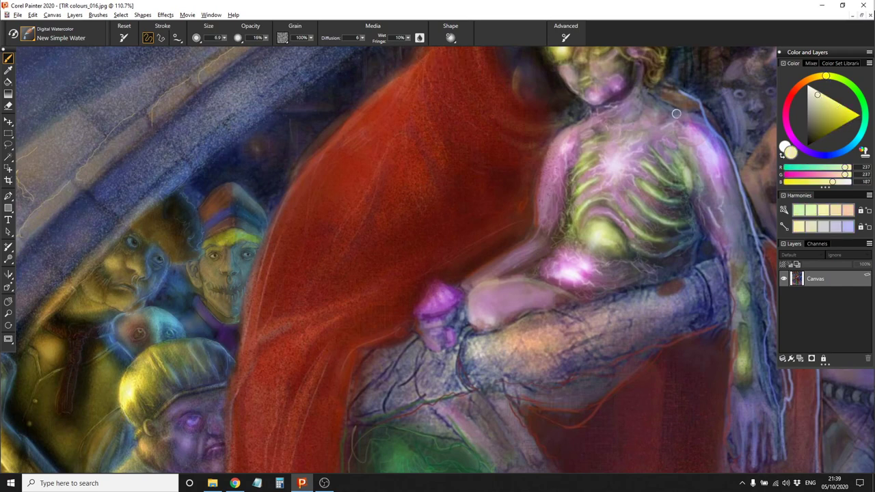
key("bracketright")
key("bracketright")
key("bracketright")
key("bracketright")
key("bracketright")
left_click(553, 139, "alt")
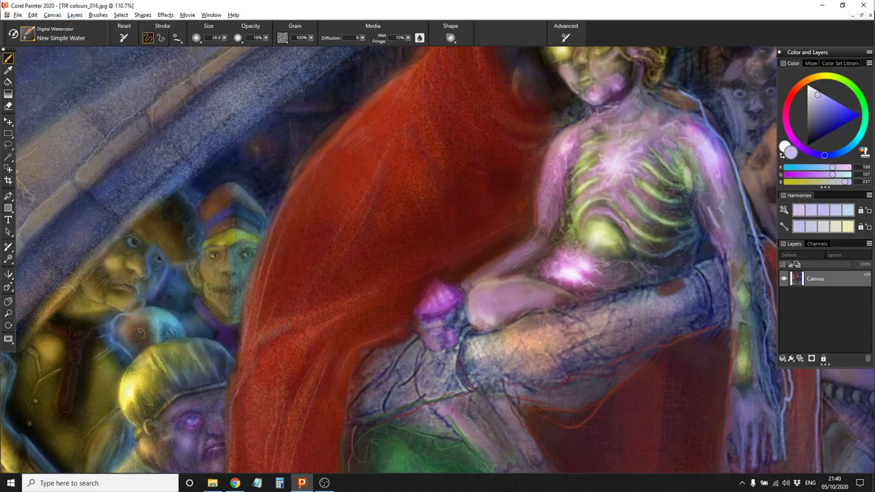
Glaze the striped-hat figure with pale lilac watercolor at size 12.1 and dry the digital watercolor
left_click(797, 145)
key("bracketleft")
key("bracketleft")
key("bracketleft")
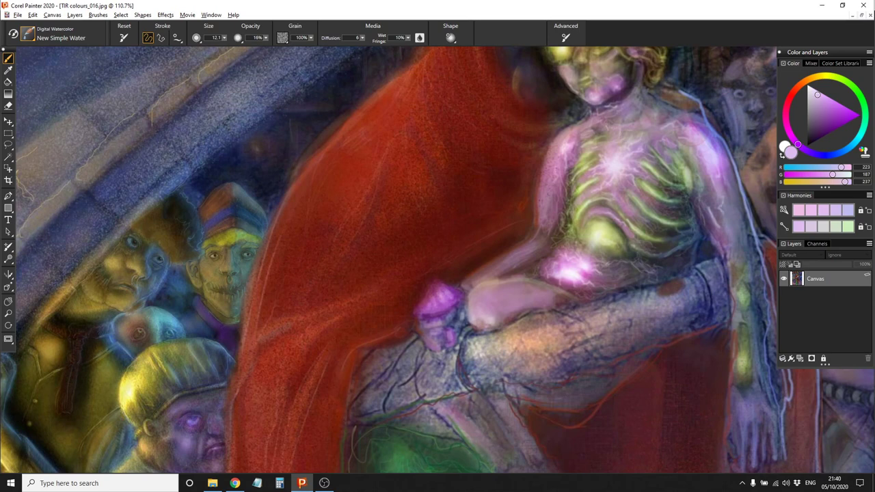
left_click(52, 14)
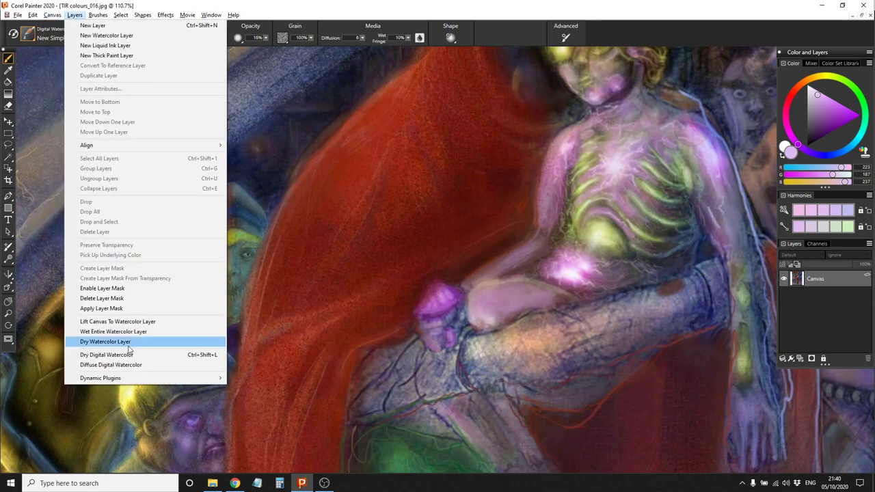
key("Escape")
Shade the striped-hat figure's face with grey-blue watercolor, refine it at size 4.5, and dry the digital watercolor
left_click(257, 261, "alt")
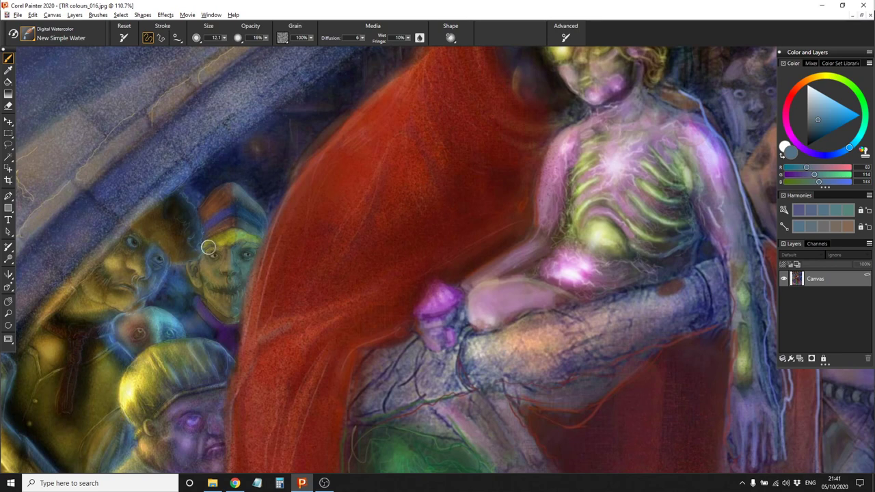
key("bracketleft")
key("bracketleft")
key("bracketleft")
key("bracketleft")
key("bracketright")
key("bracketright")
key("bracketright")
key("bracketright")
key("bracketright")
key("bracketright")
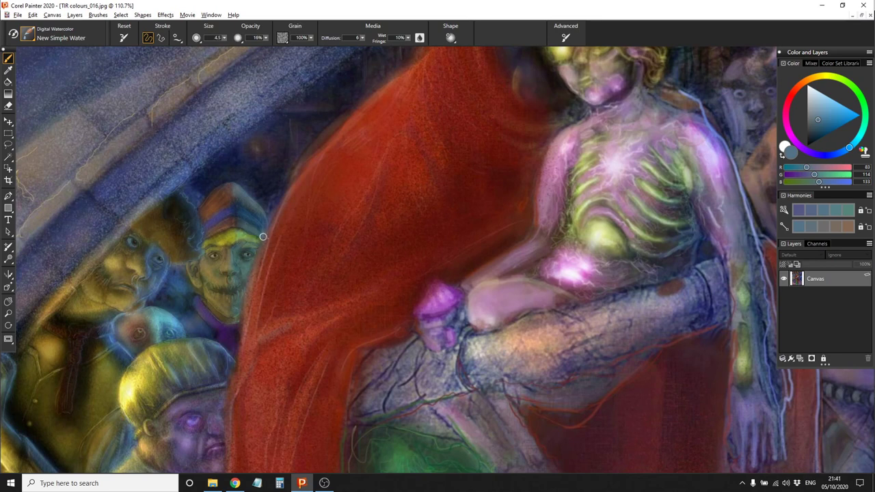
key("ctrl+shift+l")
Wash muted brown watercolor over the striped-hat figure's chin and cheek at size 18.0, and dry the digital watercolor
left_click(284, 261, "alt")
mouse_move(232, 307)
left_mouse_down()
mouse_move(241, 274)
mouse_move(245, 286)
left_mouse_up()
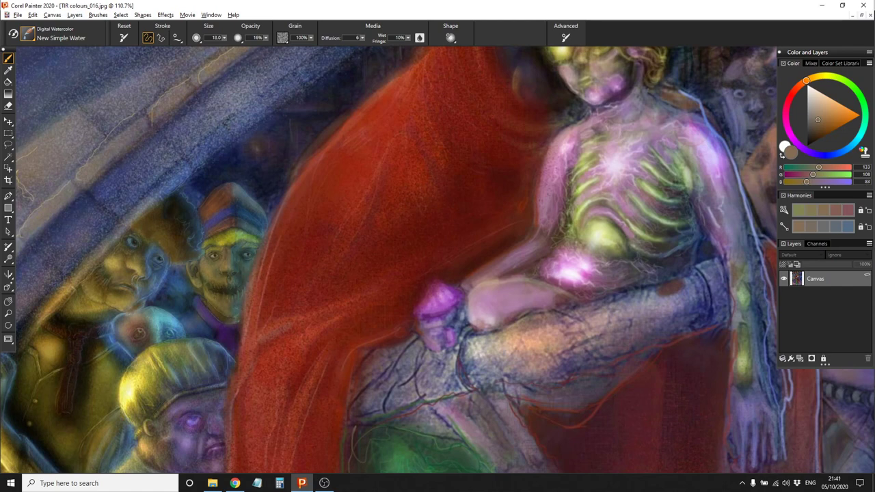
key("ctrl+shift+l")
Deepen the striped-hat figure's mouth and facial shadows with reddish-brown watercolor at size 5.3
left_click(240, 284, "alt")
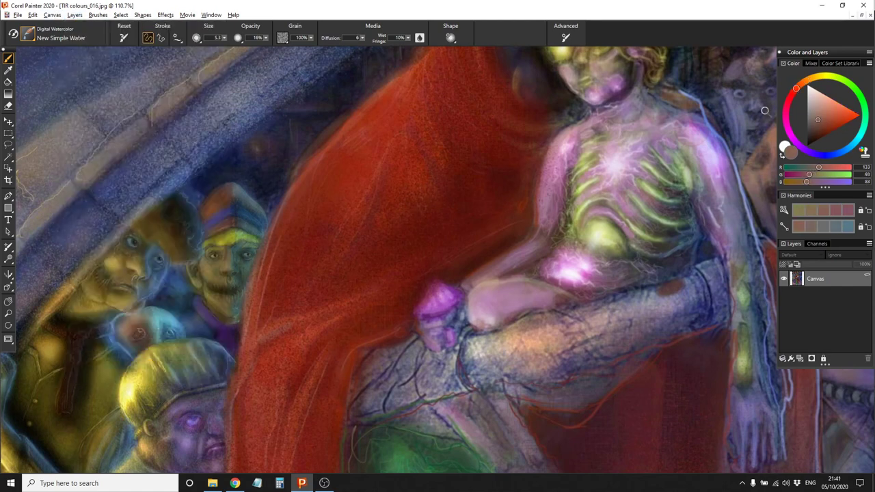
key("bracketleft")
key("bracketleft")
key("bracketleft")
key("bracketleft")
key("bracketleft")
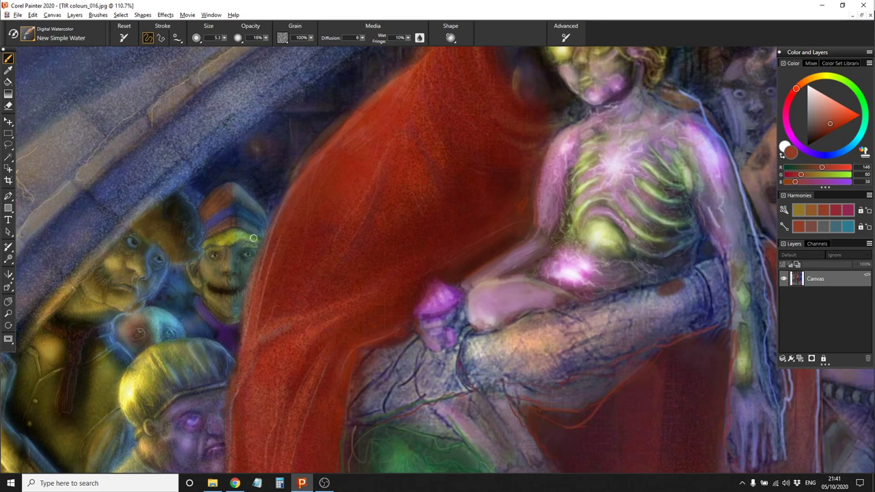
Dry the digital watercolor and tint the striped-hat figure's face with muted pink at size 14.1
key("bracketright")
key("bracketright")
key("bracketright")
key("bracketright")
left_click(75, 15)
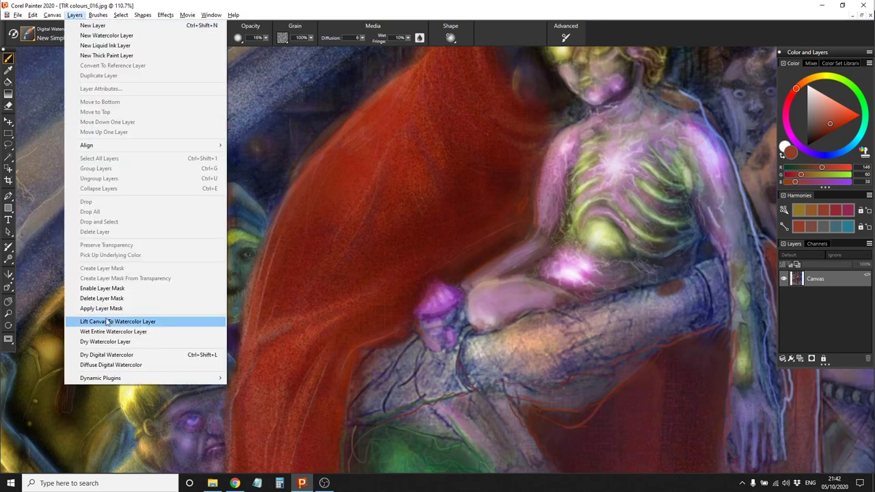
key("Escape")
left_click(576, 153, "alt")
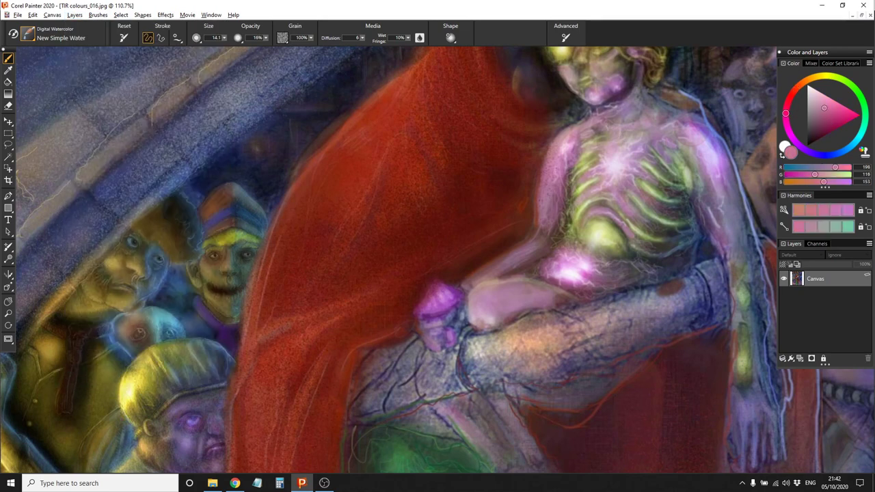
Warm the lit side of the striped-hat figure's face and hat with a very dark orange Glow brush at size 64.8
left_click(28, 34)
left_click(41, 102)
left_click(150, 147)
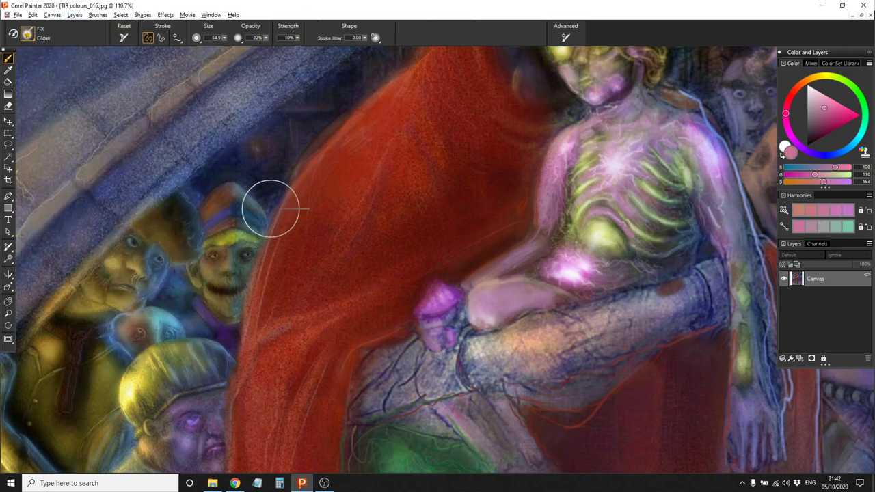
left_click(810, 80)
left_click(813, 142)
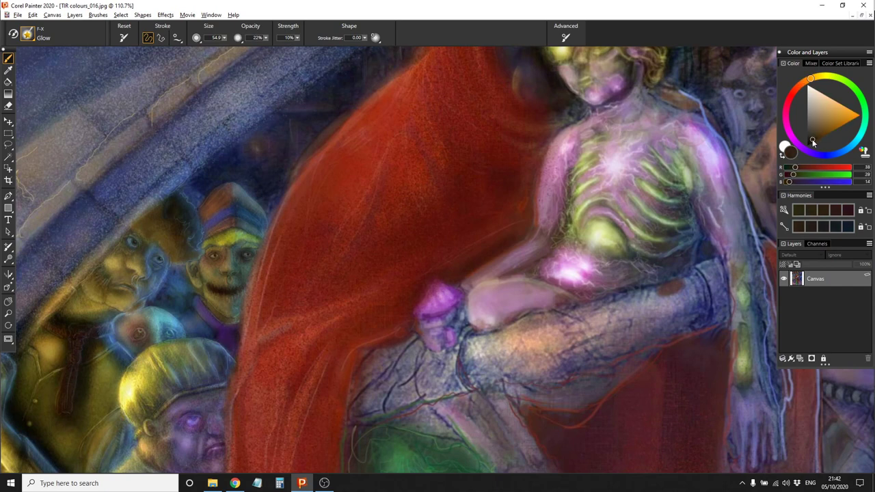
left_click(811, 142)
mouse_move(196, 307)
left_mouse_down()
mouse_move(217, 293)
mouse_move(216, 318)
mouse_move(220, 282)
left_mouse_up()
left_click_drag(214, 245, 220, 239)
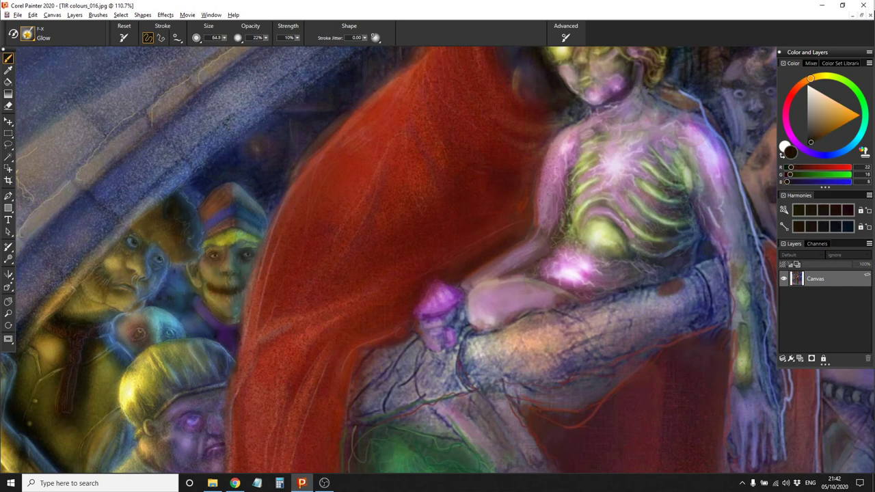
left_click_drag(223, 193, 227, 239)
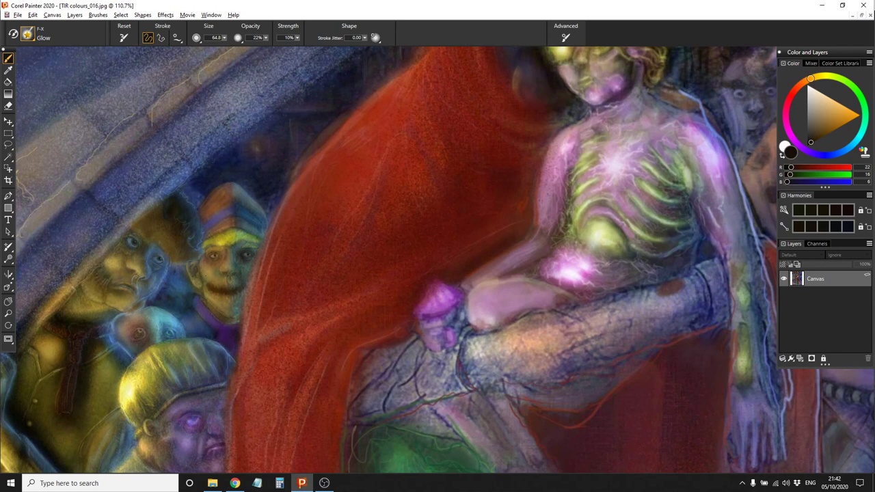
Add a very dark blue glow over the shaded half of the striped-hat figure's face and hat
left_click(856, 140)
left_click(843, 151)
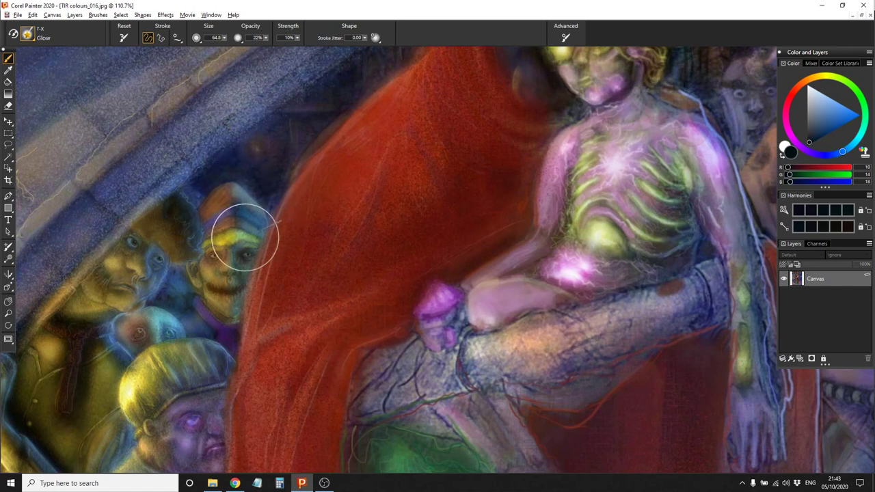
left_click_drag(243, 294, 247, 260)
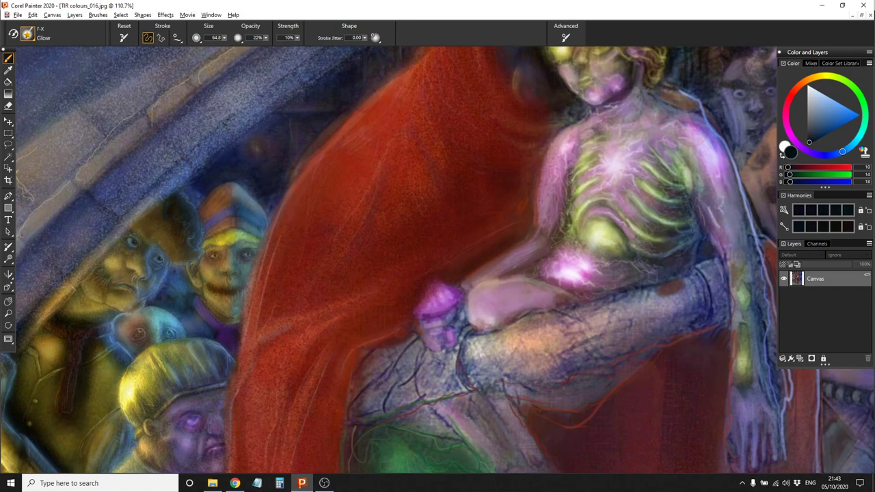
Tint the striped-hat figure's eyes and mouth with dark magenta glow at sizes 14.1 and 19.2, adding violet around the shaded eye
left_click(791, 135)
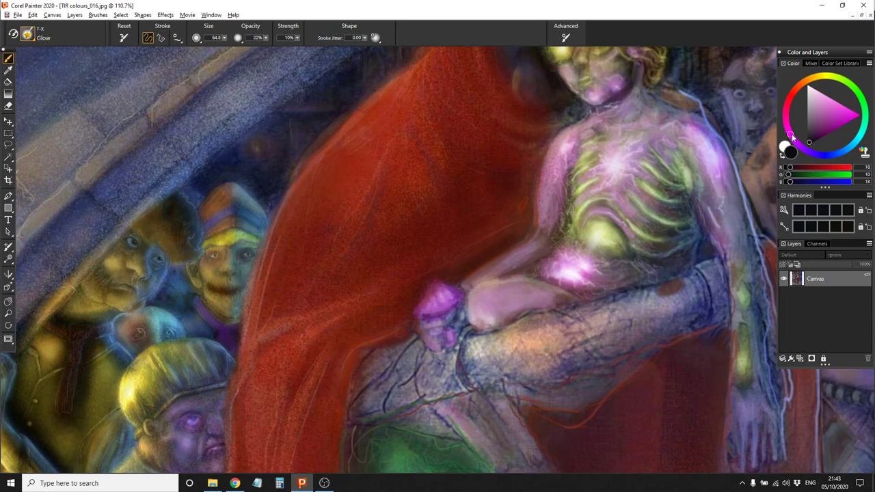
key("bracketleft")
key("bracketleft")
key("bracketleft")
key("bracketleft")
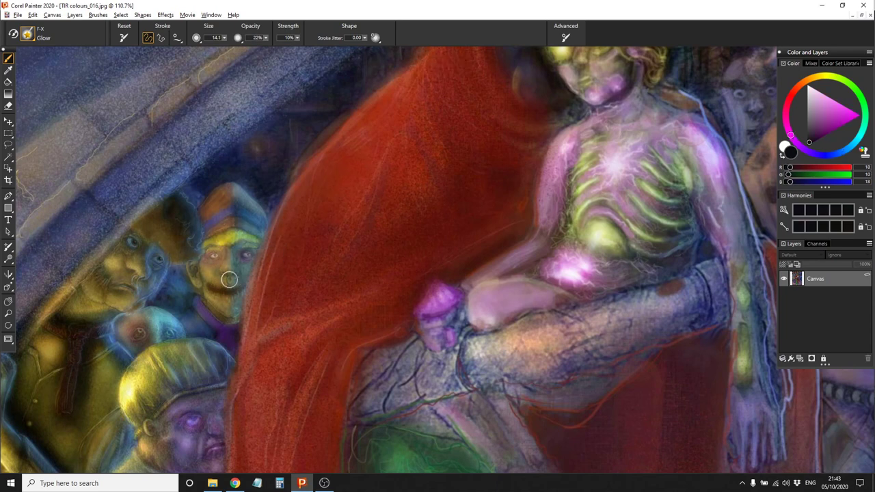
key("bracketleft")
key("bracketleft")
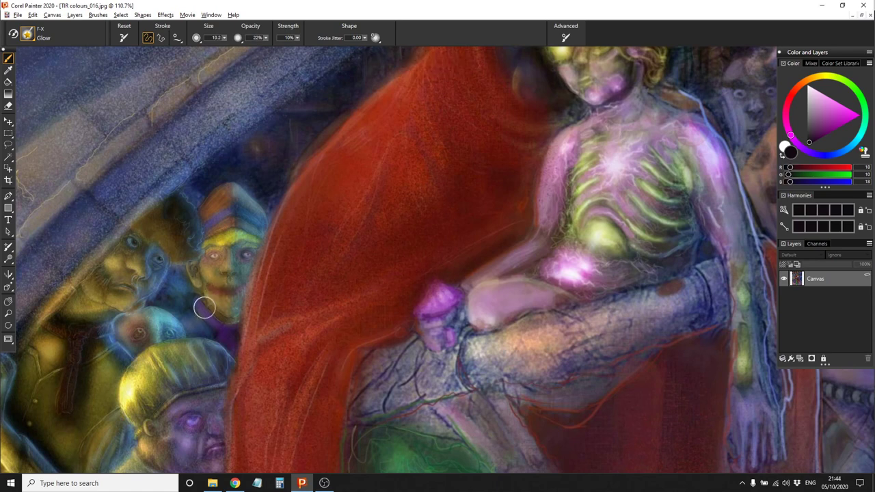
left_click(671, 145, "alt")
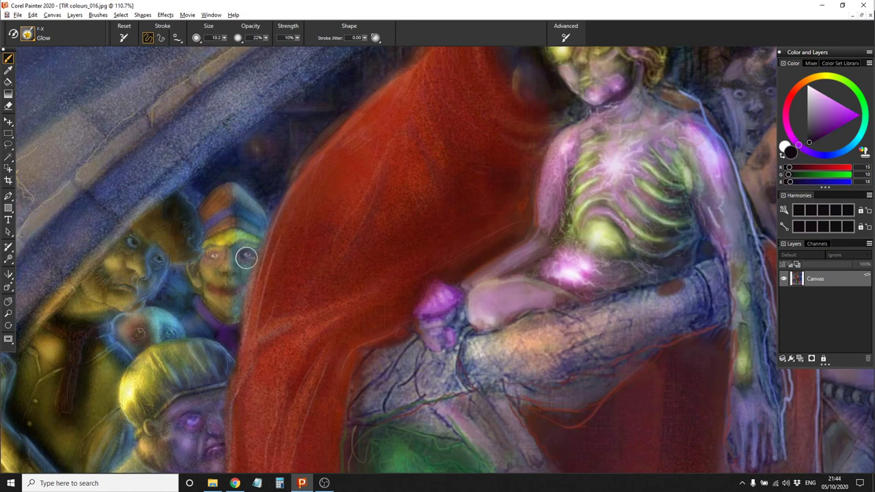
Darken the striped-hat figure's face and neck with a brown New Simple Water wash at size 29.0 and 15% grain, and dry it
scroll(172, 131, "up", 3)
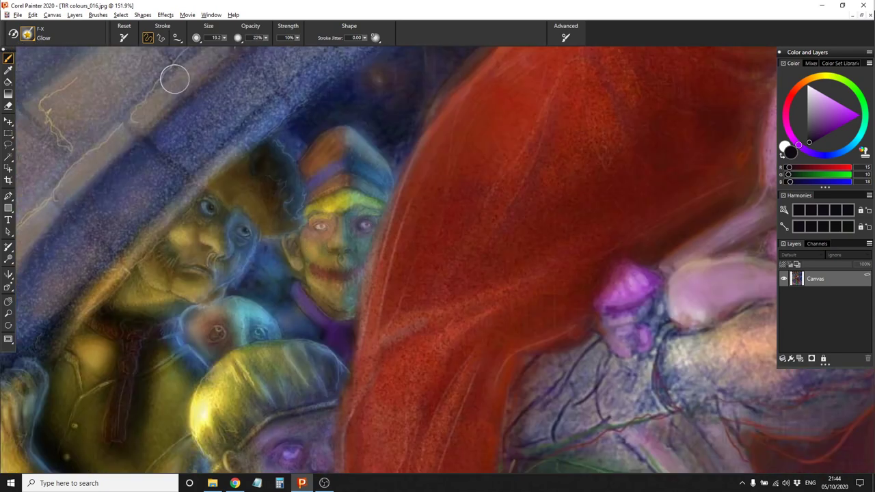
left_click(27, 33)
left_click(164, 160)
left_click(808, 81)
left_click(817, 116)
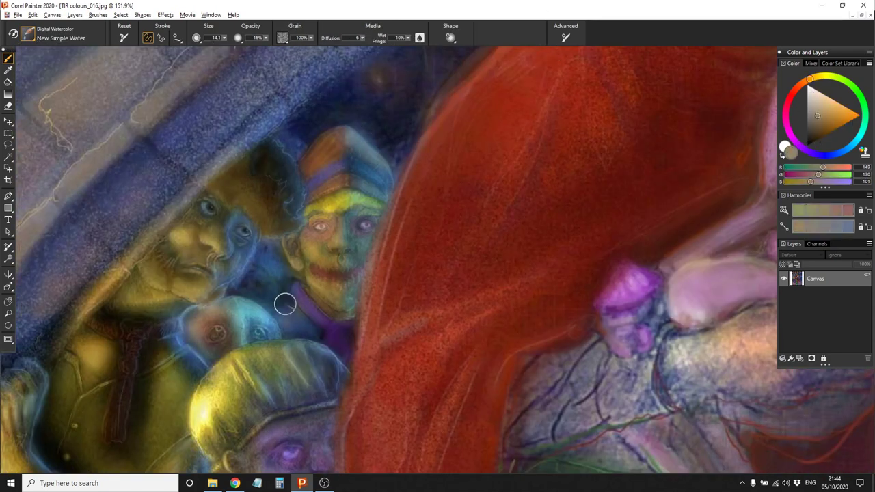
key("bracketright")
key("bracketright")
key("bracketright")
mouse_move(316, 290)
left_mouse_down()
mouse_move(293, 251)
mouse_move(332, 307)
mouse_move(342, 219)
mouse_move(320, 277)
left_mouse_up()
left_click_drag(311, 38, 277, 48)
mouse_move(322, 294)
left_mouse_down()
mouse_move(335, 164)
mouse_move(304, 288)
mouse_move(369, 137)
mouse_move(366, 294)
left_mouse_up()
left_click(75, 14)
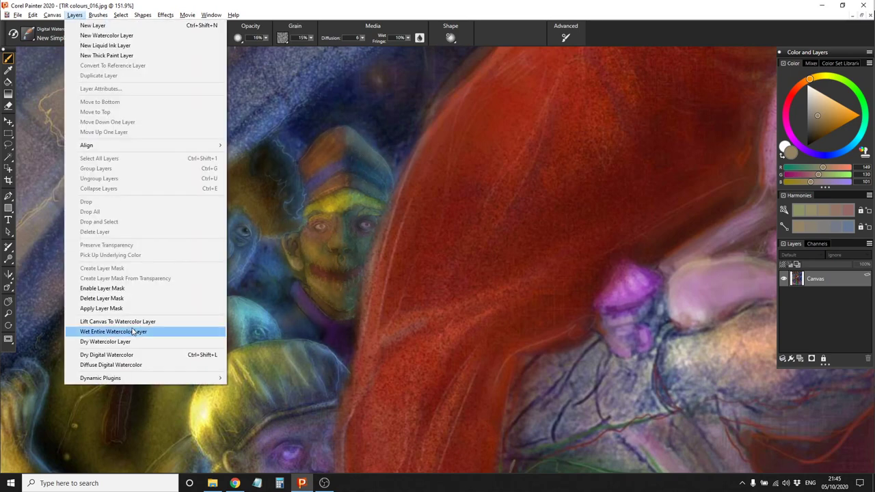
left_click(102, 336)
Glaze the striped-hat figure's face with slate blue and muted mauve washes, drying the digital watercolor after each color
left_click(333, 330, "alt")
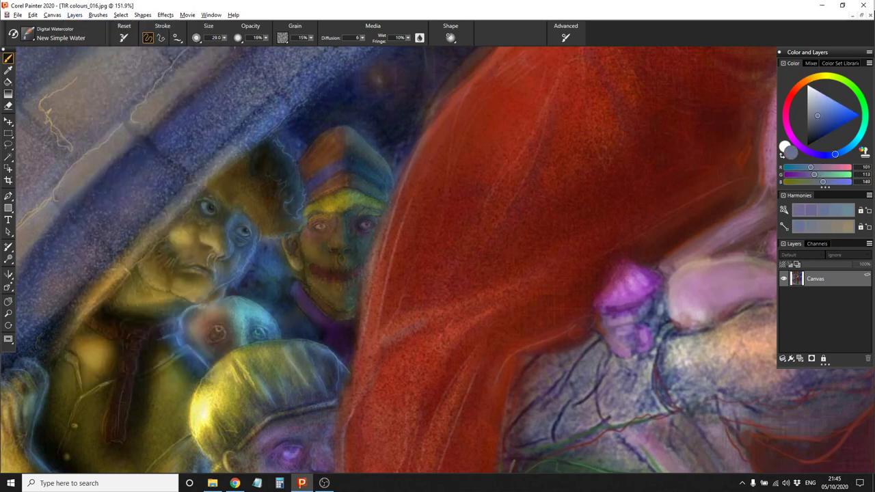
left_click(75, 14)
left_click(137, 355)
left_click(298, 224, "alt")
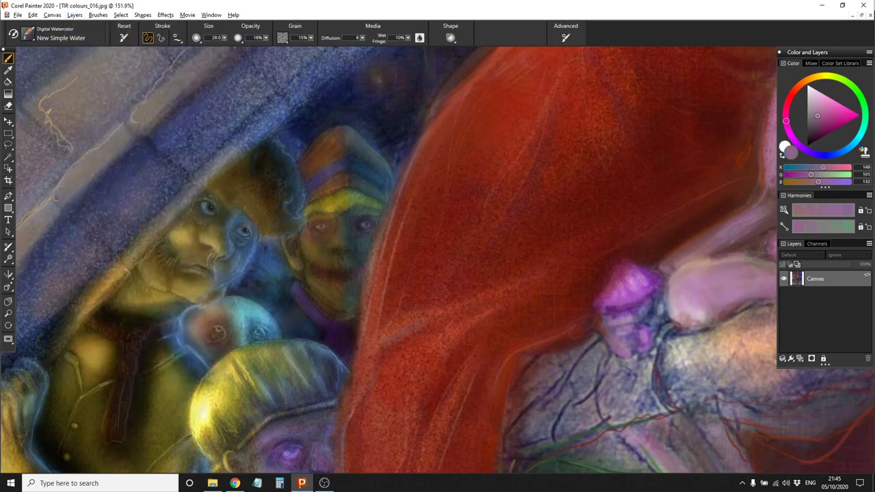
left_click(98, 14)
left_click(98, 195)
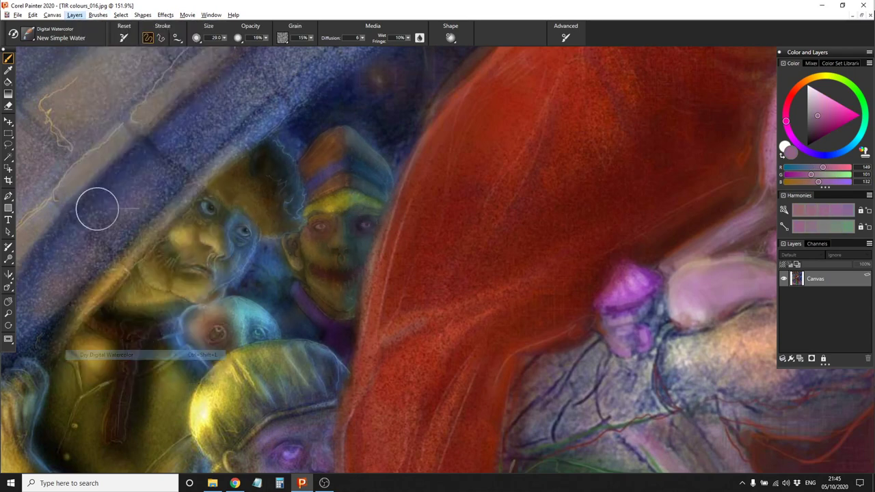
Add a near-black orange glow at size 61.9 over the lit side of the striped-hat figure's face, neck and collar
left_click(90, 86)
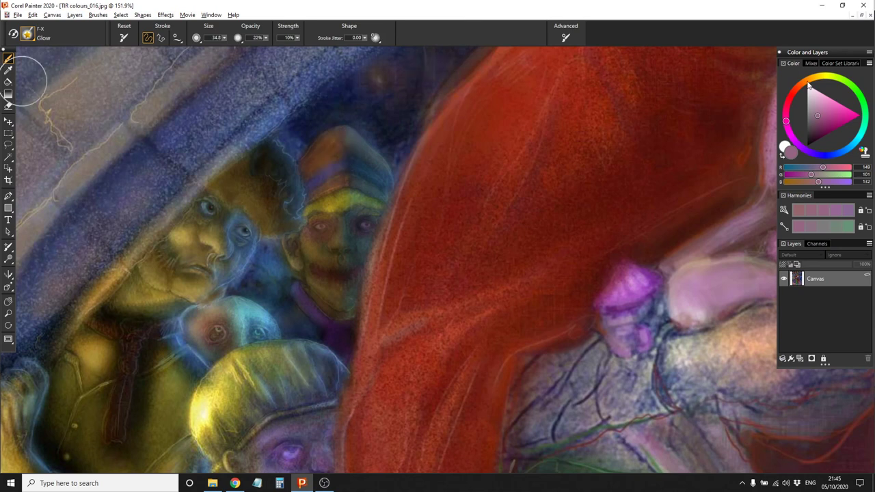
left_click(788, 149)
left_click(808, 143)
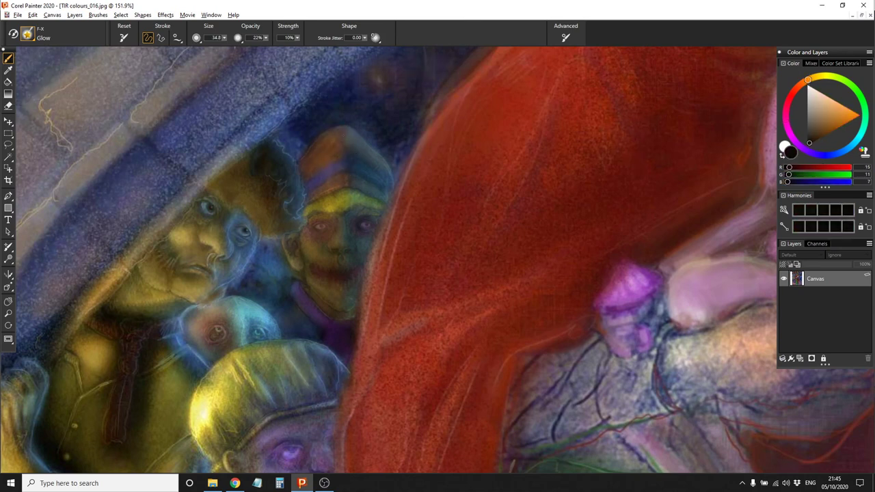
key("bracketright")
key("bracketright")
key("bracketright")
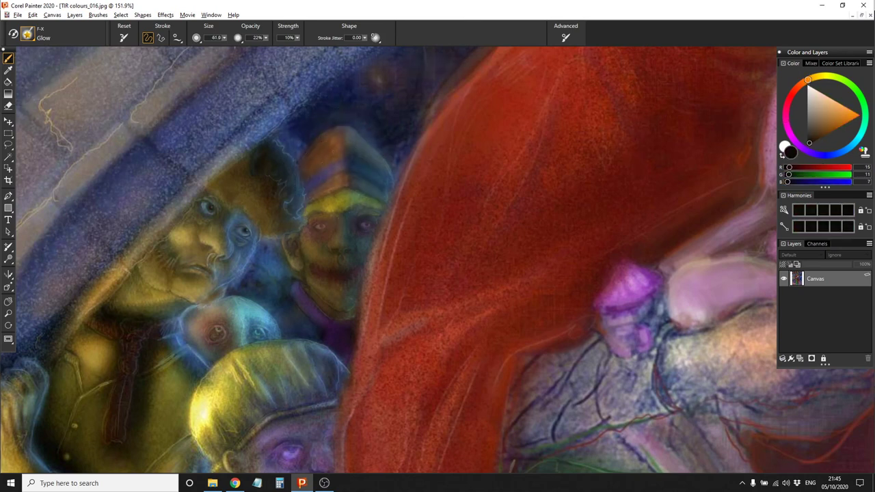
left_click_drag(335, 239, 315, 259)
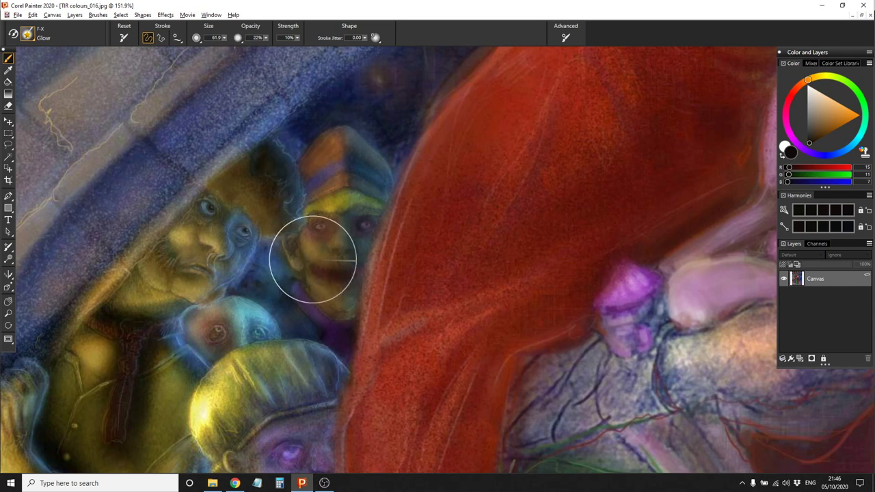
mouse_move(297, 289)
left_mouse_down()
mouse_move(300, 321)
mouse_move(331, 340)
mouse_move(301, 309)
left_mouse_up()
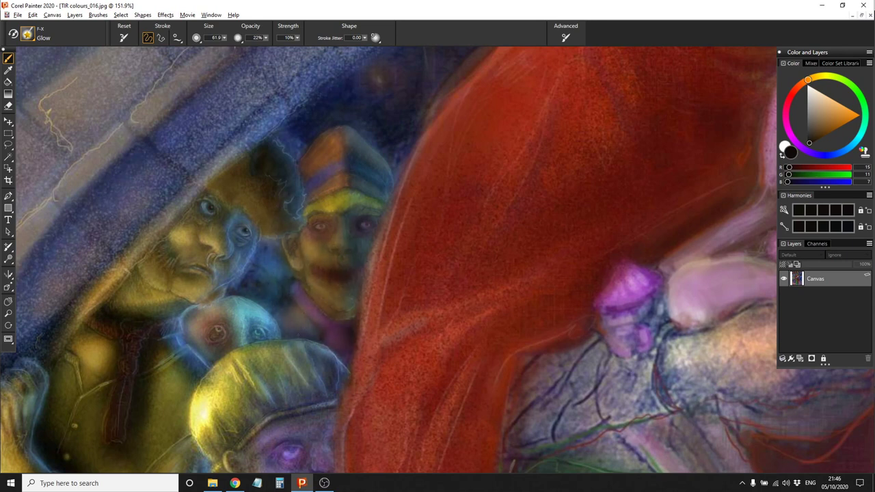
Glow the striped-hat figure's shaded cheek in very dark blue, and the eyes in very dark violet with a smaller brush
left_click(363, 177, "alt")
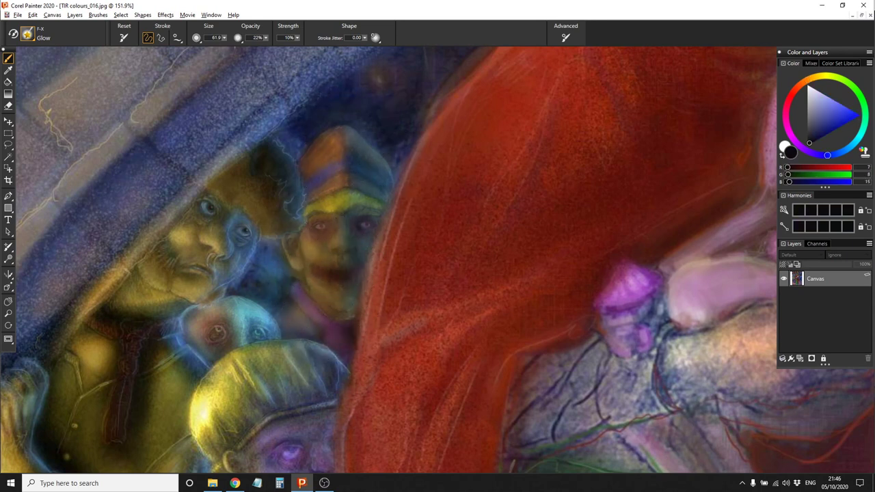
left_click_drag(357, 212, 350, 271)
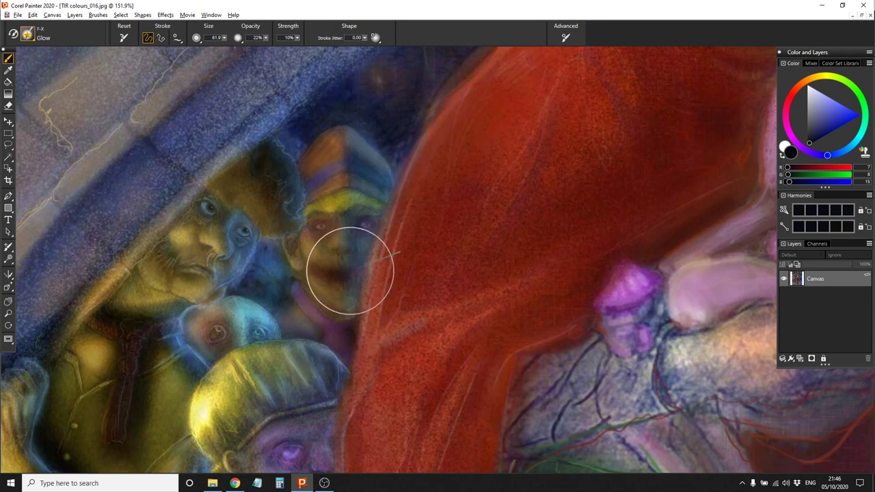
left_click(322, 239, "alt")
key("bracketleft")
key("bracketleft")
key("bracketleft")
key("bracketleft")
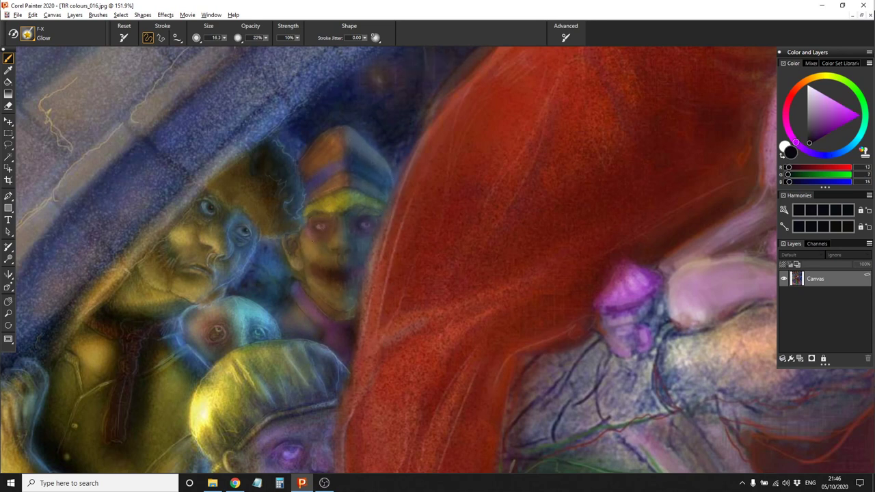
key("bracketright")
key("bracketright")
Draw fine tan strokes around the striped-hat figure's mouth, chin and nose with the Detail Airbrush at size 1.0, switching to a lighter tan
scroll(348, 228, "up", 3)
left_click(27, 34)
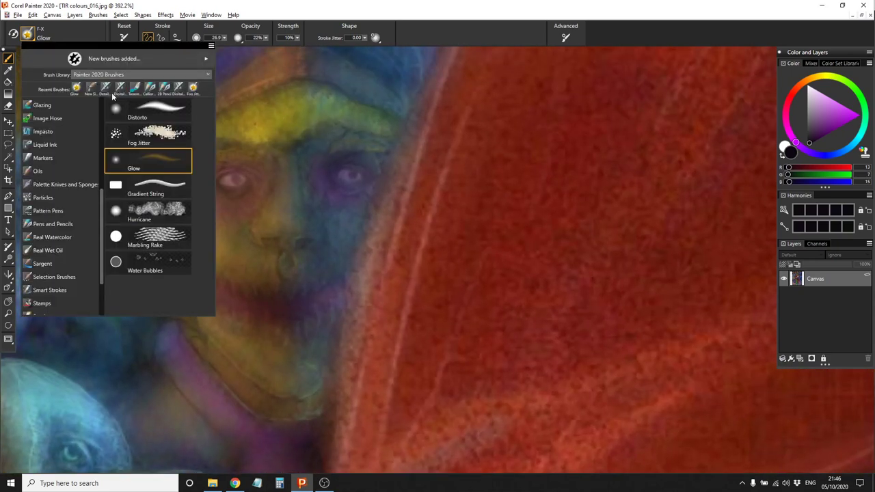
left_click(209, 281, "alt")
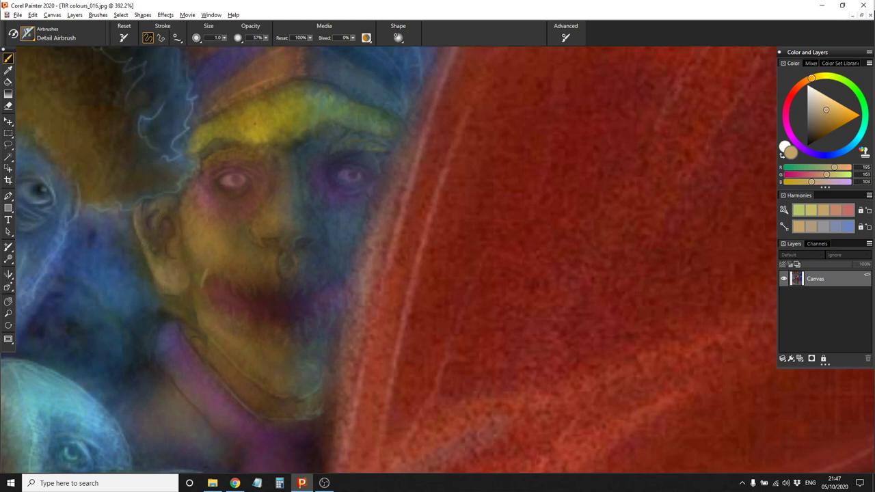
left_click_drag(182, 255, 184, 218)
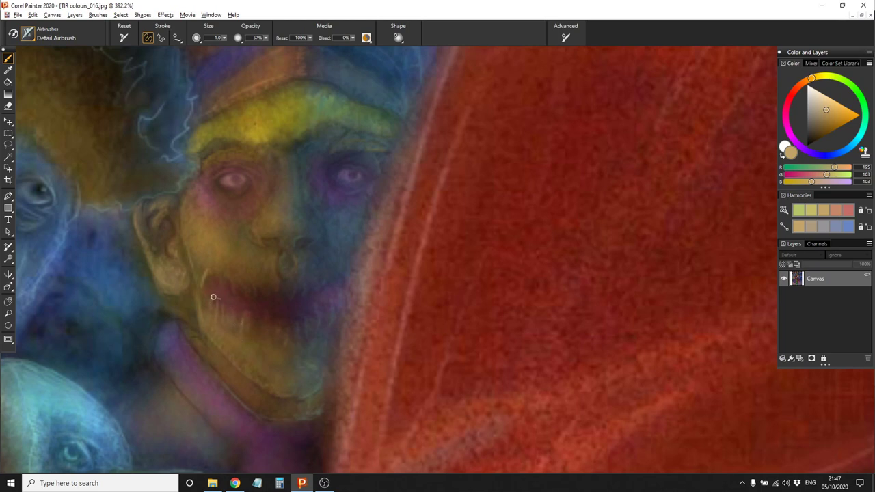
left_click_drag(260, 317, 262, 342)
mouse_move(273, 287)
left_mouse_down()
mouse_move(245, 294)
mouse_move(232, 285)
left_mouse_up()
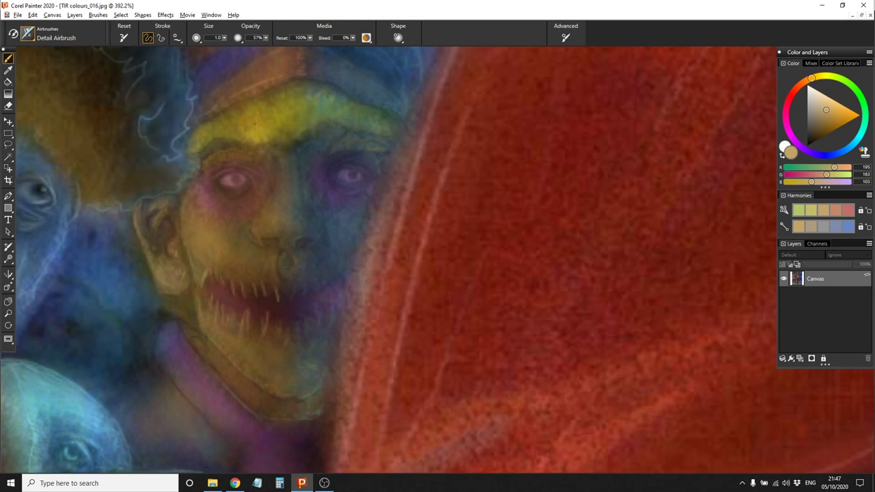
mouse_move(275, 253)
left_mouse_down()
mouse_move(276, 275)
mouse_move(248, 263)
left_mouse_up()
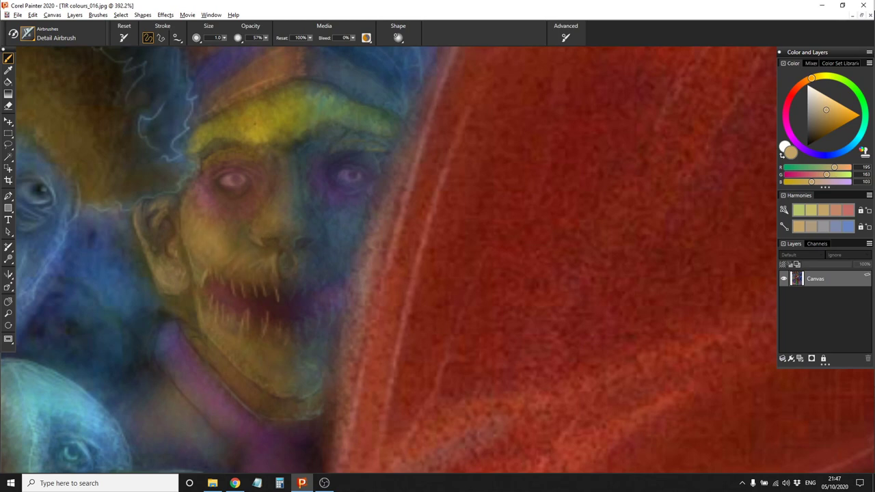
left_click(184, 201, "alt")
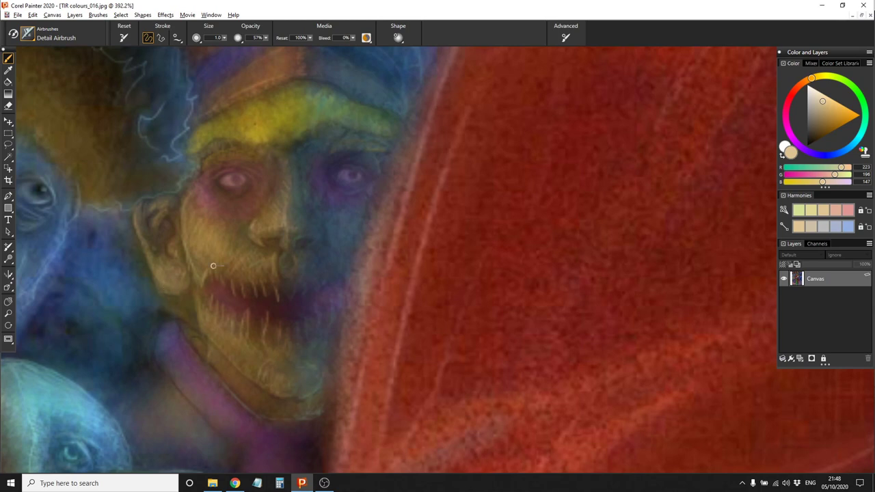
Line the striped-hat figure's eyes in light violet and draw fine periwinkle strokes over the shaded nose, cheek and mouth
left_click(796, 143)
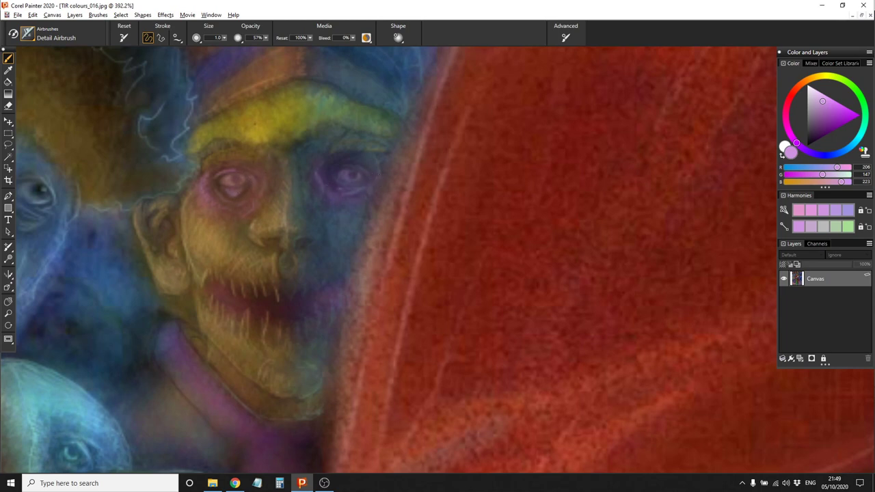
left_click(825, 155)
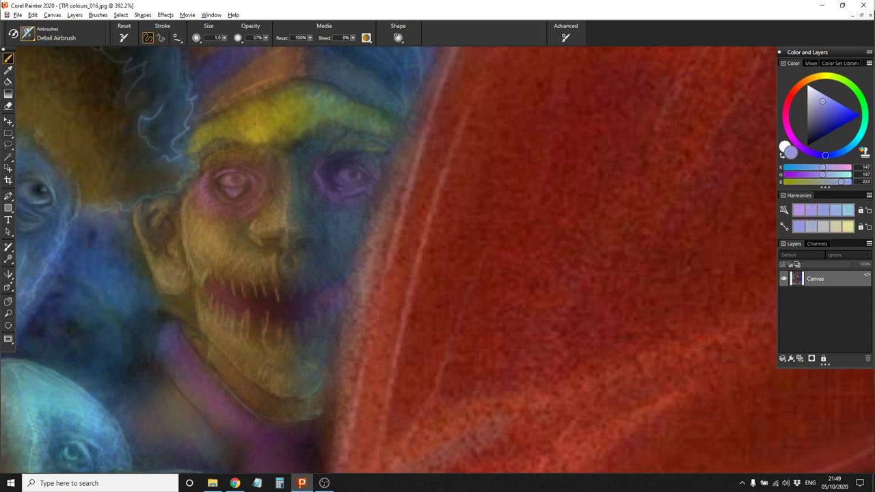
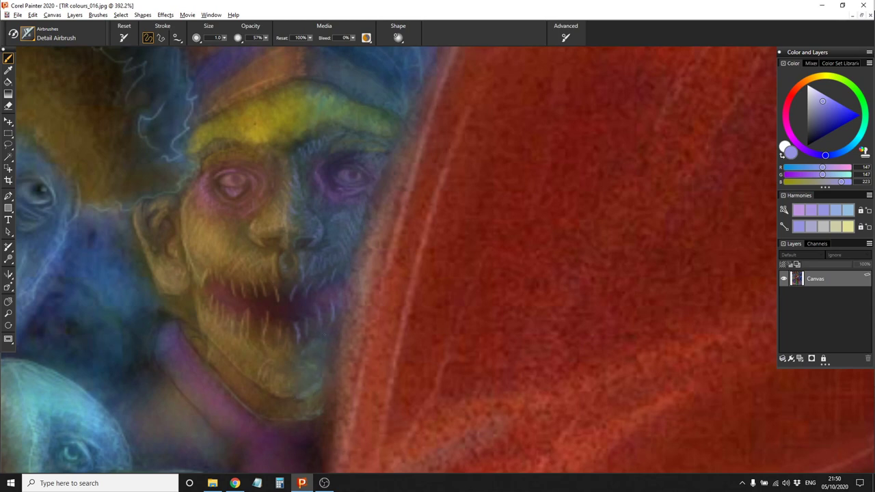
left_click_drag(318, 188, 297, 310)
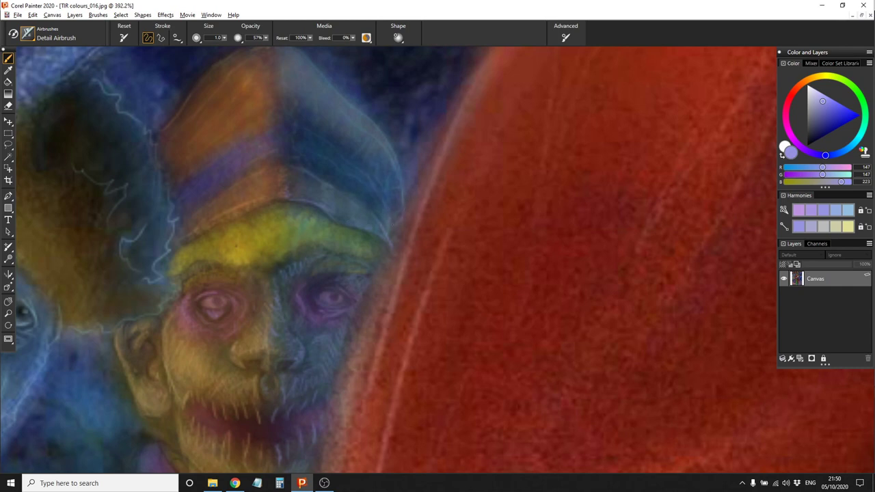
Softly lighten the shaded half of the figure's face and hat in periwinkle with the Digital Airbrush at size 16.4 and 13% opacity
left_click(28, 33)
left_click(103, 104)
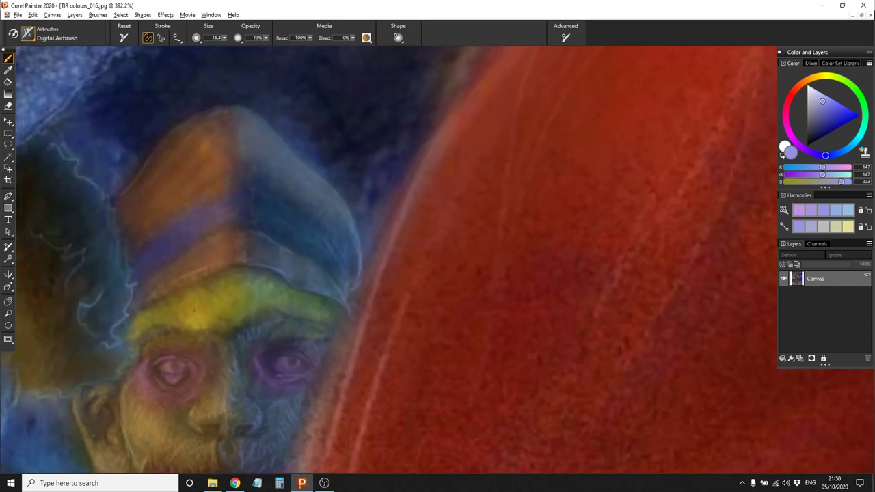
scroll(260, 209, "down", 3)
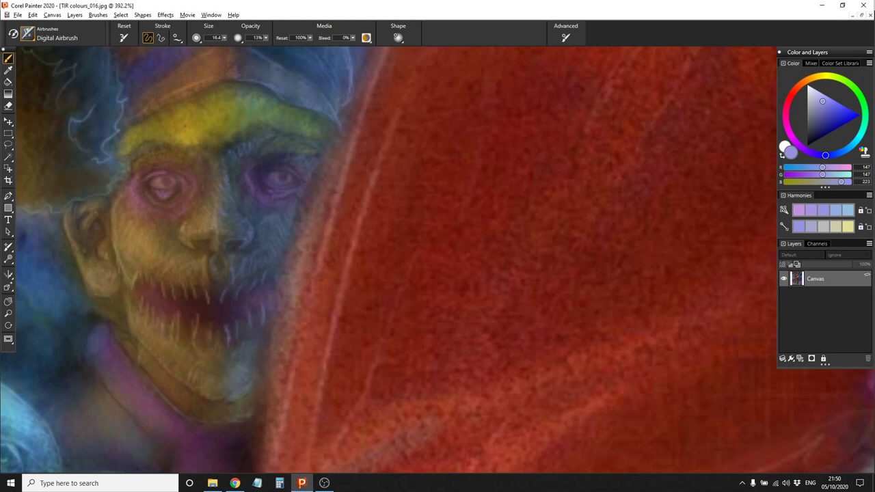
left_click(825, 106)
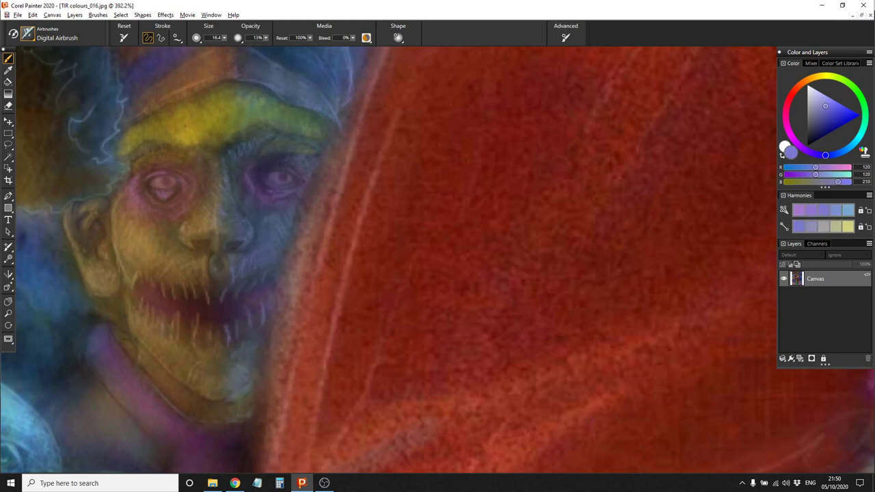
scroll(245, 141, "up", 1)
left_click_drag(245, 141, 323, 104)
Airbrush peach and salmon over the lit half of the figure's face and hat, and blue over the hat's violet stripe
left_click(39, 78, "alt")
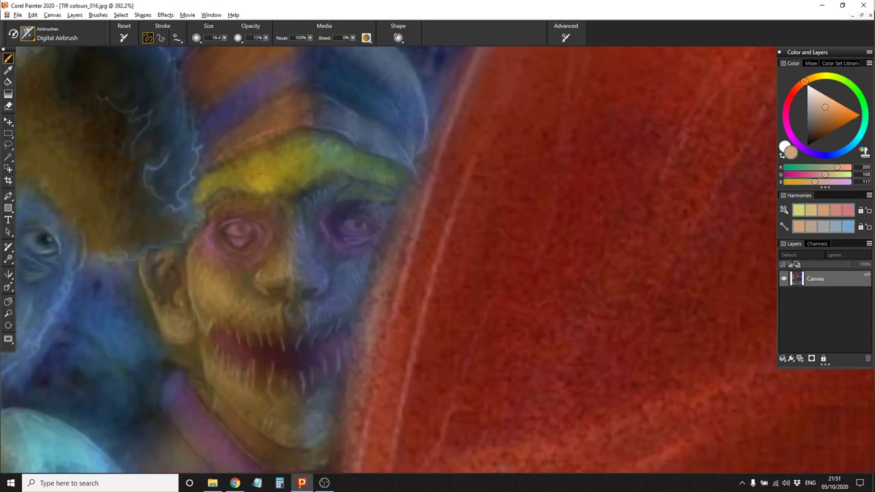
left_click_drag(201, 135, 221, 234)
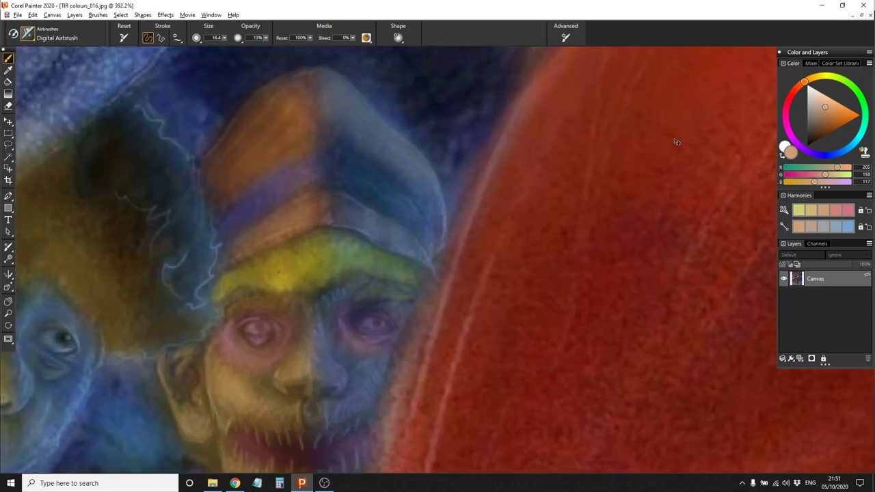
left_click(793, 95)
scroll(511, 123, "down", 2)
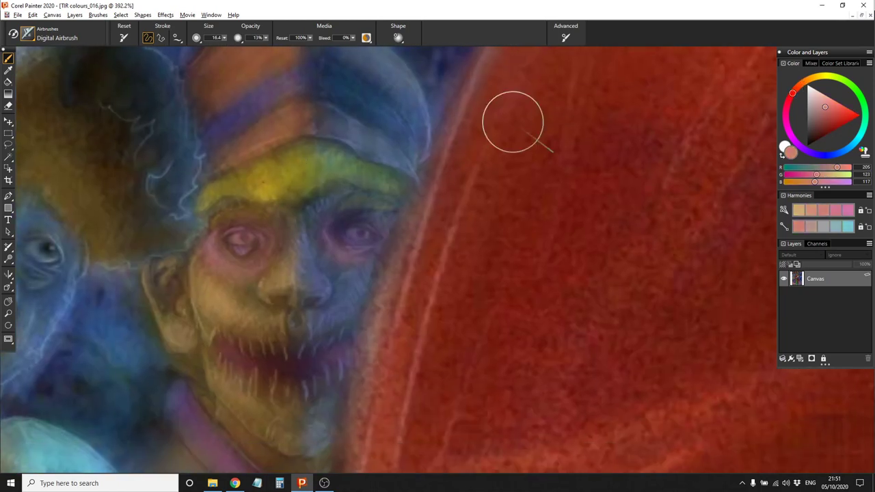
scroll(363, 212, "up", 2)
left_click_drag(300, 231, 383, 159)
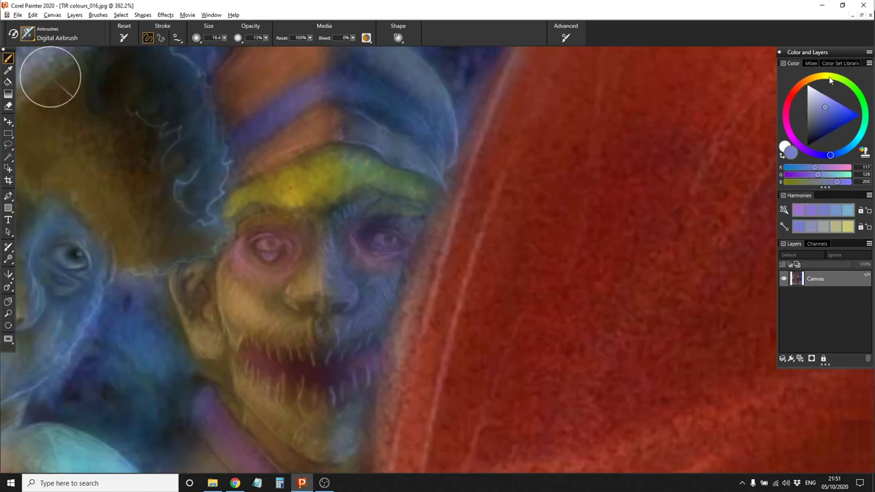
Draw the figure's eyebrows and curly texture on the yellow hat brim in pale yellow with the Detail Airbrush at size 1.0
key("[")
left_click_drag(811, 78, 821, 76)
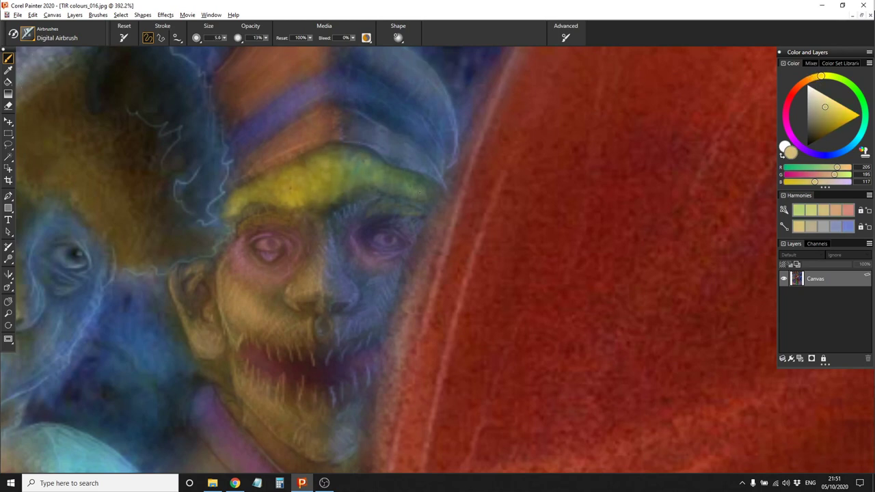
left_click(33, 38)
left_click(242, 225)
left_click_drag(264, 217, 287, 214)
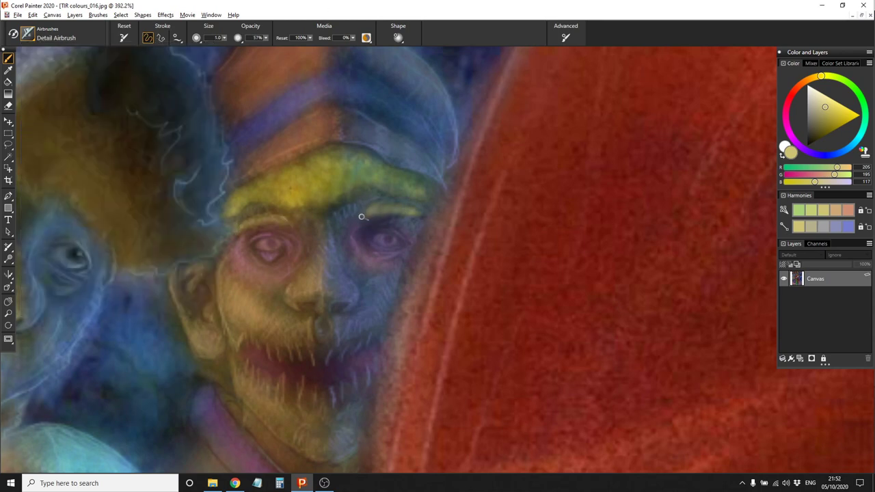
left_click_drag(357, 216, 382, 212)
left_click_drag(303, 209, 399, 179)
mouse_move(249, 185)
left_mouse_down()
mouse_move(280, 199)
mouse_move(331, 162)
mouse_move(437, 198)
mouse_move(430, 186)
left_mouse_up()
Paint the striped-hat figure's lips in red tones, deepening them with dark red New Simple Water strokes at sizes 2.0 and 3.5
left_click(518, 187, "alt")
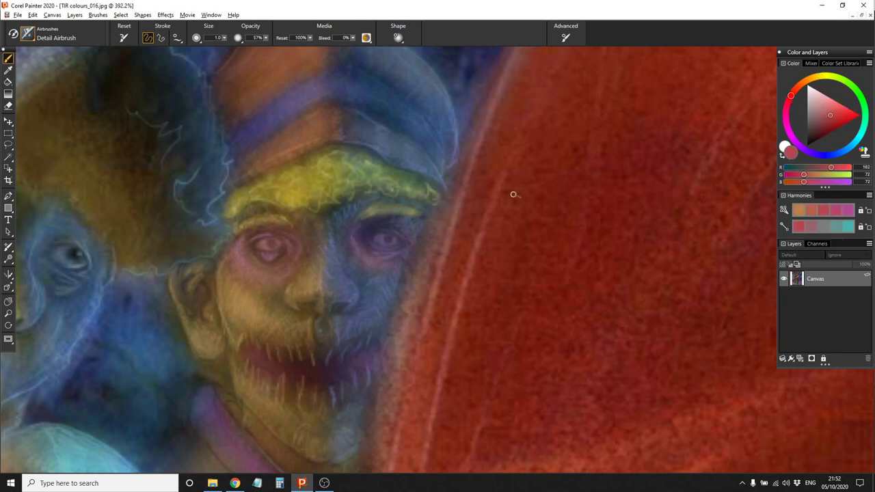
left_click(28, 37)
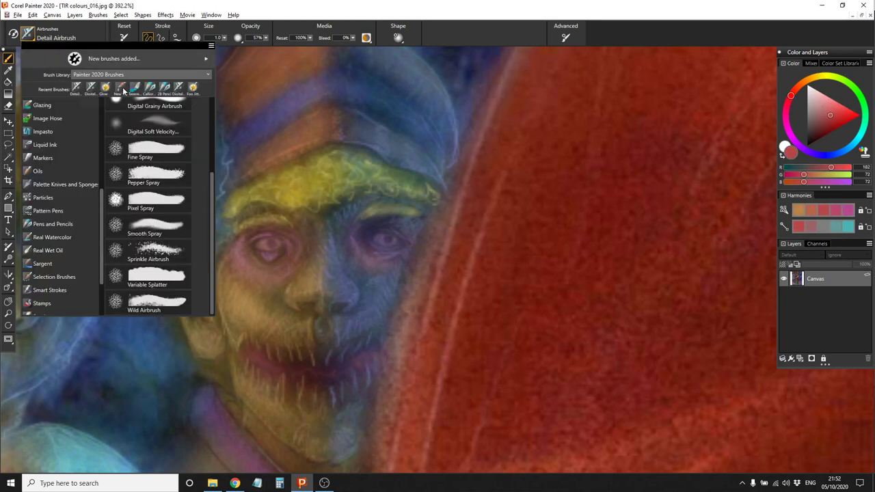
left_click(156, 146)
left_click(822, 133)
left_click_drag(821, 133, 829, 127)
mouse_move(596, 205)
left_mouse_down()
mouse_move(646, 204)
mouse_move(597, 205)
left_mouse_up()
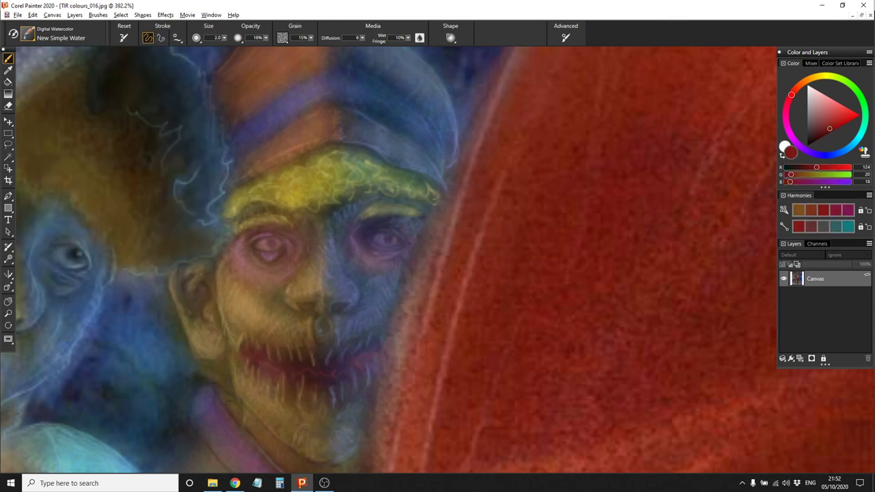
left_click_drag(263, 373, 274, 358)
left_click_drag(319, 380, 382, 347)
left_click_drag(297, 367, 305, 367)
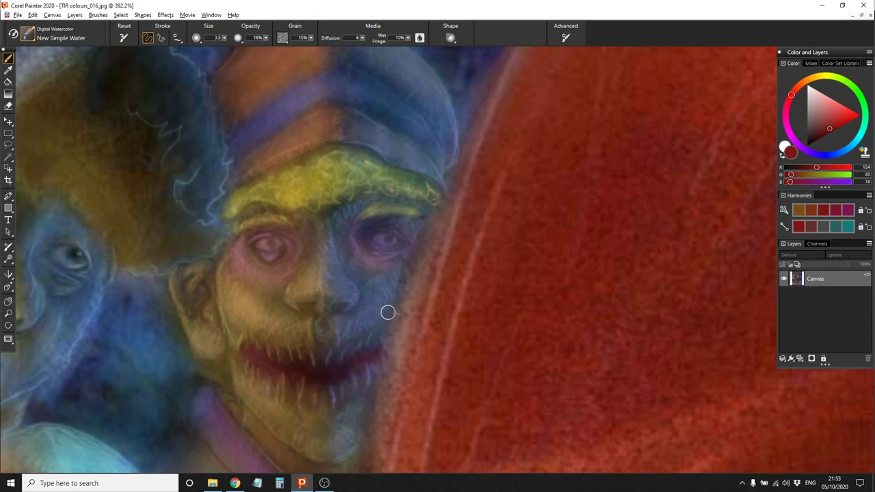
Shade the striped-hat figure's ear, jaw and facial creases in darker maroon New Simple Water, enlarging the brush to 7.1
left_click(314, 374, "alt")
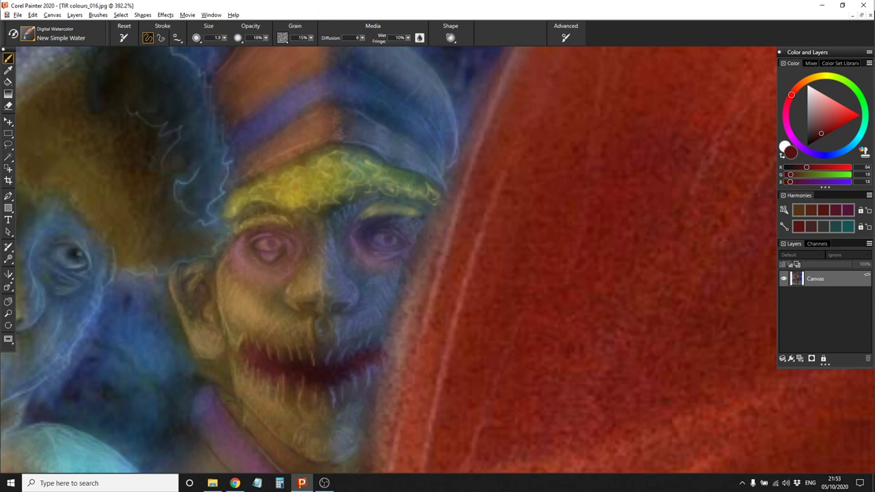
key("bracketright")
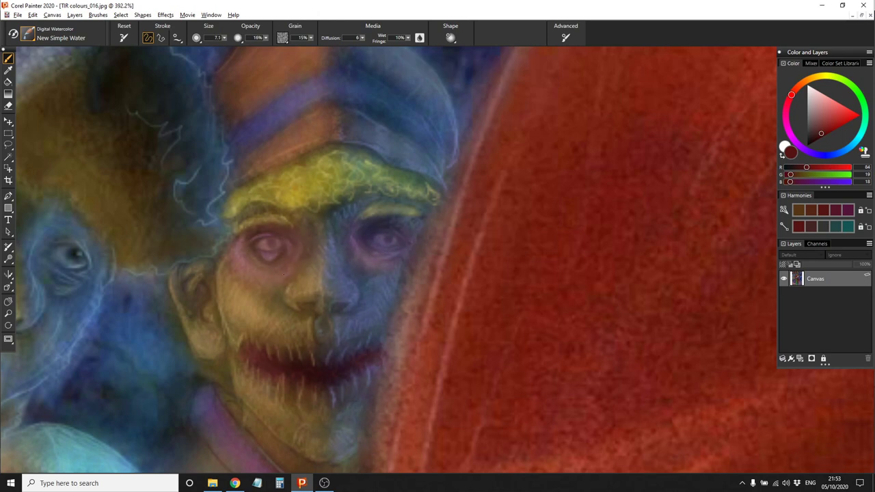
left_click_drag(289, 415, 261, 421)
left_click_drag(162, 297, 172, 313)
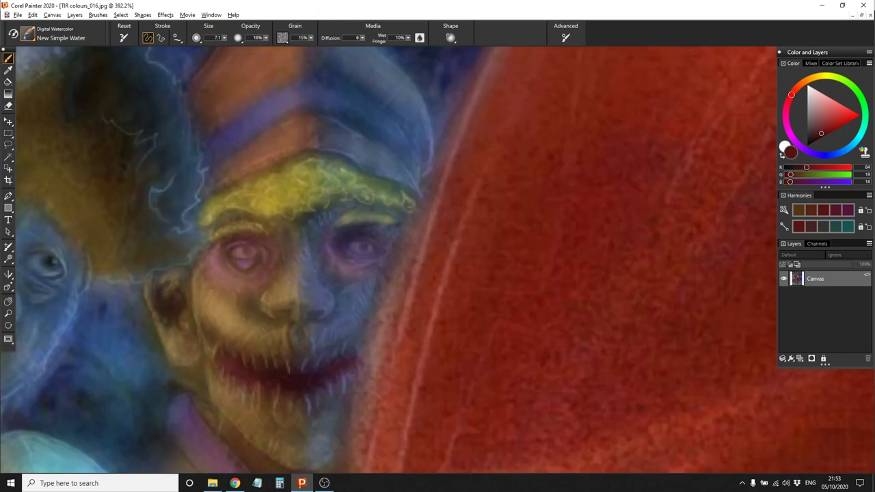
left_click_drag(311, 360, 340, 334)
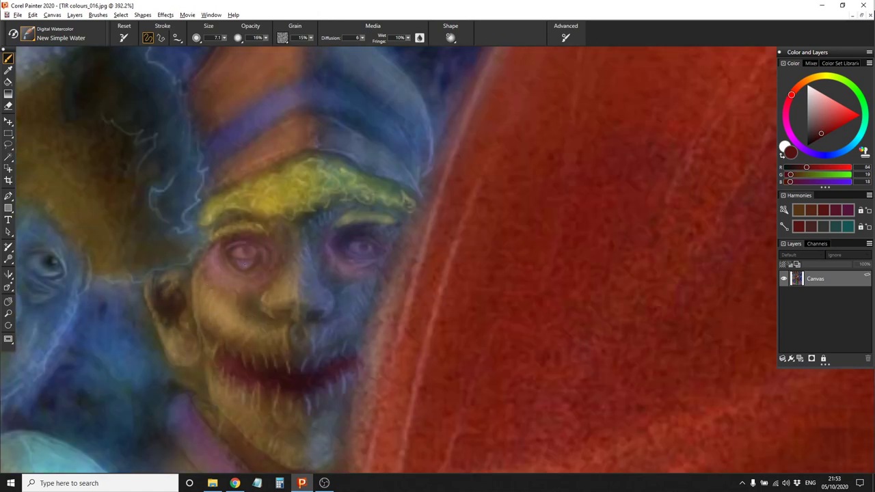
Highlight the striped-hat figure's eyes in pale pink with the Detail Airbrush at size 1.0
left_click(244, 263, "alt")
left_click(73, 15)
left_click(68, 16)
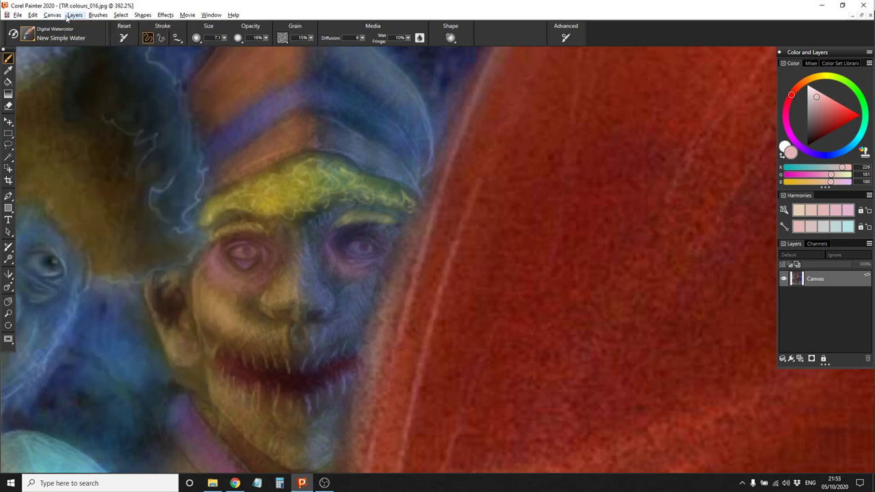
left_click(34, 15)
left_click(30, 36)
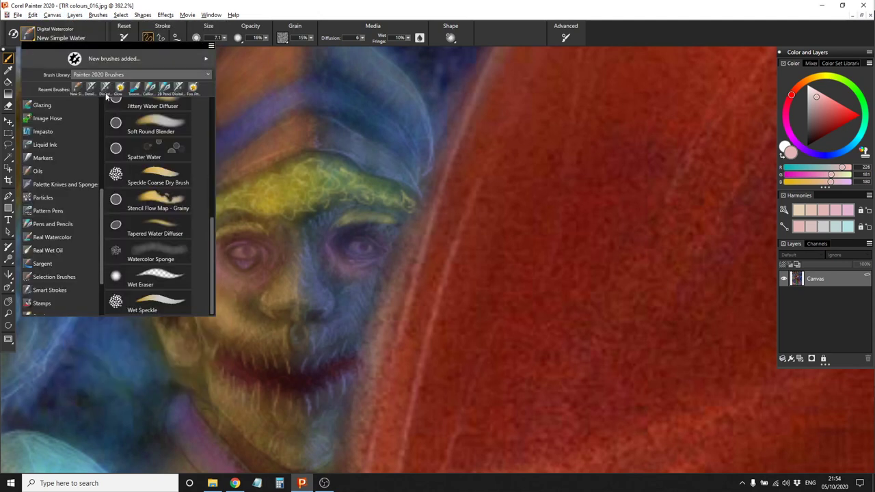
left_click(90, 87)
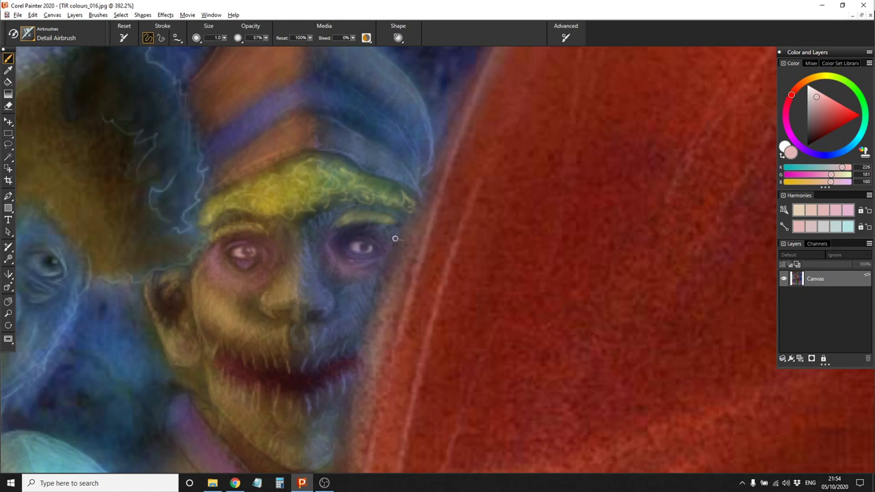
Refine the striped-hat figure's pupils and eye whites with near-black and muted pink strokes, undoing the last two strokes
left_click(261, 244, "alt")
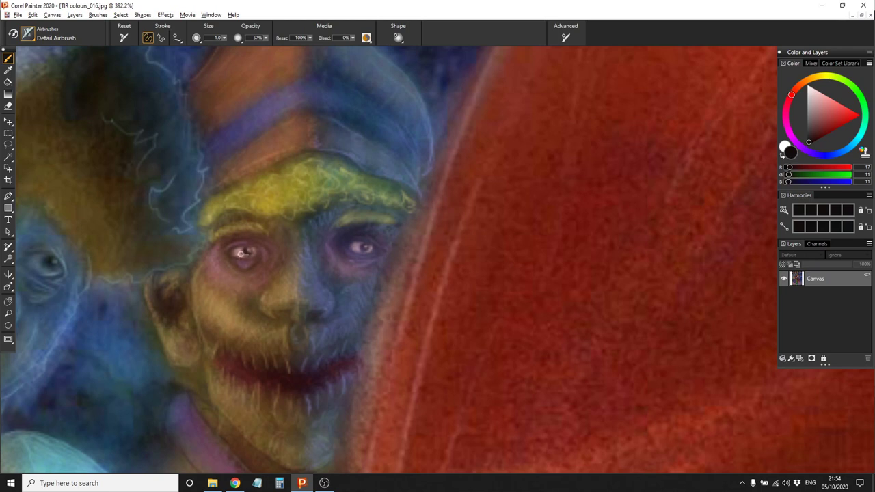
left_click(240, 253, "alt")
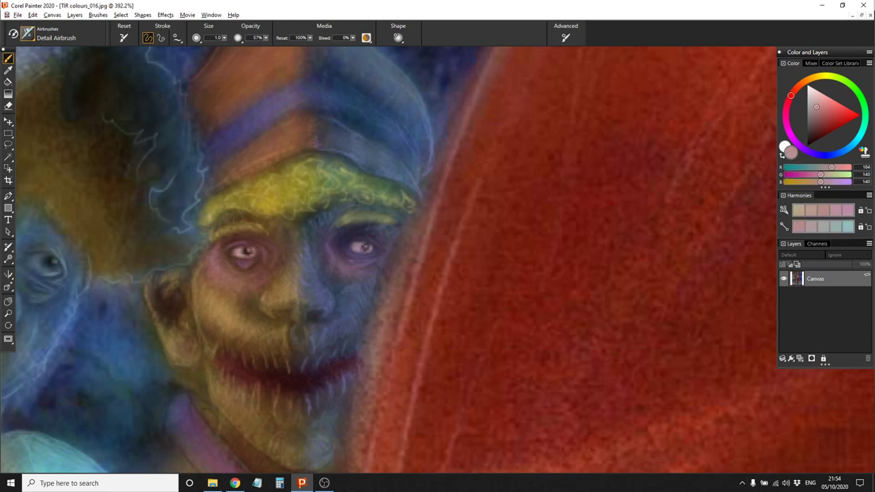
left_click(370, 246, "alt")
left_click(363, 245, "alt")
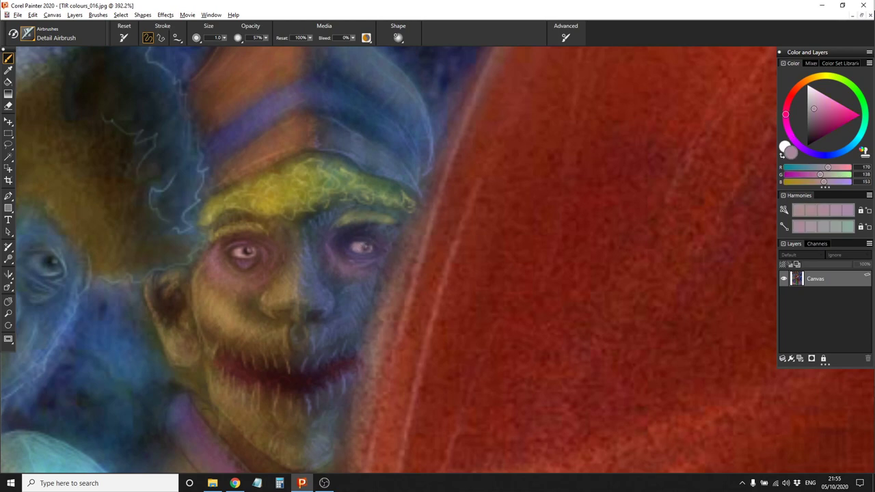
left_click(245, 249, "alt")
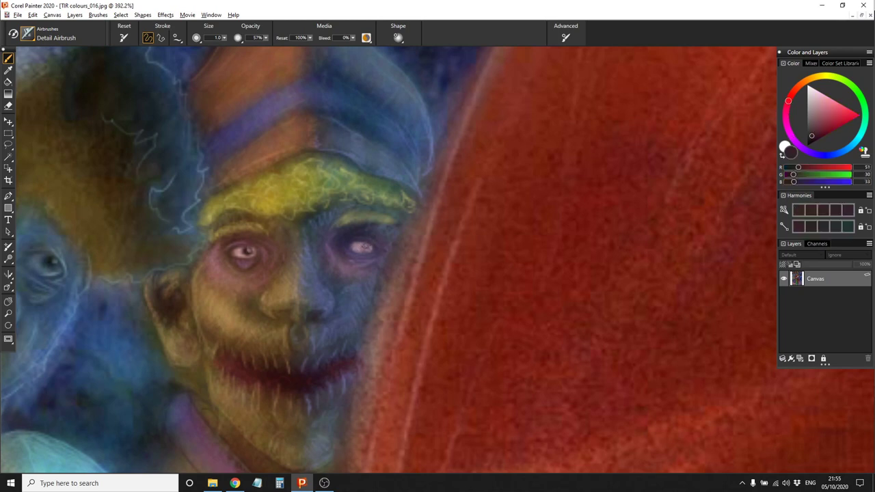
key("ctrl+z")
key("ctrl+z")
Touch up the striped hat in dark navy with the Detail Airbrush and check it against the whole painting
left_click_drag(396, 123, 322, 256)
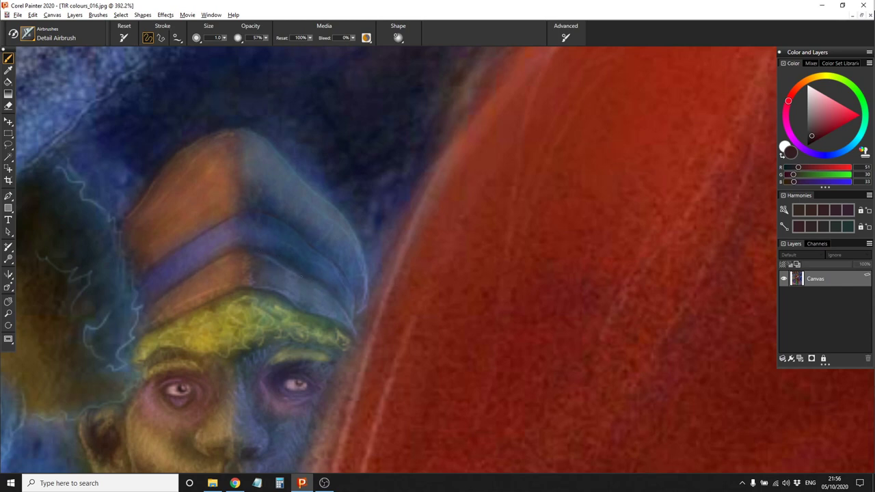
left_click(825, 155)
left_click(823, 133)
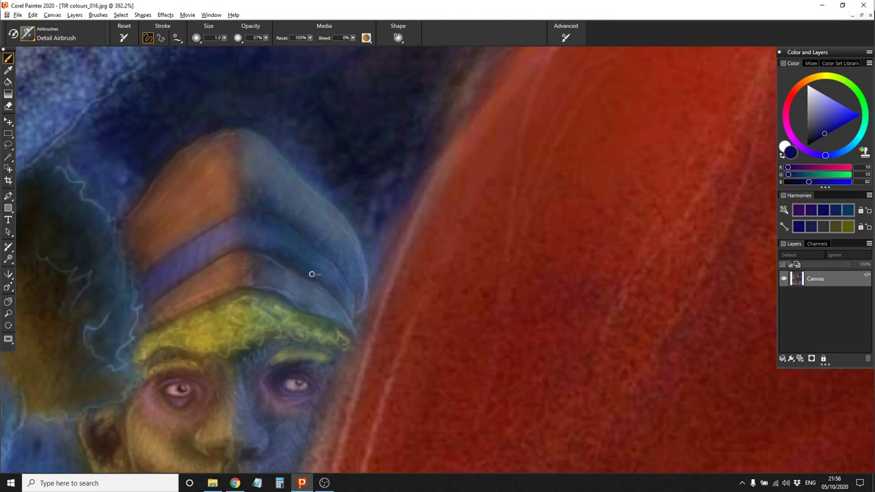
scroll(312, 274, "down", 10)
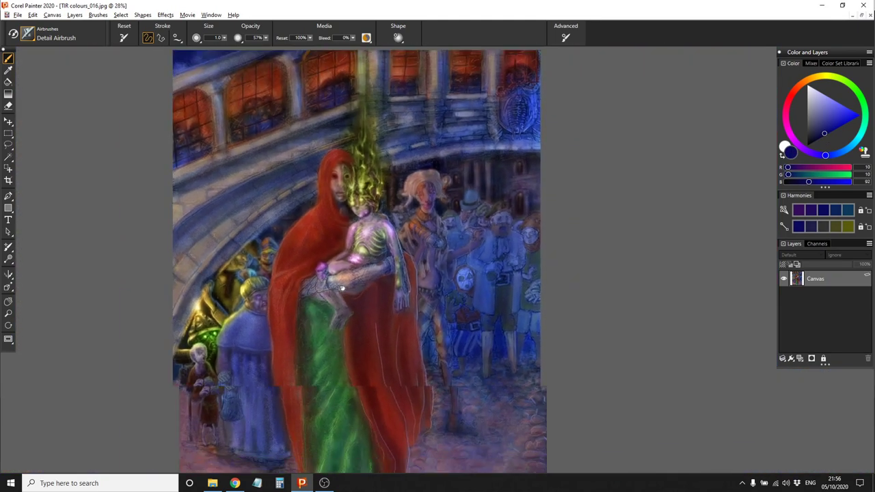
scroll(314, 308, "up", 6)
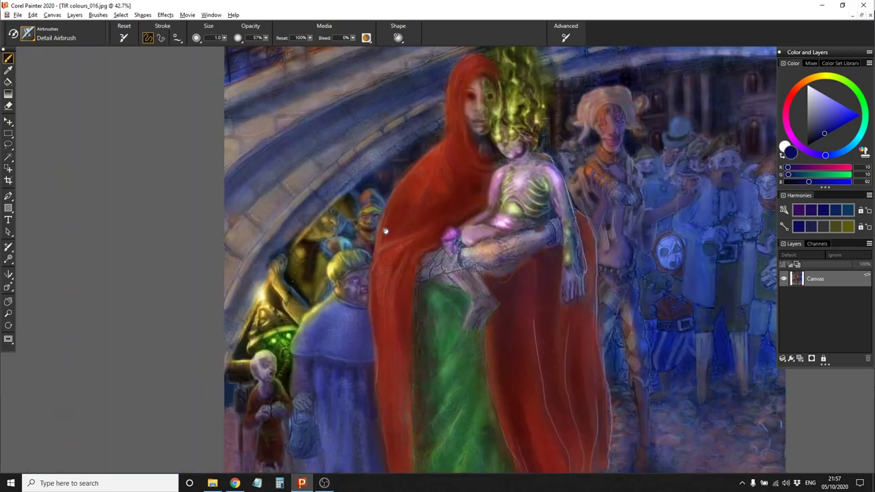
scroll(315, 308, "down", 6)
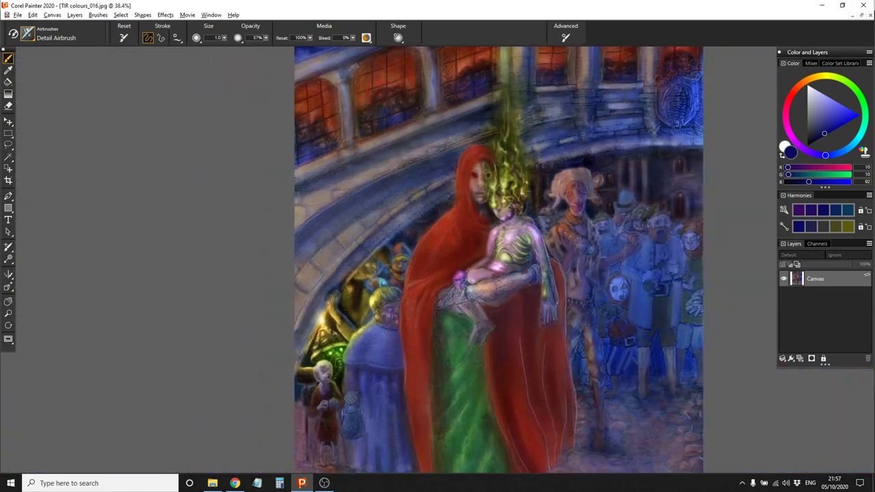
scroll(315, 307, "up", 8)
left_click_drag(95, 277, 279, 260)
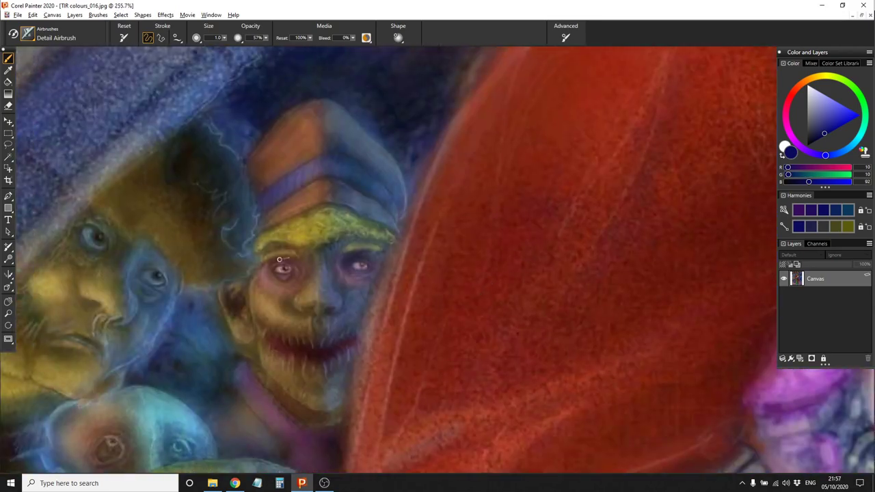
Add fine tan strokes to the lit side of the striped-hat figure's face and review the full composition
left_click(273, 298, "alt")
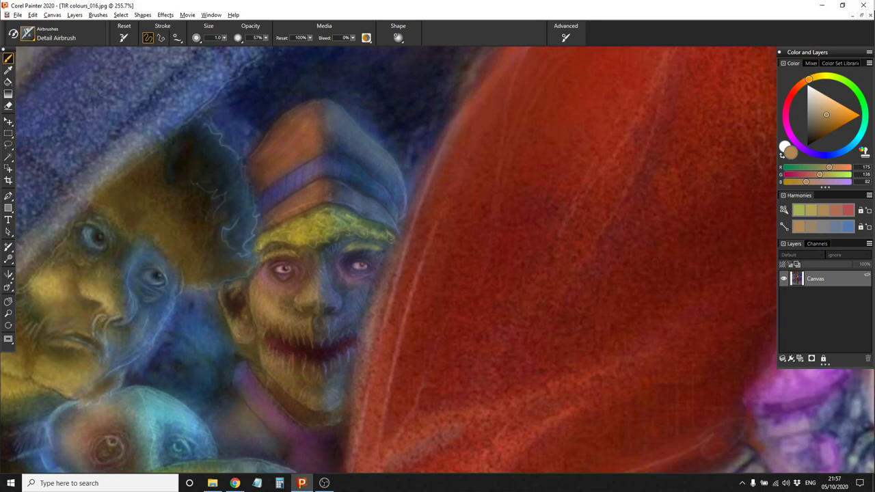
key("ctrl+0")
key("ctrl+plus")
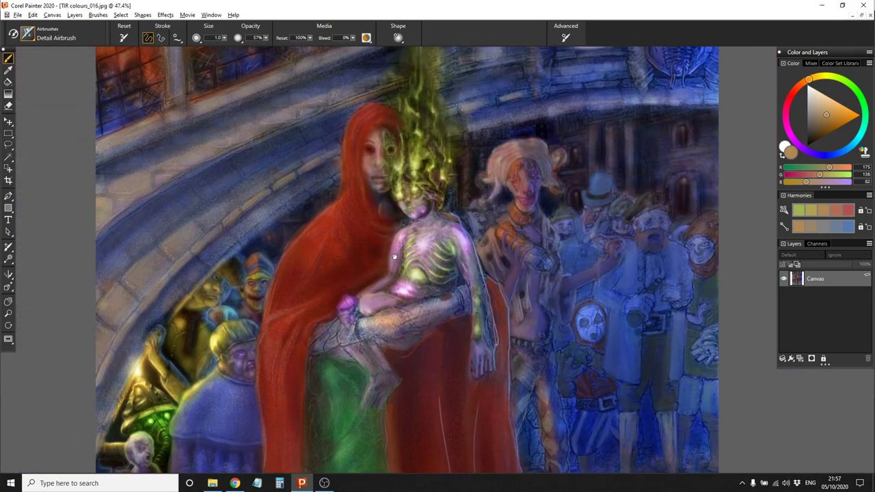
key("ctrl+plus")
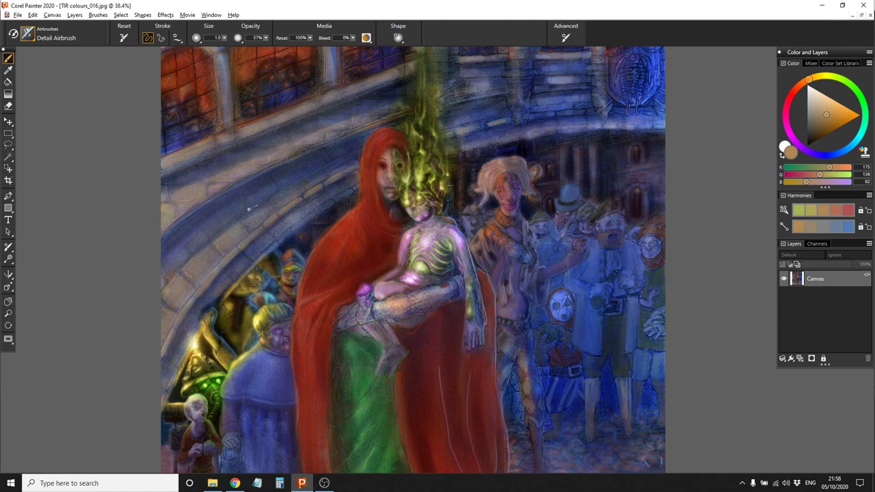
Wash sampled blue over the background figures under the arch with New Simple Water at size 20.3
left_click(27, 34)
left_click(48, 96)
left_click(157, 137)
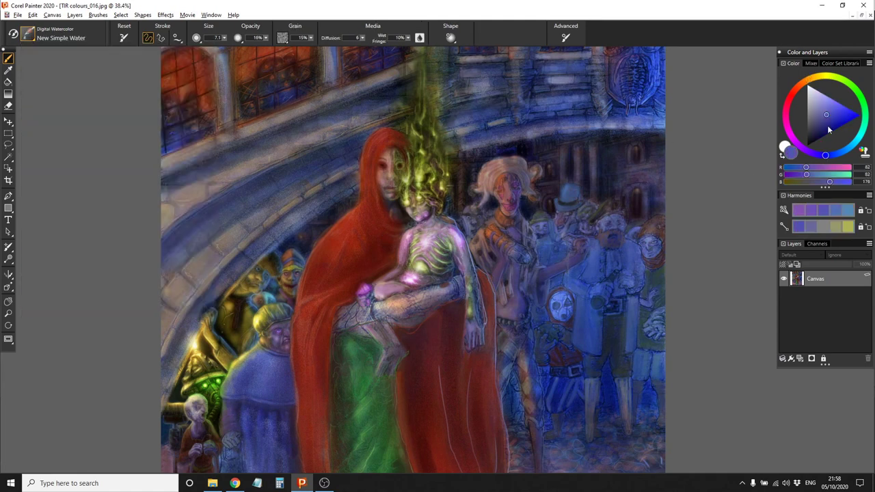
left_click(279, 281, "alt")
left_click(286, 291, "alt")
key("bracketright")
key("bracketright")
key("bracketright")
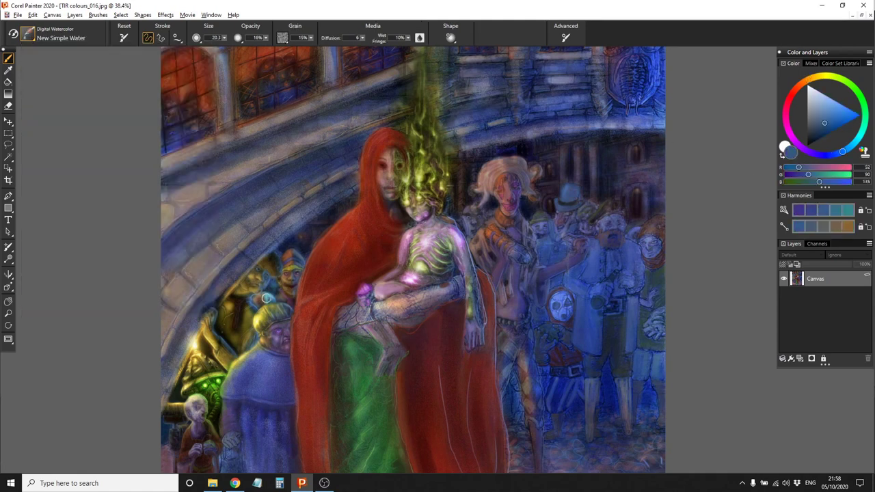
Apply a very dark blue Glow over the background figures under the arch, enlarging the brush to 85.3
left_click(27, 34)
left_click(118, 89)
left_click(814, 146)
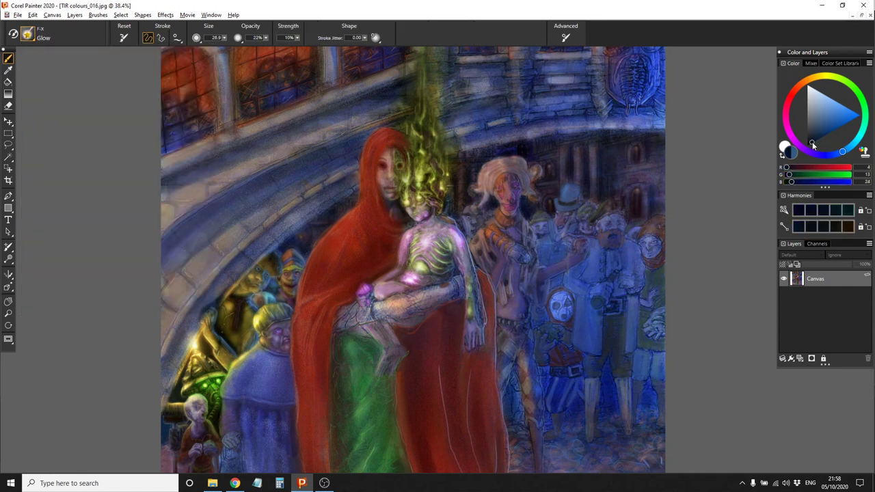
left_click_drag(813, 146, 811, 140)
key("bracketright")
key("bracketright")
key("bracketright")
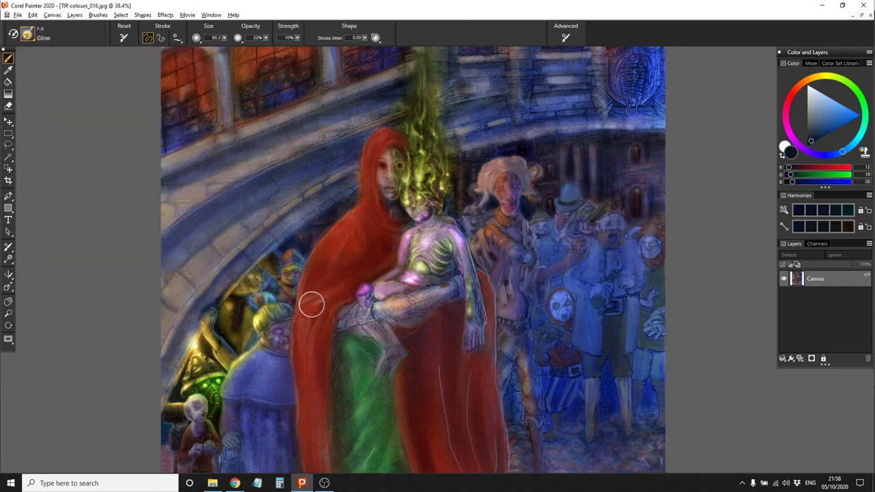
Glaze the area around the striped-hat figure in sampled blue with New Simple Water at size 35.4
left_click(28, 34)
left_click(106, 89)
left_click(276, 291, "alt")
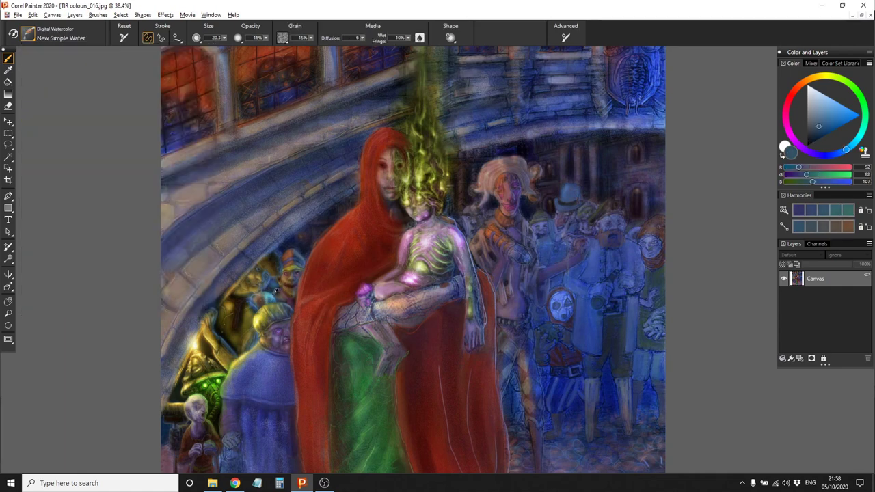
left_click(275, 291, "alt")
key("bracketright")
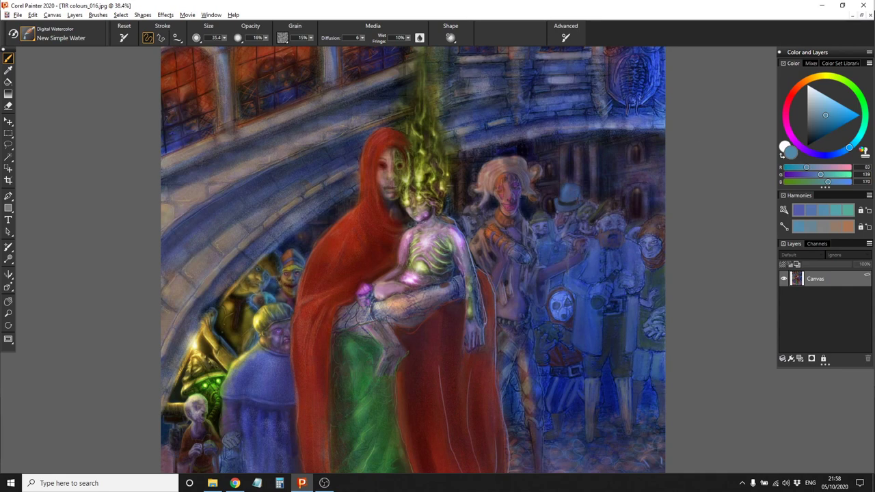
left_click_drag(292, 269, 294, 294)
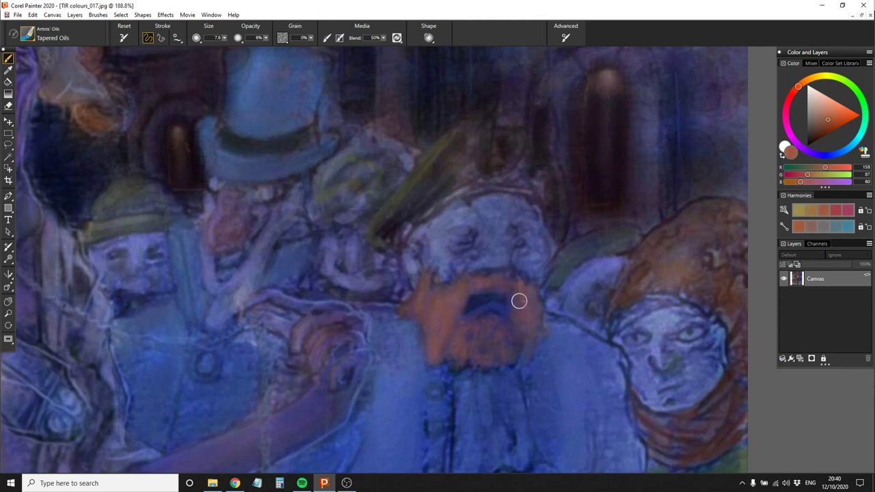
Tint the orange-bearded man's face mauve pink with Tapered Oils, enlarging the brush to 15.7
left_click(788, 130)
left_click(822, 116)
left_click(822, 109)
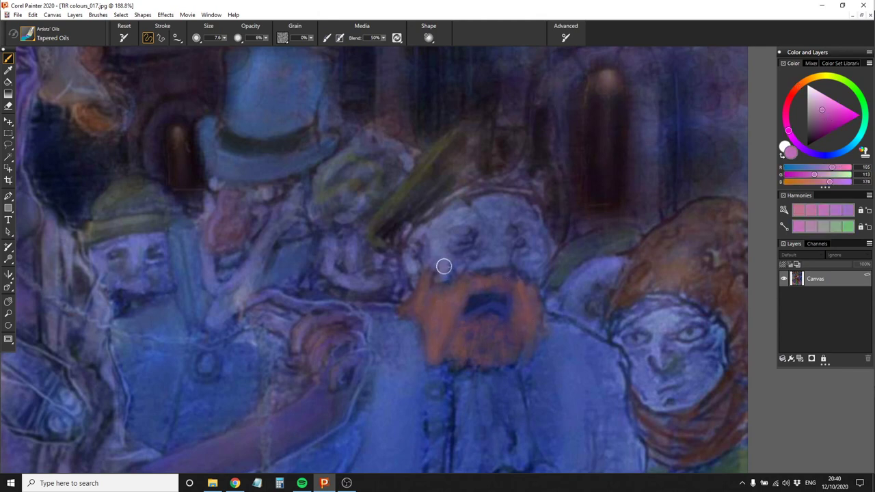
key("bracketright")
Draw the bearded man's eyes, facial creases and beard strands in dark plum and purple with the Detail Airbrush at size 1.0
left_click(27, 35)
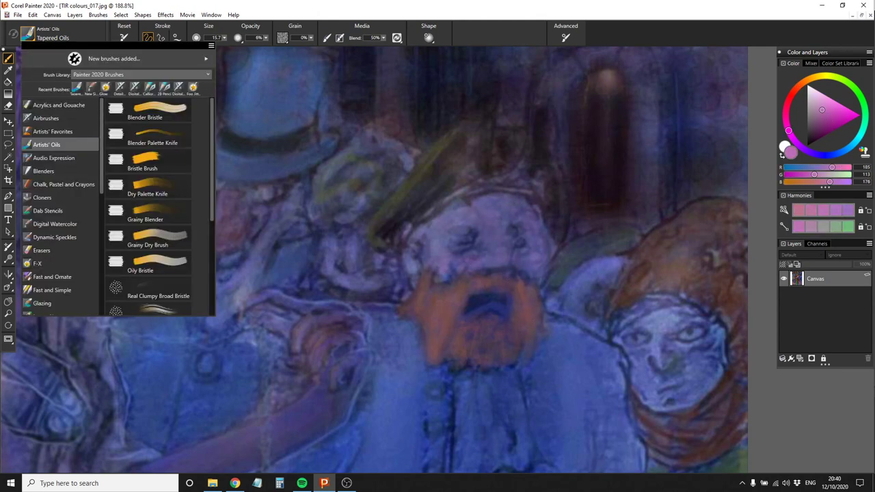
left_click(48, 85)
left_click(137, 120)
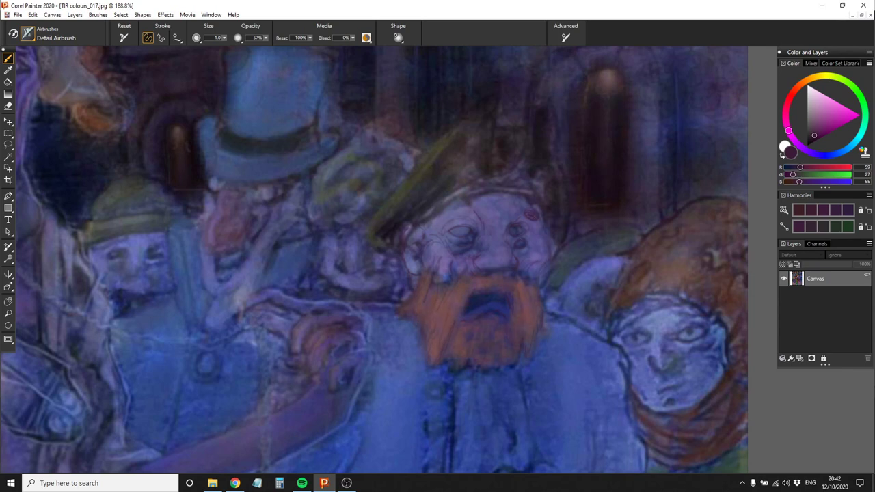
left_click(801, 147)
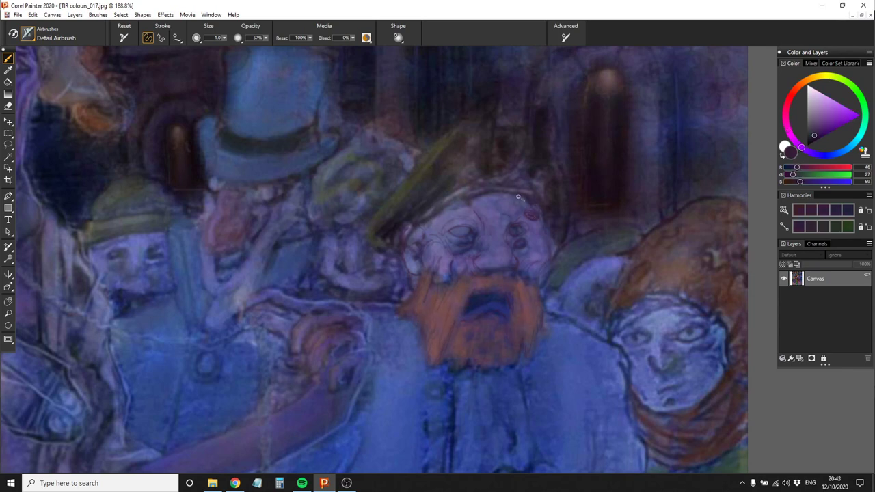
Glaze the bearded man's face and beard edge in violet with New Simple Water at size 14.5
left_click(27, 34)
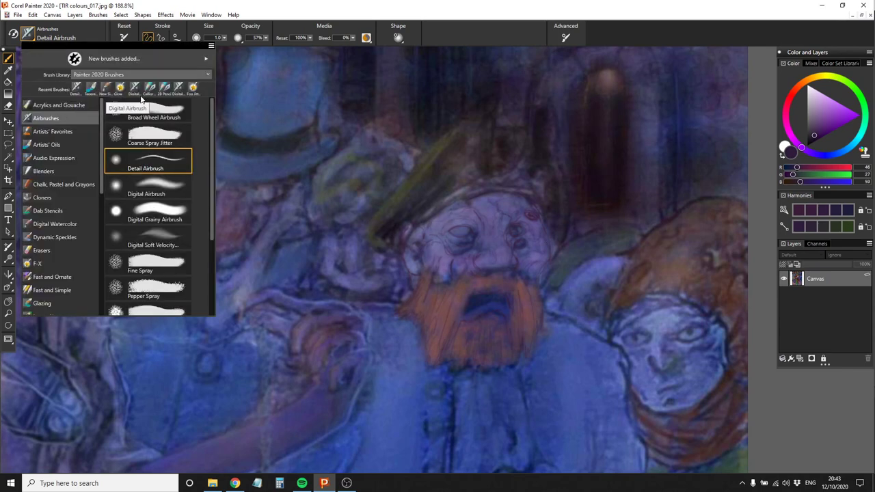
left_click(164, 164)
left_click(825, 111)
left_click_drag(523, 239, 499, 277)
left_click_drag(438, 214, 458, 267)
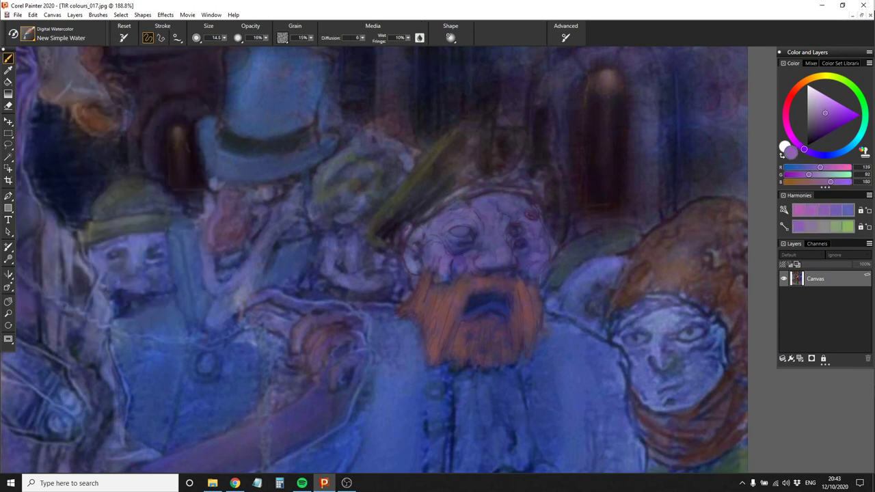
left_click_drag(506, 280, 526, 314)
Shade the bearded man's nose and ear in violet with New Simple Water, reducing the brush to 5.3
key("[")
key("[")
key("[")
left_click_drag(479, 229, 482, 252)
key("[")
key("[")
left_click_drag(413, 243, 418, 287)
Deepen the bearded man's beard, mouth and forehead under the cap brim with violet New Simple Water at size 5.3
mouse_move(523, 287)
left_mouse_down()
mouse_move(520, 349)
mouse_move(502, 363)
left_mouse_up()
left_click_drag(472, 301, 506, 304)
mouse_move(488, 270)
left_mouse_down()
mouse_move(516, 263)
mouse_move(540, 274)
left_mouse_up()
left_click_drag(472, 199, 503, 212)
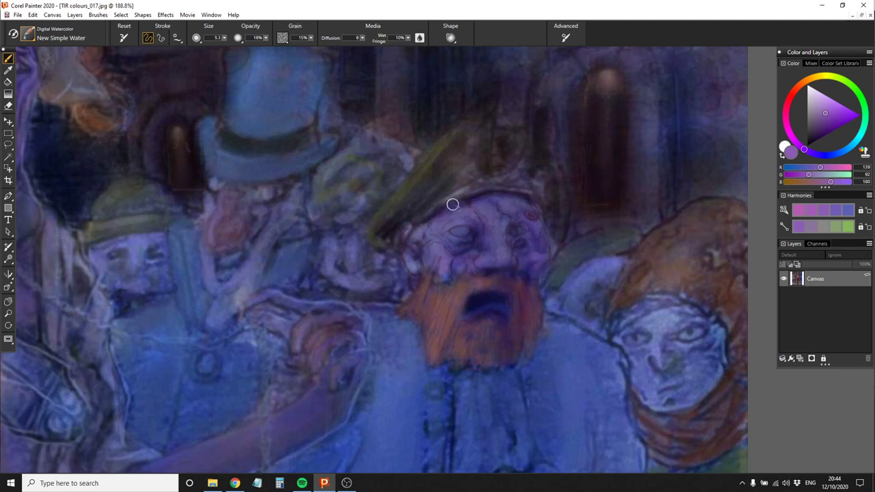
left_click_drag(444, 198, 533, 195)
left_click(234, 484)
left_click(324, 483)
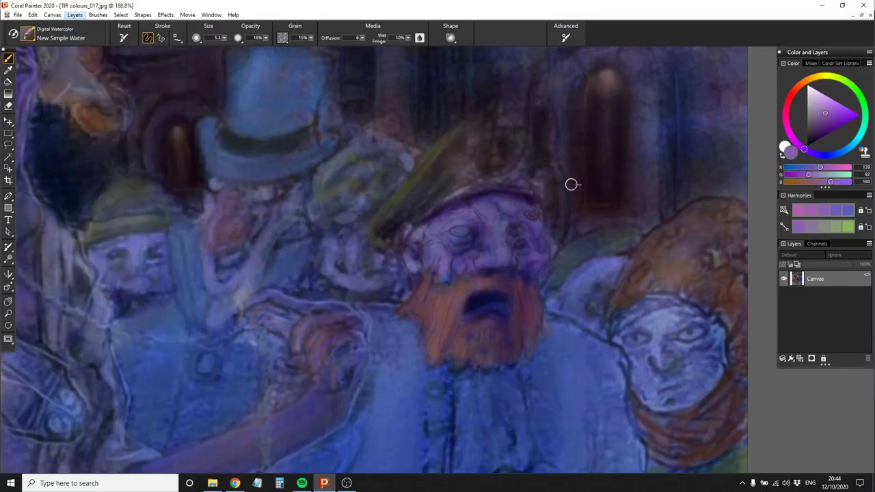
Brighten the bearded man's forehead, cheek and ear with a very dark violet Glow at size 23.5
left_click(28, 34)
left_click(161, 363)
key("[")
mouse_move(413, 259)
left_mouse_down()
mouse_move(508, 268)
mouse_move(506, 206)
left_mouse_up()
left_click_drag(465, 226, 407, 260)
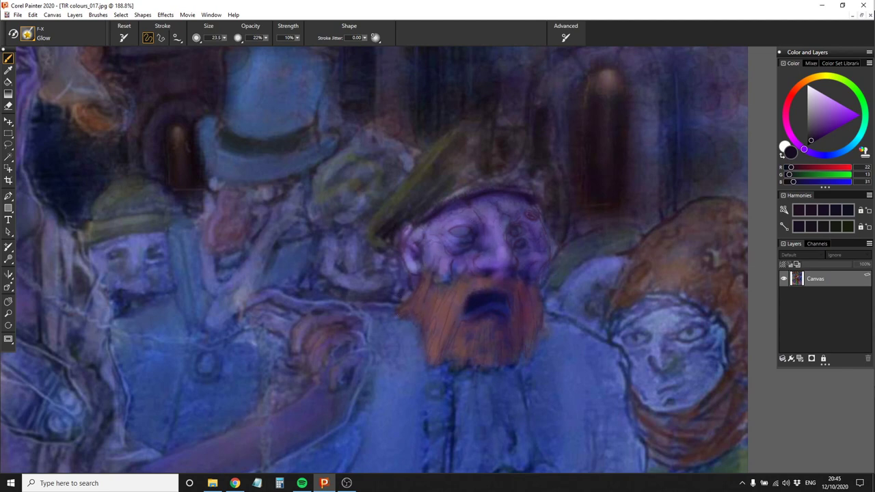
Add a dark blue Glow to the bearded man's lower lip and the sides of his face, enlarging the brush to 28.9
left_click(450, 250, "alt")
mouse_move(465, 304)
left_mouse_down()
mouse_move(493, 318)
mouse_move(485, 312)
left_mouse_up()
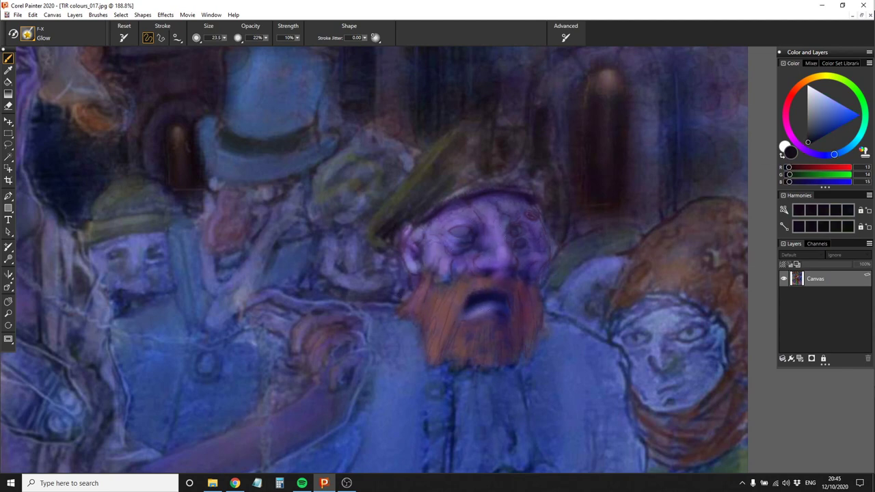
mouse_move(506, 218)
left_mouse_down()
mouse_move(540, 274)
mouse_move(536, 246)
left_mouse_up()
key("]")
left_click_drag(418, 260, 505, 212)
Lighten the bearded man's orange beard with Glow strokes in near-black tones at size 28.9
left_click(437, 307, "alt")
mouse_move(418, 284)
left_mouse_down()
mouse_move(441, 322)
mouse_move(498, 355)
left_mouse_up()
left_click(479, 301, "alt")
key("[")
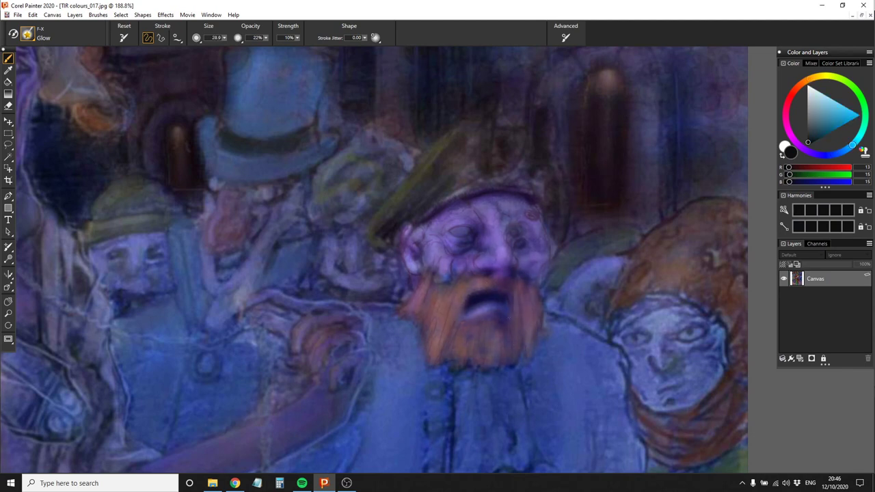
left_click(457, 300, "alt")
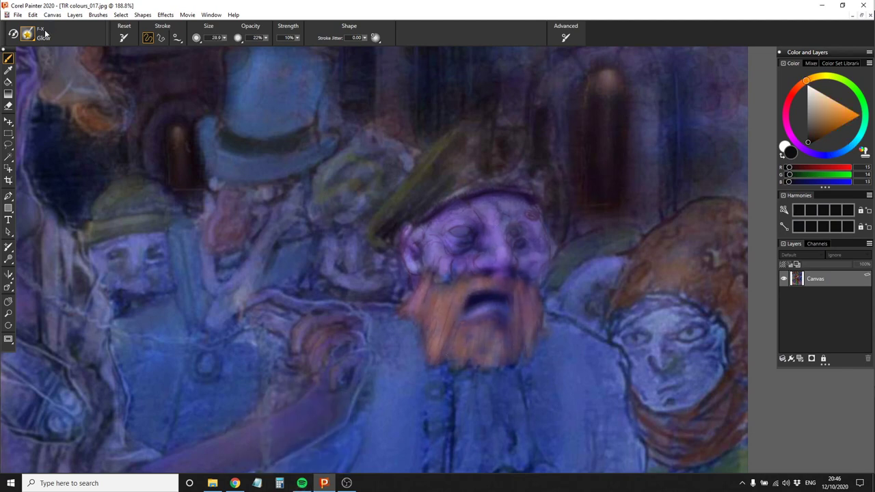
Tint the bearded man's face pink with New Simple Water at size 17.5 and undo the last stroke
left_click(41, 34)
left_click(147, 152)
left_click(786, 127)
left_click(821, 101)
mouse_move(434, 239)
left_mouse_down()
mouse_move(438, 273)
mouse_move(527, 239)
mouse_move(487, 287)
left_mouse_up()
key("ctrl+z")
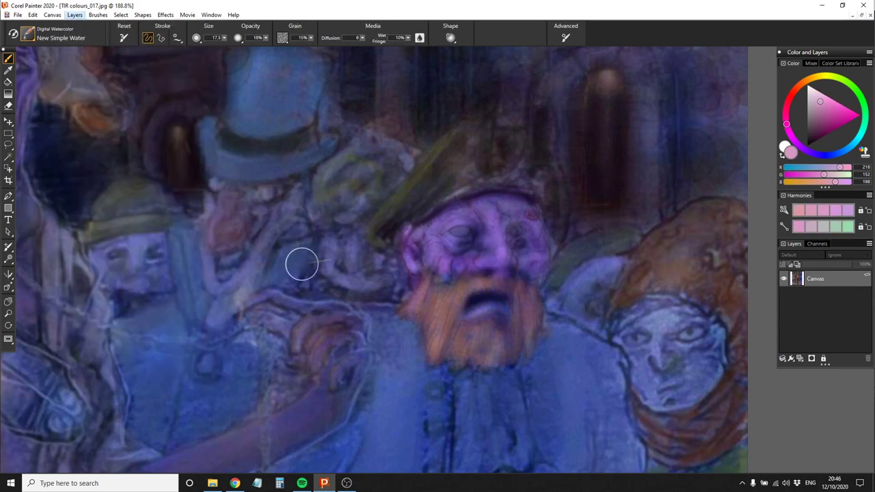
Shade the bearded man's forehead in muted teal and his cheek and eye folds in dark violet with New Simple Water at about size 5
left_click(857, 141)
left_click(817, 121)
mouse_move(506, 212)
left_mouse_down()
mouse_move(530, 331)
mouse_move(509, 363)
mouse_move(515, 209)
left_mouse_up()
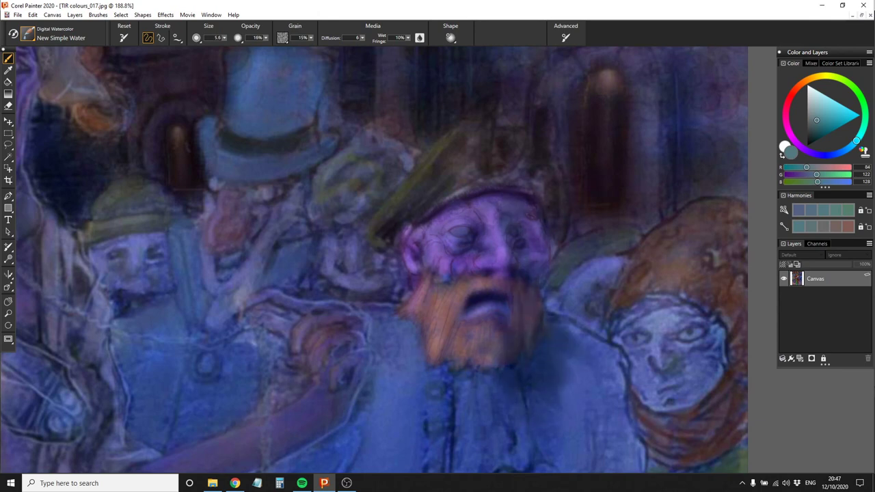
left_click(74, 15)
left_click(129, 356)
left_click(462, 260, "alt")
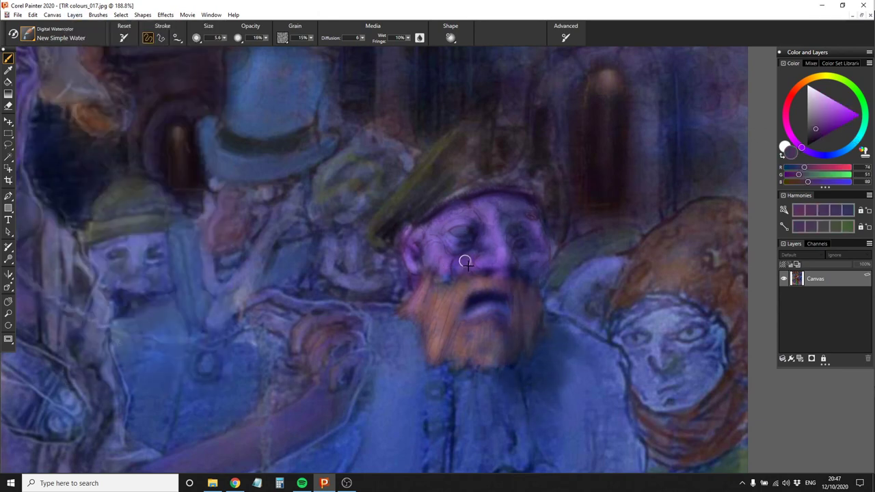
mouse_move(449, 280)
left_mouse_down()
mouse_move(422, 232)
mouse_move(439, 251)
mouse_move(486, 270)
mouse_move(471, 275)
mouse_move(525, 283)
mouse_move(445, 226)
left_mouse_up()
Draw fine pale lilac wrinkles and highlights on the bearded man's ear, eye folds and cheek with Detail Airbrush at size 1.0
left_click(27, 34)
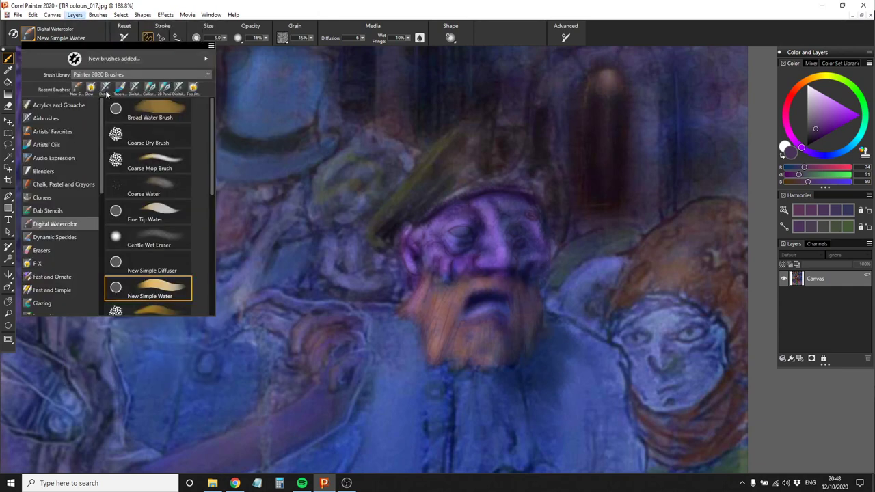
left_click(123, 86)
left_click(820, 113)
left_click(817, 103)
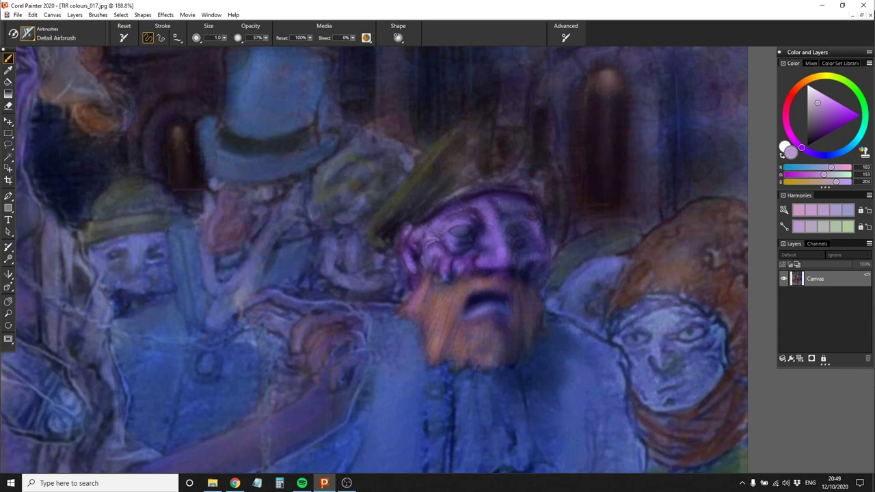
left_click_drag(400, 232, 400, 248)
left_click(450, 257, "alt")
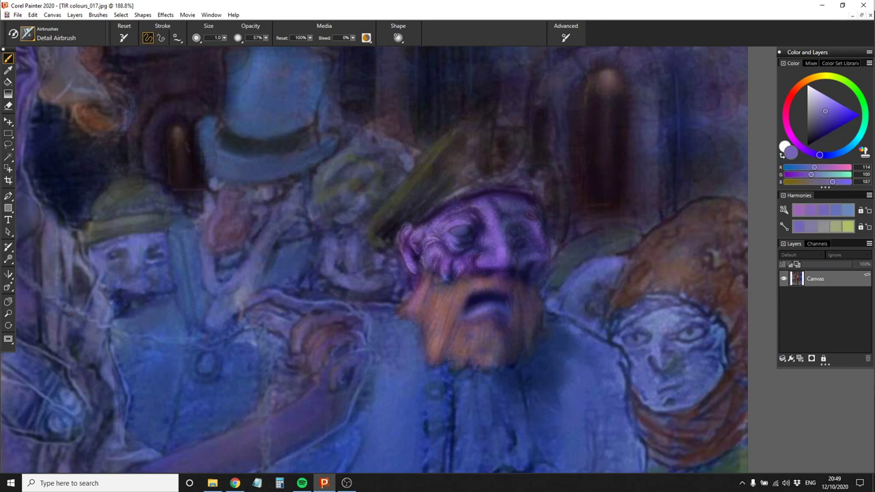
Outline the shadowed side of the bearded man's face and cap in blue-grey and add fine tan hairs to his beard
left_click(47, 124, "alt")
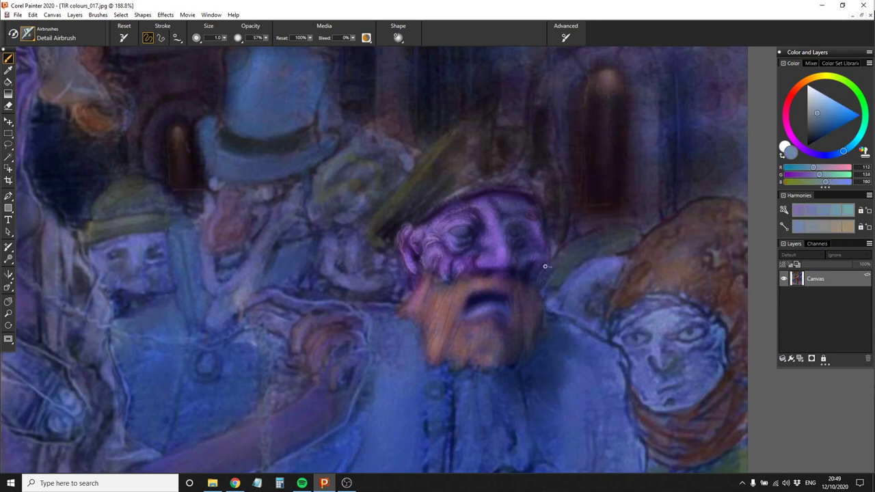
left_click_drag(535, 307, 535, 347)
left_click_drag(544, 289, 559, 152)
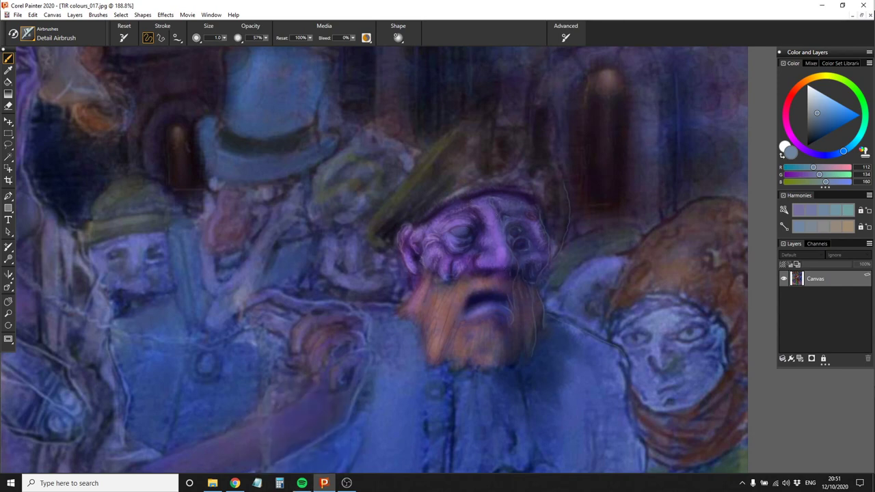
left_click(428, 279, "alt")
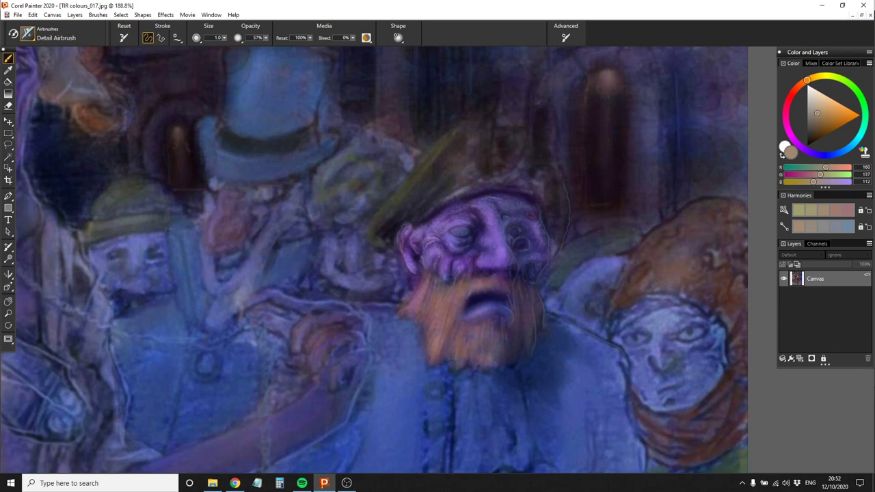
left_click_drag(495, 325, 480, 375)
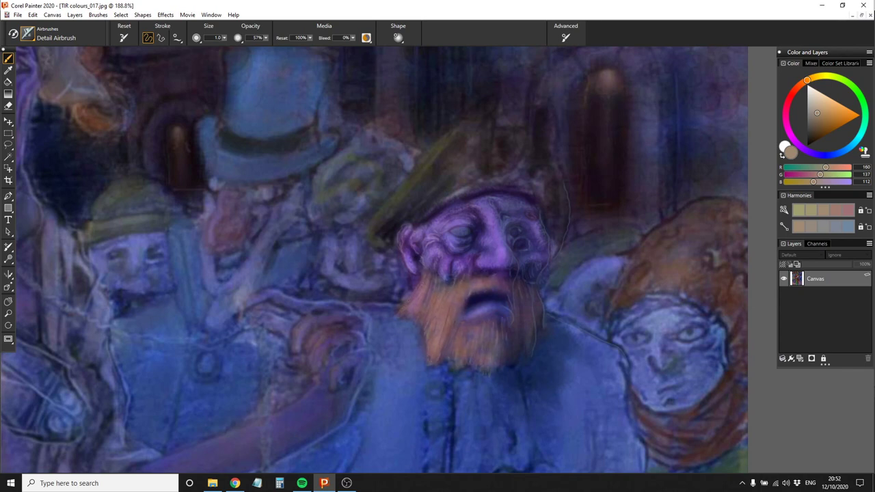
Detail the bearded man's eyes in blue-grey and very dark blue and touch up his face in violet and pink with Detail Airbrush
left_click(851, 149)
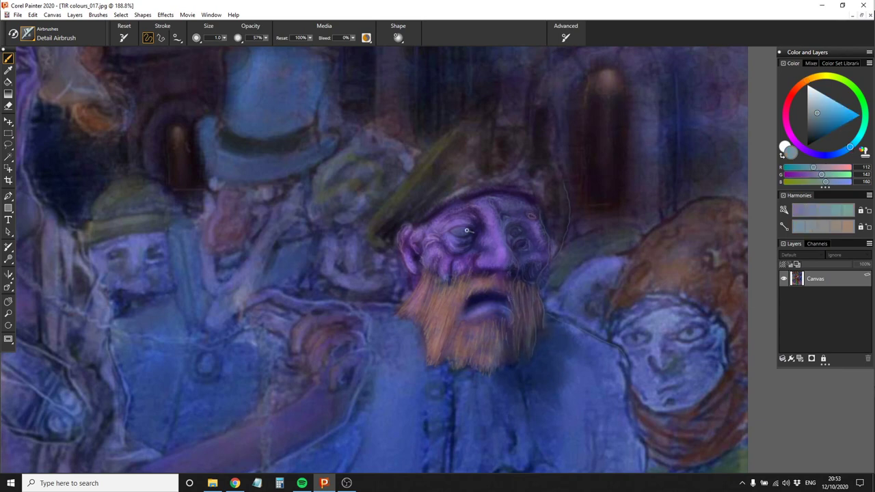
left_click(813, 139)
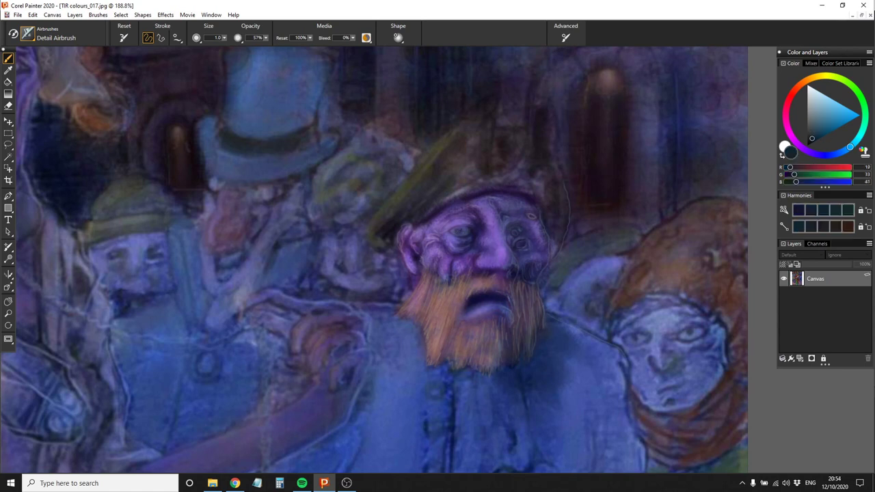
left_click(446, 263, "alt")
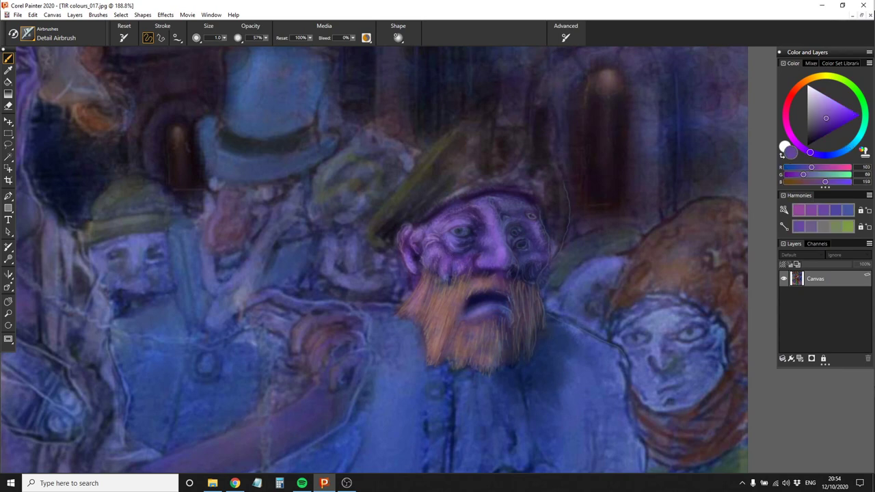
left_click(518, 269, "alt")
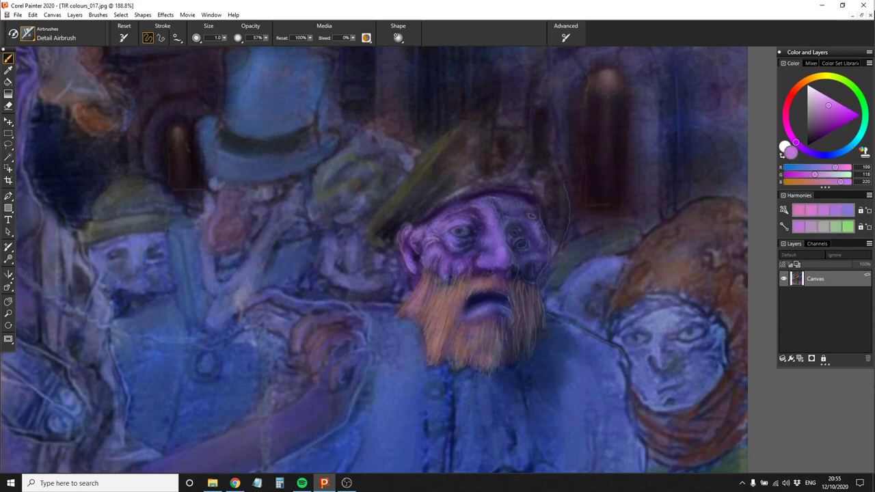
left_click(737, 152, "alt")
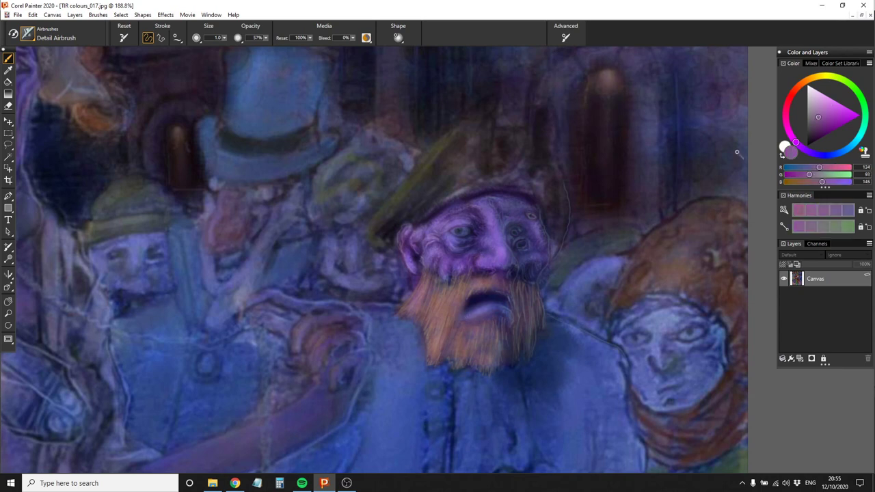
left_click(850, 146)
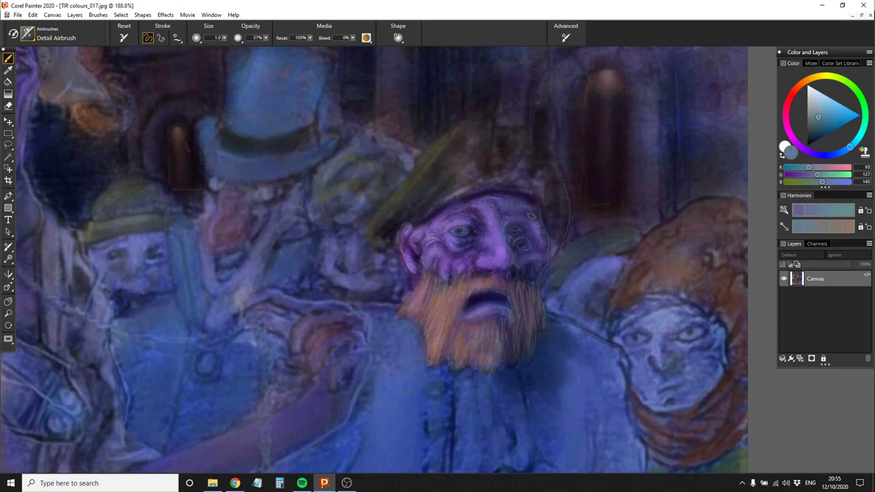
Darken the bearded man's mouth in deep navy and add fine light blue and pale pink highlights to his face and beard
left_click(481, 300, "alt")
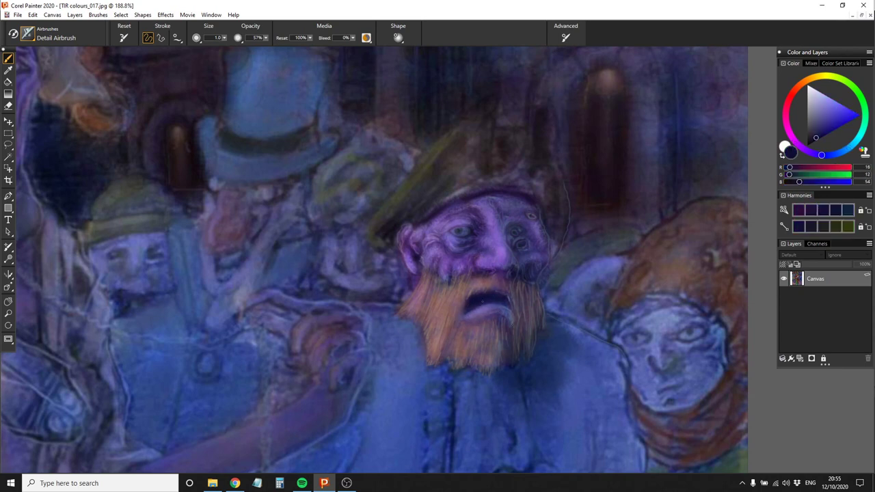
scroll(487, 265, "down", 10)
scroll(517, 254, "up", 8)
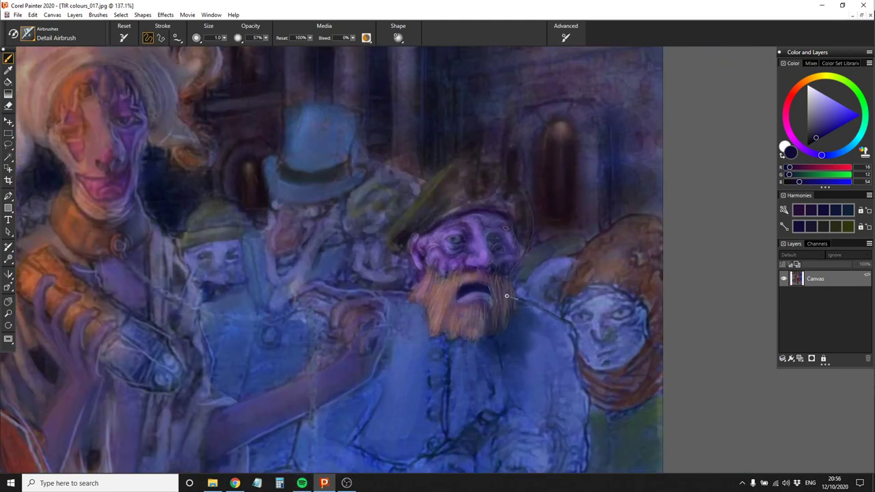
left_click(517, 254, "alt")
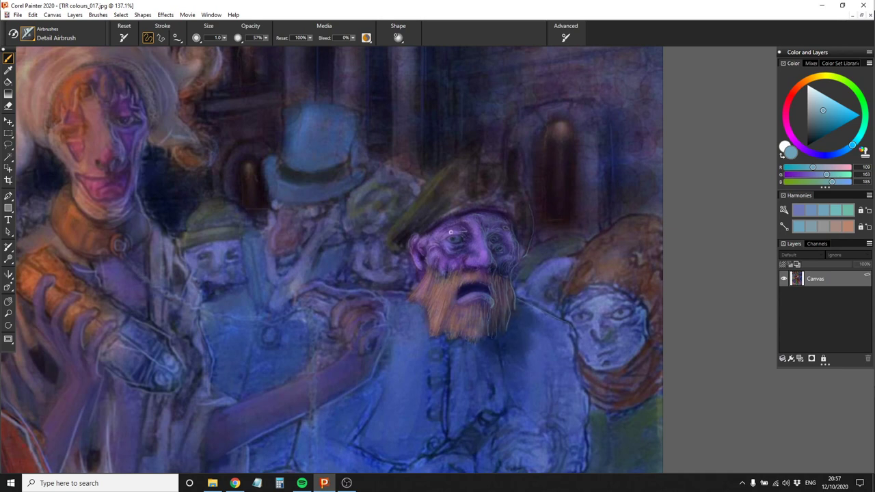
left_click(448, 251, "alt")
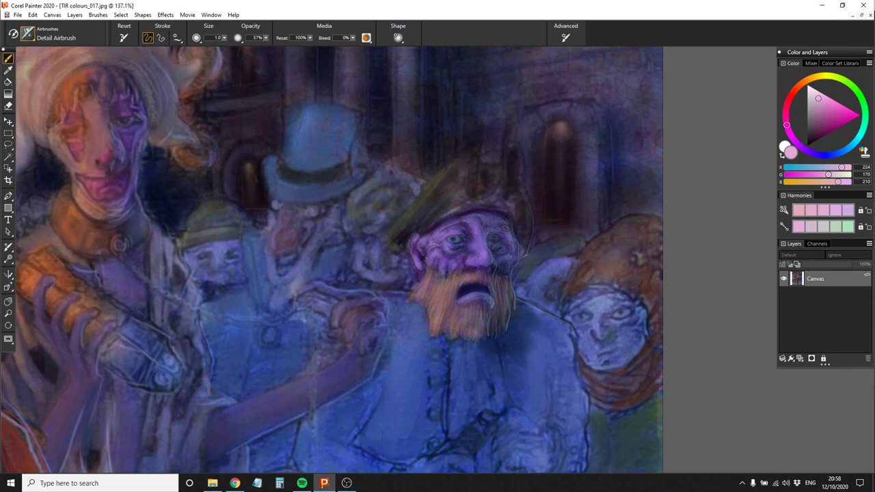
left_click(469, 243, "alt")
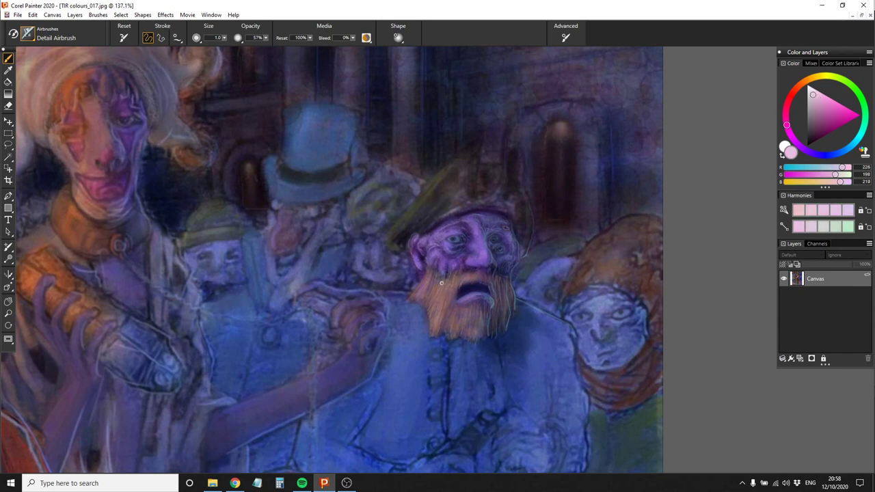
Repaint the bearded man's cap as a two-peaked olive hat with Tapered Oils at size 15.3 and 15% opacity
left_click(28, 34)
left_click(49, 143)
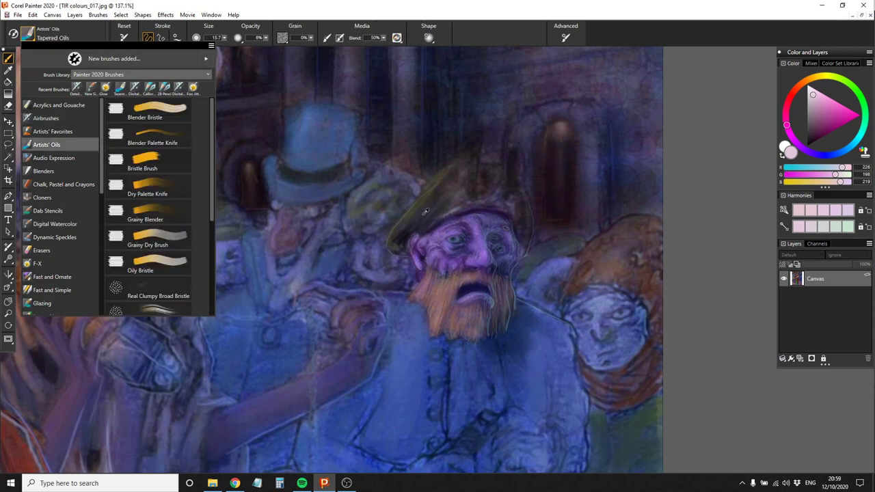
left_click(188, 274)
left_click(401, 227, "alt")
mouse_move(401, 227)
left_mouse_down()
mouse_move(510, 153)
mouse_move(499, 183)
mouse_move(430, 189)
mouse_move(419, 221)
mouse_move(467, 186)
mouse_move(403, 239)
mouse_move(451, 198)
mouse_move(513, 171)
mouse_move(523, 239)
left_mouse_up()
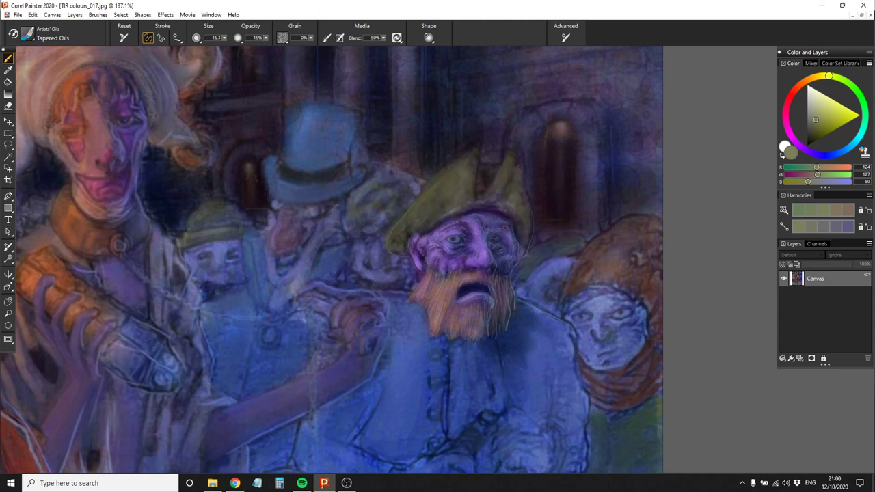
left_click(478, 196, "alt")
left_click_drag(478, 195, 523, 246)
Tint the shadowed side of the two-peaked hat slate blue with Digital Grainy Airbrush at size 21.6 and 7% opacity
left_click(27, 34)
left_click(58, 118)
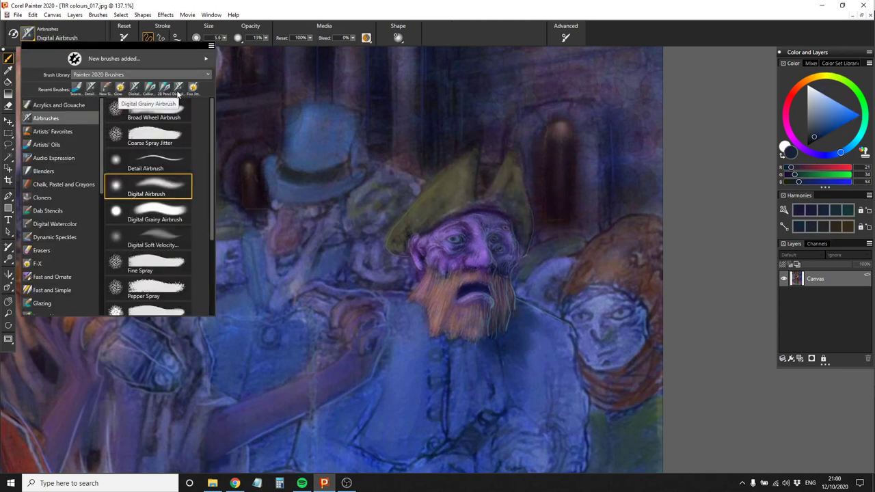
left_click(147, 181)
left_click(391, 242, "alt")
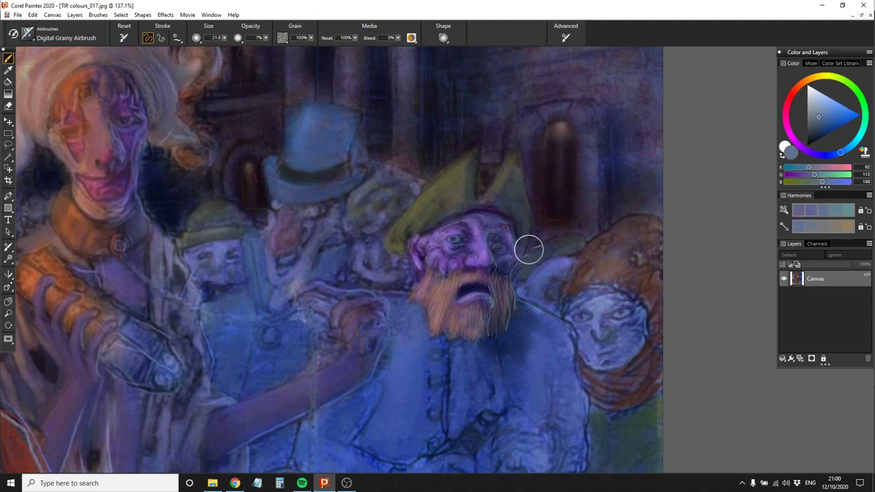
Highlight the hat's brim and peak edges in light olive with Digital Grainy Airbrush at size 5.2
key("bracketleft")
key("bracketleft")
left_click(530, 184, "alt")
left_click(819, 112)
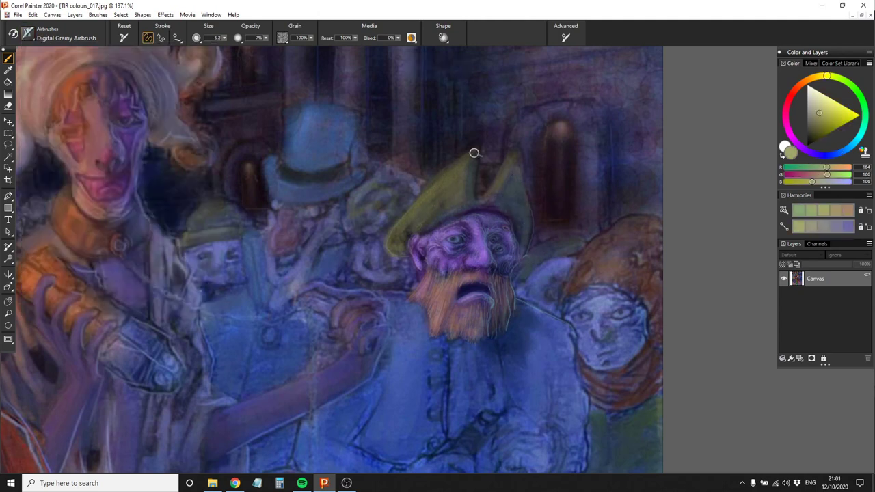
Shade the hat in dark grey-olive with an enlarged Digital Grainy Airbrush and in dark blue-grey with Digital Airbrush at size 14.7
left_click(445, 200, "alt")
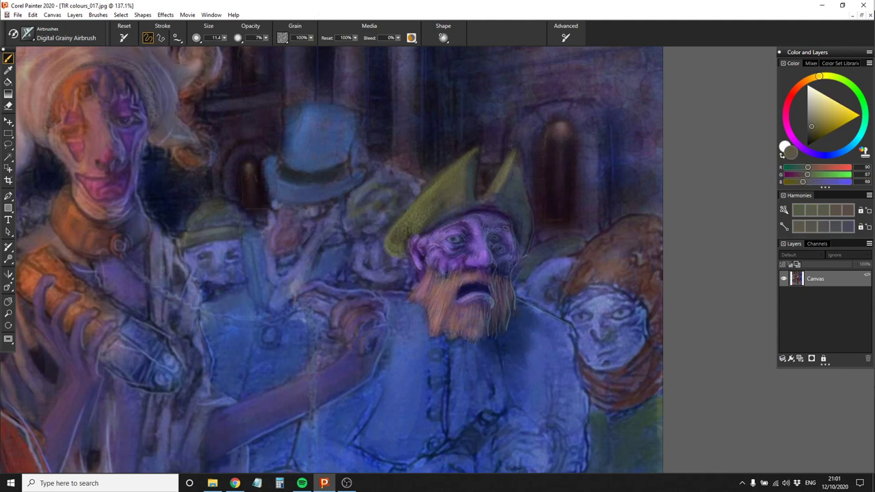
key("bracketright")
key("bracketright")
key("bracketright")
key("bracketright")
key("bracketright")
key("bracketright")
left_click(28, 36)
left_click(157, 184)
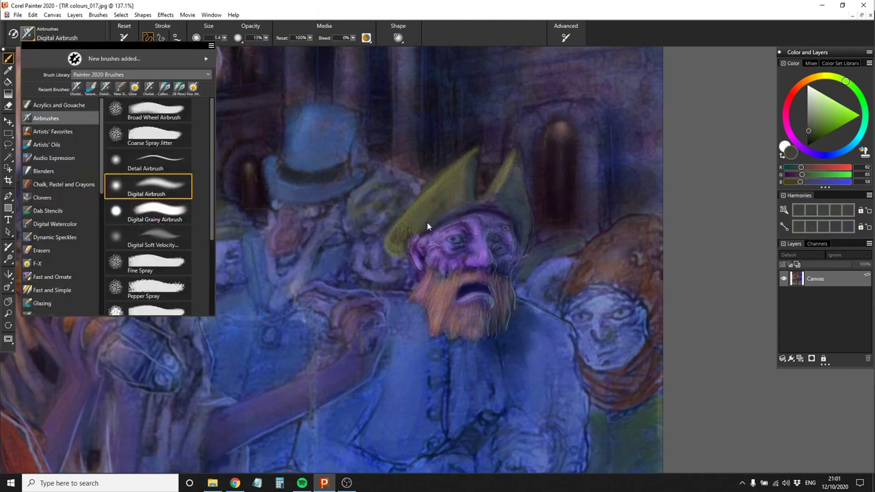
left_click(502, 200, "alt")
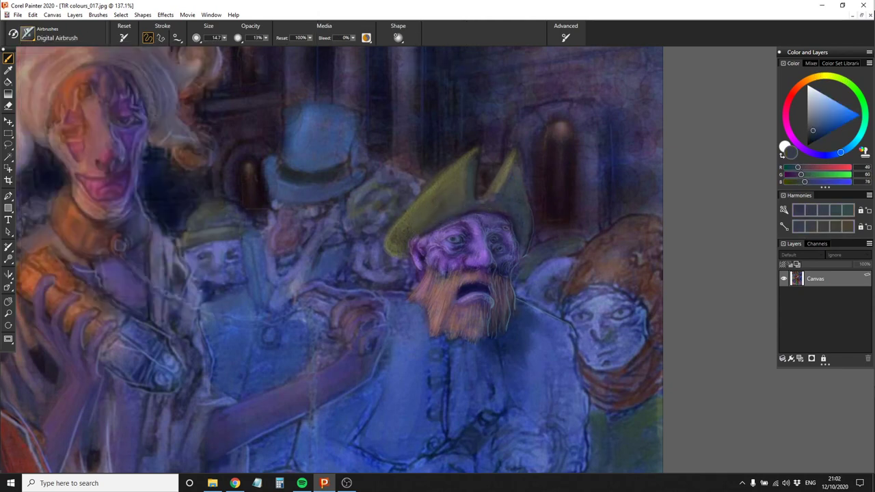
Outline the hat's peaks with fine teal and light yellow-green lines using Detail Airbrush at size 1.0
left_click(28, 36)
left_click(156, 171)
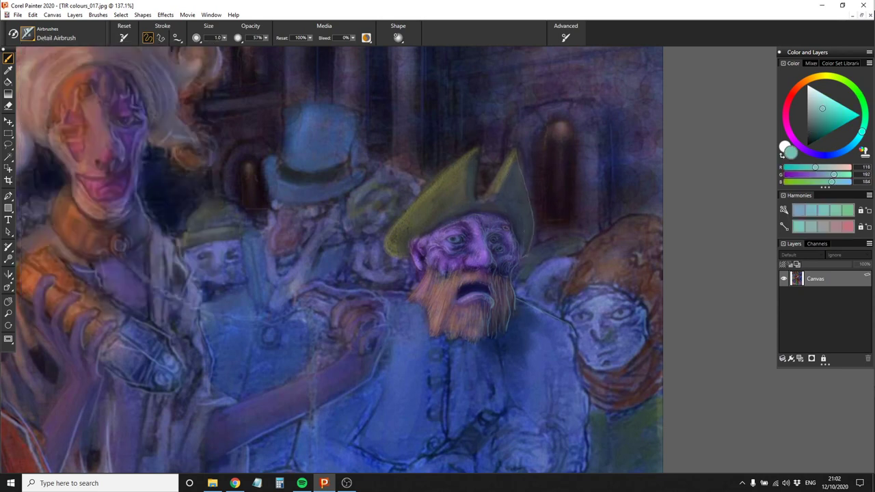
left_click(421, 225, "alt")
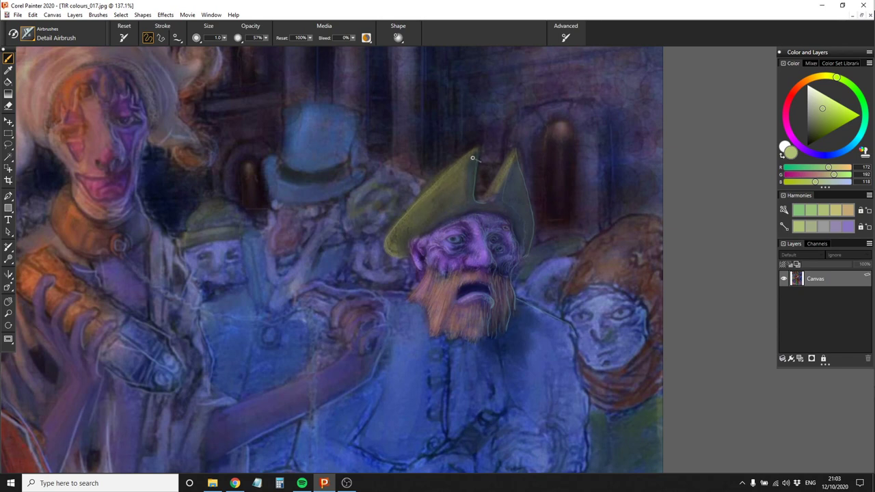
Smooth and shade the notch between the hat's peaks in grey-olive tones with Digital Airbrush, reducing the size to 8.2
left_click(27, 36)
left_click(157, 198)
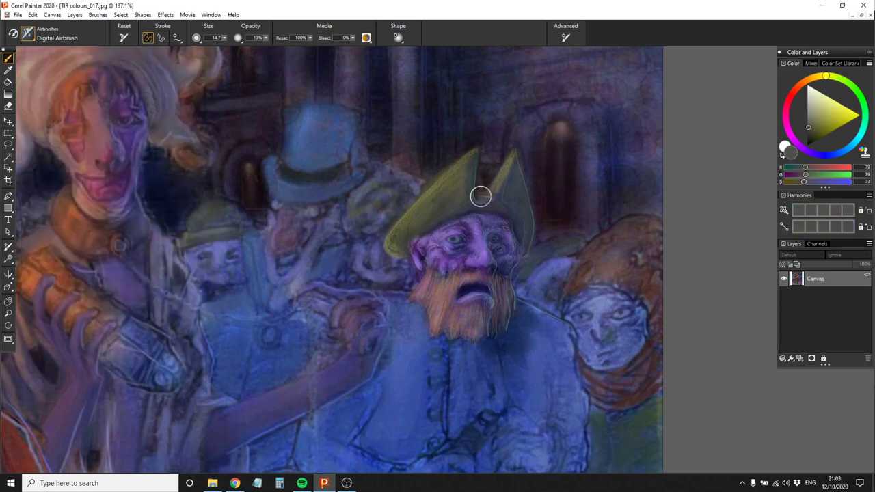
left_click(403, 244, "alt")
left_click(497, 186, "alt")
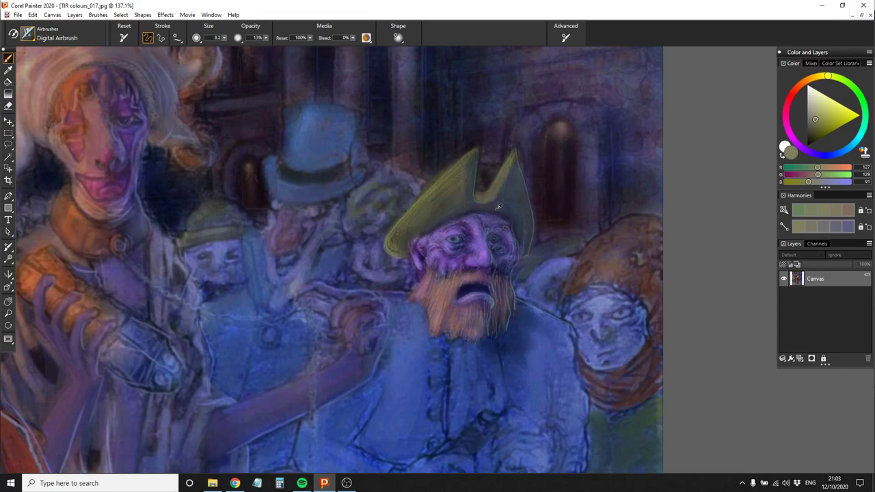
left_click(498, 206, "alt")
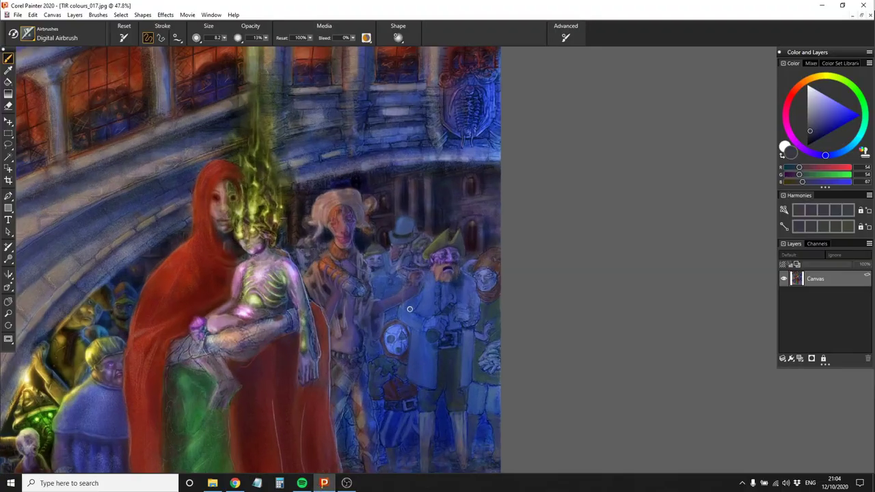
Shade the bearded man's blue coat in dark violet-blue with Digital Grainy Airbrush, enlarging the brush to 58.0
scroll(410, 309, "down", 3)
scroll(444, 233, "up", 6)
left_click(27, 36)
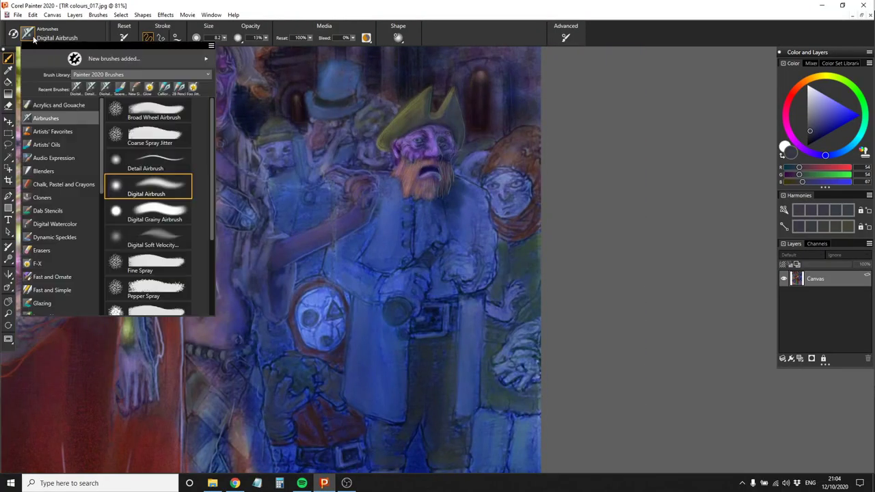
left_click(153, 212)
left_click(363, 236, "alt")
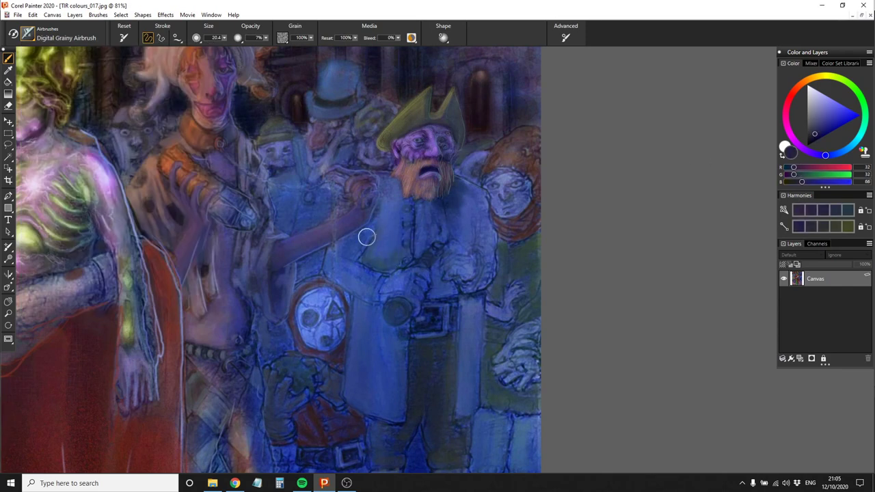
left_click(824, 129)
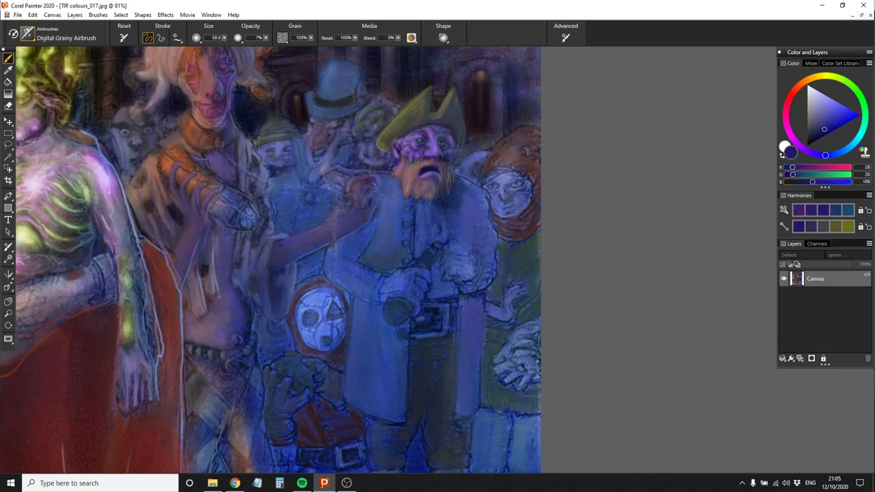
Speckle the coat's sleeve and lower panels in pale lavender with Coarse Spray Jitter, reducing the size to 11.7
left_click(27, 36)
left_click(155, 141)
left_click(442, 293, "alt")
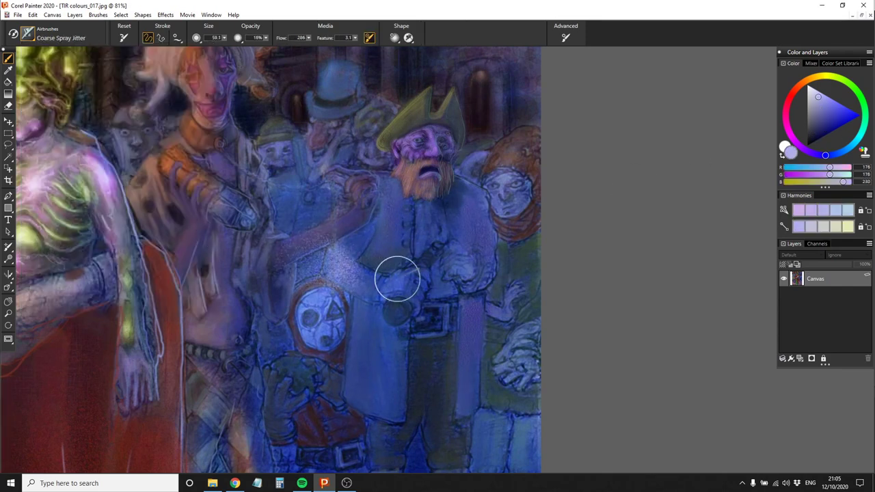
left_click_drag(391, 411, 380, 383)
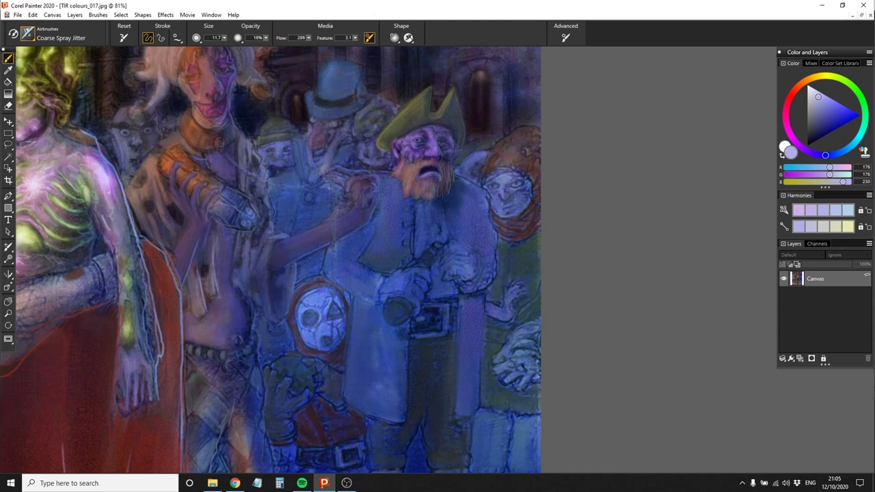
left_click(392, 174, "alt")
left_click(464, 101, "alt")
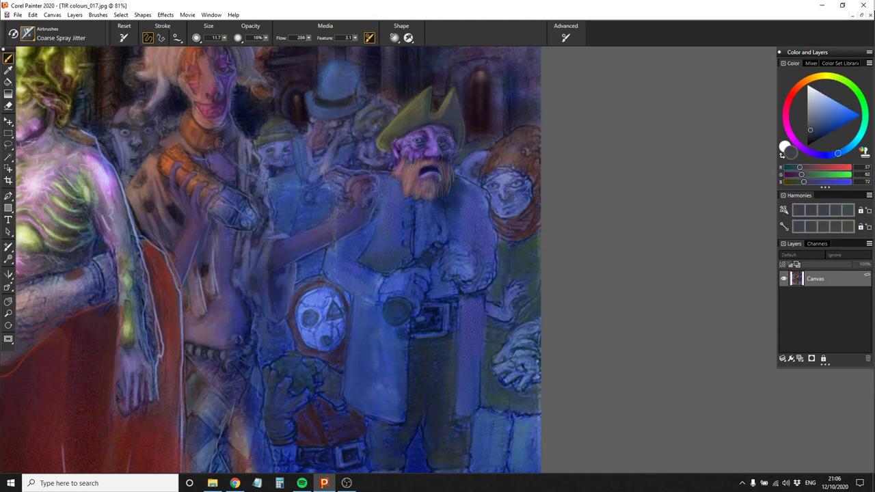
Switch to Spotify, browse Metallica's discography down to Ride The Lightning (Remastered), and return to Corel Painter
key("alt+Tab")
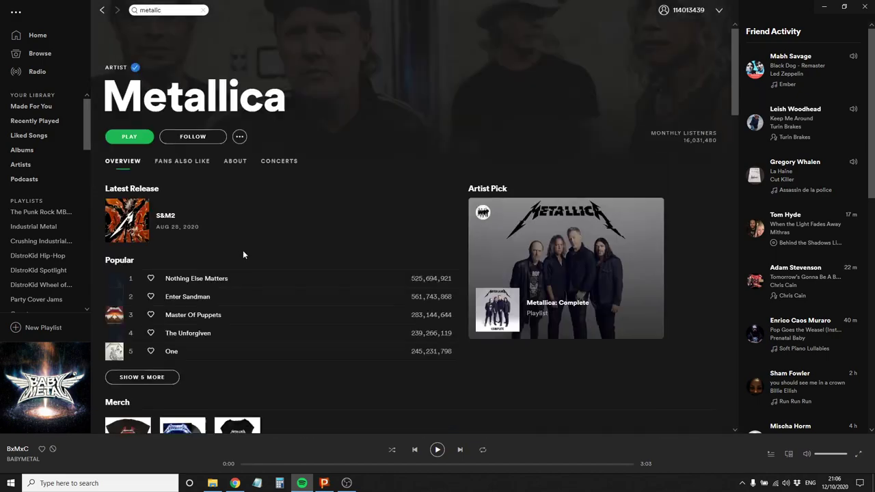
scroll(243, 250, "down", 15)
left_click(735, 360)
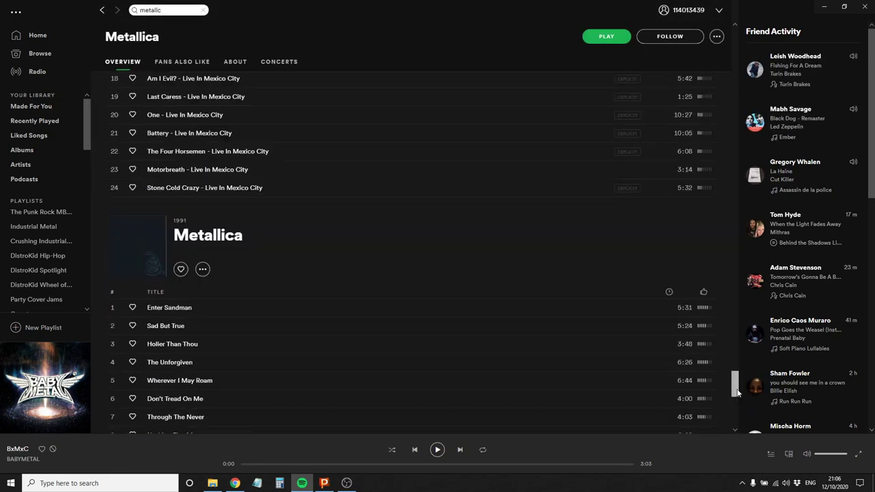
scroll(104, 222, "down", 5)
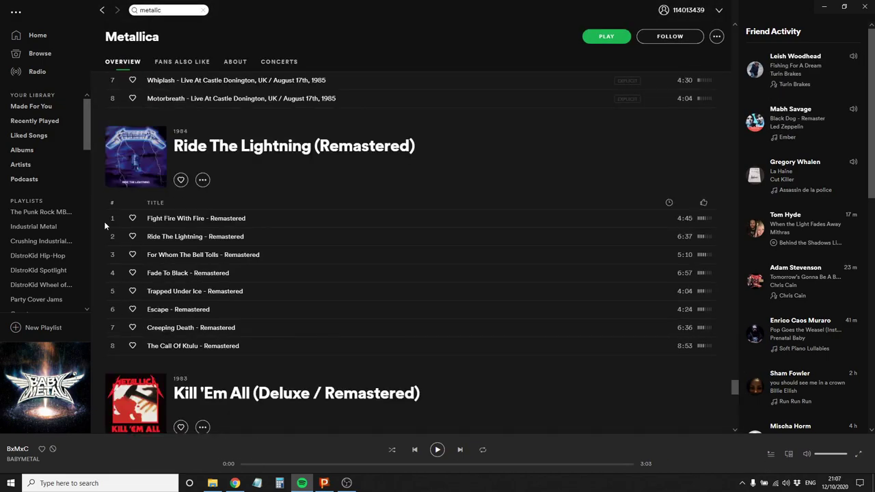
key("alt+Tab")
Paint medium blue over the man's coat and trousers with Fine Tip Water at size 20.0
left_click(27, 33)
left_click(60, 223)
left_click(147, 290)
left_click(280, 222, "alt")
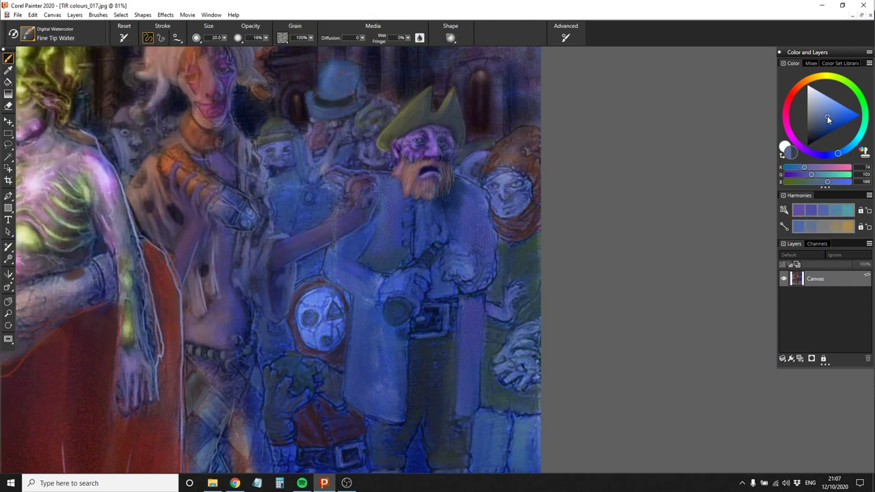
mouse_move(369, 267)
left_mouse_down()
mouse_move(390, 273)
mouse_move(400, 212)
mouse_move(472, 410)
left_mouse_up()
Glaze the coat and trousers in blue with New Simple Water at size 80.5
left_click(27, 32)
left_click(137, 301)
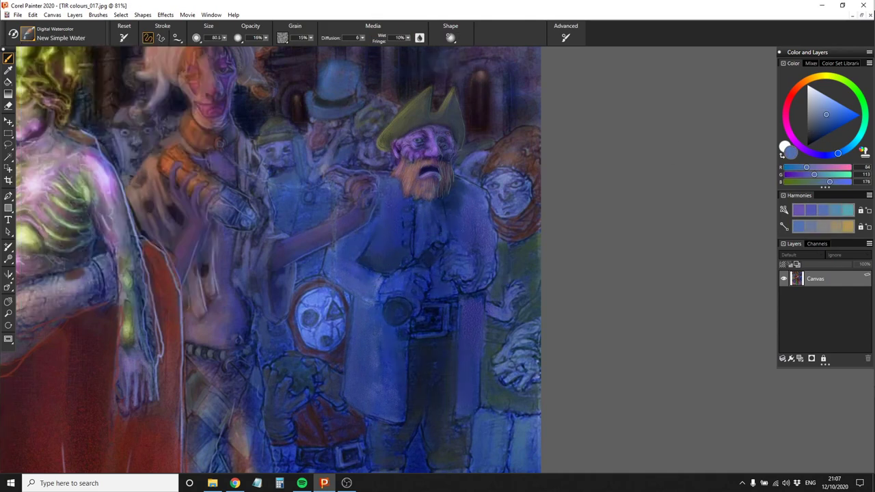
left_click_drag(471, 226, 445, 195)
scroll(397, 230, "down", 5)
left_click_drag(363, 322, 424, 152)
scroll(424, 152, "up", 5)
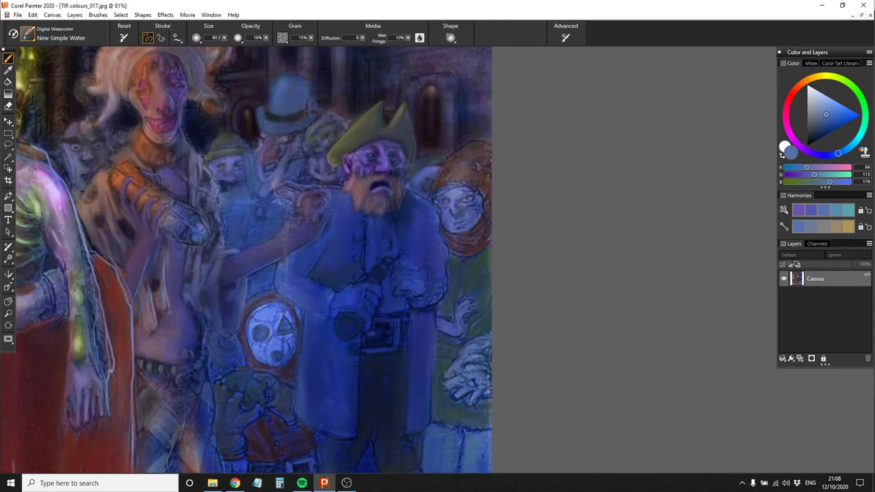
Dry the digital watercolor and deepen the coat and trousers with another New Simple Water glaze in greyish blue
left_click(75, 14)
left_click(182, 355)
left_click(363, 275, "alt")
left_click_drag(363, 275, 411, 410)
left_click_drag(346, 219, 397, 416)
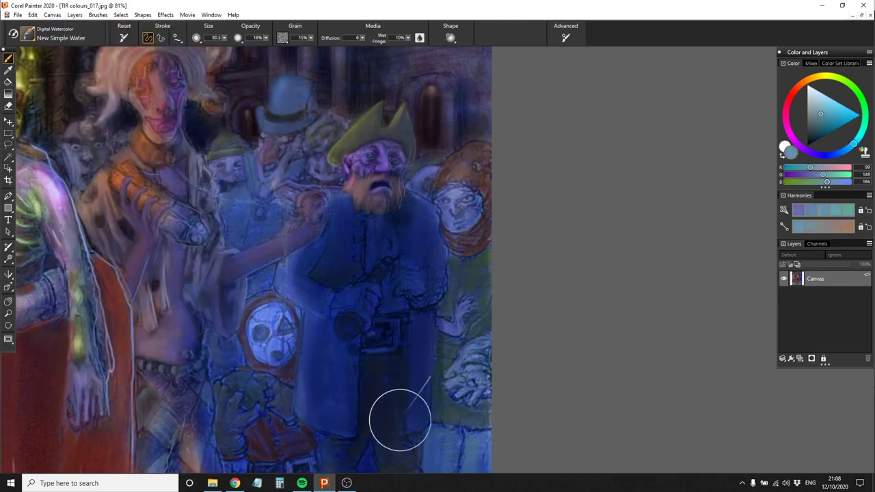
Dry the watercolor again and light the coat's left sleeve and front panel with a dark-blue F-X Glow at size 92.7
left_click(74, 14)
left_click(182, 353)
left_click(45, 133, "alt")
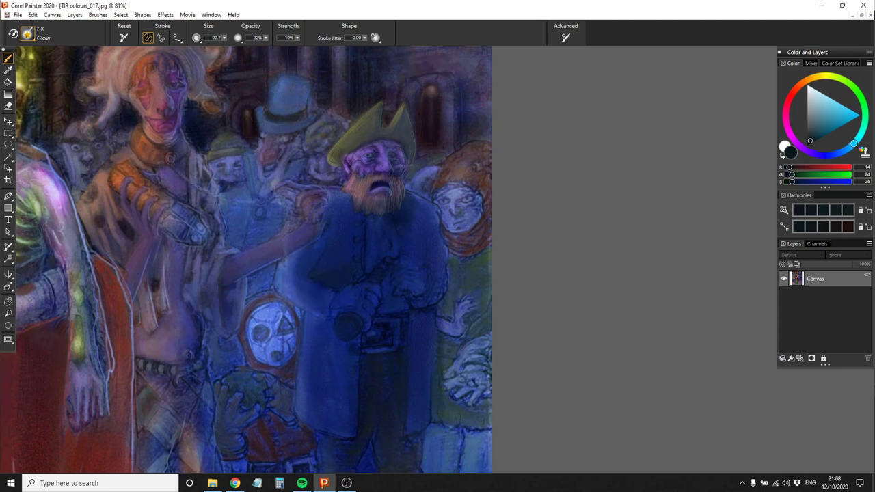
mouse_move(282, 280)
left_mouse_down()
mouse_move(322, 383)
mouse_move(307, 363)
mouse_move(301, 237)
left_mouse_up()
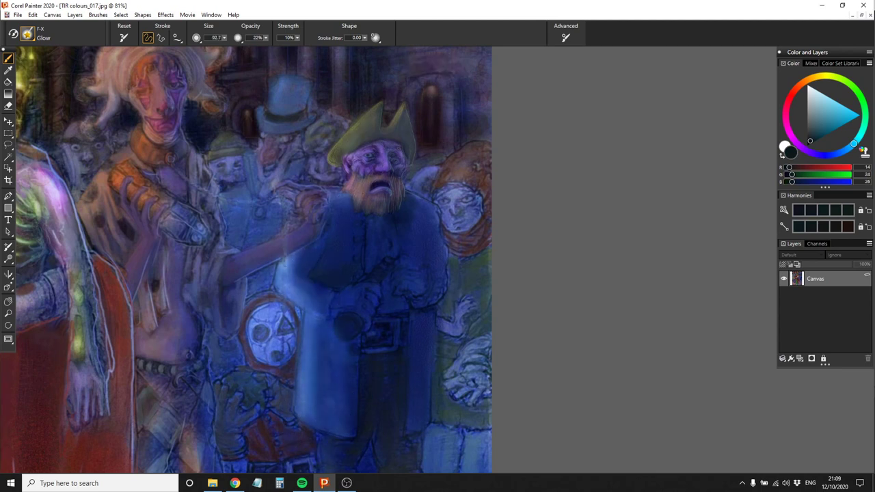
Add a glow along the right side of the coat with the Glow brush at size 39.2
key("bracketleft")
key("bracketleft")
key("bracketleft")
key("bracketleft")
key("bracketleft")
key("bracketright")
key("bracketright")
key("bracketright")
key("bracketright")
key("bracketright")
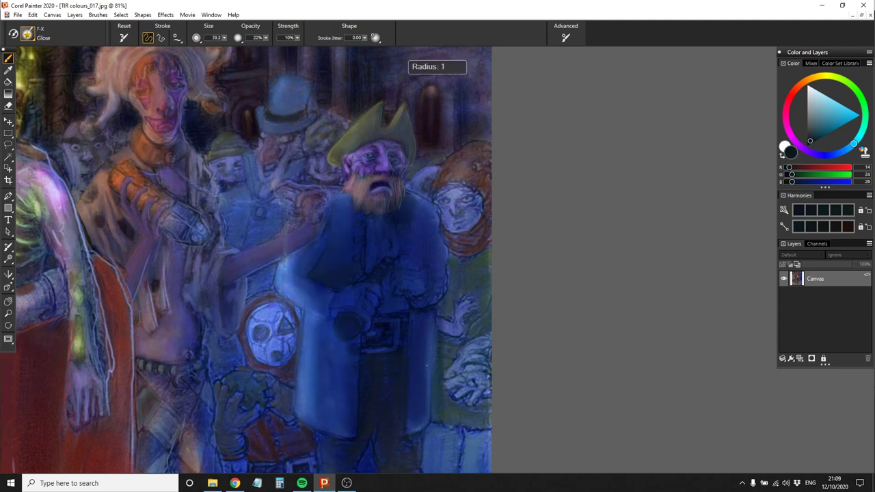
left_click_drag(400, 171, 406, 145)
mouse_move(307, 308)
left_mouse_down()
mouse_move(286, 253)
mouse_move(268, 135)
left_mouse_up()
Brighten the coat's front panels, the horn and the lower legs with Glow at size 68.6
key("bracketleft")
key("bracketleft")
key("bracketleft")
left_click_drag(309, 267, 296, 417)
left_click_drag(376, 267, 380, 424)
left_click_drag(304, 260, 304, 356)
left_click_drag(274, 206, 237, 294)
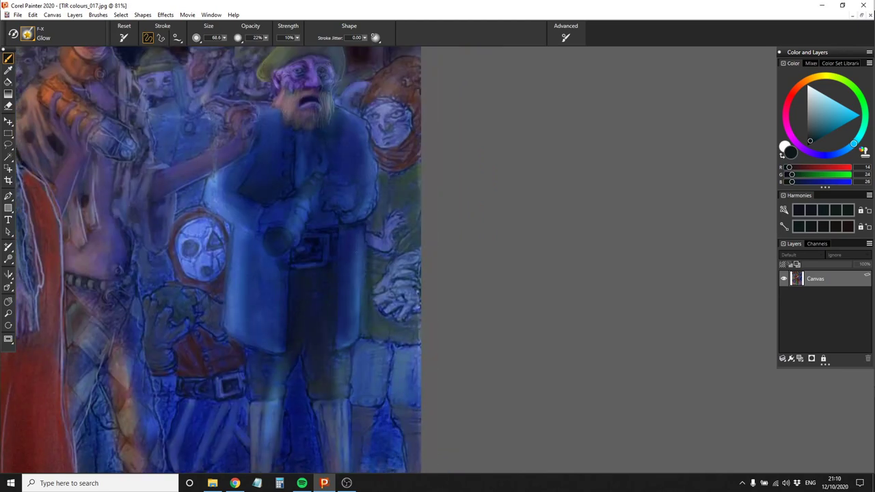
mouse_move(324, 240)
left_mouse_down()
mouse_move(294, 273)
mouse_move(259, 177)
left_mouse_up()
left_click_drag(274, 205, 290, 338)
Pick out the horn, hands and belt buckle with a finer Glow at size 20.4
key("bracketleft")
key("bracketleft")
key("bracketleft")
key("bracketleft")
key("bracketleft")
key("bracketleft")
key("bracketleft")
left_click_drag(281, 376, 359, 323)
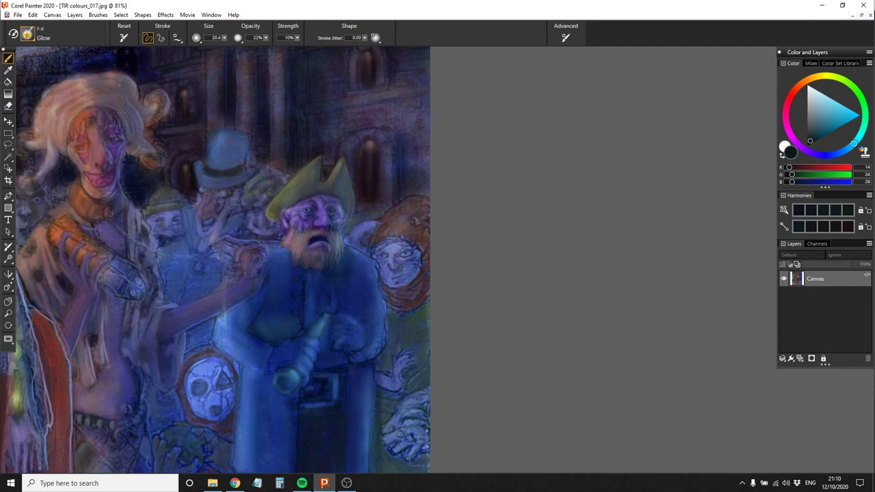
Warm the coat with broad dark-brown Glow strokes, enlarging the brush to 131.2 and reducing it to 83.2
scroll(312, 326, "up", 2)
key("bracketright")
key("bracketright")
key("bracketright")
key("bracketright")
key("bracketright")
key("bracketright")
key("bracketright")
key("bracketright")
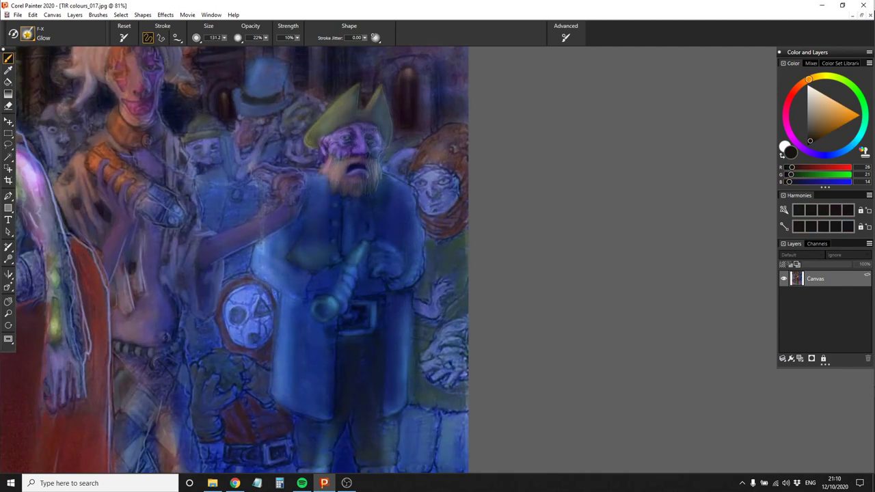
left_click_drag(298, 329, 338, 242)
scroll(338, 242, "down", 3)
scroll(312, 251, "up", 4)
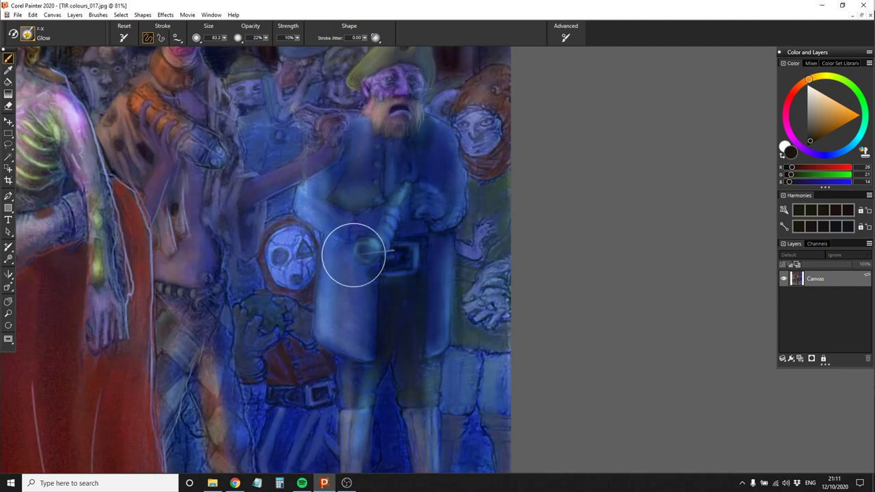
Add smaller Glow touches to the coat, horn and belt buckle, and set the brush size back to 83.0
key("bracketleft")
key("bracketleft")
key("bracketleft")
key("bracketleft")
key("bracketleft")
key("bracketleft")
key("bracketleft")
key("bracketleft")
key("bracketleft")
key("bracketleft")
key("bracketleft")
key("bracketright")
key("bracketright")
key("bracketright")
key("bracketright")
key("bracketright")
key("bracketright")
key("bracketright")
key("bracketright")
key("bracketright")
scroll(328, 234, "up", 2)
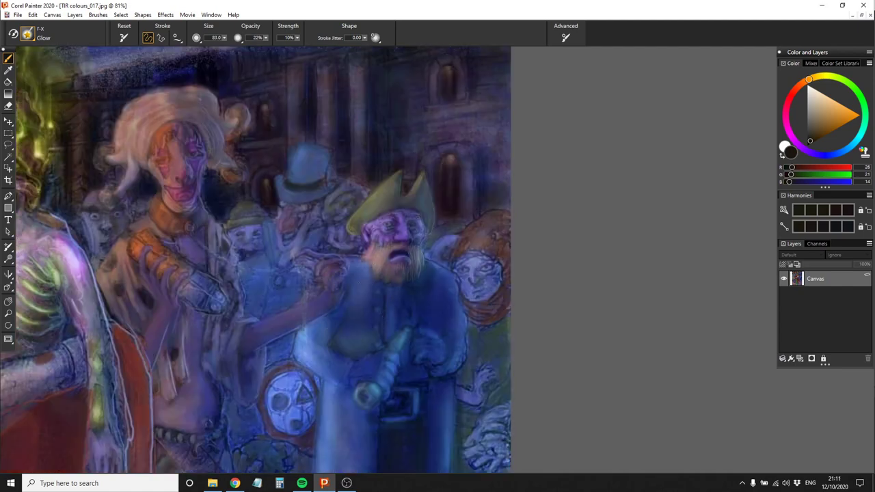
Glaze the man's figure in muted grey-blue and tan with New Simple Water at size 80.5
scroll(333, 300, "down", 2)
scroll(333, 299, "down", 1)
left_click(27, 34)
left_click(116, 171)
left_click(819, 110)
left_click(828, 156)
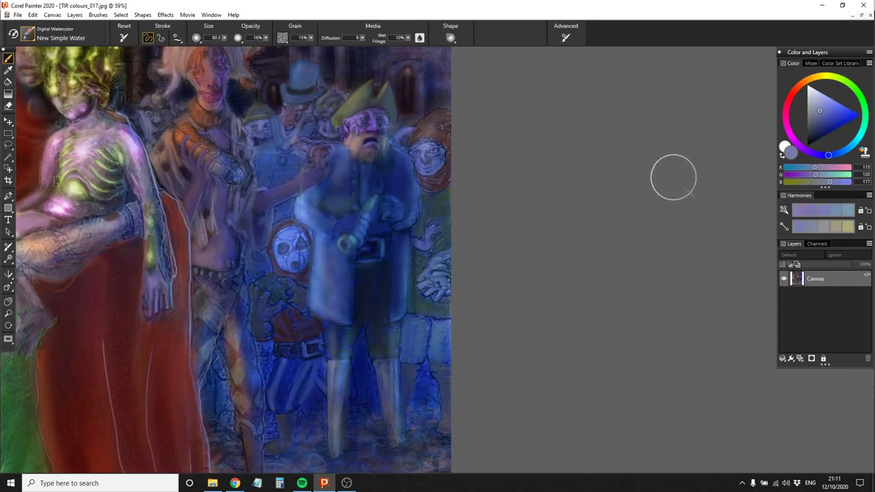
left_click(816, 77)
Repaint the coat in medium blue with Artists' Oils Tapered Oils at size 61.2, reducing it to 31.3
left_click(27, 34)
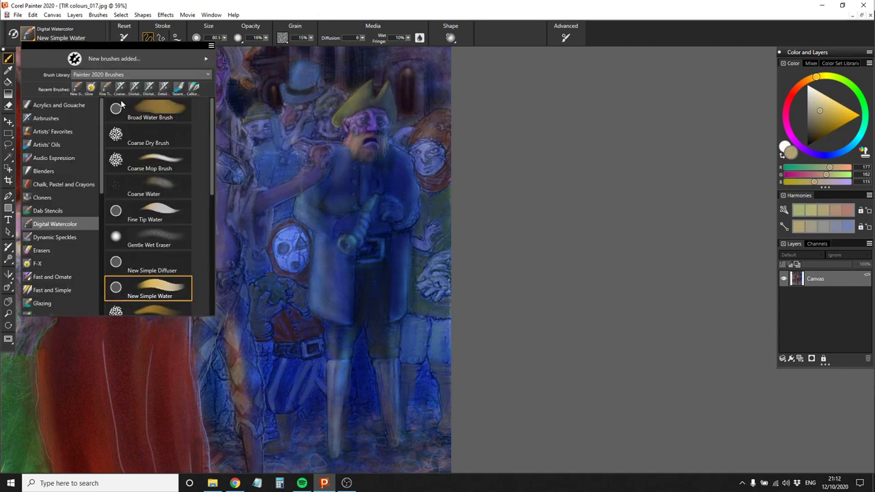
left_click(46, 144)
left_click(258, 486)
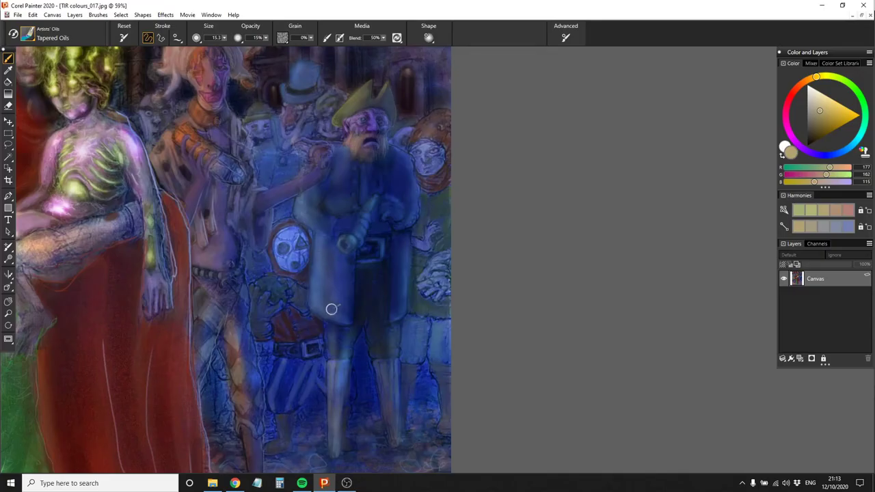
left_click(835, 117)
key("bracketright")
key("bracketright")
key("bracketright")
key("bracketright")
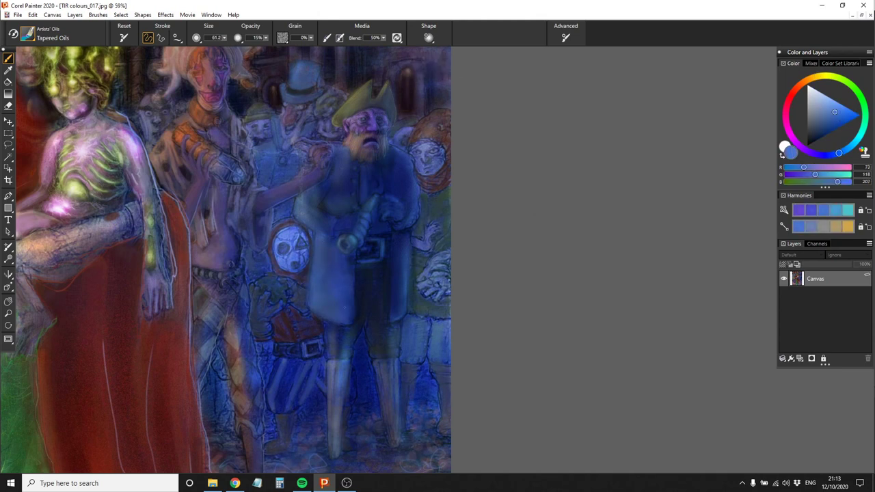
key("bracketleft")
key("bracketleft")
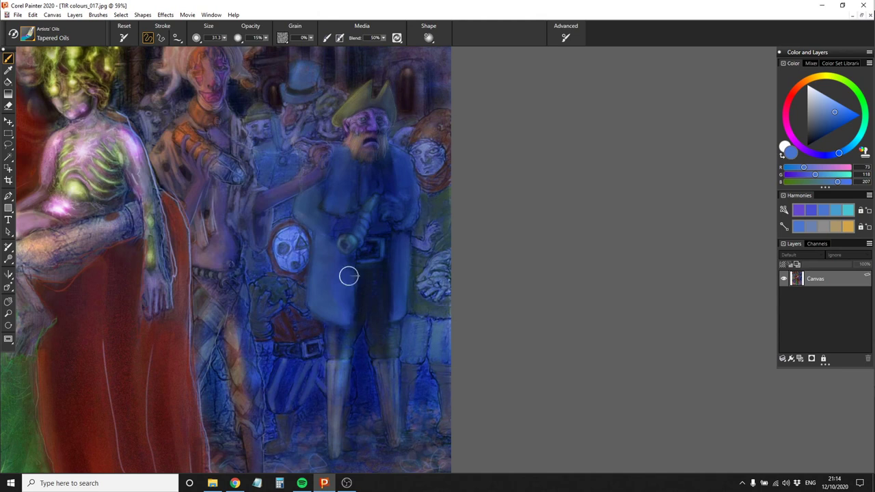
Paint the man's knee-length trousers in muted olive green sampled from them, using Tapered Oils at sizes 24.3 to 34.3
left_click(384, 352, "alt")
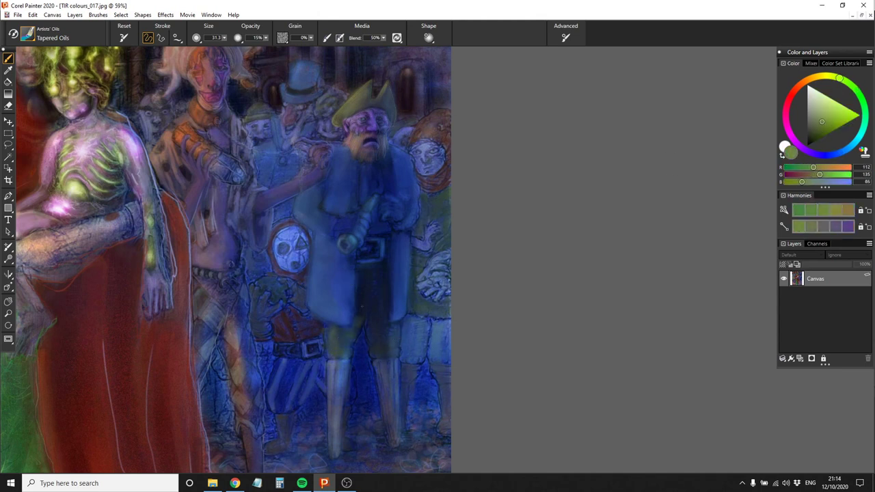
left_click_drag(375, 326, 369, 277)
key("bracketright")
key("bracketright")
left_click_drag(379, 344, 377, 274)
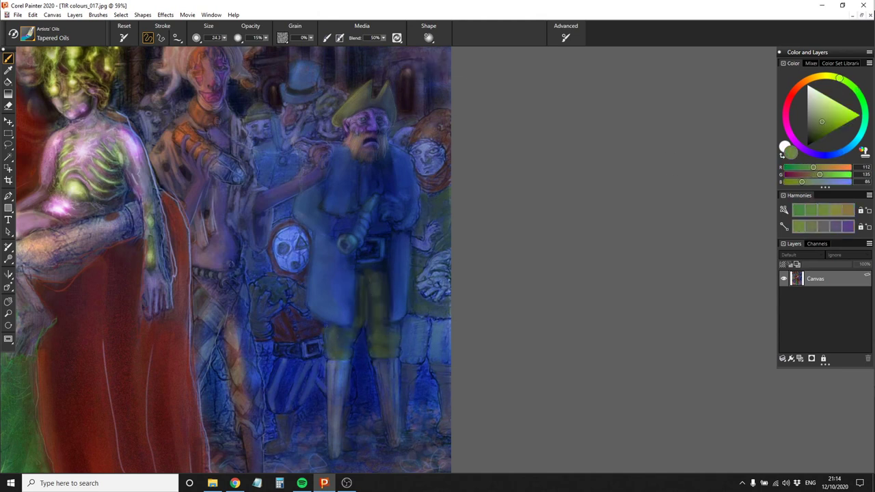
Deepen the trousers in saturated olive green and shade the belt and lower legs in dark yellow-brown at size 34.3
left_click(825, 127)
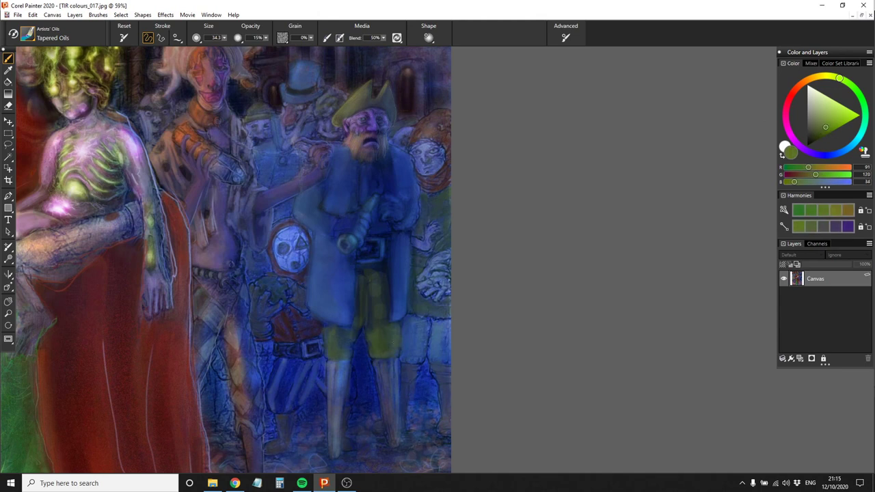
left_click(383, 301, "alt")
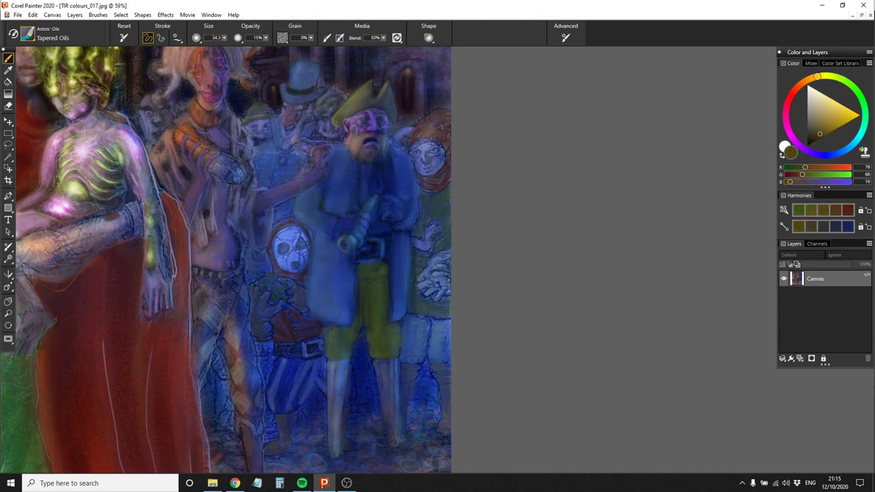
left_click_drag(335, 362, 338, 452)
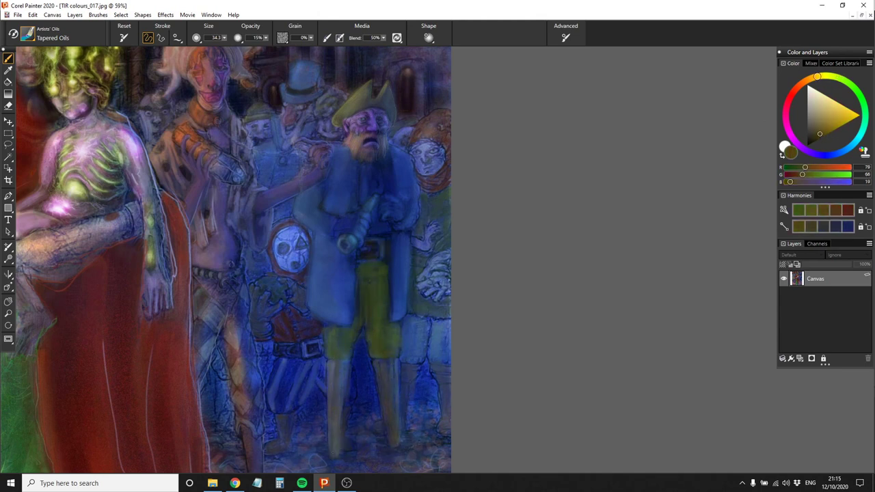
Highlight both lower legs with light blue vertical strokes, reducing Tapered Oils to size 11.4
left_click(850, 147)
left_click(819, 104)
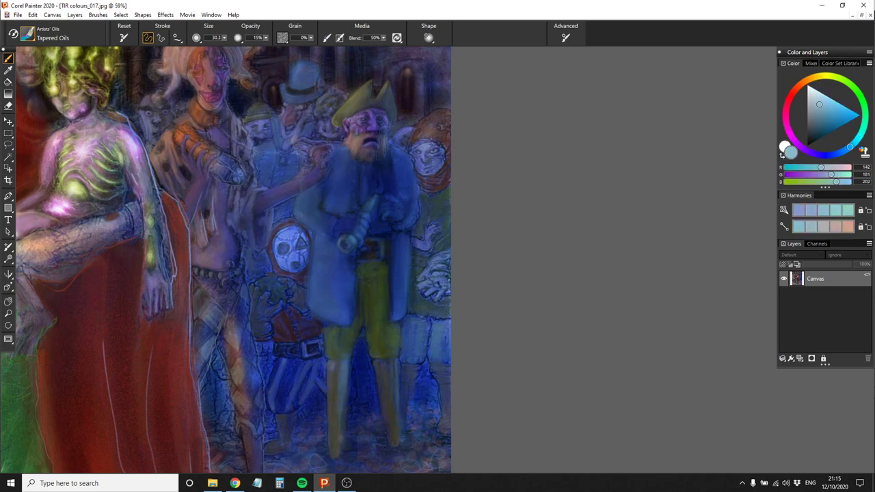
key("bracketleft")
key("bracketleft")
key("bracketleft")
key("bracketleft")
left_click_drag(339, 397, 340, 454)
left_click_drag(393, 364, 397, 421)
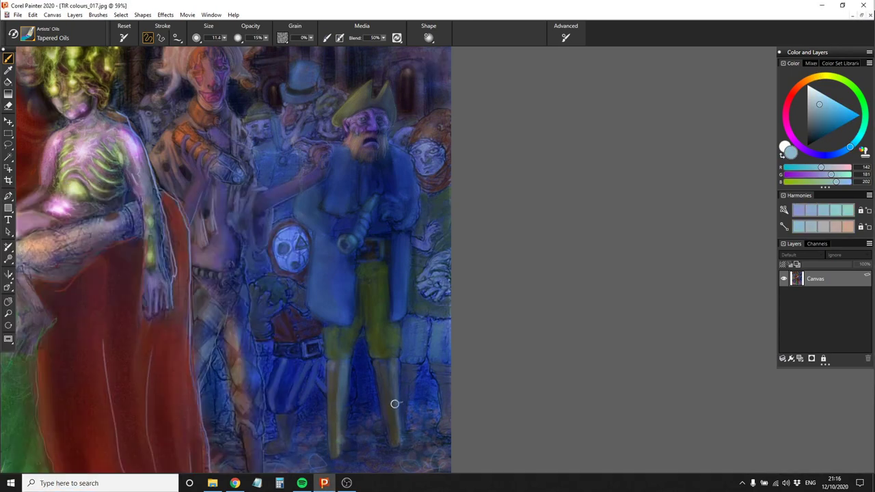
left_click_drag(386, 380, 398, 443)
left_click_drag(341, 453, 341, 394)
left_click_drag(395, 358, 396, 384)
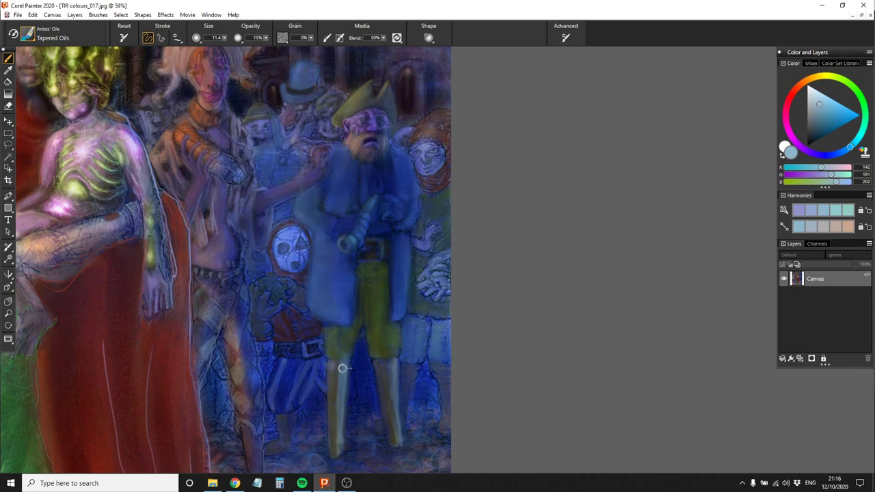
Detail the bearded man's trousers and lower legs with fine Detail Airbrush lines at size 1.0, using colours sampled from them and pale blue
left_click(393, 347, "alt")
left_click(27, 34)
left_click(137, 91)
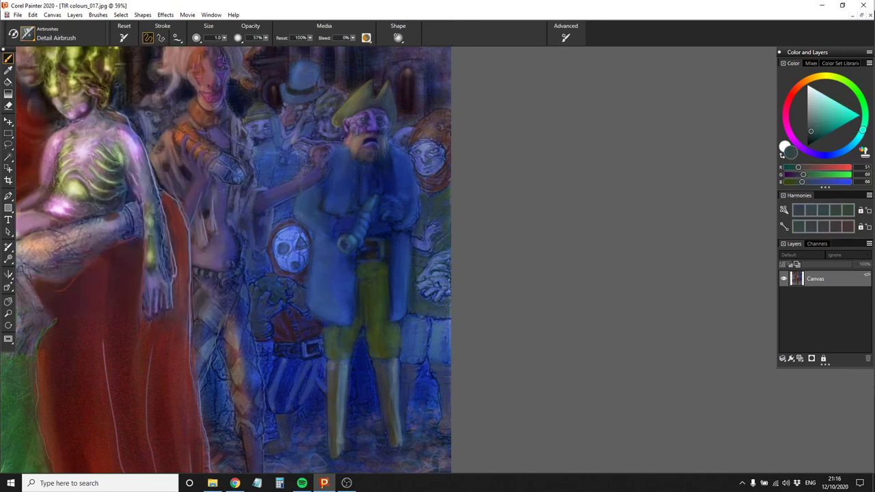
left_click(326, 366, "alt")
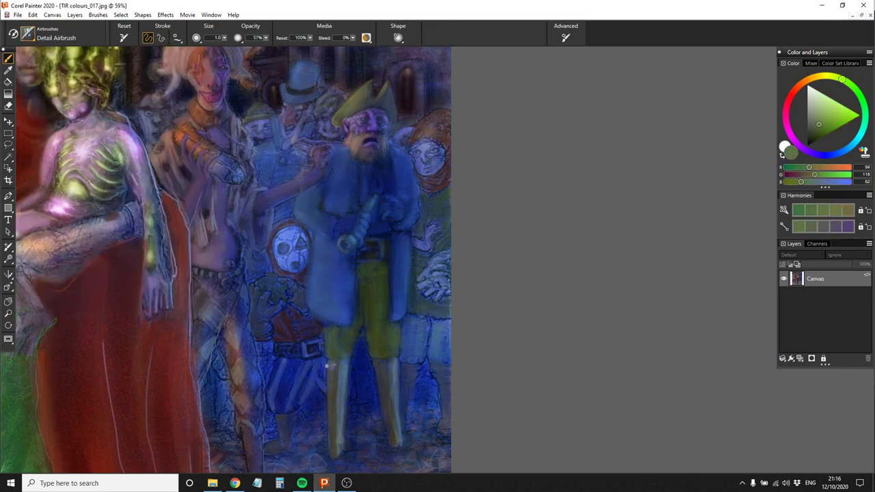
left_click(820, 126)
left_click(331, 432, "alt")
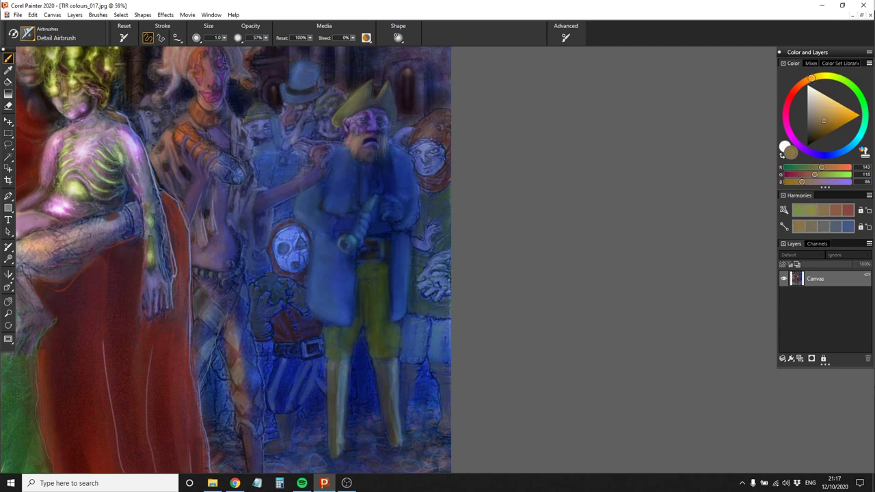
left_click(372, 387, "alt")
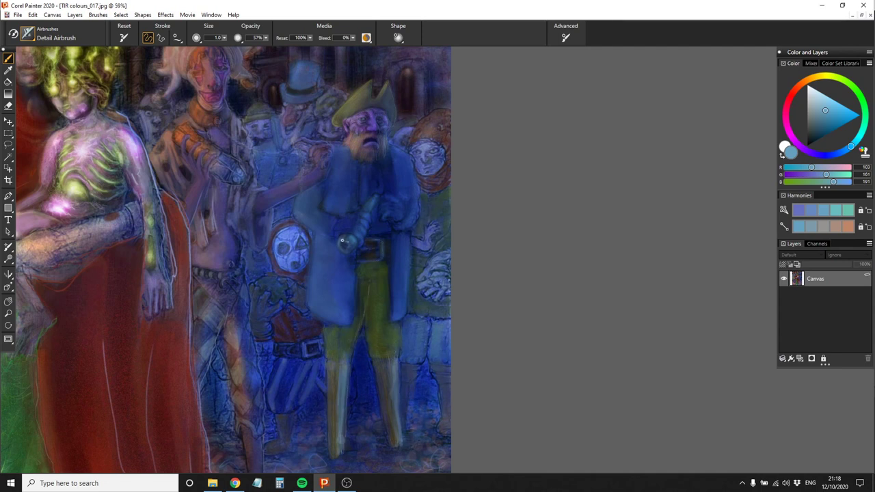
left_click(821, 99)
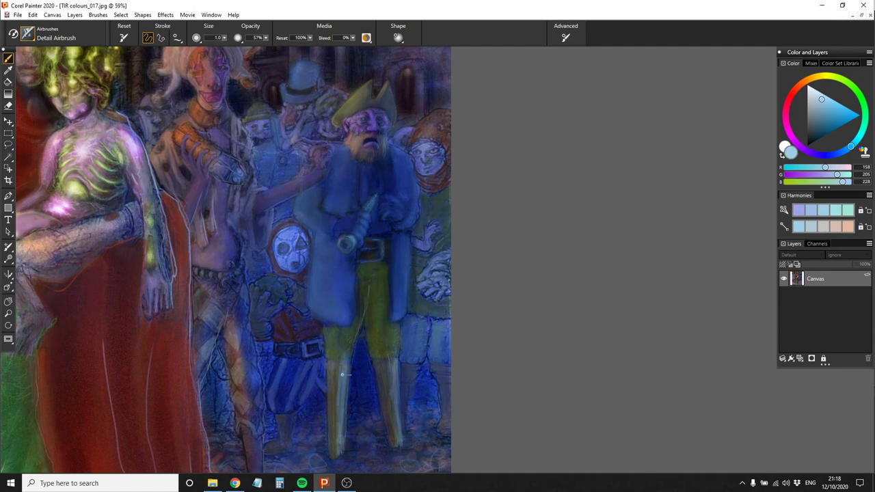
Rework the man's coat in blue sampled from it, using Artists' Oils Tapered Oils enlarged to size 58.8
left_click(27, 33)
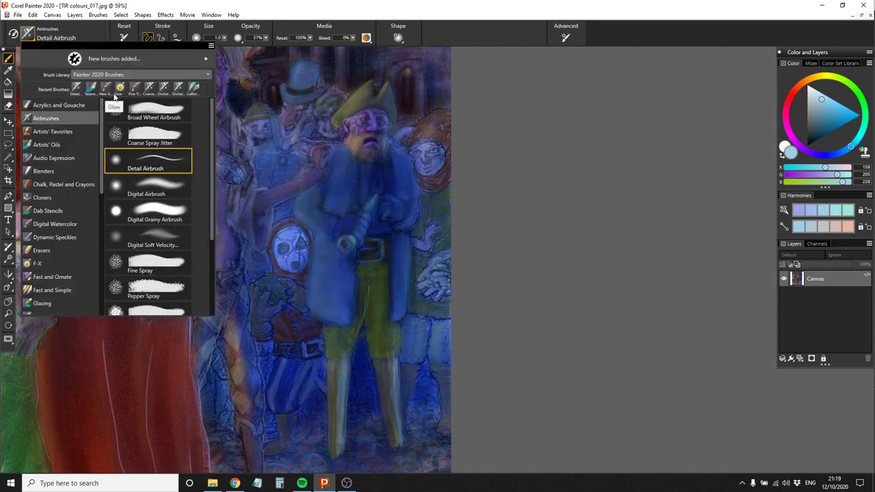
left_click(146, 156)
left_click(348, 303, "alt")
key("]")
key("]")
key("]")
key("]")
key("]")
key("]")
key("]")
key("]")
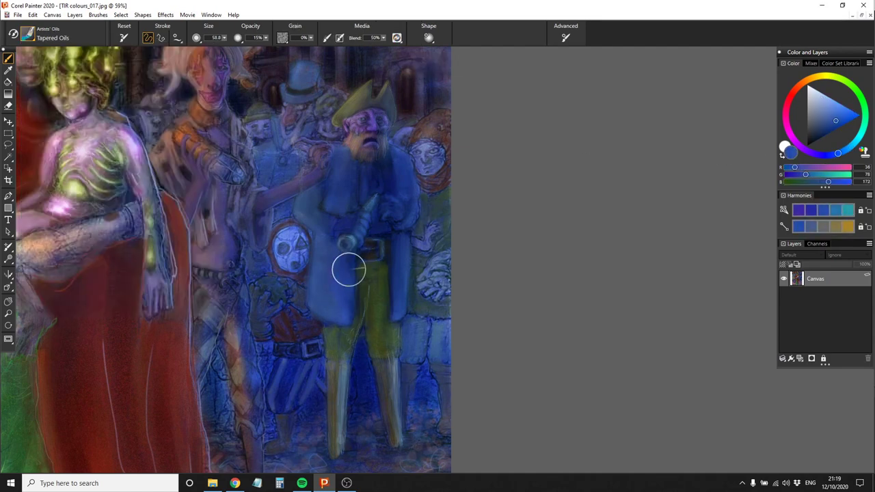
Tint the coat with purple, teal and orange hues using Tapered Oils reduced to size 24.0
left_click(792, 122)
key("bracketleft")
key("bracketleft")
key("bracketleft")
key("bracketleft")
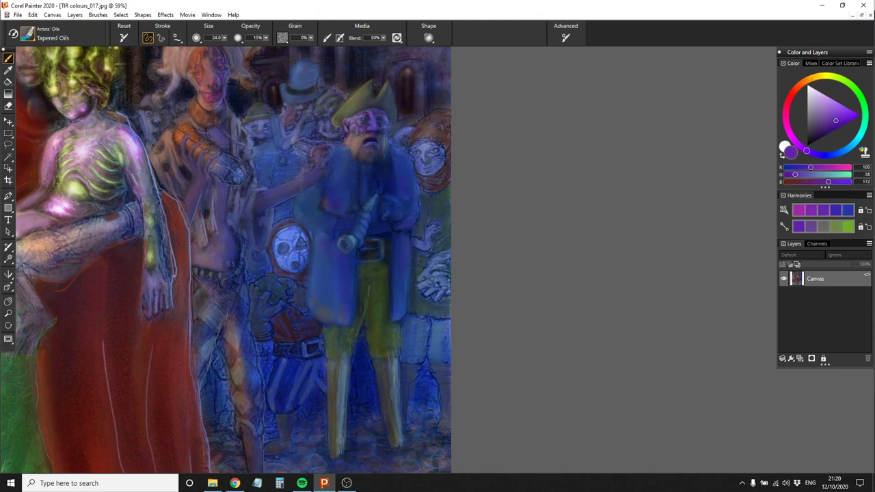
left_click(856, 141)
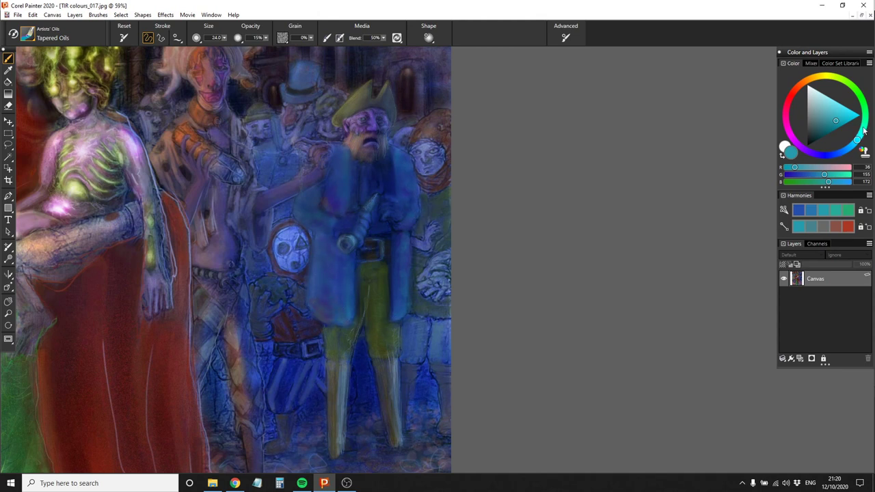
left_click(802, 83)
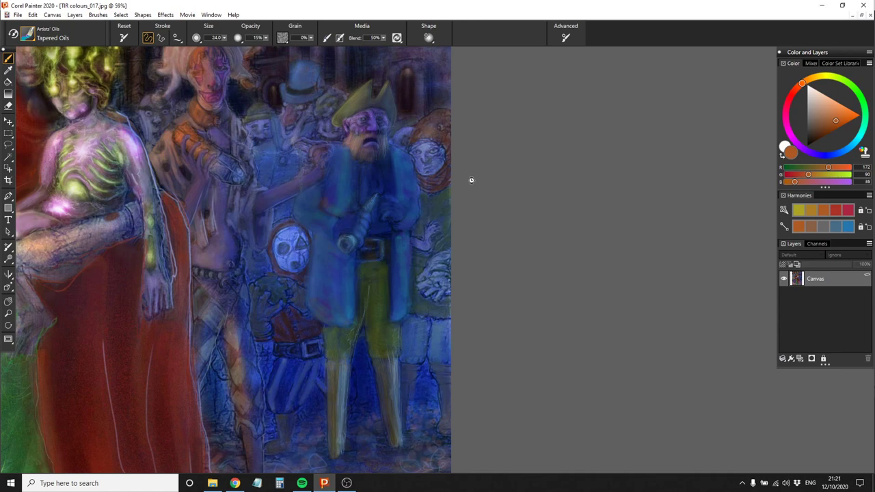
Draw fine very dark violet lines around the man's hands, shirt and belt with Detail Airbrush at size 1.0
left_click(27, 34)
left_click(171, 136)
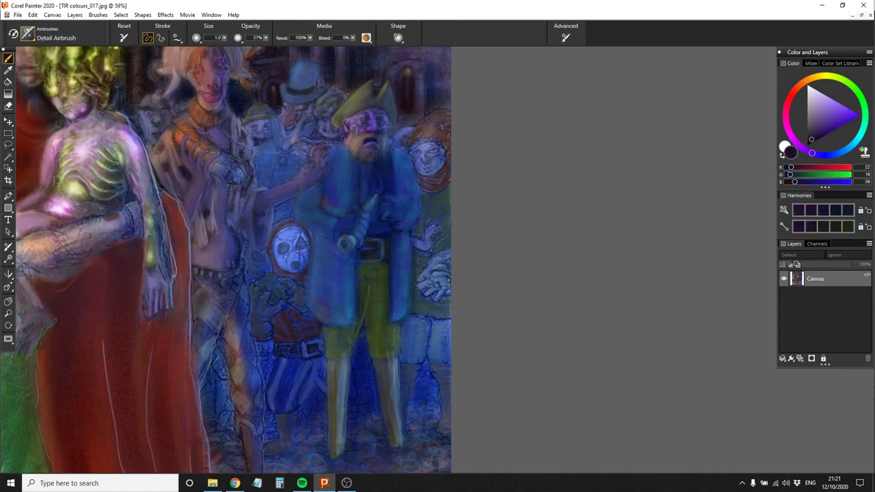
left_click_drag(362, 207, 391, 263)
Paint the shirt front in pale lavender with Tapered Oils at size 24.0 and fill it softly with Digital Airbrush at size 28.4
left_click(27, 34)
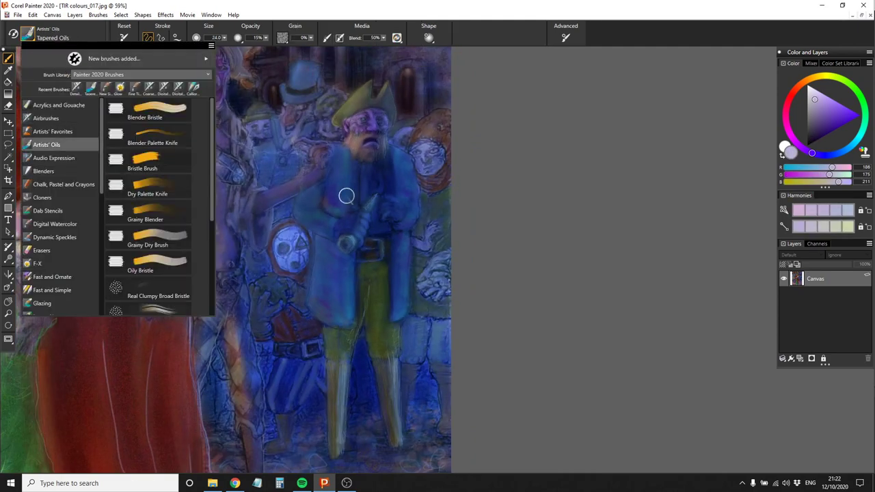
left_click(157, 171)
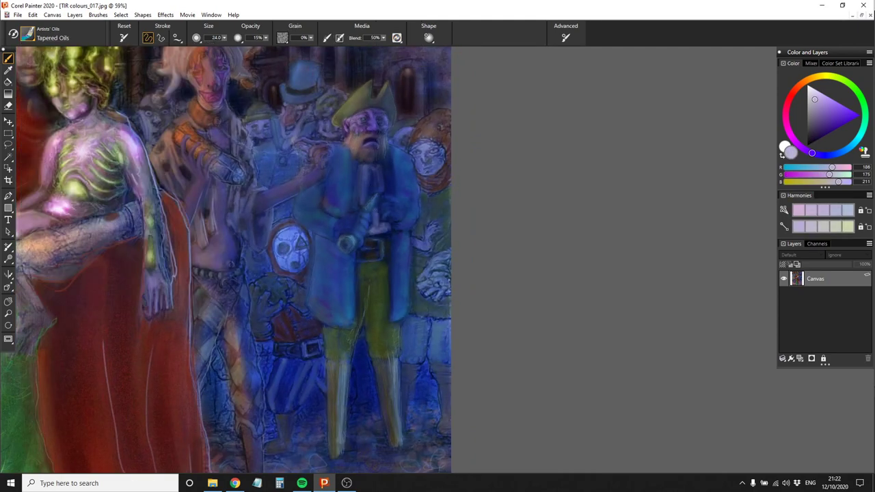
left_click(28, 34)
left_click(176, 89)
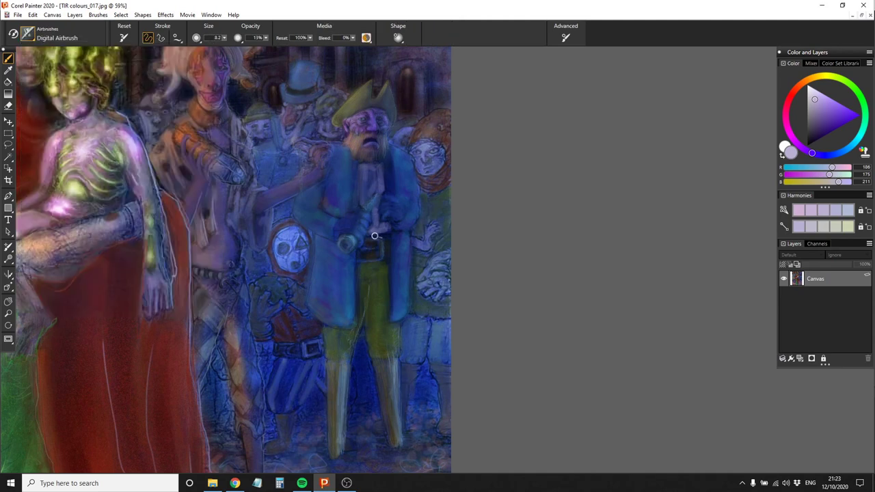
key("bracketright")
left_click_drag(354, 176, 369, 179)
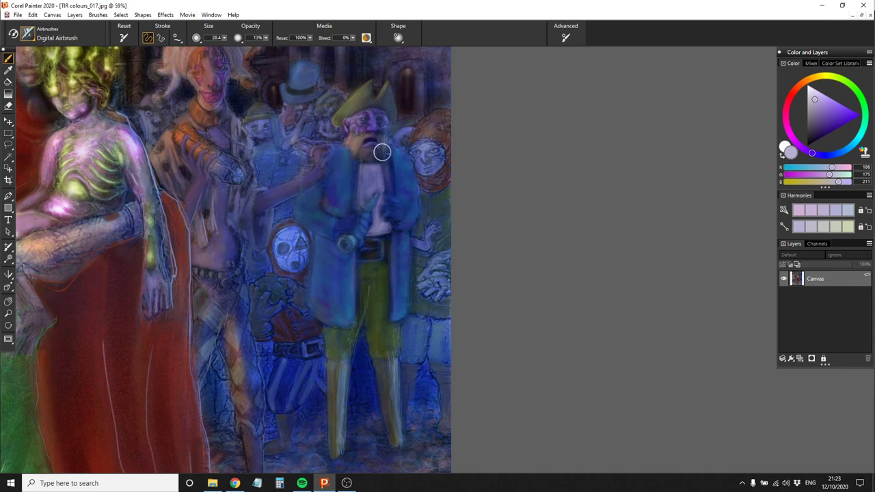
Draw the shirt's outline and small details in very dark violet with Detail Airbrush at size 1.0
left_click(28, 34)
left_click(157, 89)
left_click(813, 145)
left_click(813, 138)
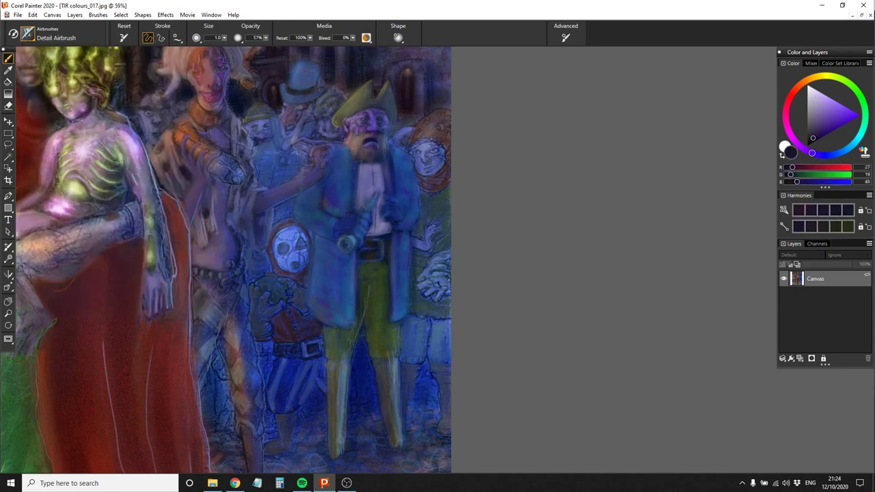
Shade the coat in deep blue sampled from the painting, using Digital Airbrush at size 14.0
left_click(28, 34)
left_click(154, 181)
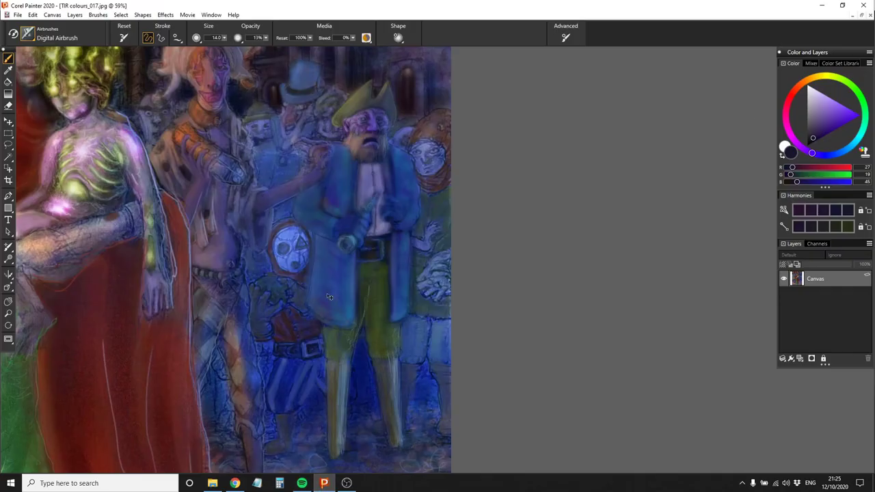
left_click(328, 297, "alt")
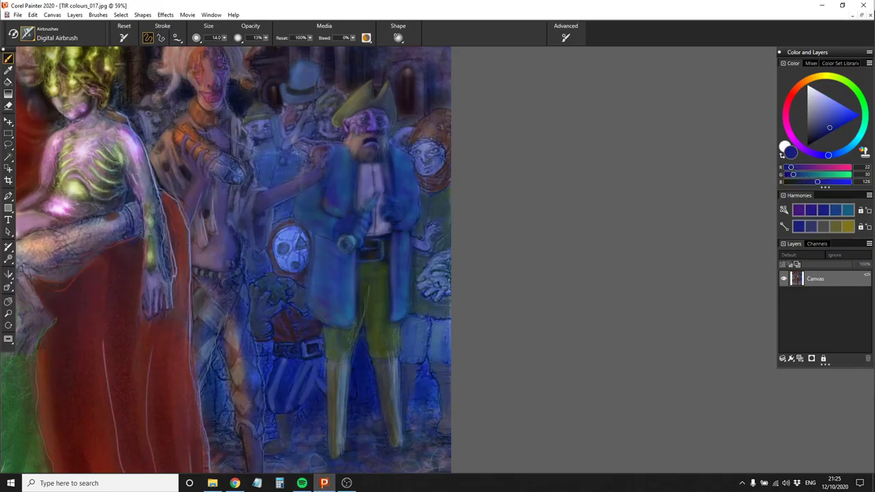
left_click(336, 212, "alt")
Refine the coat's edges in a near-black blue sampled beside the shirt, using Detail Airbrush at size 1.0
left_click(27, 34)
left_click(147, 157)
left_click(399, 232, "alt")
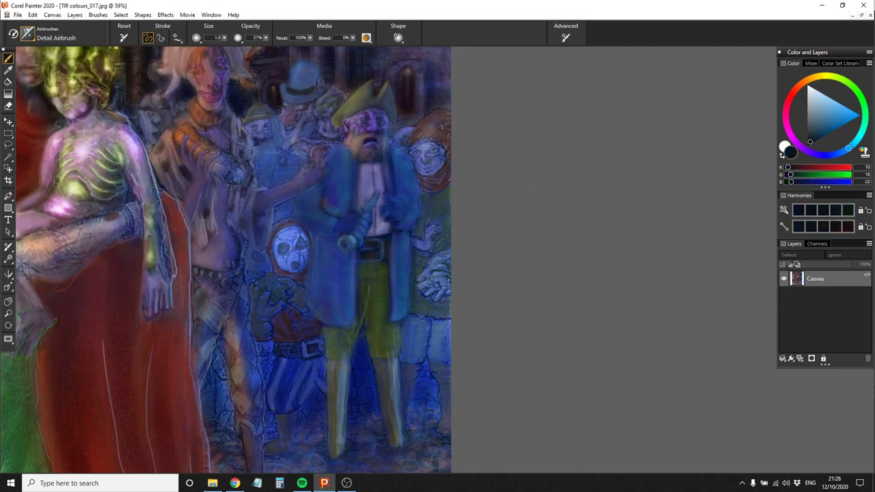
Glaze the coat in medium blue and the trousers in green with Digital Watercolor New Simple Water at size 24.3
left_click(27, 35)
left_click(115, 287)
left_click(362, 242, "alt")
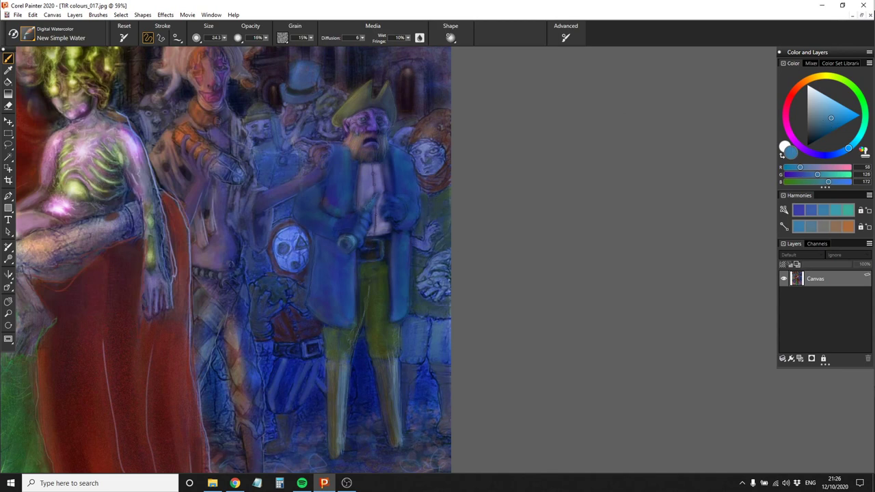
left_click_drag(350, 259, 350, 314)
left_click_drag(335, 274, 335, 305)
left_click_drag(328, 171, 335, 212)
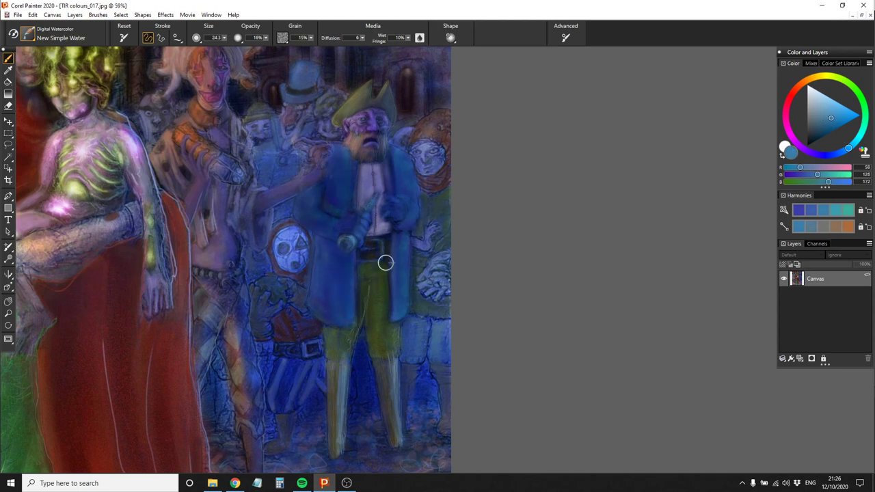
left_click_drag(362, 164, 366, 208)
left_click_drag(402, 236, 401, 293)
left_click_drag(400, 154, 404, 198)
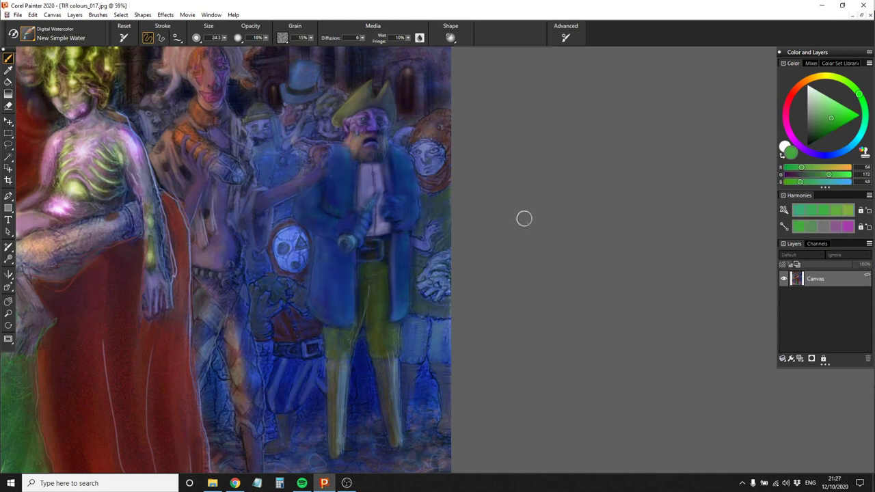
left_click_drag(333, 331, 345, 357)
left_click_drag(376, 267, 378, 363)
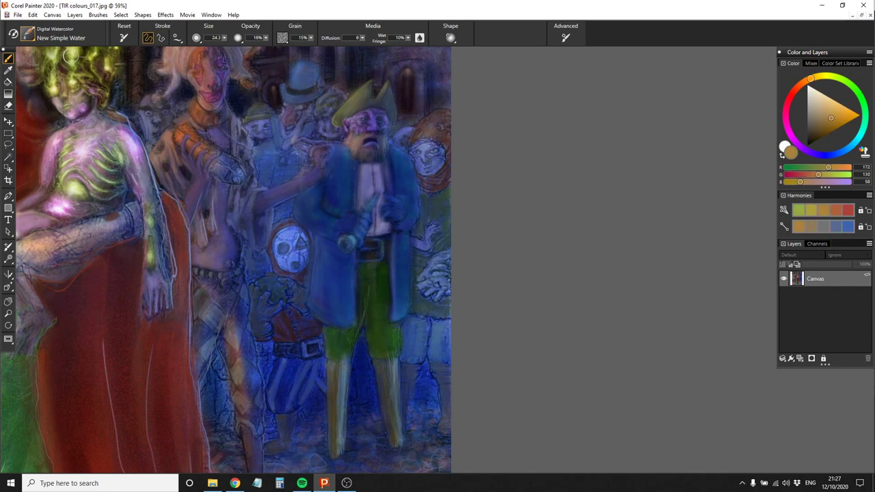
Wash muted violet-blue sampled from the painting over the coat and trousers, enlarging New Simple Water to size 70.8
left_click(336, 201, "alt")
key("bracketright")
key("bracketright")
key("bracketright")
key("bracketright")
left_click_drag(355, 290, 362, 171)
left_click_drag(393, 256, 389, 318)
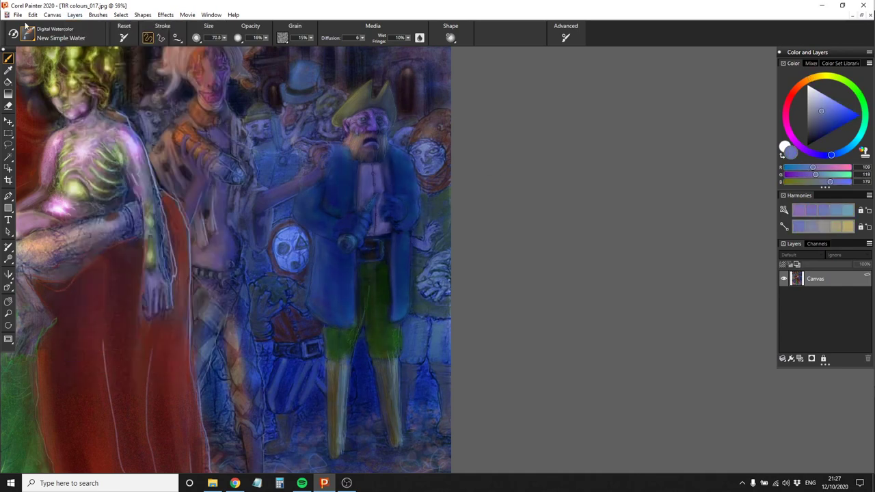
Light the left side of the coat, trousers and legs in very dark orange-brown with the F-X Glow brush at size 83.0
left_click(27, 33)
left_click(75, 314)
left_click(143, 143)
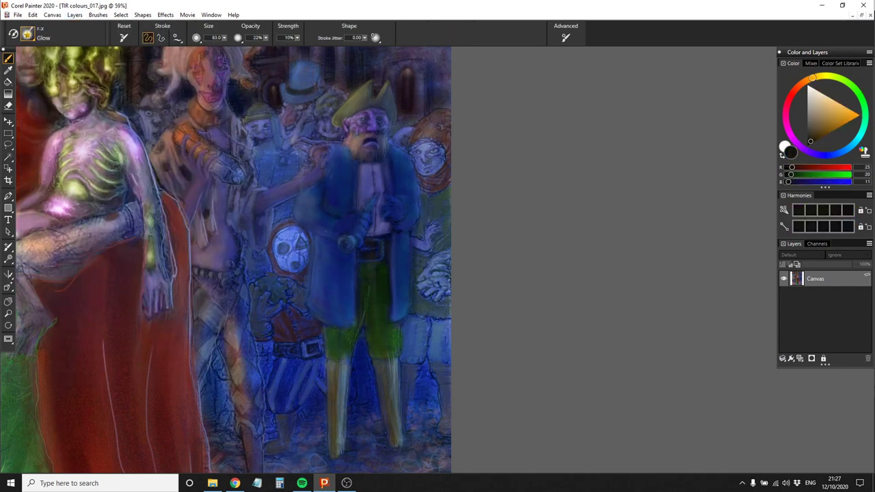
left_click_drag(315, 226, 342, 178)
mouse_move(316, 307)
left_mouse_down()
mouse_move(327, 299)
mouse_move(330, 263)
mouse_move(362, 217)
left_mouse_up()
left_click_drag(323, 335, 335, 455)
left_click_drag(383, 348, 342, 356)
left_click_drag(329, 321, 304, 205)
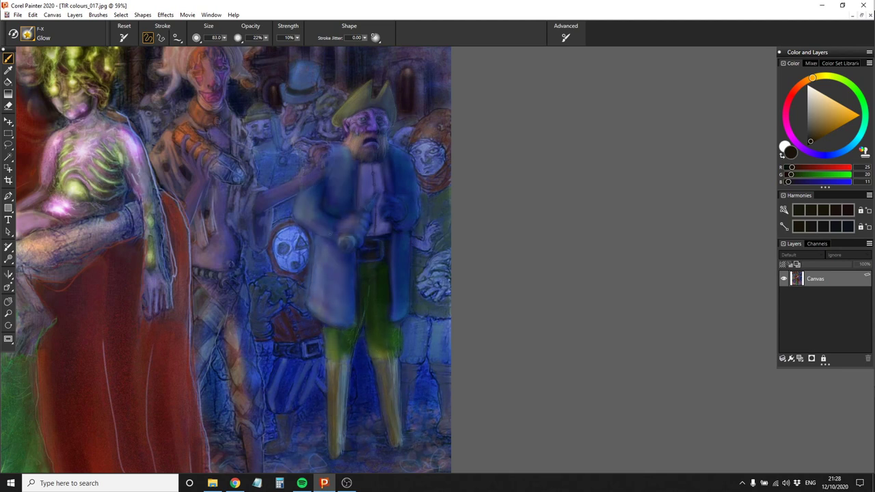
Add dark blue glow along the figure's right side at size 83.0, and light the belt buckle at size 20.3
left_click(841, 152)
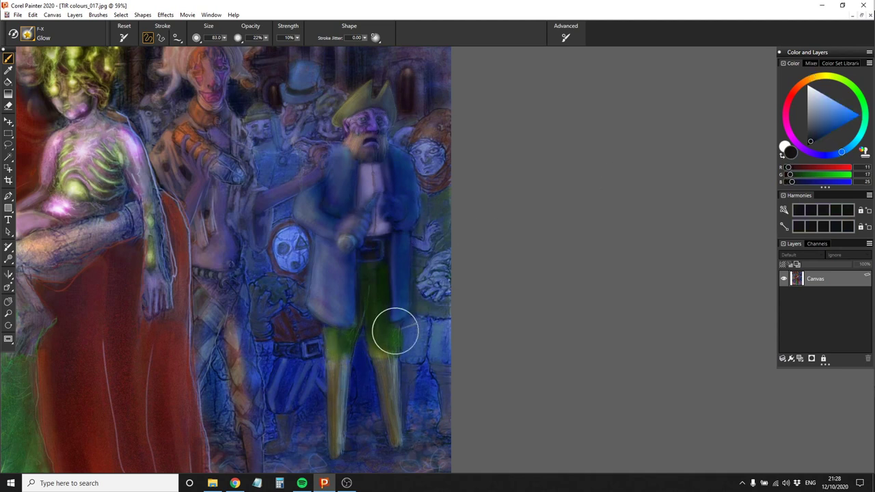
mouse_move(395, 332)
left_mouse_down()
mouse_move(395, 403)
mouse_move(406, 154)
mouse_move(386, 92)
left_mouse_up()
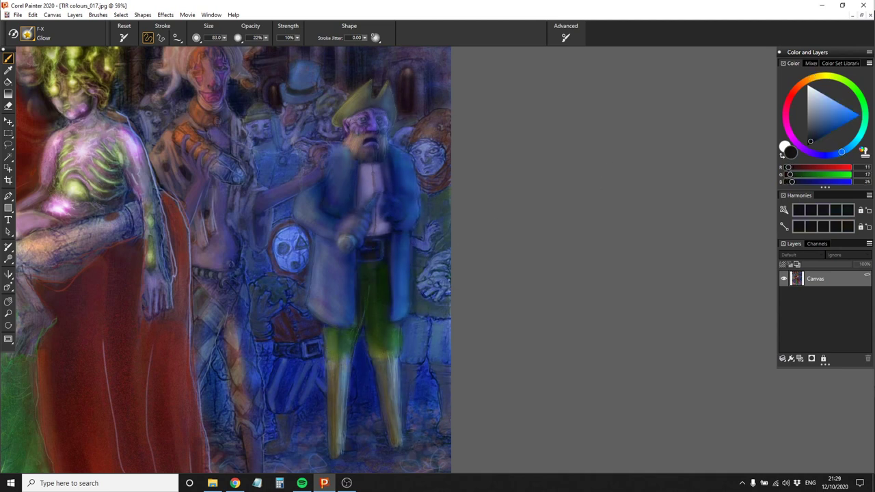
key("[")
key("[")
key("[")
key("[")
key("[")
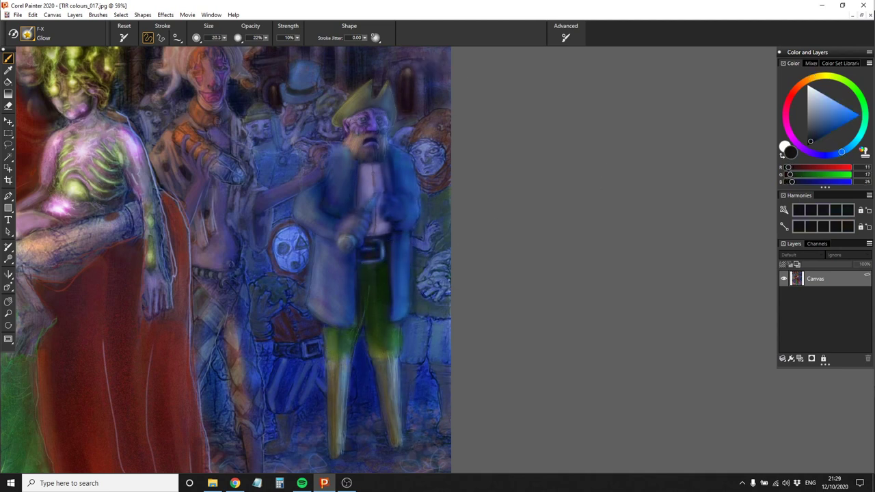
Glaze the coat and trousers in pale blue with New Simple Water at size 70.8
left_click(28, 34)
left_click(91, 87)
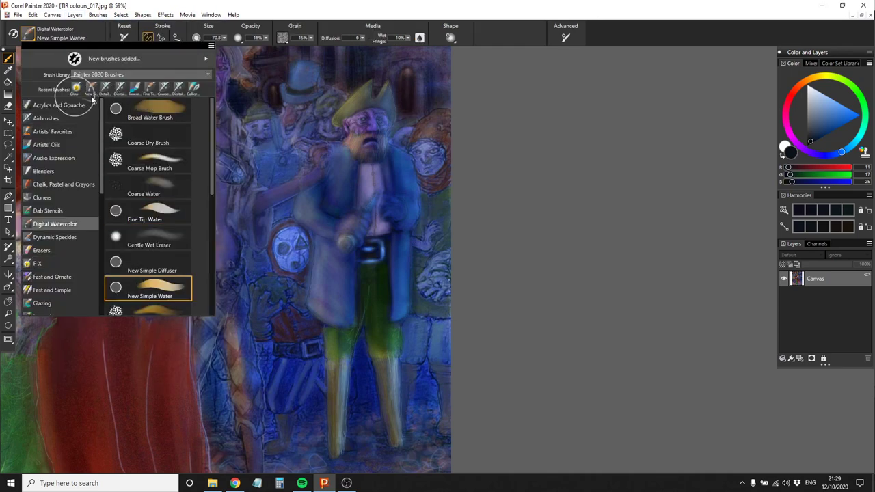
mouse_move(349, 328)
left_mouse_down()
mouse_move(322, 226)
mouse_move(349, 137)
left_mouse_up()
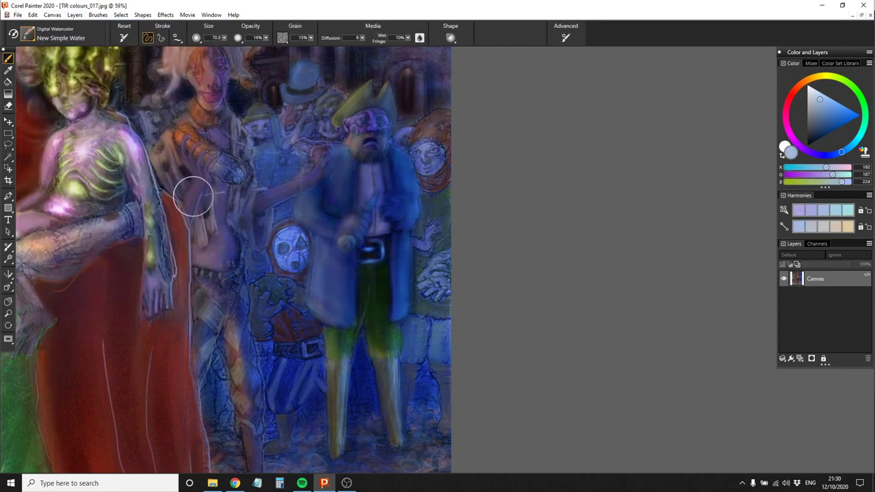
left_click(75, 15)
key("Escape")
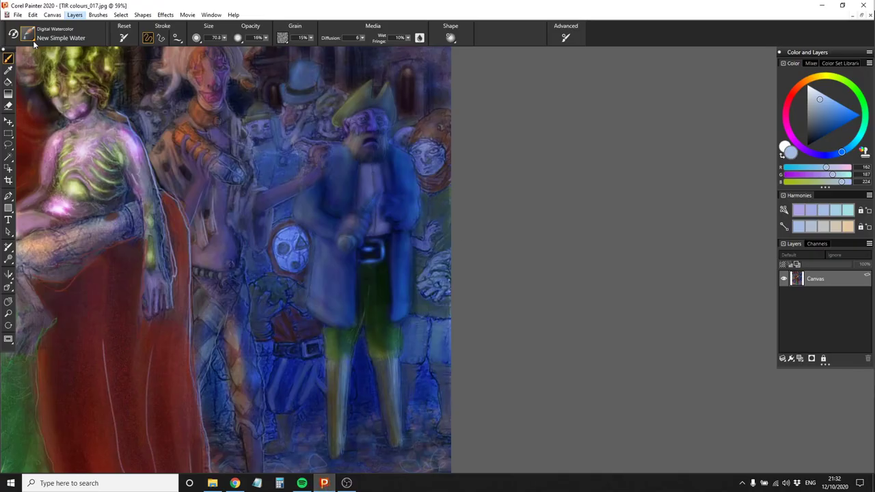
Light the coat, trousers and legs in very dark yellow with the Glow brush at size 139.0
left_click(27, 34)
left_click(91, 87)
left_click_drag(467, 209, 313, 307)
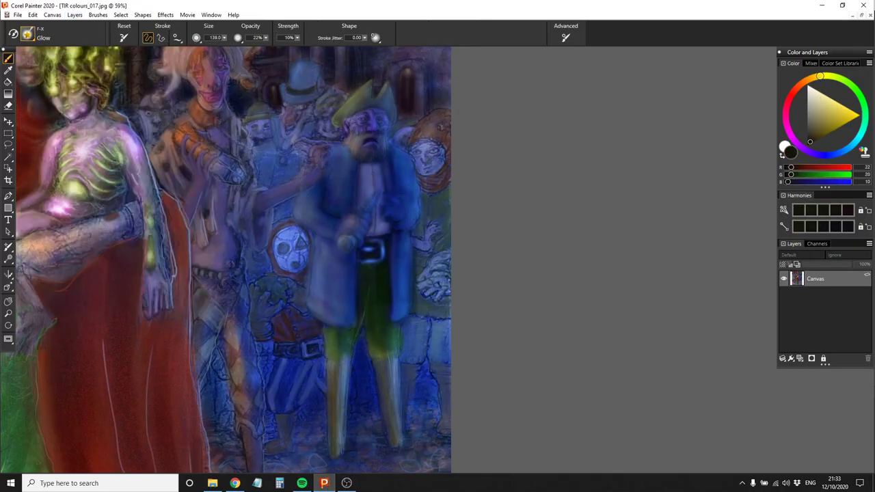
mouse_move(343, 348)
left_mouse_down()
mouse_move(365, 295)
mouse_move(362, 123)
mouse_move(383, 88)
mouse_move(414, 177)
mouse_move(346, 353)
mouse_move(394, 379)
left_mouse_up()
Highlight the man's face, hands and belt buckle with dark blue glow, reducing the brush to size 17.3
left_click(377, 146, "alt")
key("[")
key("[")
key("[")
key("[")
key("[")
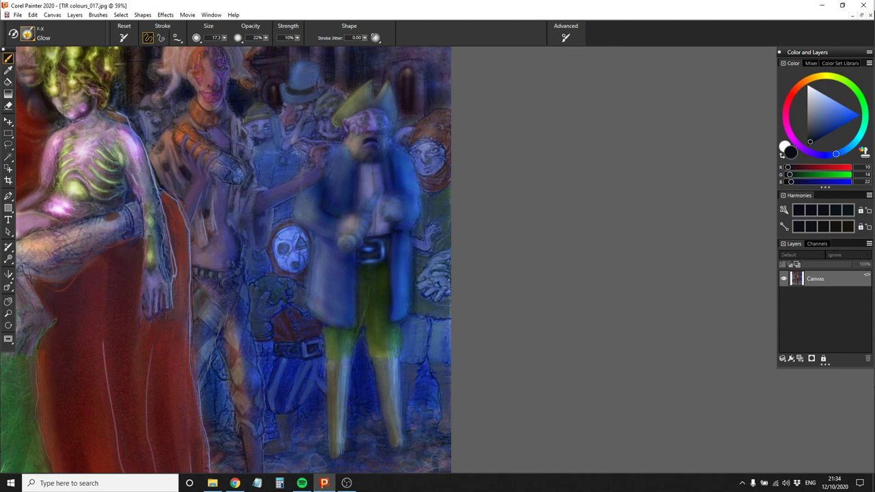
Brighten the pale mask beside the bearded man with dark blue glow, enlarge the brush to size 77.2, and sample very dark green from the trousers
left_click_drag(291, 229, 294, 277)
key("]")
key("]")
key("]")
key("]")
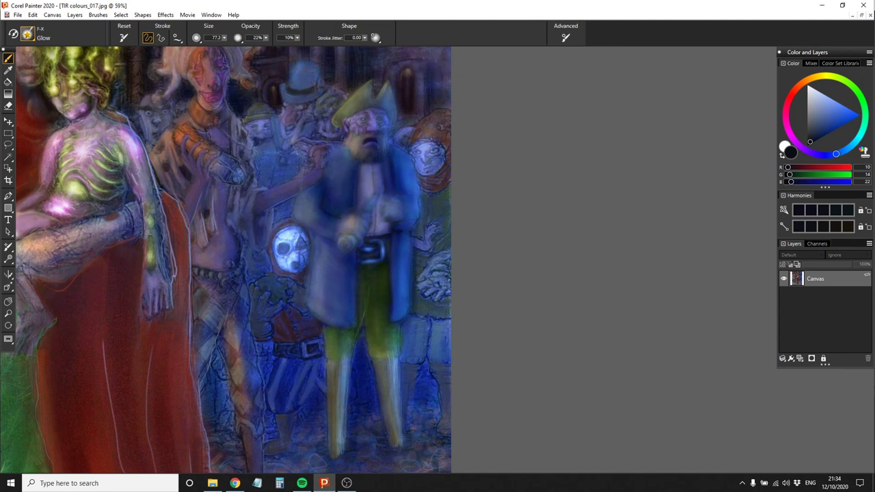
left_click(336, 335, "alt")
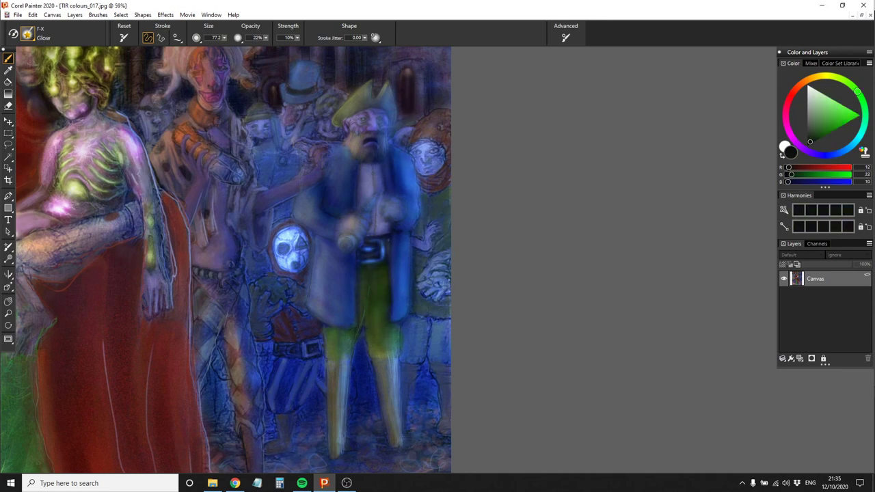
Glaze the bearded man's coat and hands in pale blue with New Simple Water at size 54.7, and switch the colour to pale yellow
left_click(27, 34)
left_click(87, 173)
left_click(148, 291)
left_click(819, 99)
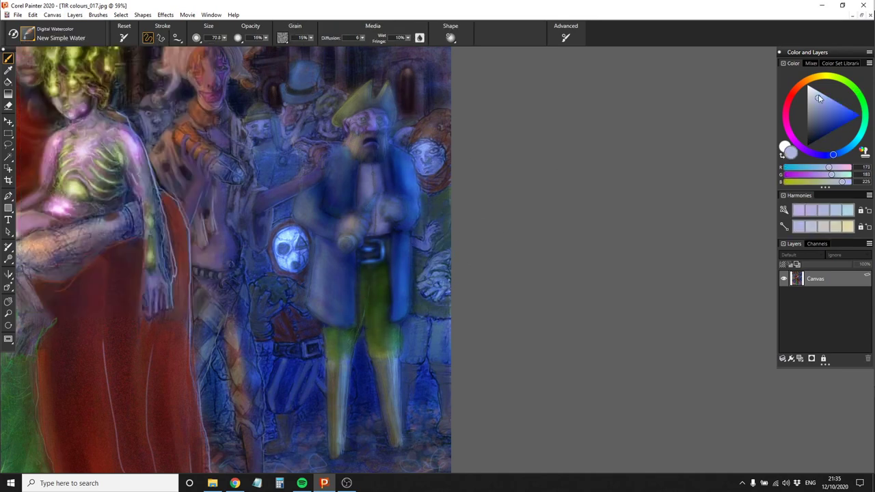
key("bracketleft")
key("bracketleft")
mouse_move(324, 264)
left_mouse_down()
mouse_move(342, 433)
mouse_move(386, 314)
mouse_move(373, 178)
left_mouse_up()
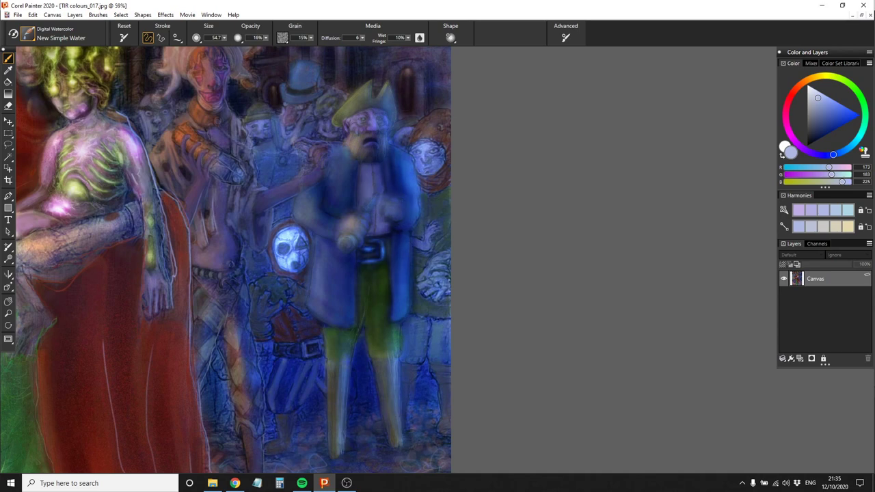
left_click(821, 76)
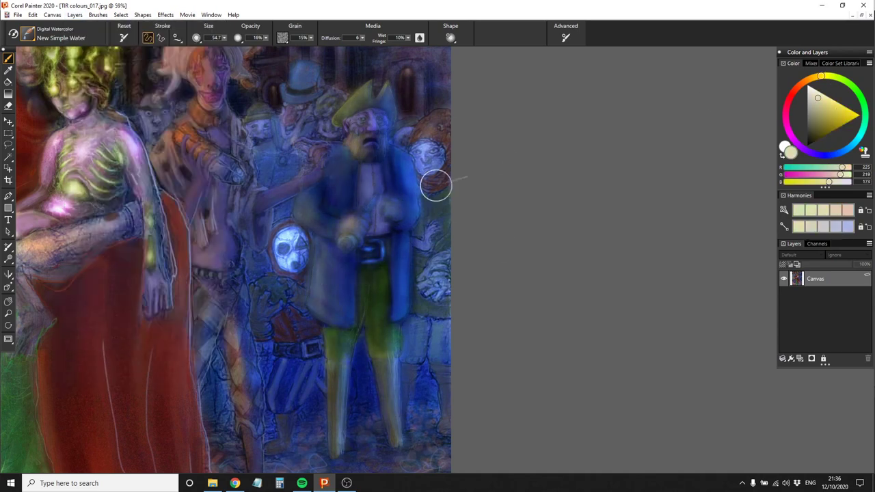
Refine the pale mask's lights and edges in pale blue with New Simple Water, using brush sizes 12.2 and 7.6
left_click(830, 156)
left_click(287, 252)
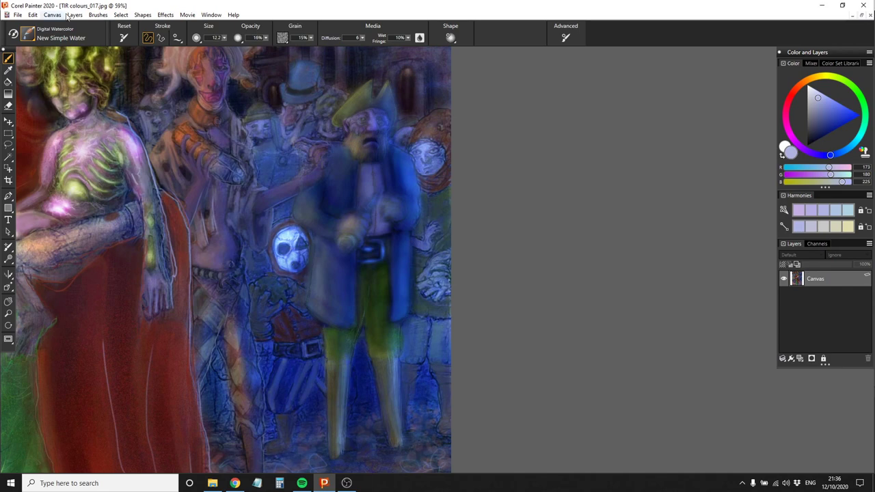
key("]")
key("]")
key("]")
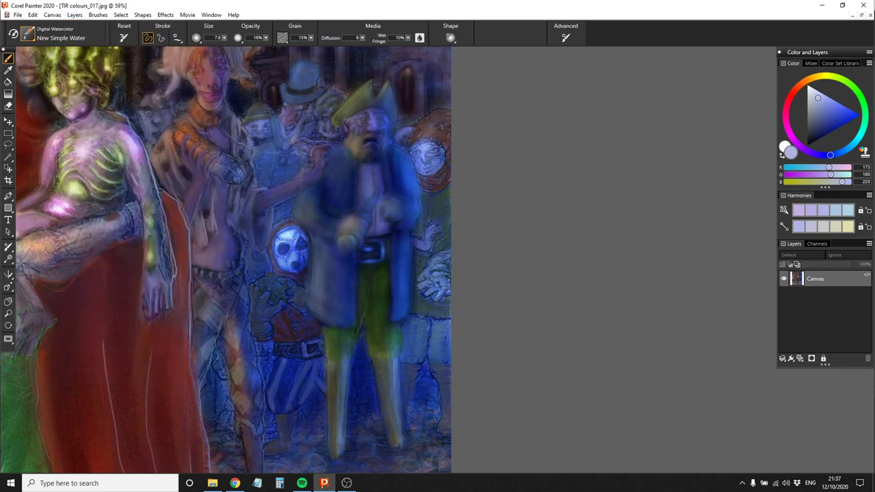
left_click(74, 14)
key("Escape")
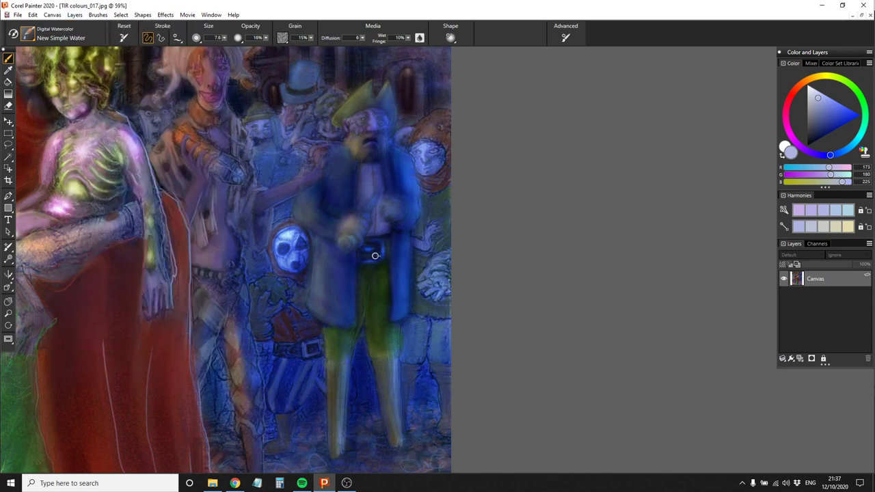
Define the fingers of the man's hand gripping the handle in light violet with Tapered Oils at size 10.4
left_click(27, 34)
left_click(150, 198)
scroll(291, 171, "up", 5)
left_click(816, 121)
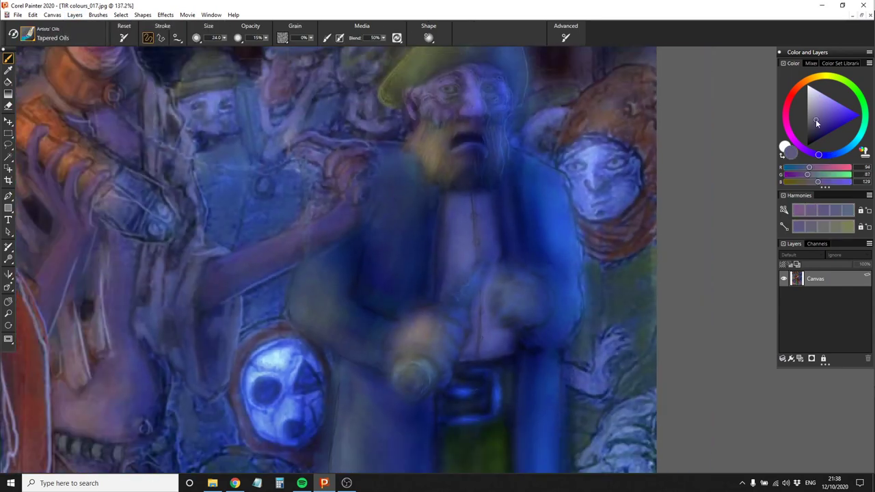
left_click_drag(817, 121, 824, 104)
left_click_drag(428, 336, 395, 353)
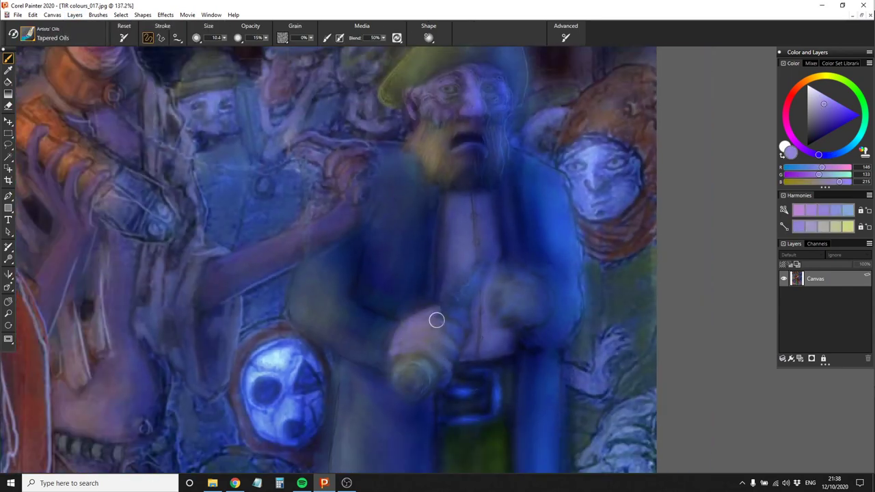
left_click_drag(437, 320, 458, 323)
left_click_drag(410, 339, 455, 332)
Block in the light on the coat's left sleeve in greyish blue with Tapered Oils at size 35.9
left_click(341, 334, "alt")
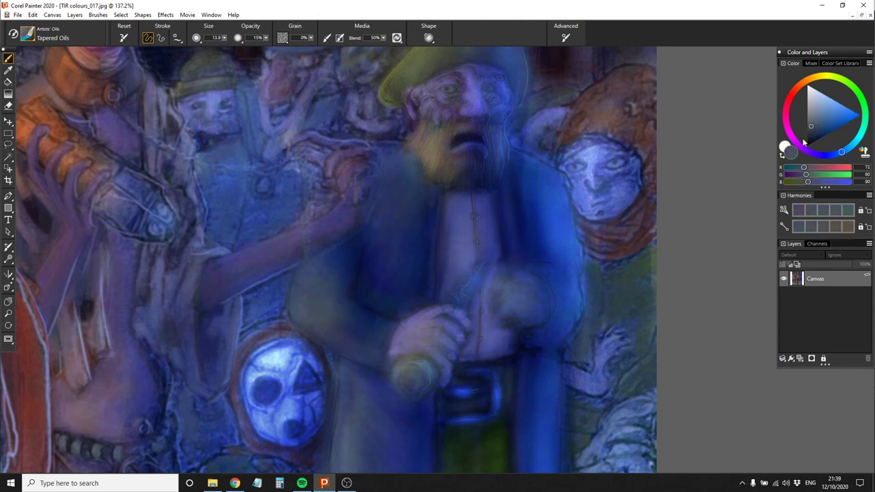
left_click_drag(804, 142, 820, 112)
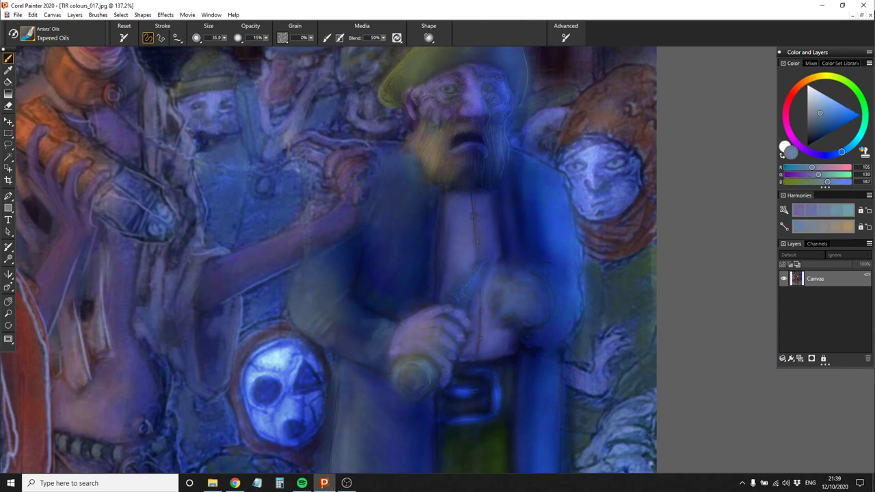
left_click_drag(301, 304, 332, 295)
left_click(355, 311, "alt")
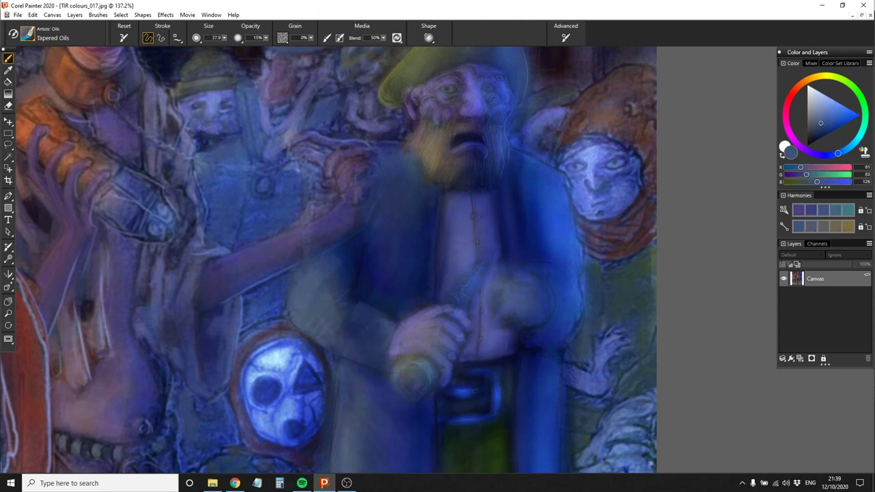
Paint the folds of the left sleeve with dark and light blues sampled from the coat, using small Tapered Oils strokes at size 5.6
left_click(339, 298, "alt")
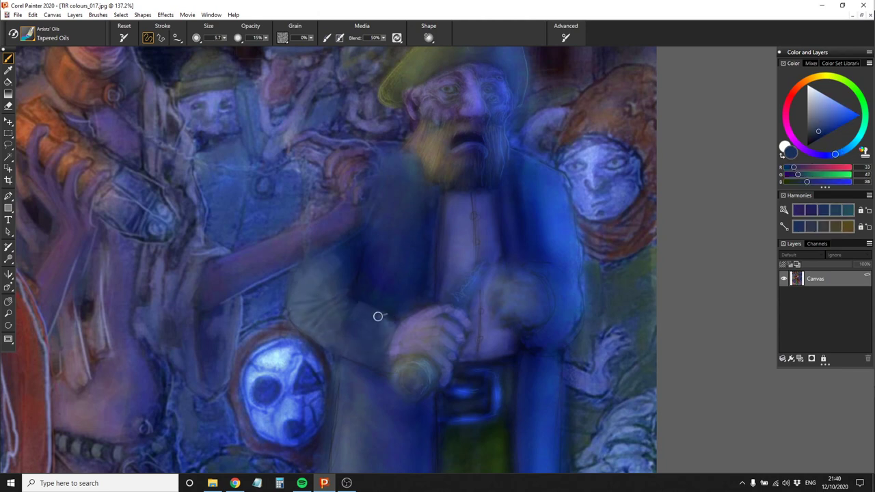
left_click(352, 248, "alt")
left_click(320, 308, "alt")
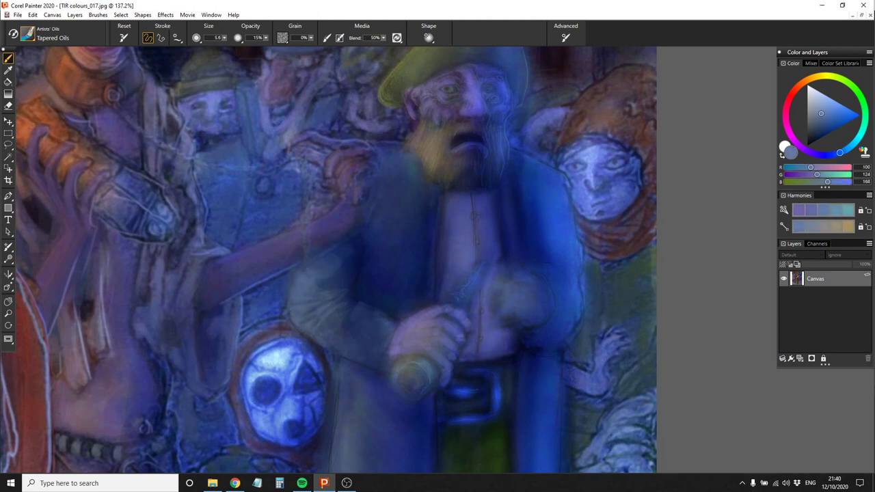
left_click(336, 326, "alt")
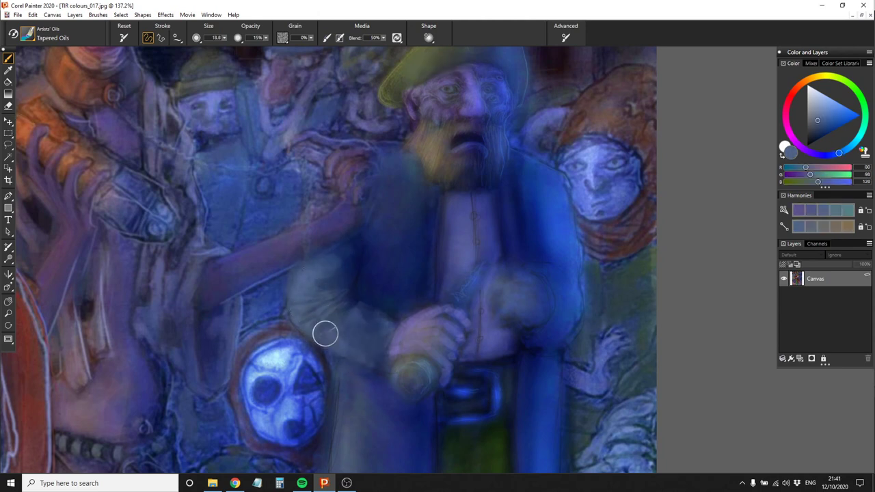
Paint the coat's left chest and lower panel in greyish blues sampled from the sleeve, with Tapered Oils up to size 25.4
left_click(353, 260, "alt")
mouse_move(369, 287)
left_mouse_down()
mouse_move(397, 207)
mouse_move(432, 252)
left_mouse_up()
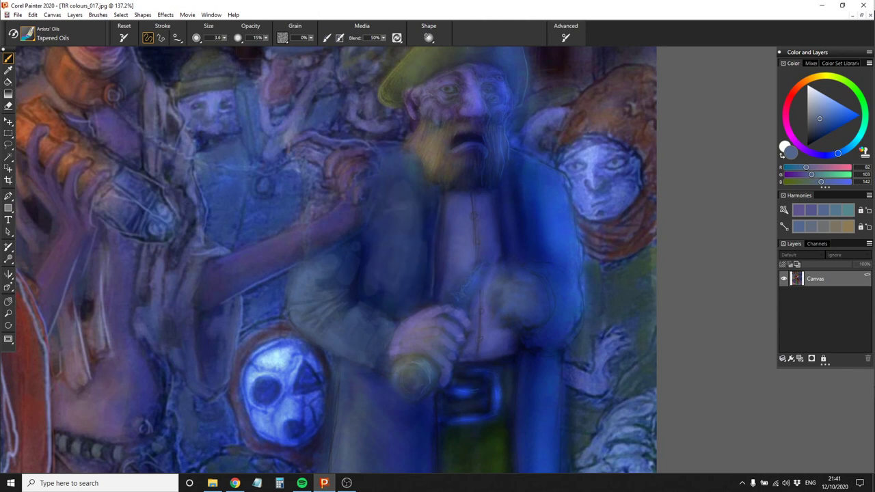
left_click(299, 301, "alt")
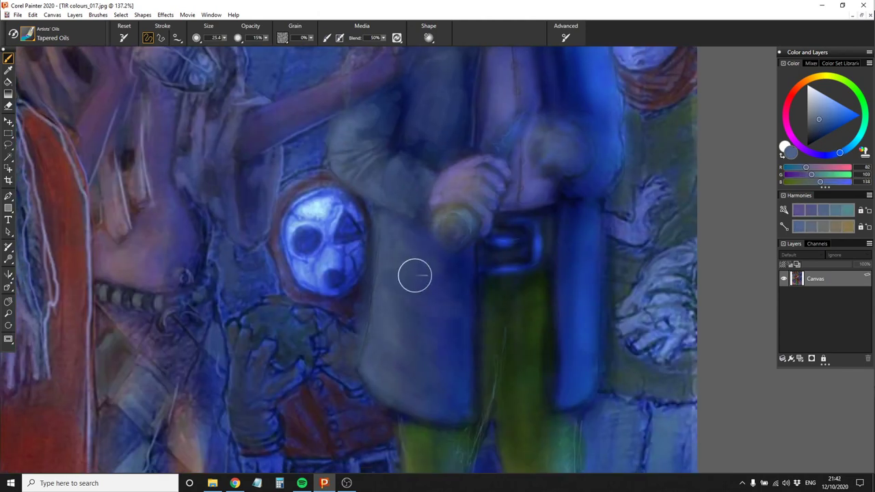
left_click(421, 295, "alt")
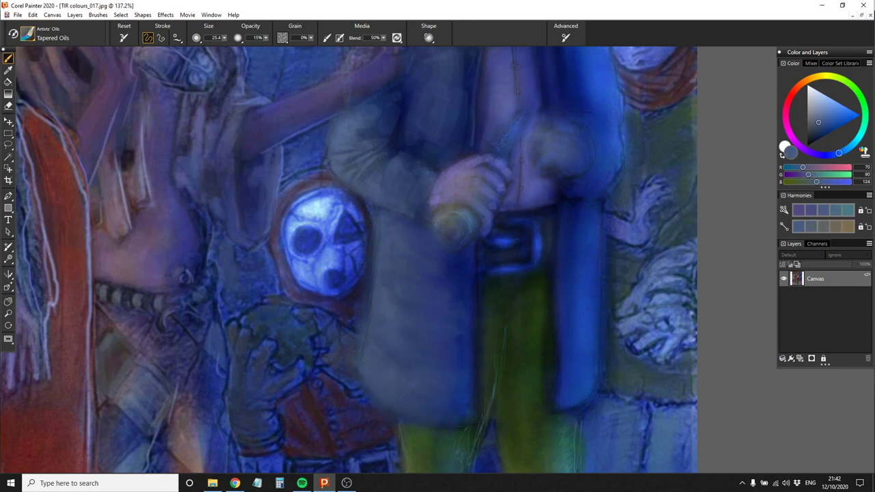
Model the coat's right shoulder and sleeve in sampled blues with Tapered Oils, reducing the brush from size 21.4 to 15.2
left_click(587, 386, "alt")
scroll(445, 250, "up", 5)
left_click(498, 239, "alt")
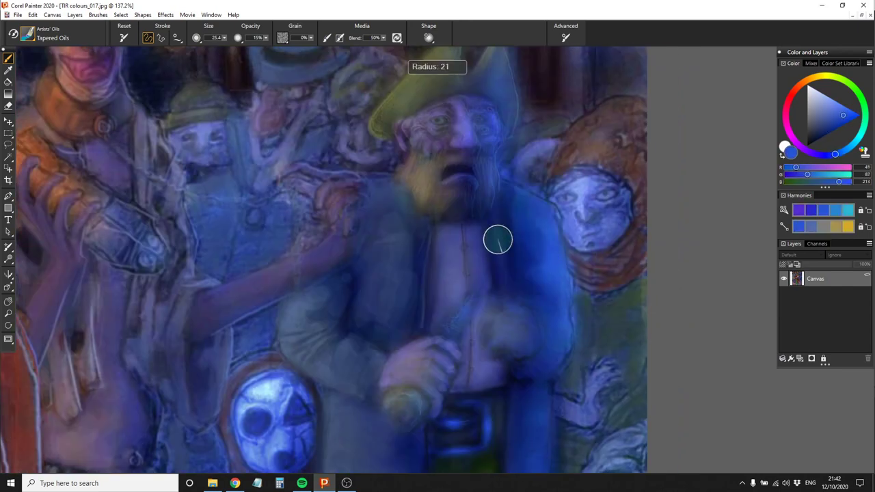
scroll(410, 336, "down", 5)
scroll(520, 148, "up", 3)
left_click(520, 148, "alt")
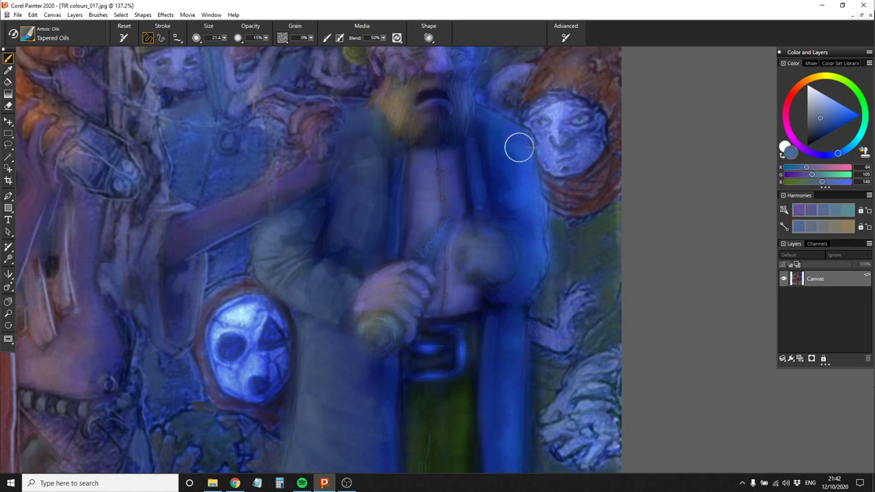
left_click(541, 257, "alt")
left_click(527, 294, "alt")
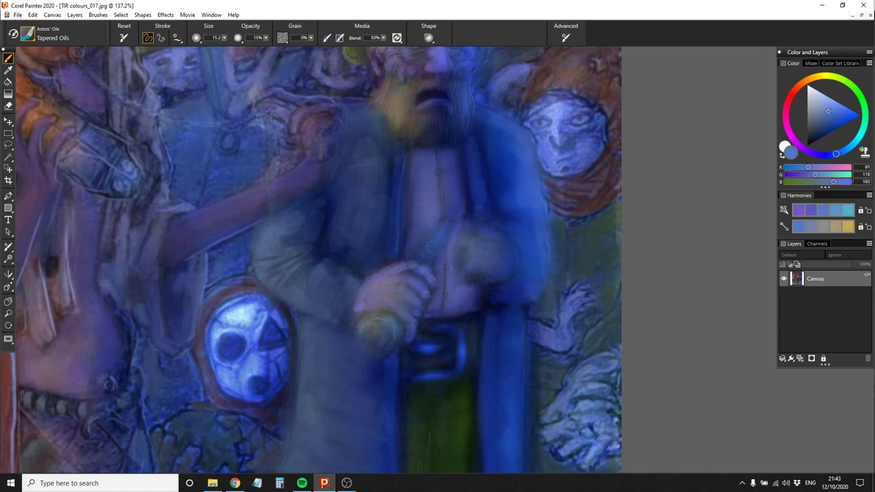
Paint light edges along the coat's front opening and lighten the shirt in light blue with Tapered Oils at size 21.1
scroll(358, 377, "down", 5)
scroll(469, 303, "up", 5)
left_click(469, 303, "alt")
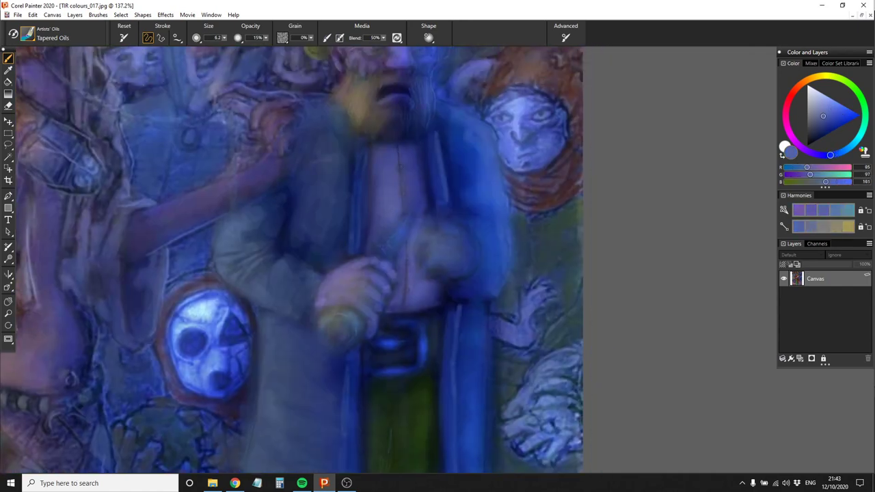
left_click(410, 161, "alt")
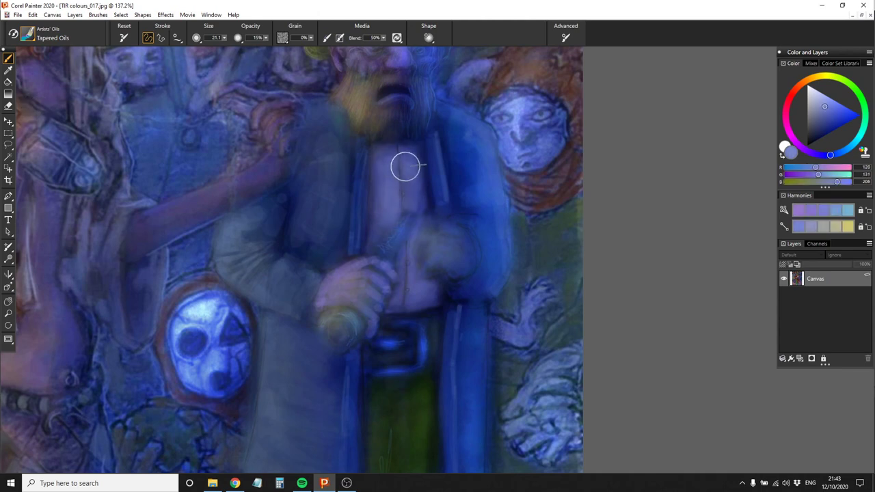
Draw thin light blue contour lines along the coat's right sleeve and lower edges with the Detail Airbrush at size 1.0
left_click(27, 36)
left_click(119, 89)
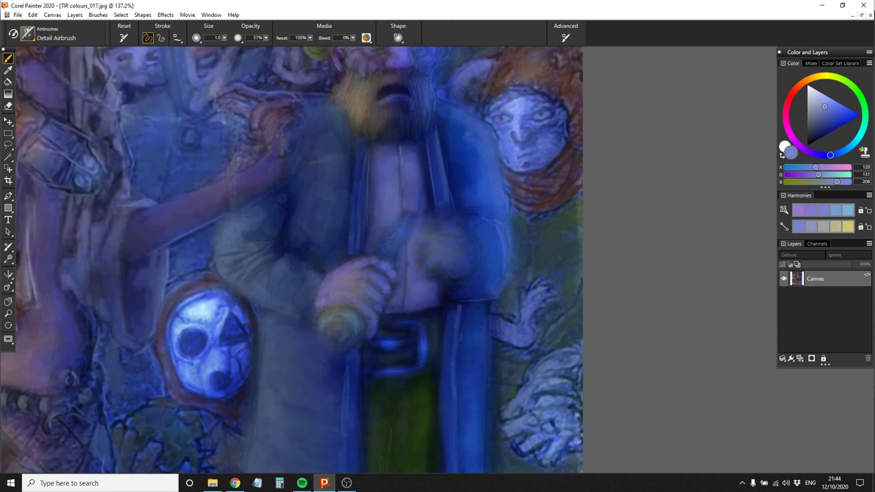
scroll(430, 191, "down", 4)
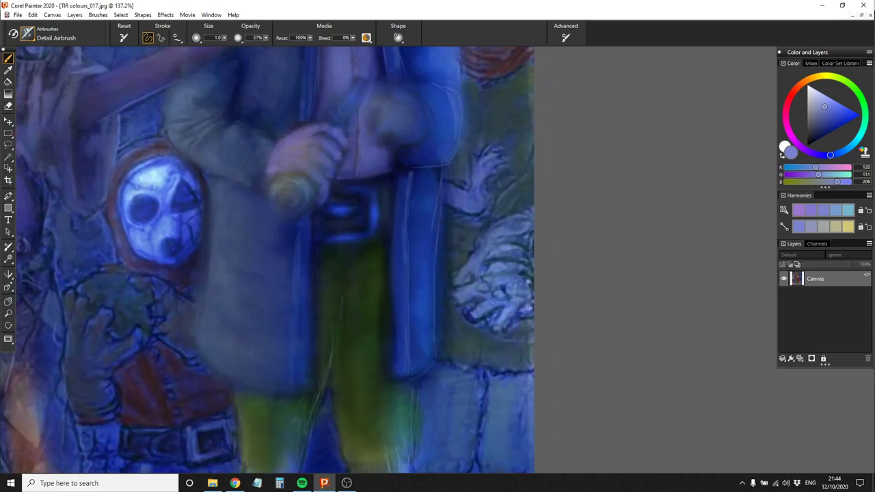
scroll(364, 216, "up", 4)
Lighten the shirt panels and right sleeve in light blue with the Digital Airbrush, reducing the brush from size 10.4 to 4.7
left_click(27, 35)
left_click(157, 247)
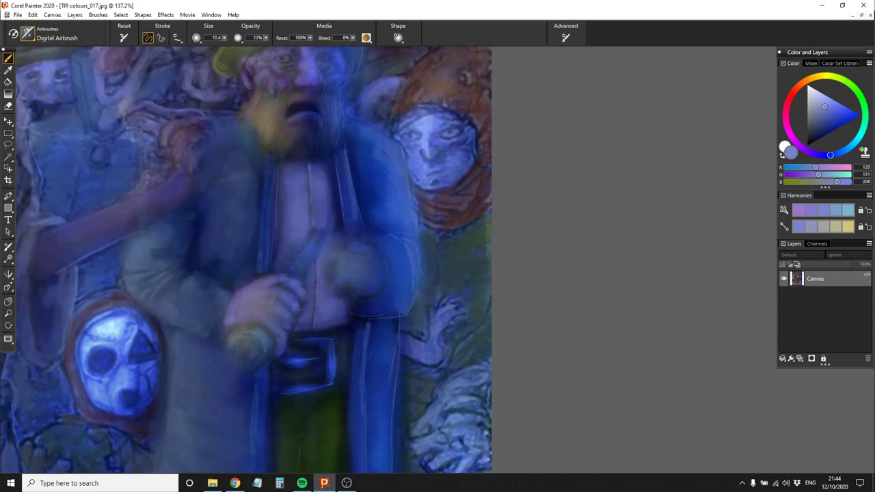
mouse_move(318, 164)
left_mouse_down()
mouse_move(322, 225)
mouse_move(313, 269)
mouse_move(356, 215)
mouse_move(406, 205)
left_mouse_up()
key("bracketleft")
key("bracketleft")
key("bracketleft")
key("bracketleft")
key("bracketleft")
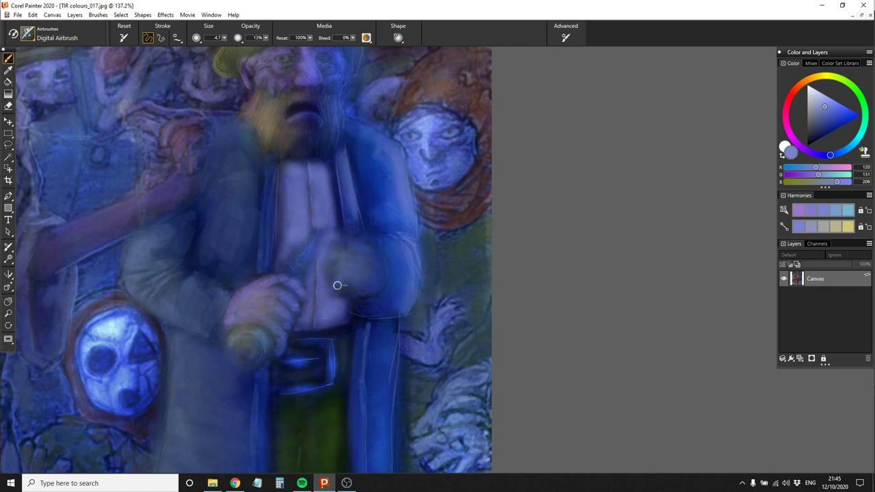
Soften the coat's lights with the Digital Airbrush at size 32.1, and add fine sleeve lines with the Detail Airbrush at size 1.0
key("bracketright")
key("bracketright")
key("bracketright")
key("bracketright")
key("bracketright")
key("bracketright")
scroll(342, 371, "up", 1)
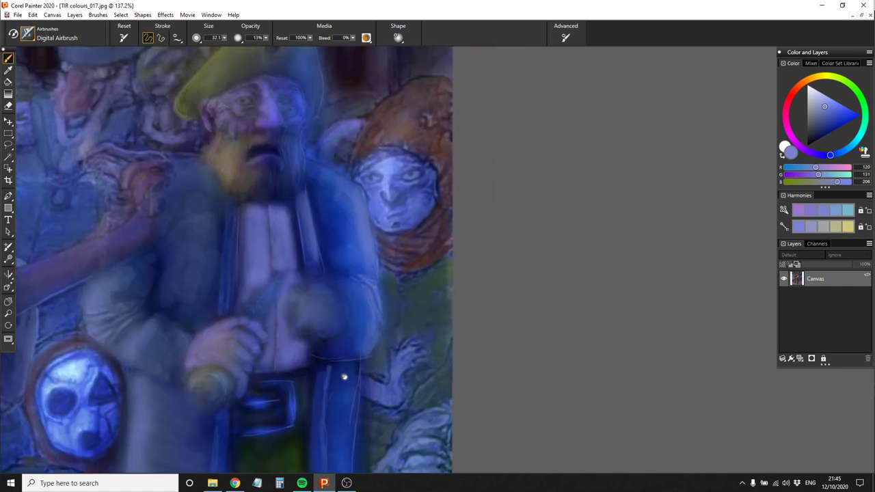
left_click(28, 36)
left_click(88, 87)
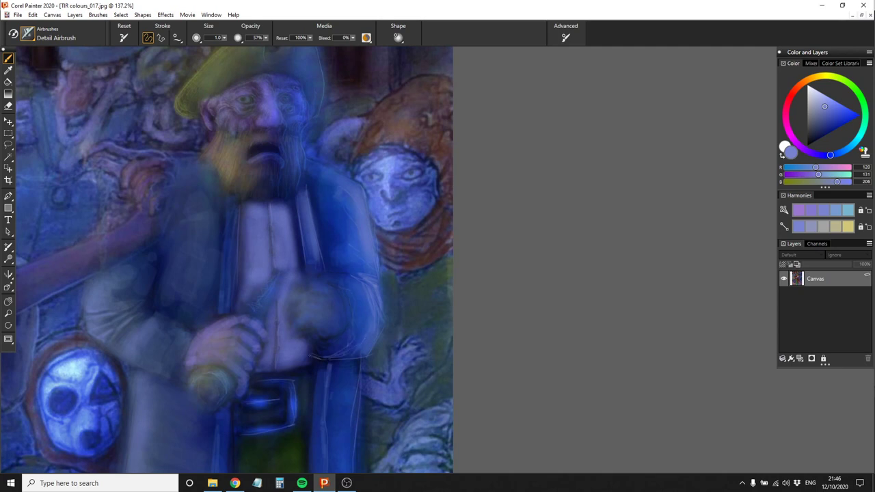
Paint broad light blue lights on the coat's left lapel and lower panels with Tapered Oils, reducing the brush from size 29.8 to 11.8
left_click(27, 36)
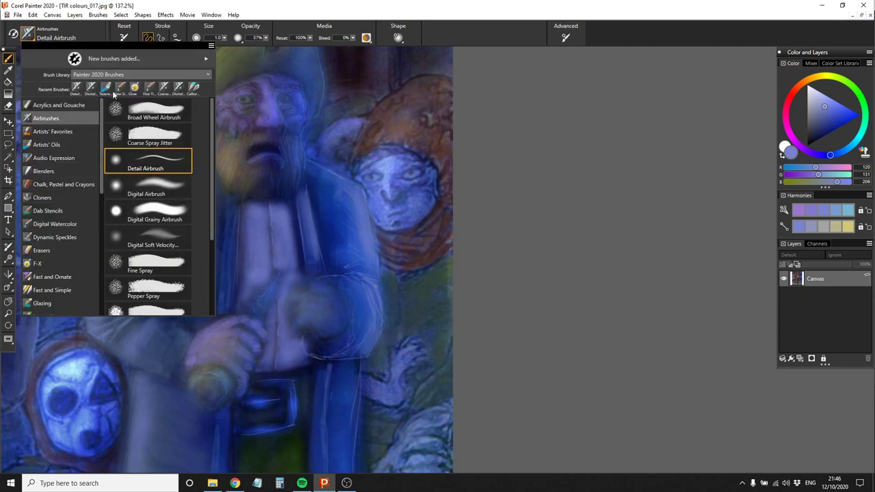
left_click(164, 132)
scroll(125, 397, "down", 3)
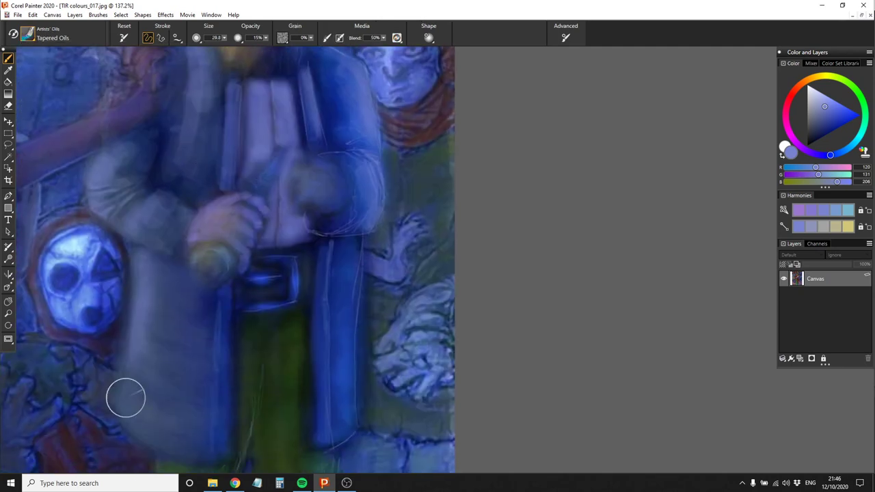
key("bracketleft")
key("bracketleft")
key("bracketleft")
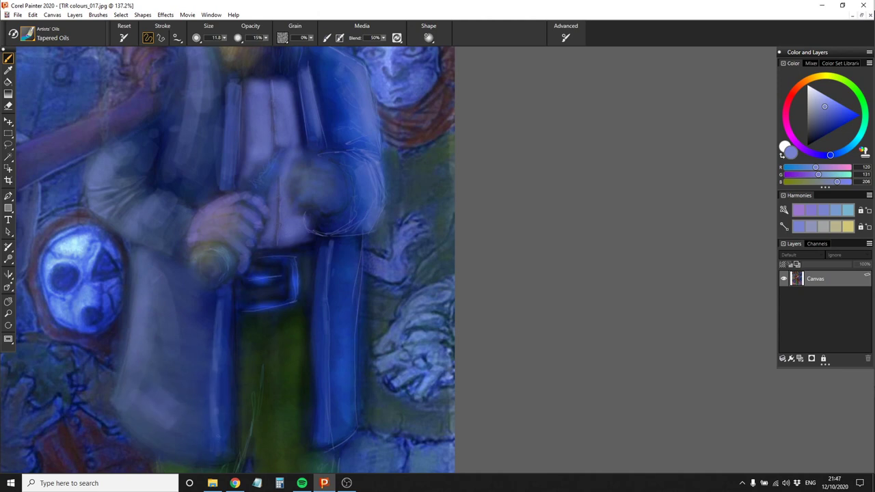
Shade the right sleeve around the blurred hand in dark blue with Tapered Oils at size 11.8, and select a medium blue
left_click(815, 137)
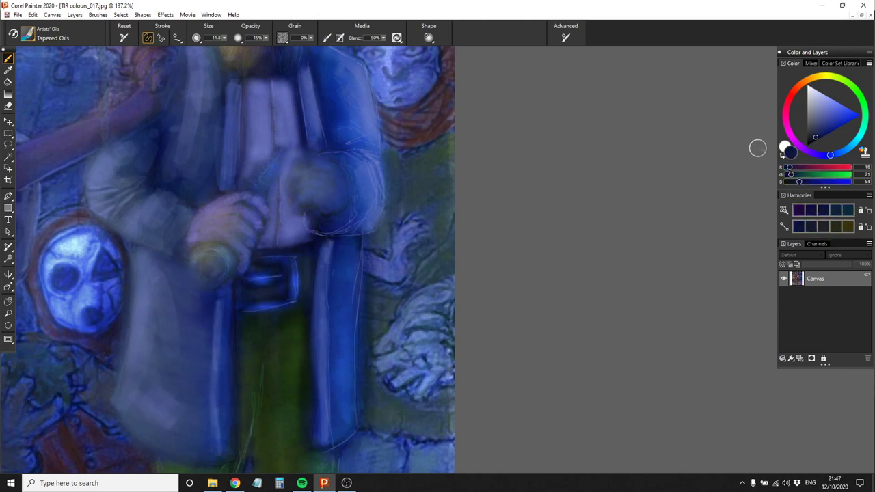
left_click(323, 208, "alt")
left_click(830, 116)
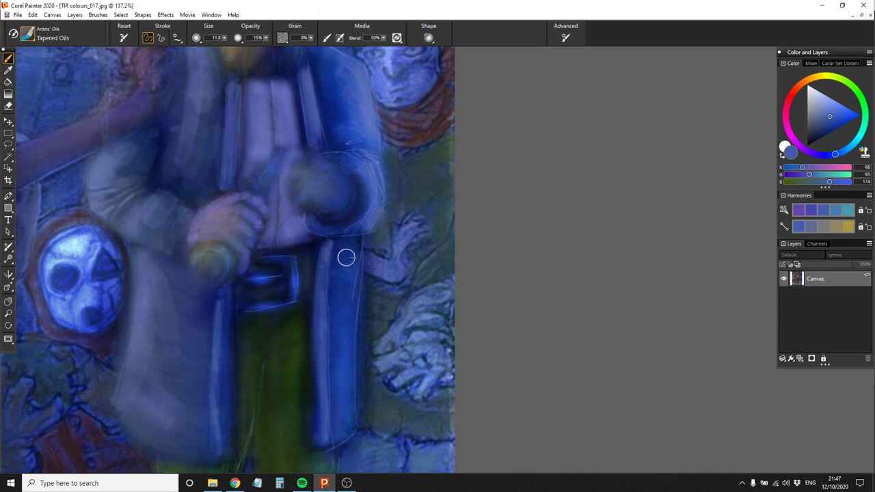
Paint the coat's lower panel in medium blue with Tapered Oils, and wash its lights in pale blue with New Simple Water up to size 42.1
left_click_drag(346, 257, 349, 239)
scroll(155, 220, "up", 5)
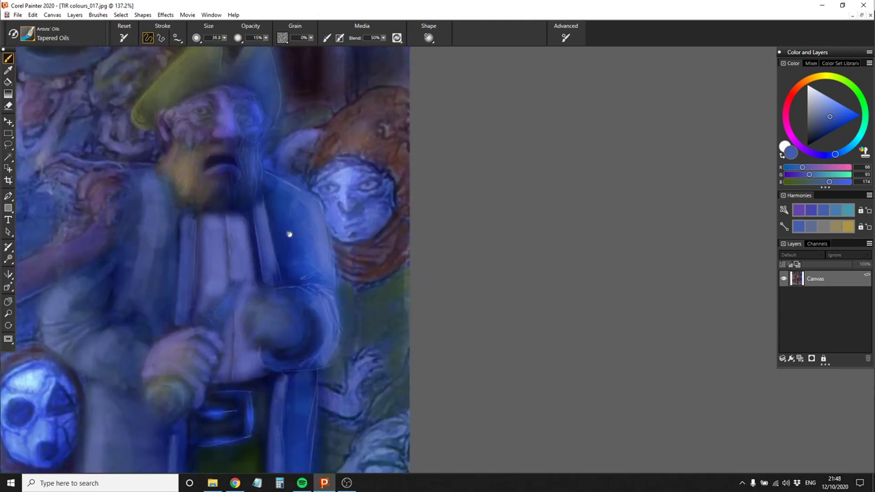
left_click(27, 34)
left_click(157, 287)
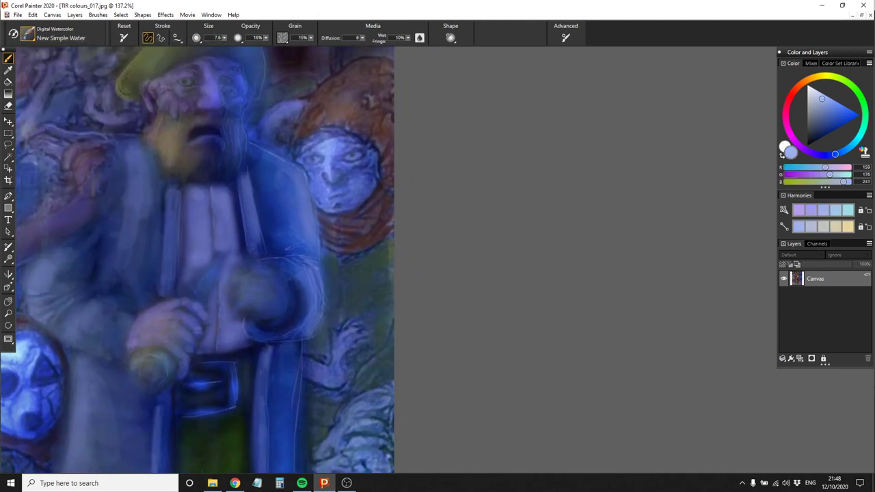
left_click(817, 101)
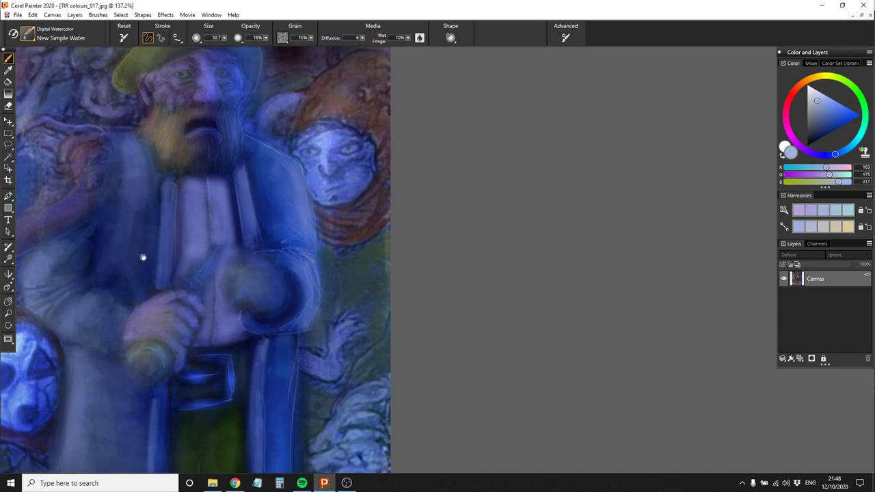
scroll(143, 256, "down", 5)
scroll(322, 192, "up", 5)
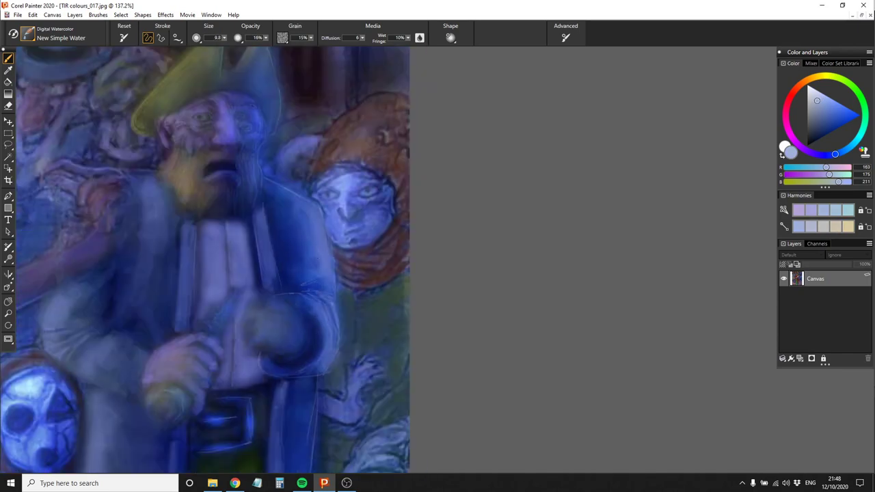
scroll(282, 362, "up", 1)
scroll(291, 334, "down", 5)
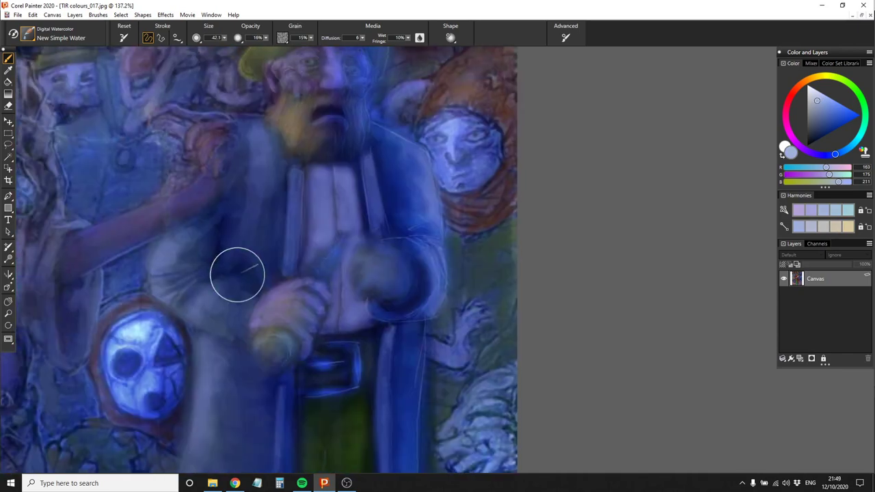
scroll(265, 219, "up", 1)
scroll(112, 336, "up", 3)
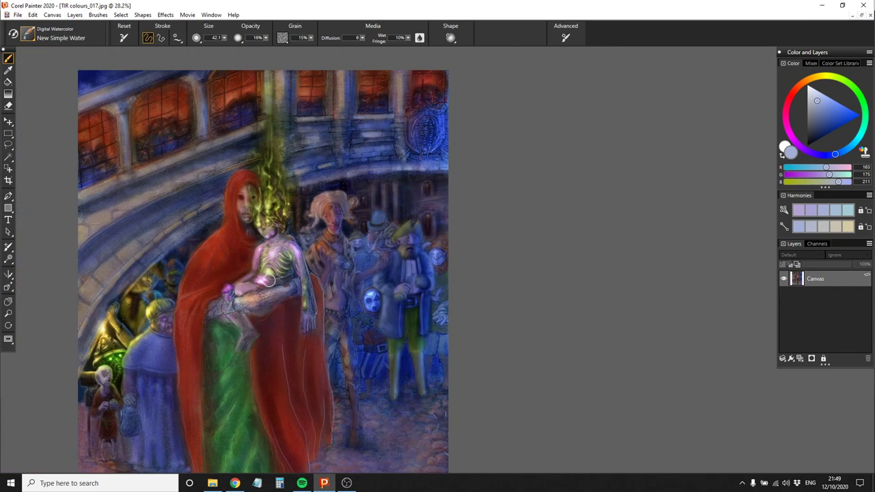
Outline the fingers of both of the bearded man's hands in fine light blue lines with the Detail Airbrush at size 1.0
scroll(283, 311, "down", 3)
left_click(27, 35)
left_click(48, 116)
left_click(157, 147)
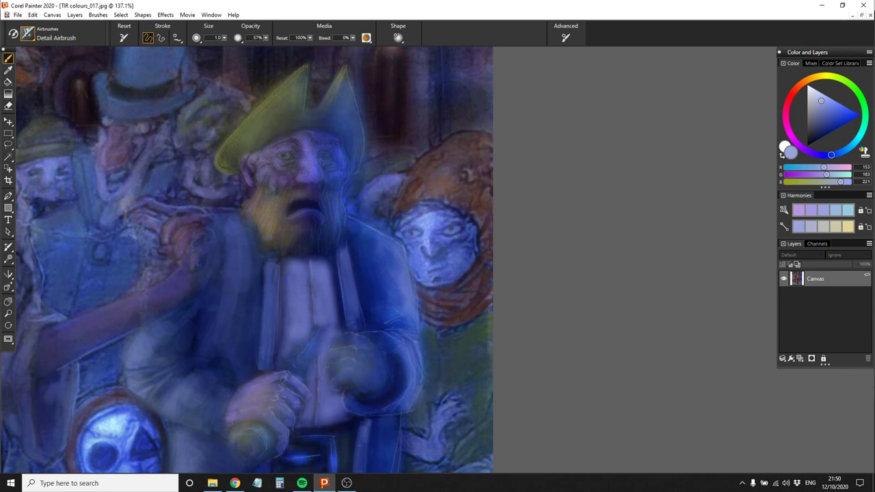
Lighten the bearded man's raised hand with the Digital Airbrush at size 24.6 and New Simple Water at size 18.1
left_click(28, 35)
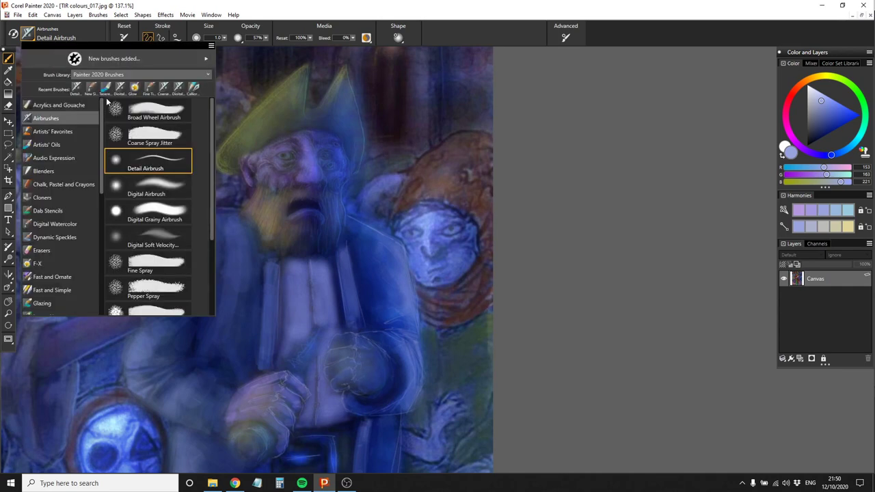
left_click(157, 186)
left_click(27, 34)
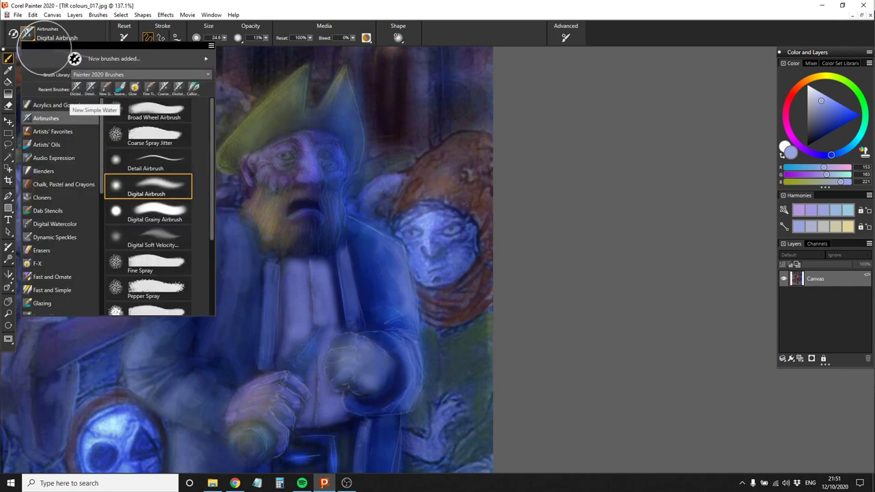
left_click(156, 186)
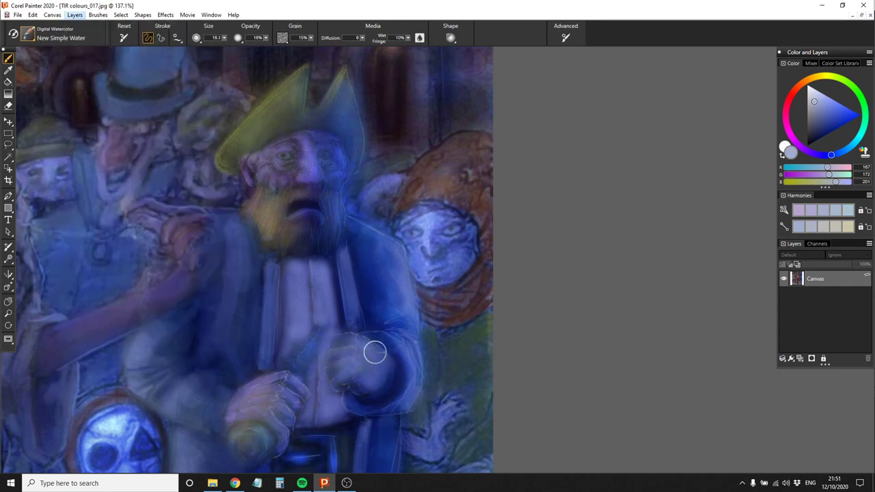
Model the raised hand in a sampled muted violet with Tapered Oils at size 7.6, and choose a brighter violet
left_click(28, 34)
left_click(60, 144)
left_click(157, 186)
left_click(329, 327, "alt")
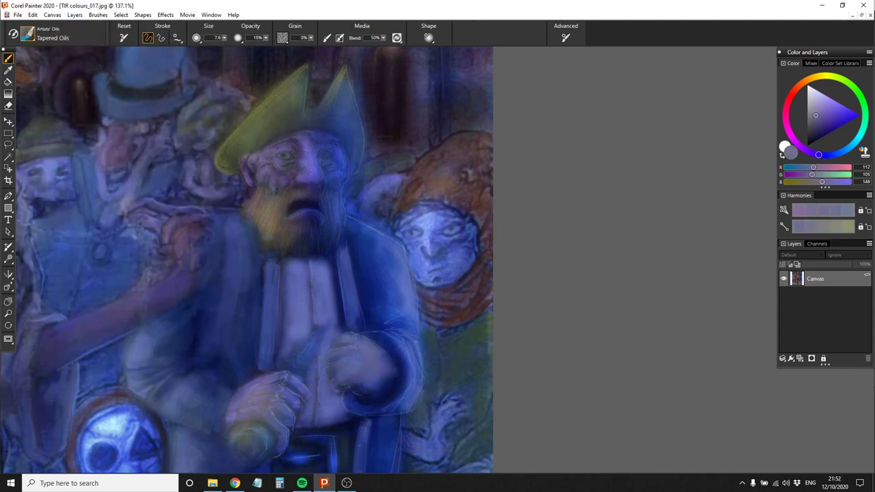
left_click(829, 110)
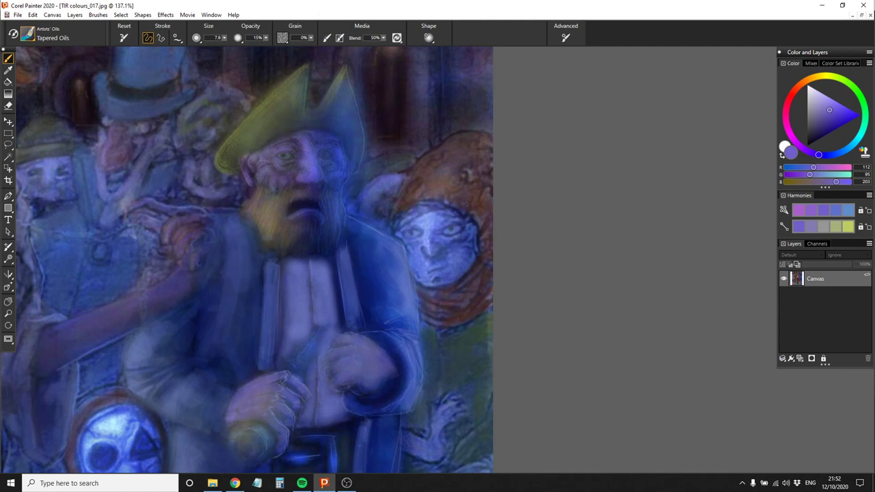
Shade between the raised hand's fingers in a sampled dark violet with Tapered Oils, reducing the brush from size 28.4 to 10.8
left_click(75, 14)
key("Escape")
left_click(349, 364, "alt")
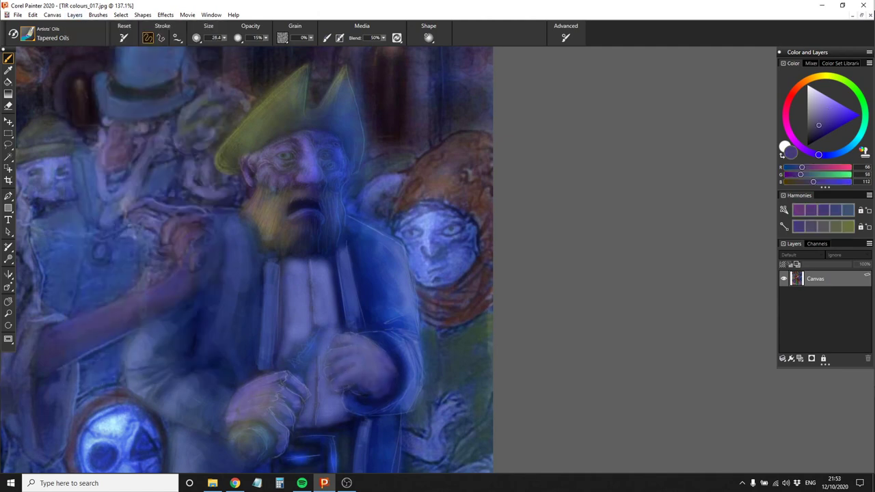
key("[")
key("[")
key("[")
key("[")
Refine the bearded man's hands with the Detail Airbrush in a colour sampled from the lower hand
left_click(28, 34)
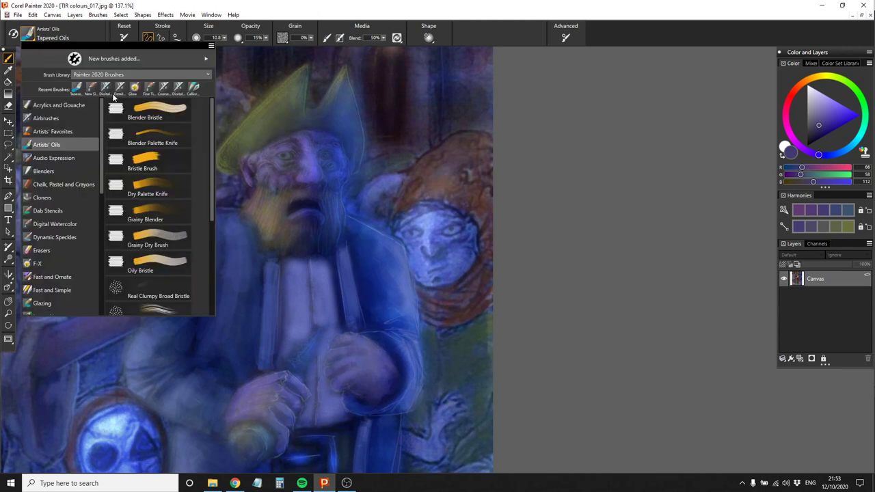
left_click(48, 116)
left_click(99, 104)
left_click(305, 403, "alt")
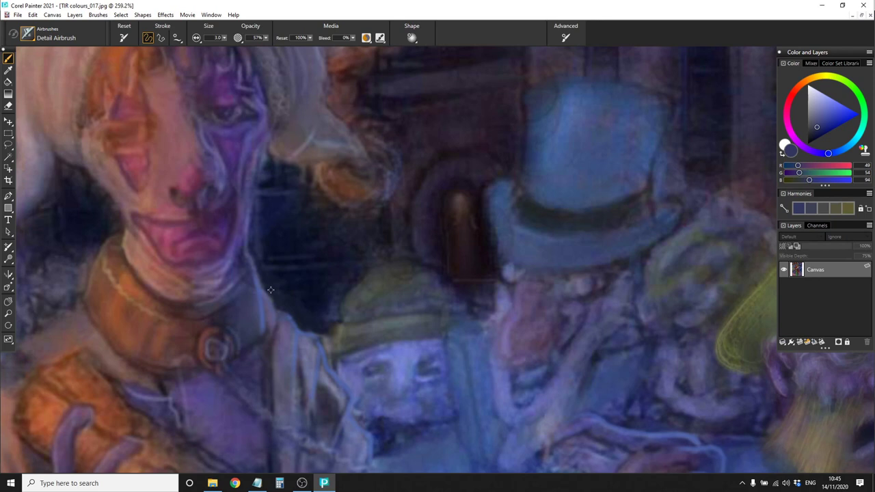
Define the edges of the jester's neck and hat in sampled blue, dark violet and beige with the Detail Airbrush at size 3.0
left_click(270, 290, "alt")
scroll(231, 410, "up", 3)
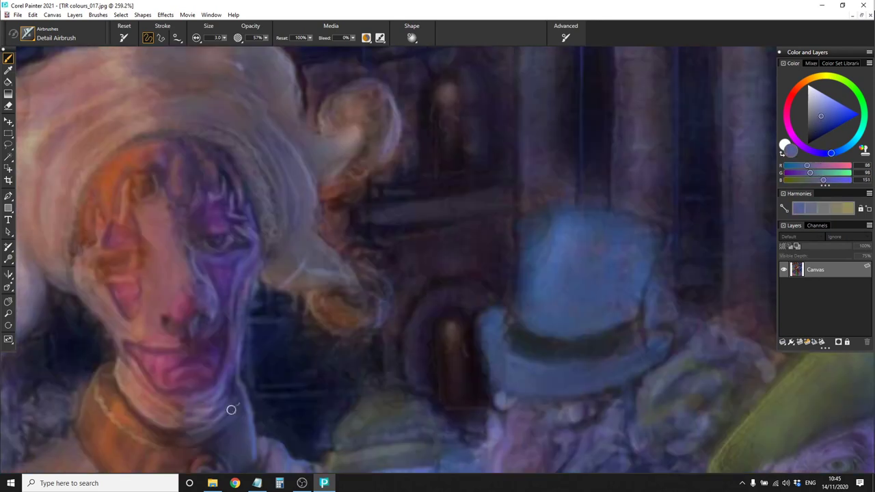
scroll(274, 222, "up", 3)
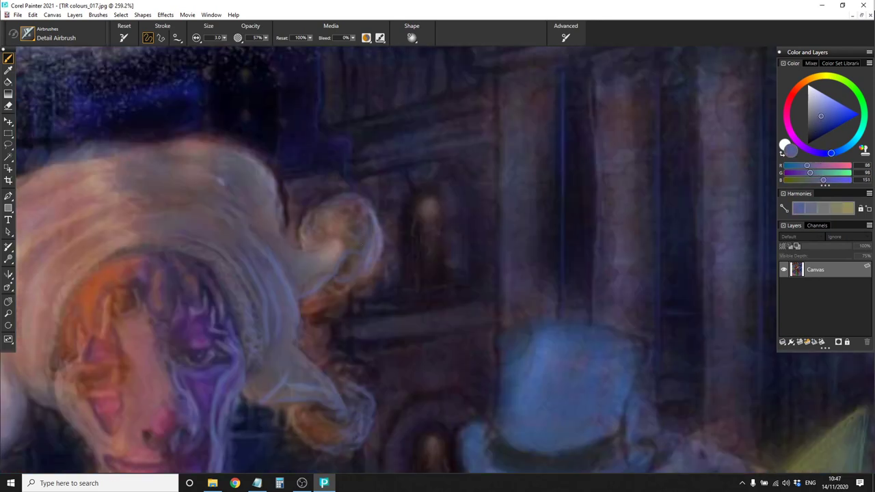
scroll(216, 261, "down", 2)
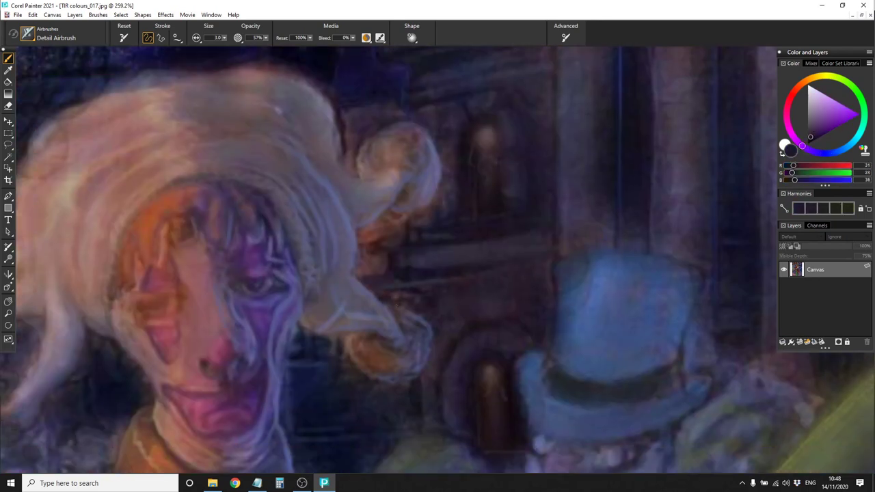
left_click(507, 343, "alt")
scroll(506, 344, "up", 1)
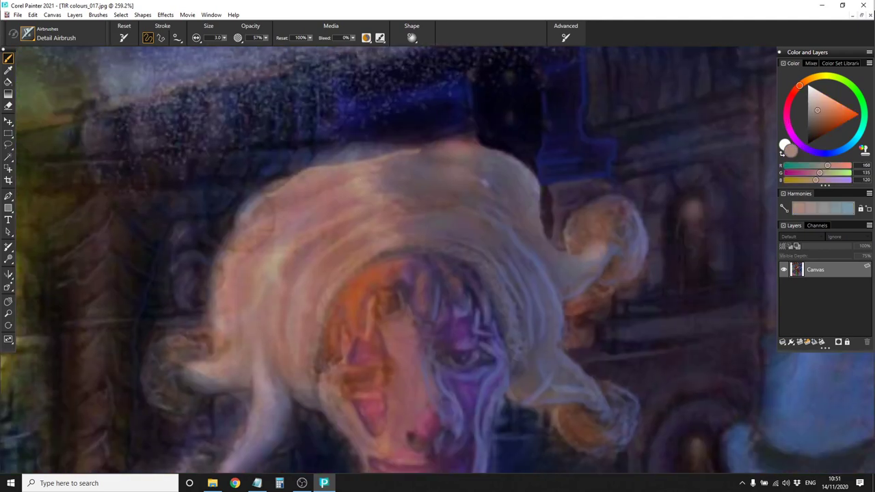
left_click(466, 151, "alt")
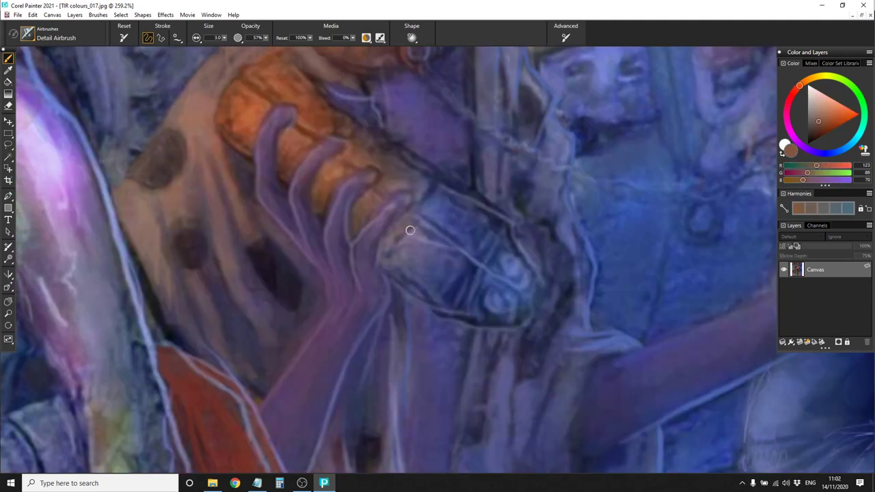
Detail the jester's held baton in brown and gold and repaint his fringe in orange with the Detail Airbrush at size 3.0
mouse_move(410, 231)
left_mouse_down()
mouse_move(423, 254)
mouse_move(523, 316)
left_mouse_up()
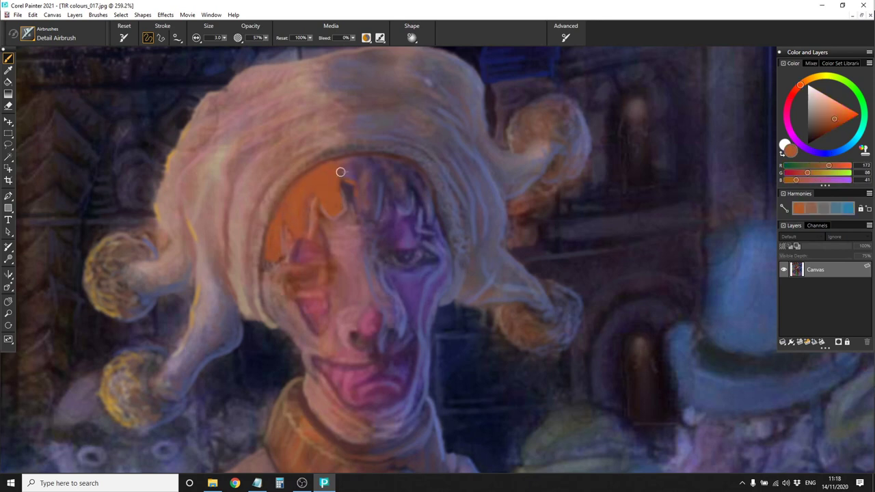
left_click_drag(340, 172, 407, 175)
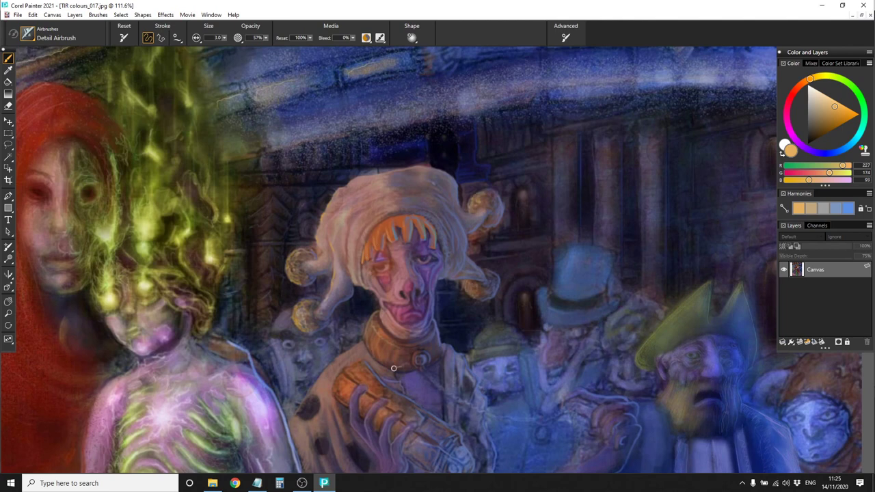
left_click_drag(394, 369, 335, 245)
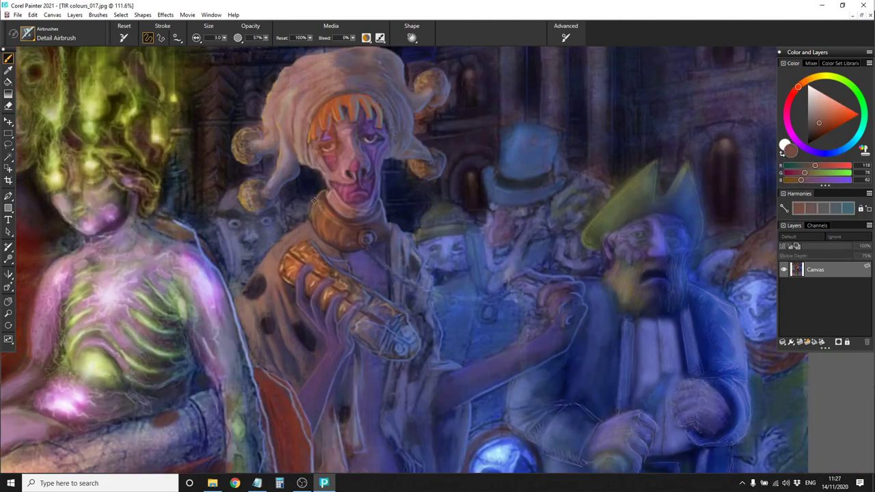
Paint folds and pale highlights on the jester's hat with the Detail Airbrush, using tones sampled from the hat
left_click(282, 157, "alt")
left_click(321, 65, "alt")
mouse_move(321, 65)
left_mouse_down()
mouse_move(327, 87)
mouse_move(268, 126)
left_mouse_up()
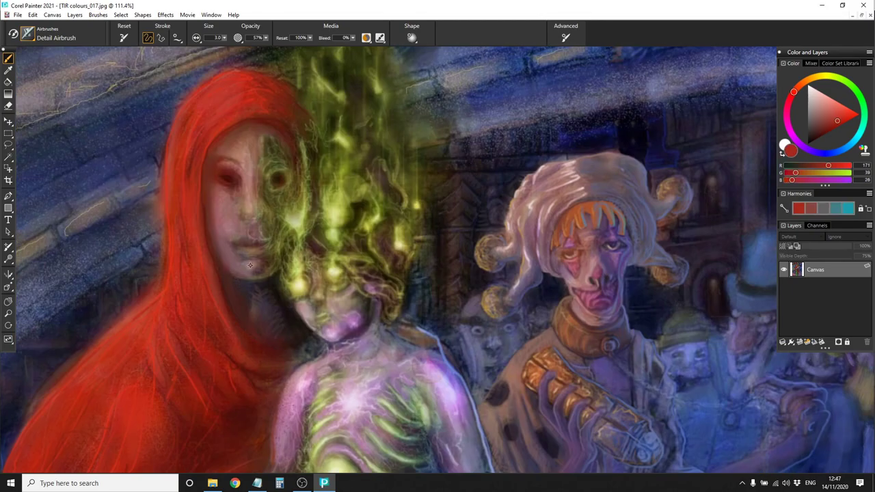
Draw cream veins over the green half of the red-hooded figure's face, and tint the eyes dark red with the Detail Airbrush
left_click(272, 188, "alt")
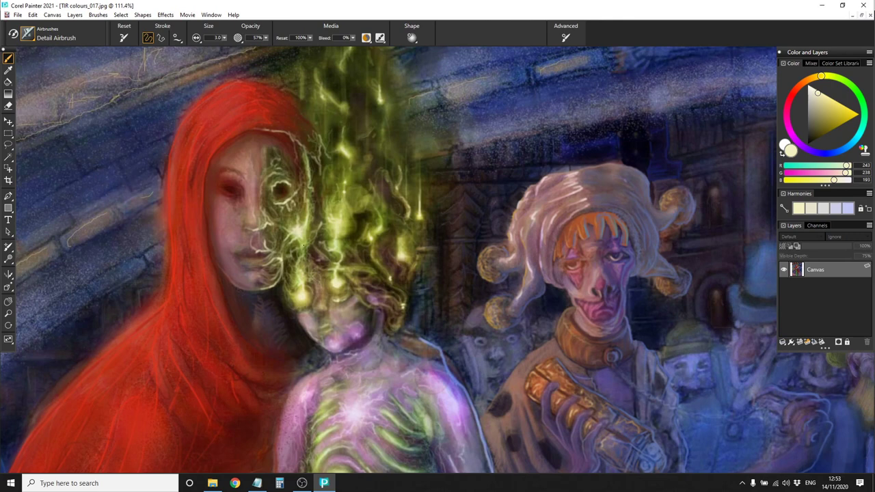
left_click(226, 245, "alt")
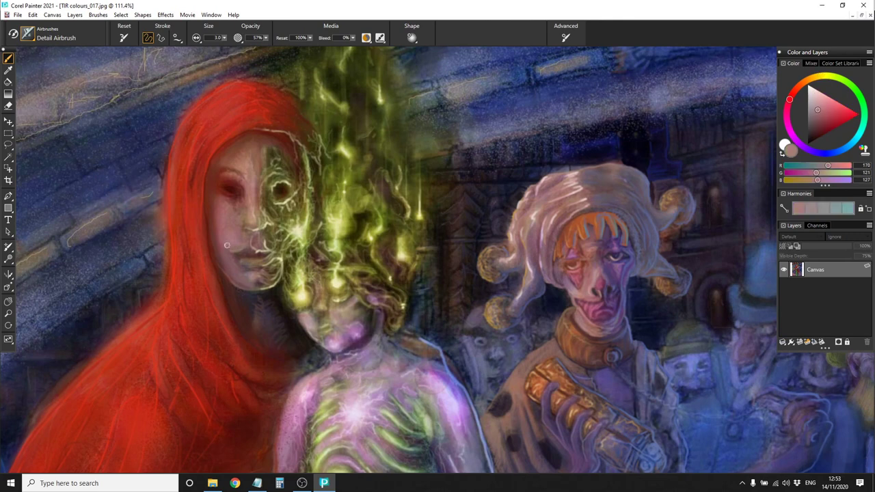
left_click(236, 349, "alt")
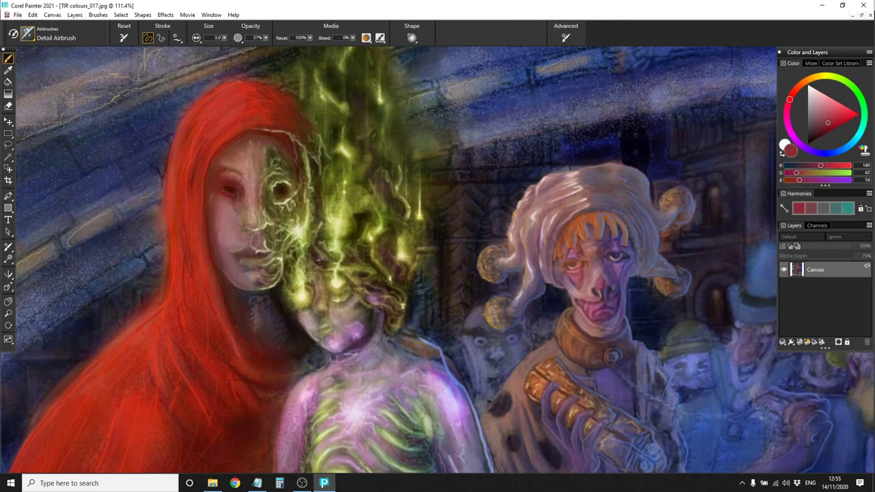
left_click(279, 191, "alt")
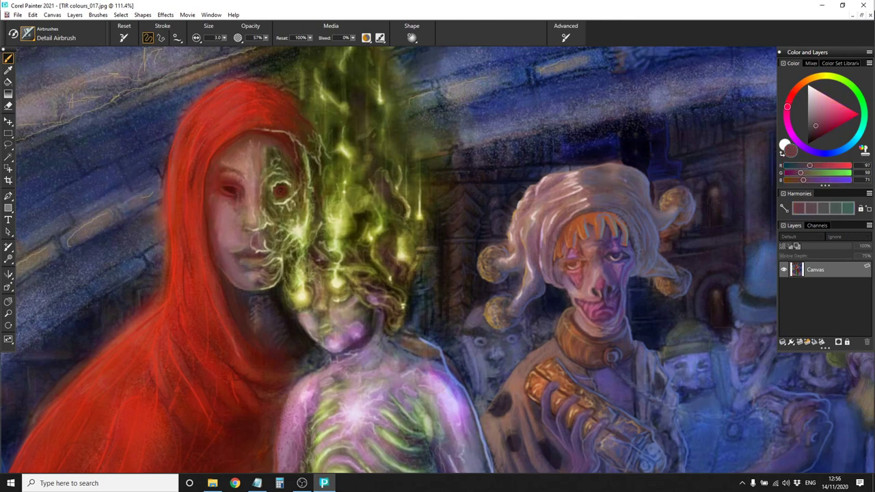
Highlight the hooded figure's eyes, nose and lips in pale pink with the Detail Airbrush, and blend the face with the Digital Grainy Airbrush at size 11.5
left_click(228, 256, "alt")
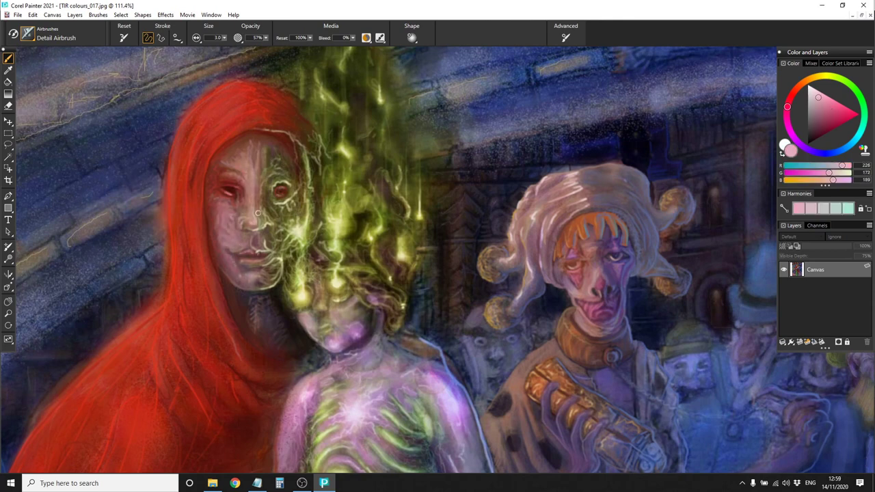
left_click(246, 153, "alt")
left_click(229, 250, "alt")
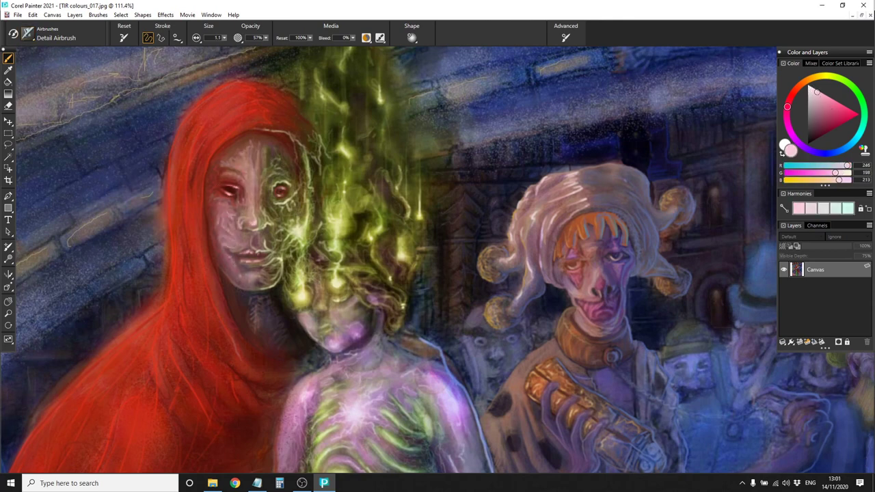
left_click(264, 302, "alt")
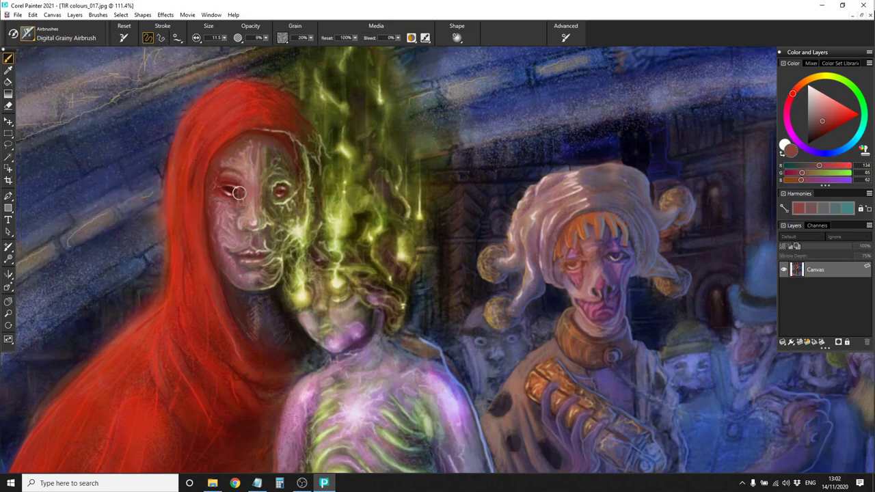
left_click_drag(282, 166, 273, 267)
left_click(218, 230, "alt")
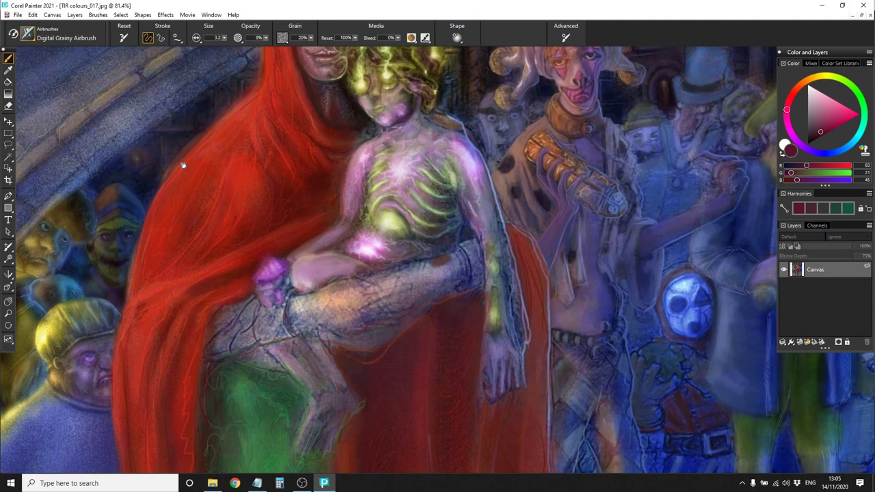
Repaint the sleeve around the child's legs in dark red with the Digital Grainy Airbrush, and define its folds with the Detail Airbrush at size 3.0
left_click(274, 314, "alt")
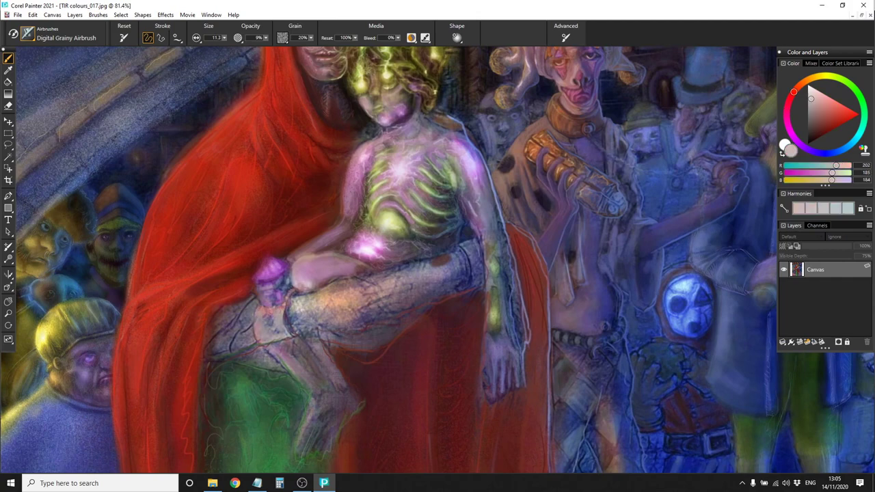
left_click(240, 293, "alt")
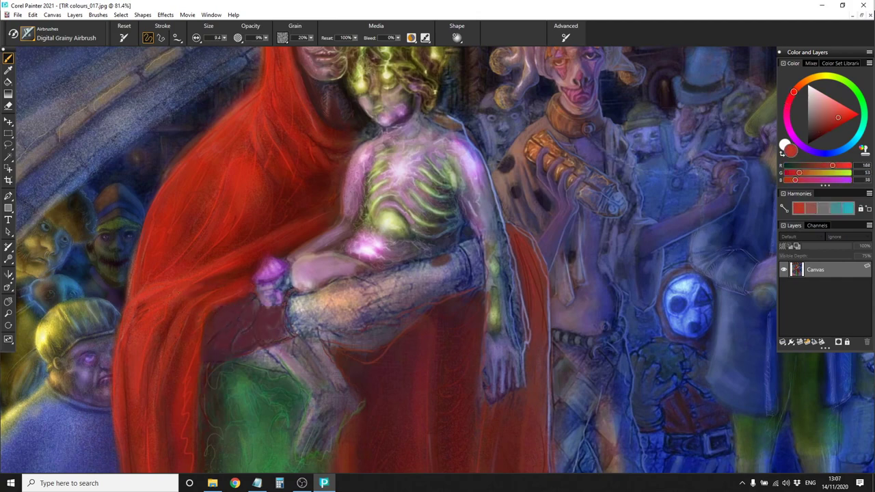
left_click(264, 211, "alt")
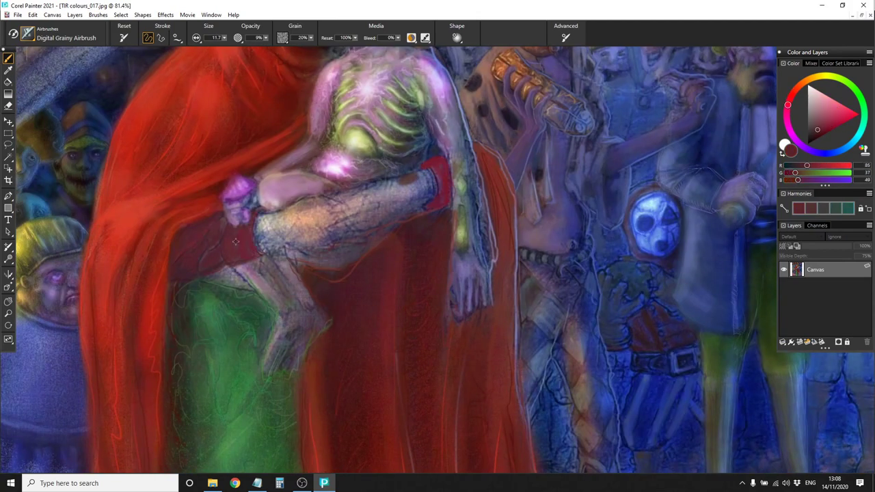
left_click(180, 241, "alt")
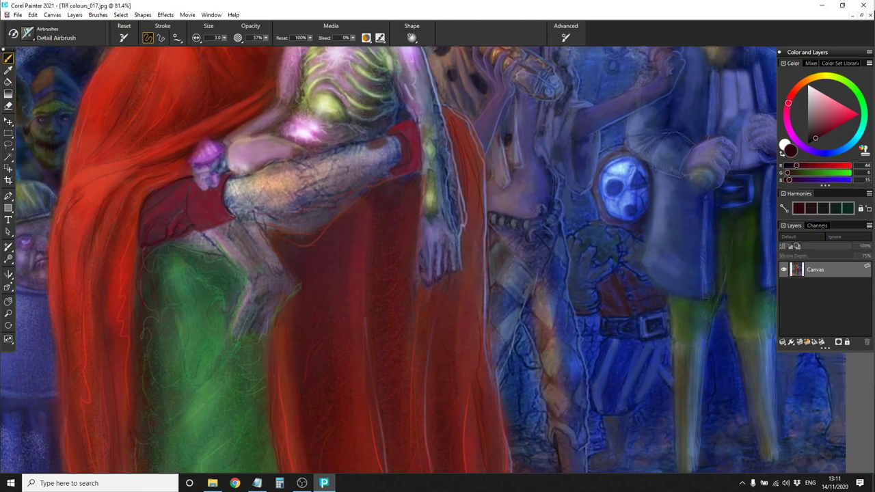
left_click(177, 204, "alt")
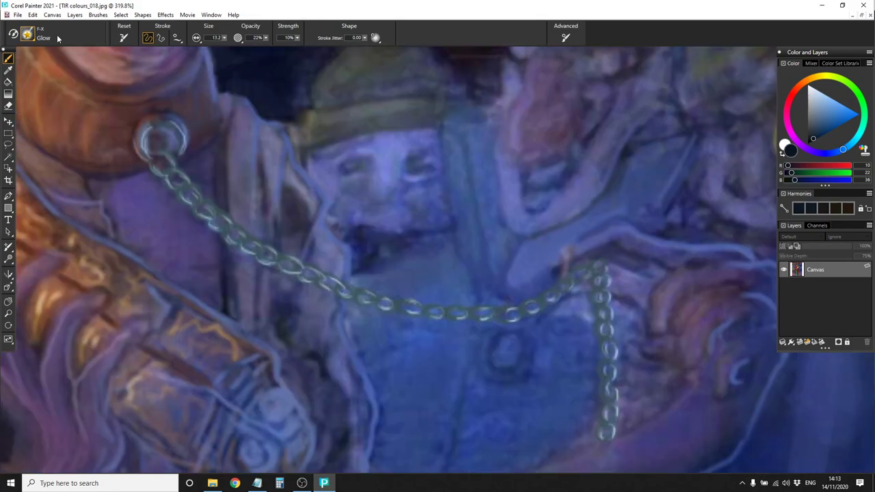
Choose a dark blue (20, 43, 70) and switch to Fine Tip Water at size 4.4 for the chain hanging from the jester's collar
left_click(805, 113)
left_click_drag(805, 113, 819, 136)
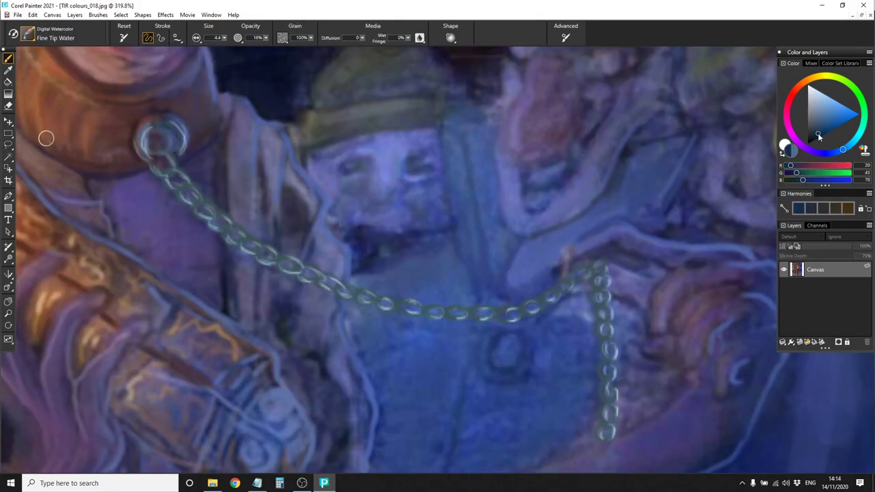